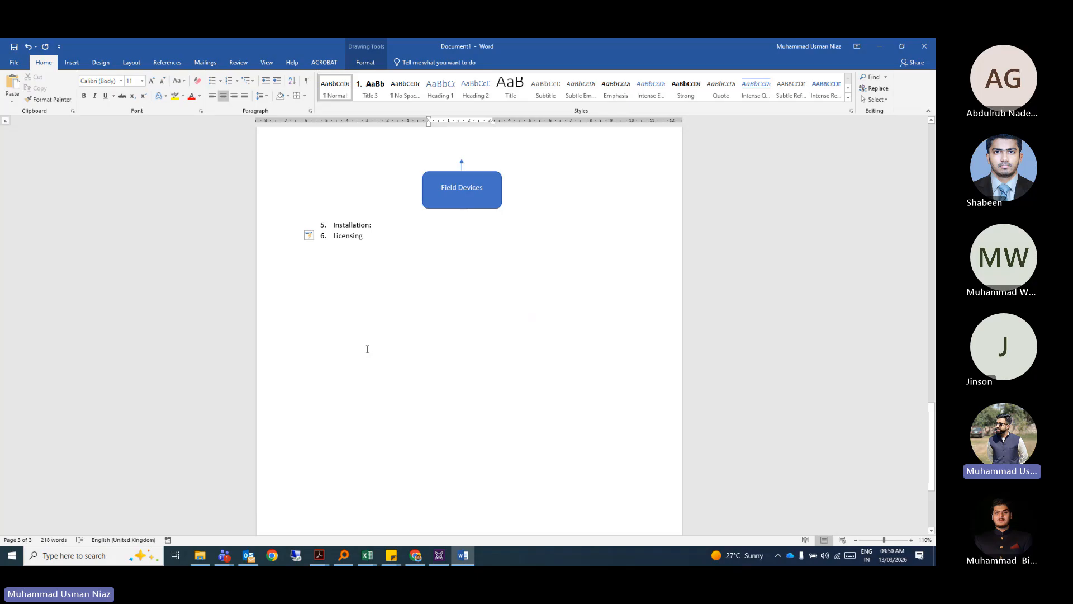
Add a colon after Licensing and start an indented line beneath it.
click(384, 235)
text(:)
key(Return)
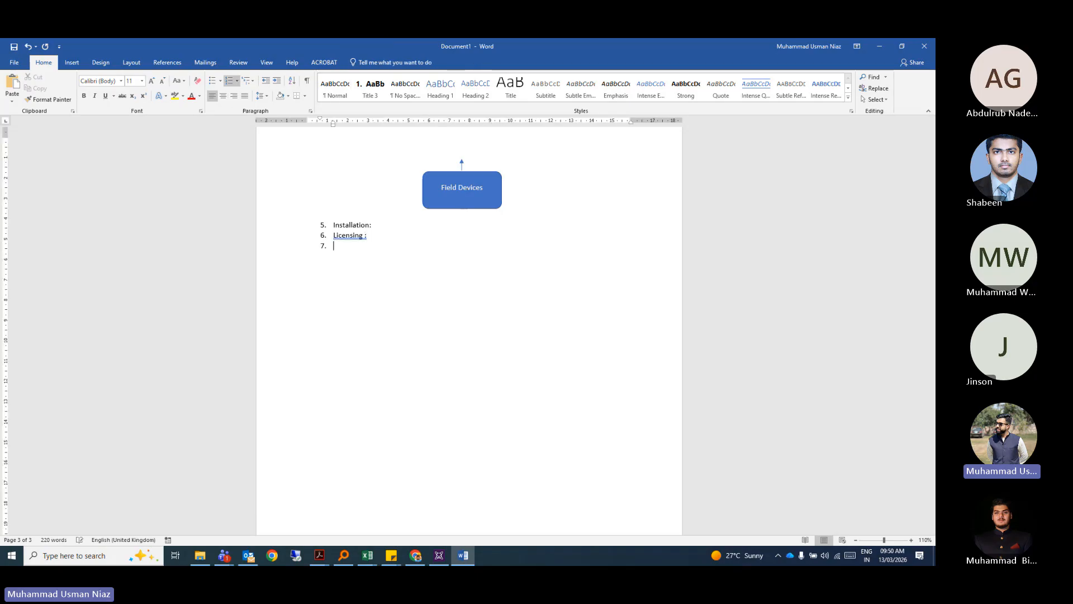
key(Return)
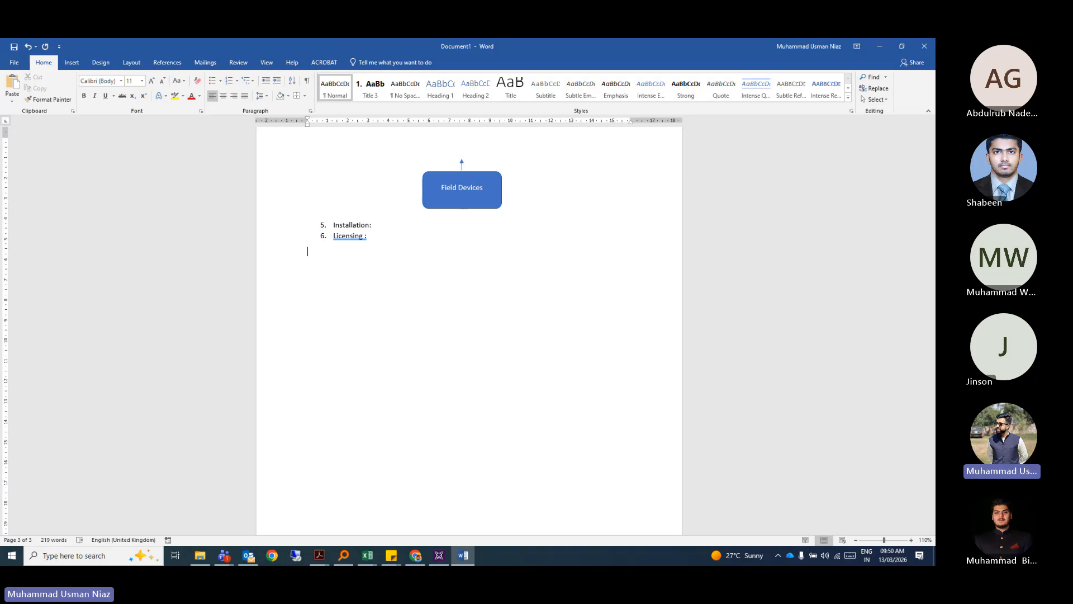
key(Tab)
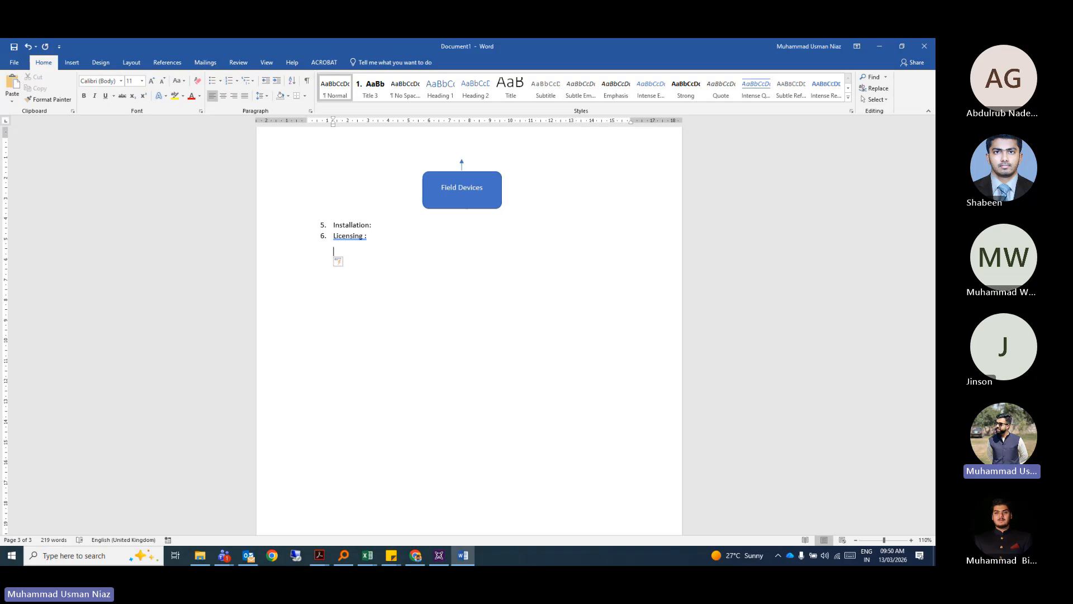
Make it a lettered list with sub-items Perpetual License and Flex License.
click(230, 83)
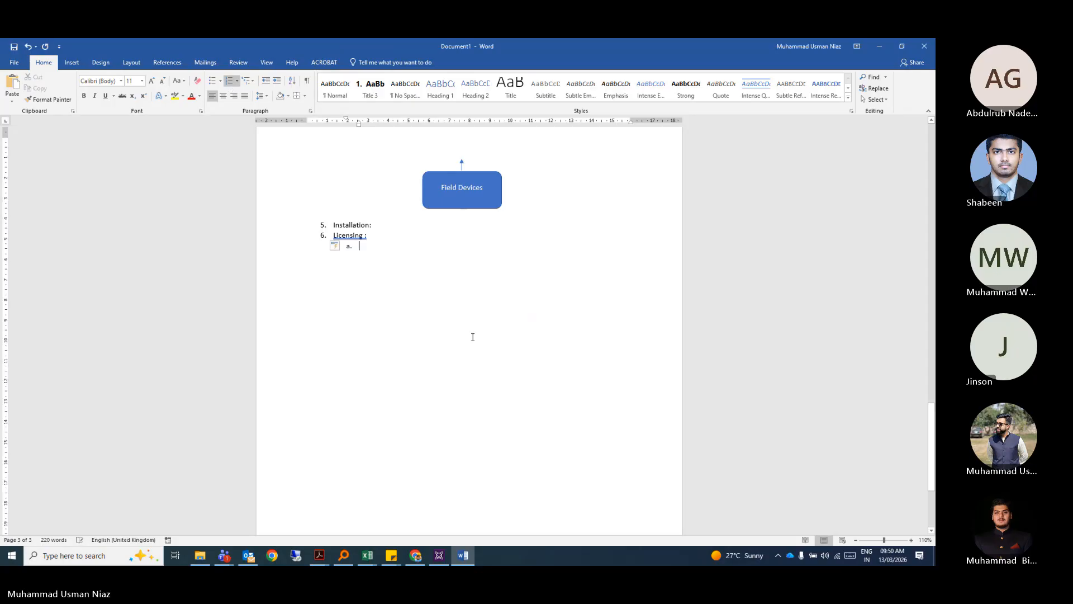
text(Perpetual Lice)
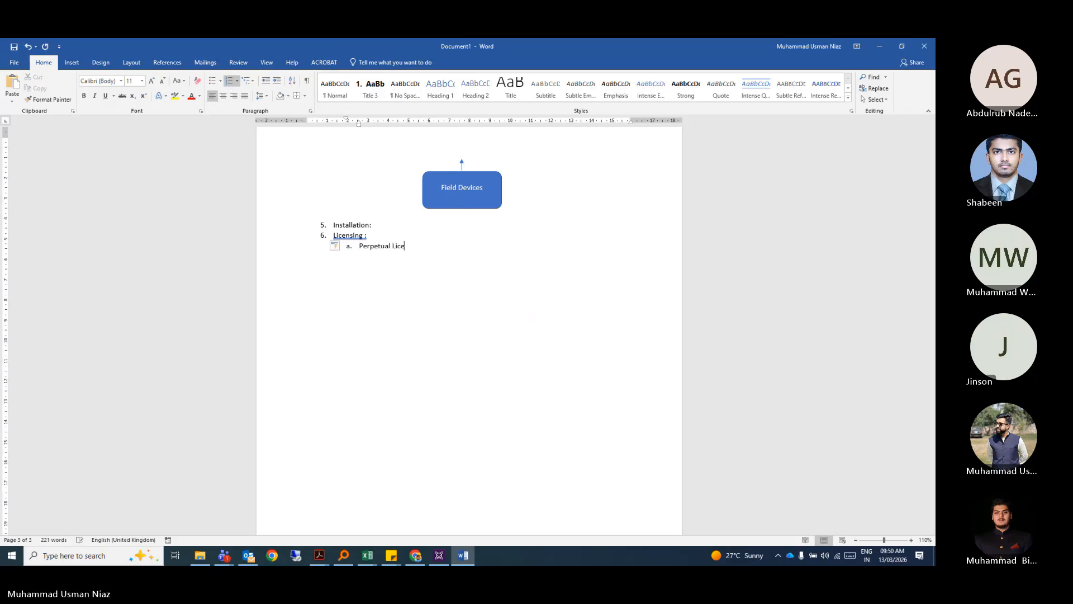
text(nse)
key(Return)
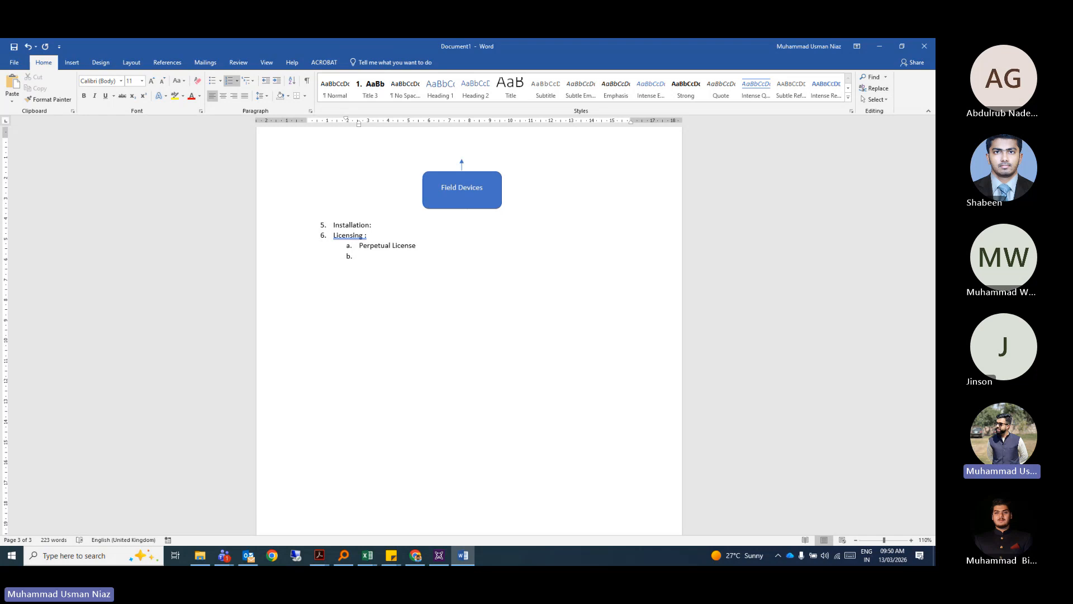
text(Felx)
key(BackSpace)
key(BackSpace)
key(BackSpace)
key(BackSpace)
text(lex)
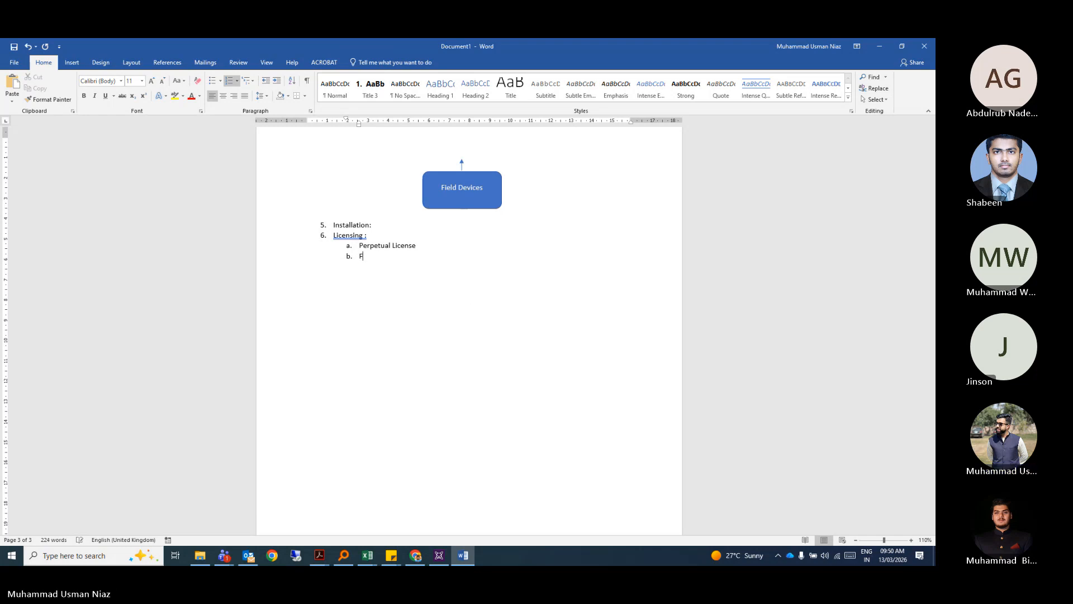
text( License)
key(Return)
key(Return)
key(Return)
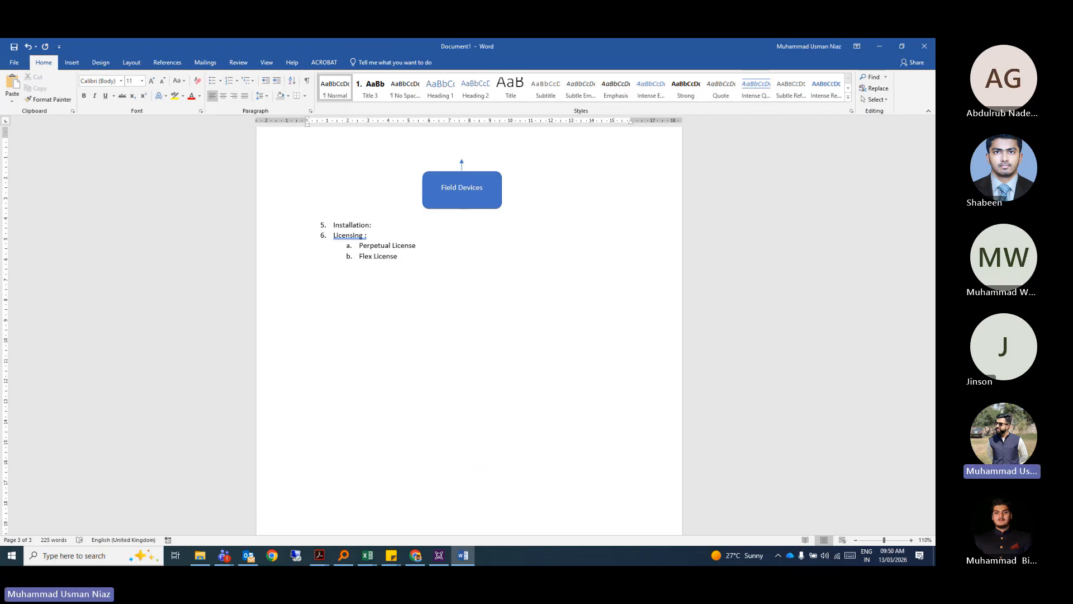
click(364, 253)
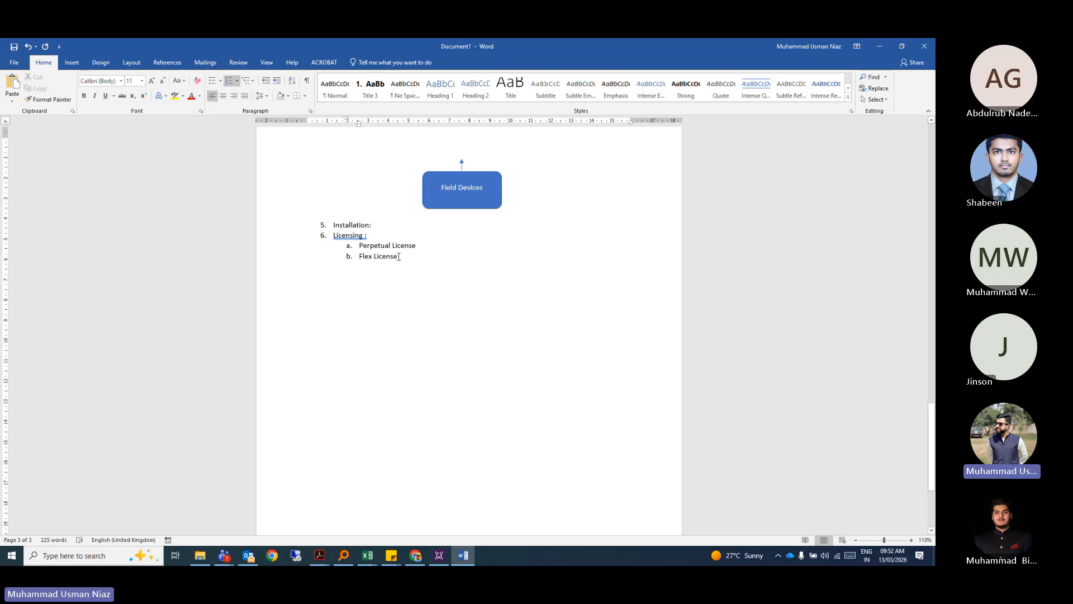
click(424, 246)
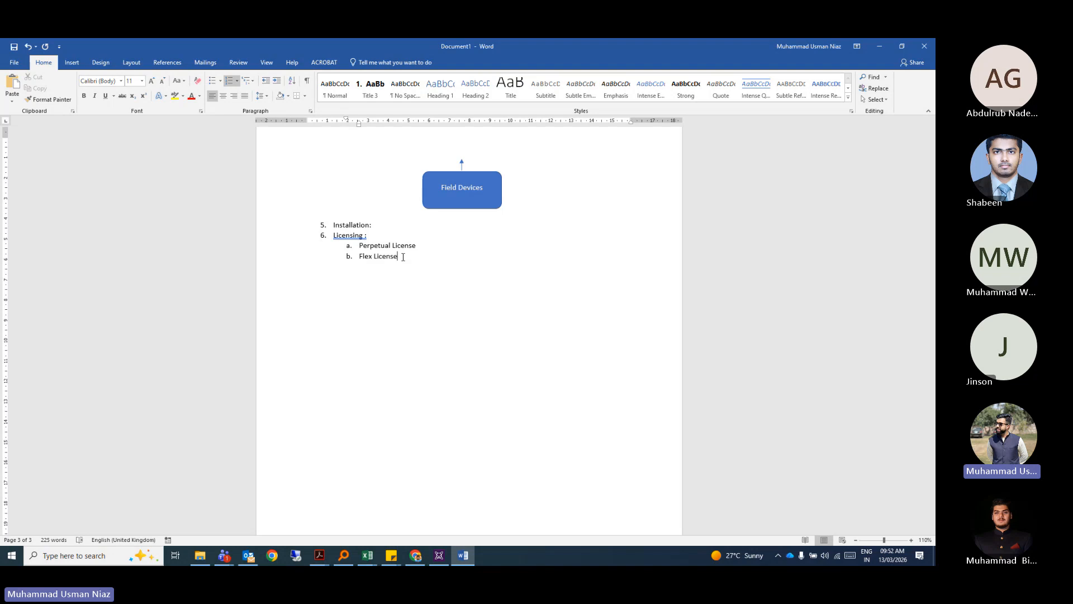
Add the indented note 'Always calculated on the basis of number of IO Points.' under Flex License.
key(Return)
key(Return)
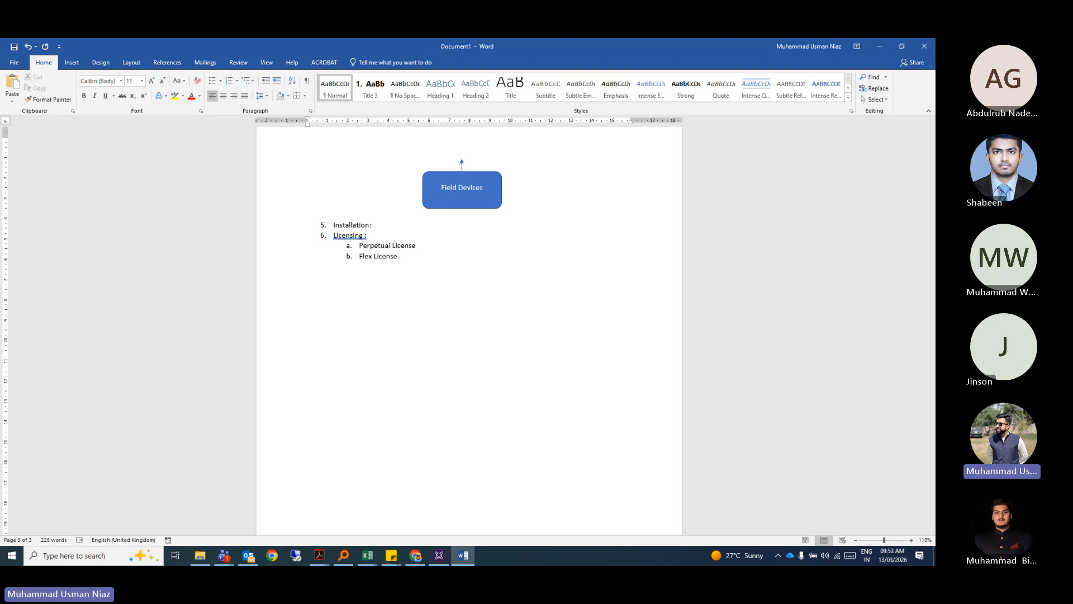
double_click(355, 269)
text(Always ca)
text(lculaty)
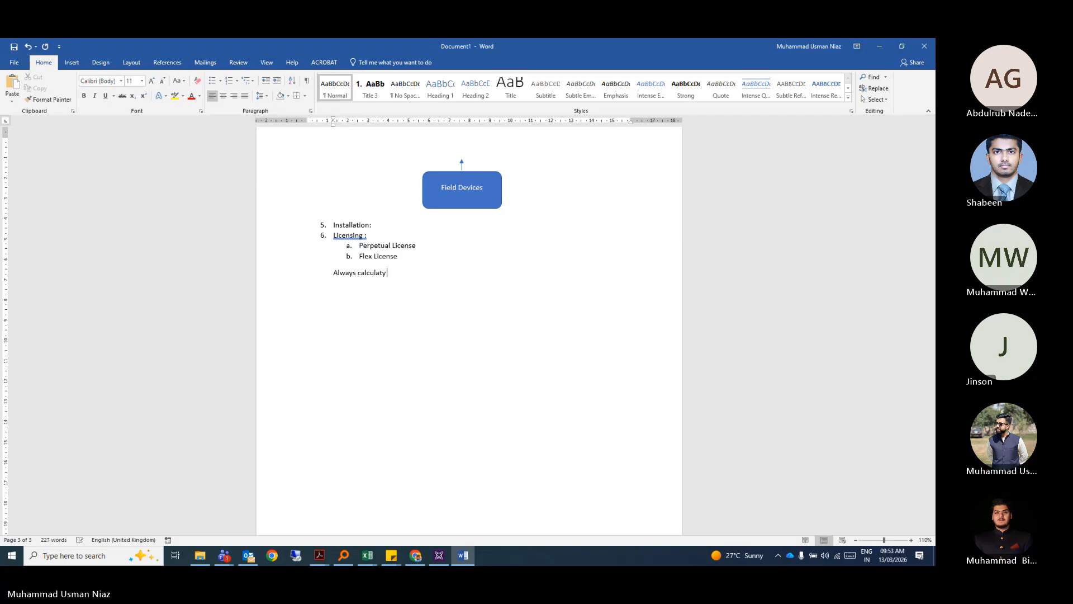
key(BackSpace)
text(ed on the basis )
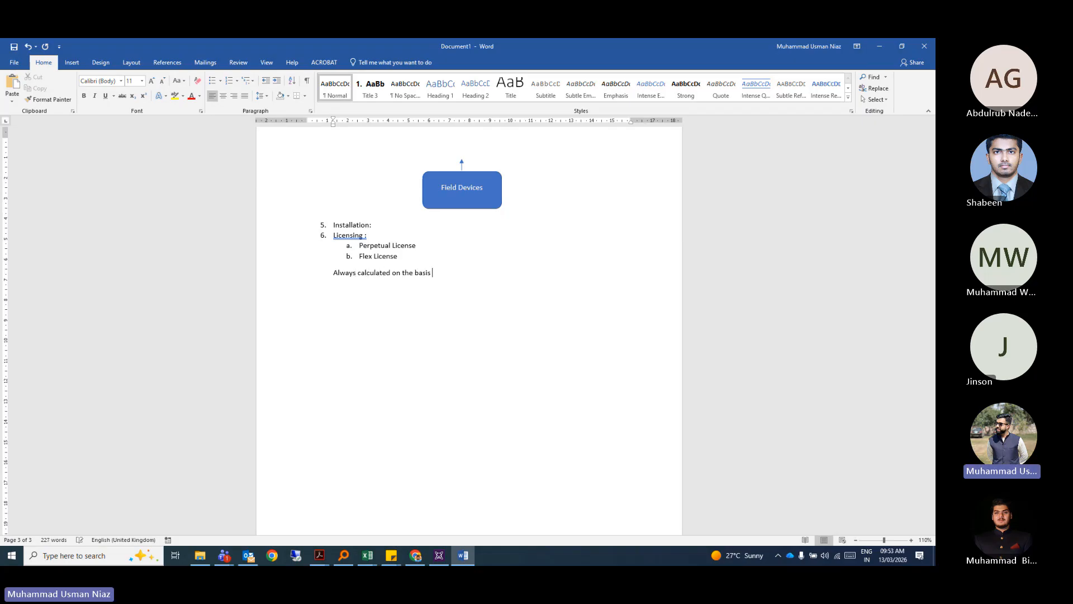
text(of number of UIO)
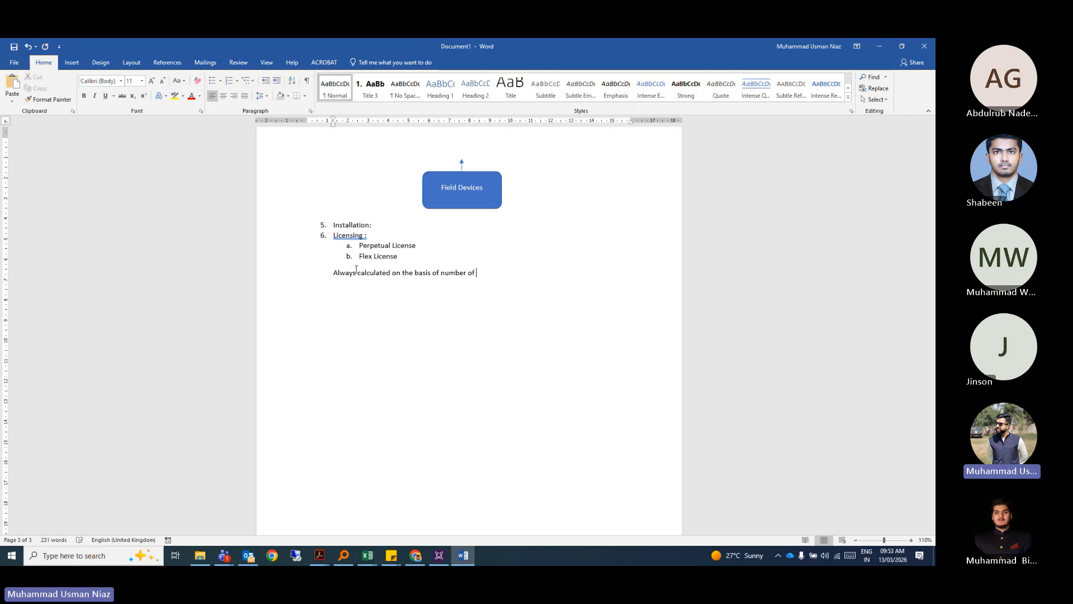
key(BackSpace)
key(BackSpace)
key(BackSpace)
text(IO Po)
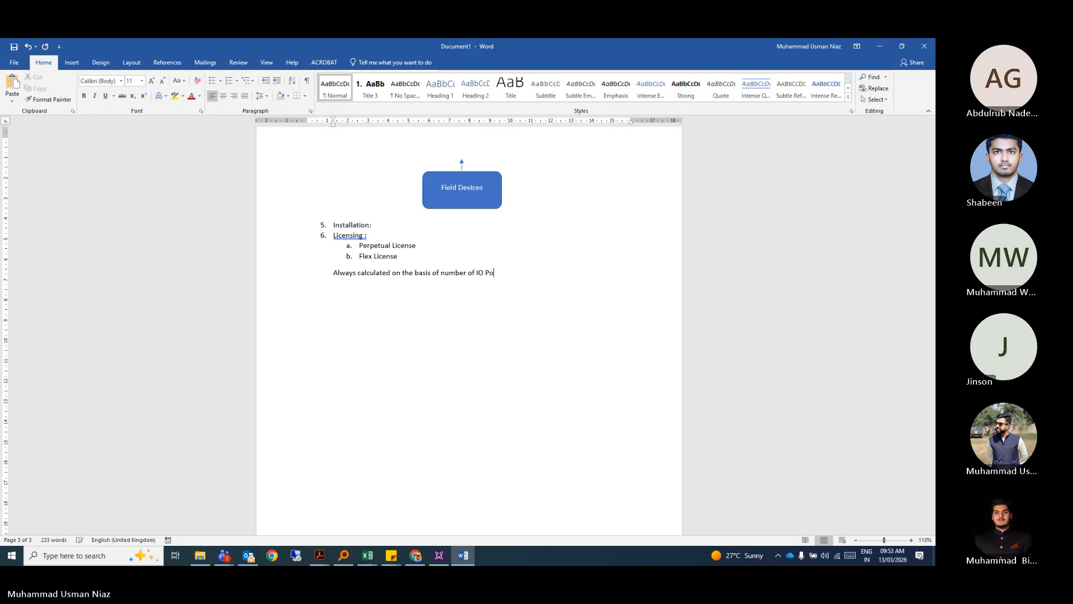
text(ints.)
key(Return)
key(Return)
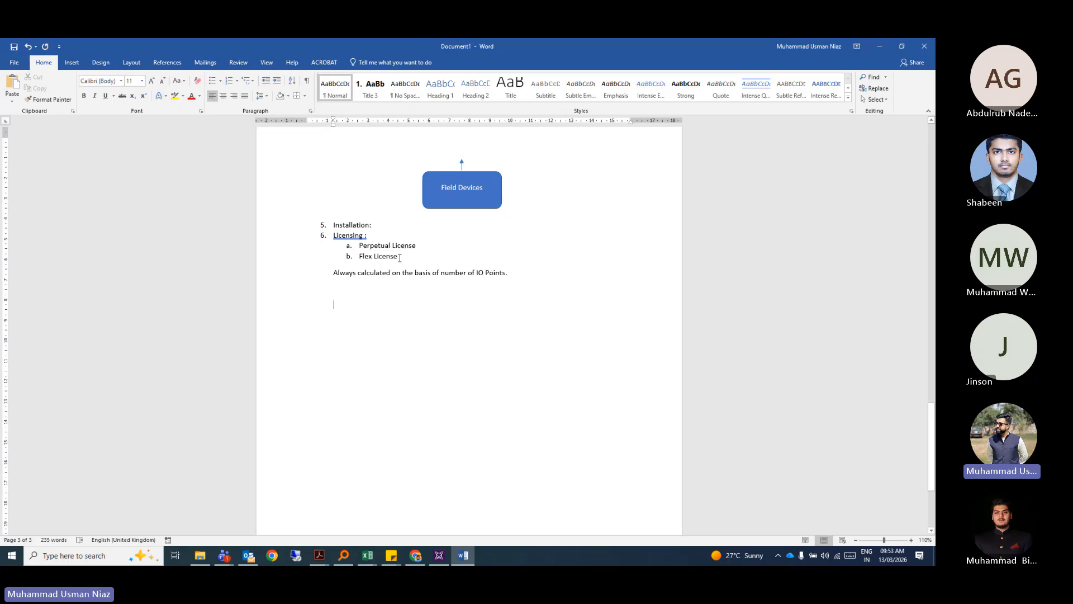
Select and deselect the license sub-items, then bring up the Windows Start menu.
drag(400, 258, 353, 252)
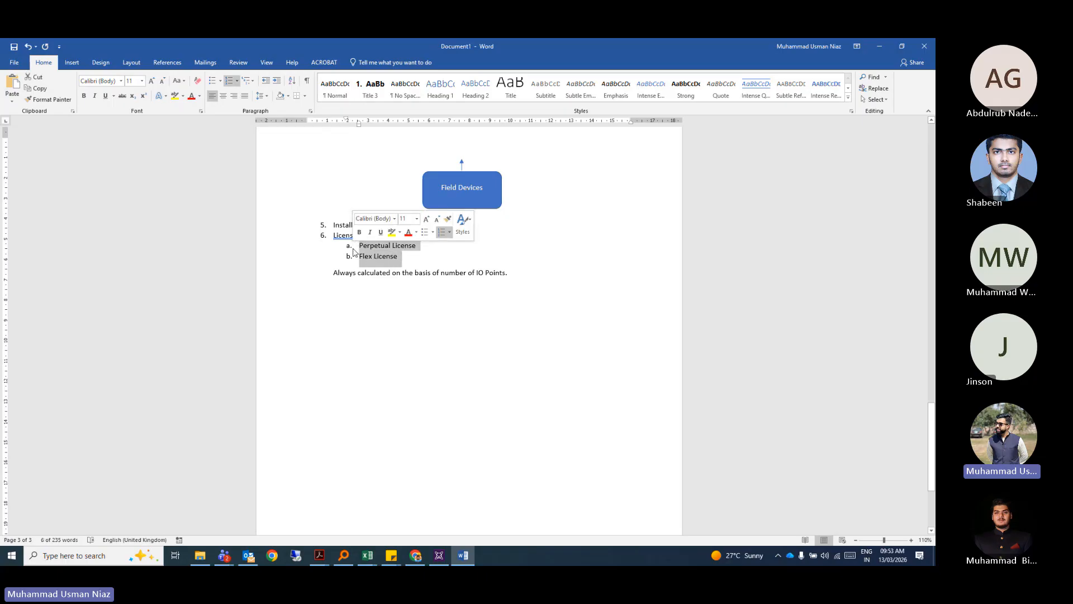
click(307, 367)
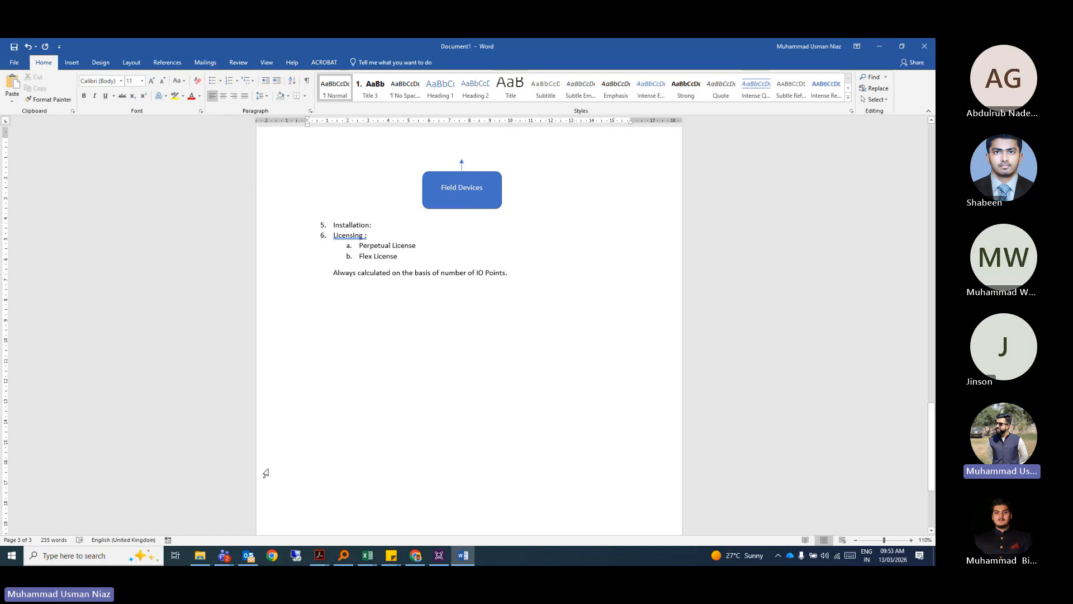
click(12, 555)
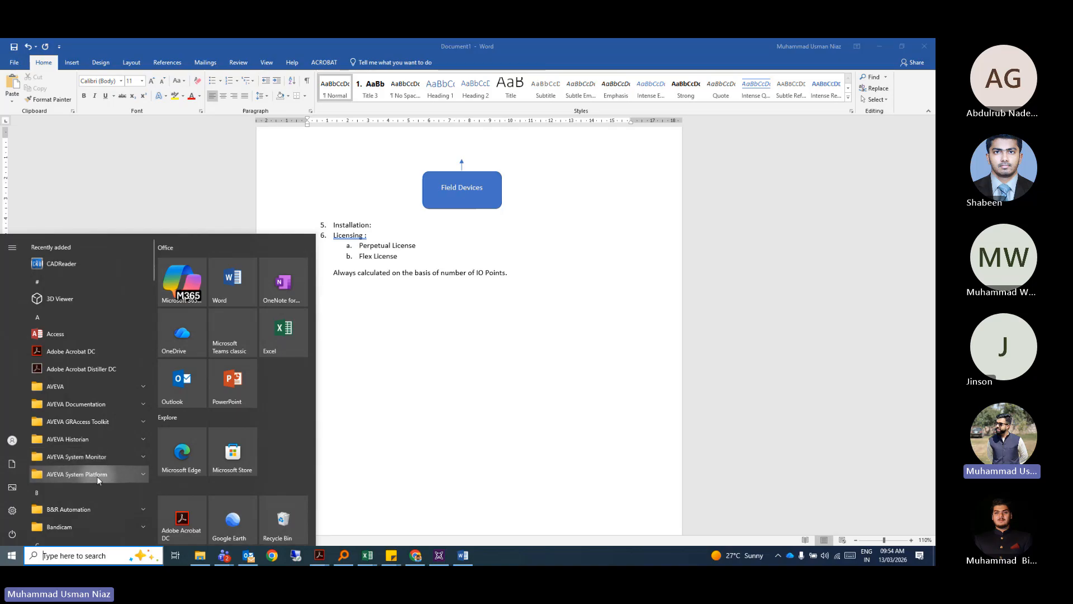
Launch AVEVA Enterprise License Manager, close its access-denied page and return to the Word notes.
click(90, 386)
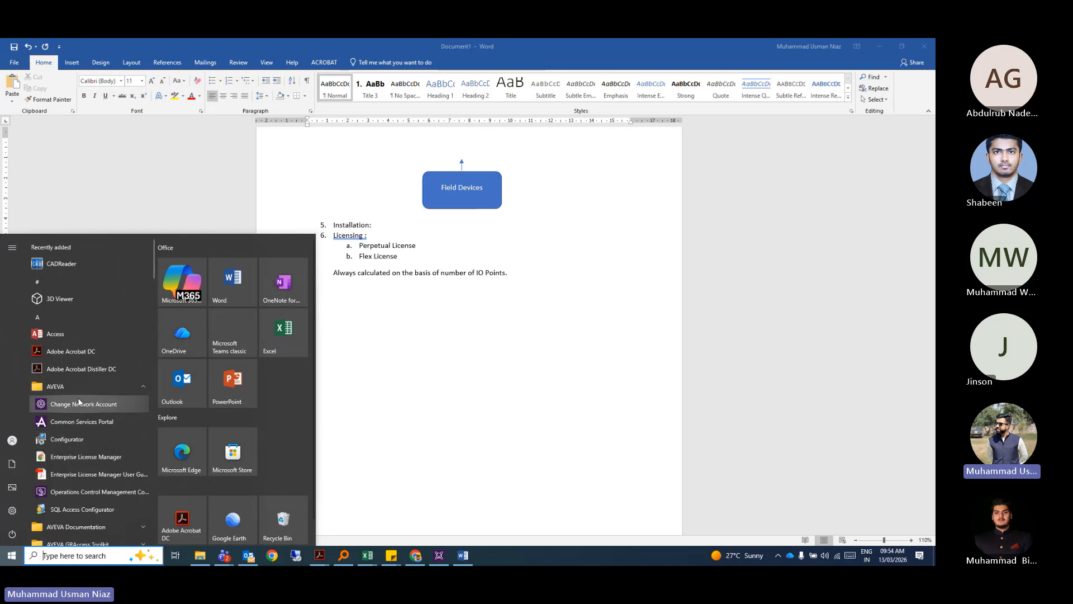
scroll(84, 414, down, 1)
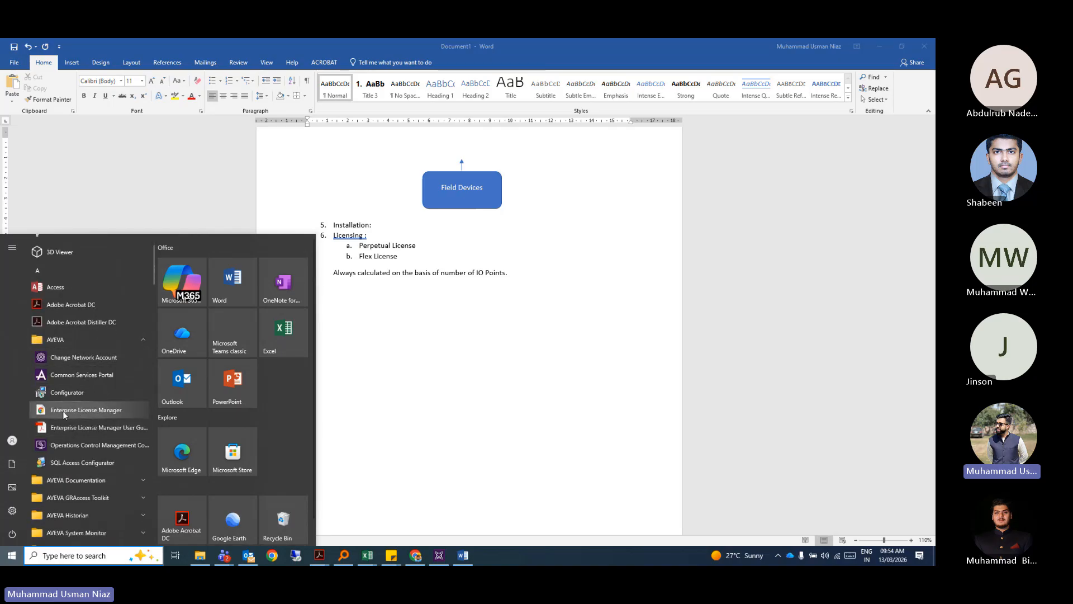
click(100, 411)
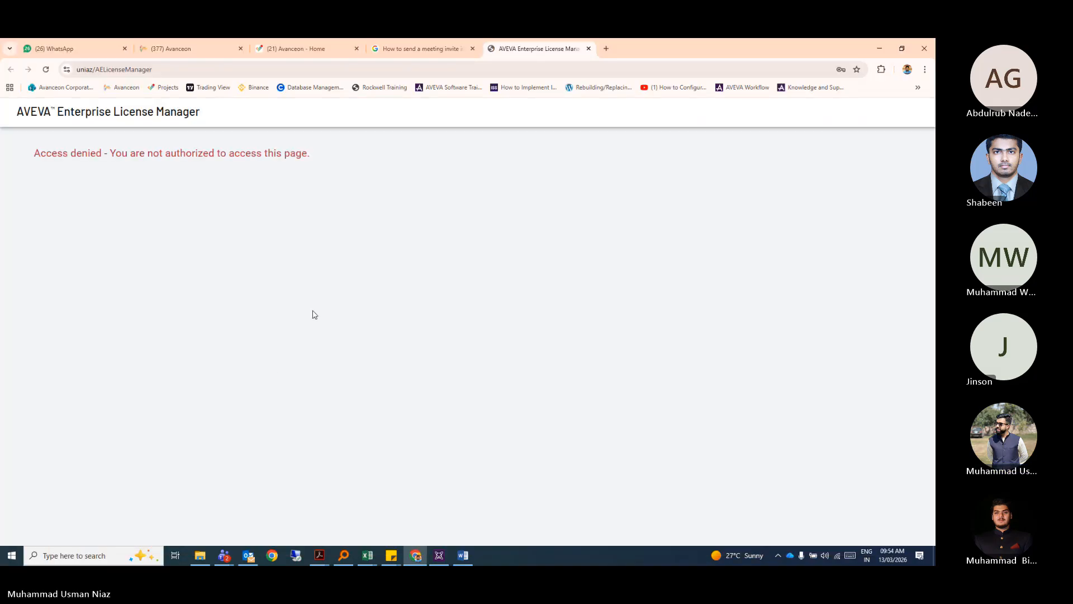
click(590, 49)
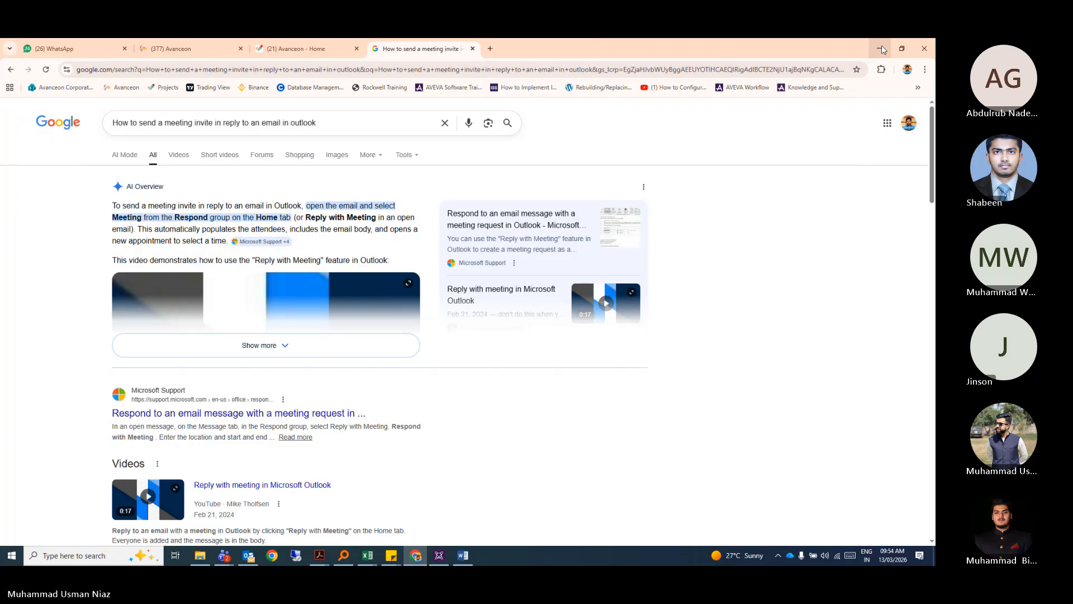
click(879, 48)
click(405, 310)
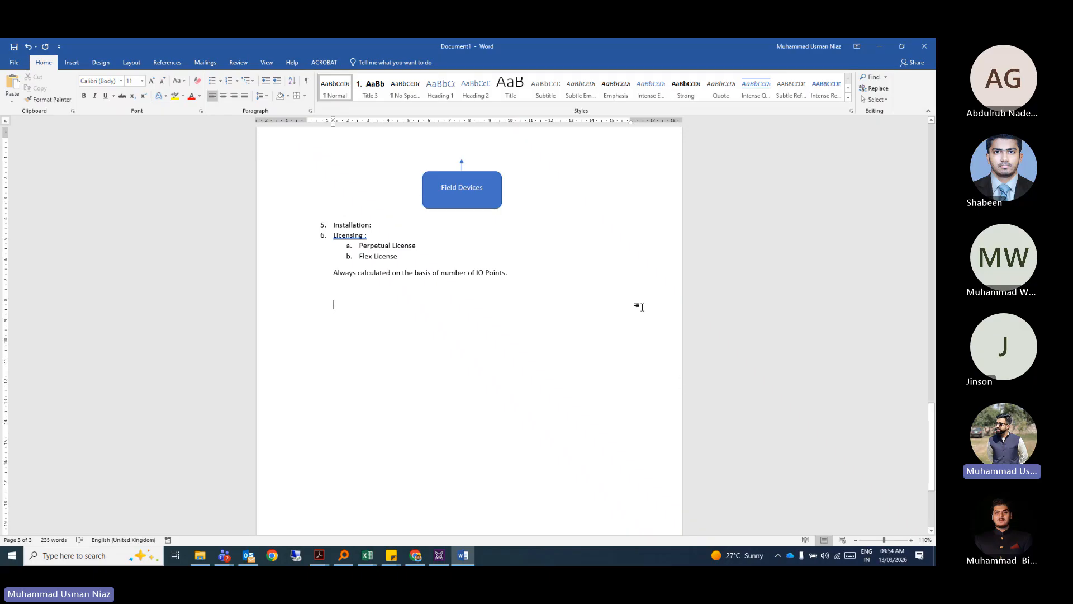
Add an empty line below the IO Points note and expand AVEVA System Platform in the Start menu.
scroll(494, 308, up, 1)
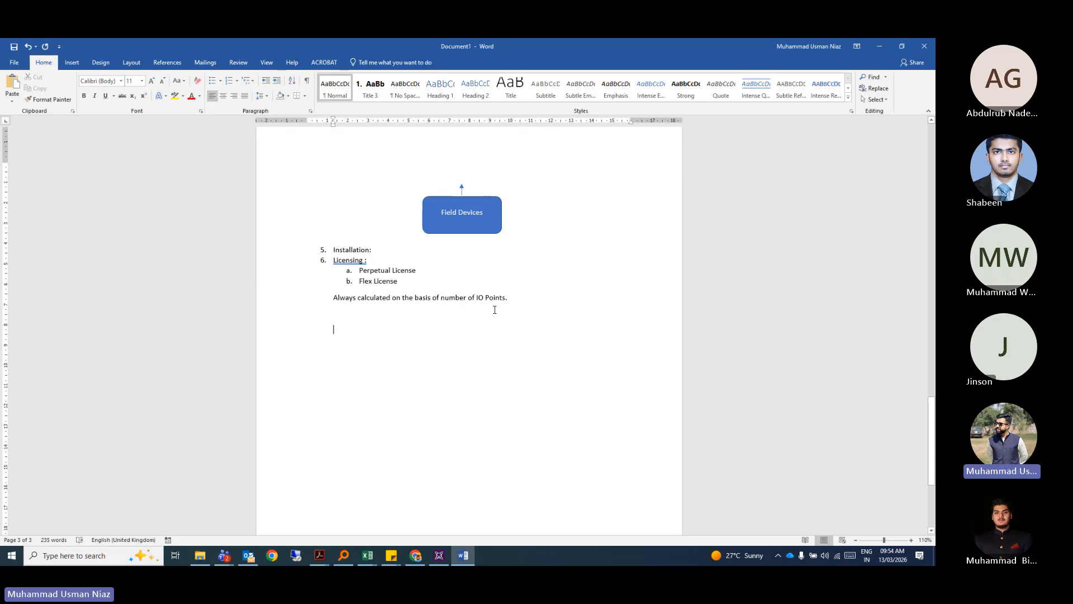
key(Return)
key(Return)
click(7, 563)
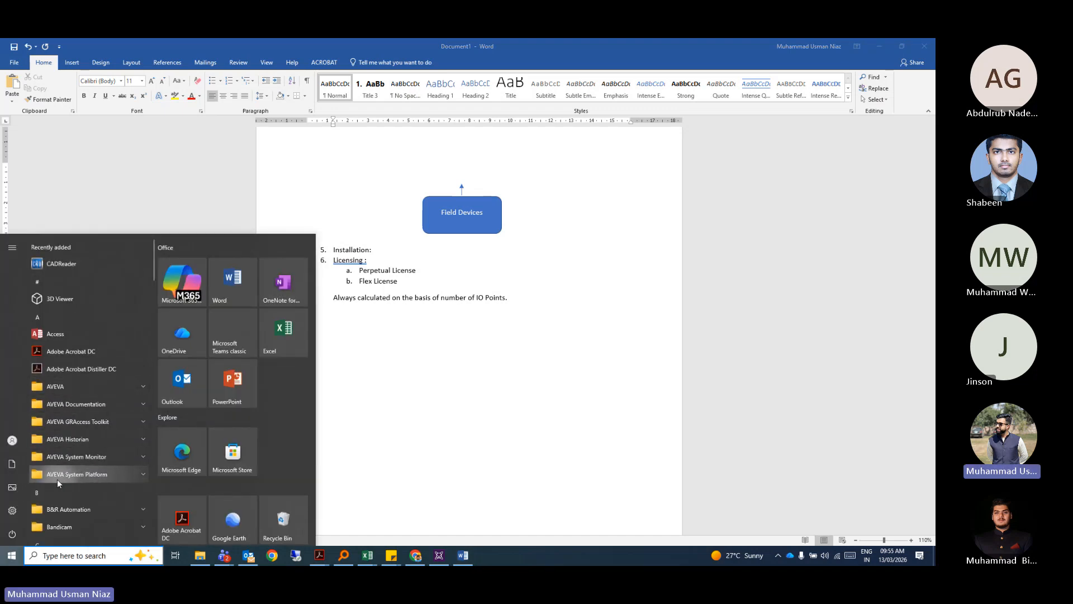
click(132, 474)
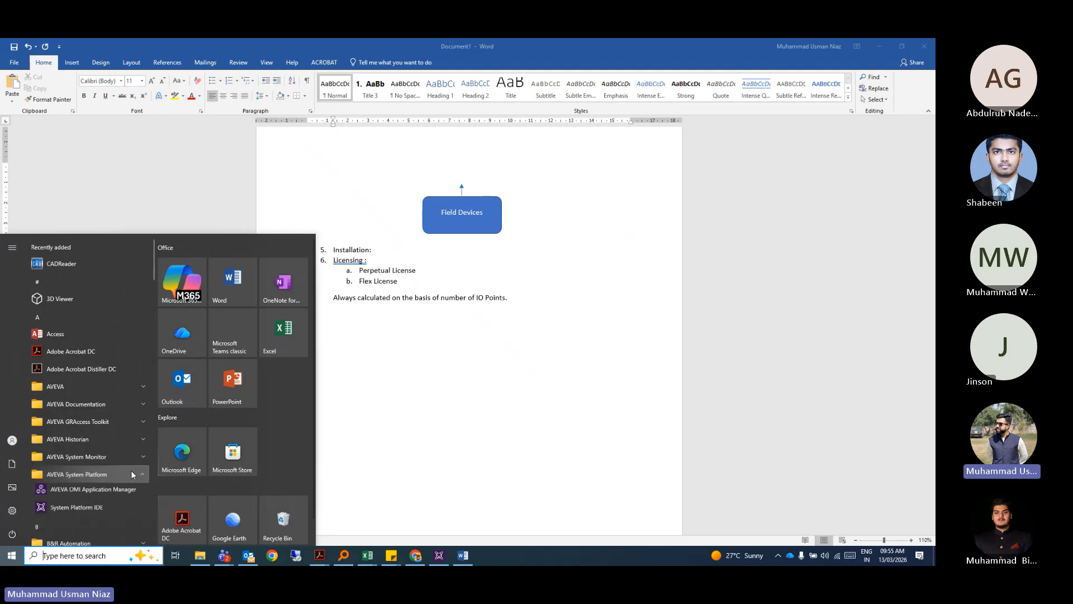
scroll(133, 474, down, 1)
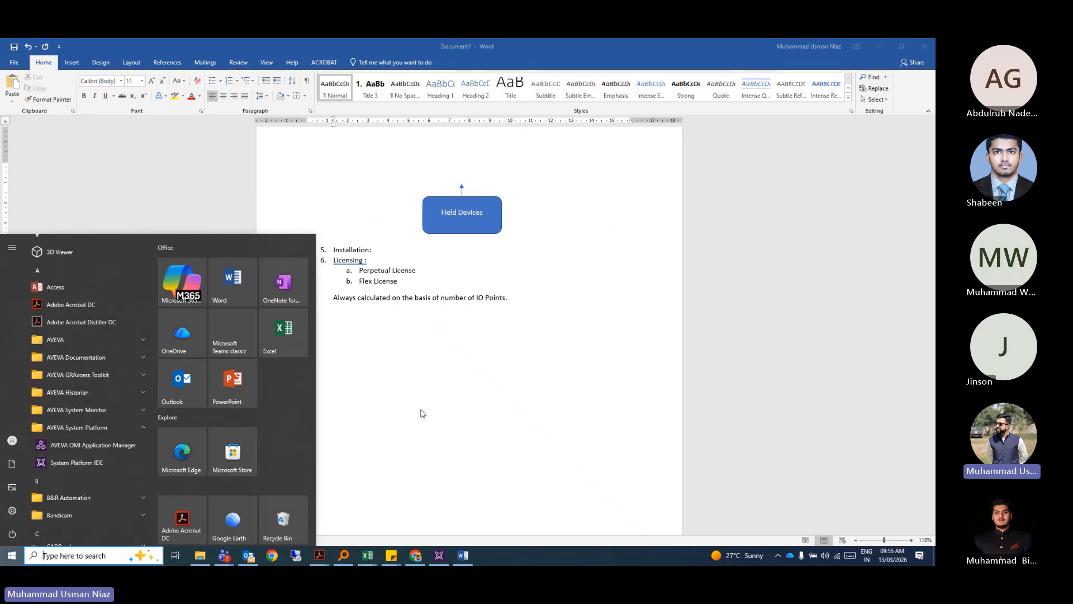
click(419, 411)
Switch to System Platform IDE and open Test_Galaxy from the recent galaxies.
click(440, 556)
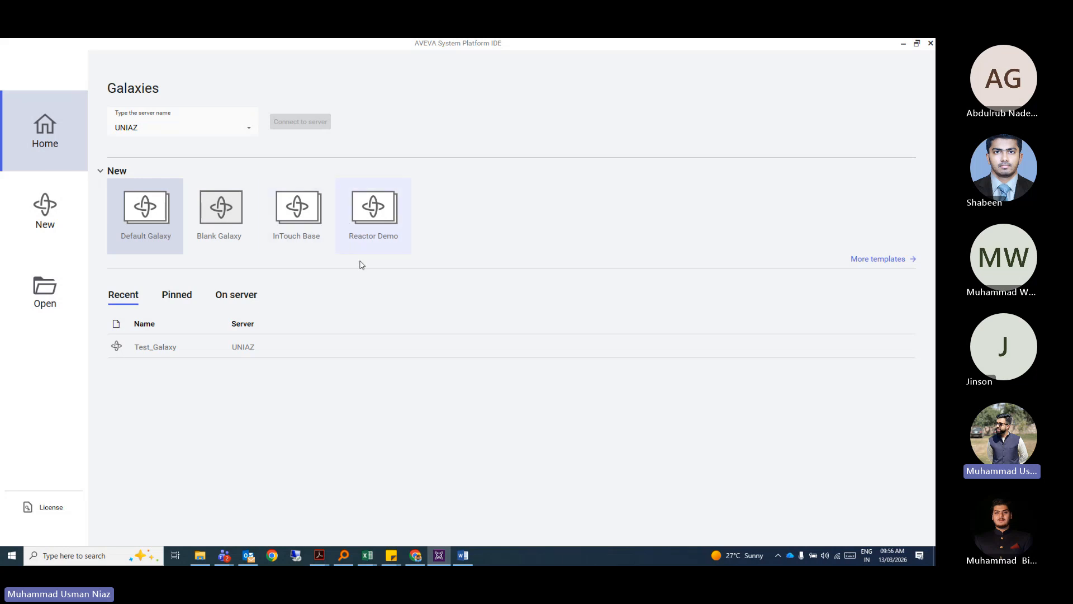
double_click(166, 348)
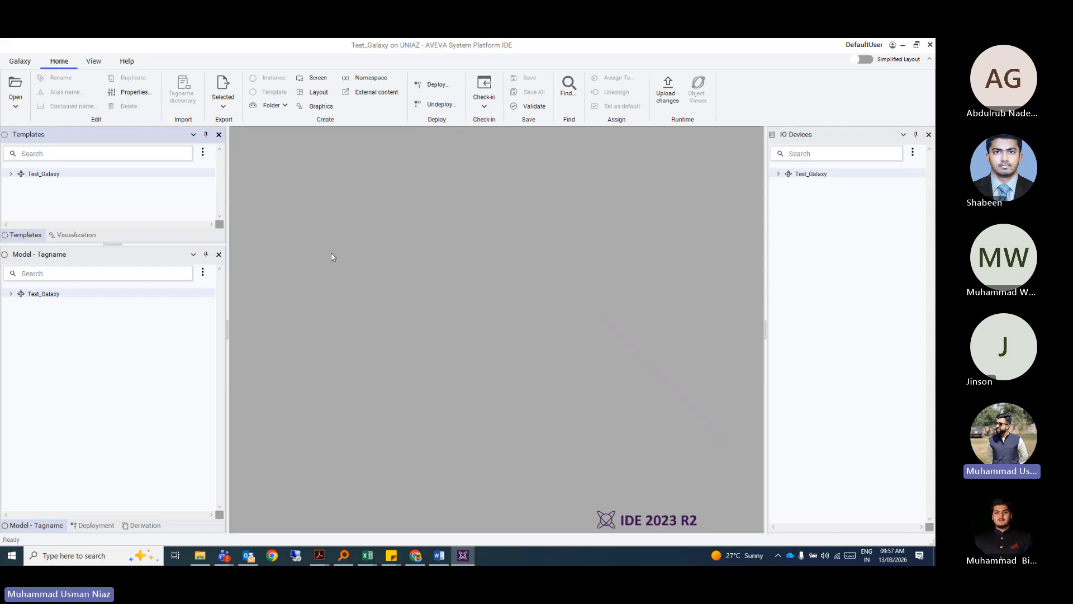
Enlarge the Templates pane, browse the Deployment and Derivation views, and return to Model - Tagname.
drag(113, 245, 116, 281)
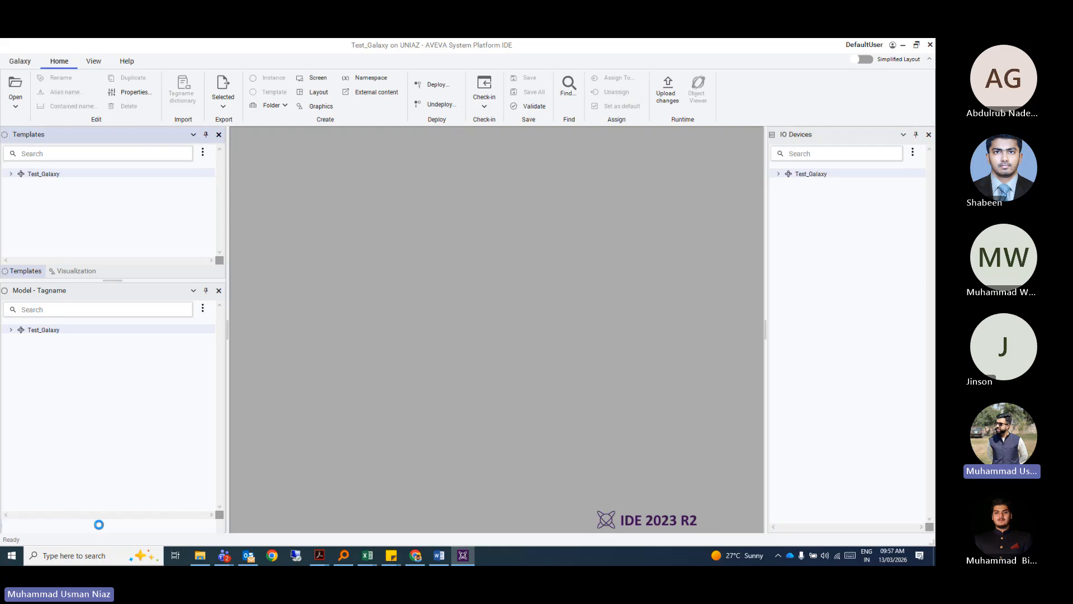
click(95, 525)
click(143, 525)
click(54, 528)
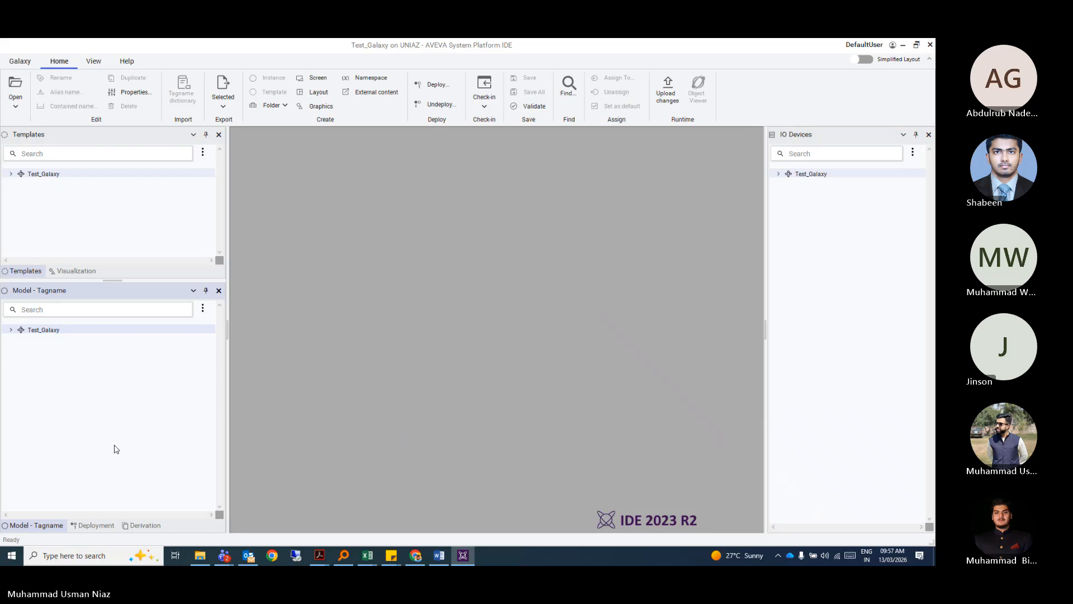
click(134, 524)
click(110, 528)
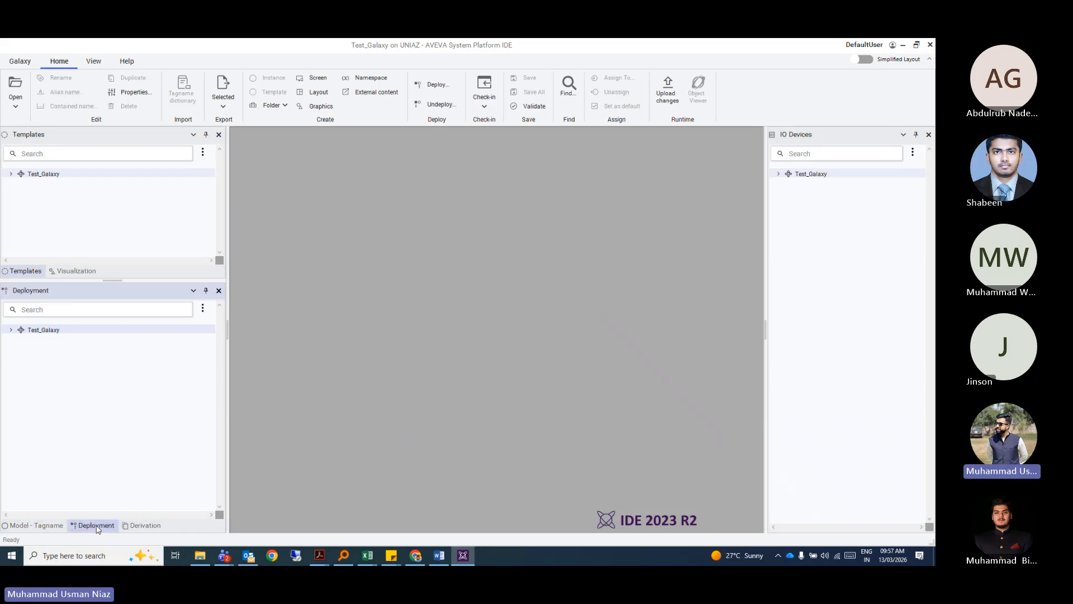
click(136, 524)
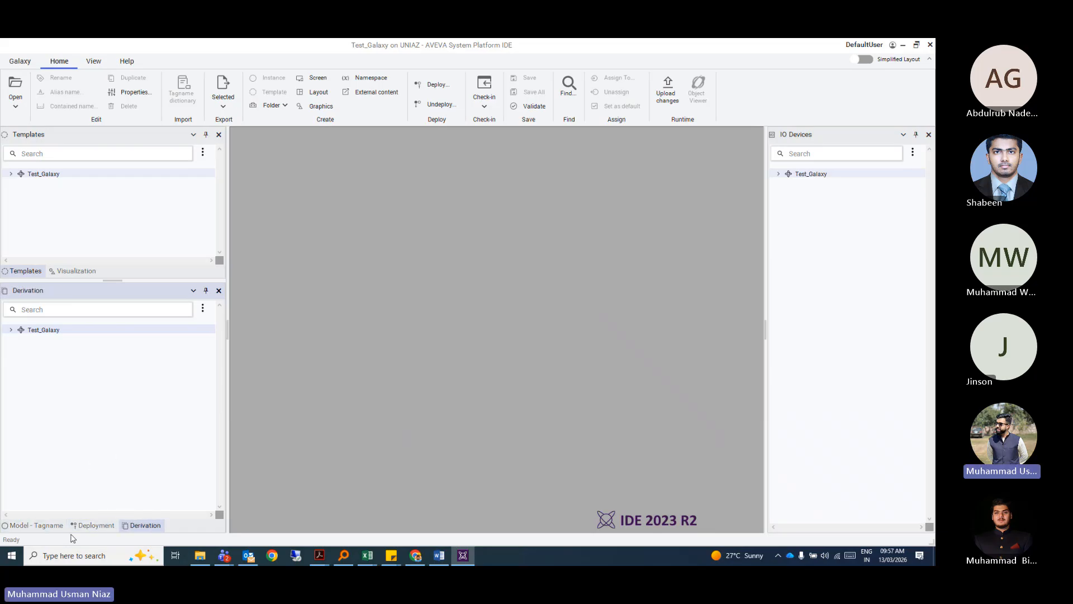
click(85, 526)
click(39, 526)
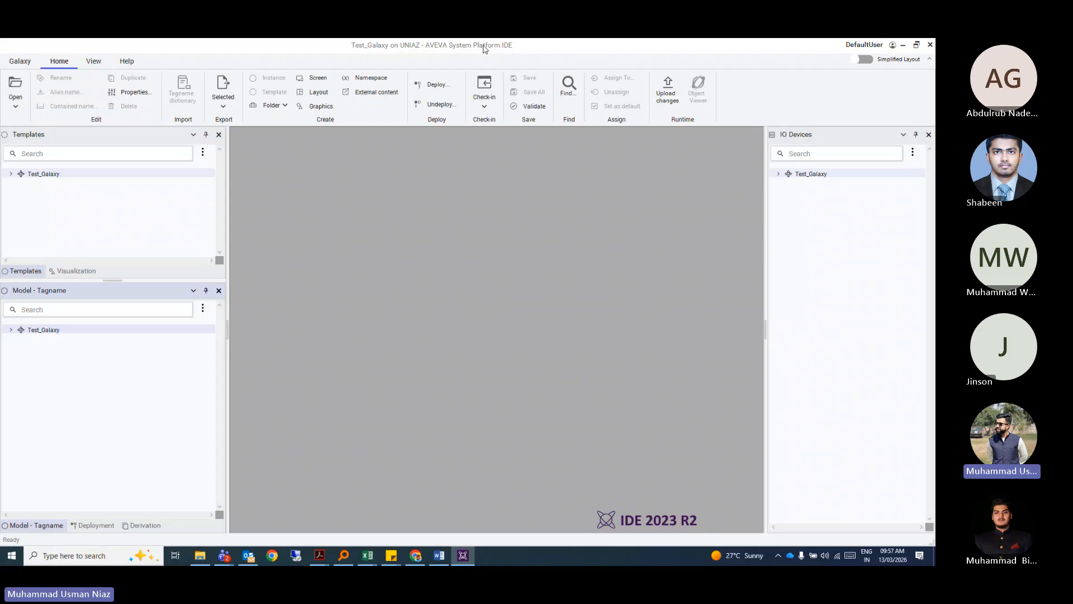
key(alt+Tab)
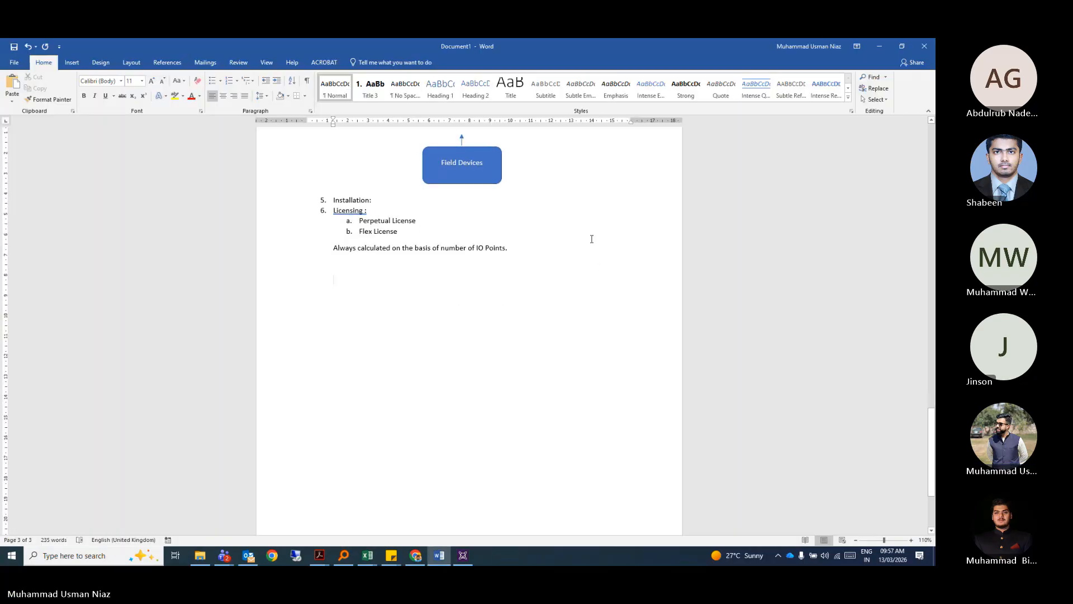
Add item 7 'Development Views of AVEVA SP IDE:' with an empty numbered line below it.
key(BackSpace)
scroll(524, 251, up, 8)
scroll(523, 254, up, 2)
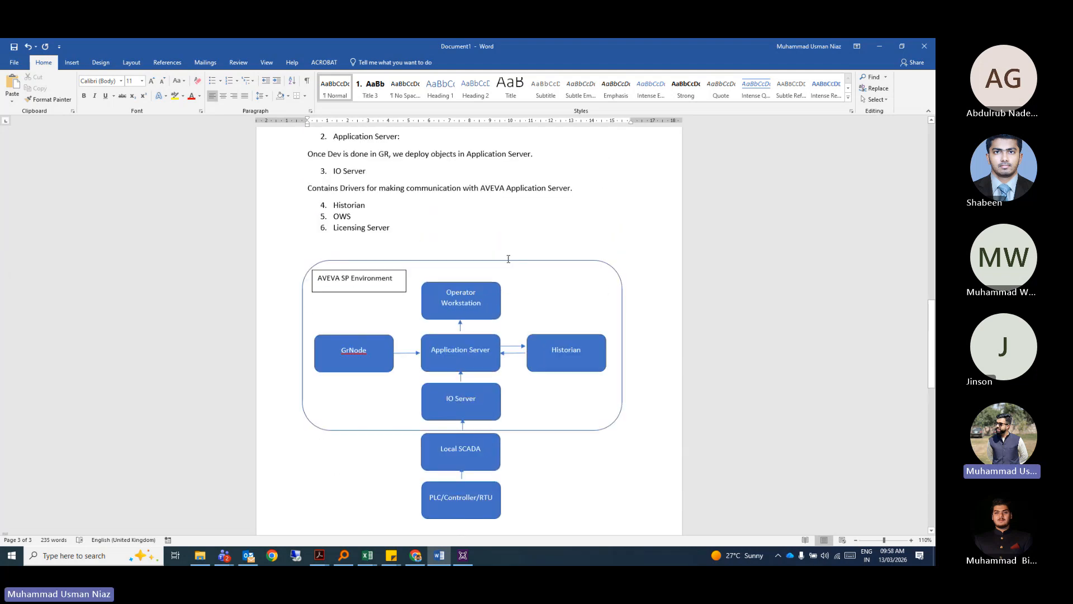
scroll(523, 254, down, 9)
text(7. )
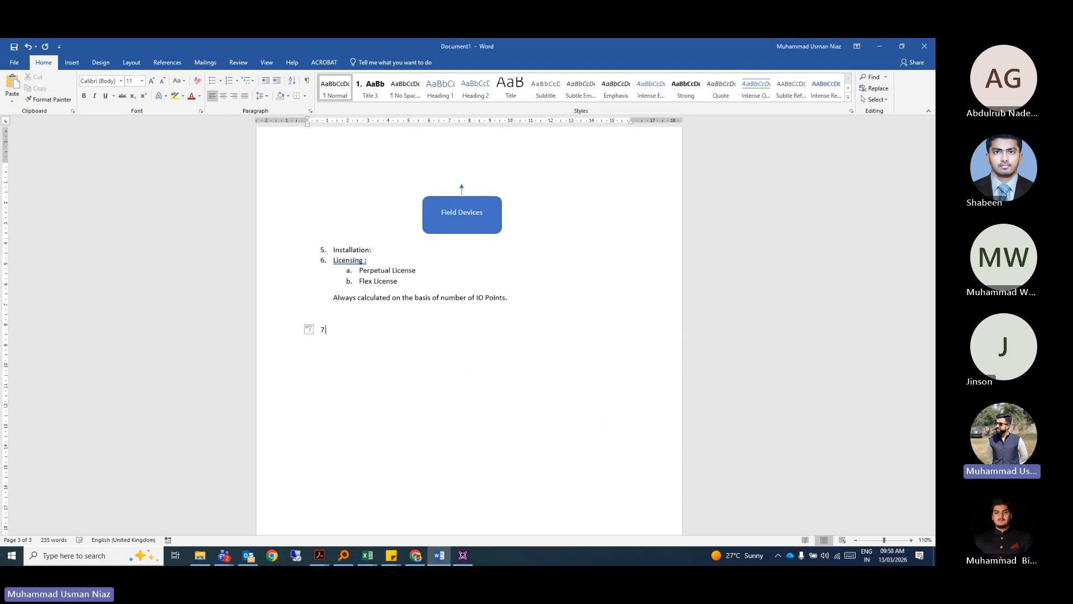
text(De)
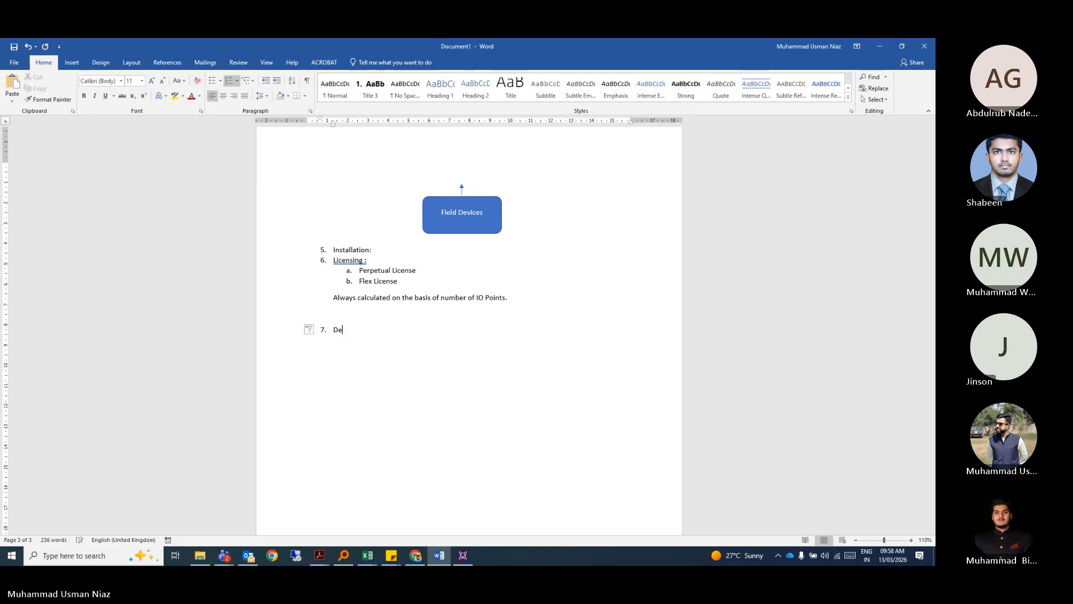
text(velopment Views of AVEVA SP IDE:)
key(Return)
key(Return)
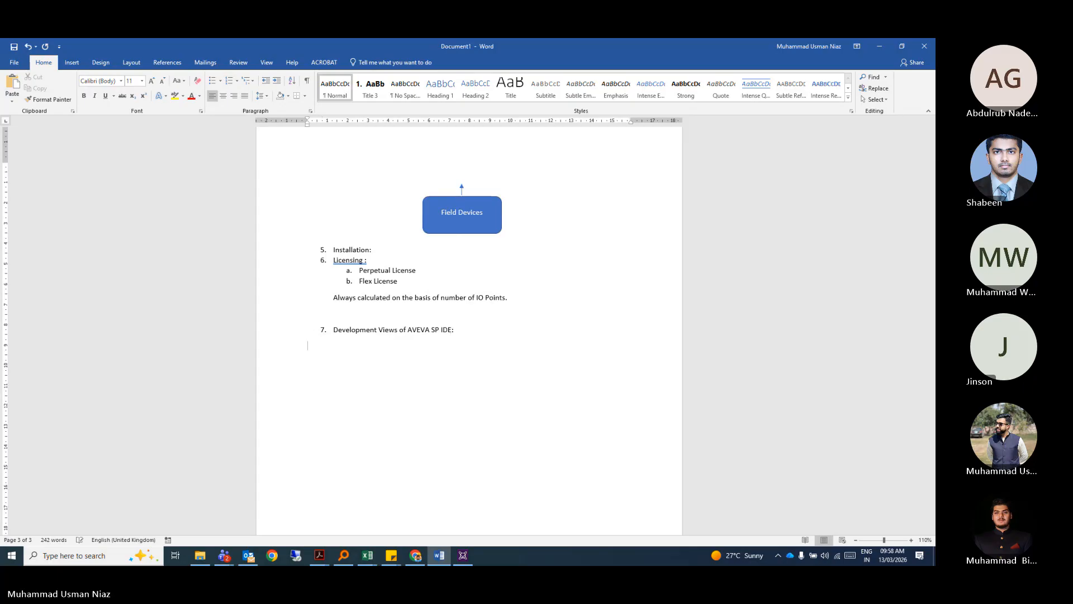
text(1.)
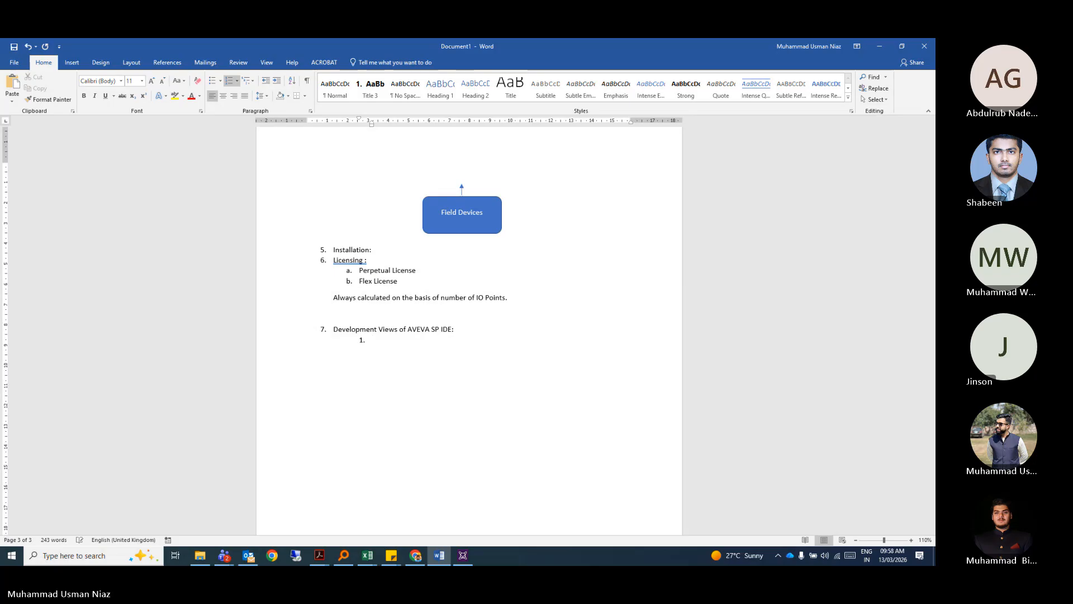
Add Derivation View as the first lettered sub-item under item 7.
key(BackSpace)
key(BackSpace)
key(BackSpace)
key(Return)
key(Tab)
text(Deriv)
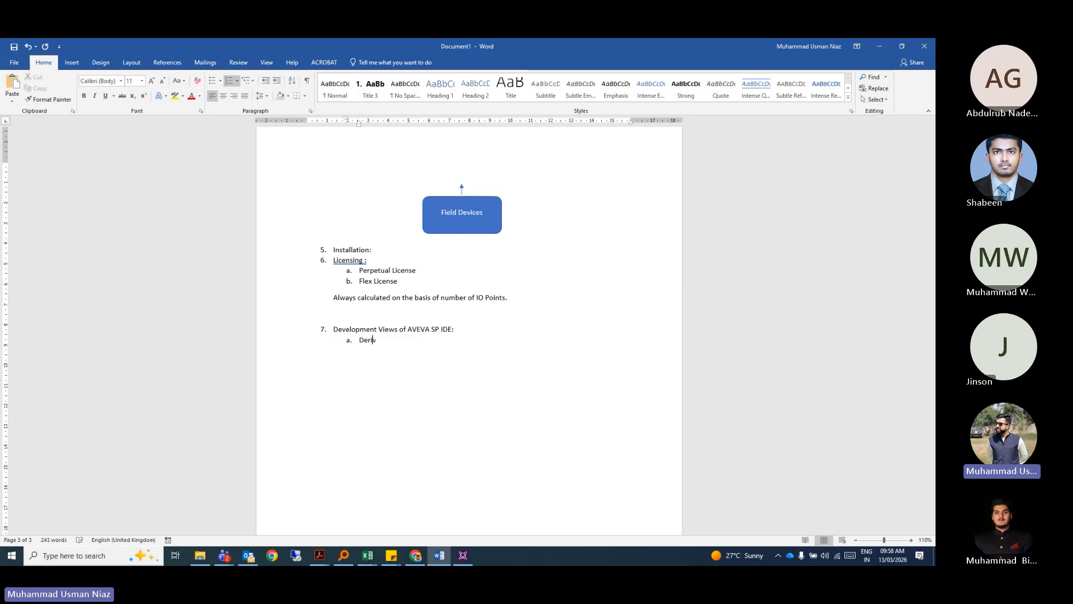
text(ation V)
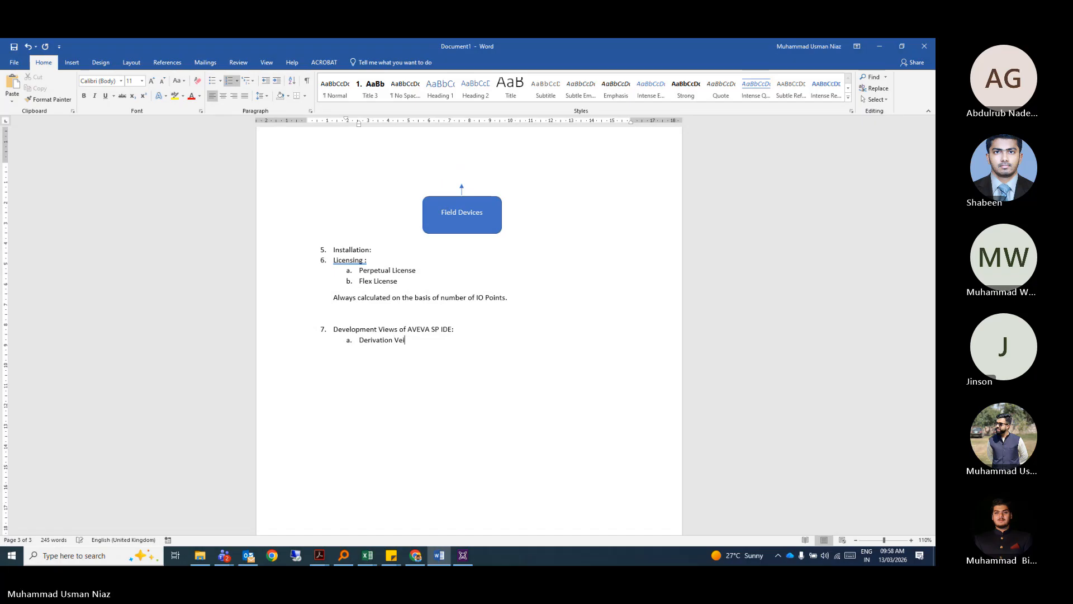
text(iew)
key(Return)
key(shift+Tab)
key(BackSpace)
key(BackSpace)
Add Model View and Deployment View as sub-items b and c.
key(Return)
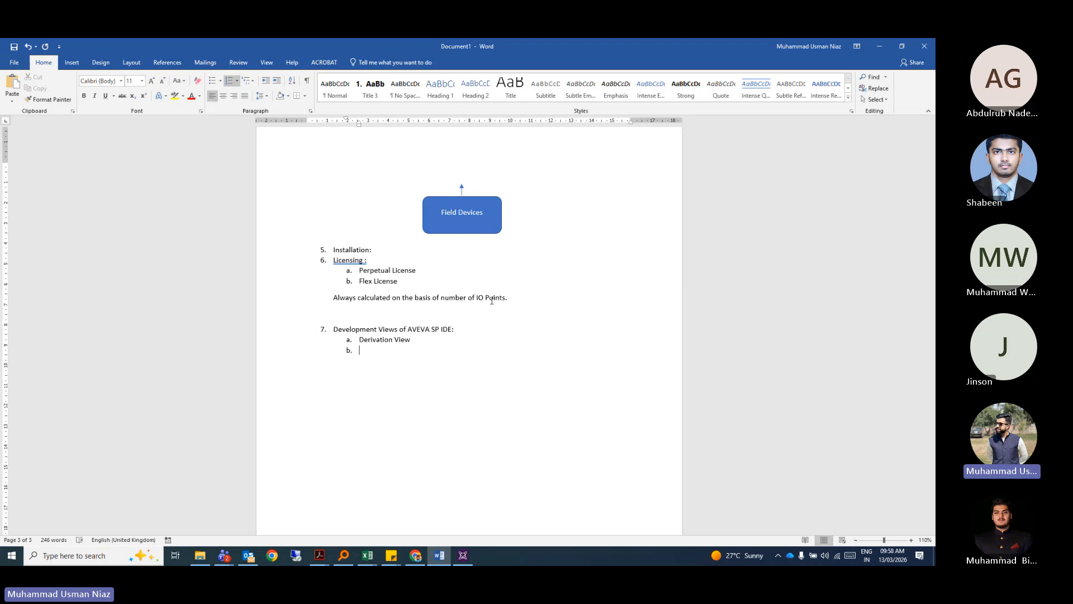
text(Model Vi)
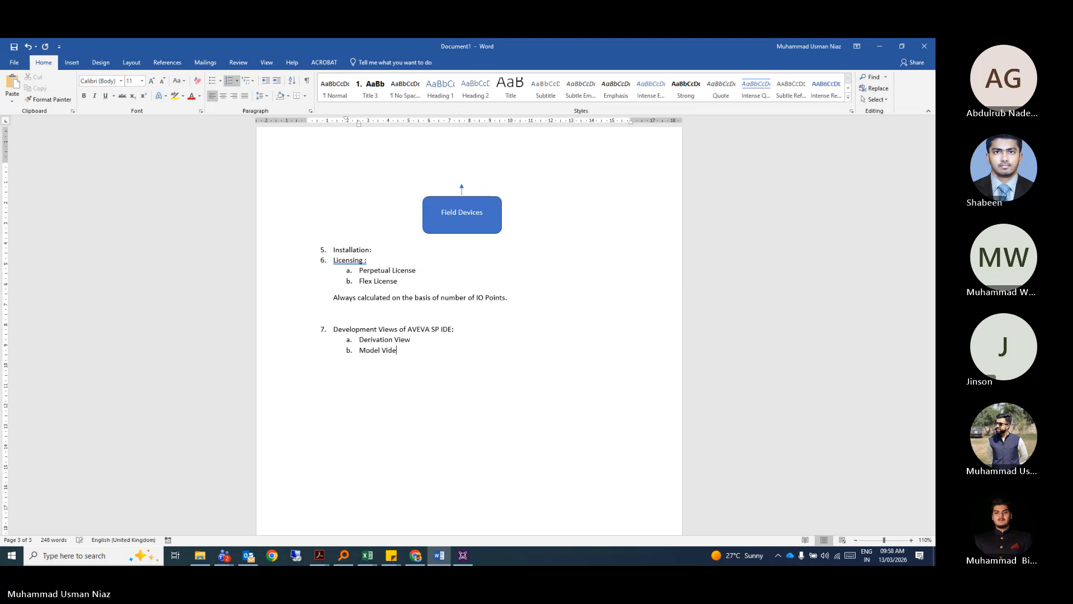
text(ew)
key(Return)
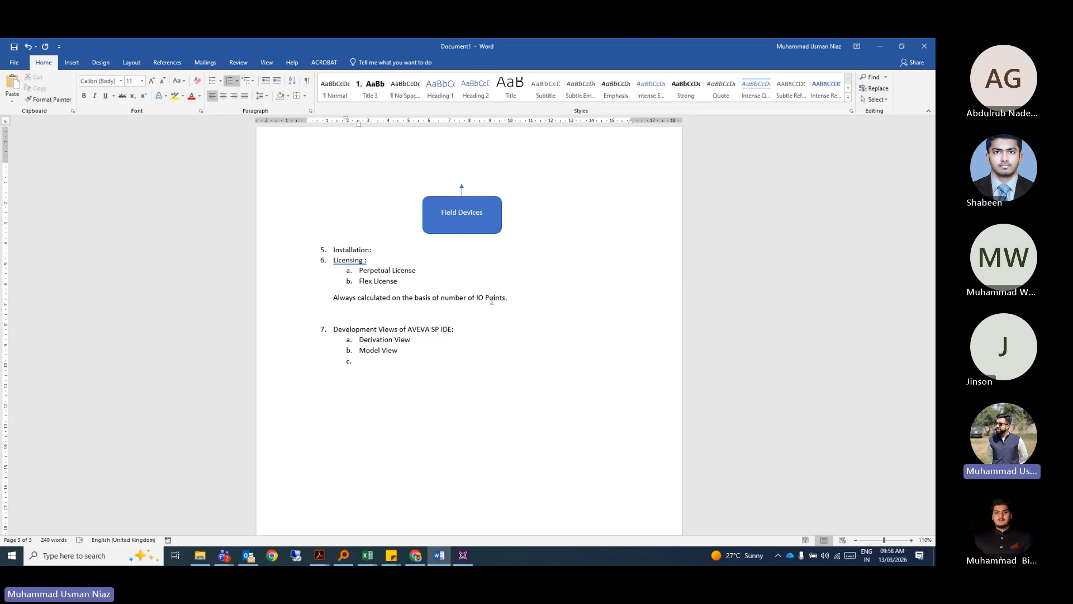
text(Deploym)
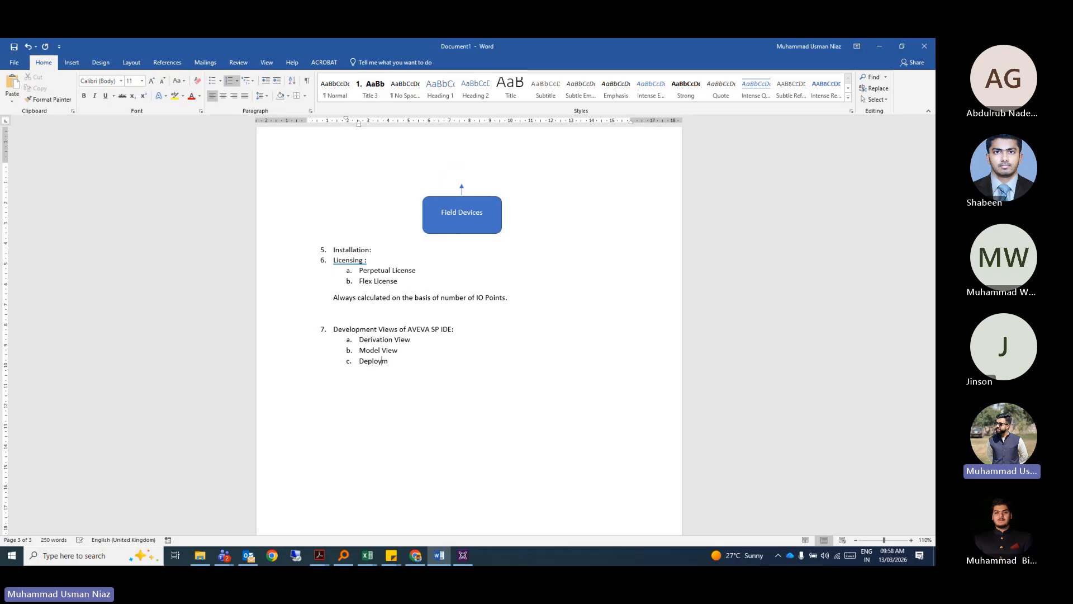
text(ent View)
key(Return)
key(Return)
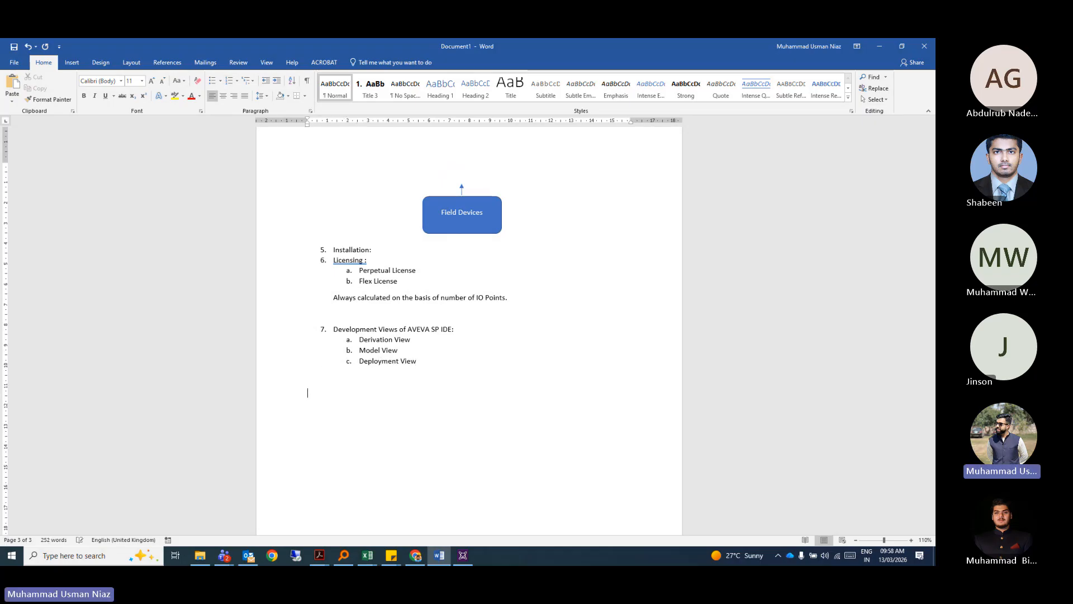
click(419, 342)
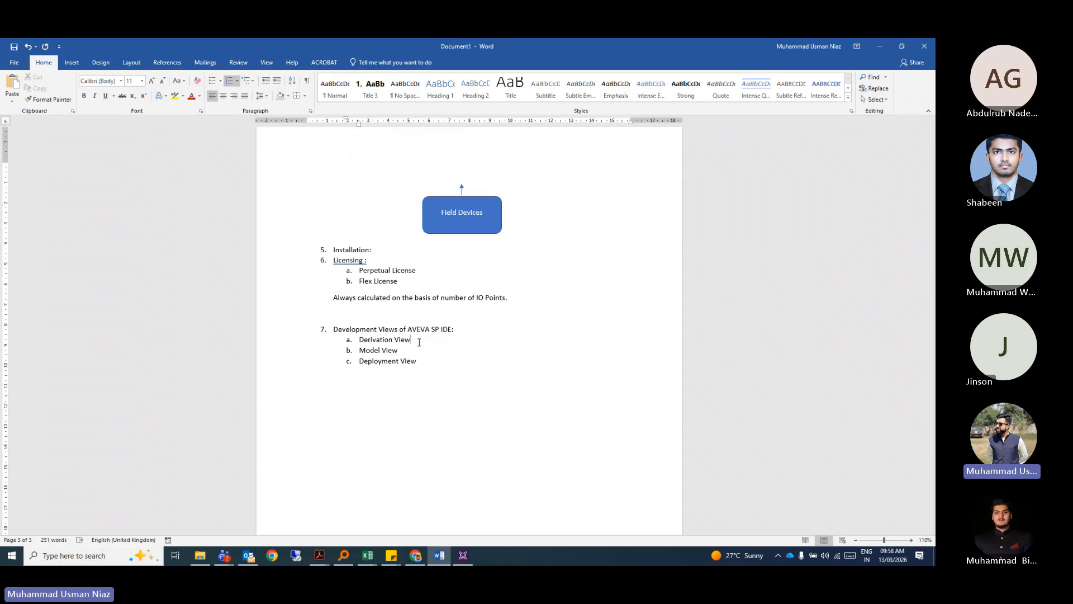
Under Derivation View, list Template (PUMP), Automation Objects (PUMP_01, PUMP_02 etc.) and Attribuites (PUMP_01.Run_Sts etc.).
key(Return)
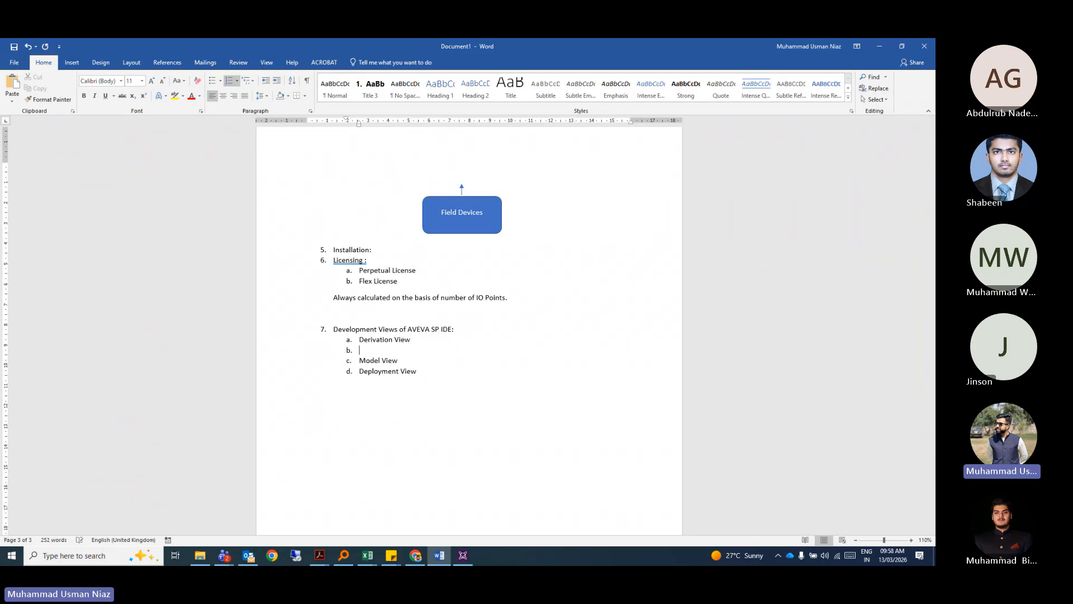
key(shift+Tab)
key(Tab)
key(Tab)
text(Template (PUMP))
key(Return)
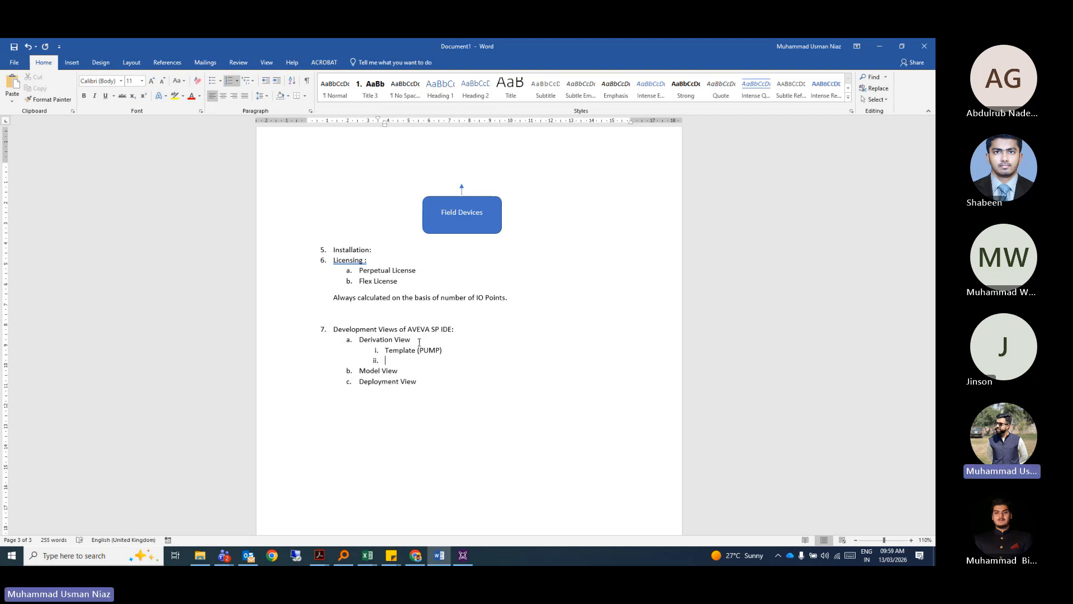
text(Automation)
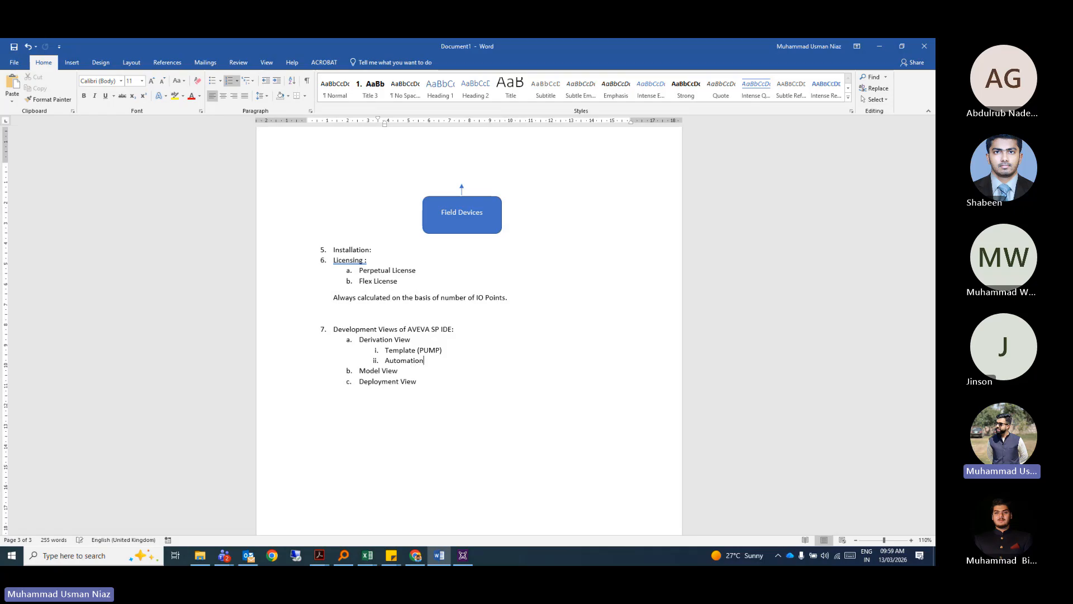
text( Objects )
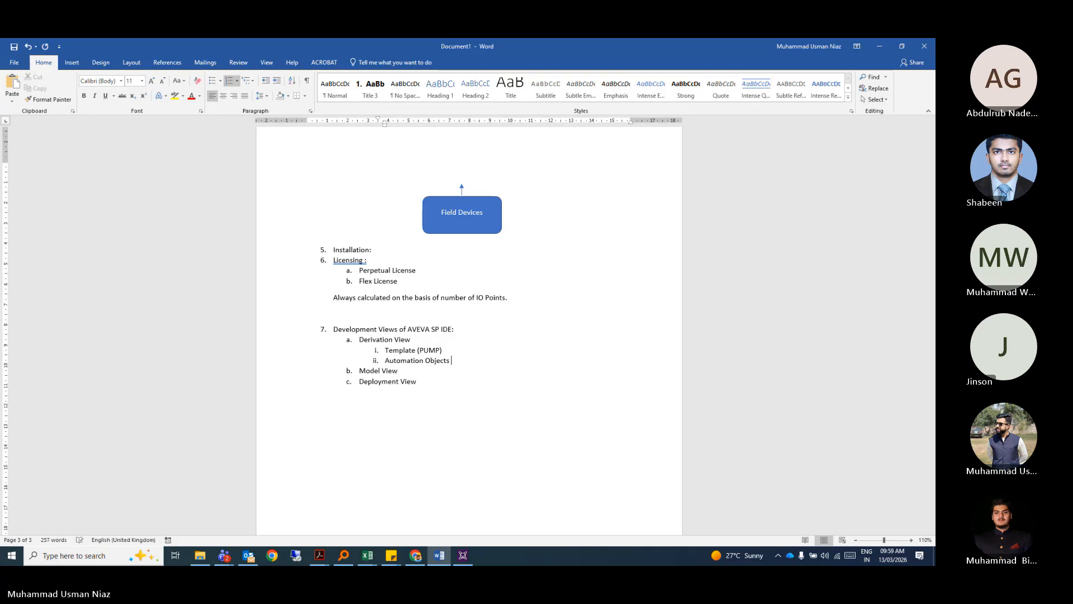
text((PUMP_01)
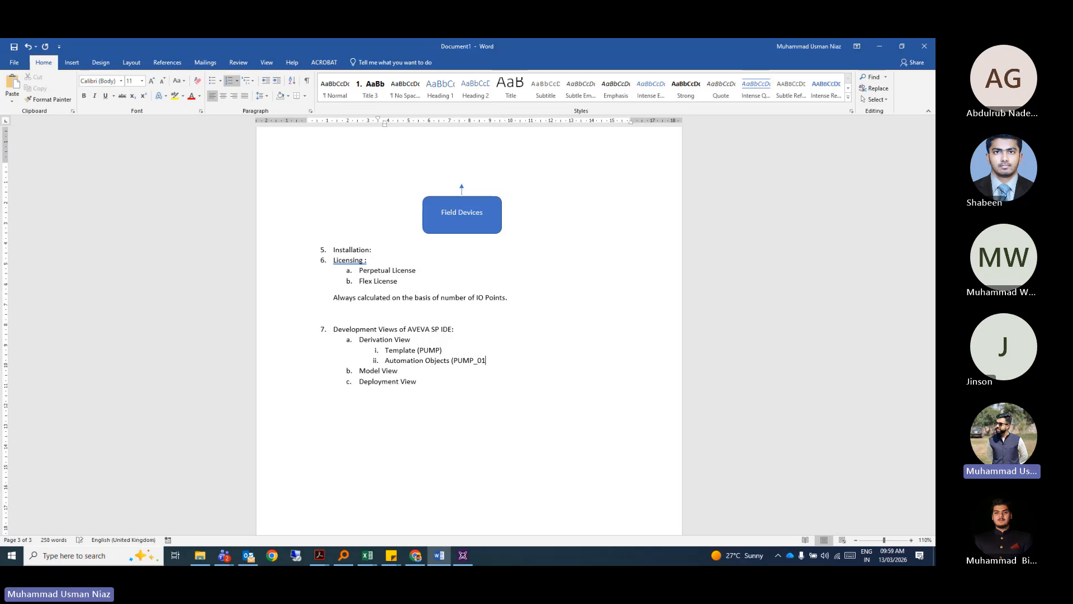
text(, PUMP_02 etc.))
key(Return)
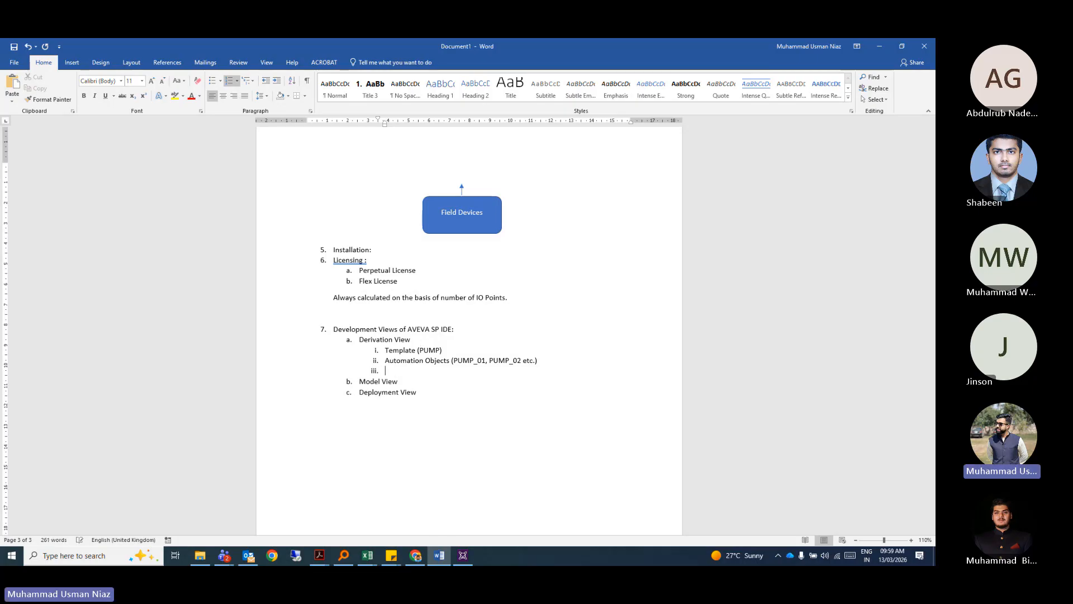
text(Attribuites ()
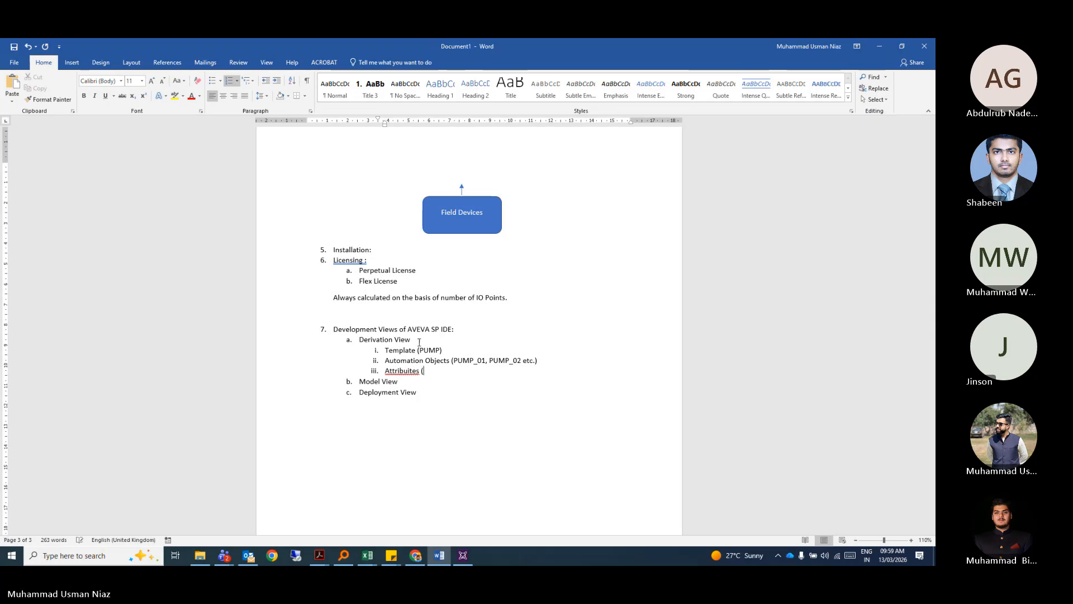
text(PUMP_01)
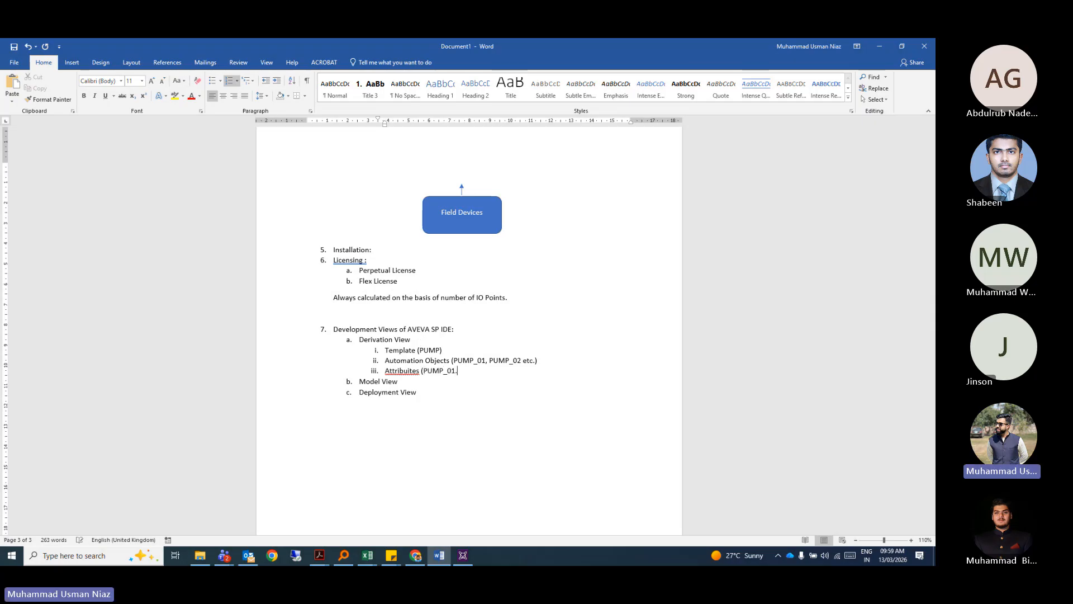
text(.Run_Sts etc.))
key(Return)
key(Return)
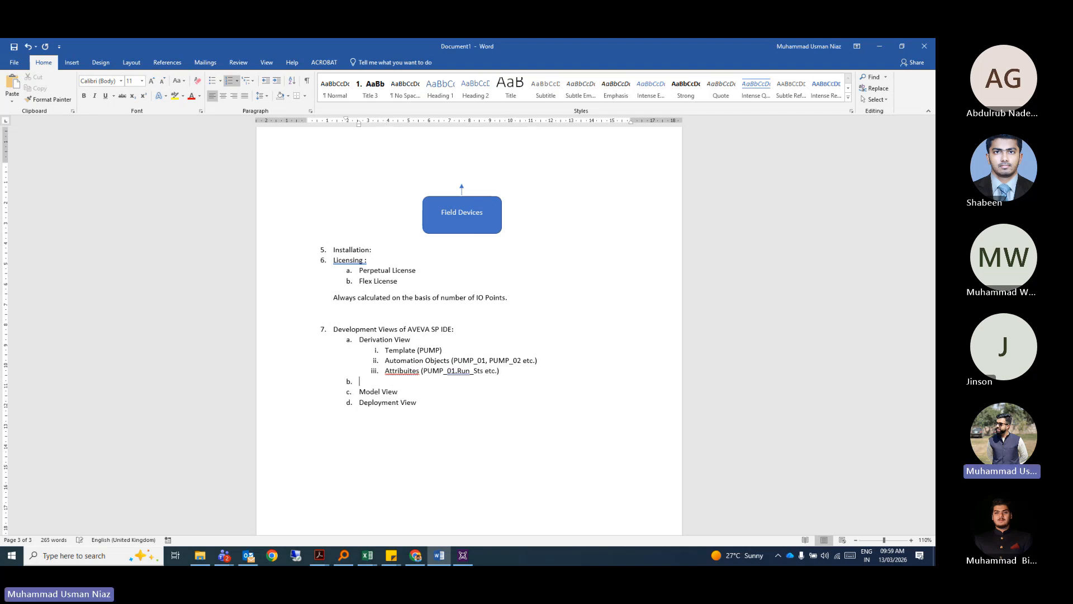
right_click(397, 370)
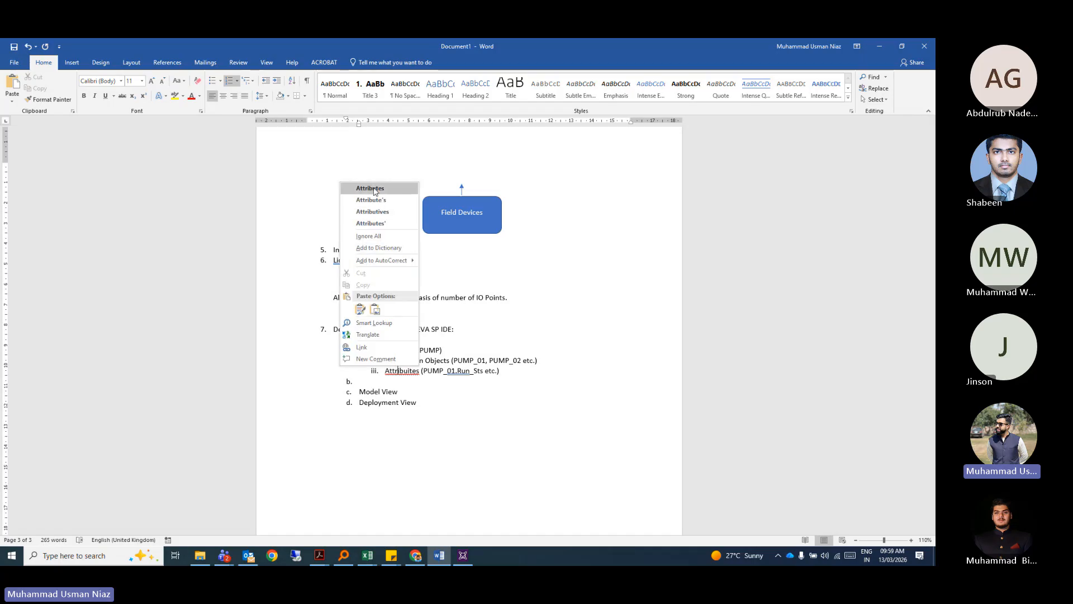
click(371, 188)
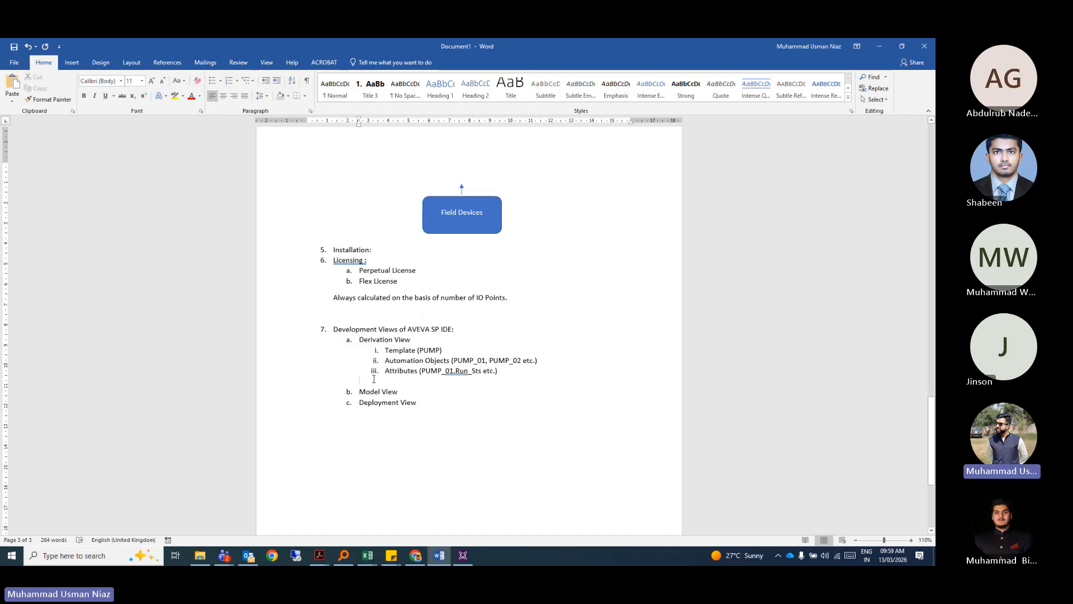
click(374, 379)
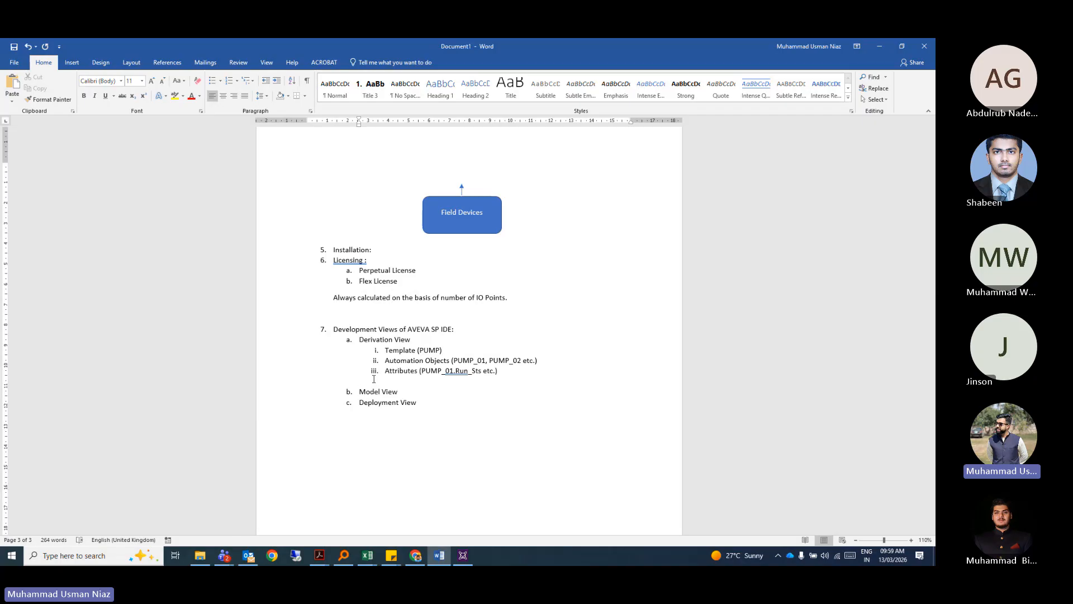
click(400, 390)
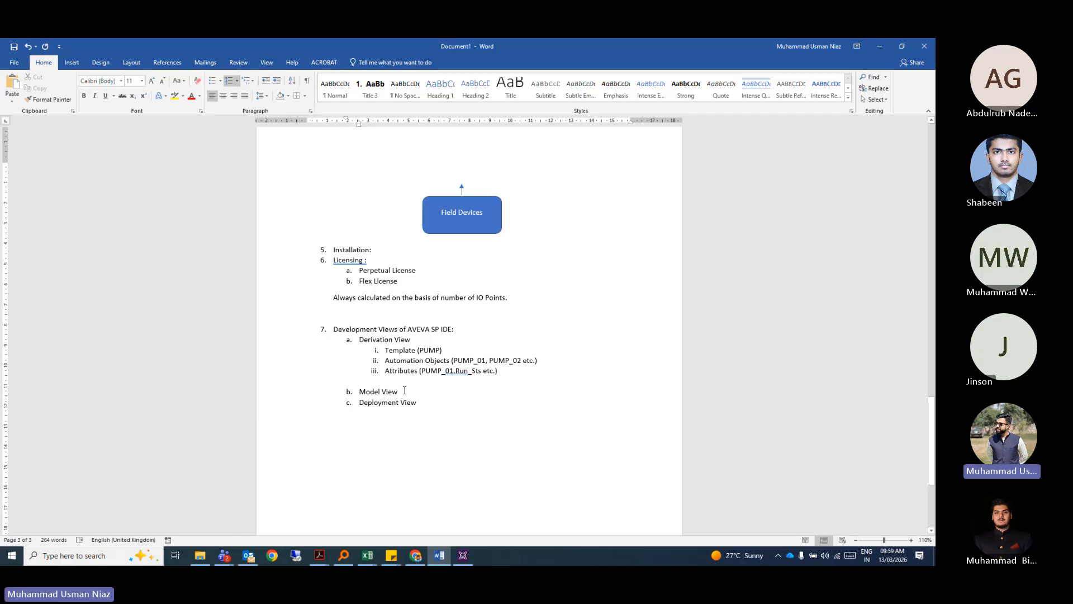
Insert a blank unnumbered line after Model View, before Deployment View.
key(Return)
key(shift+Tab)
key(BackSpace)
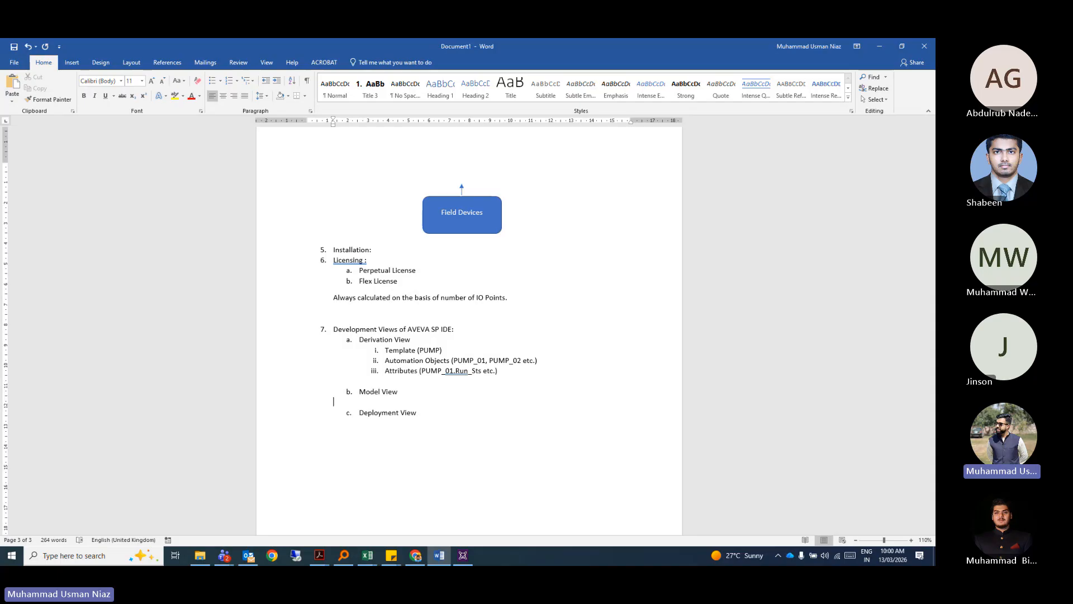
Add ARAMCO Facility as a nested item under Model View.
key(Tab)
click(416, 392)
key(Return)
key(Tab)
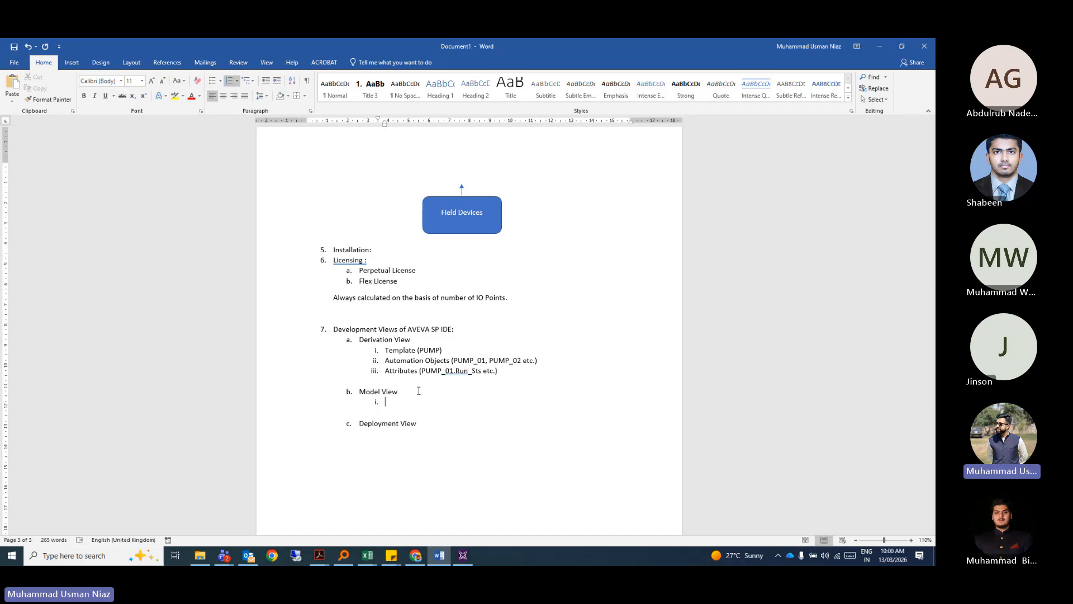
text(ARAMCO Fa)
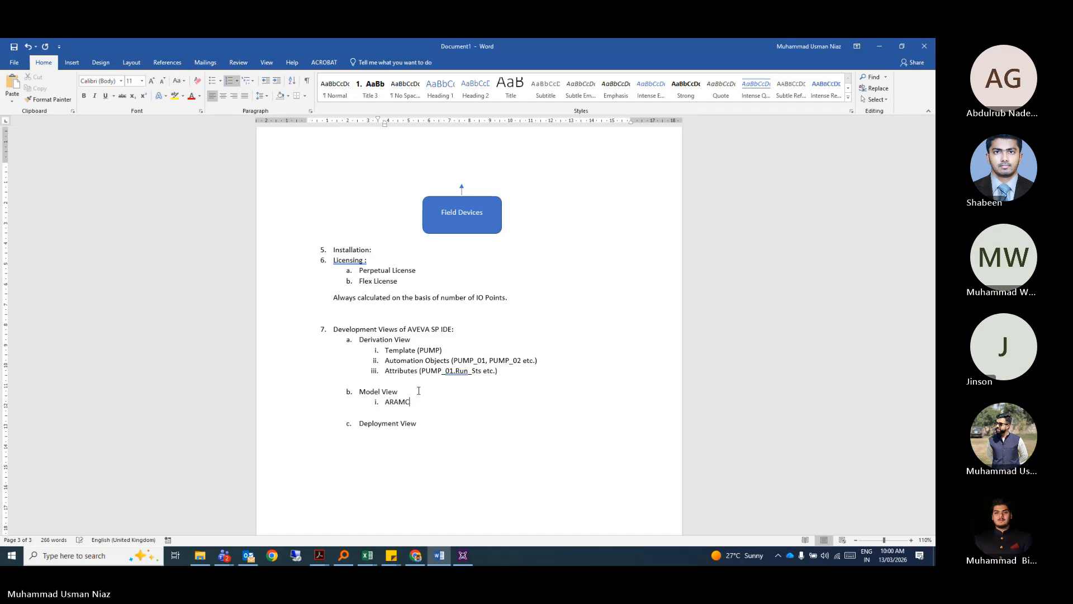
text(cility)
key(Return)
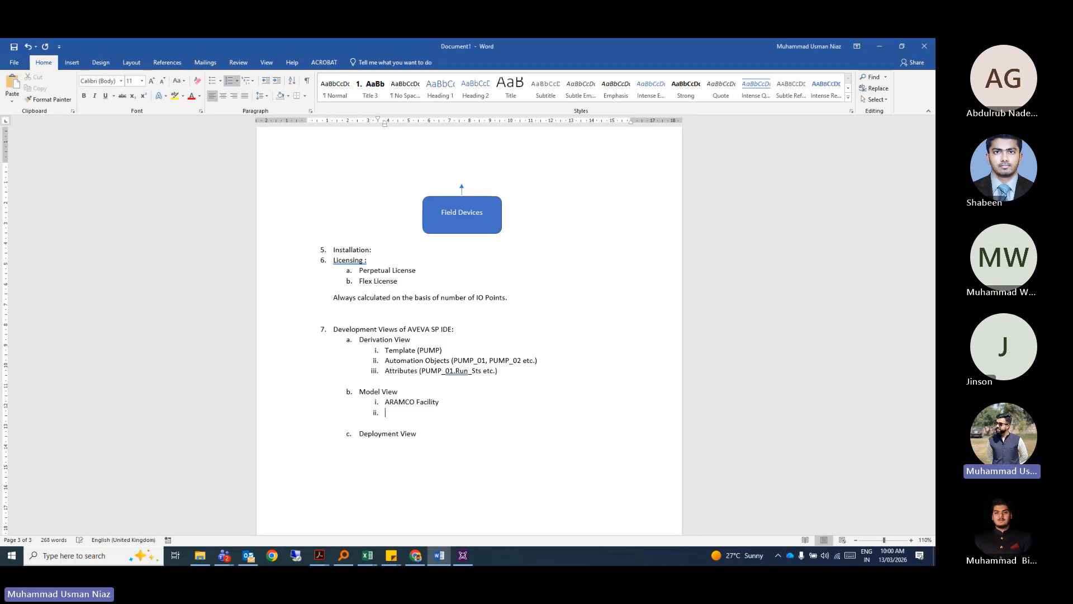
key(Tab)
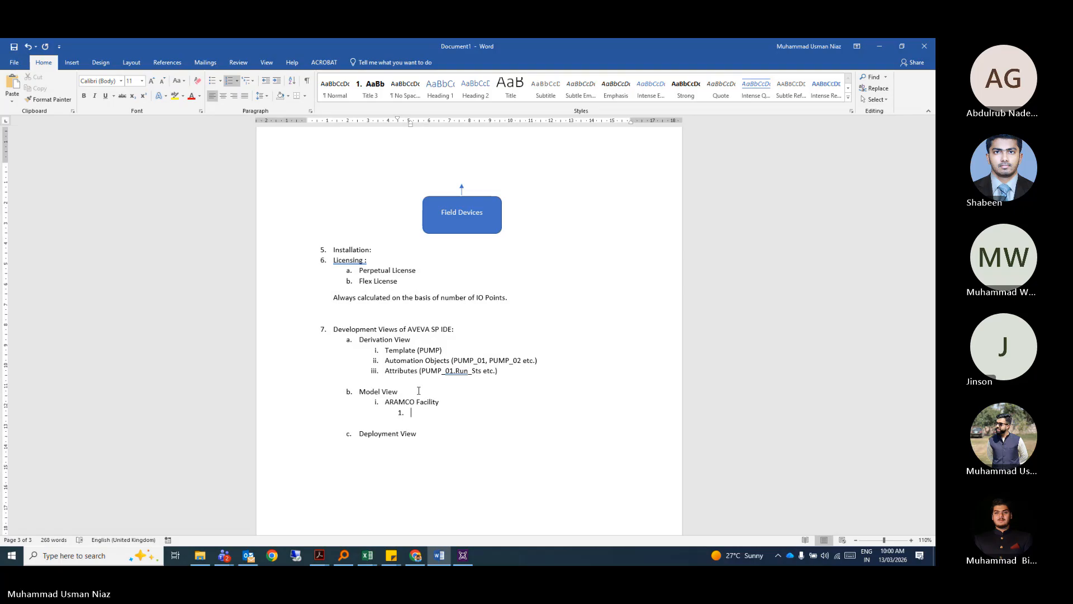
Add Pumping Station, Filtration Plant and Offices as numbered sub-items of ARAMCO Facility.
text(Pumping Station)
key(Return)
text(Fi)
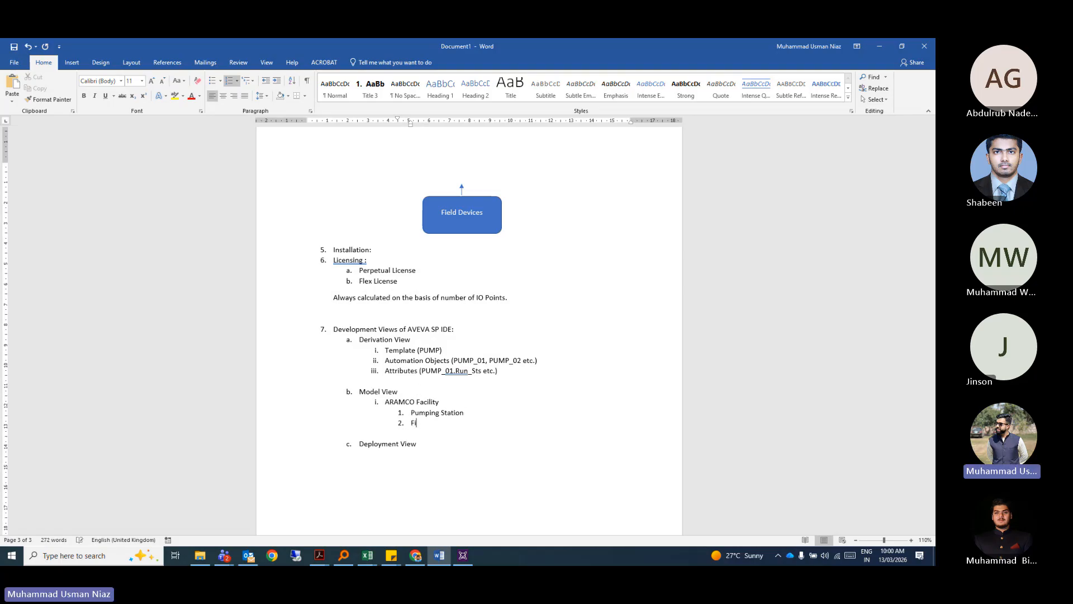
text(ltration Plant)
key(Return)
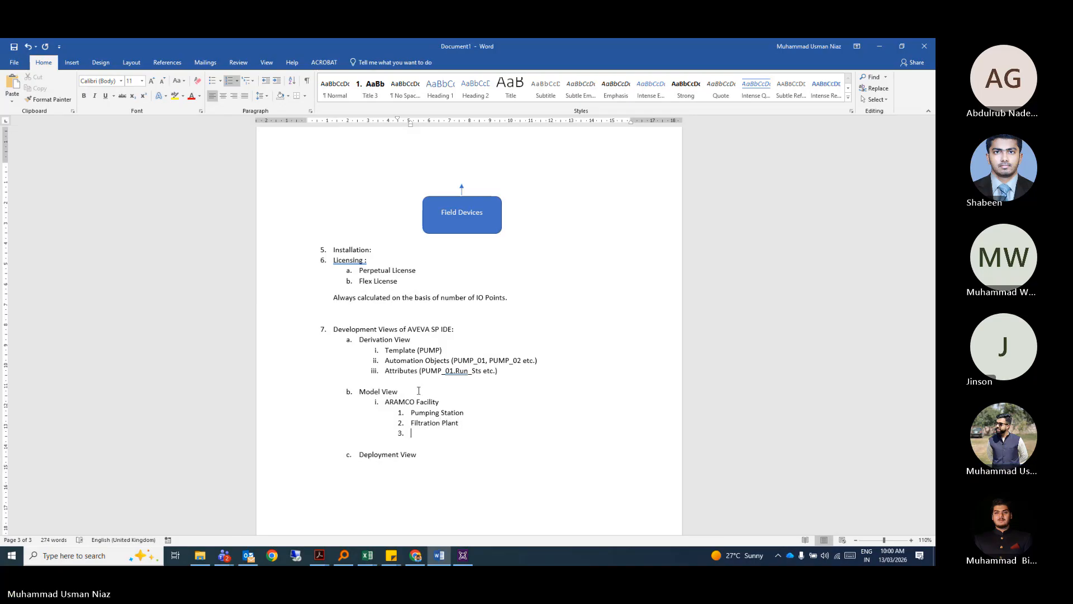
text(Offices)
key(Return)
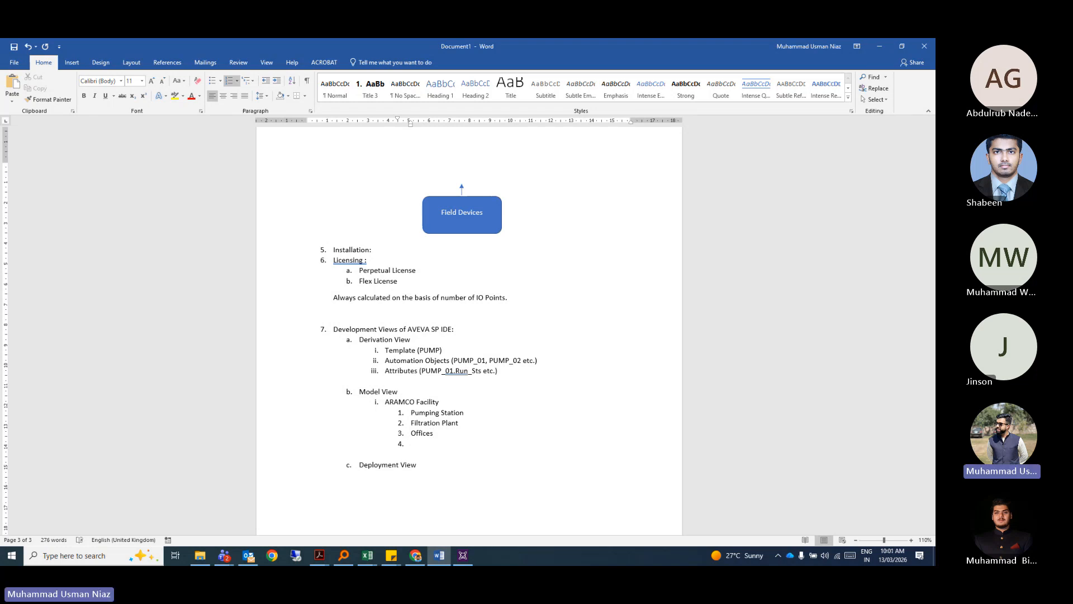
Add Waste treatment Building as the fourth sub-item and rename Filtration Plant to Filtration Building.
text(Waste treatment Plant)
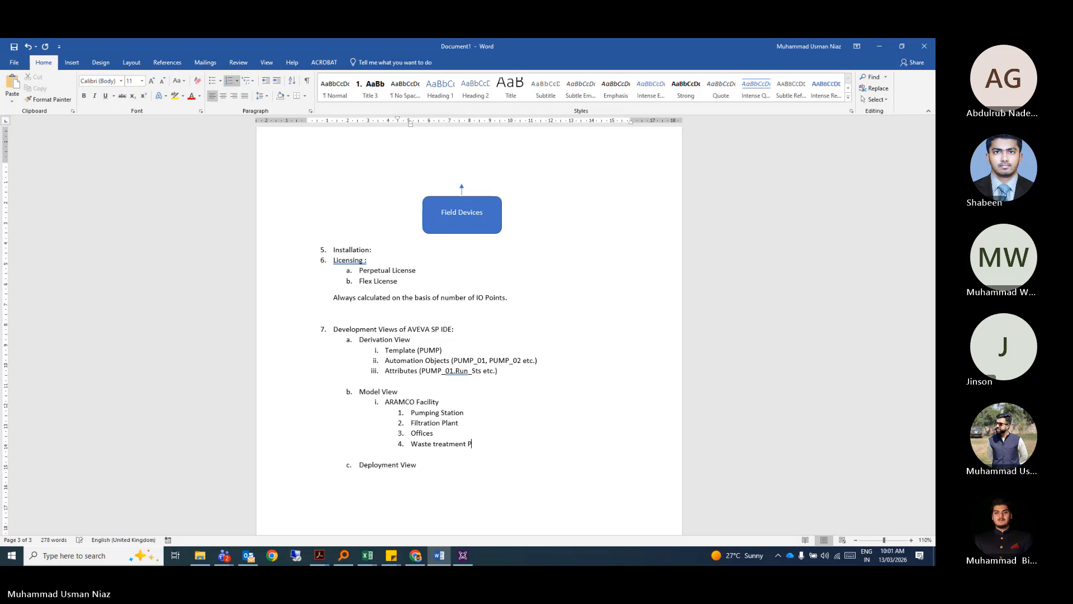
key(BackSpace)
key(BackSpace)
key(BackSpace)
key(BackSpace)
key(BackSpace)
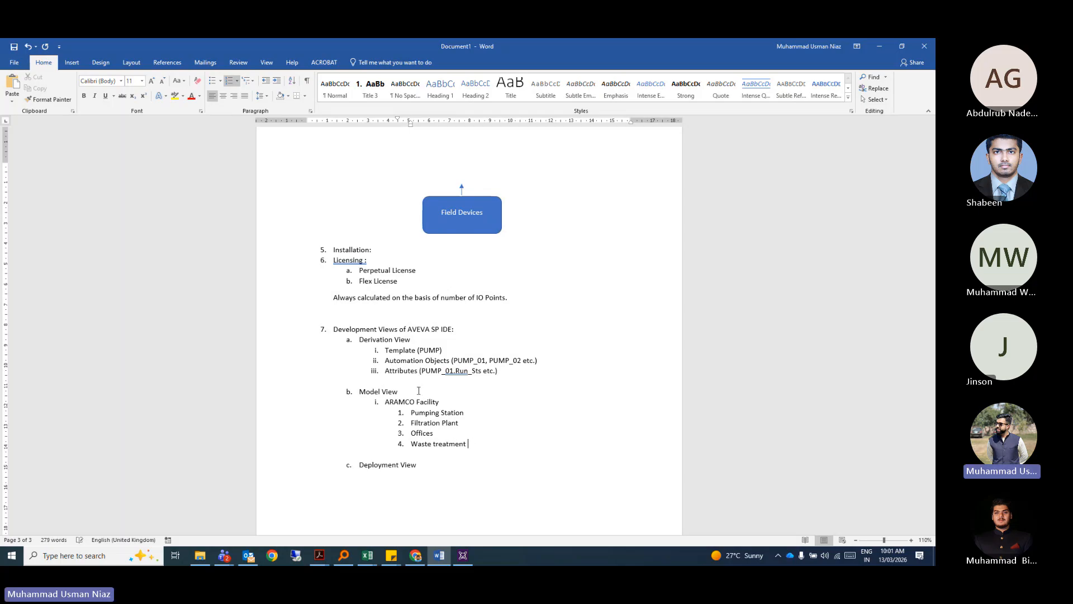
text(Builfdin)
key(BackSpace)
key(BackSpace)
key(BackSpace)
key(BackSpace)
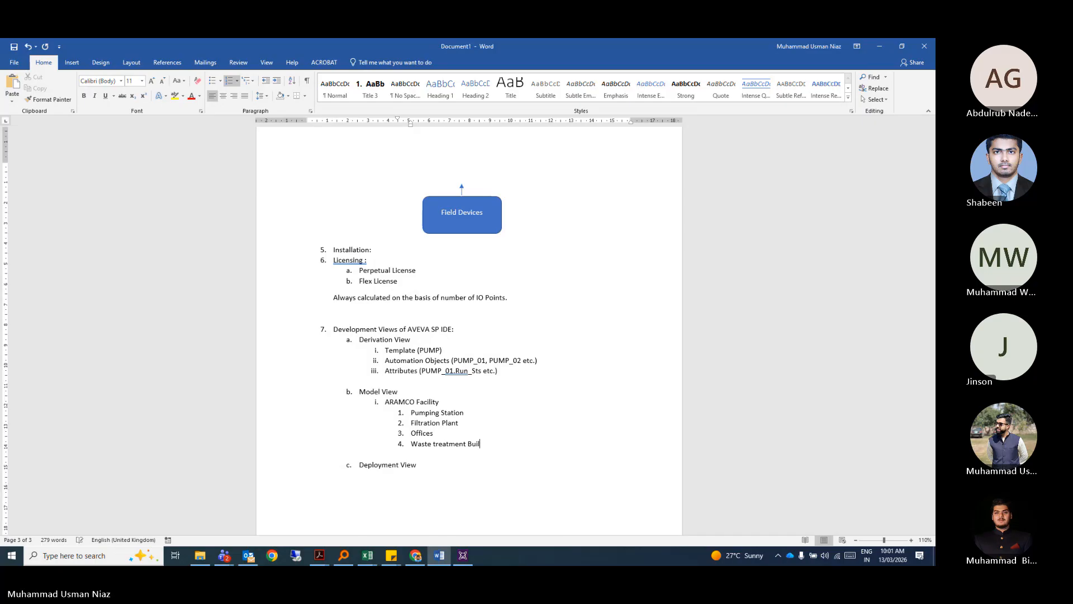
text(ding)
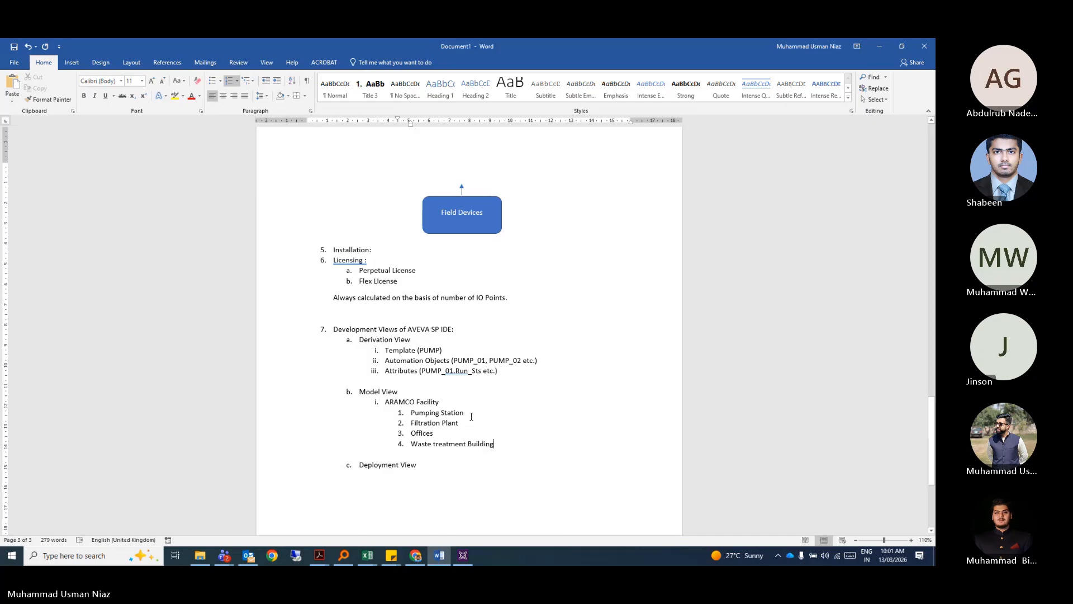
click(468, 423)
key(BackSpace)
key(BackSpace)
key(BackSpace)
key(BackSpace)
key(BackSpace)
text(Building)
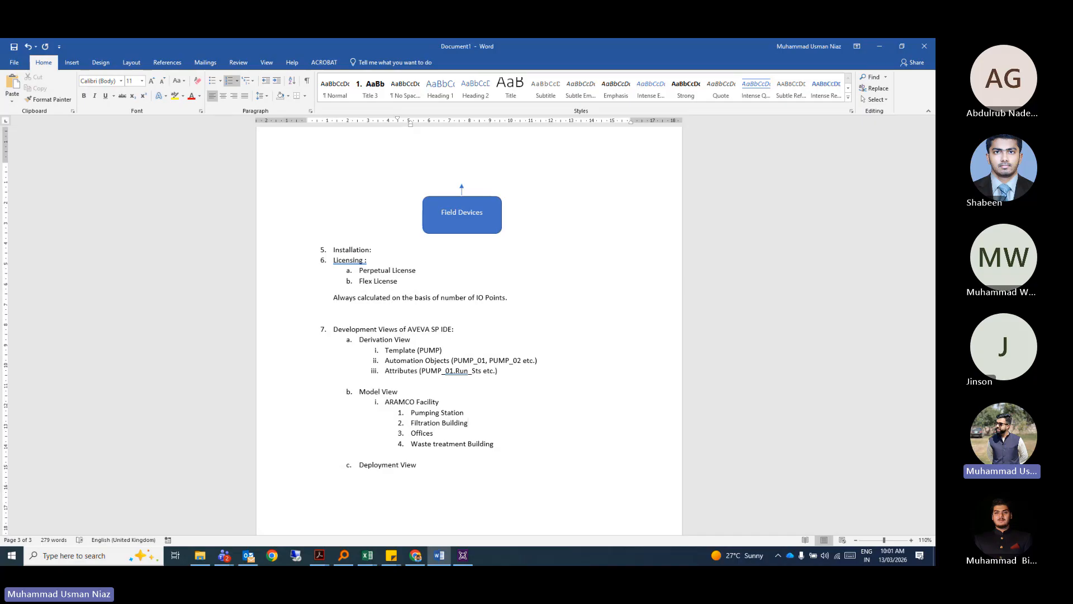
scroll(411, 434, down, 3)
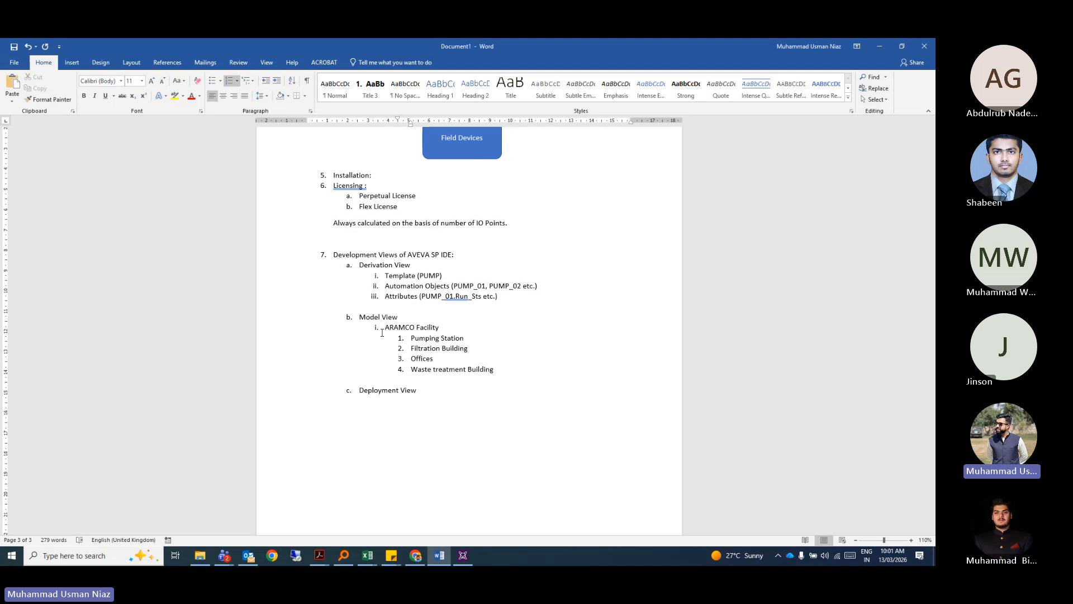
Label ARAMCO Facility (Area: ARAMCO), Pumping Station (1st Area) and Filtration Building (2nd area).
click(458, 327)
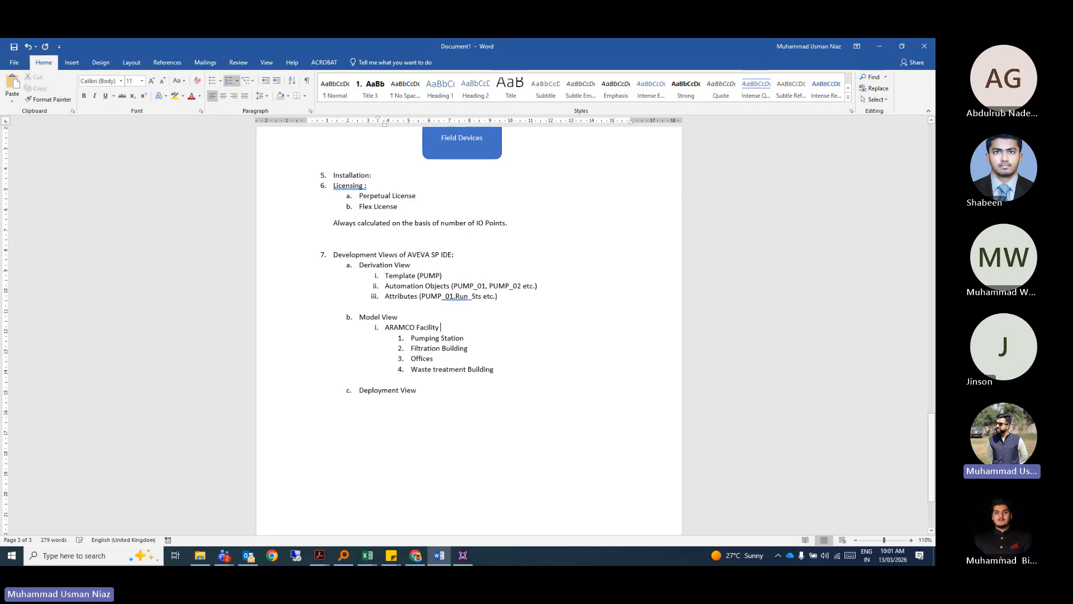
text(()
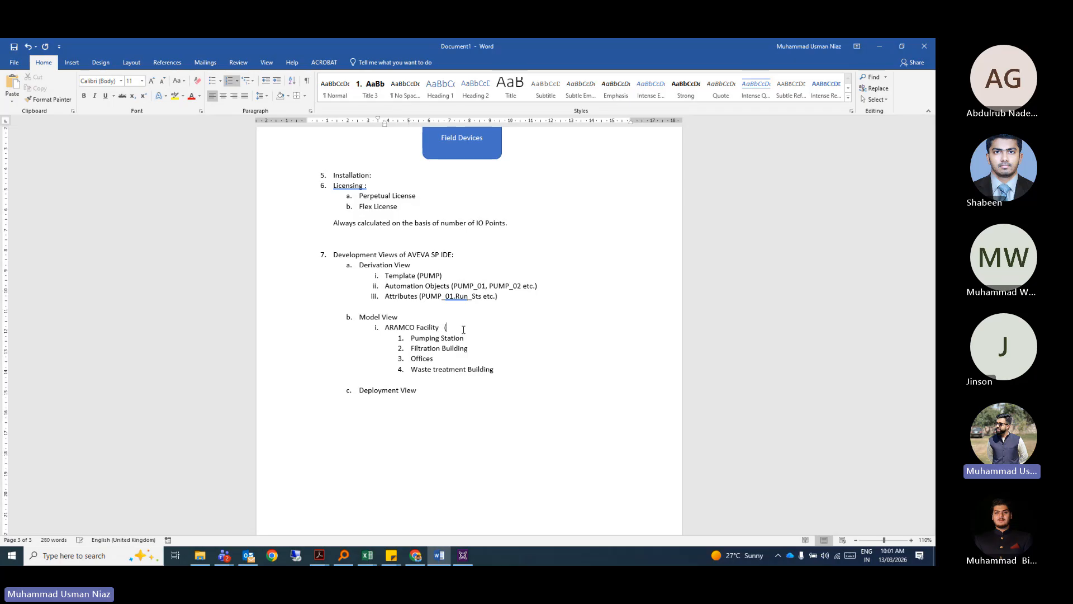
text(Ares)
text(: ARAMC)
text(O)
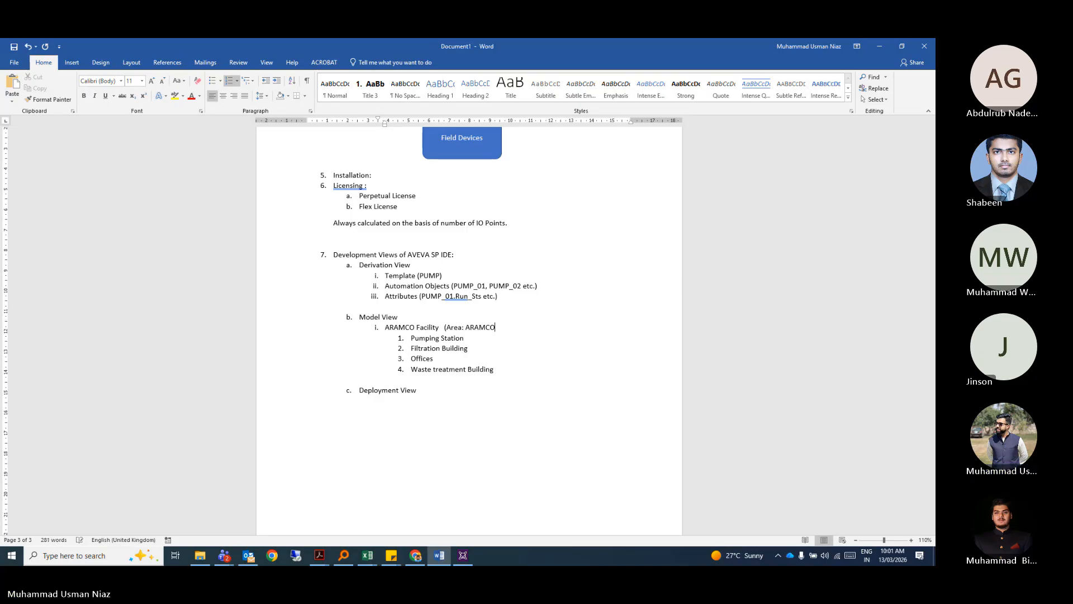
click(478, 340)
text(()
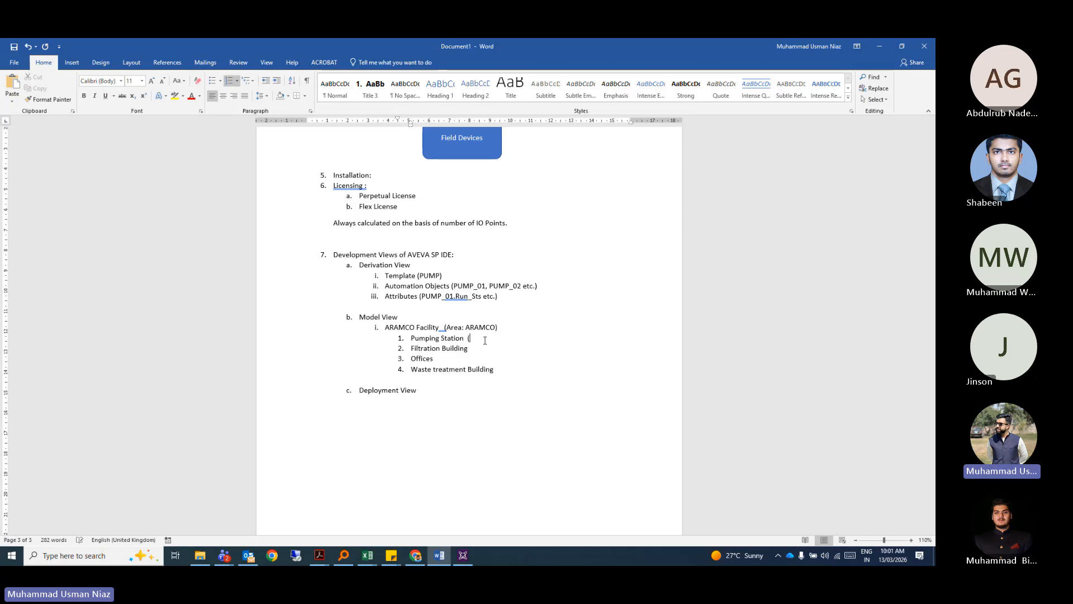
text(1st Area))
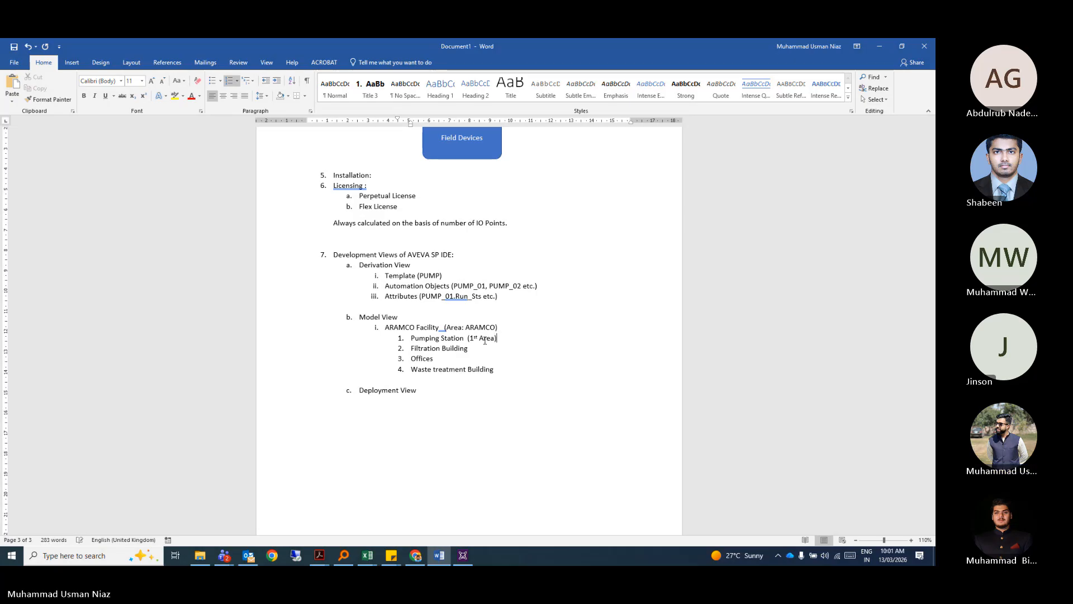
click(472, 349)
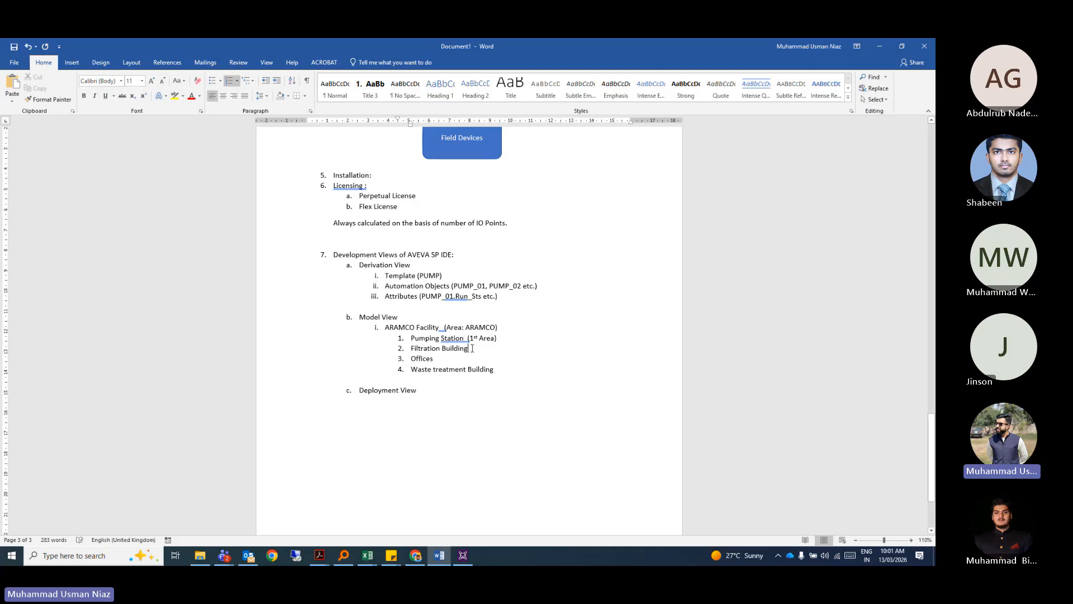
text((2nd a)
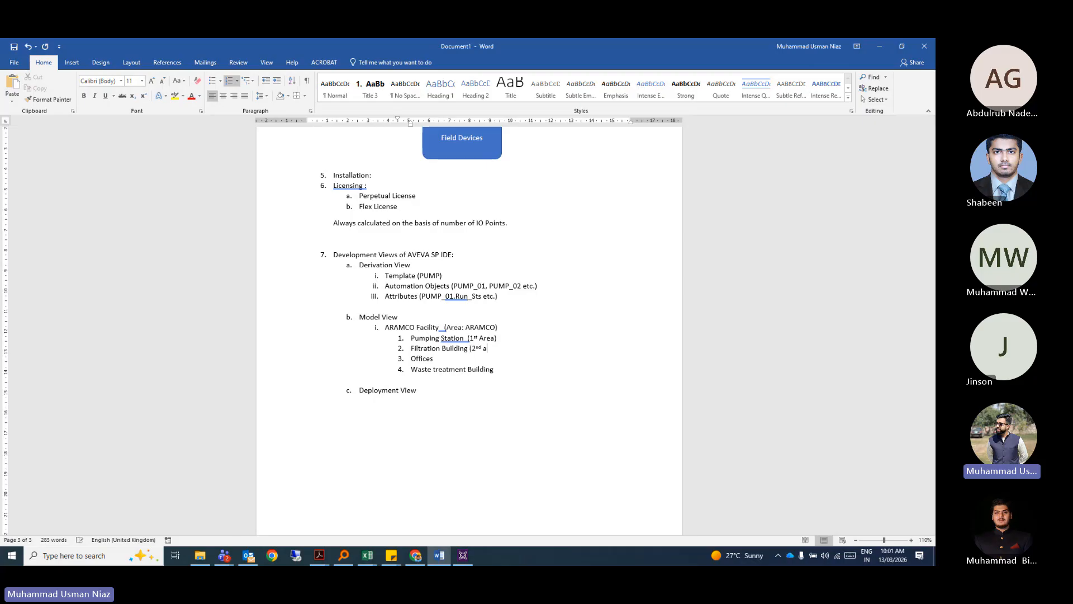
text(rea))
Label Offices (3rd) and Waste treatment Building (4th), capitalise 'Area', and start an empty fifth item.
click(457, 359)
text((3rd))
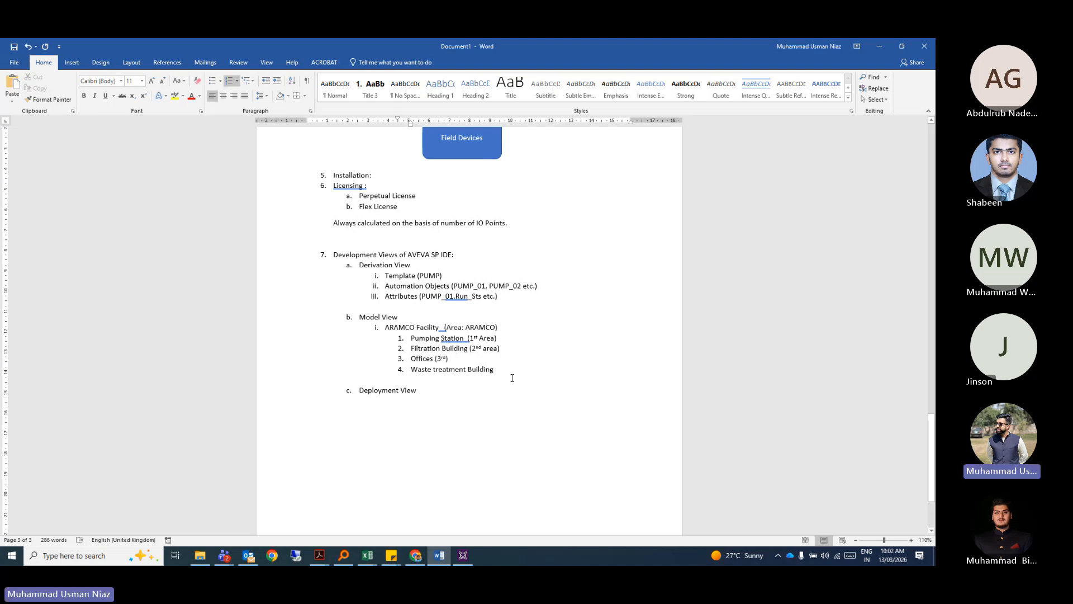
click(508, 371)
text((4)
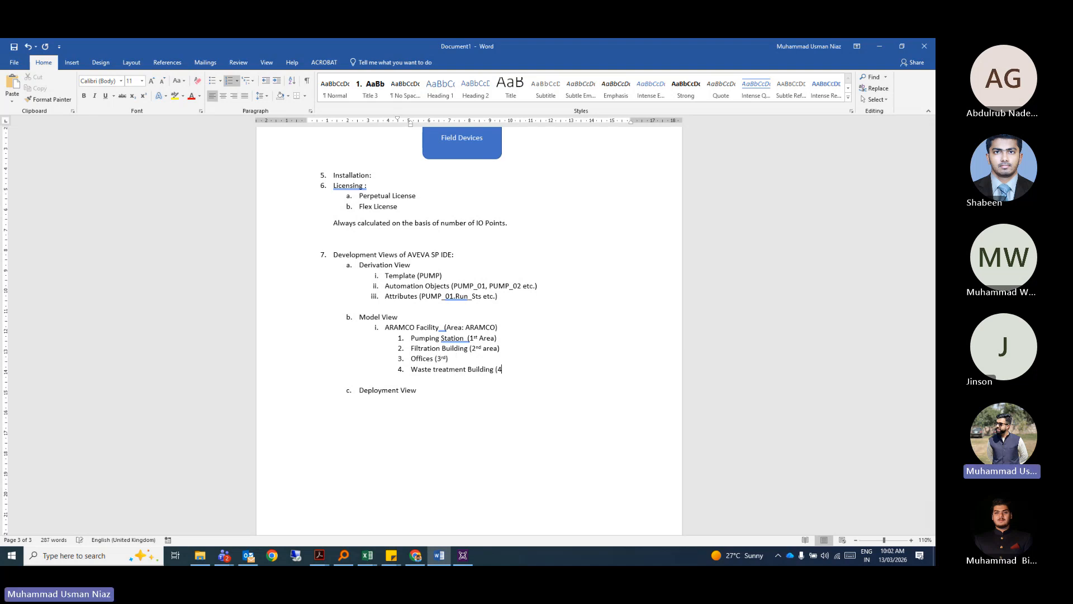
text(th)
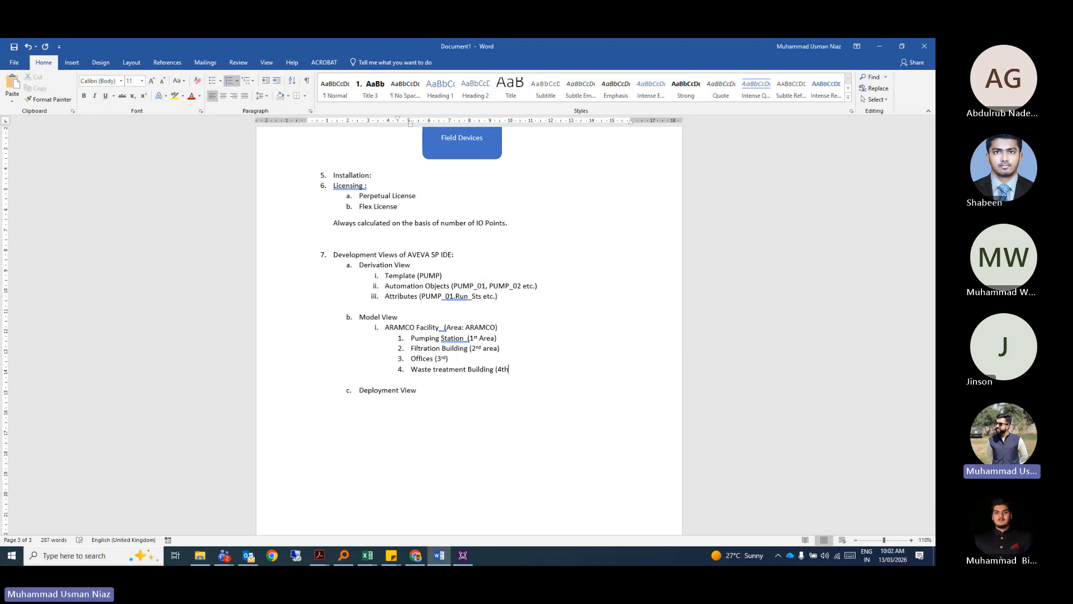
click(487, 350)
key(BackSpace)
text(A)
click(511, 370)
text())
key(Return)
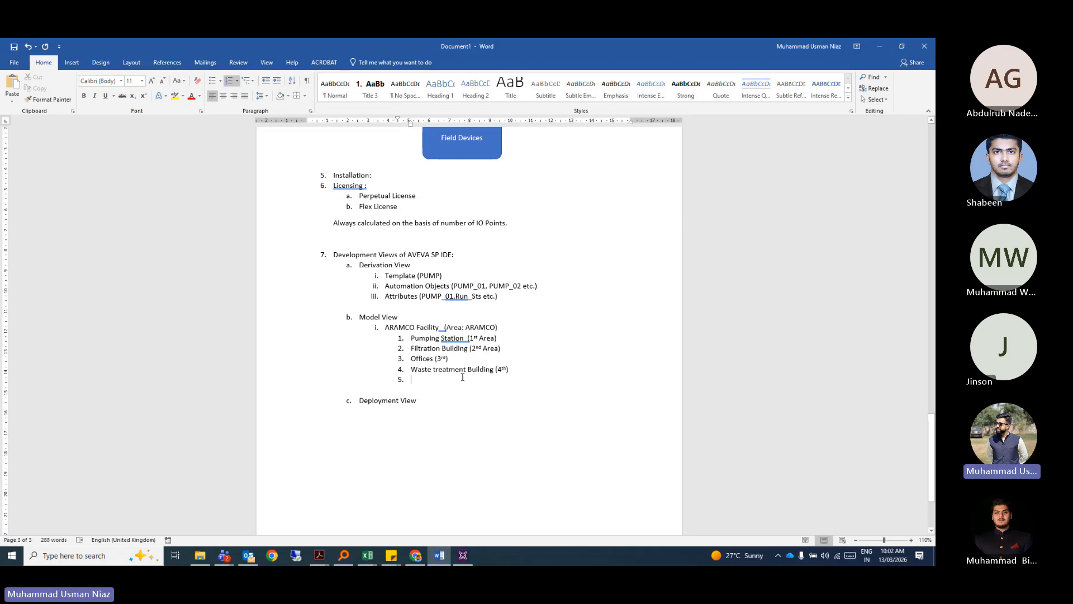
scroll(462, 377, down, 1)
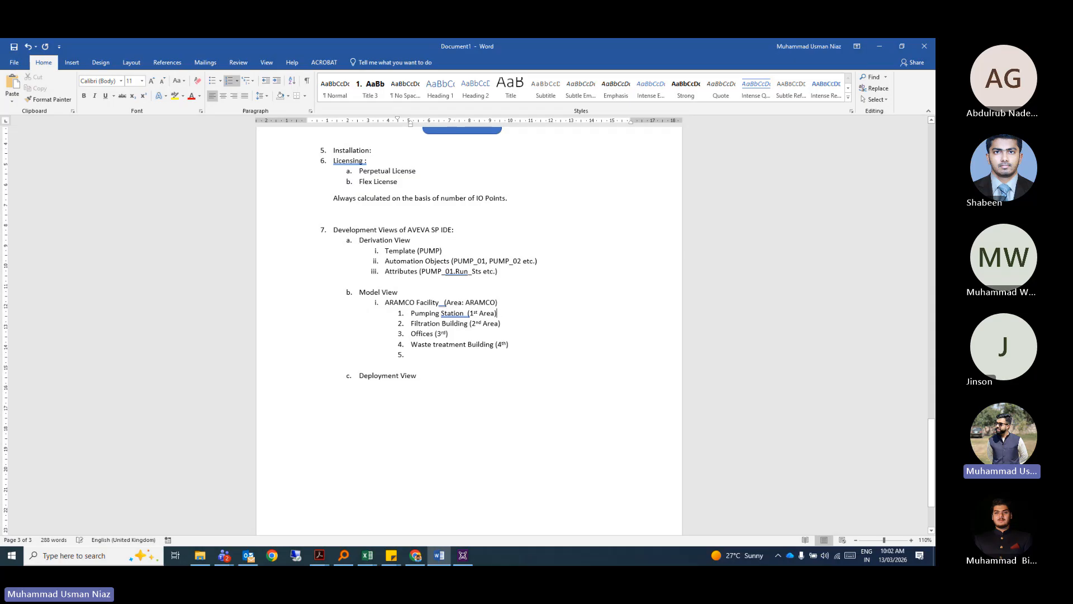
Map Pumping Station to '-> Pump_01' and Filtration Building to '-> Pump_02'.
text(-)
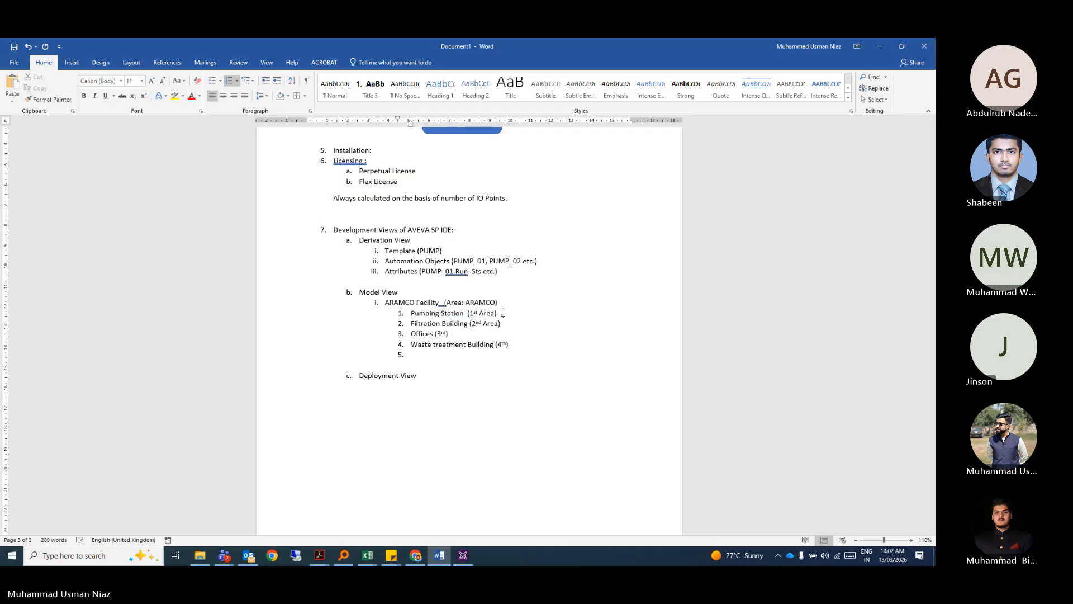
text(.P)
key(BackSpace)
text(> Pump_01)
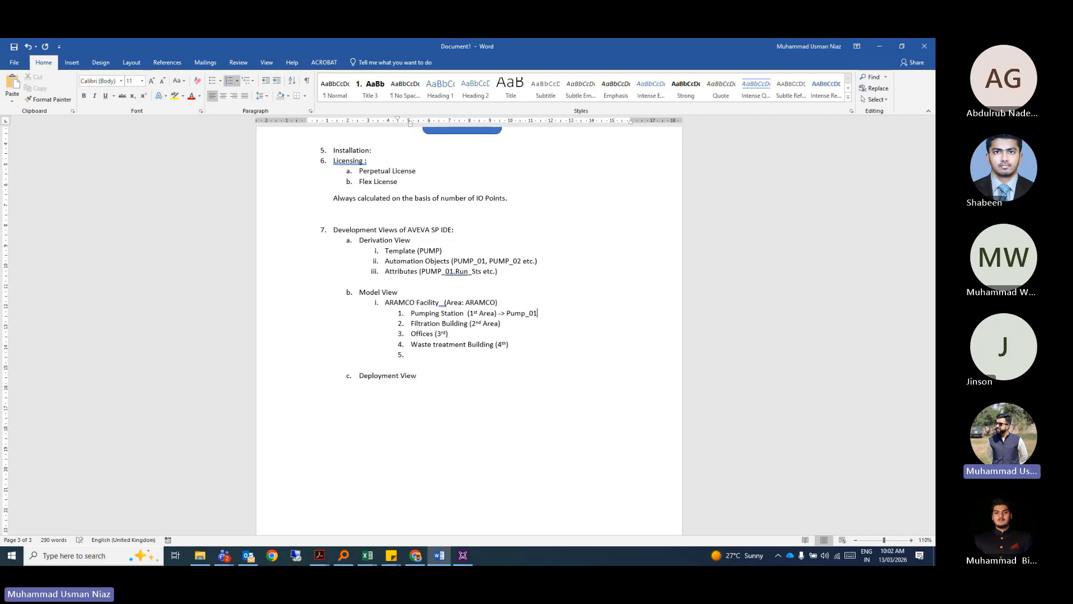
click(509, 322)
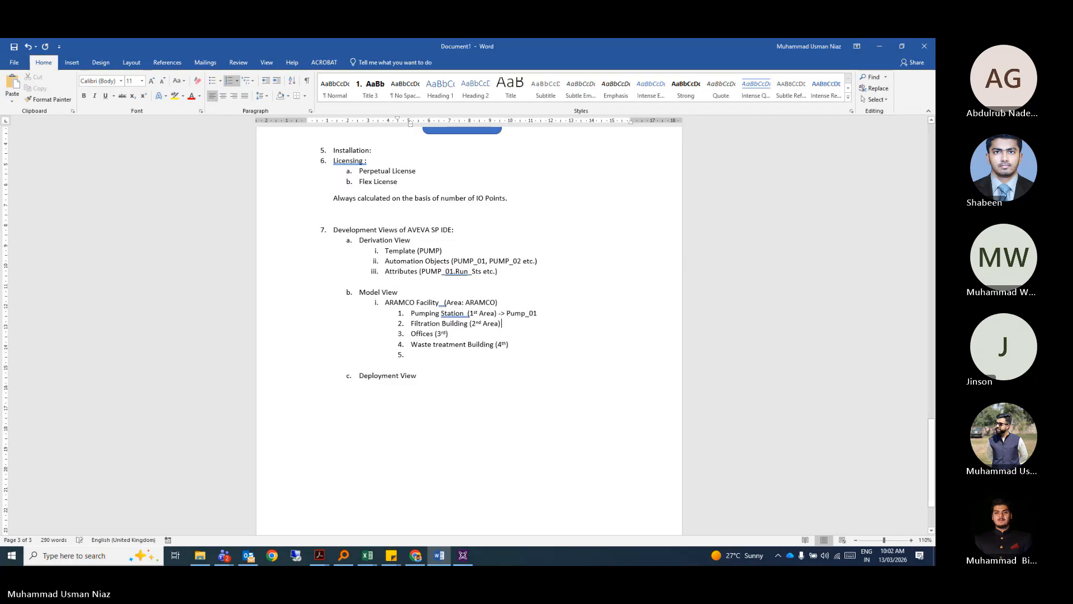
text(-> Pump)
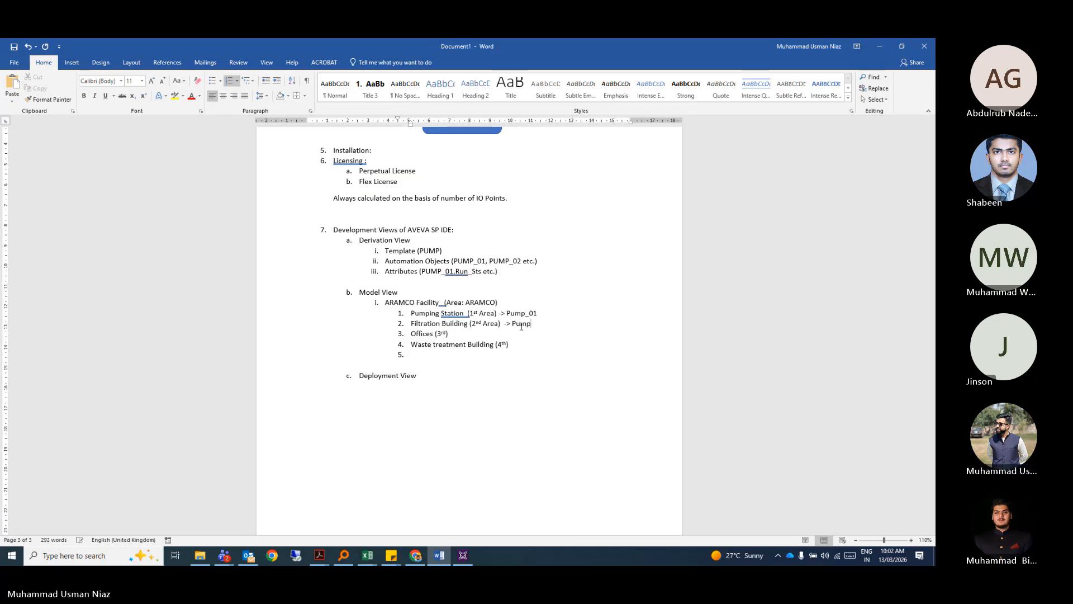
text(_02)
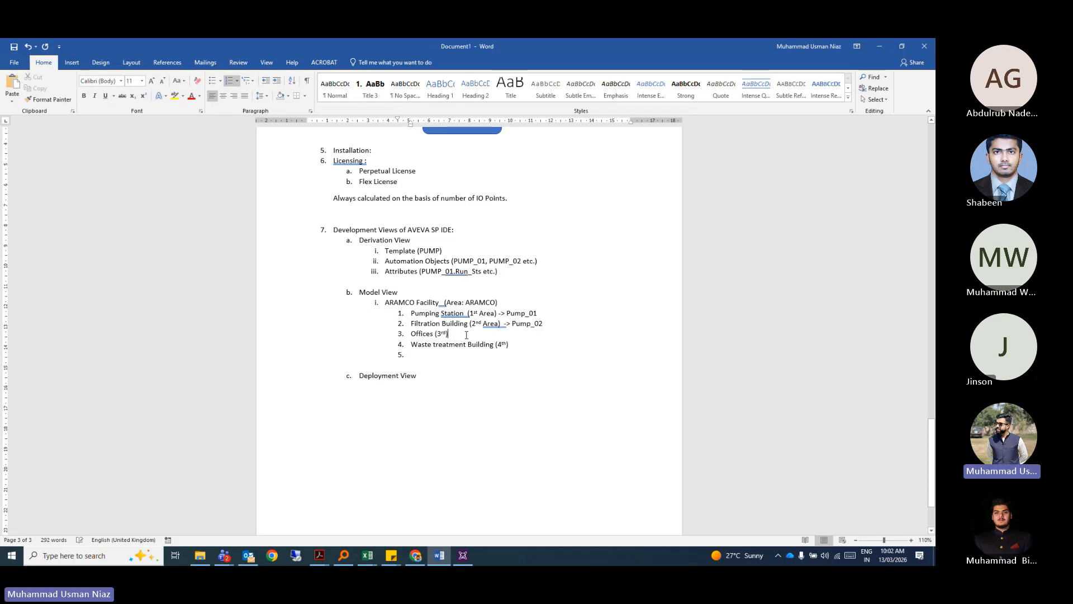
Map Offices to '-> CCTV_01' and Waste treatment Building to '-> CO_01'.
click(466, 334)
text(-> C)
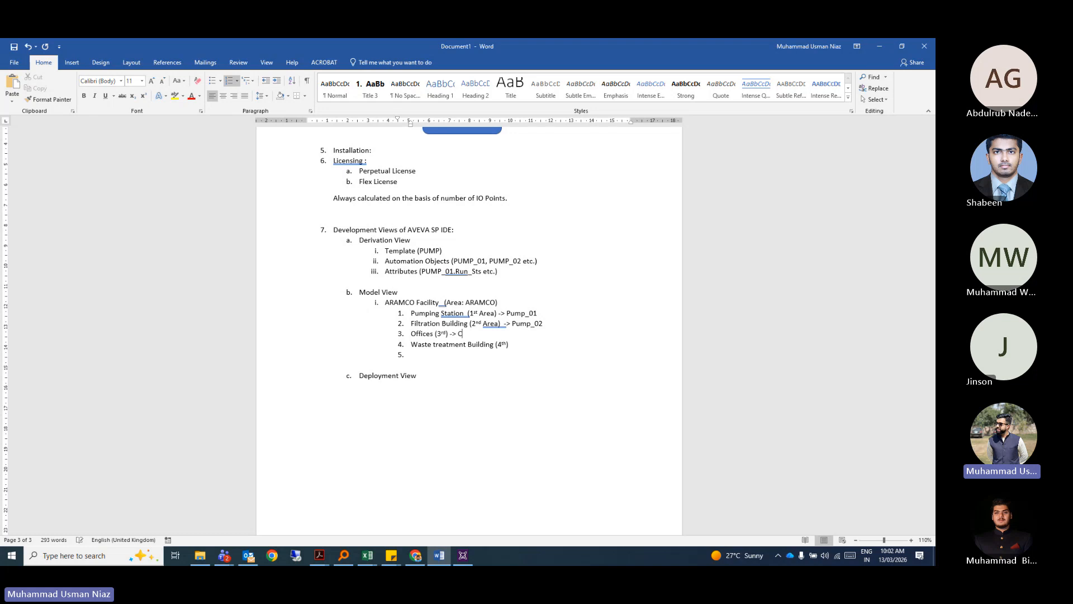
text(CTV_01)
key(Down)
key(End)
text(-)
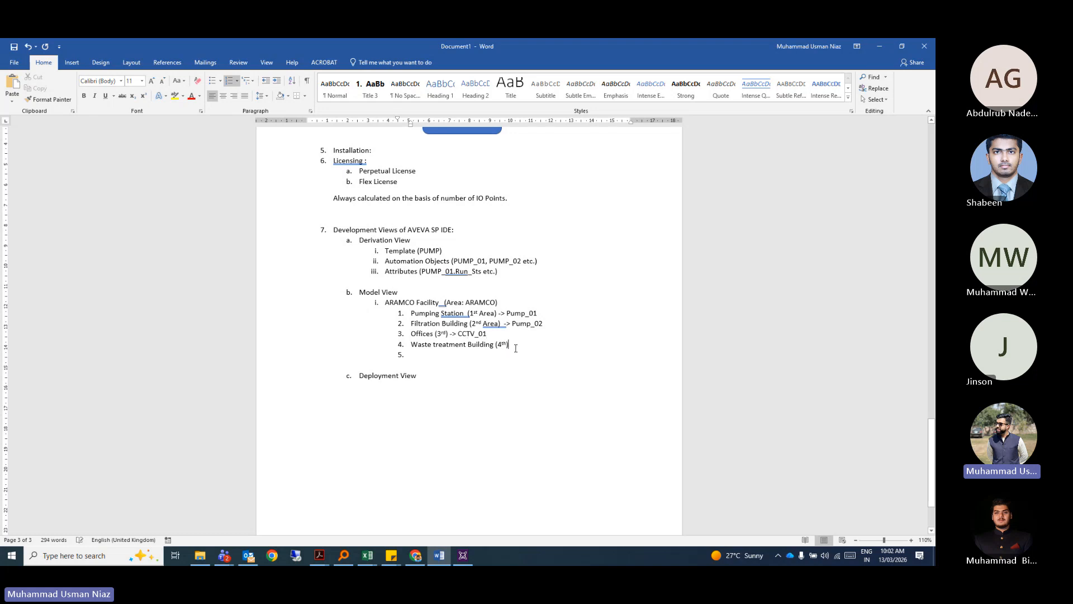
text(> CC)
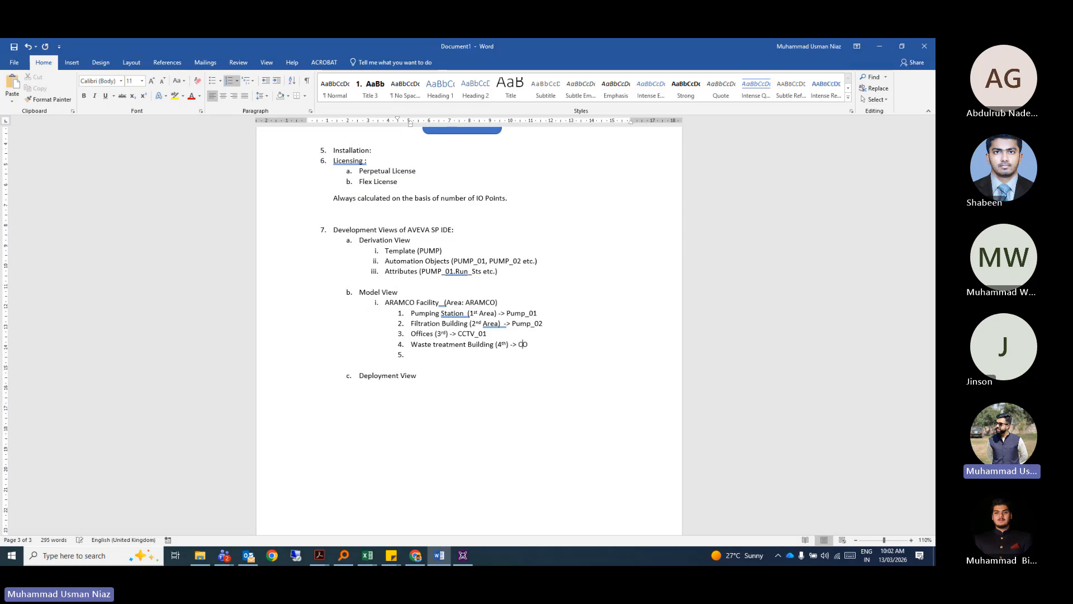
text( Sensor)
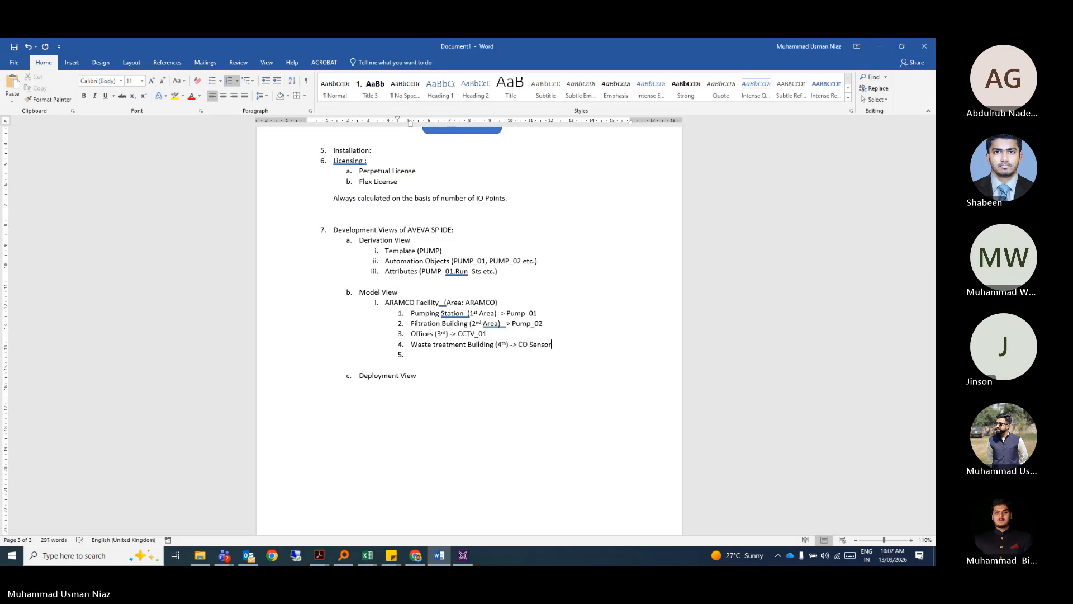
key(BackSpace)
key(BackSpace)
key(BackSpace)
key(BackSpace)
key(BackSpace)
key(BackSpace)
key(BackSpace)
text(_01)
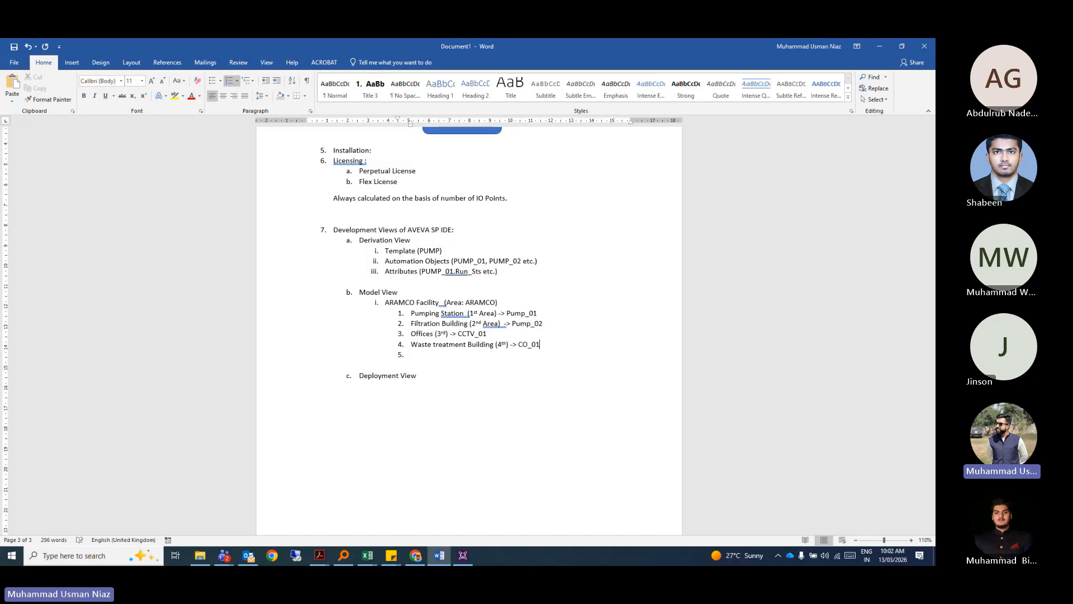
click(475, 390)
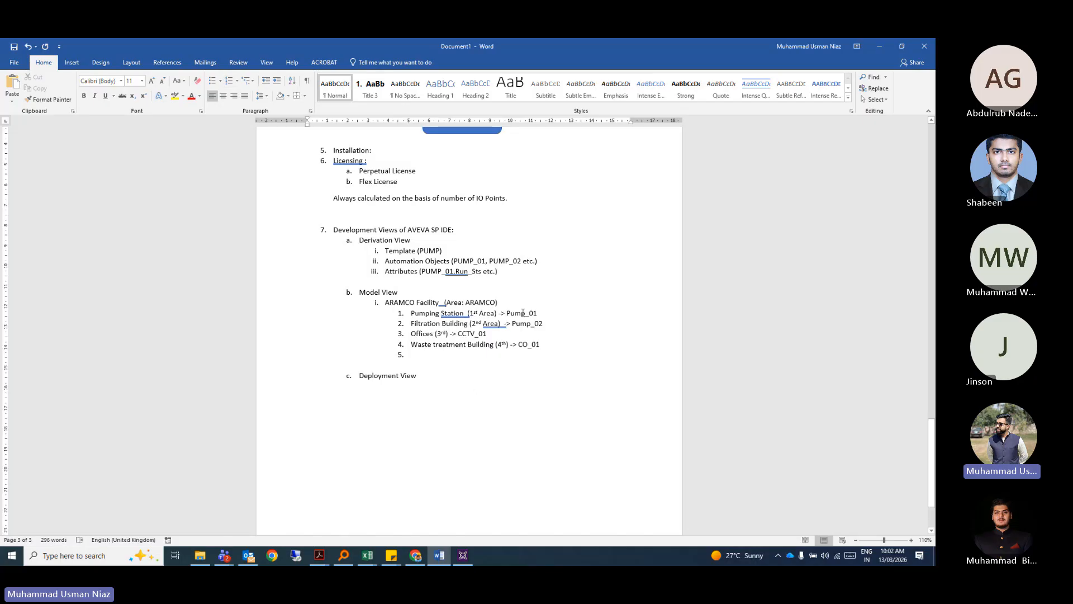
click(524, 313)
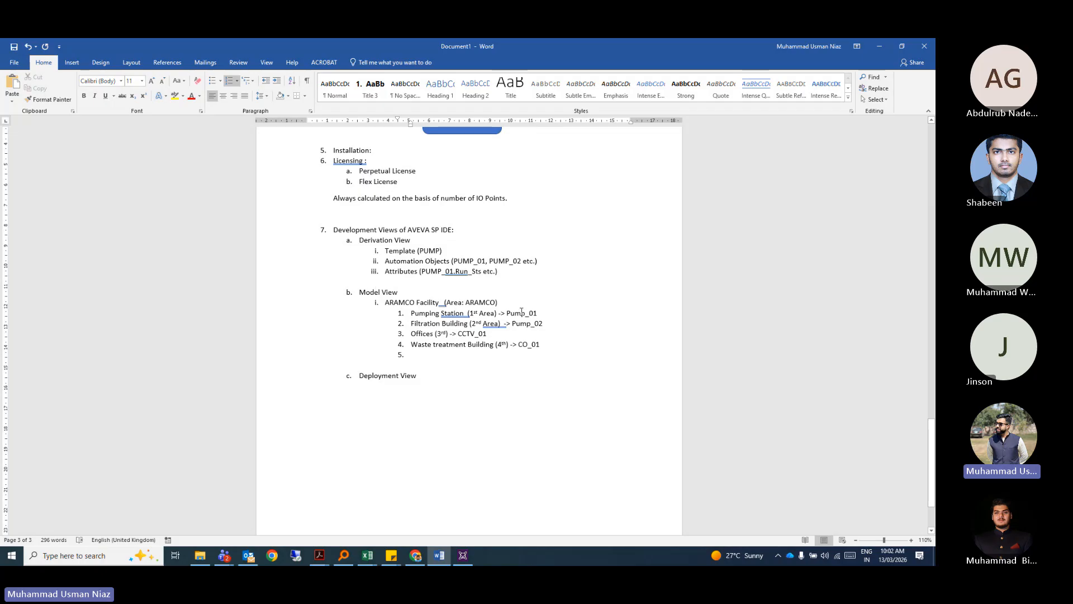
Dismiss the download manager popup and delete the empty fifth item under ARAMCO Facility.
drag(545, 343, 413, 313)
click(523, 314)
click(525, 323)
drag(538, 322, 496, 313)
click(513, 324)
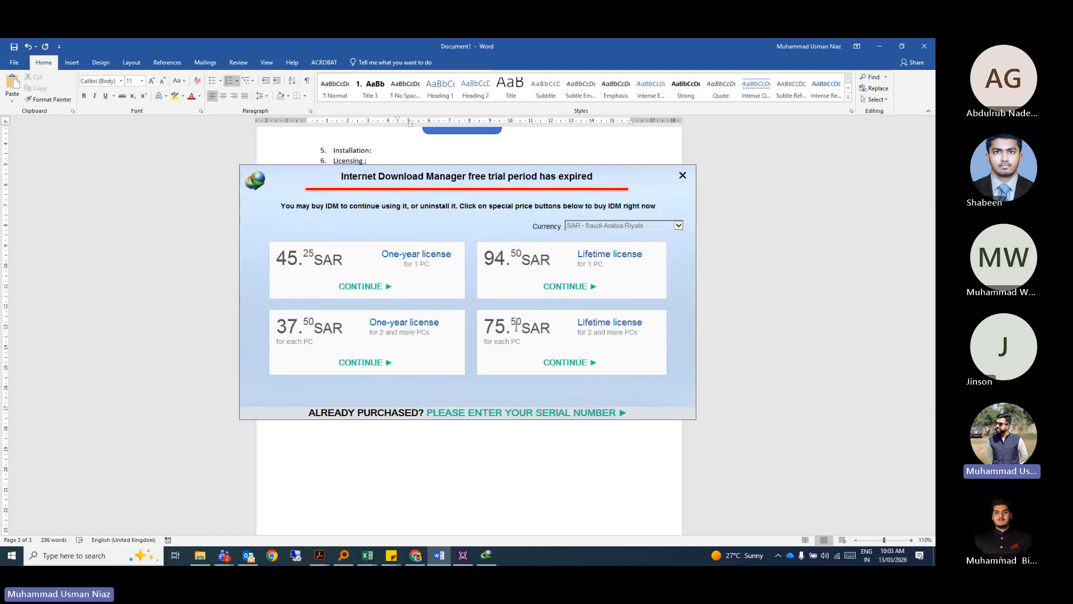
click(683, 177)
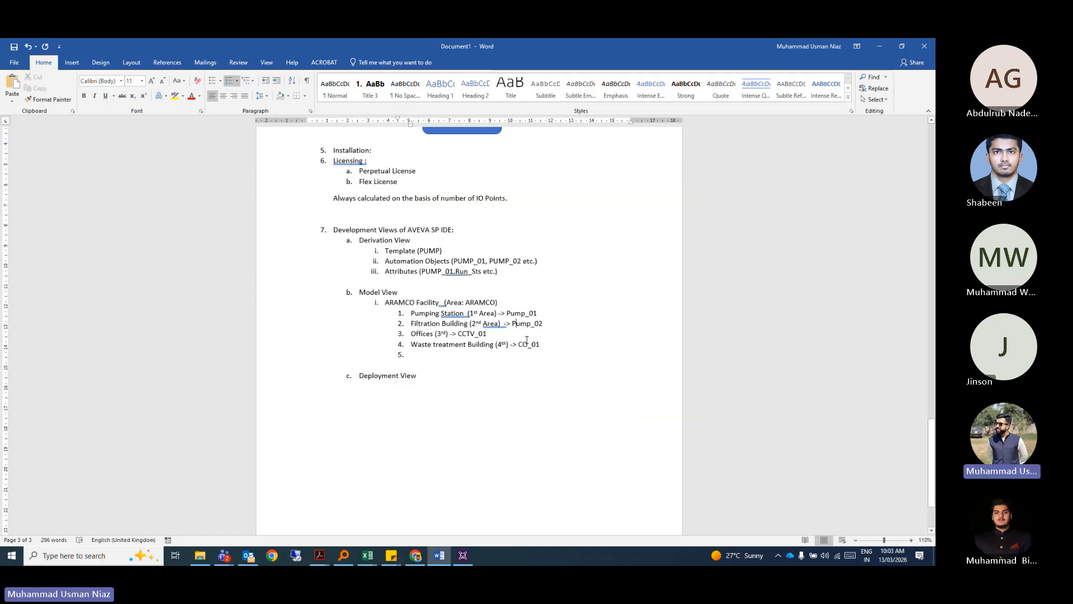
scroll(417, 326, down, 1)
click(419, 327)
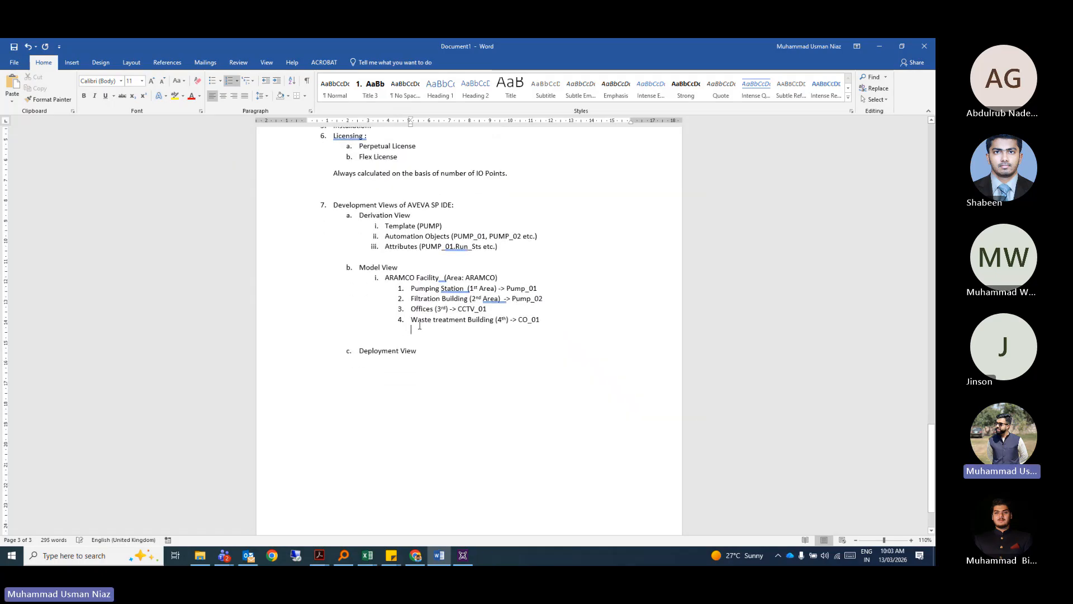
key(BackSpace)
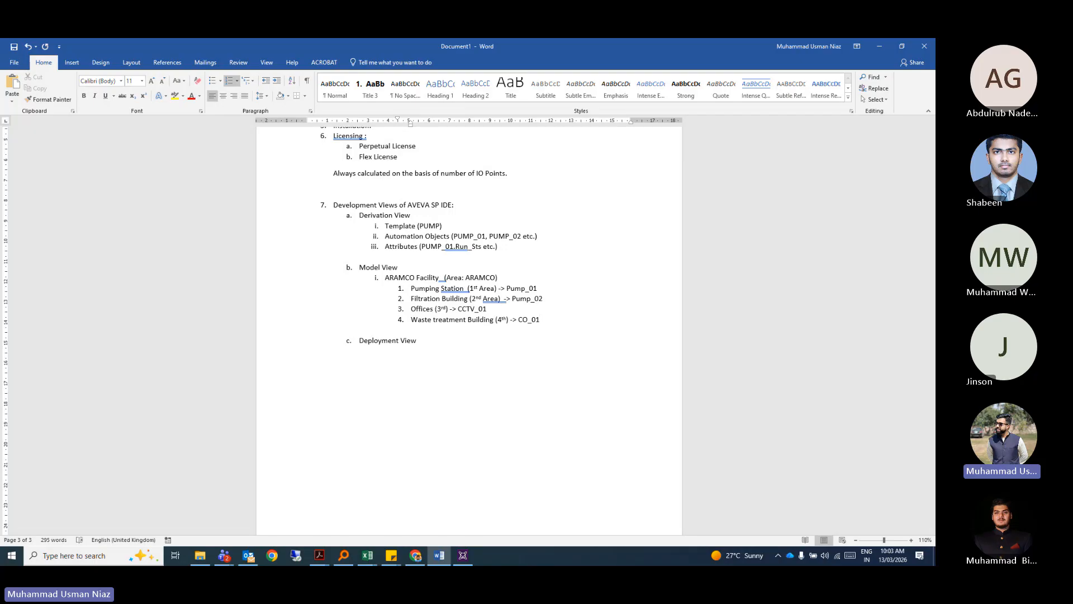
scroll(434, 315, down, 1)
Add 'How application is deployed across different nodes' under Deployment View.
click(434, 315)
key(Return)
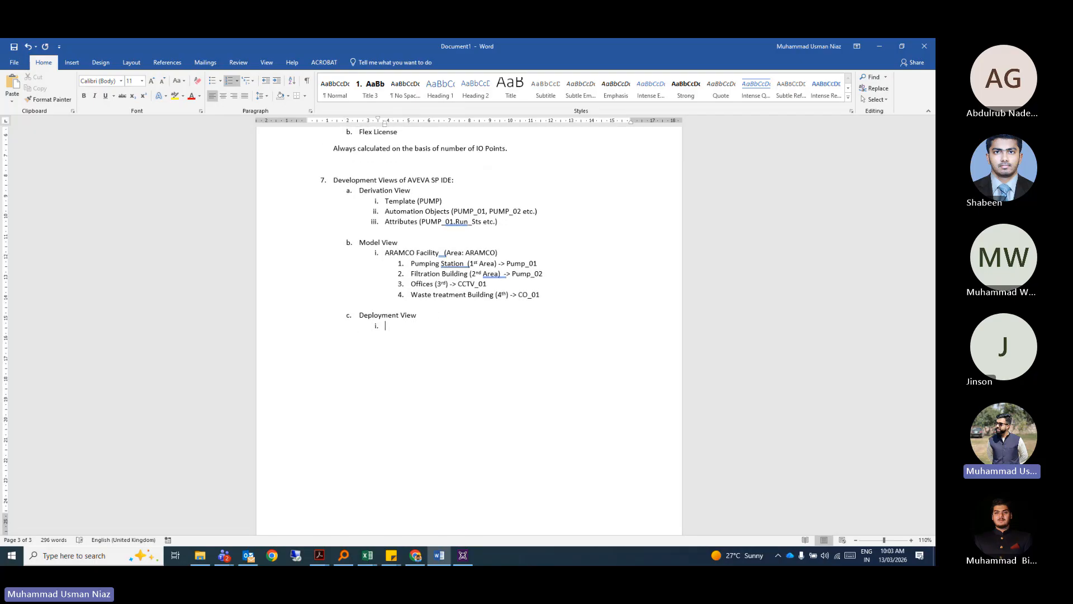
text(How appliu)
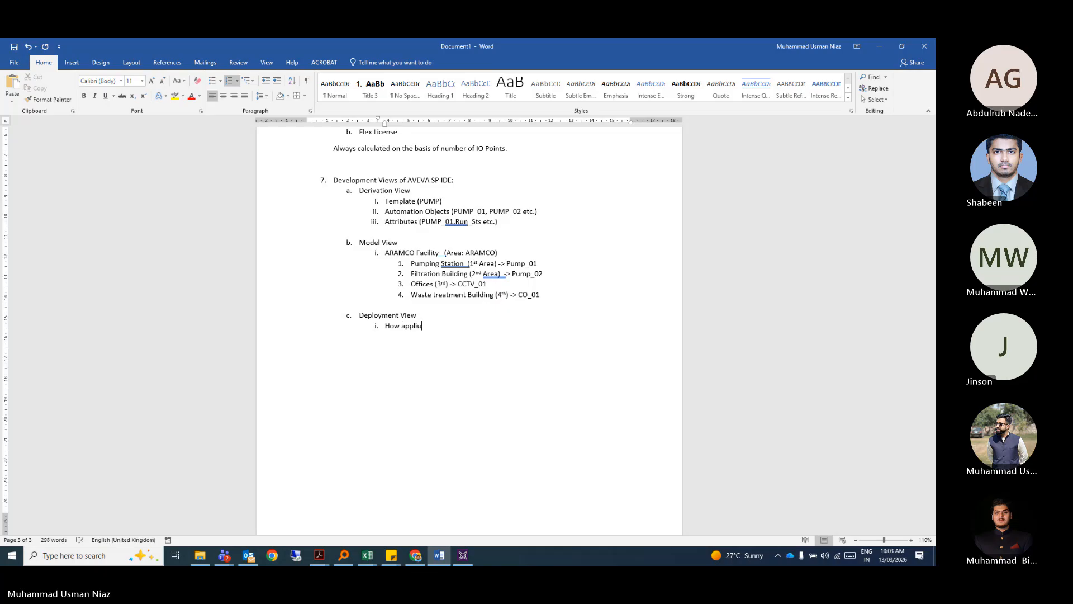
key(BackSpace)
text(cation is deployed accross doif)
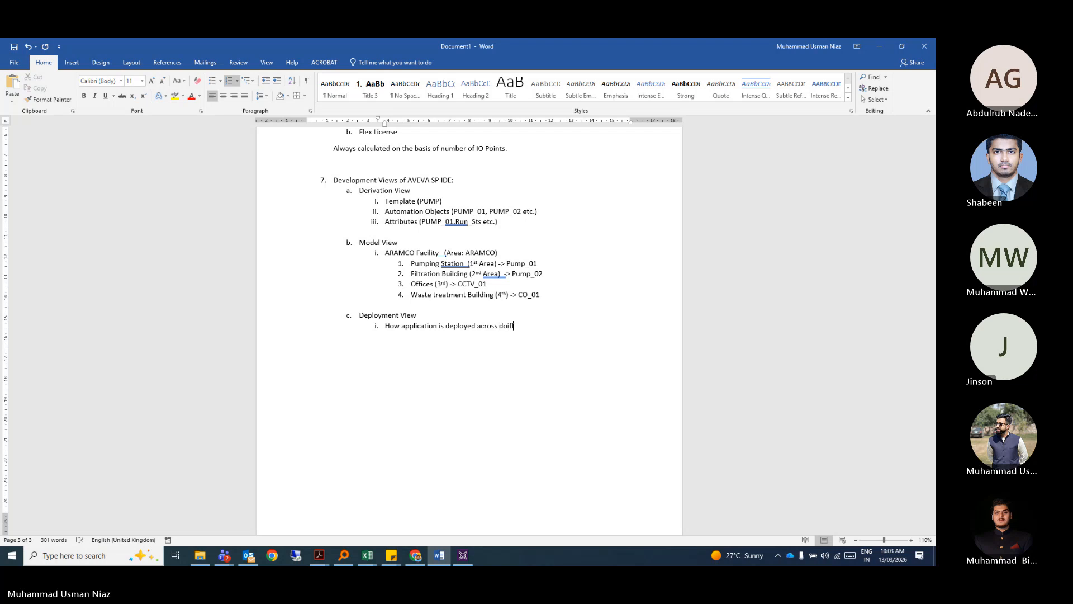
key(BackSpace)
key(BackSpace)
text(io)
text(ifferent nodes)
Add an Application Server item with a nested numbered sub-list beneath it.
key(Return)
key(BackSpace)
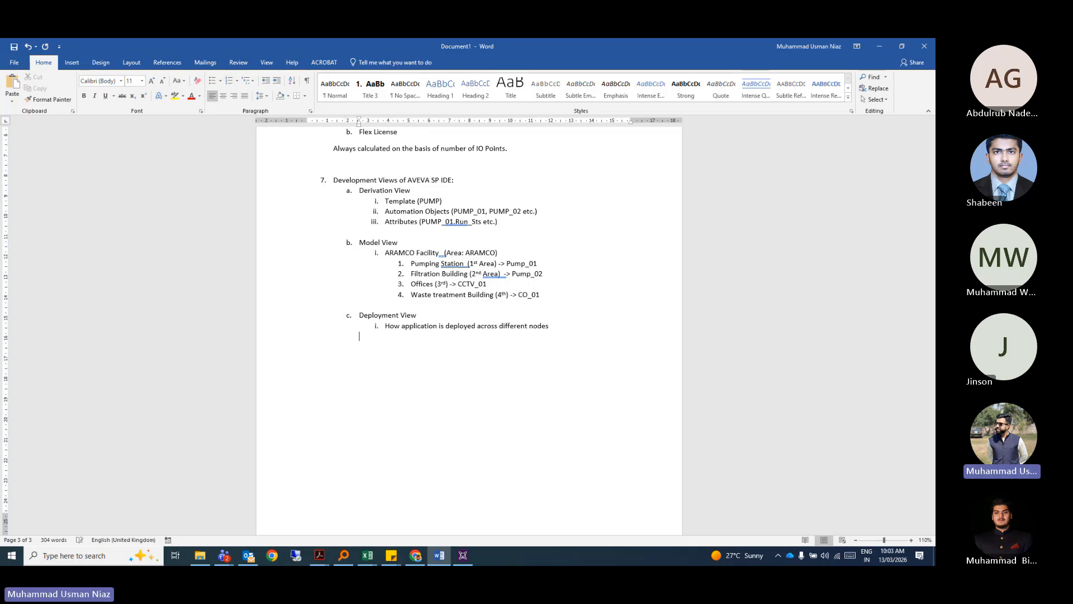
click(530, 327)
text(Application Sr)
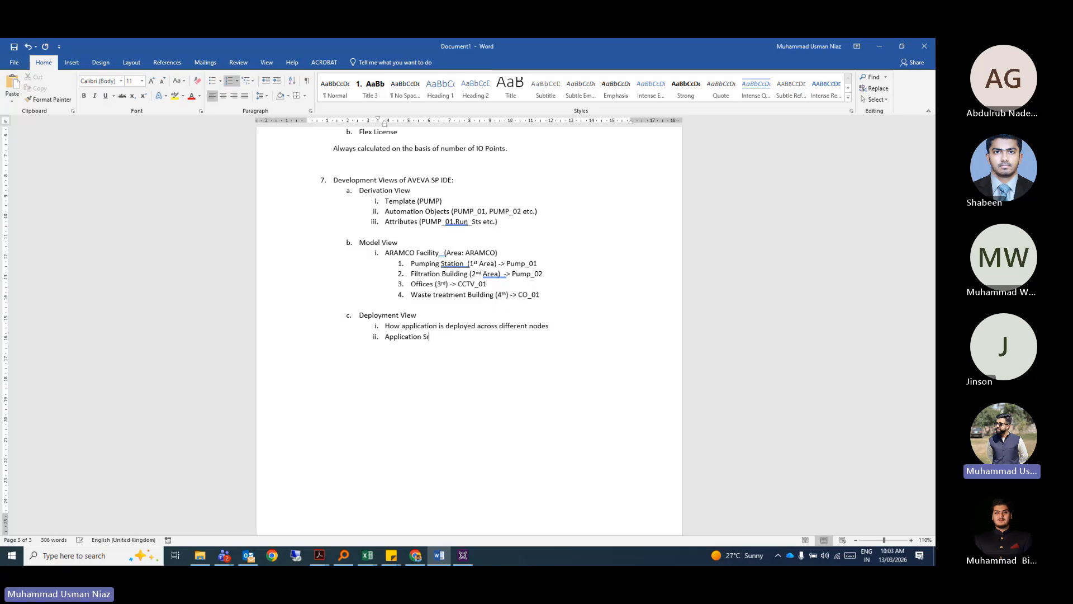
key(BackSpace)
text(erver)
key(Return)
key(Tab)
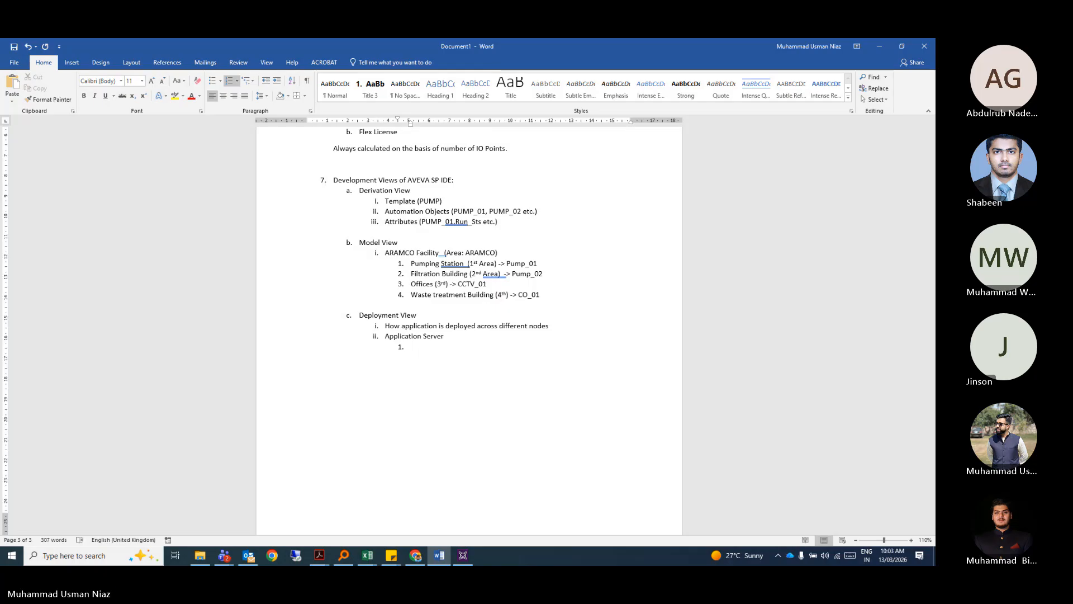
List APP_SRV_01, APP_SRV_02 and APP_SRV_03 as Application Server sub-items.
text(APP_SRV)
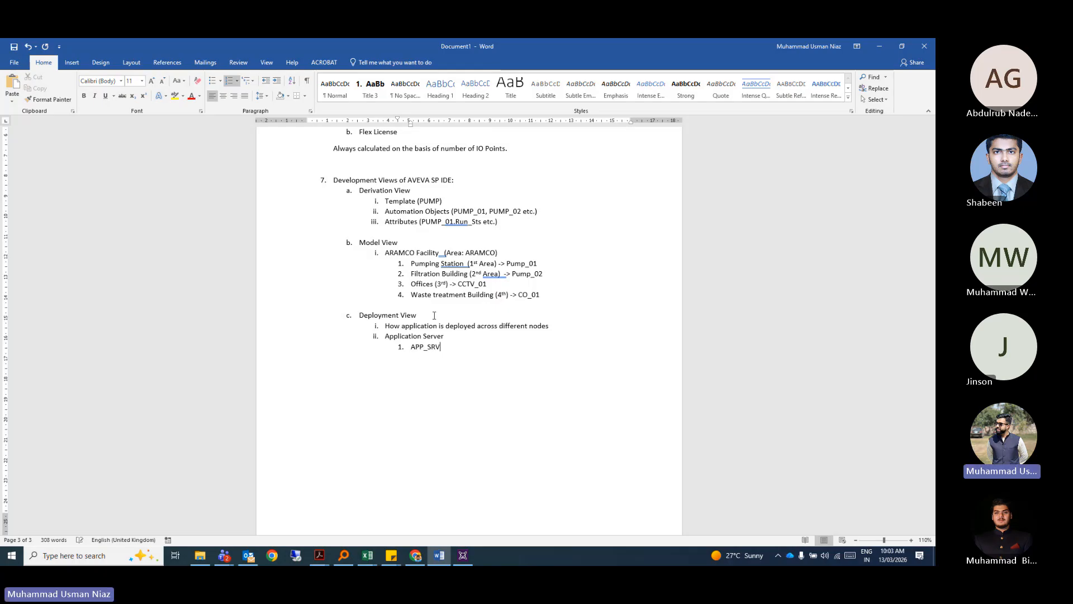
text(_01)
key(Return)
text(APP_STV)
key(BackSpace)
key(BackSpace)
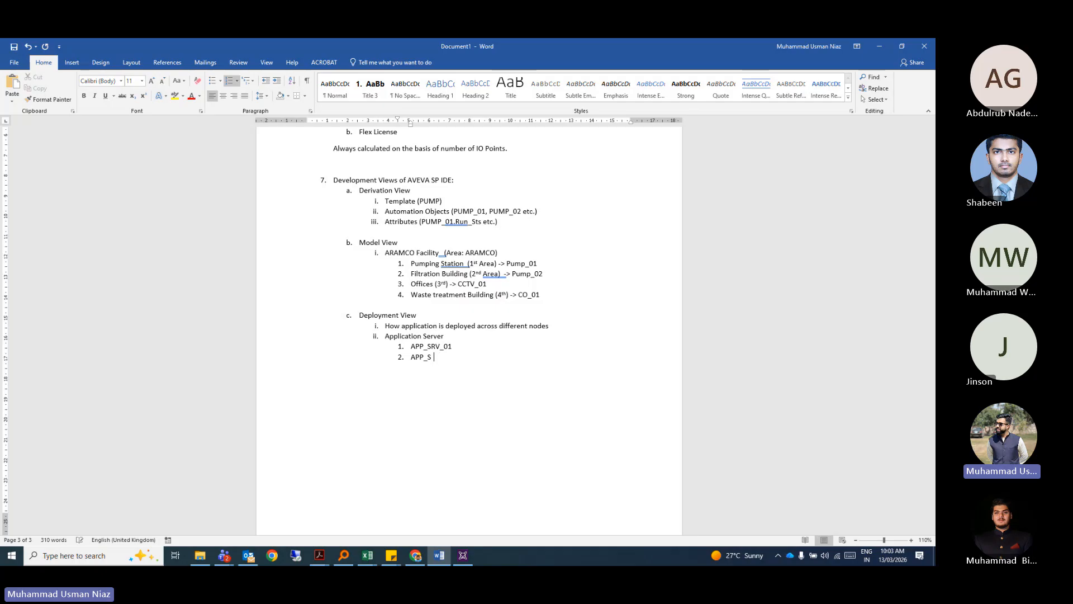
text(RV_)
text(02 )
text(APP)
text(_SRV_03)
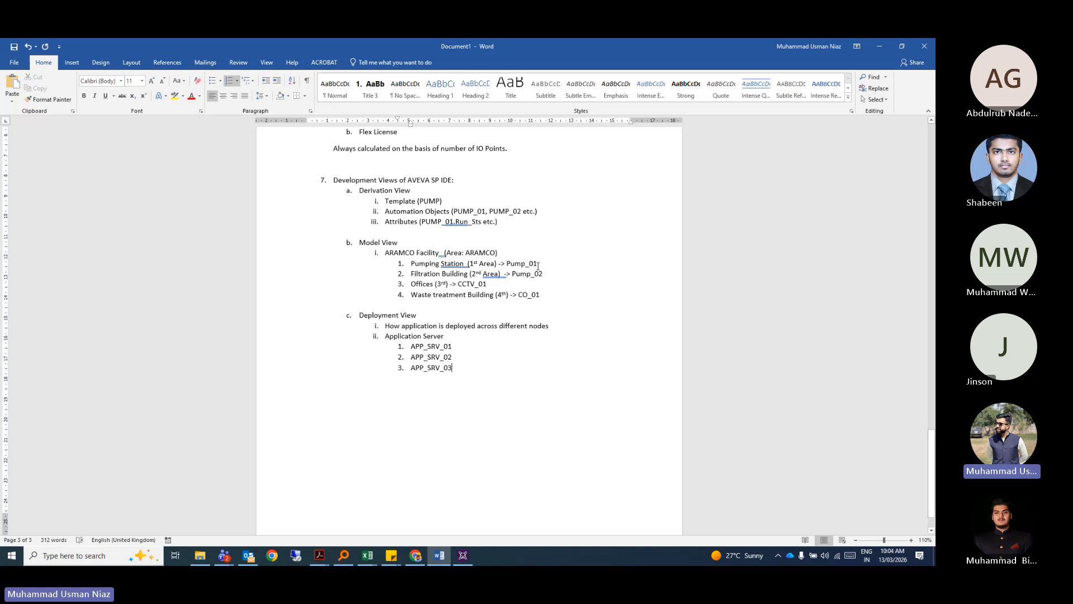
double_click(512, 263)
click(453, 347)
click(444, 367)
click(449, 359)
click(450, 369)
click(475, 347)
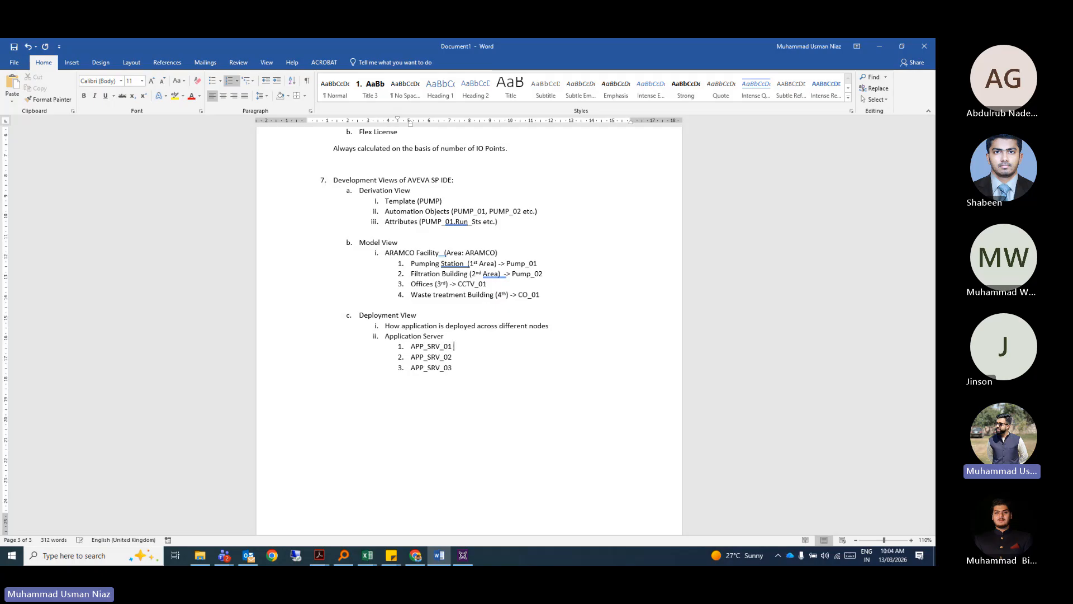
Map APP_SRV_01 to App_Engines -> Areas, Object (PS, PUMP_01), and APP_SRV_02 to (FB, PUMP_02).
text(-> App_Engines)
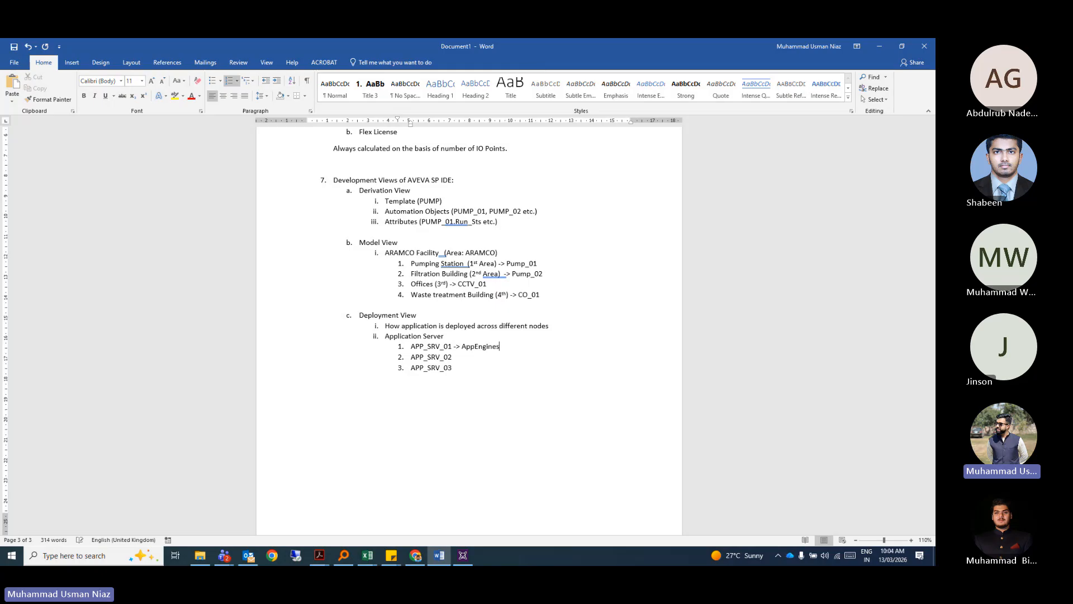
text( -> AR eas)
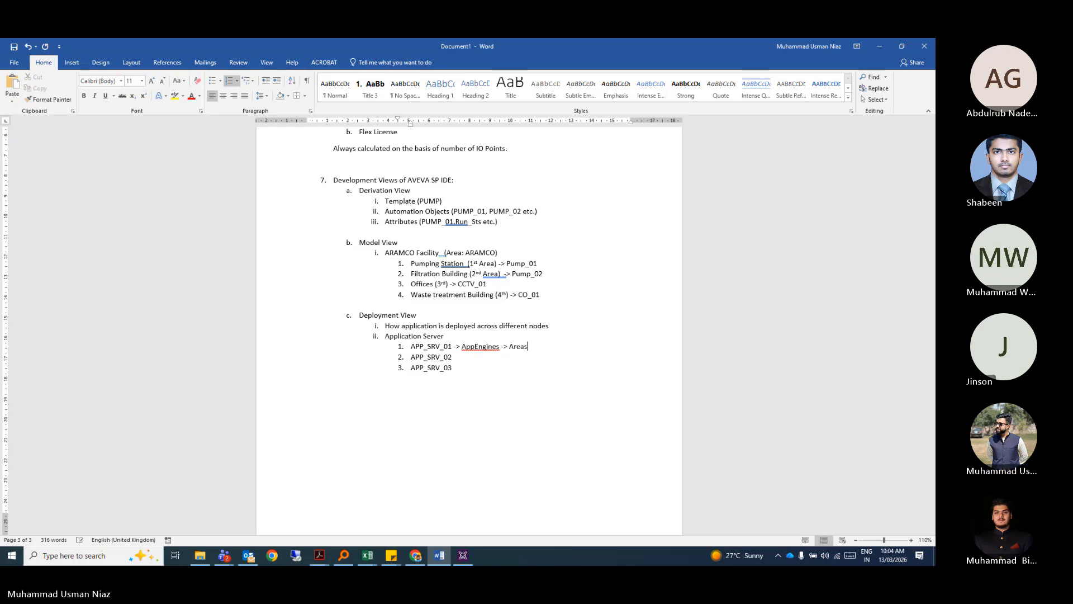
text(, Object ()
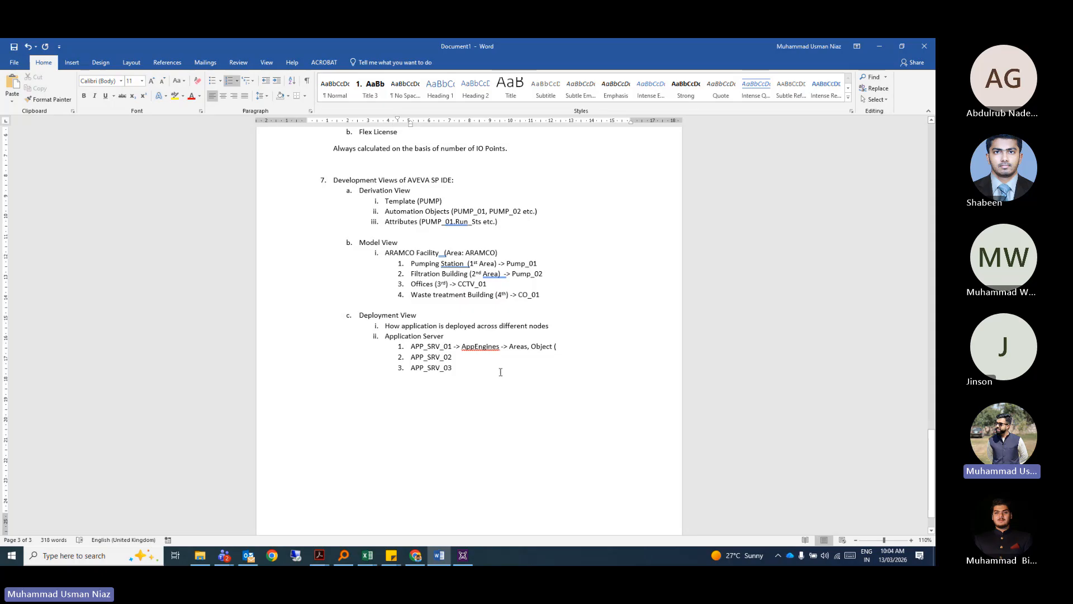
text(PS)
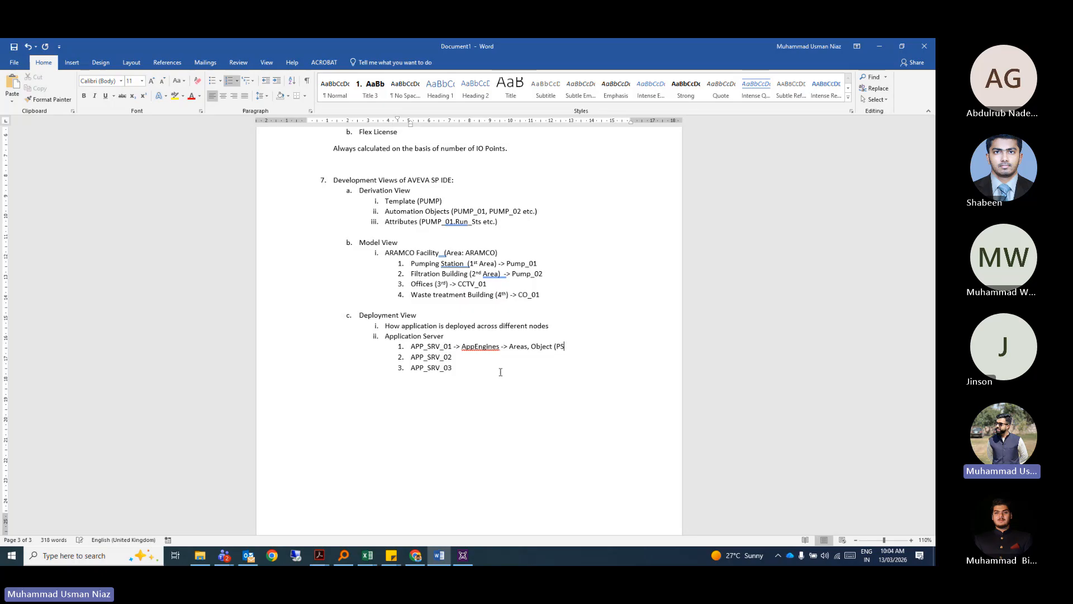
text(, PUMP_01))
drag(603, 347, 454, 348)
key(ctrl+c)
click(463, 358)
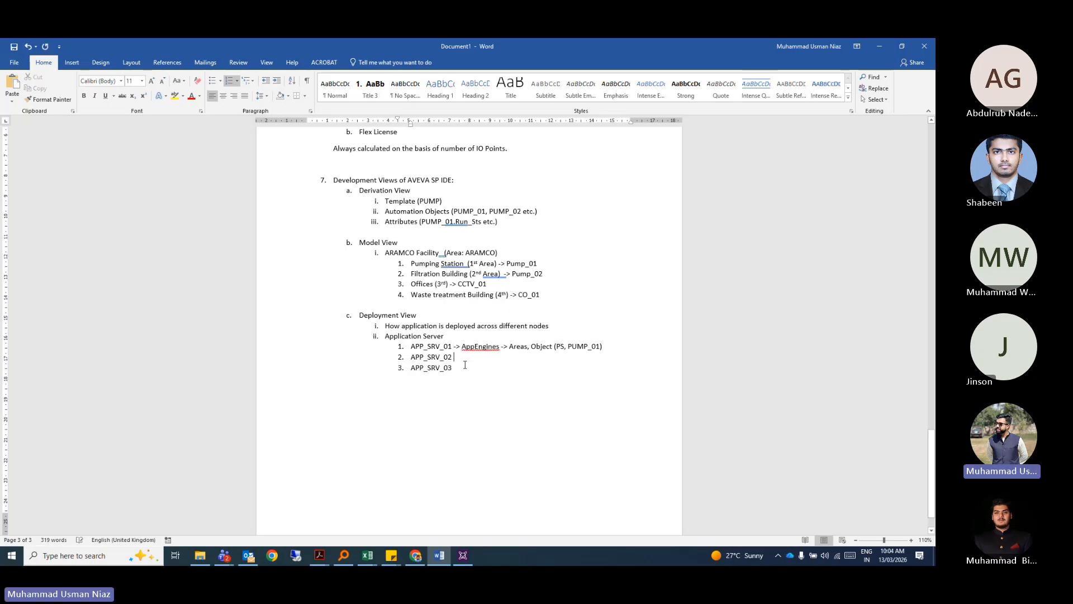
key(ctrl+v)
click(565, 362)
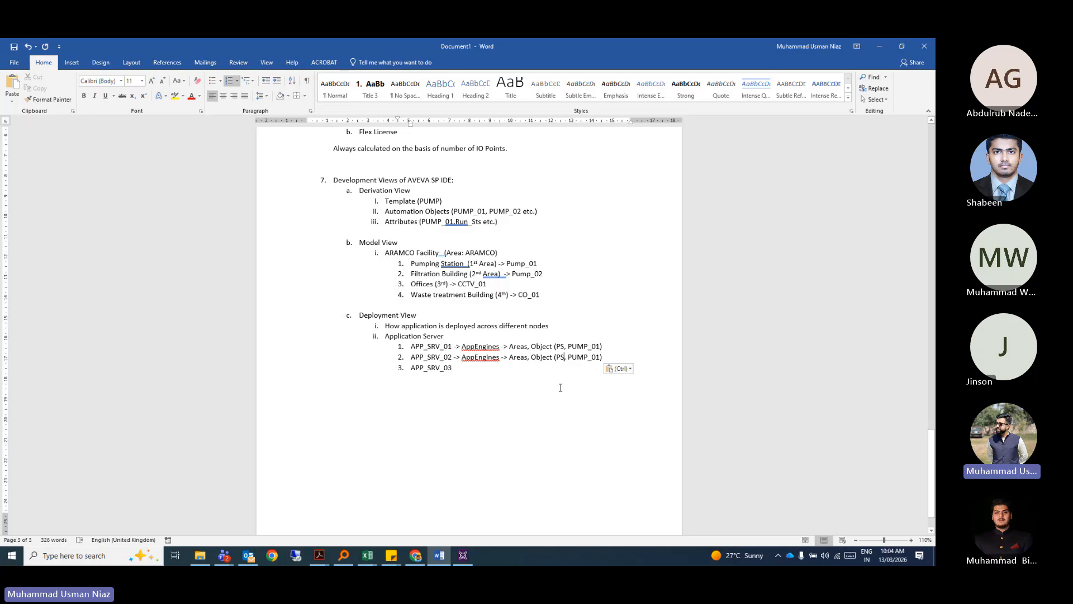
key(BackSpace)
key(BackSpace)
text(F)
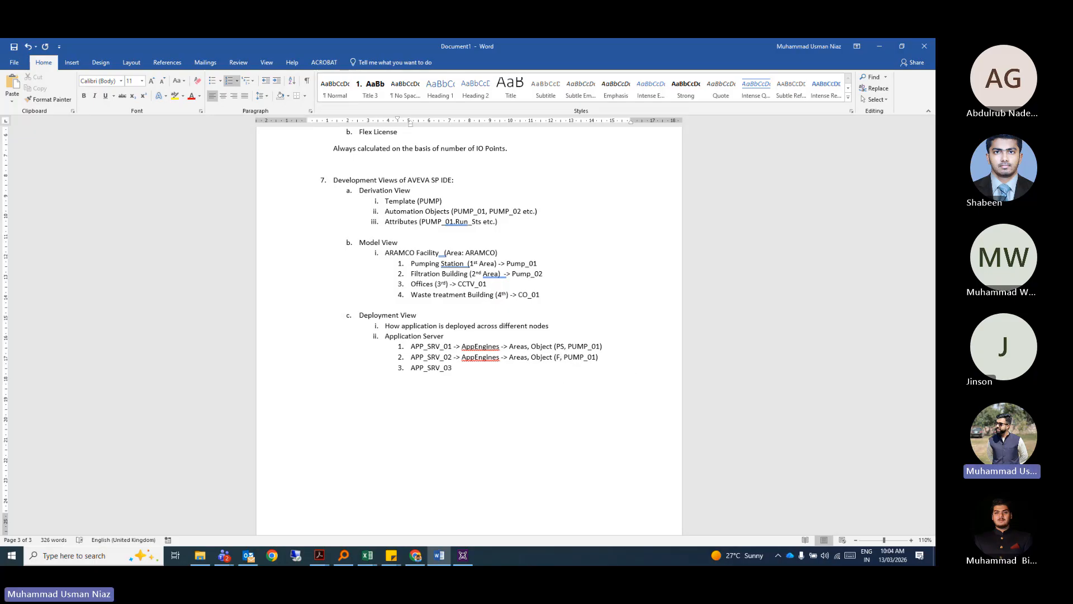
text(B)
key(BackSpace)
text(2)
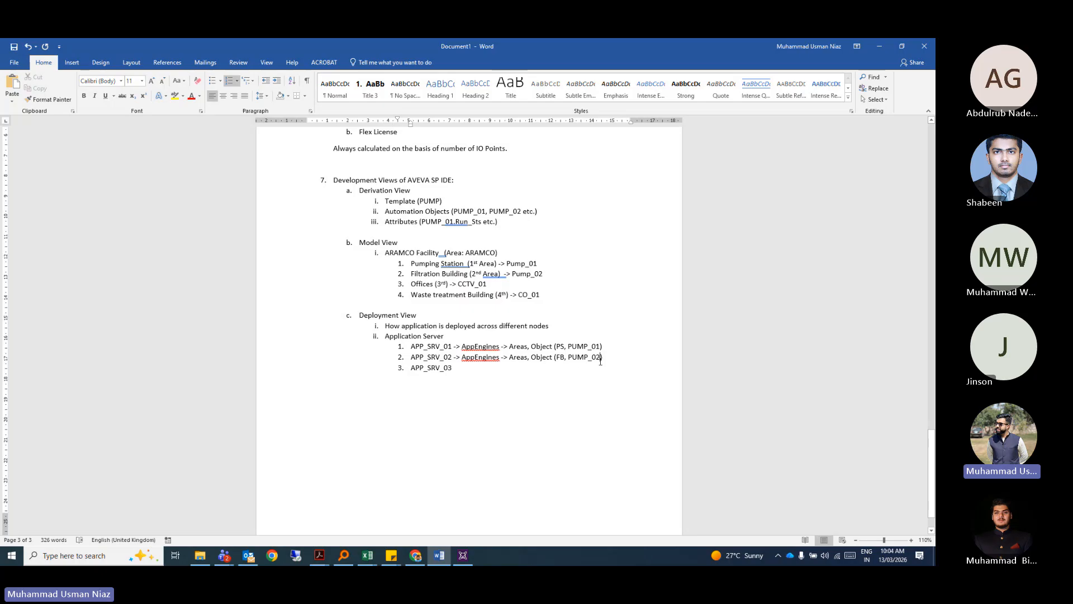
Copy the mapping to APP_SRV_03 with Offices and CCTV_01 as its area and object.
drag(603, 357, 460, 356)
key(ctrl+c)
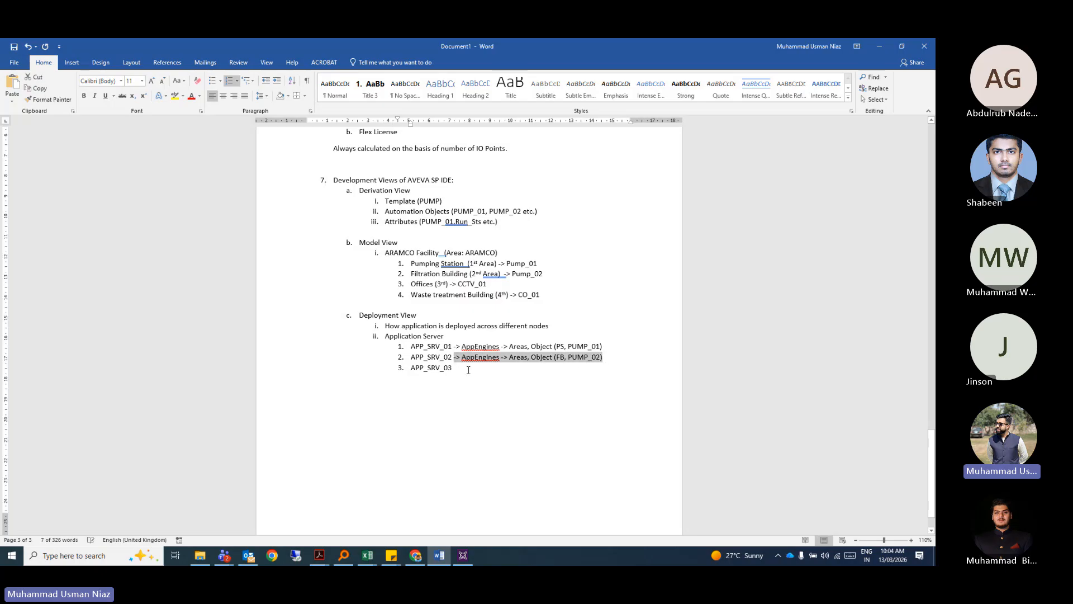
click(468, 369)
text(->)
key(ctrl+v)
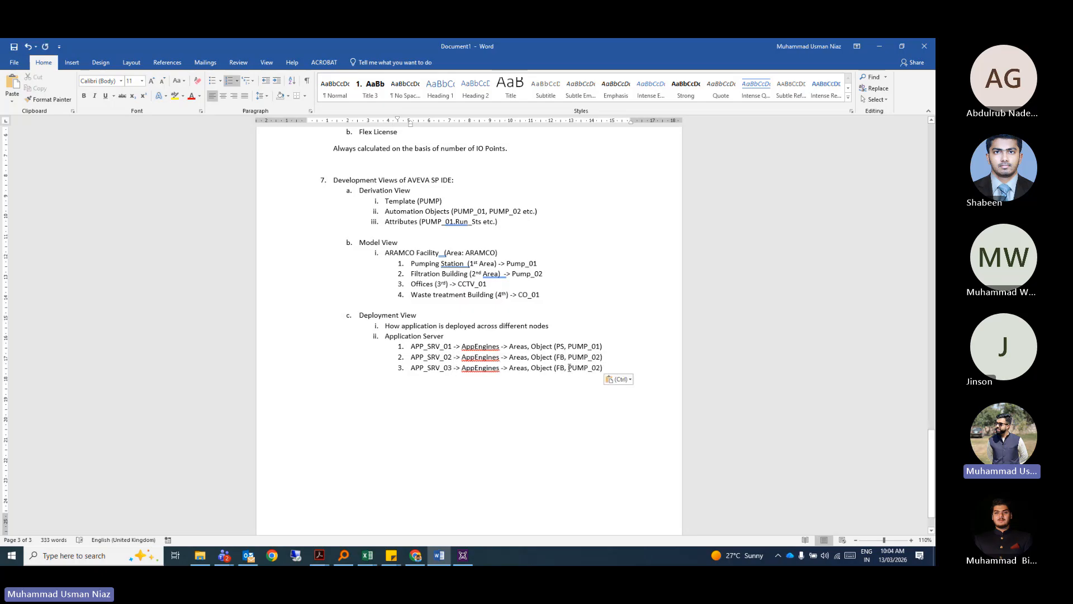
click(561, 368)
key(BackSpace)
key(Delete)
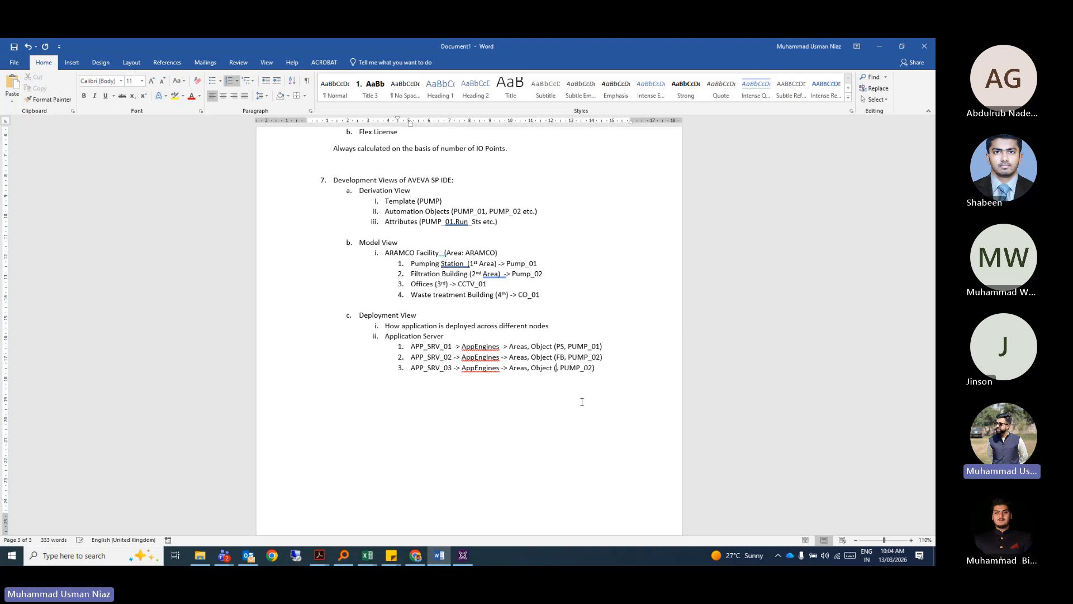
text(Offices)
key(Delete)
key(BackSpace)
key(BackSpace)
key(BackSpace)
key(BackSpace)
key(BackSpace)
key(BackSpace)
text(CCTV_01)
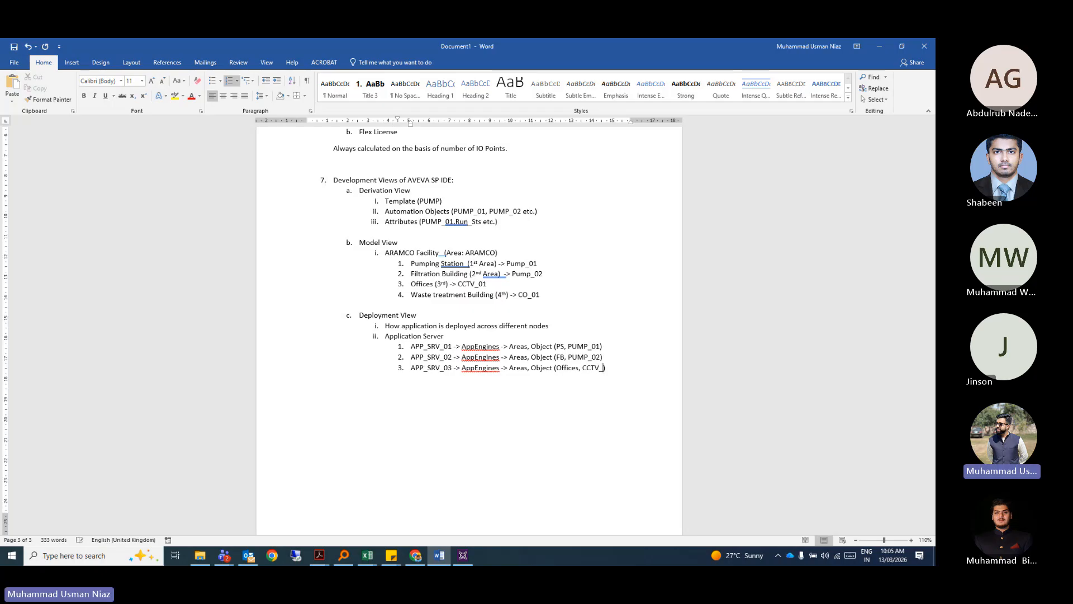
click(478, 415)
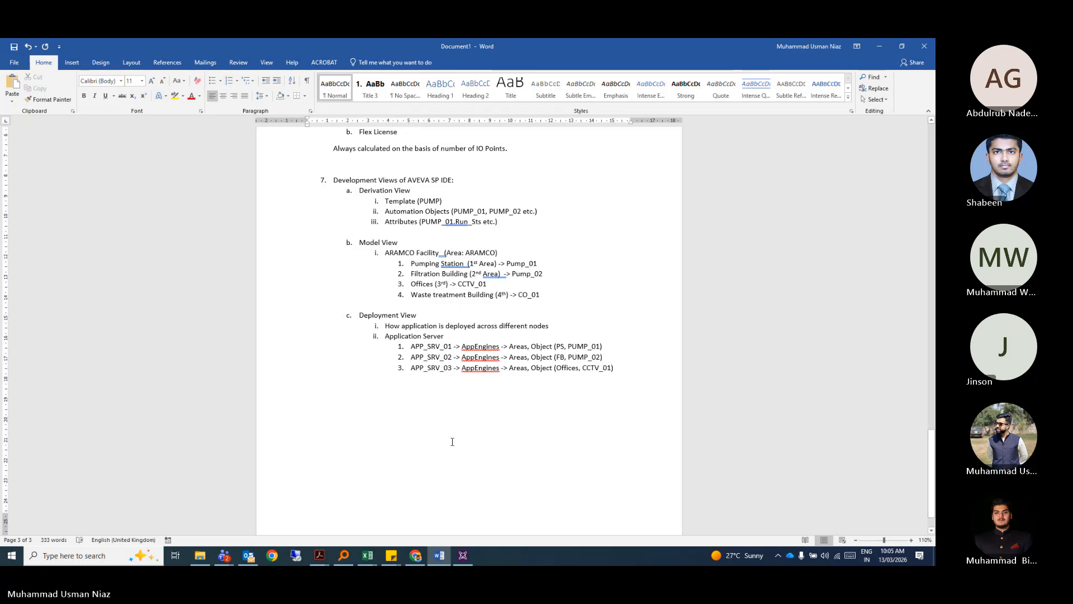
Scroll up through the notes and bring up the Alt+Tab window switcher.
scroll(371, 400, up, 1)
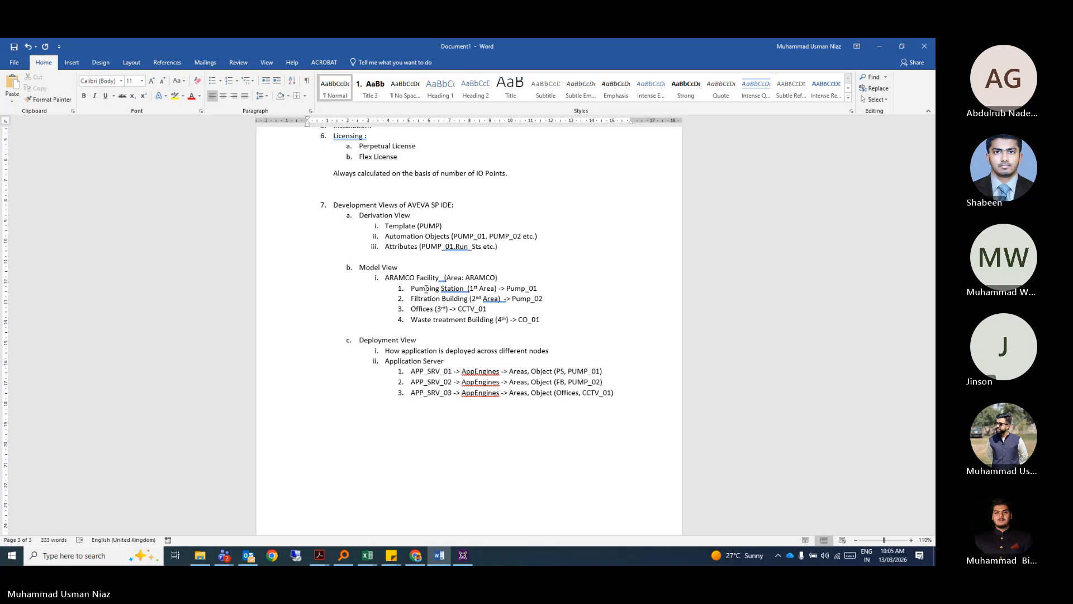
key(alt+Tab)
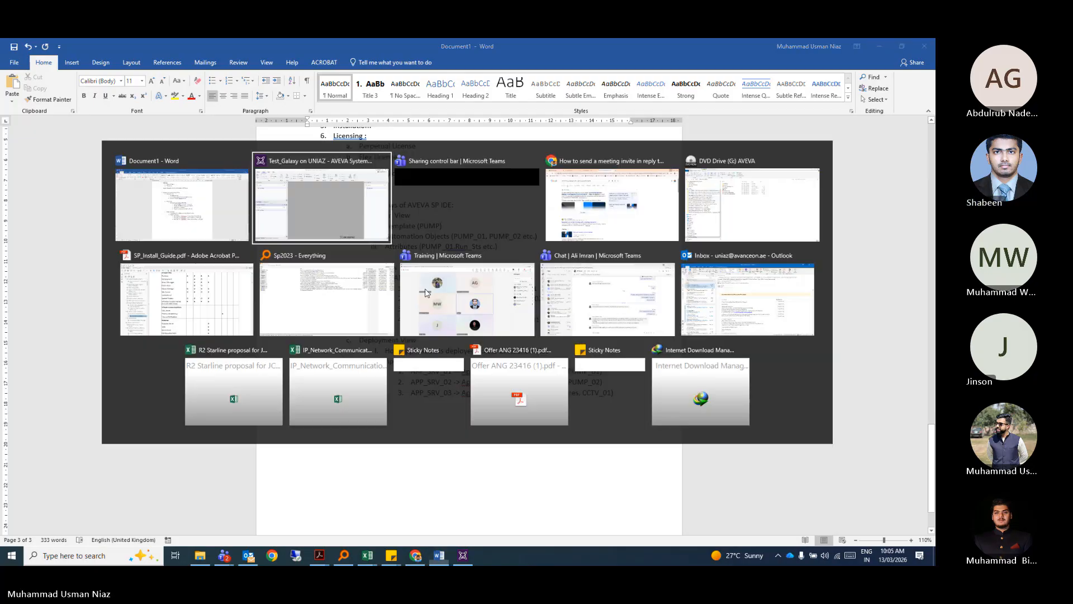
key(alt+shift+Tab)
key(alt+shift+Tab)
key(alt+Tab)
key(alt+Tab)
key(alt+Tab)
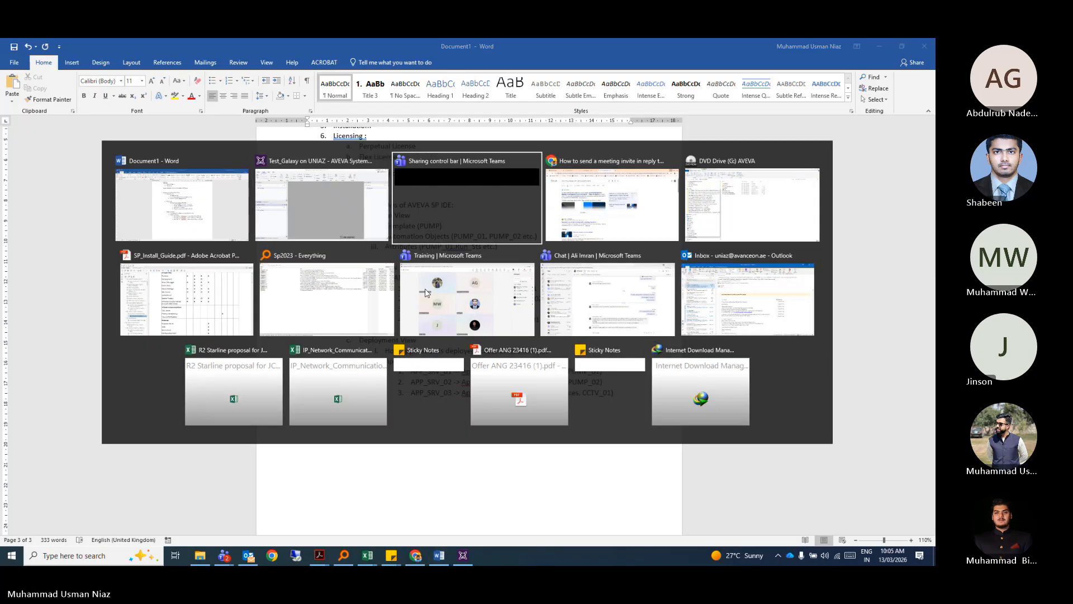
click(424, 292)
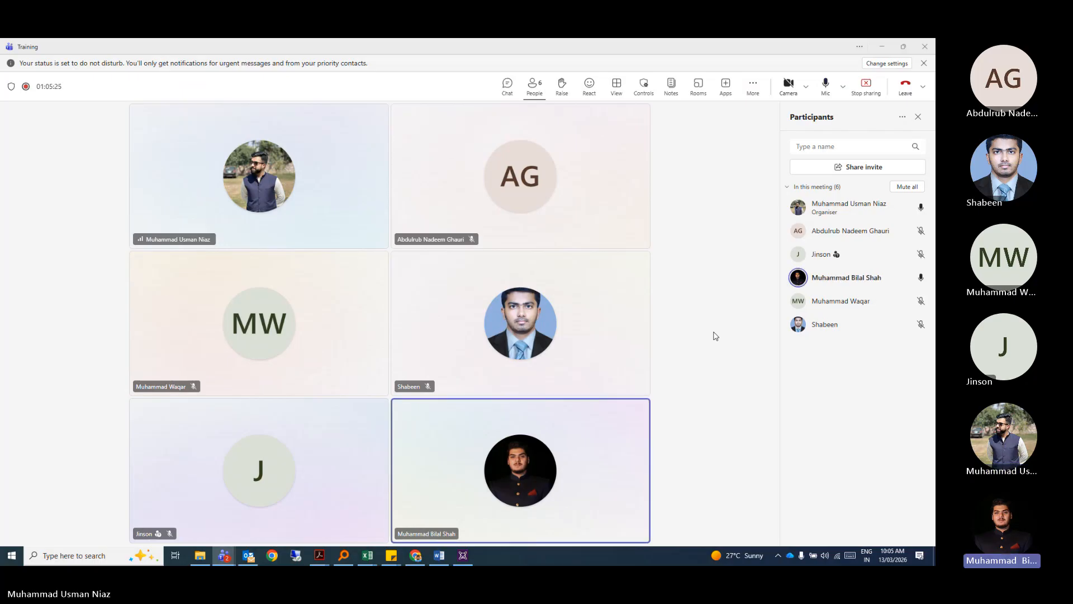
key(alt+Tab)
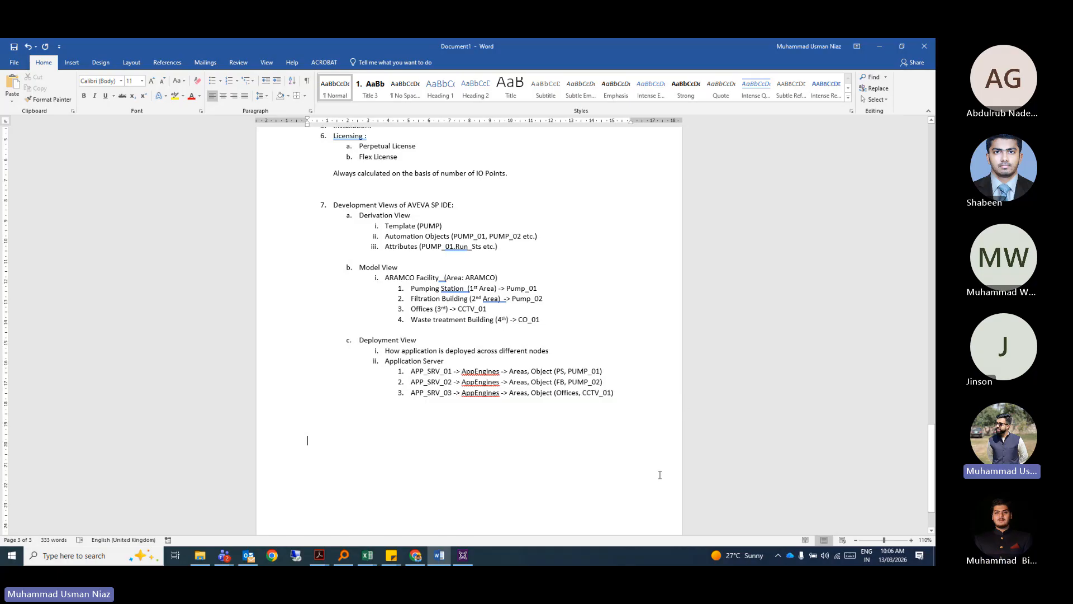
scroll(609, 441, up, 1)
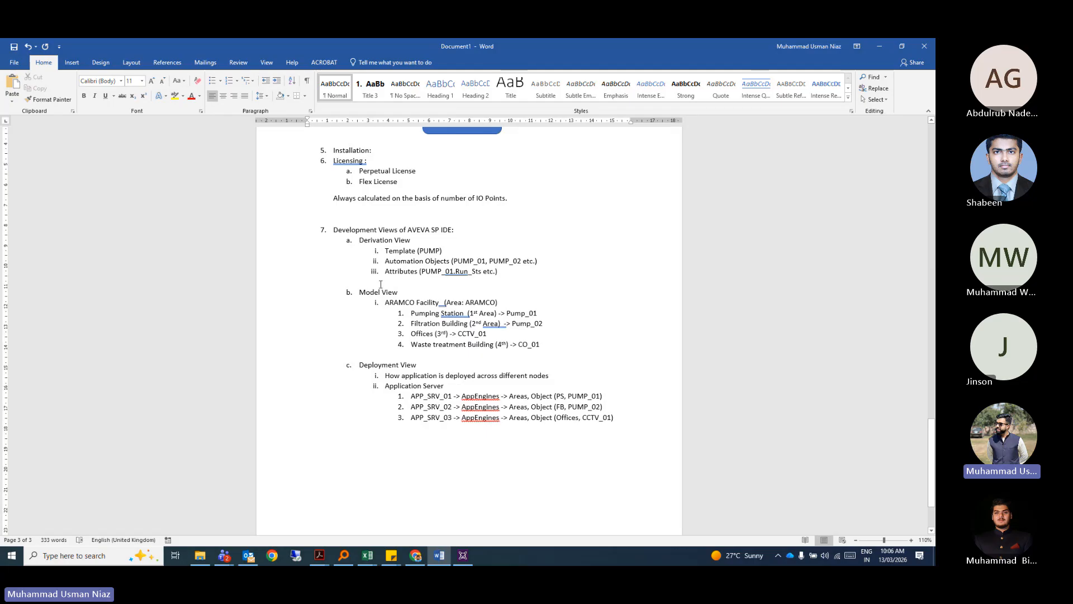
key(alt+Tab)
In the IDE's Derivation view, expand Test_Galaxy > $UserDefined > $Master_UserDefined.
click(471, 206)
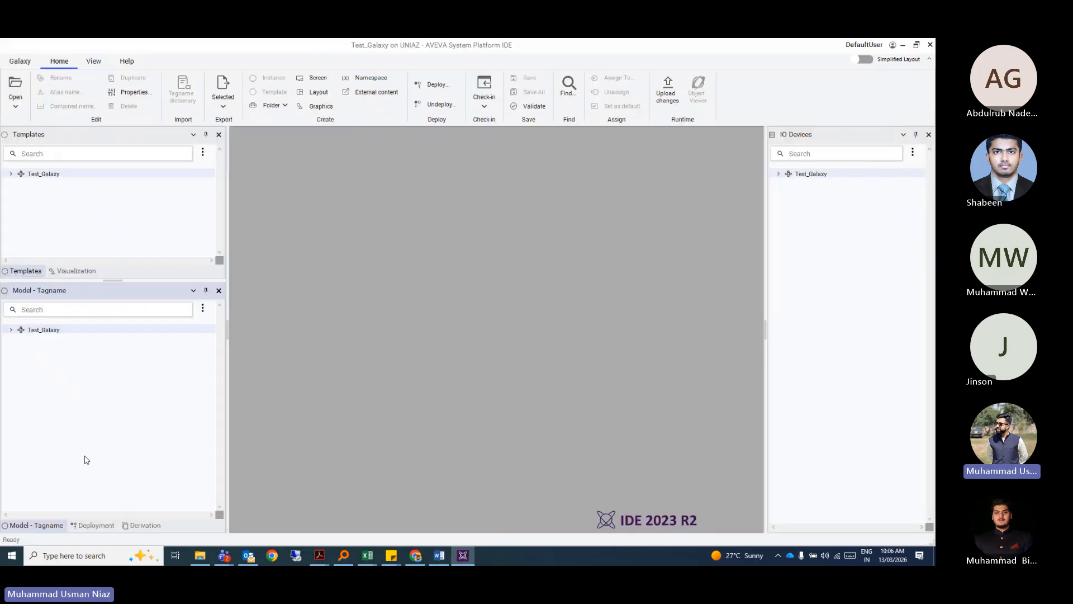
click(70, 305)
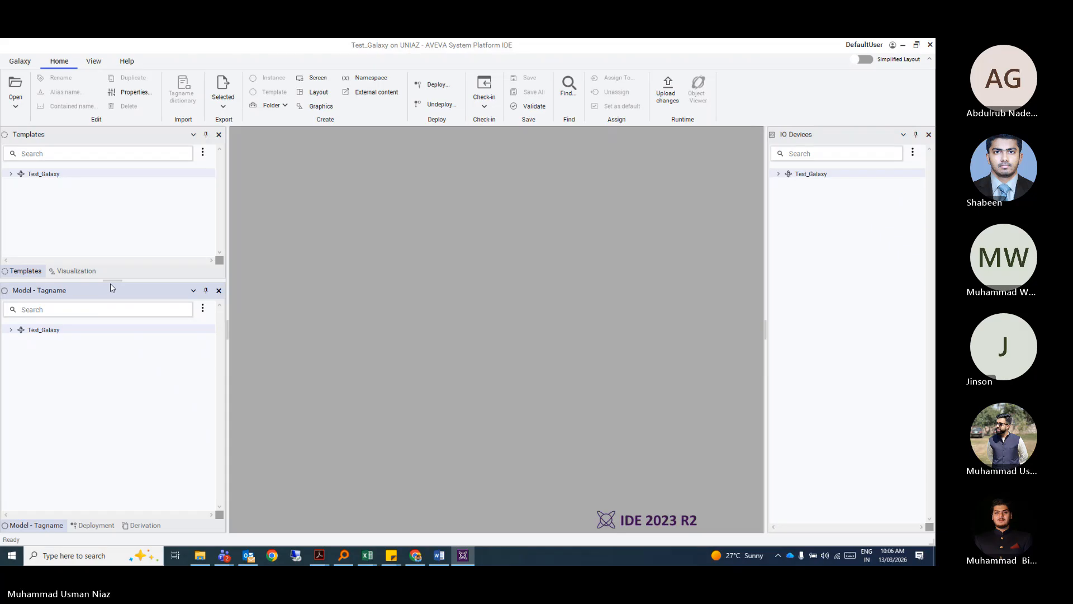
click(140, 526)
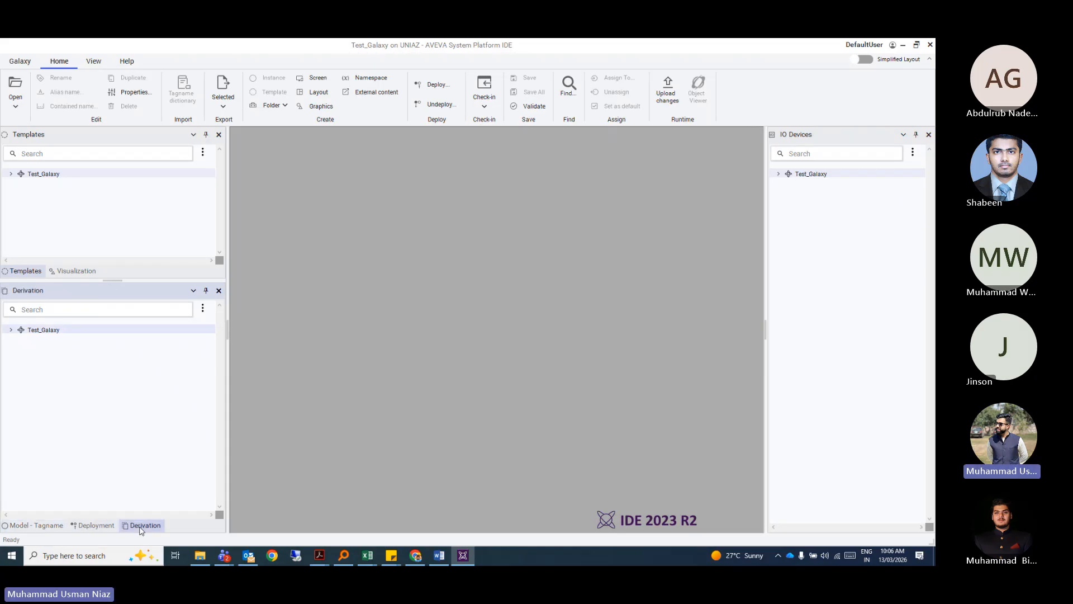
click(99, 526)
click(47, 526)
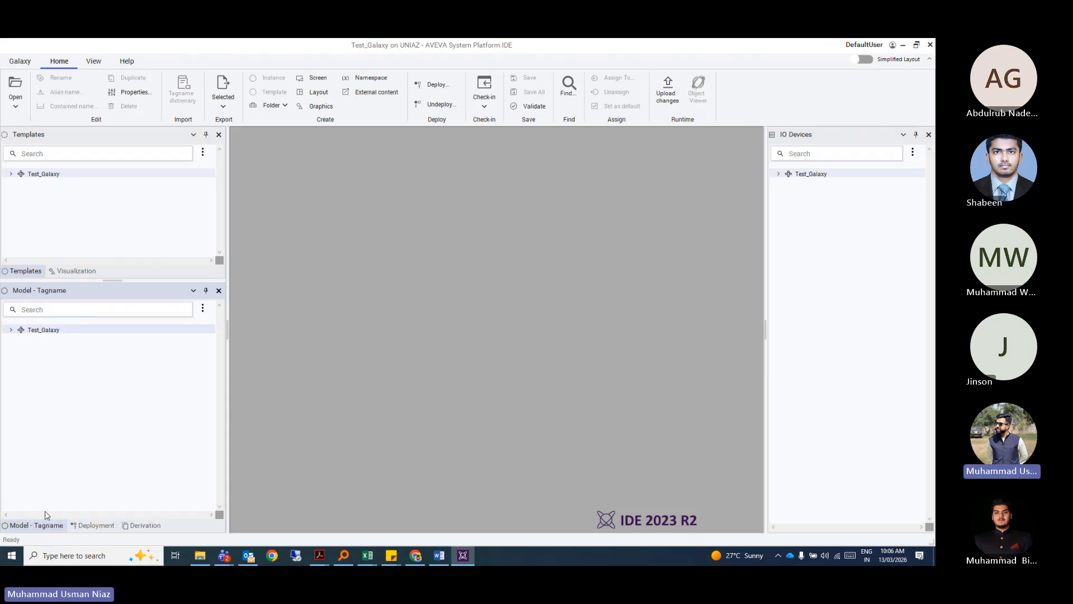
click(145, 525)
click(10, 331)
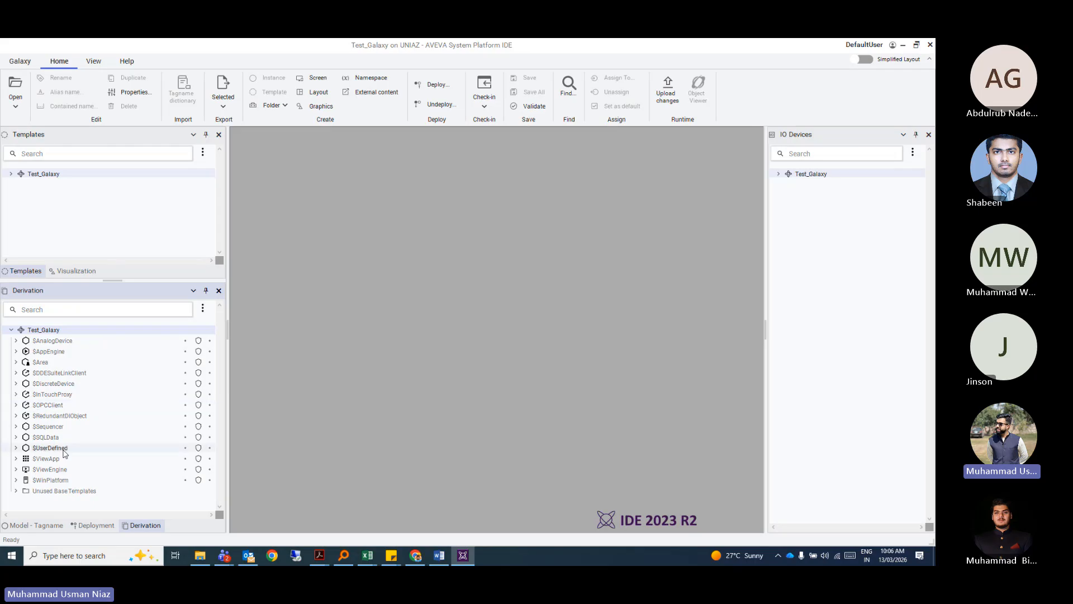
click(16, 448)
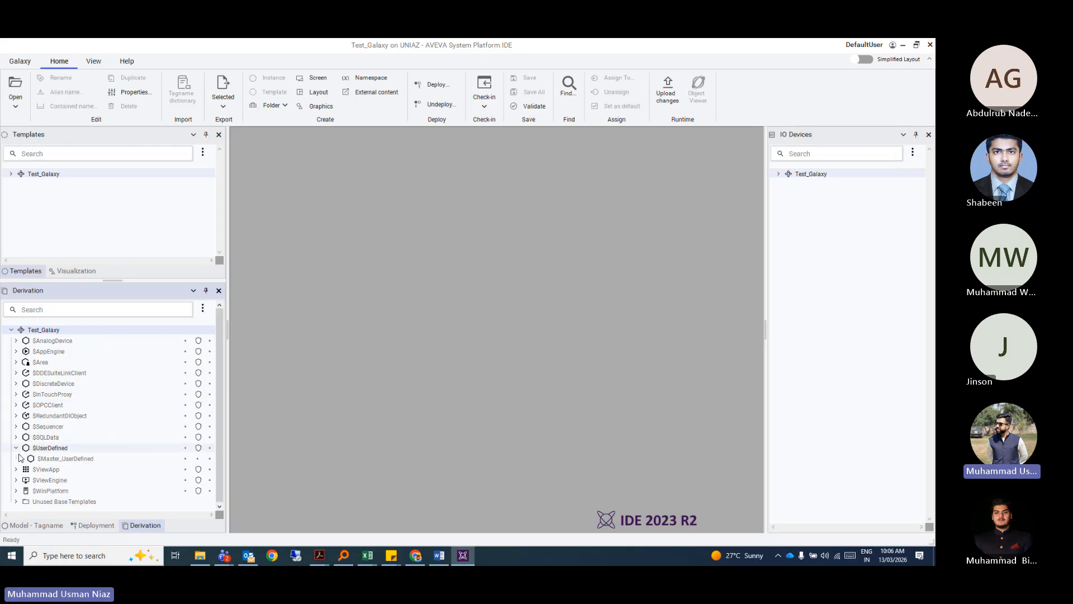
double_click(56, 458)
click(57, 450)
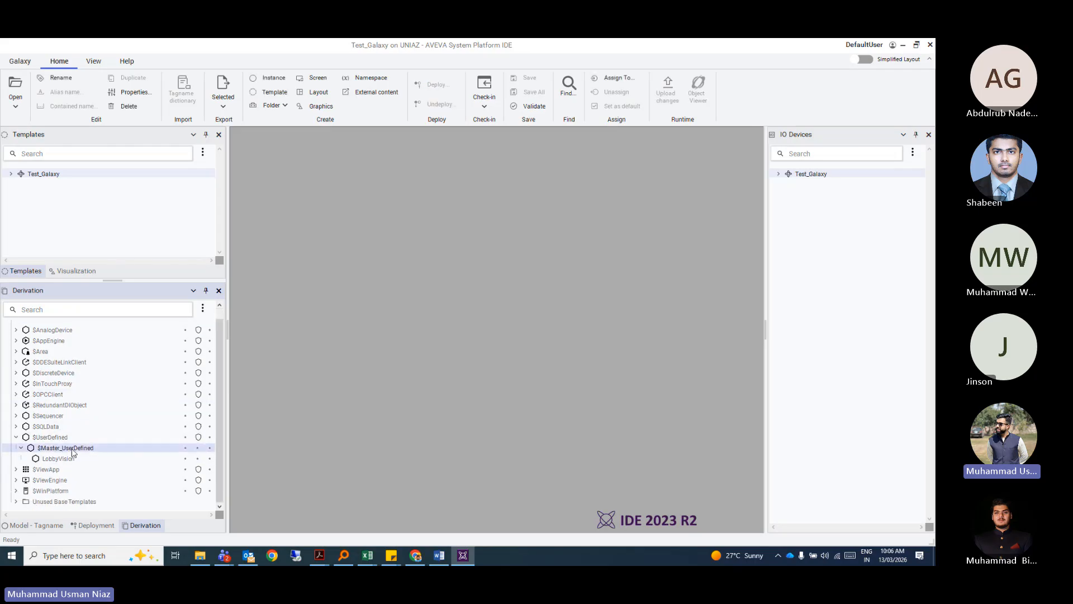
Create a derived template of $Master_UserDefined named $Pump.
right_click(69, 451)
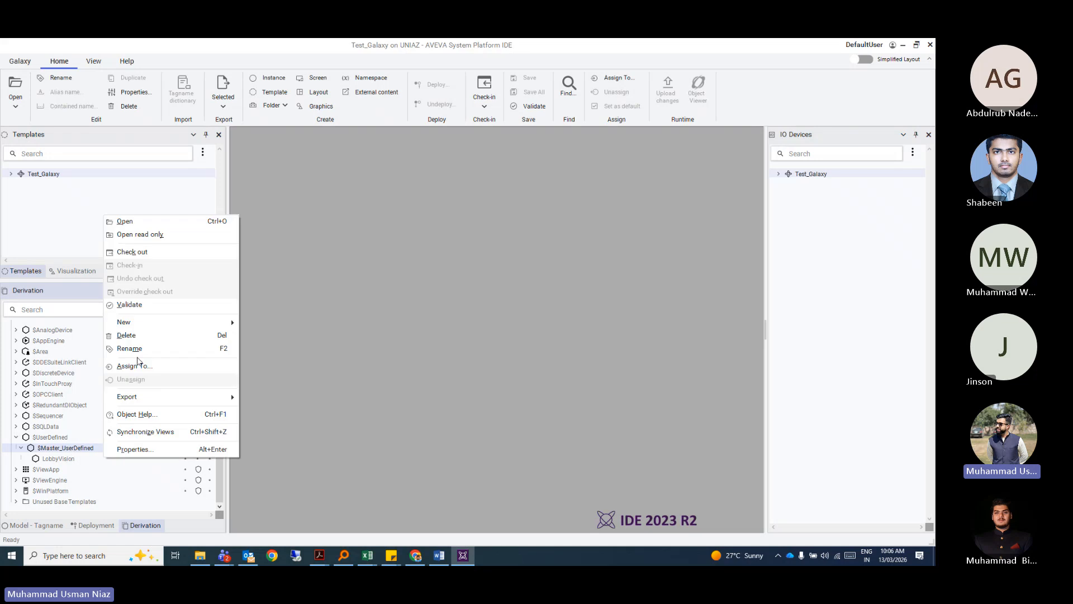
mouse_move(212, 323)
click(277, 336)
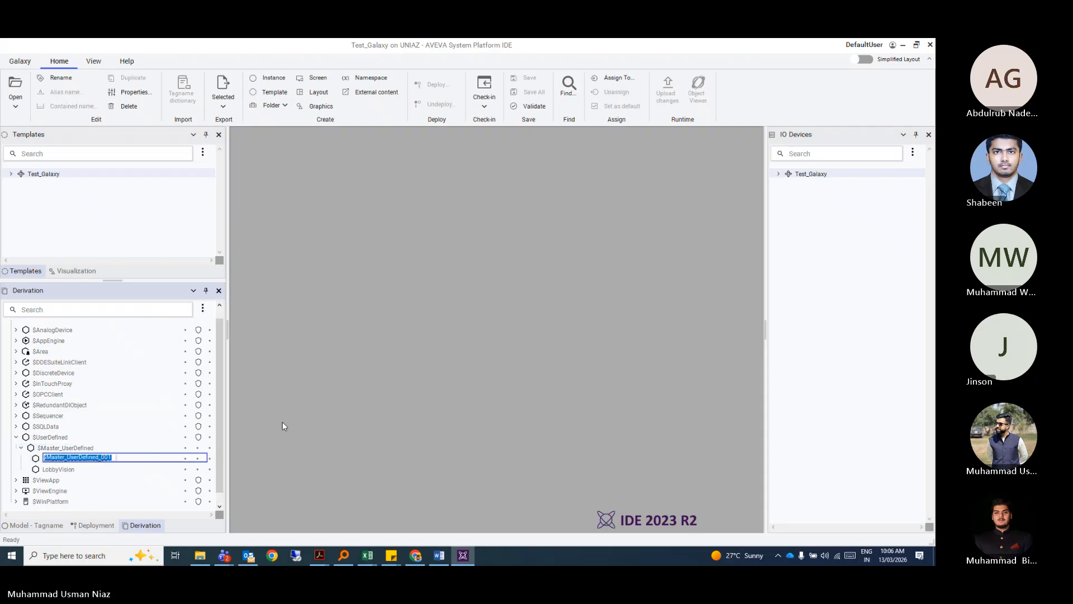
text(PUmp)
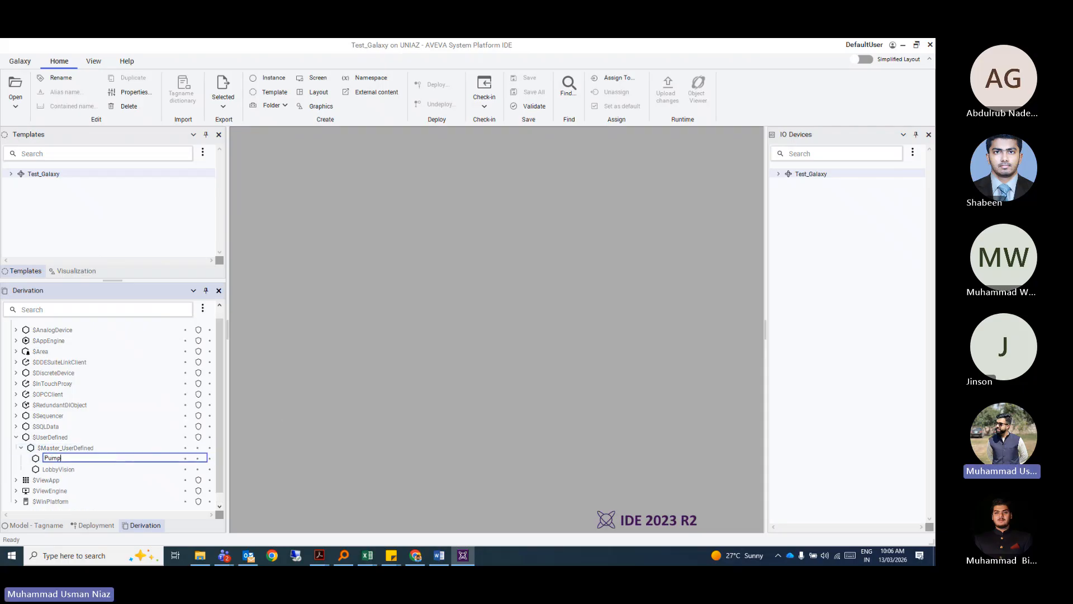
key(Return)
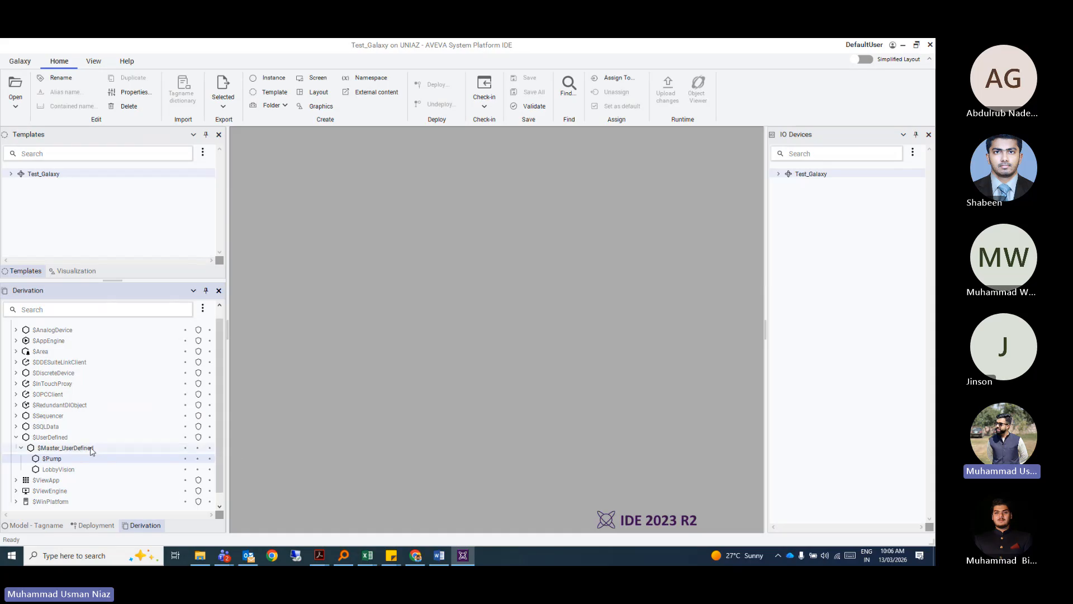
right_click(76, 458)
click(279, 452)
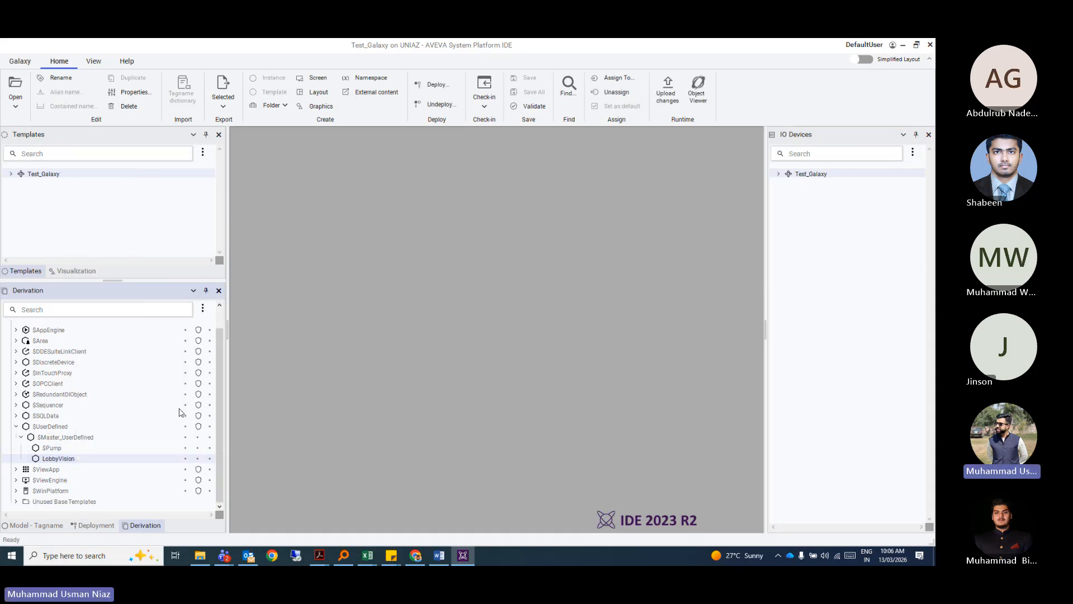
right_click(56, 448)
Create the first $Pump instance and name it Pump_01.
mouse_move(125, 313)
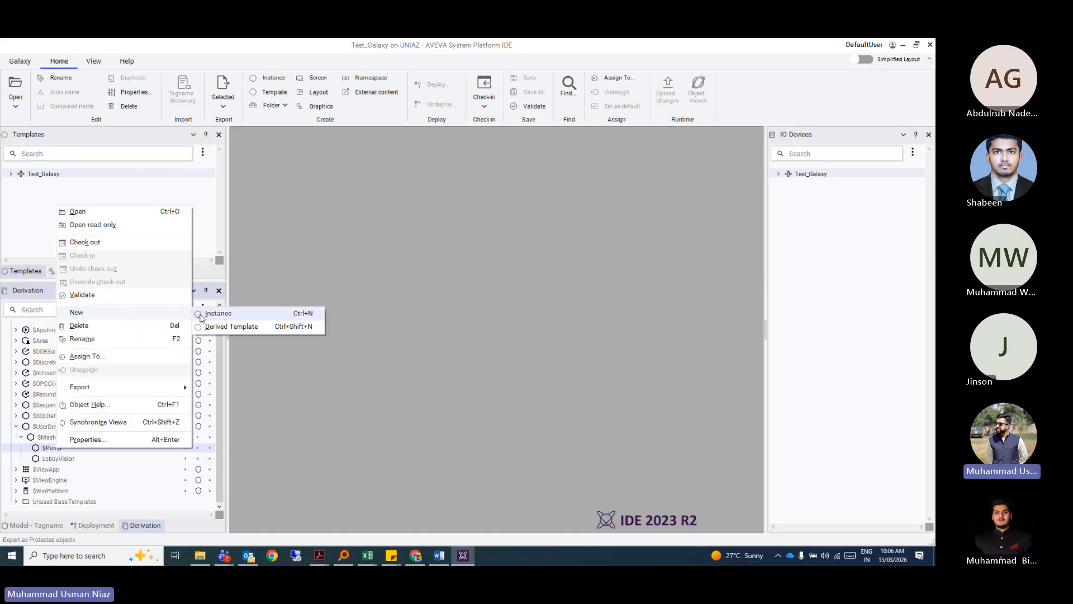
click(246, 311)
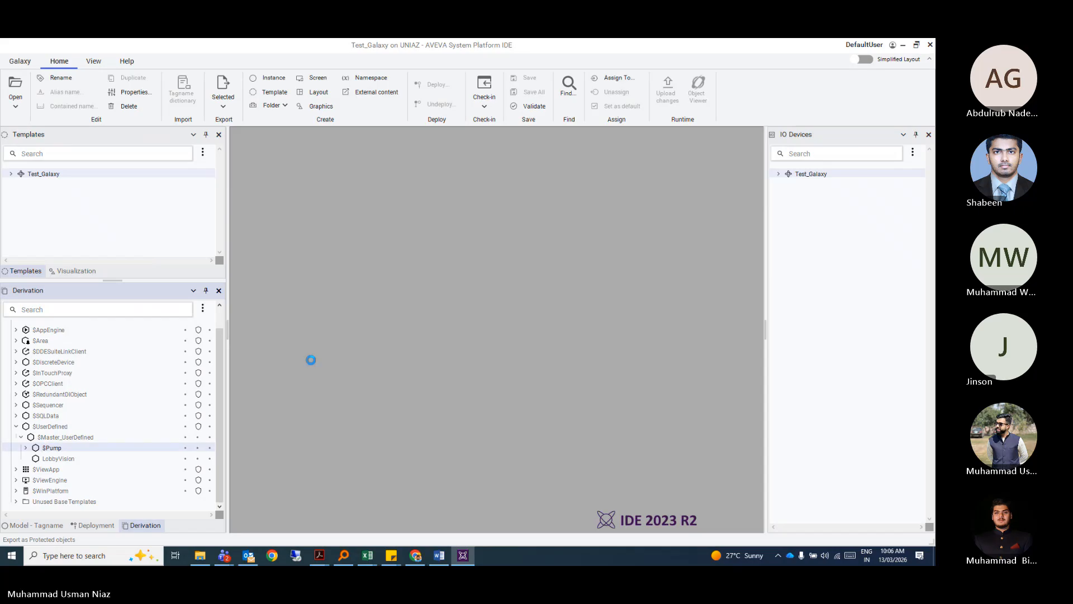
text(Pu)
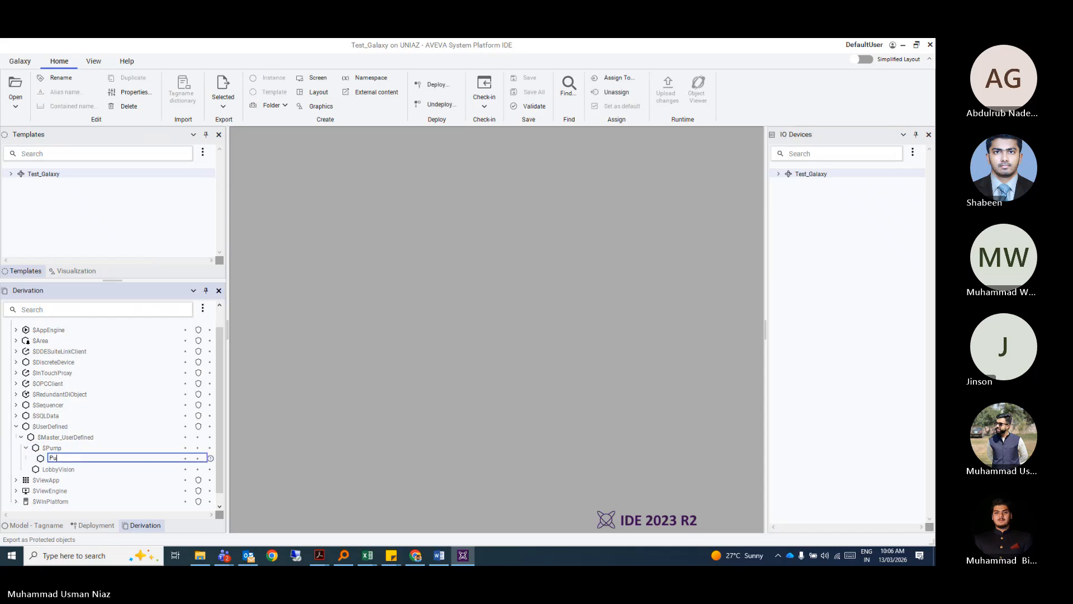
text(mp_001)
key(Return)
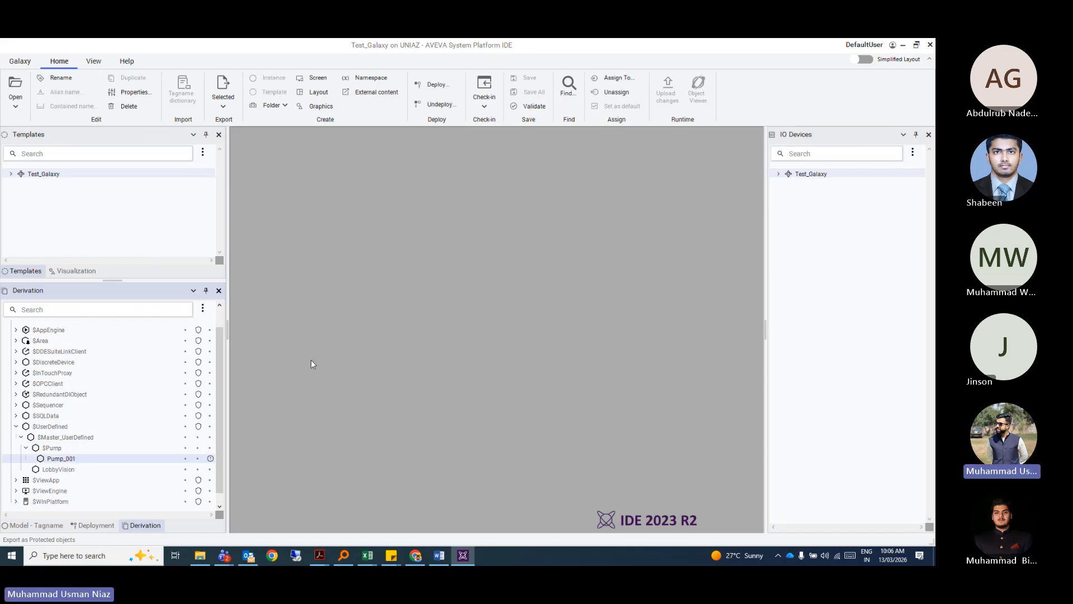
Add a second $Pump instance named Pump_02.
right_click(55, 448)
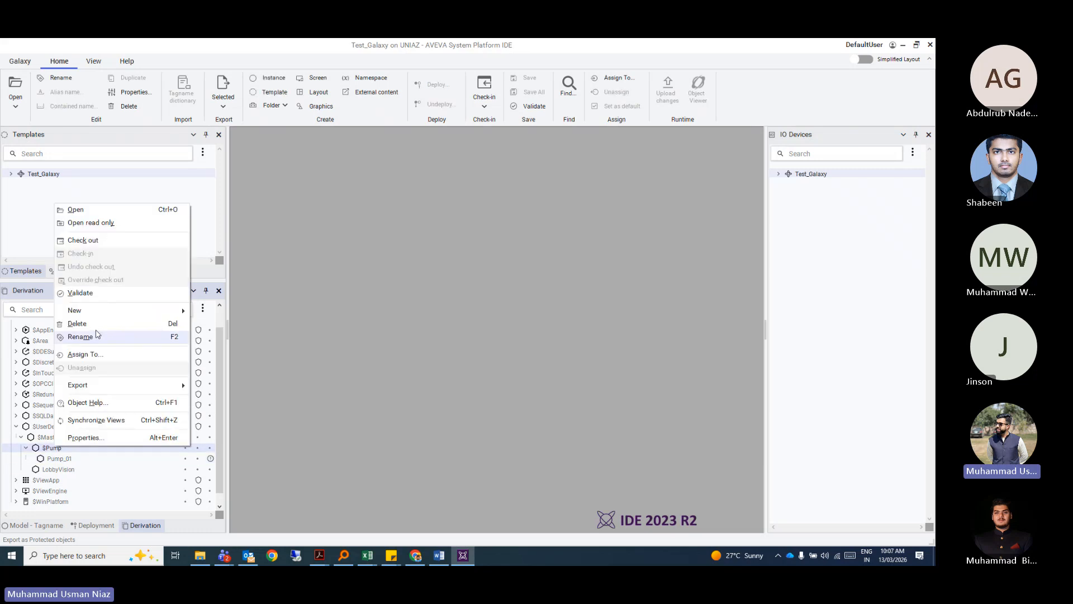
mouse_move(157, 313)
click(216, 312)
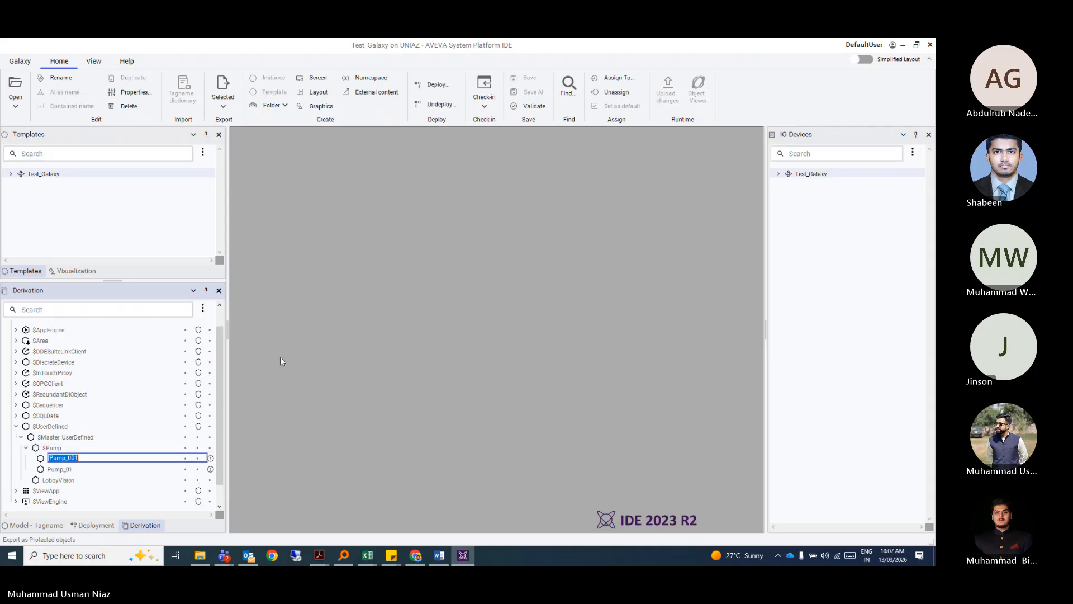
text(Pump_02)
key(Return)
scroll(107, 431, down, 1)
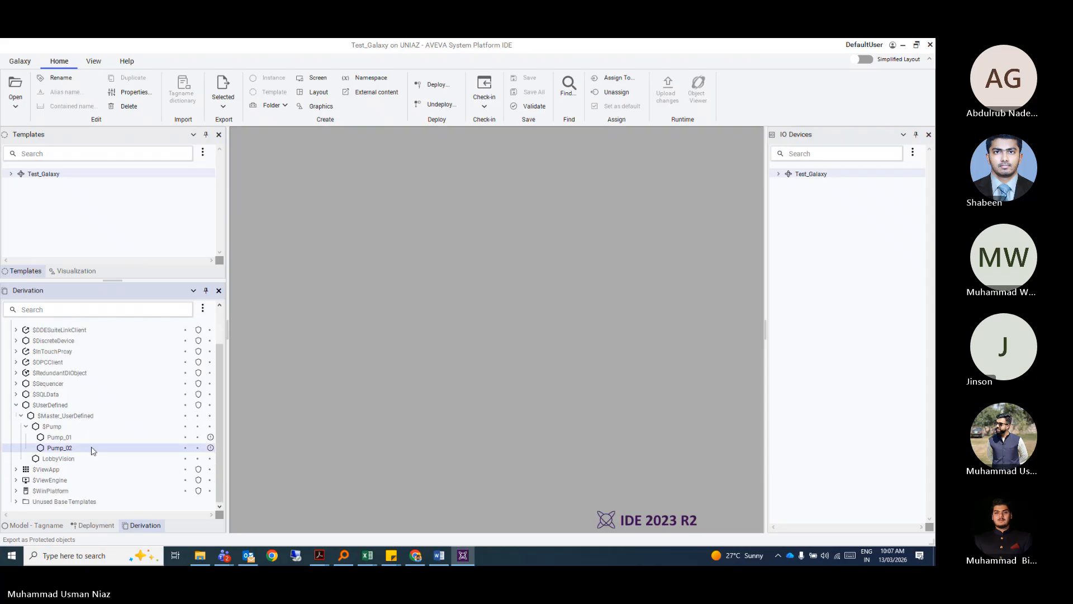
Select the $UserDefined, $Master_UserDefined and $Pump templates and the Pump_02 and Pump_01 instances.
click(53, 405)
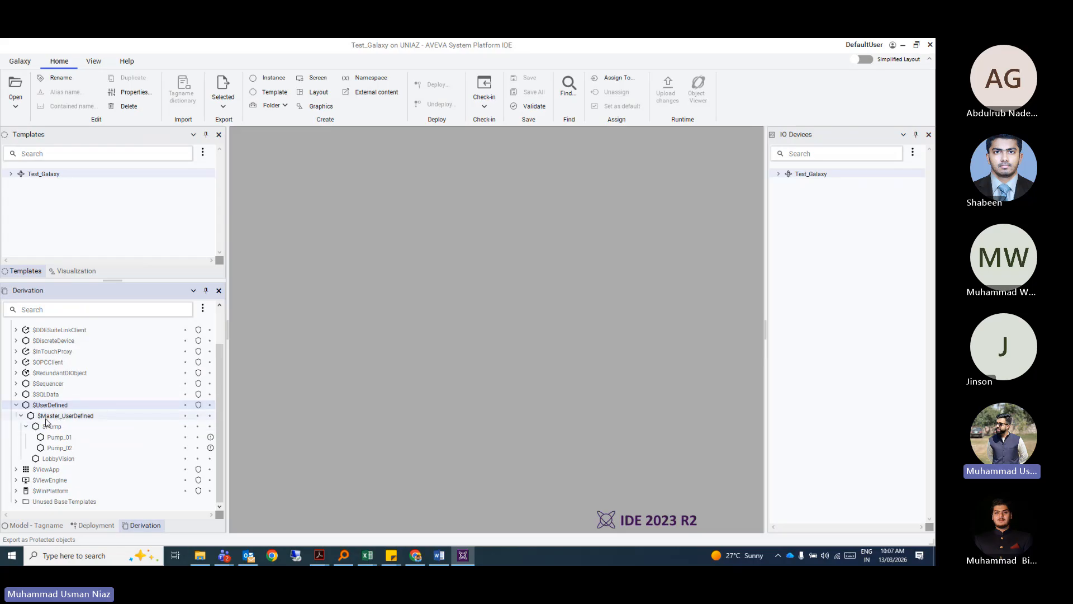
click(65, 416)
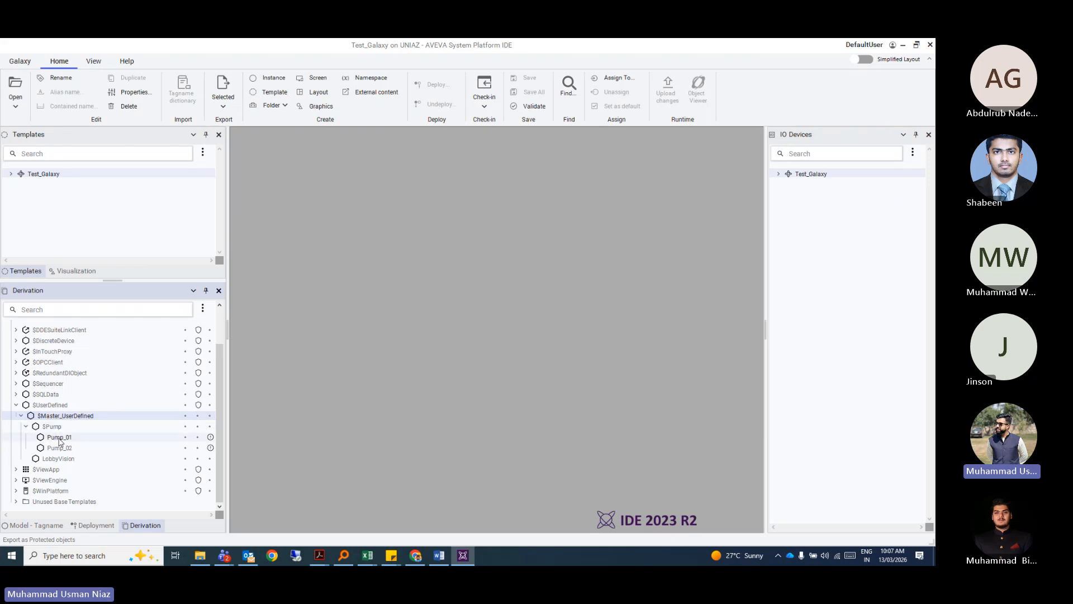
click(53, 428)
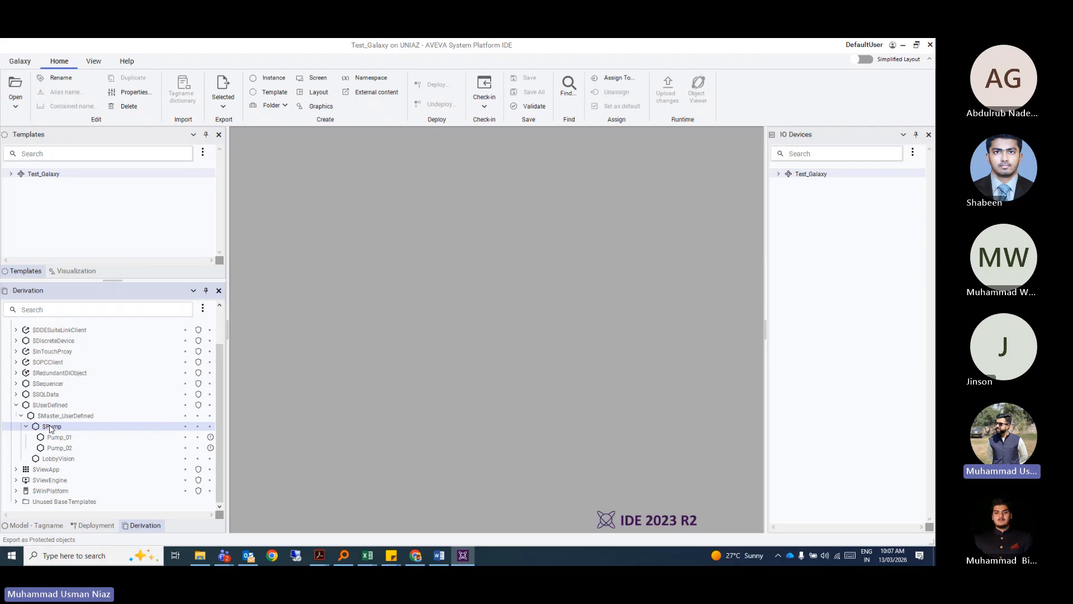
click(67, 450)
click(63, 441)
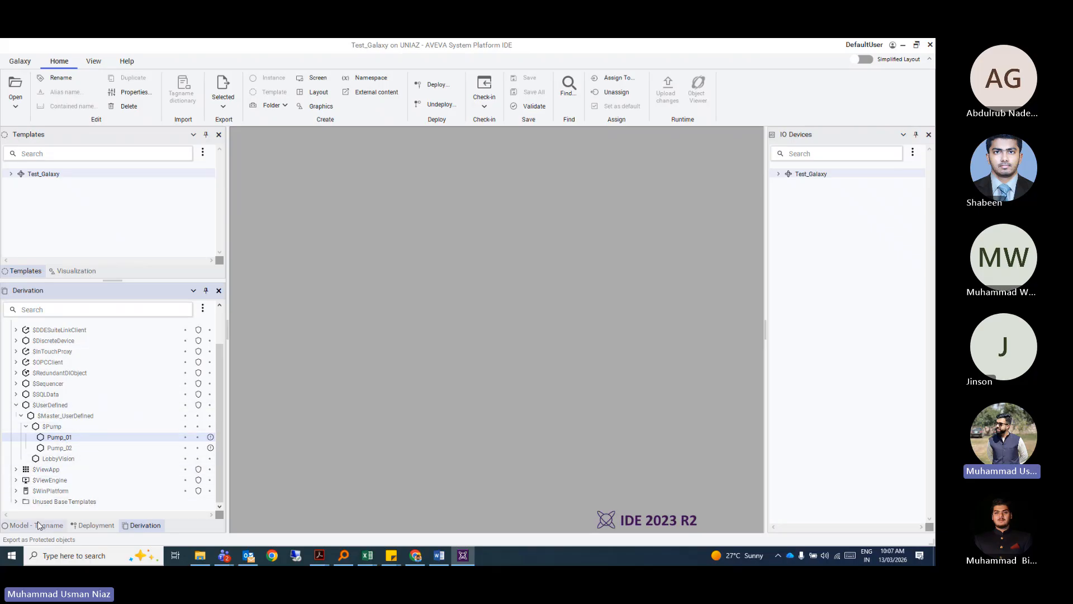
Expand $Area and $Master_Area to list Enterprise, Plant, Plant_Area, Site, Sys and Test.
scroll(217, 407, up, 2)
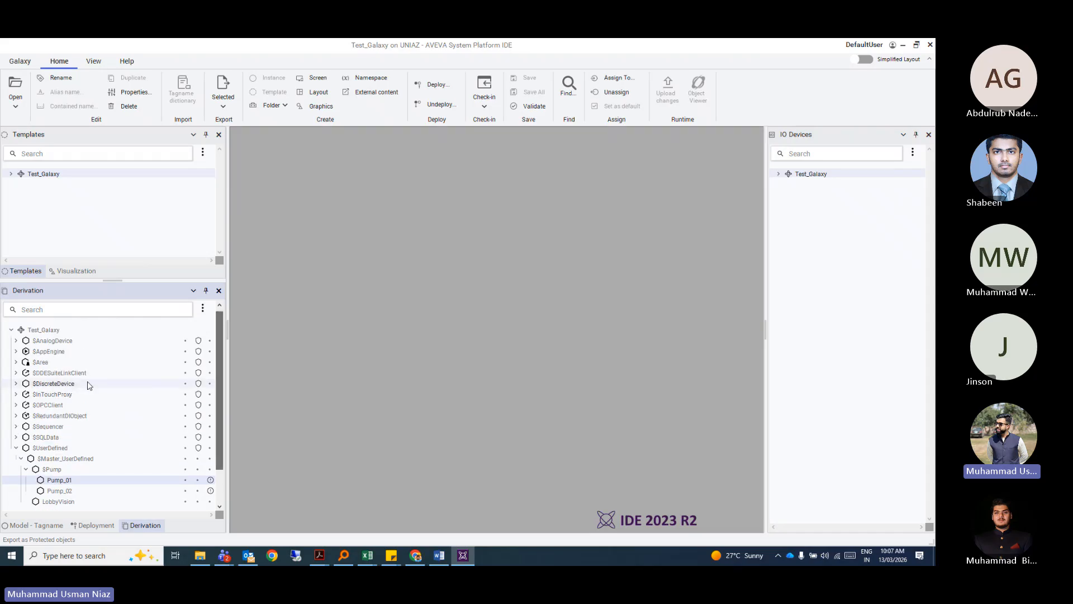
click(38, 363)
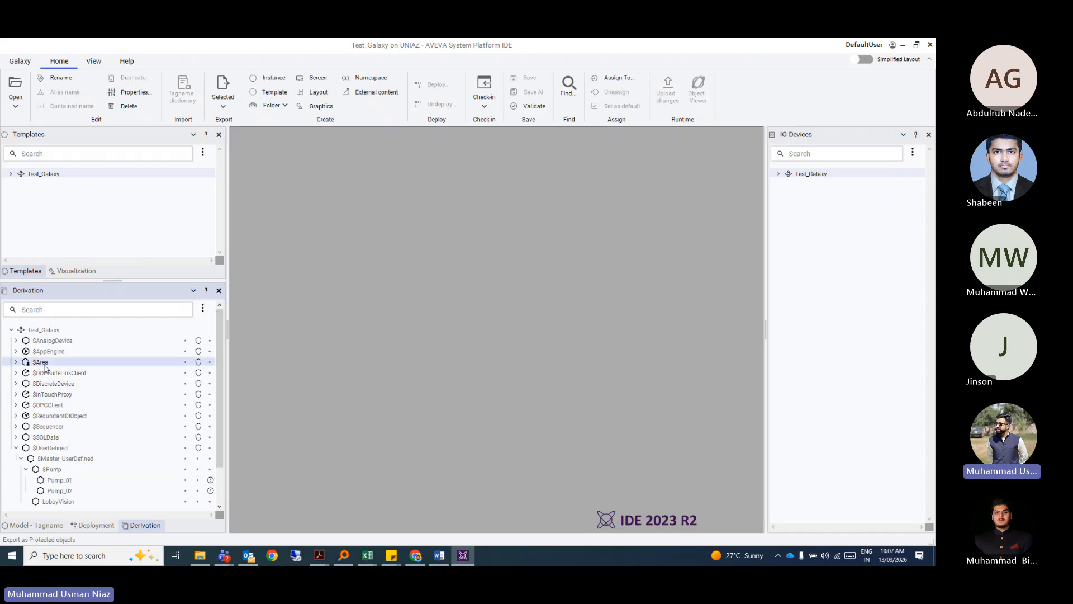
click(15, 362)
double_click(61, 375)
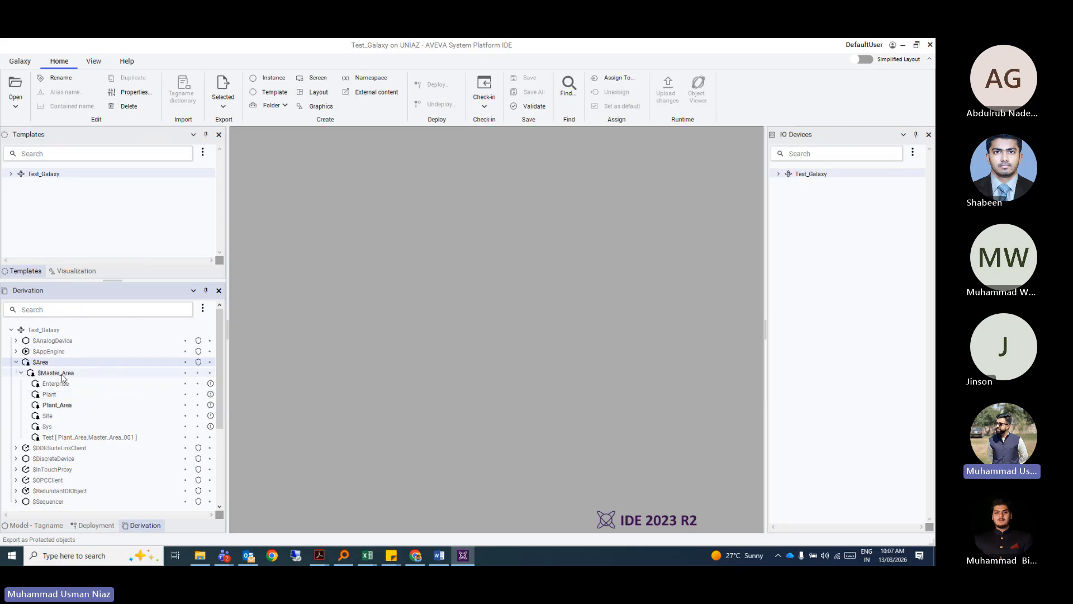
Derive a new template from $Master_Area and name it $ARAMCO_Facility.
right_click(65, 378)
mouse_move(133, 241)
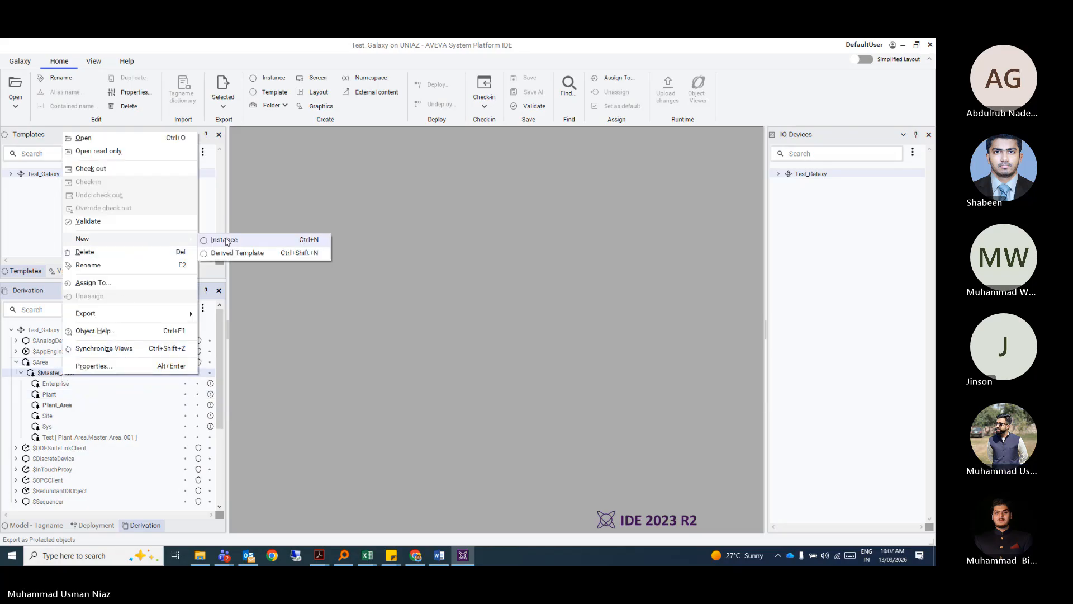
click(233, 254)
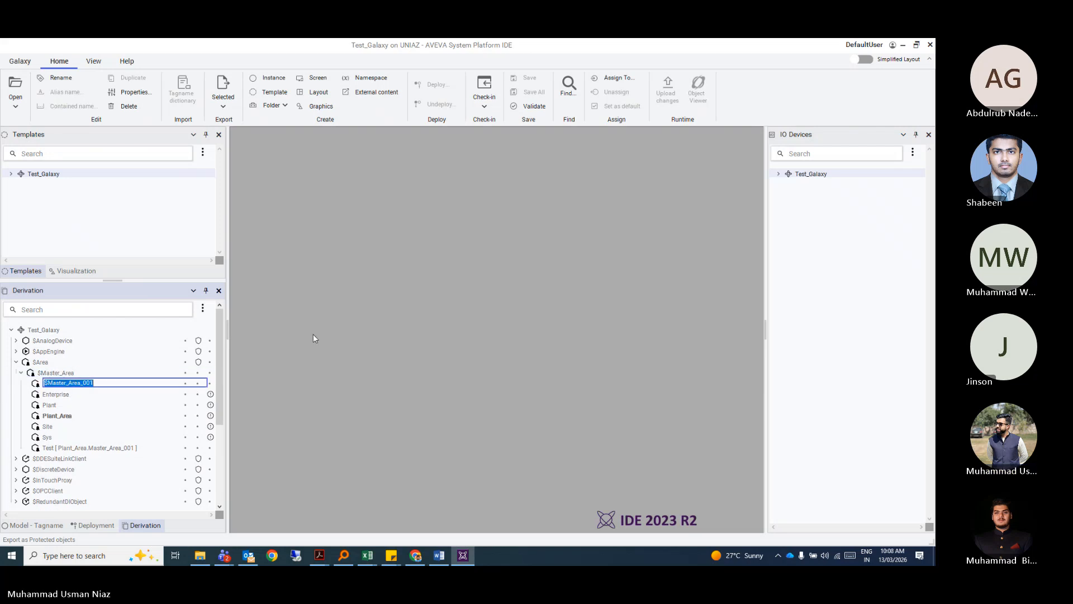
text(AP)
text(AMCO_Facility)
key(Return)
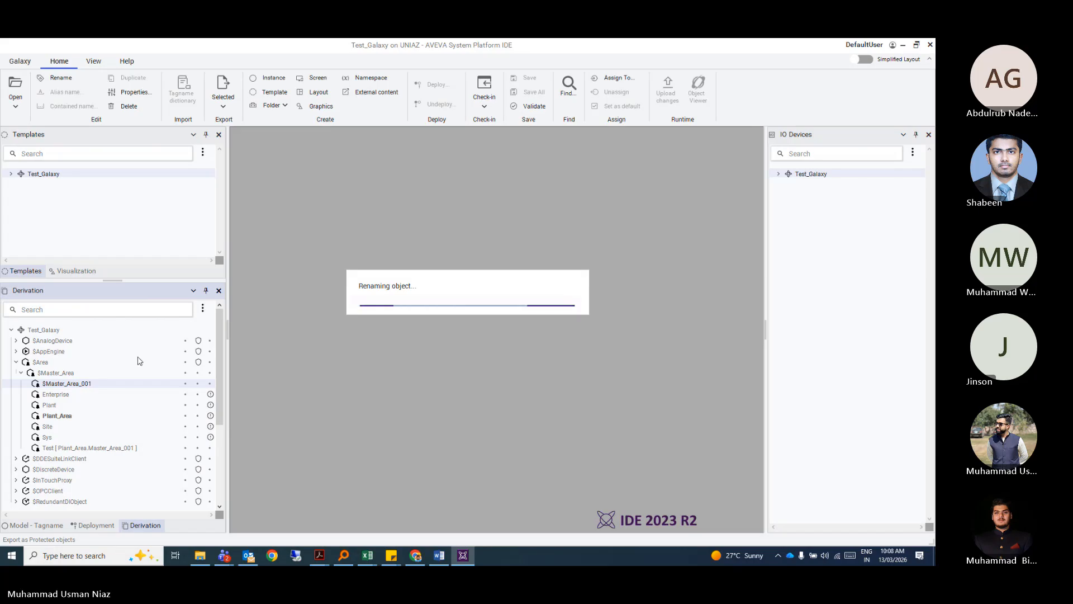
Create an $ARAMCO_Facility instance named ARAMCO, accepting the rename confirmation.
right_click(68, 386)
mouse_move(123, 249)
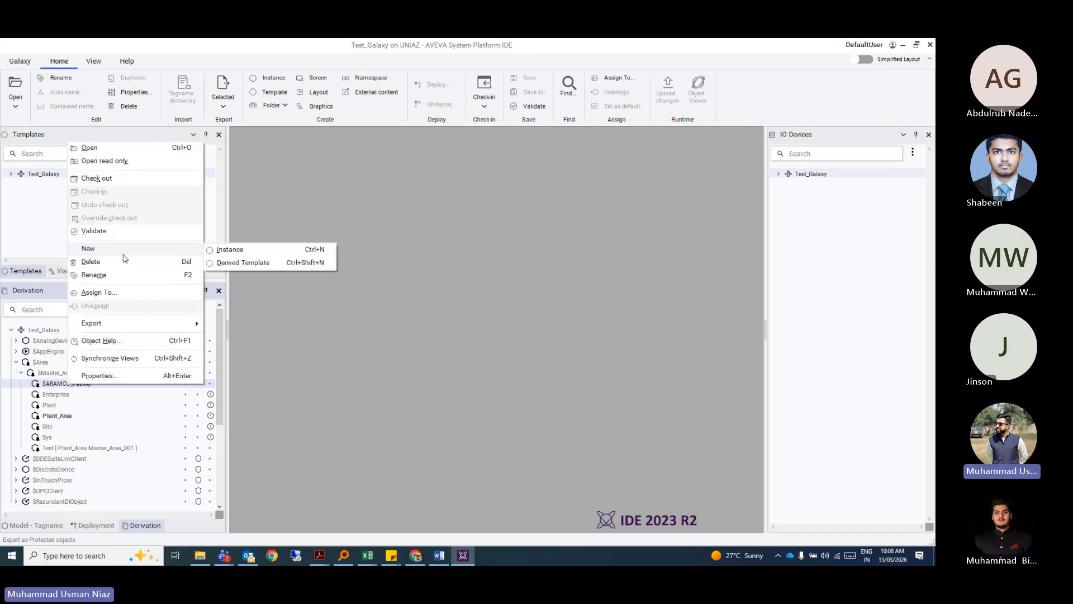
click(214, 252)
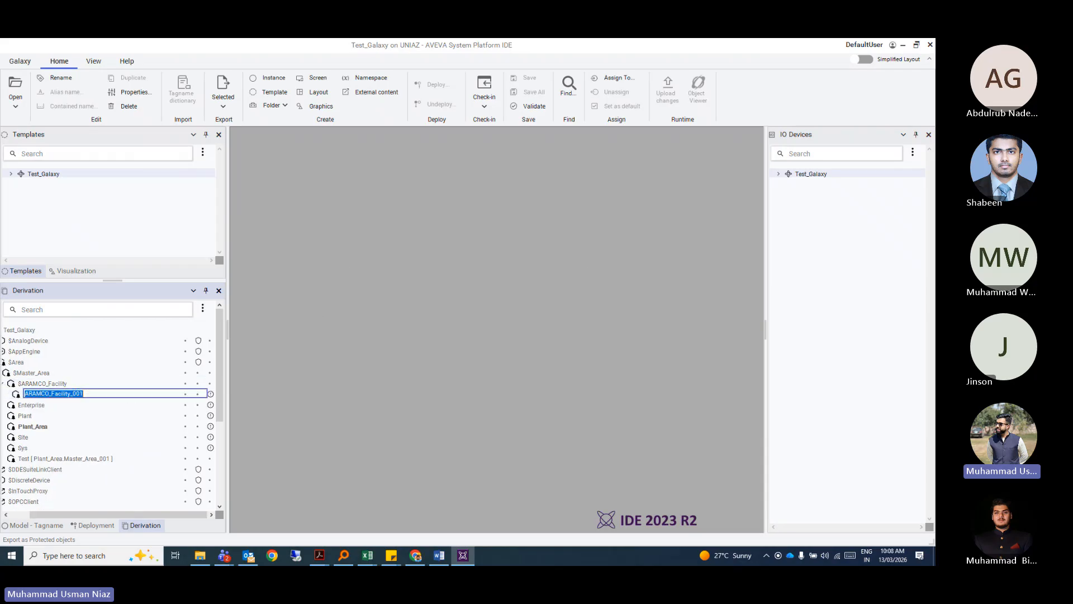
text(ARAMCO)
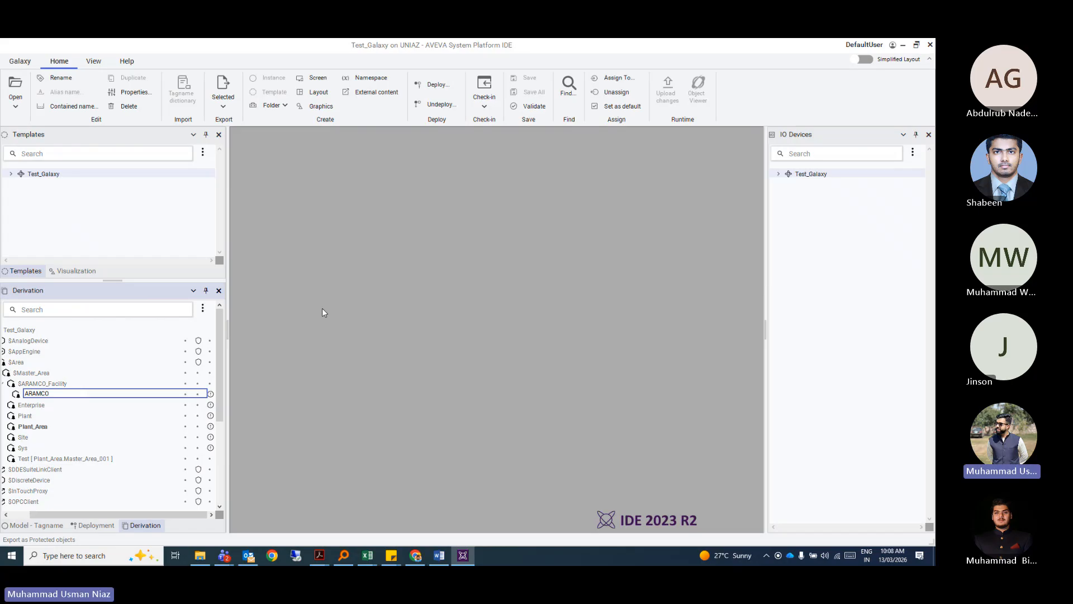
key(Return)
click(543, 323)
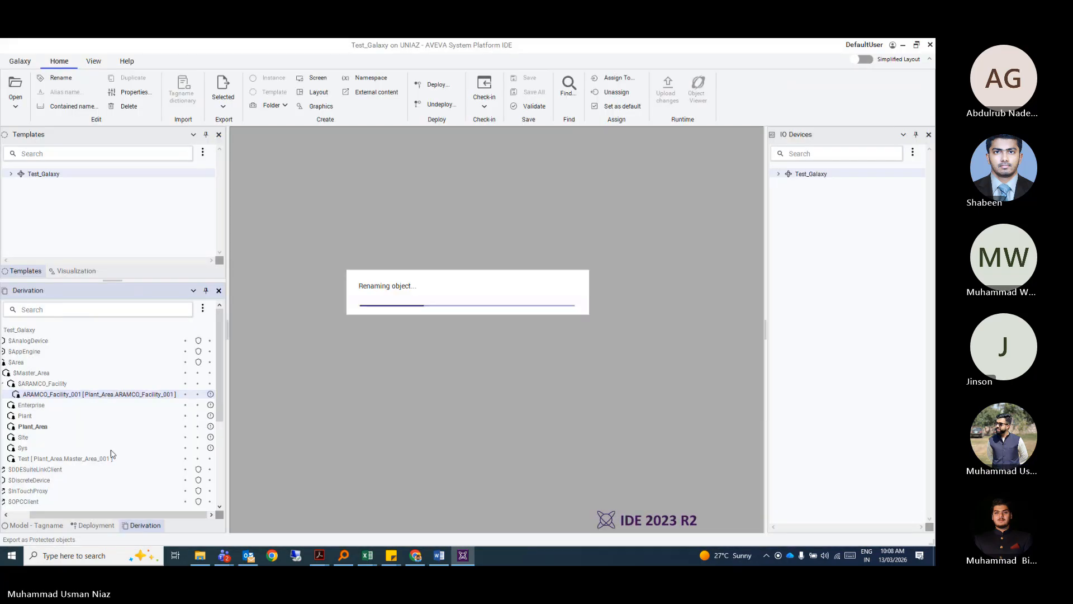
Add a second $ARAMCO_Facility instance named Pumping_Station.
click(60, 386)
right_click(68, 387)
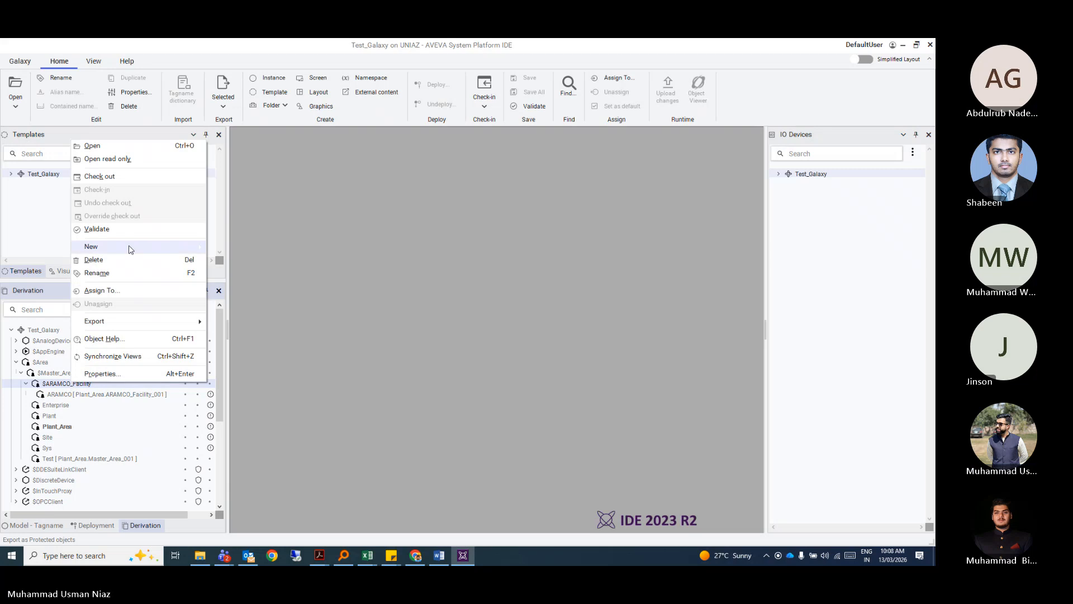
mouse_move(127, 246)
click(240, 248)
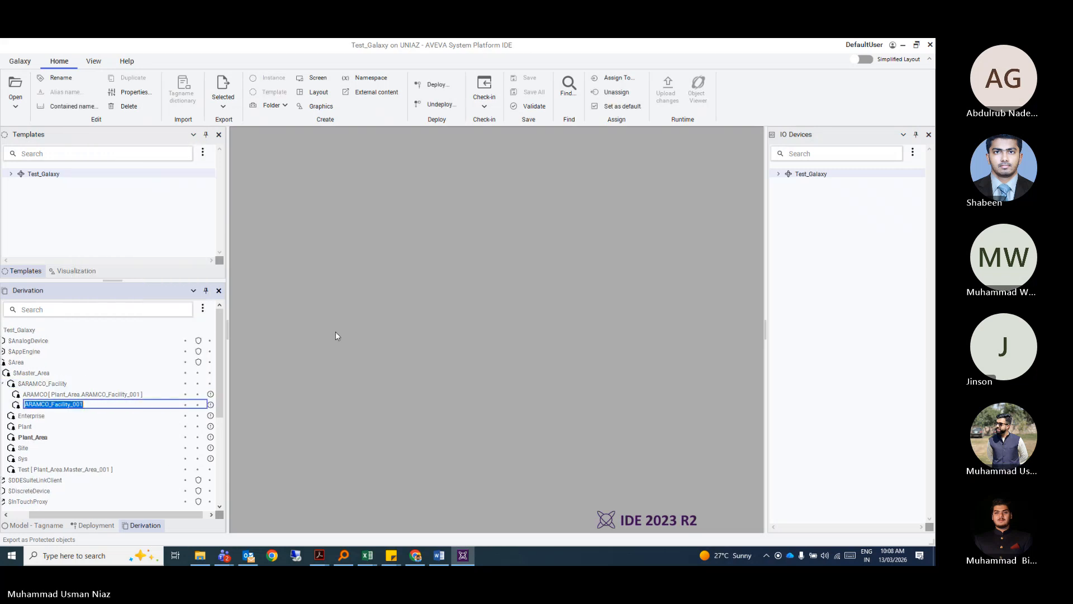
text(Pumping_Station)
key(Return)
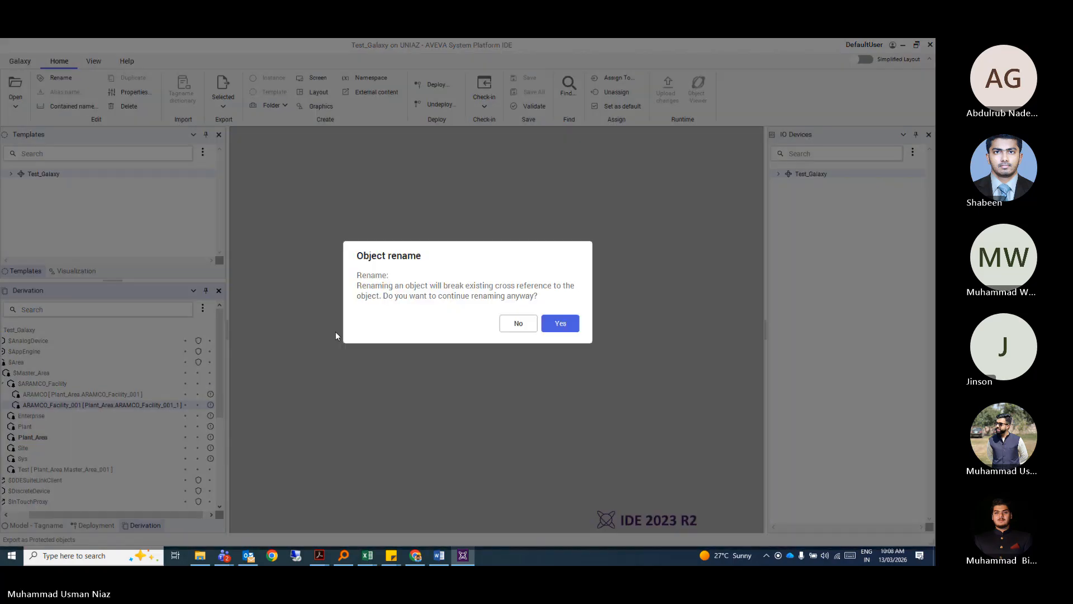
key(Return)
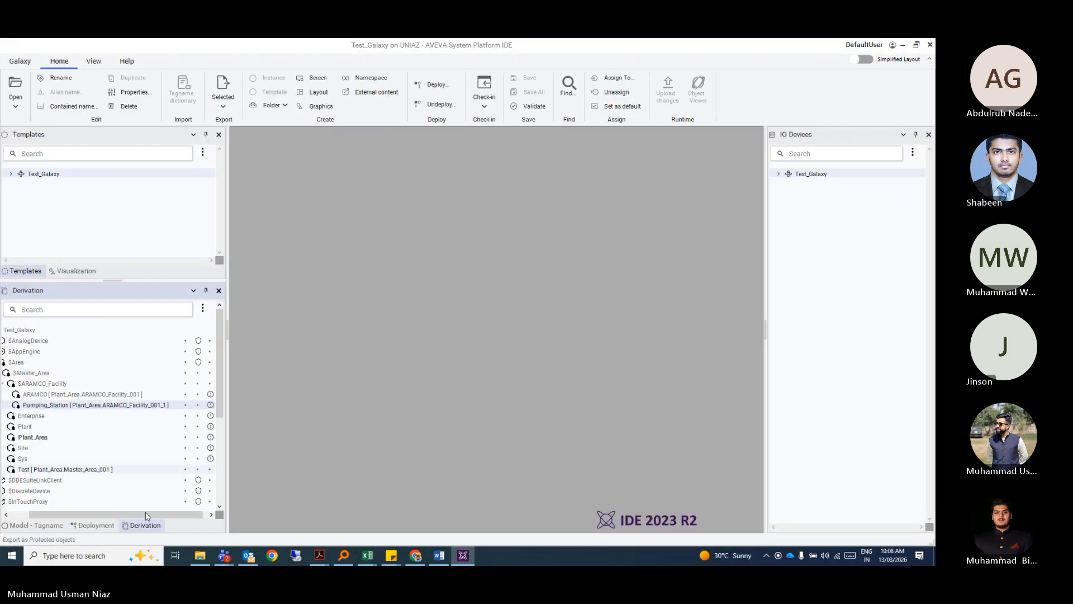
Add a third instance named Filtration_Station, then view the instances under Plant_Area in the Model view.
drag(144, 516, 119, 517)
right_click(66, 383)
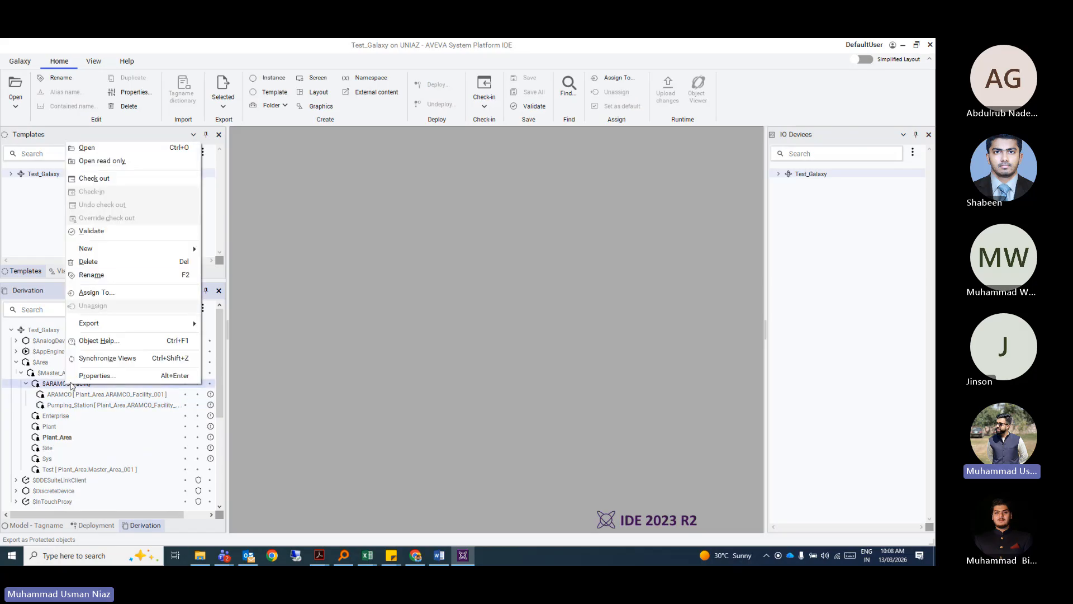
mouse_move(190, 248)
click(229, 247)
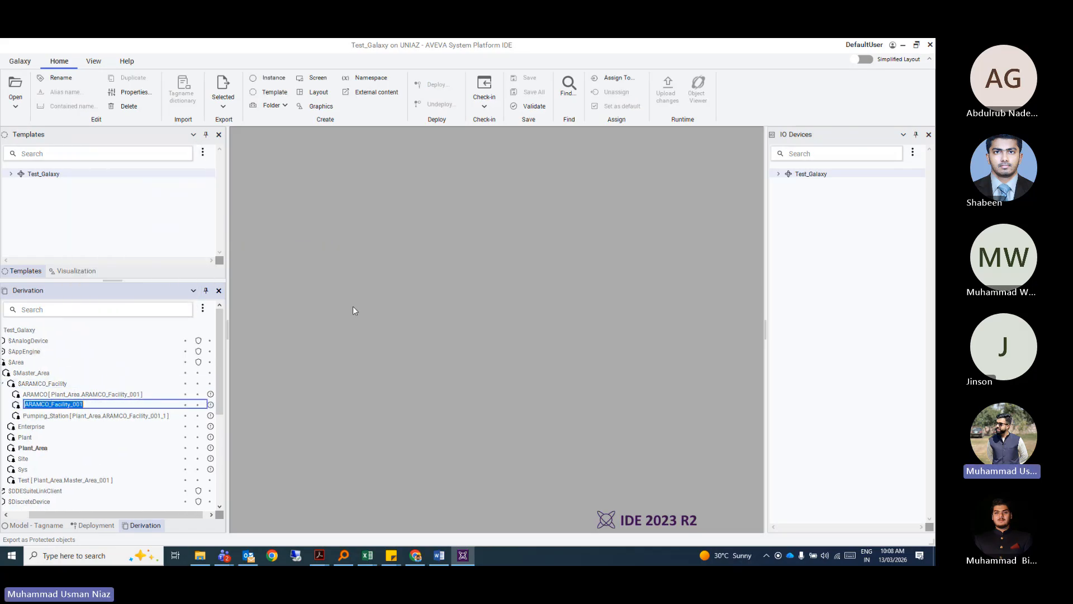
text(Filtration_)
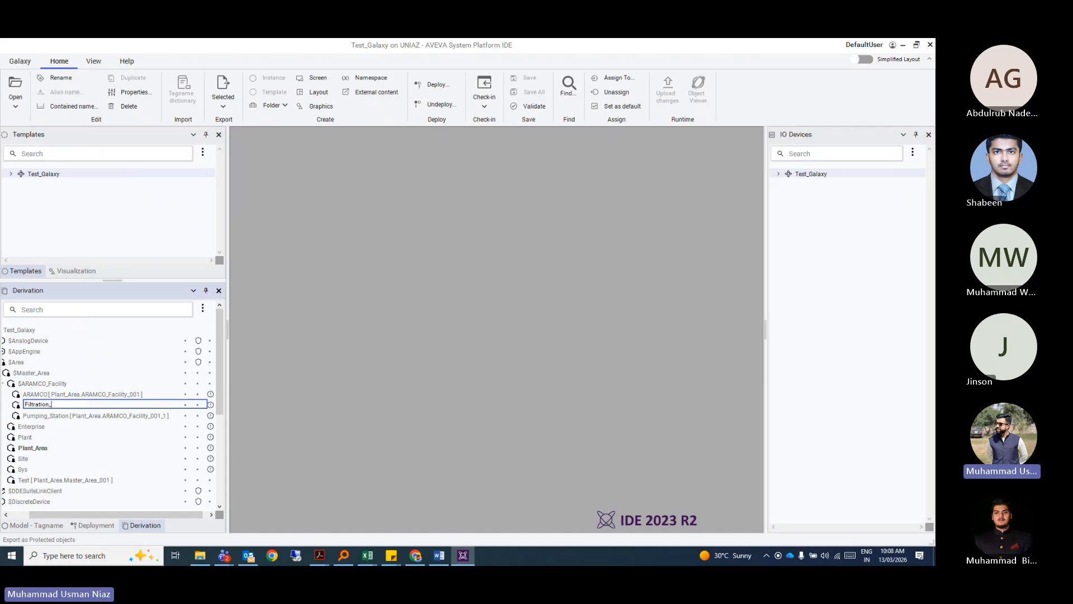
text(Station)
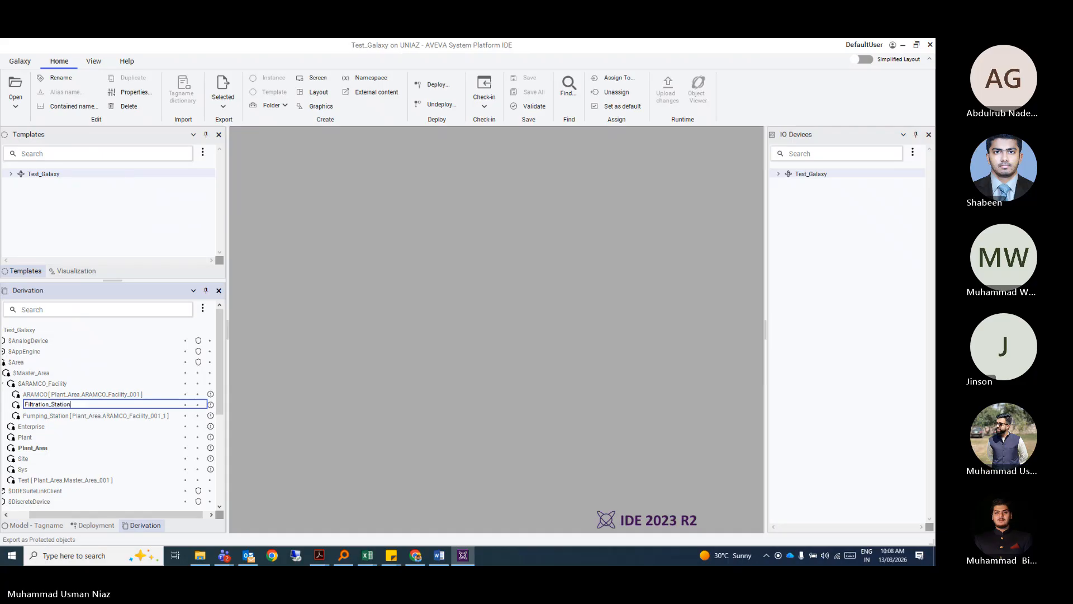
key(Return)
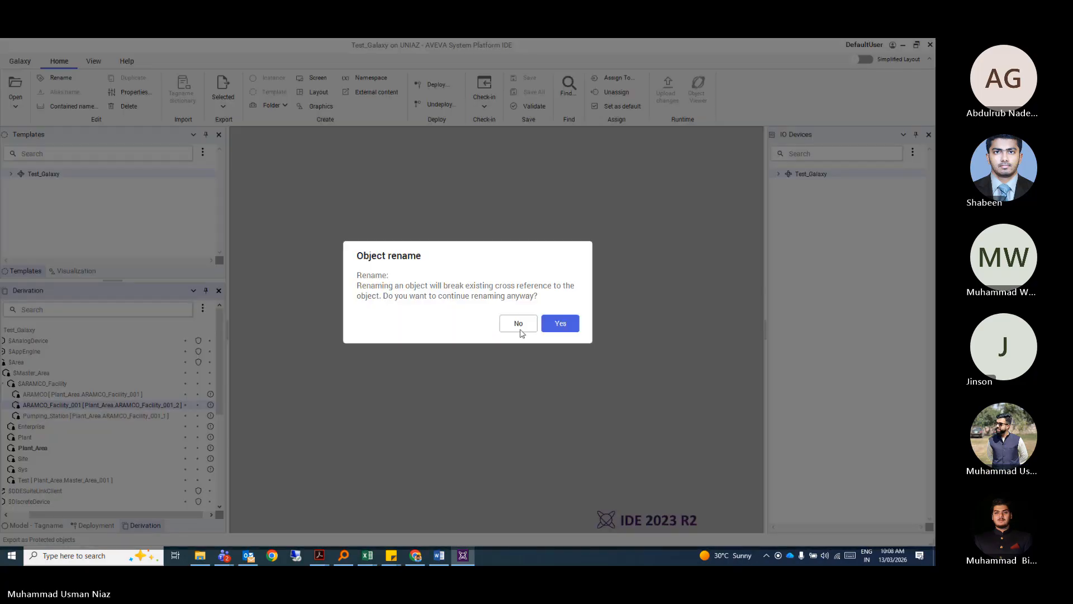
click(572, 329)
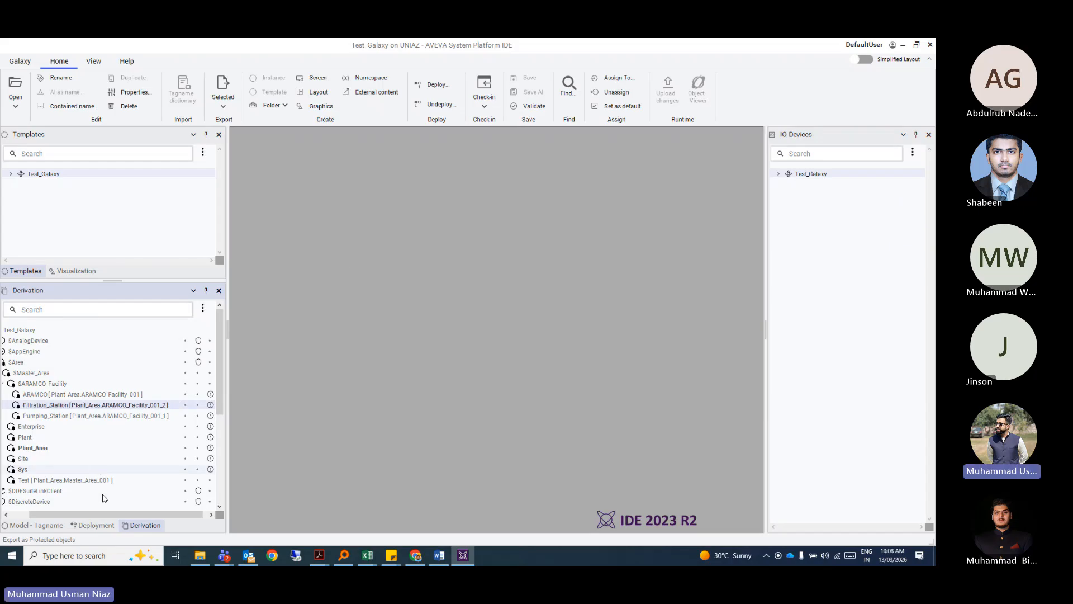
click(63, 394)
click(48, 530)
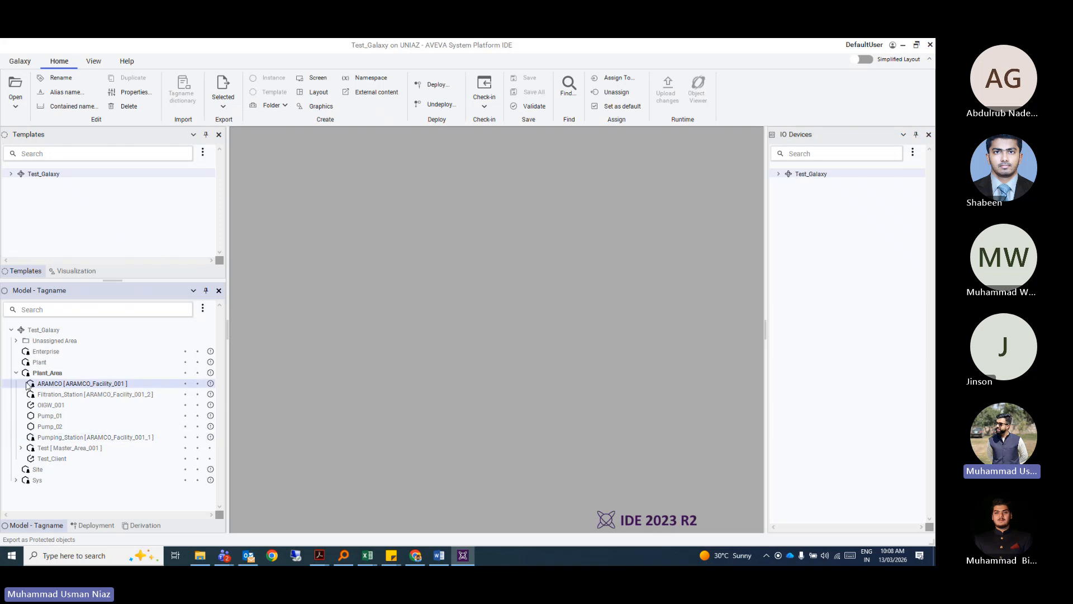
key(Left)
key(Left)
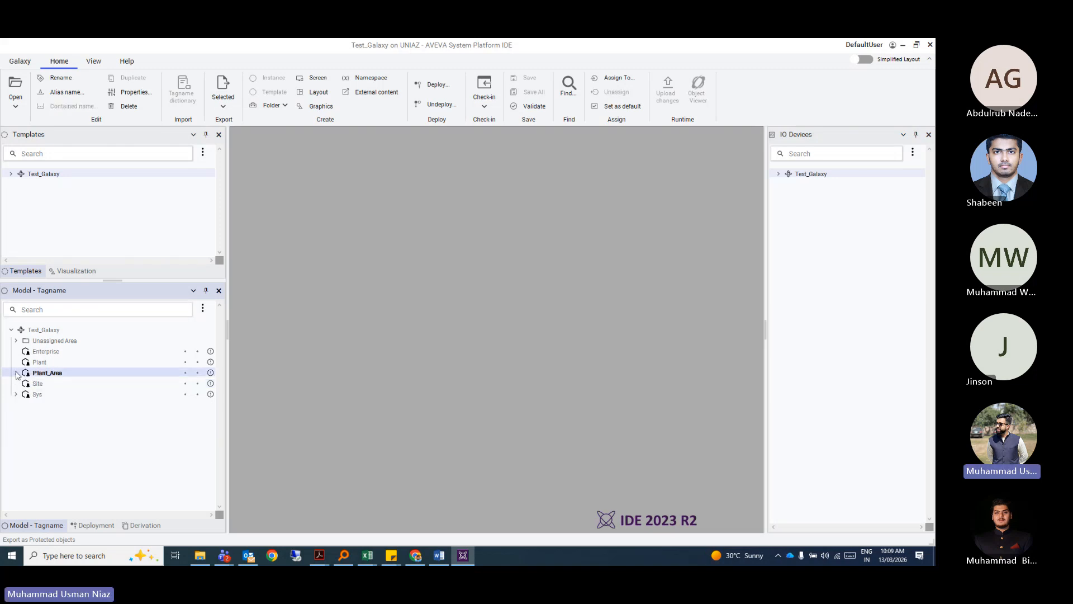
key(Right)
click(63, 384)
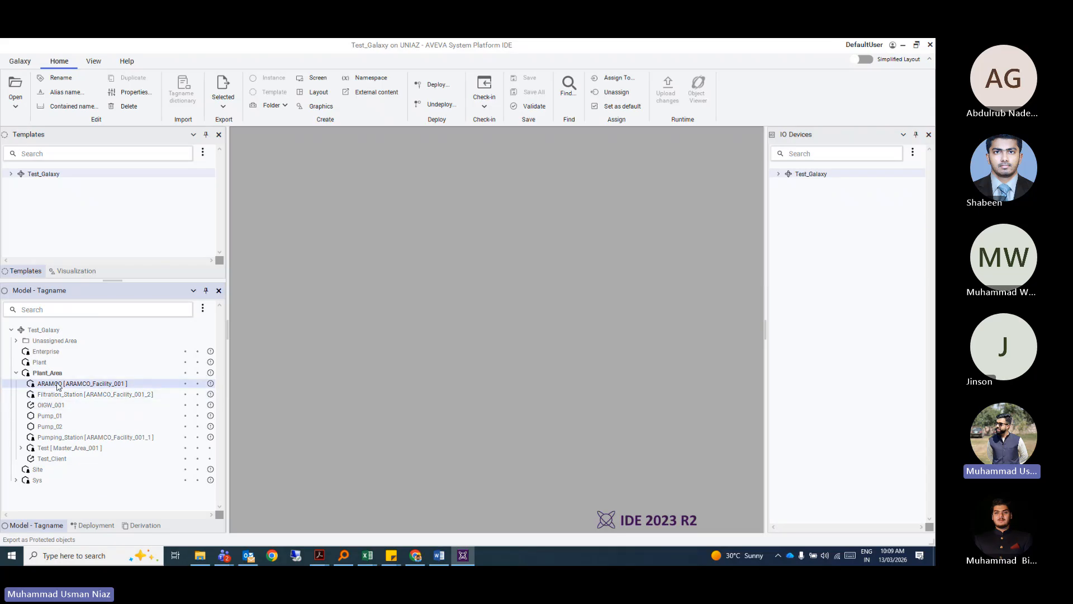
Unassign ARAMCO from its parent area and move Filtration_Station and Pumping_Station into it.
right_click(58, 385)
click(115, 264)
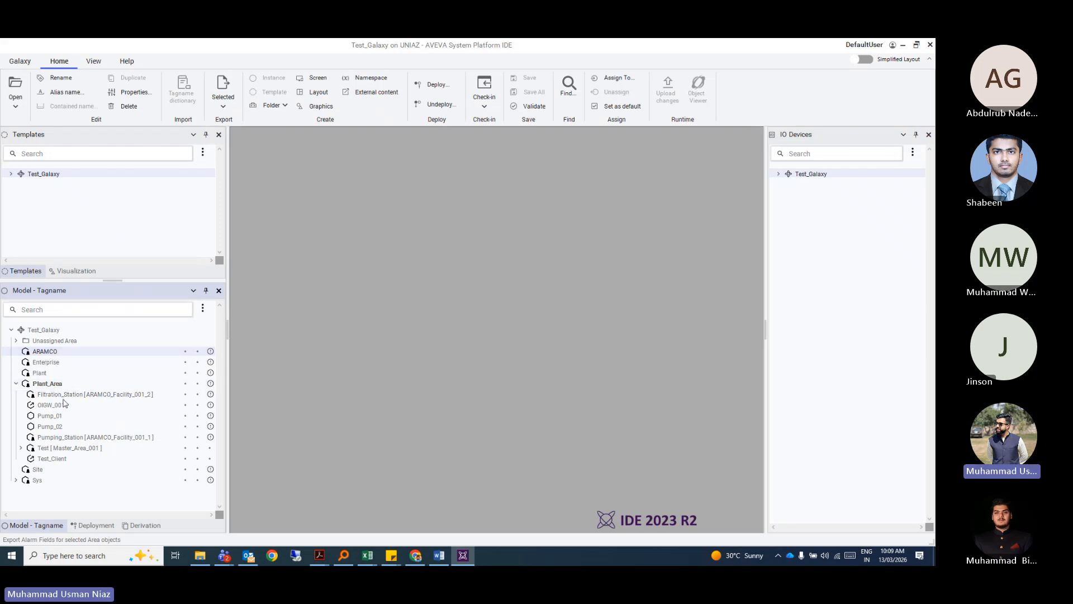
drag(66, 398, 49, 356)
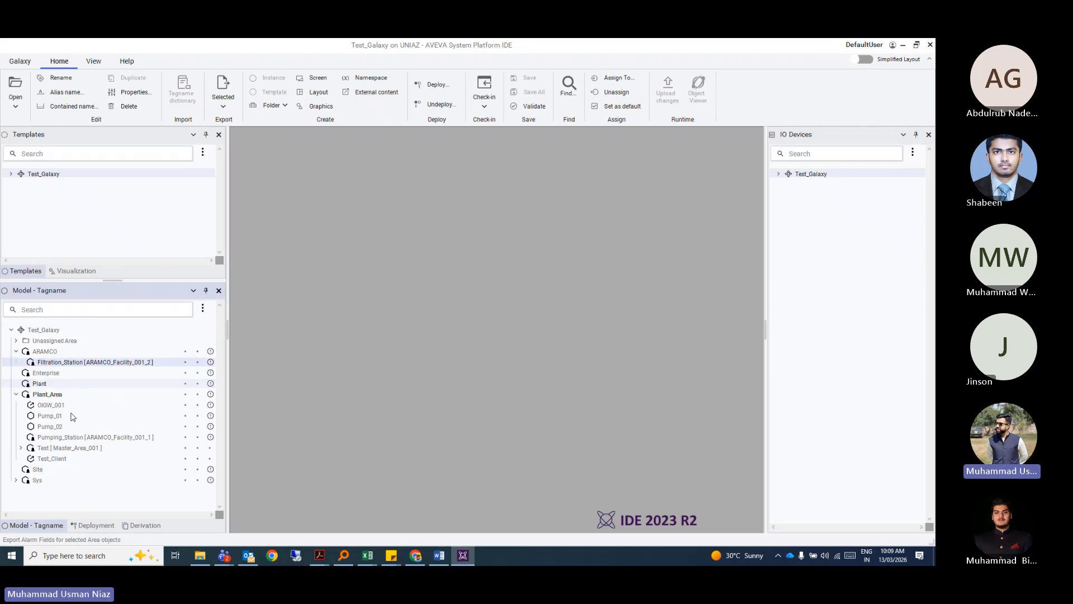
drag(52, 435, 49, 367)
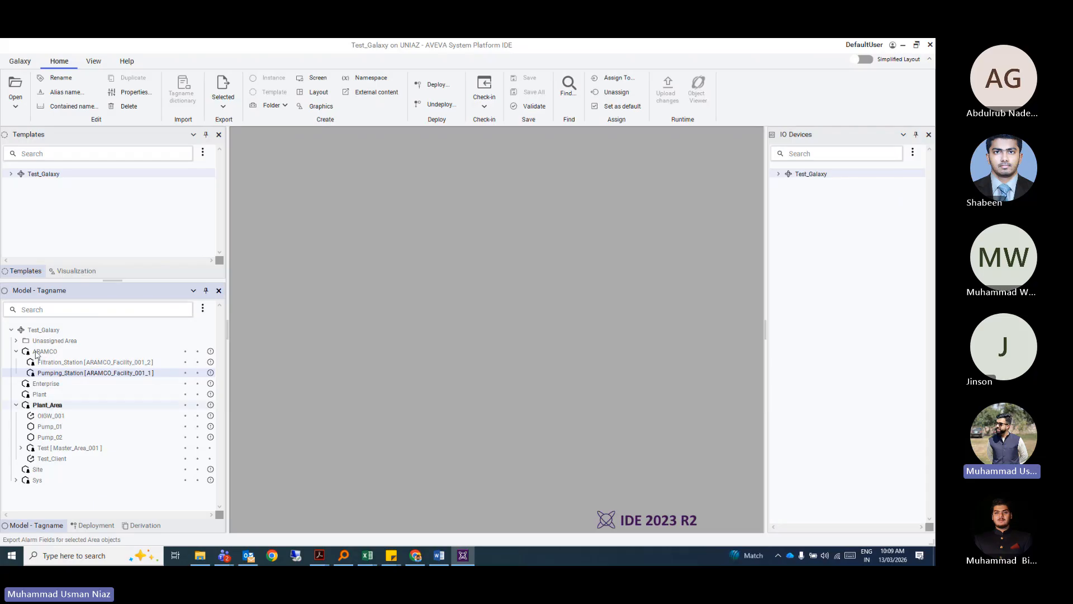
Place Pump_01 under Filtration_Station and Pump_02 under Pumping_Station, then collapse Plant_Area.
click(63, 364)
drag(54, 431, 84, 363)
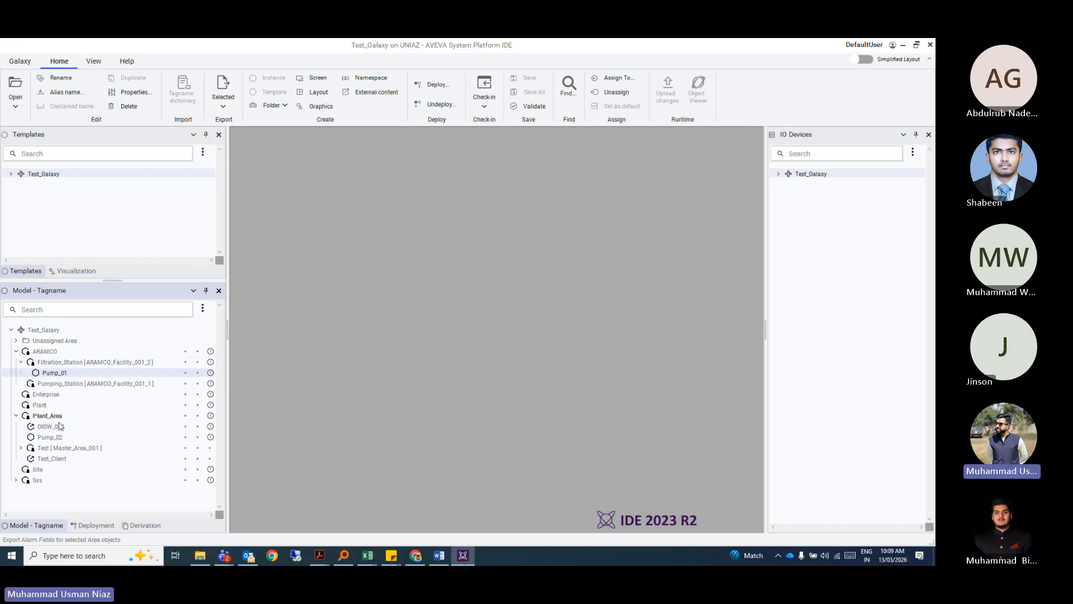
click(48, 438)
drag(48, 438, 85, 387)
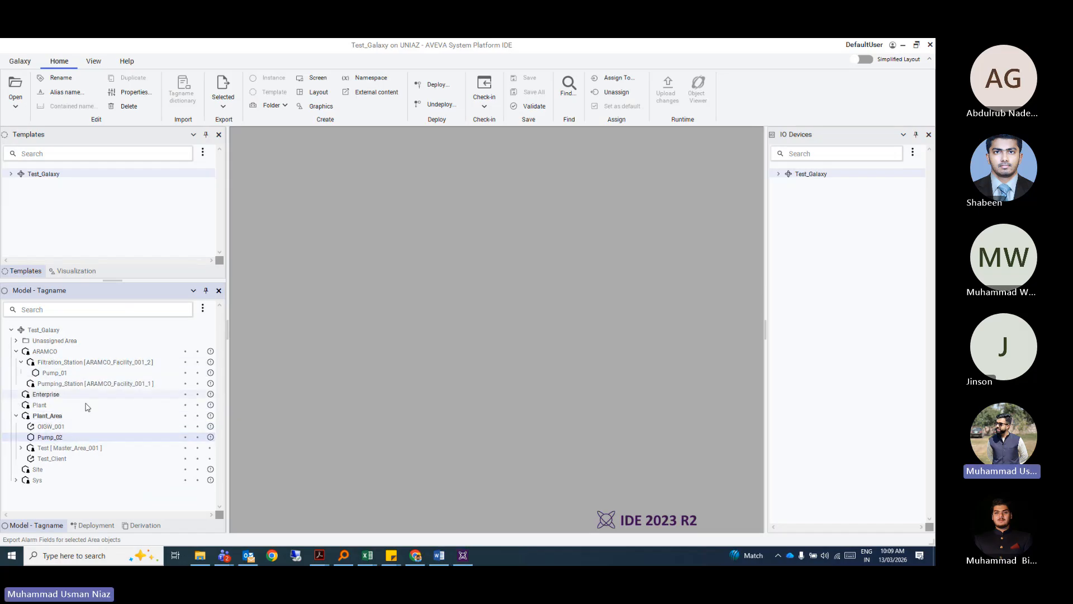
double_click(84, 429)
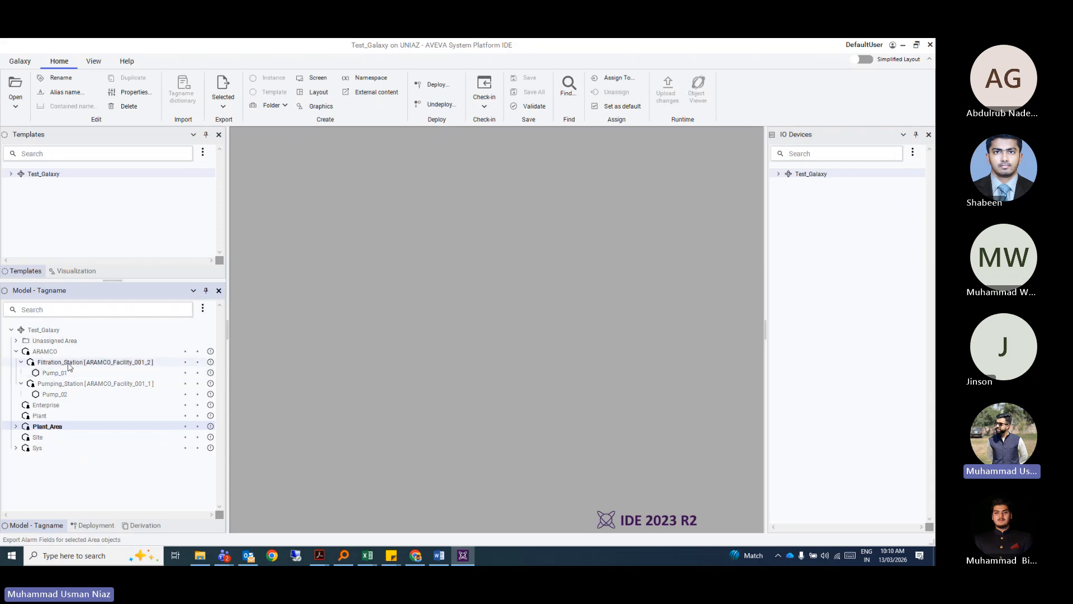
Check the new ARAMCO hierarchy by selecting ARAMCO, both pumps and both stations.
click(45, 352)
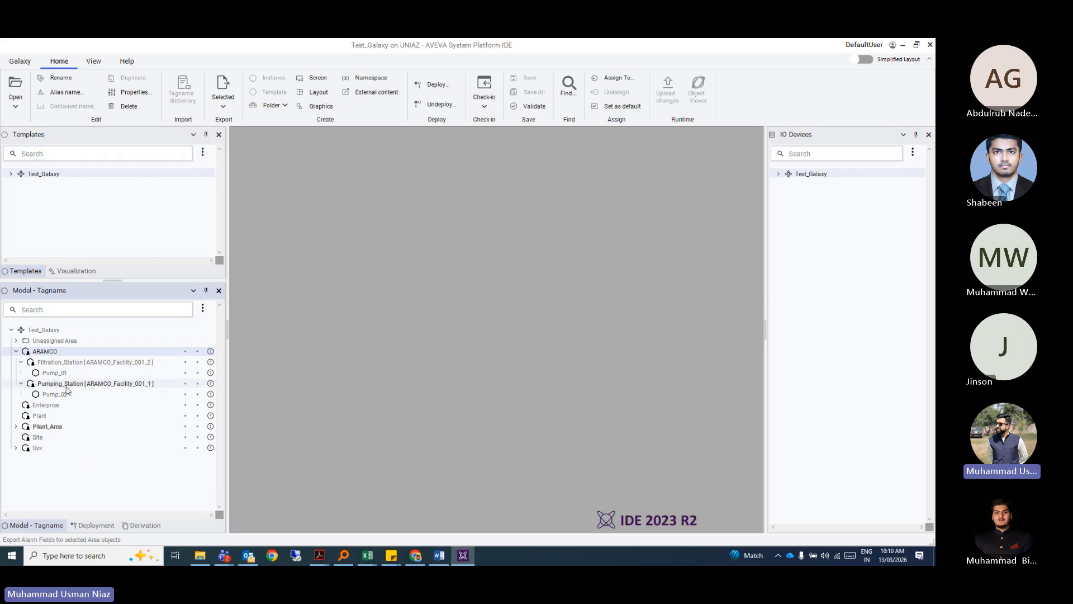
click(63, 374)
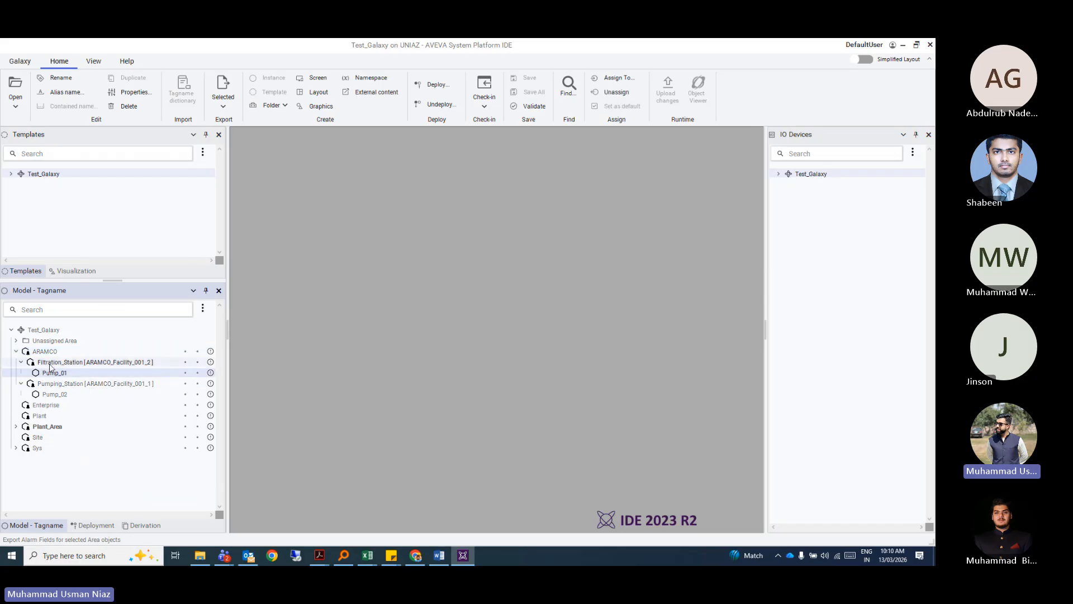
click(63, 394)
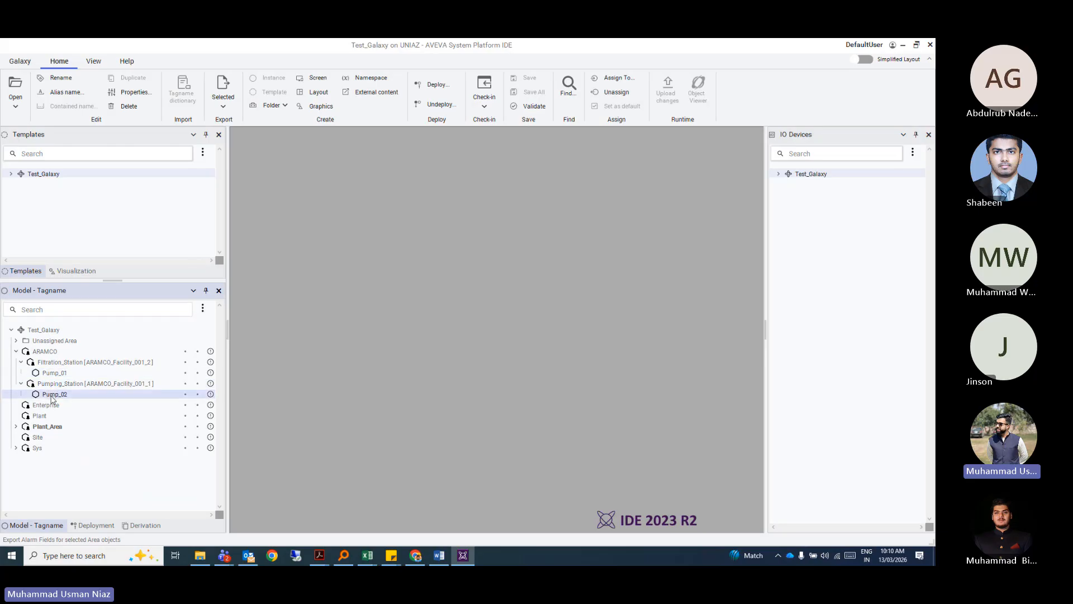
click(65, 385)
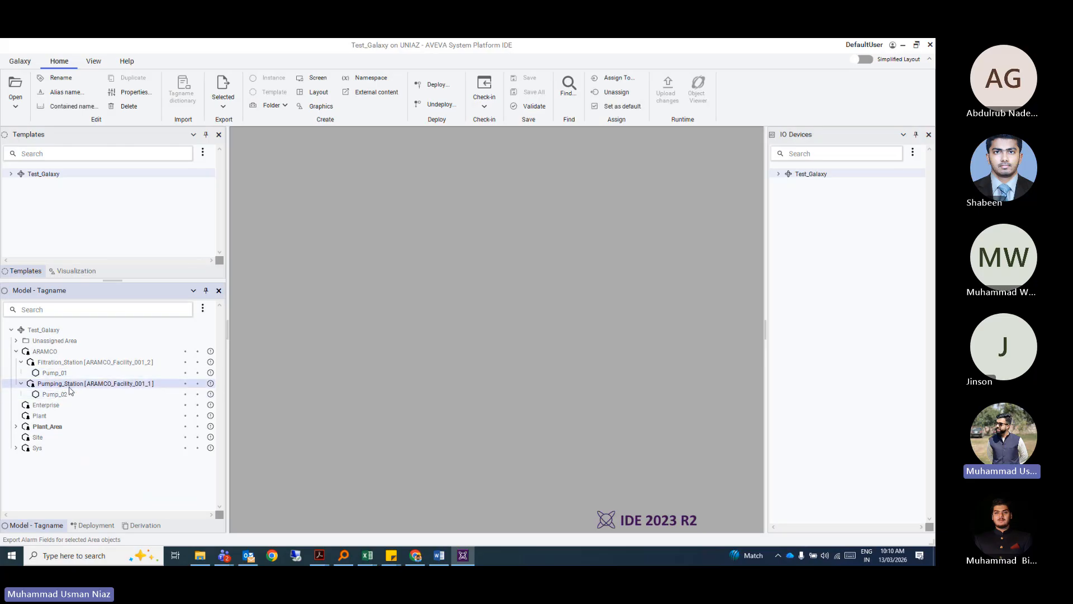
mouse_move(211, 388)
click(72, 364)
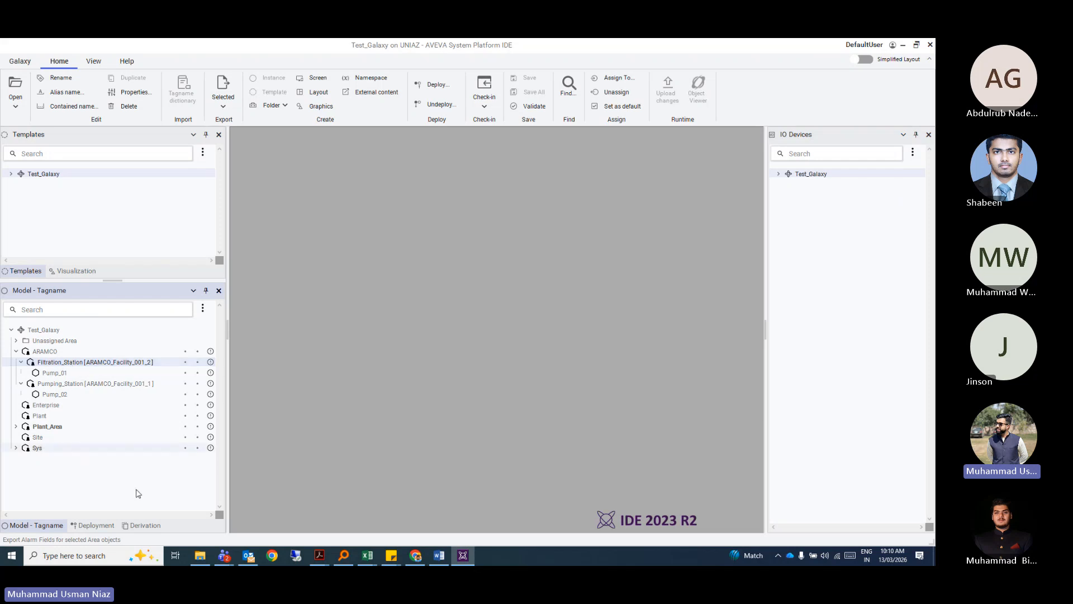
Switch to the Derivation view, collapse $Area and $UserDefined, and expand $WinPlatform.
click(134, 526)
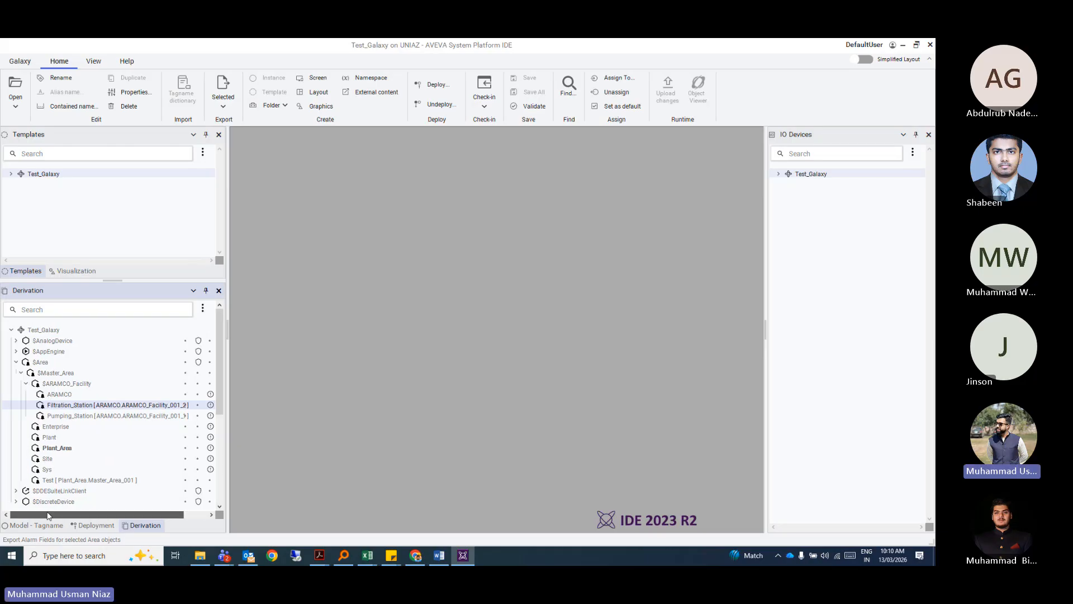
click(16, 362)
scroll(16, 368, down, 2)
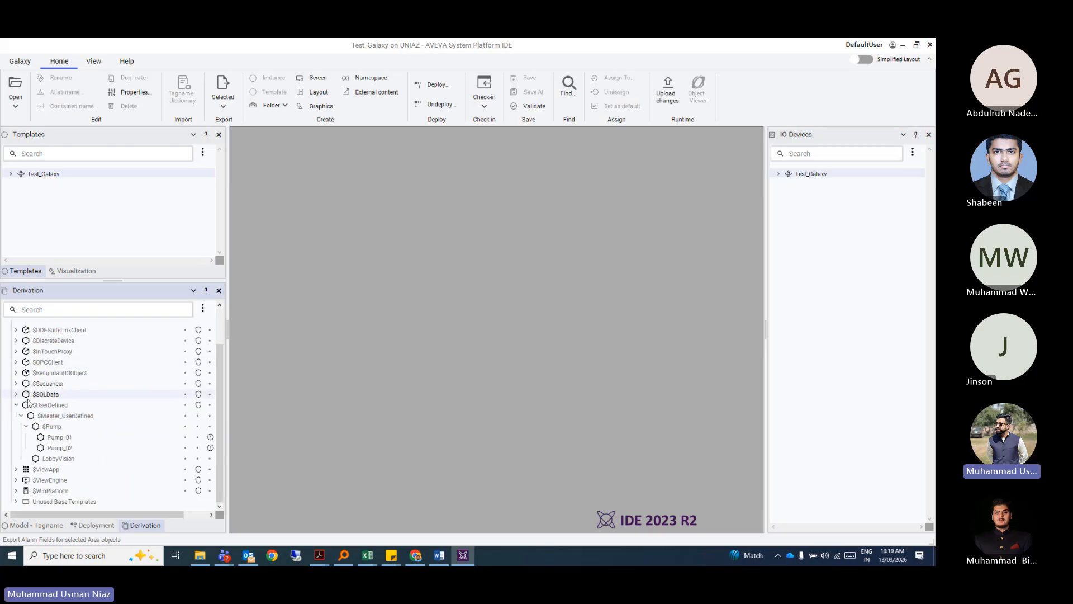
click(16, 406)
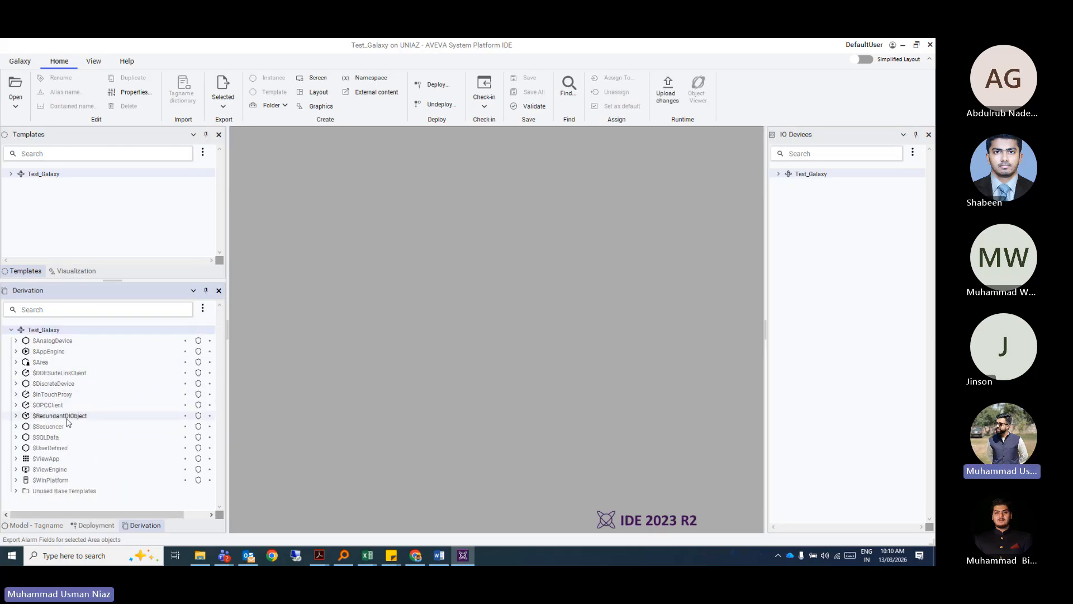
click(16, 480)
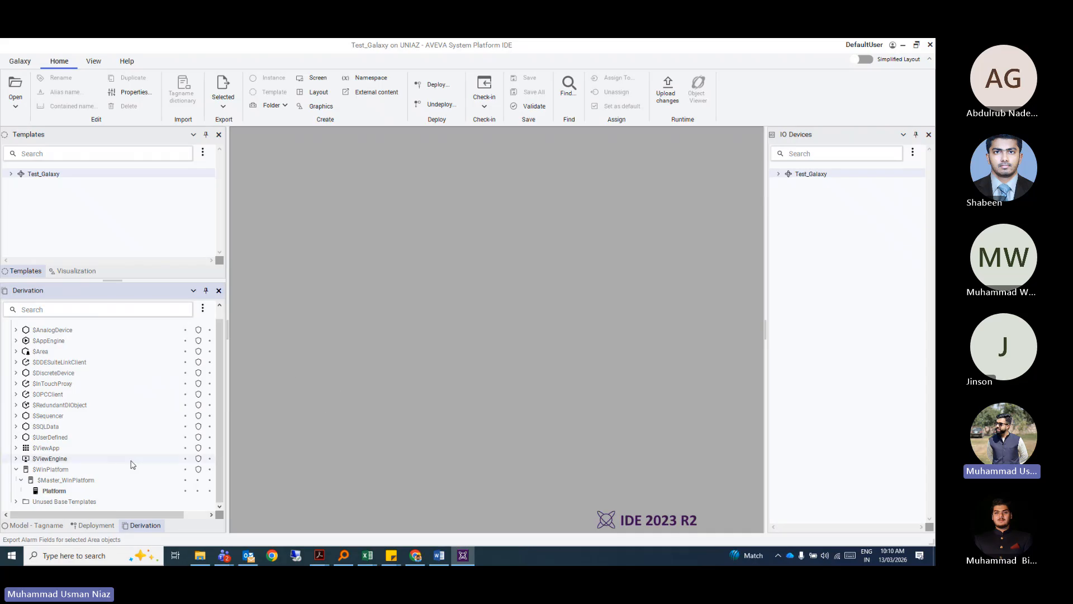
click(22, 481)
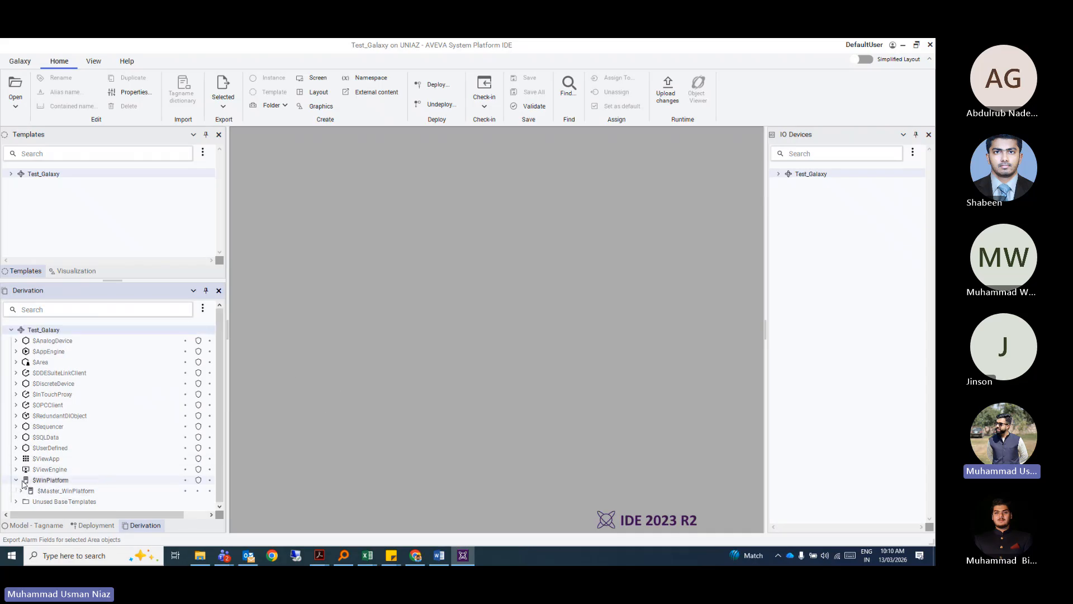
Create a new $WinPlatform instance named AppSrv_01.
right_click(46, 480)
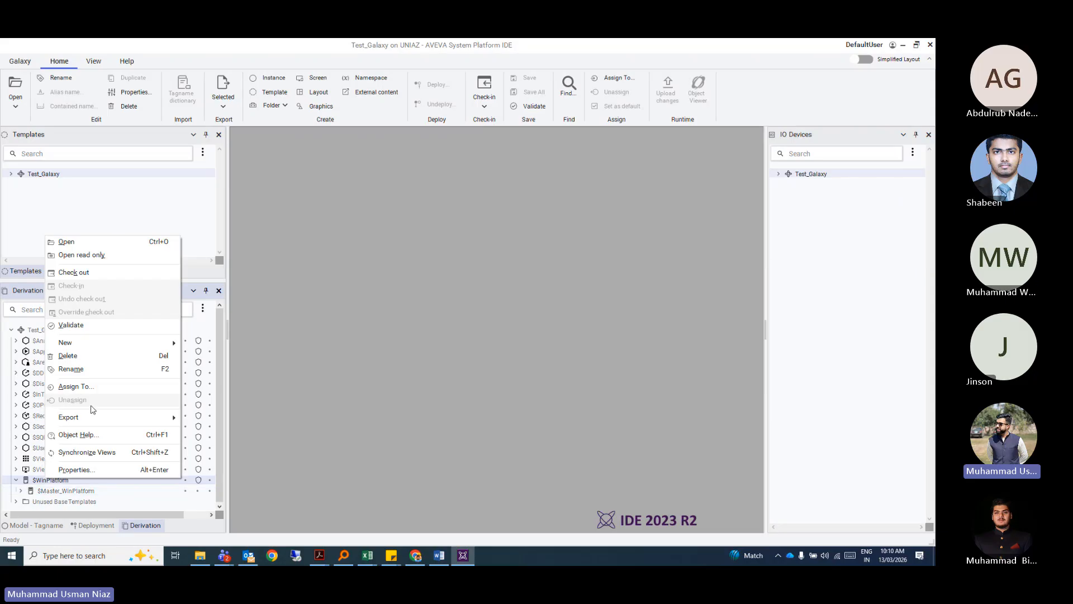
mouse_move(101, 343)
click(201, 347)
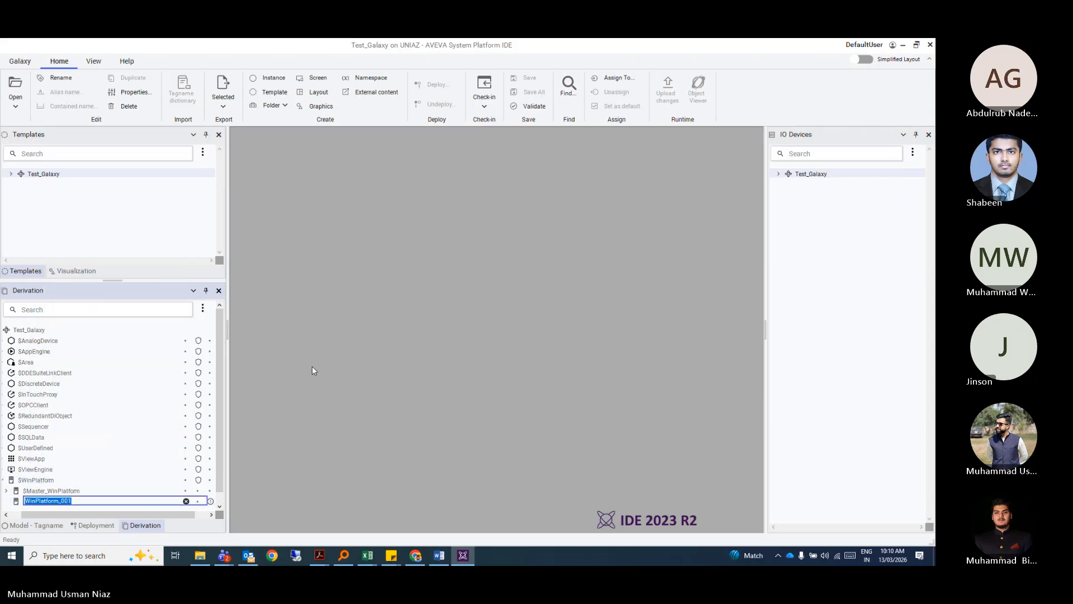
text(AppSrv_01)
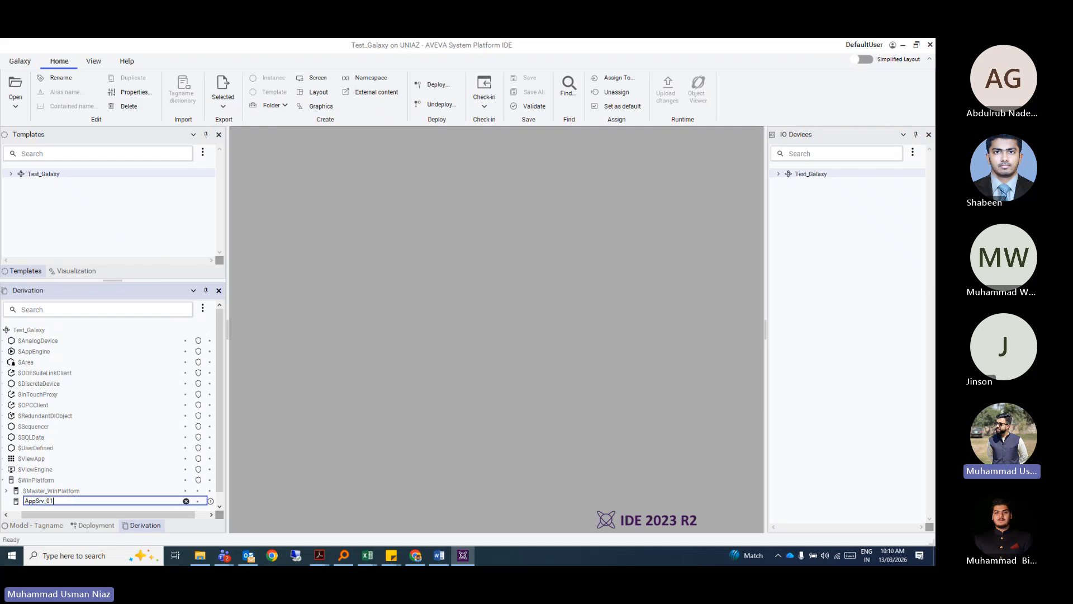
key(Return)
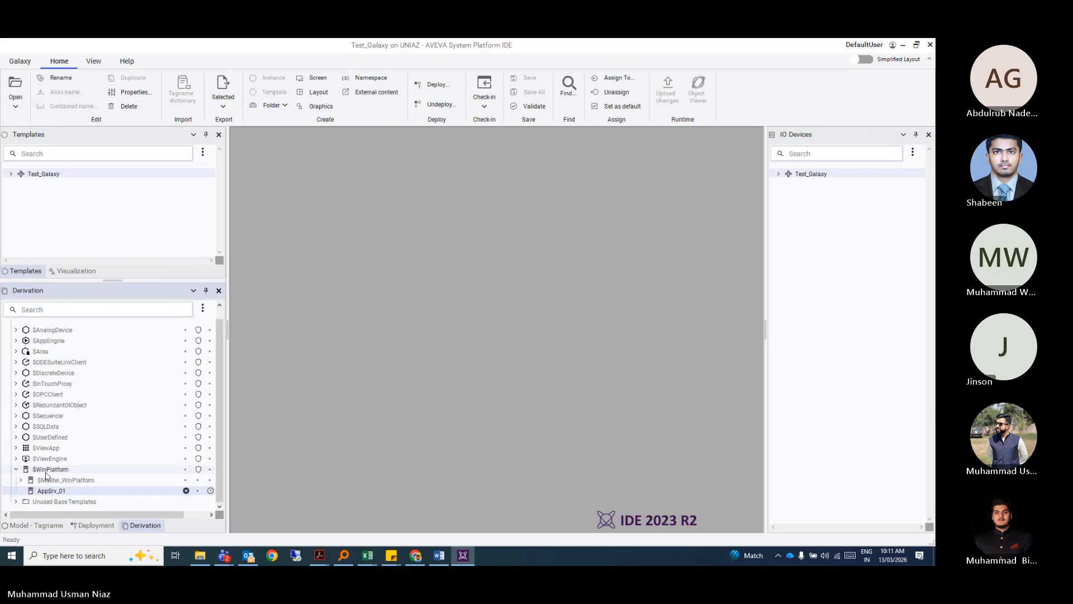
Create a second $WinPlatform instance named AppSrv_02.
right_click(47, 470)
mouse_move(177, 340)
click(220, 337)
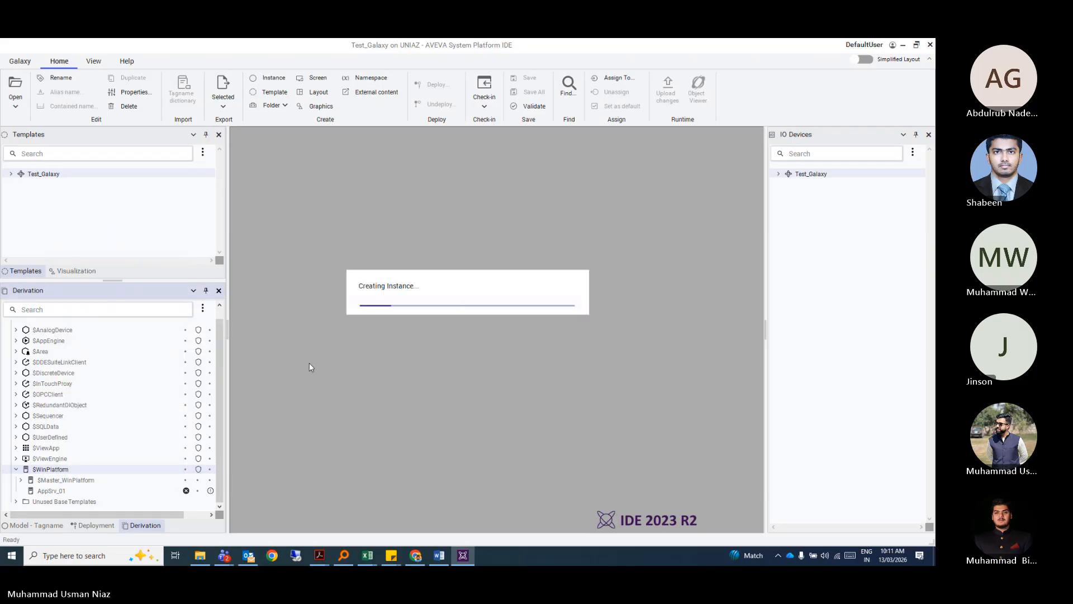
text(AppSrv)
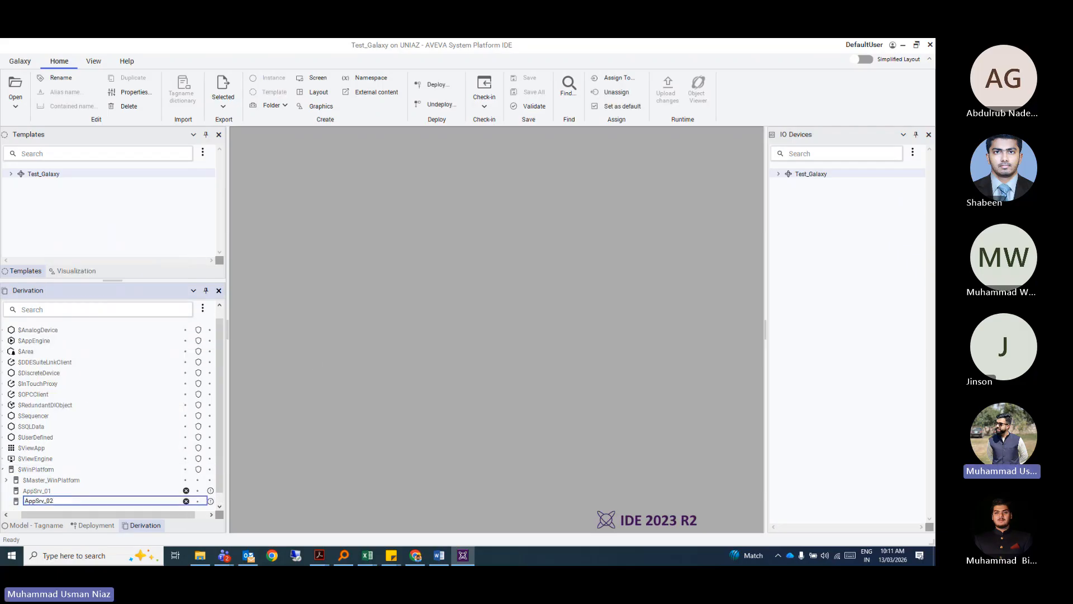
text(_02)
key(Return)
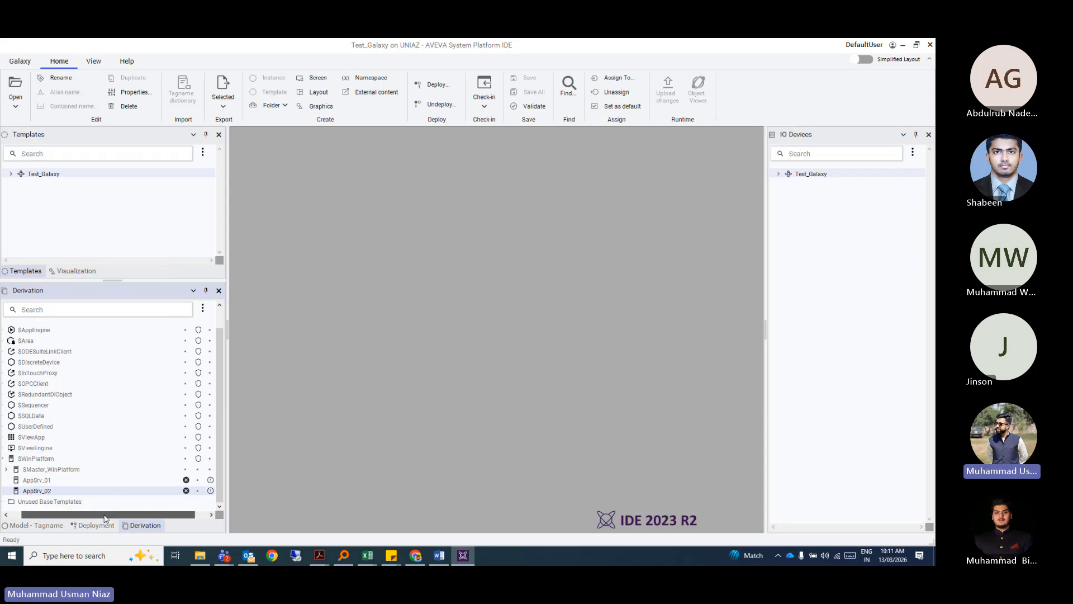
Expand the $ViewEngine template branch and select AppSrv_01.
drag(104, 518, 92, 518)
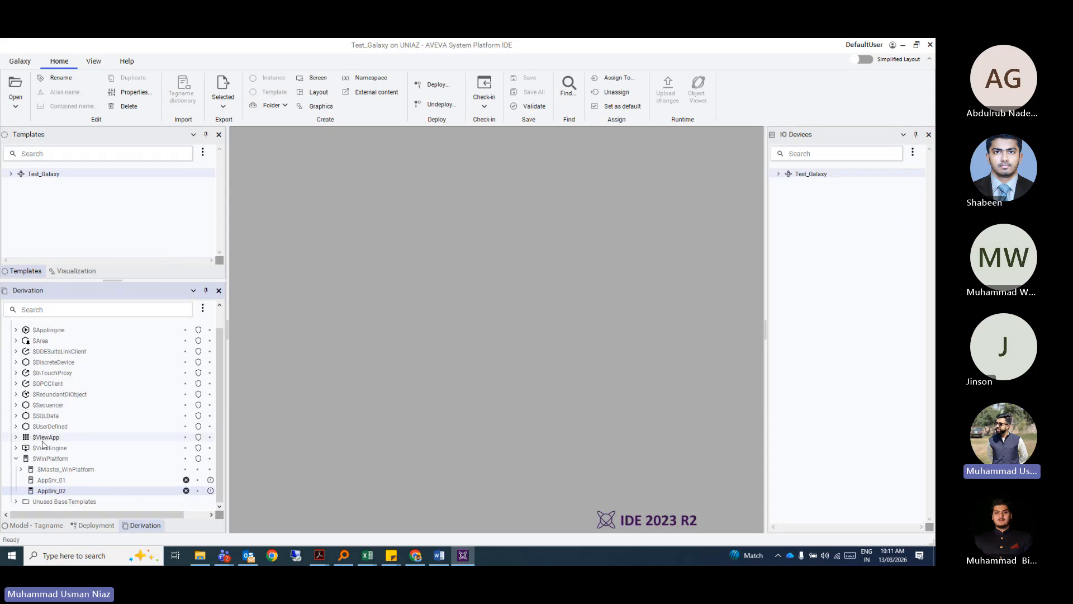
click(16, 447)
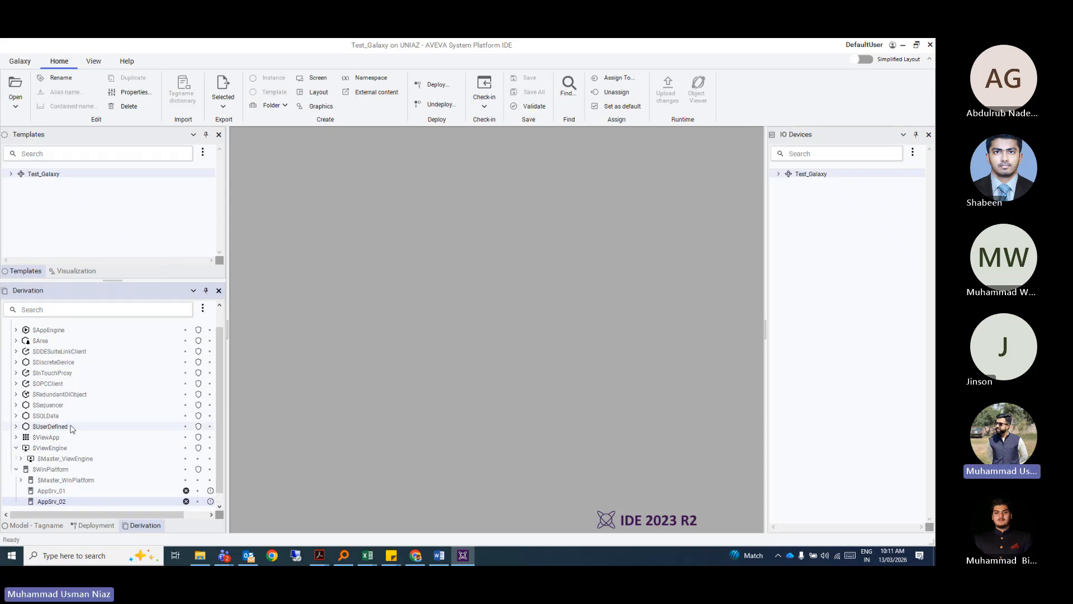
scroll(70, 427, down, 1)
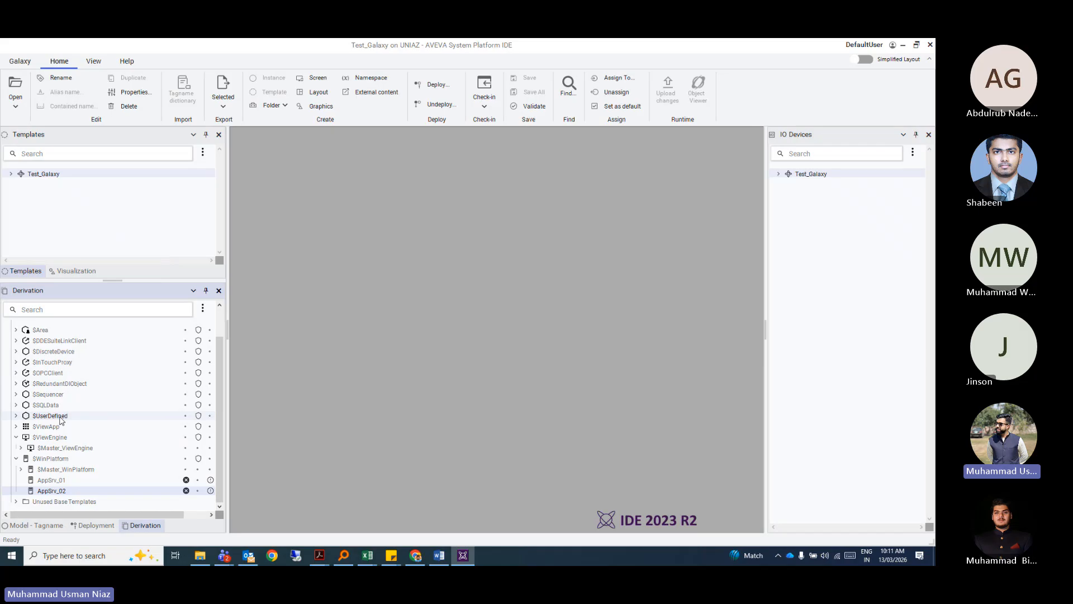
click(57, 482)
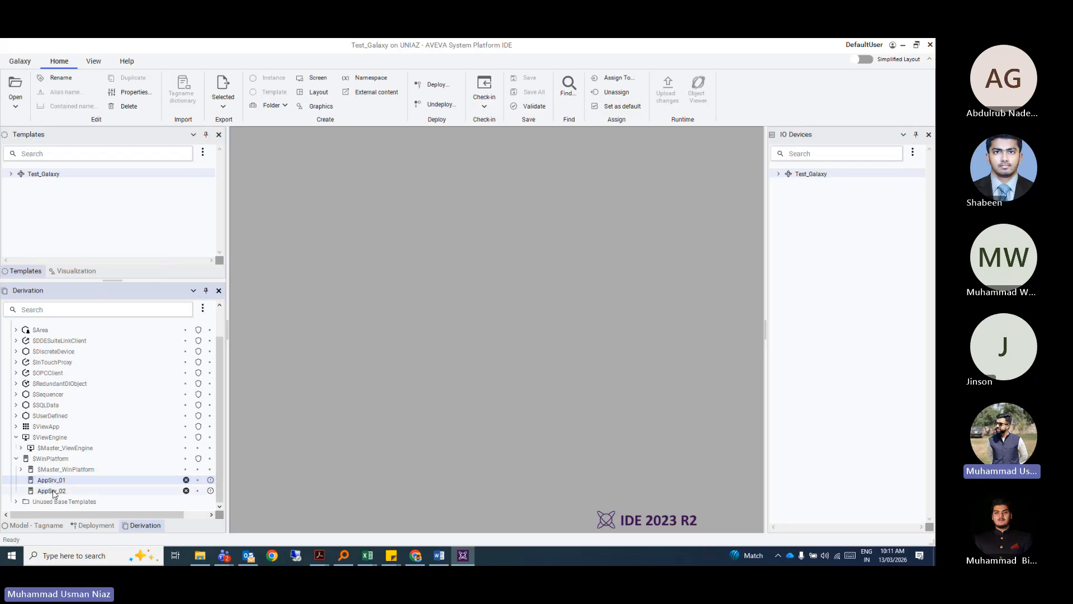
Create a new $ViewEngine instance named AppEngine_01.
click(20, 448)
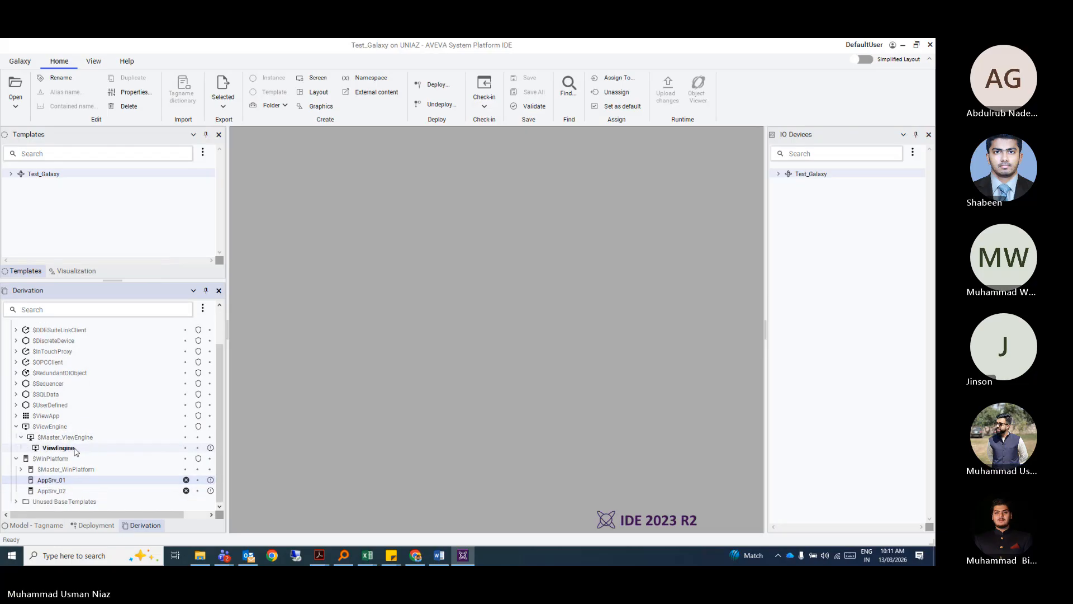
right_click(55, 426)
mouse_move(106, 295)
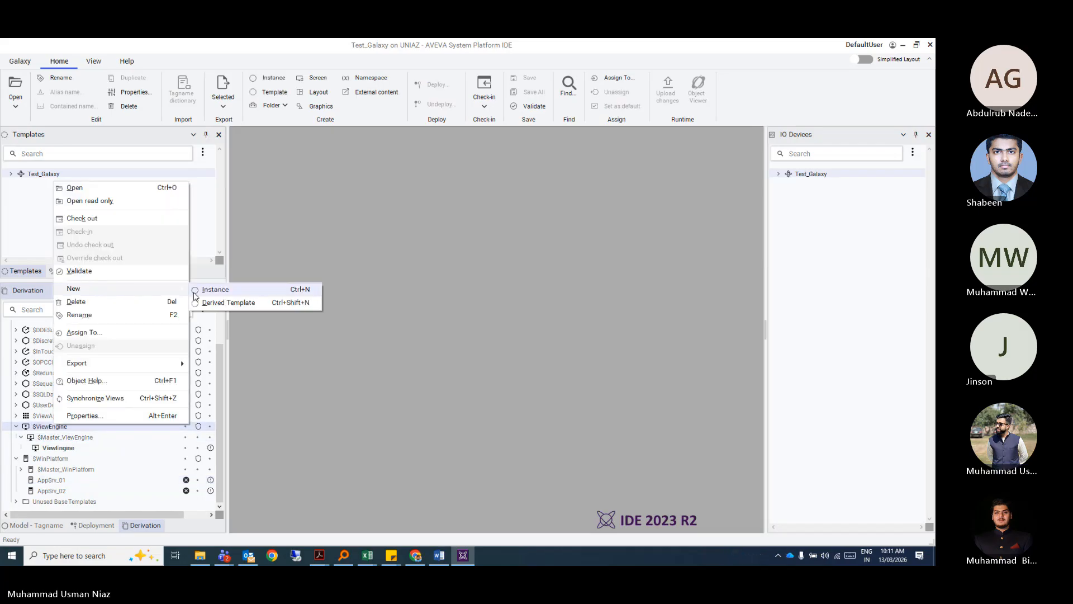
click(200, 291)
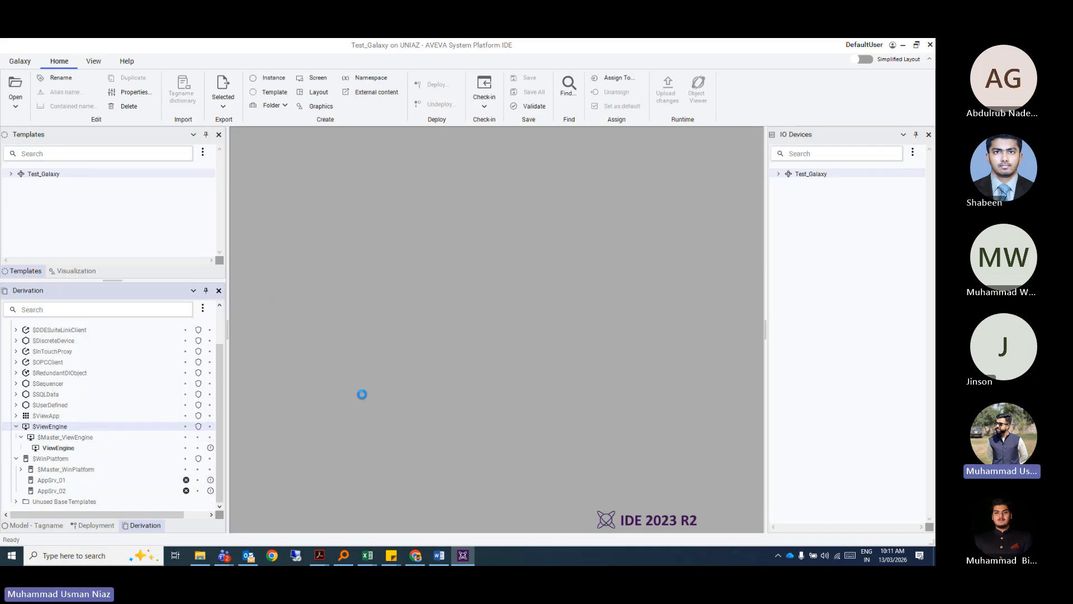
text(AppEngine_01)
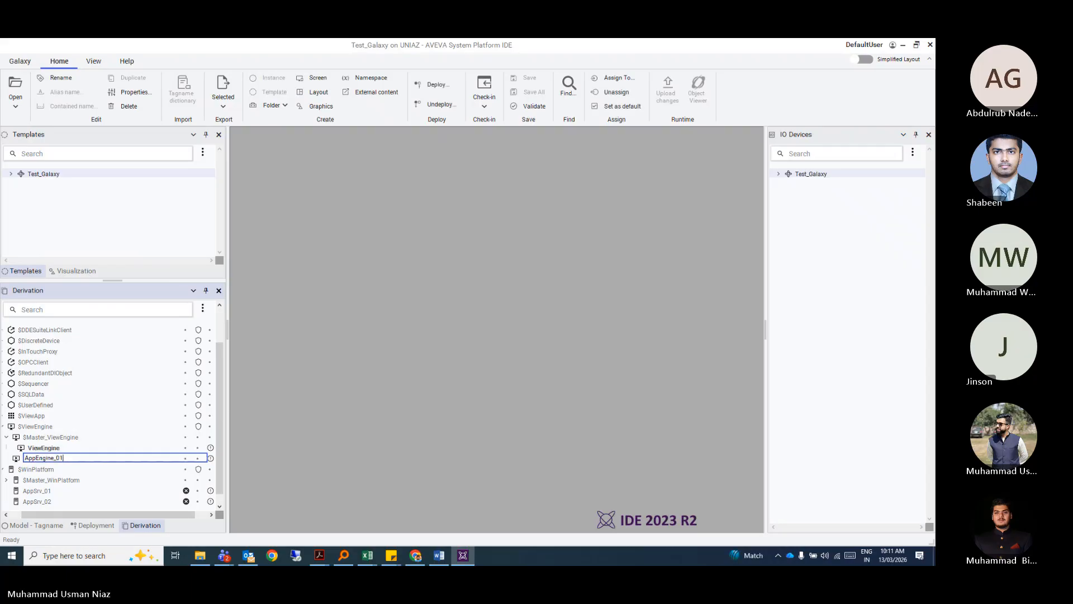
key(Return)
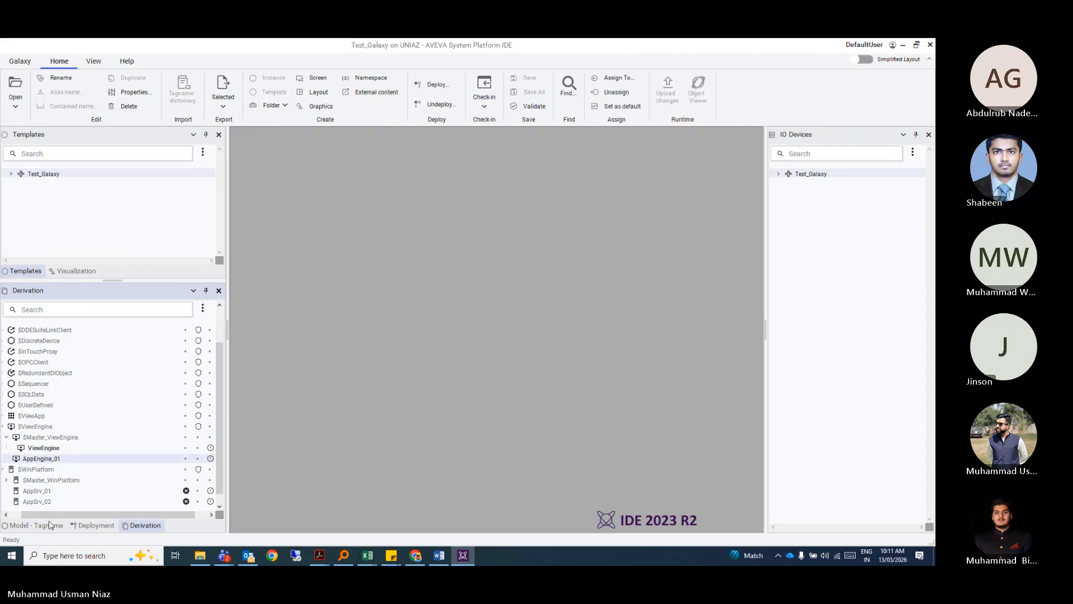
drag(59, 515, 49, 516)
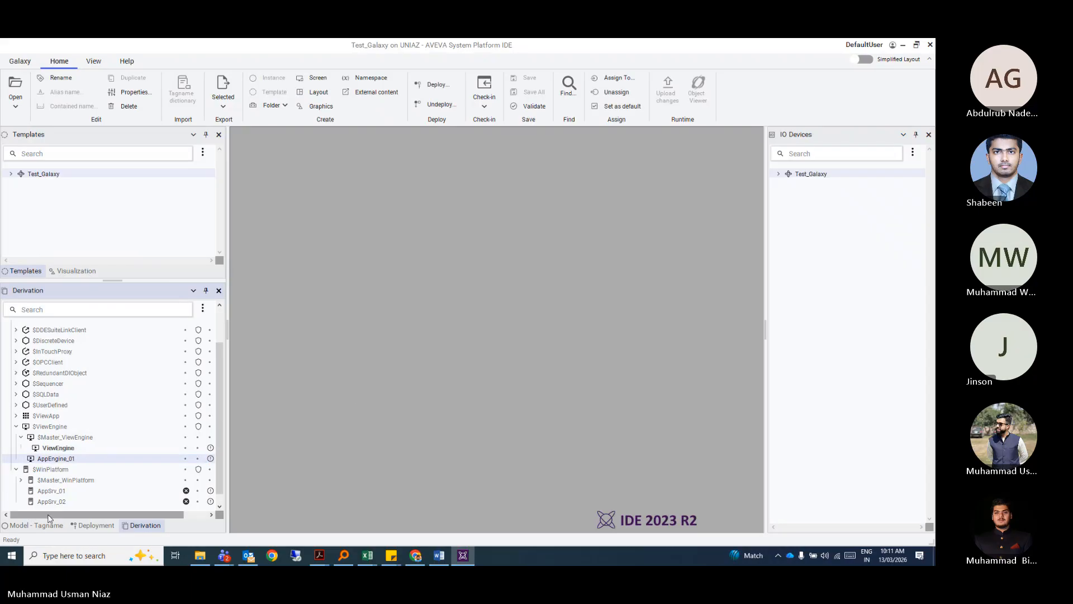
Create a second $ViewEngine instance named AppEngine_02 after a duplicate-name error, then show the Deployment view.
right_click(50, 426)
mouse_move(168, 297)
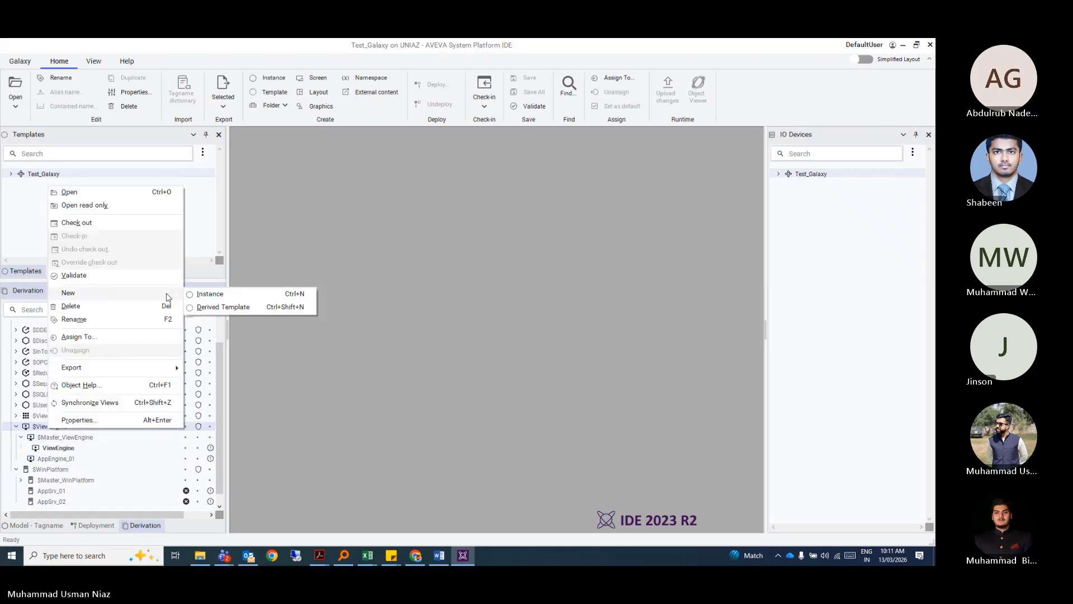
click(208, 294)
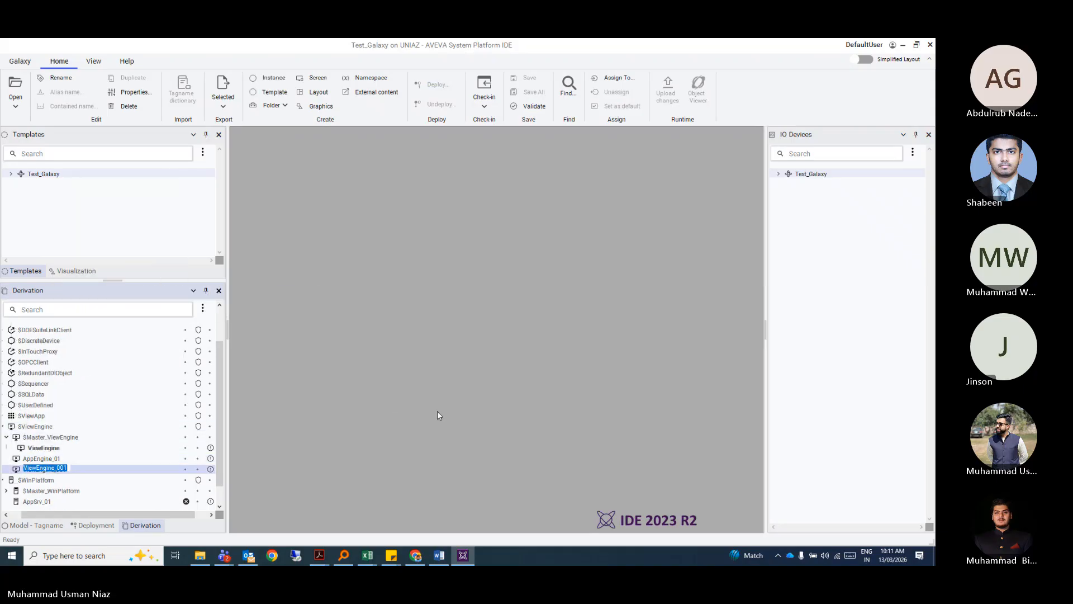
text(AppE)
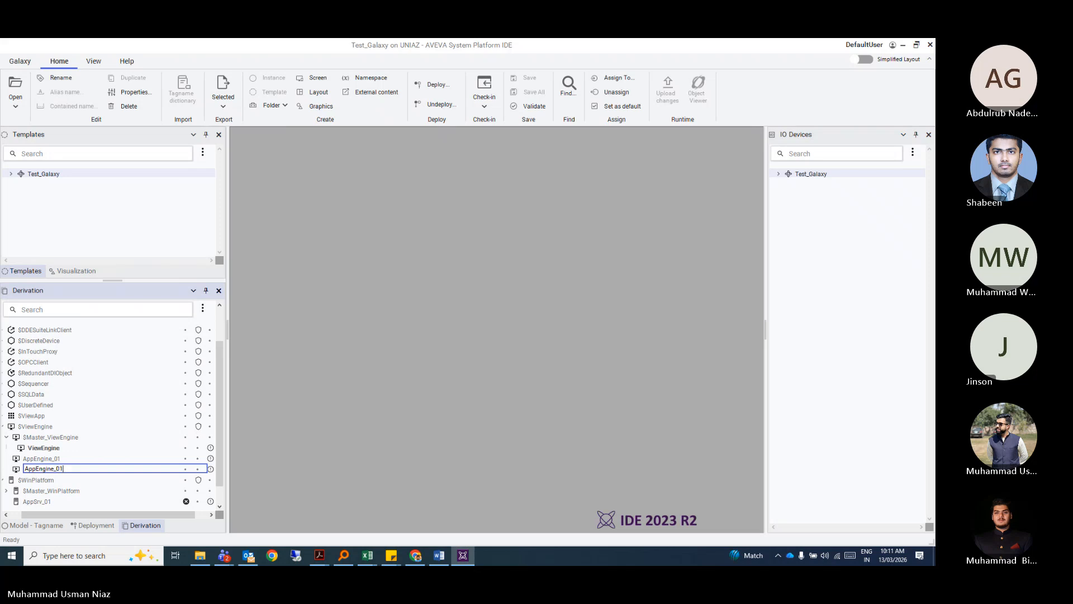
key(Return)
click(547, 319)
text(Ap)
key(Return)
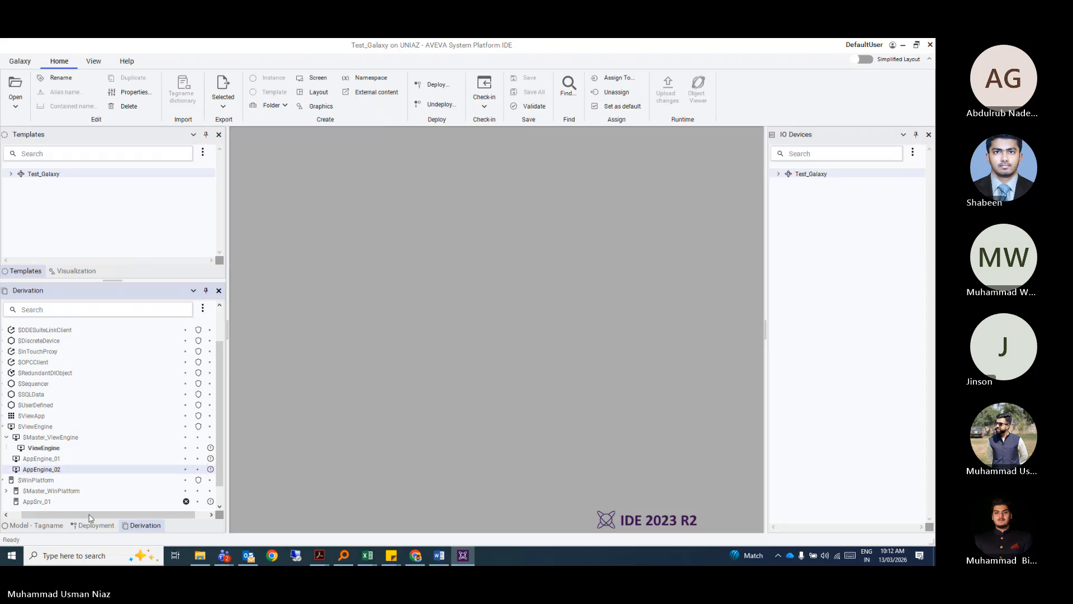
drag(89, 518, 76, 518)
scroll(39, 453, down, 1)
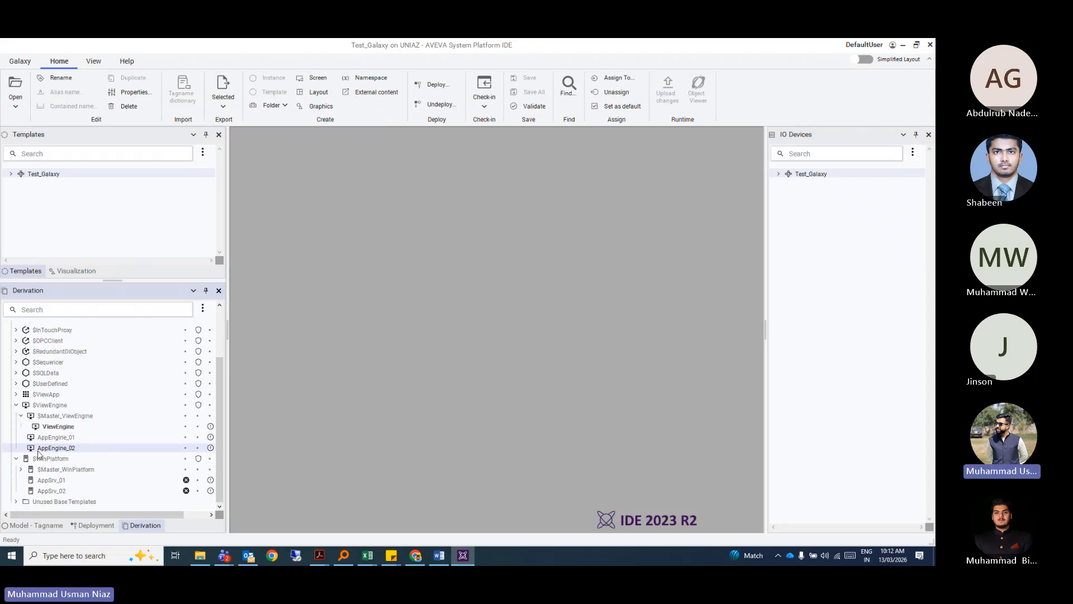
click(91, 525)
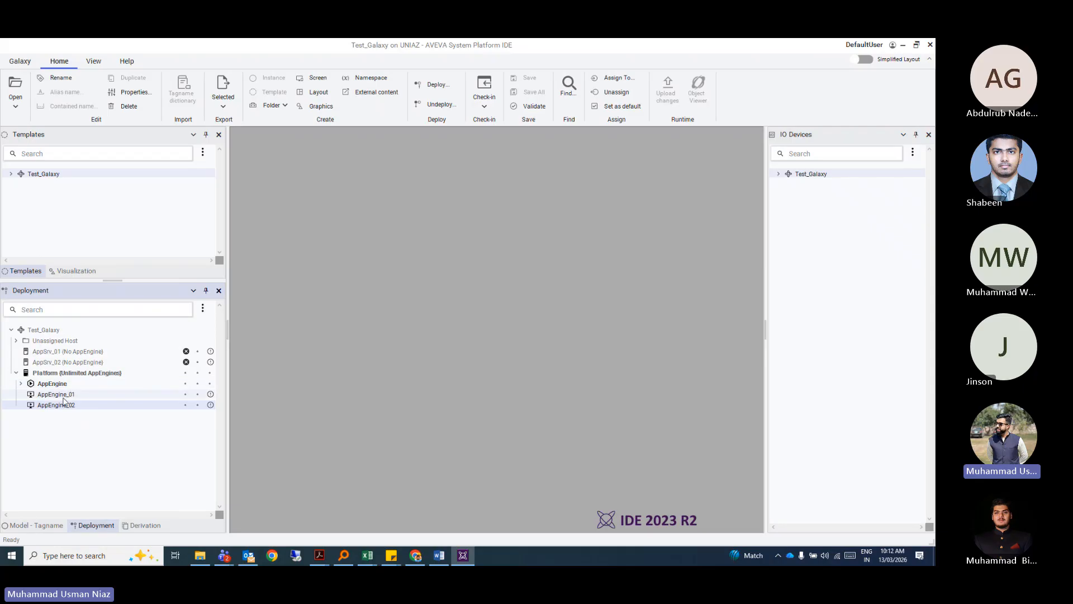
Host AppEngine_01 on AppSrv_01 and AppEngine_02 on AppSrv_02.
click(60, 352)
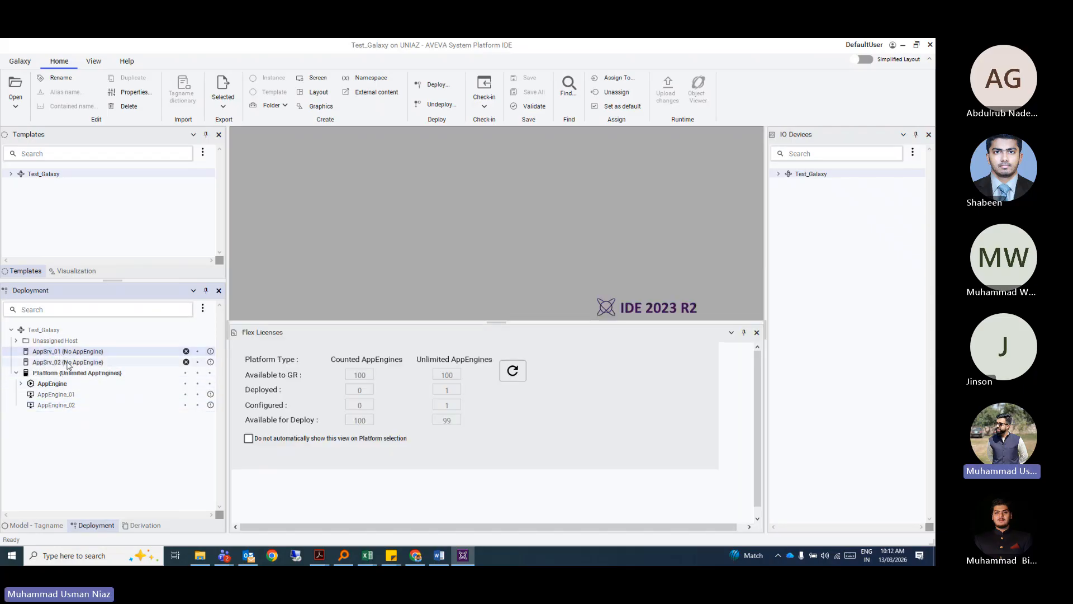
click(66, 362)
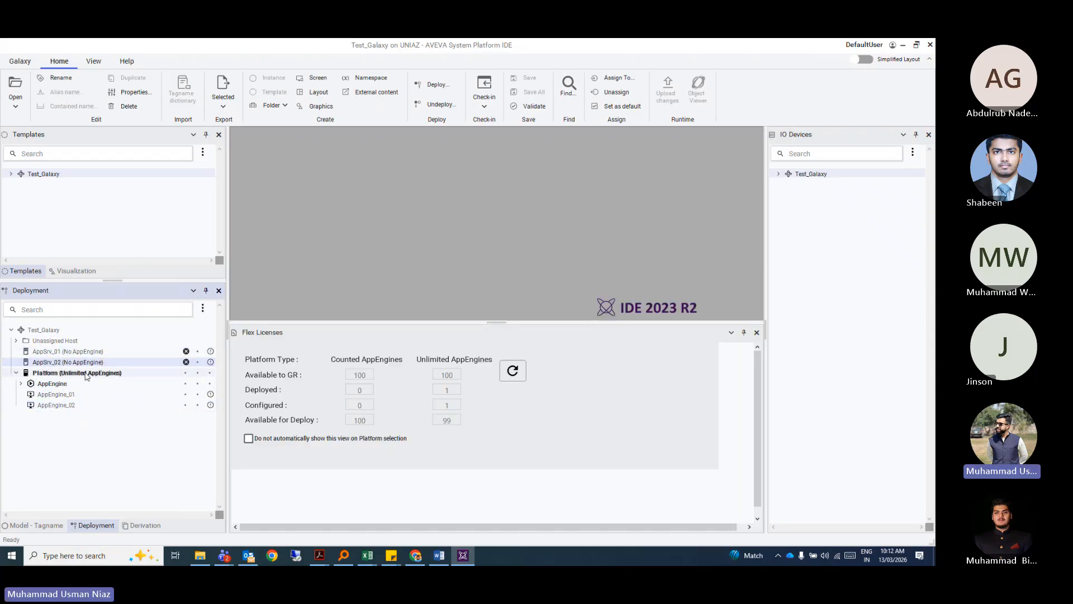
click(66, 395)
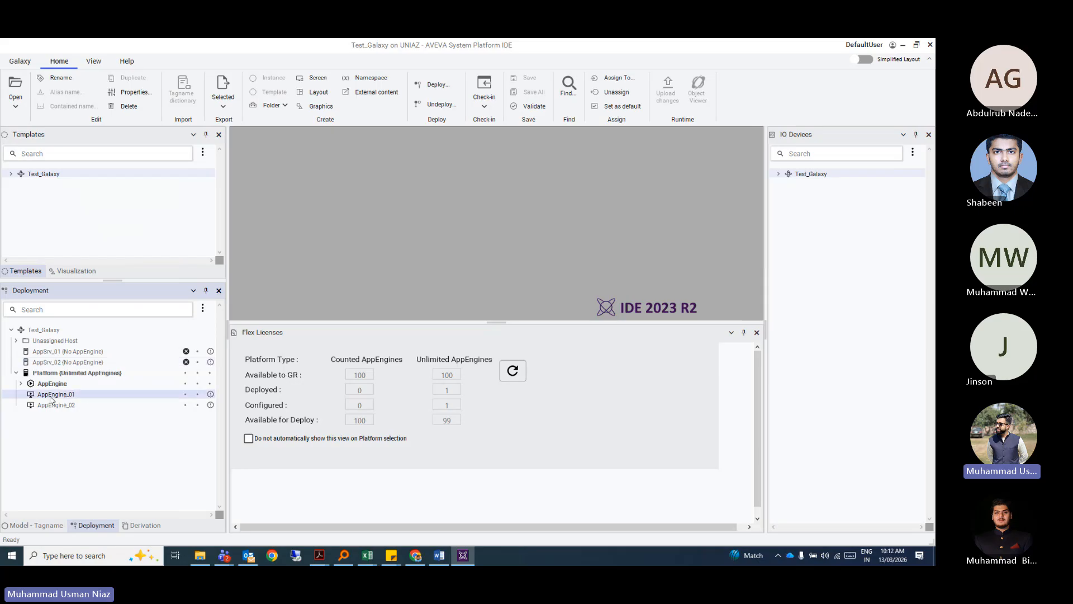
drag(52, 397, 63, 352)
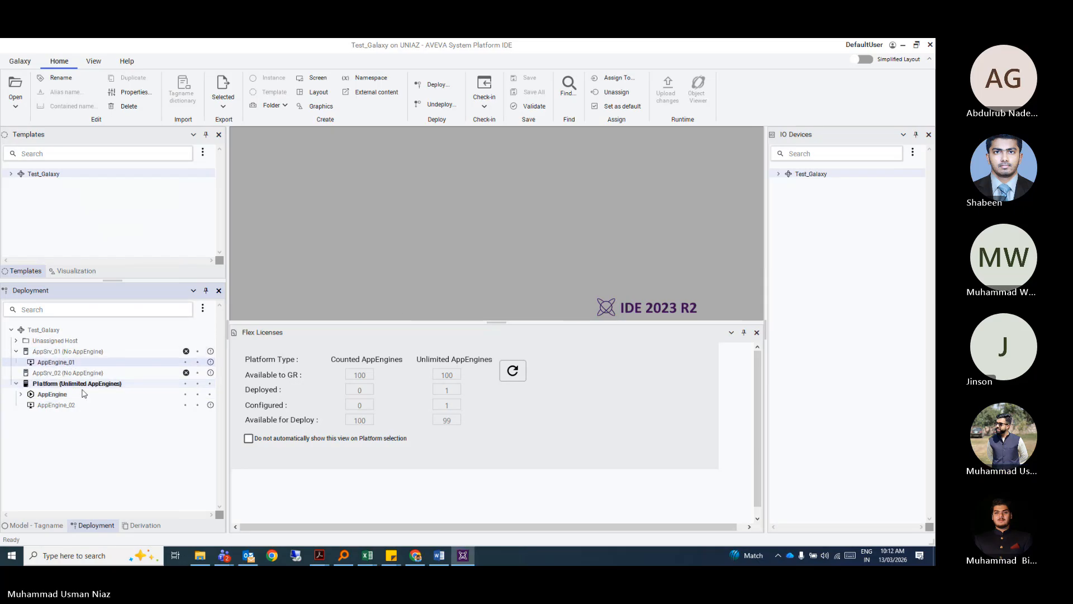
drag(67, 407, 61, 372)
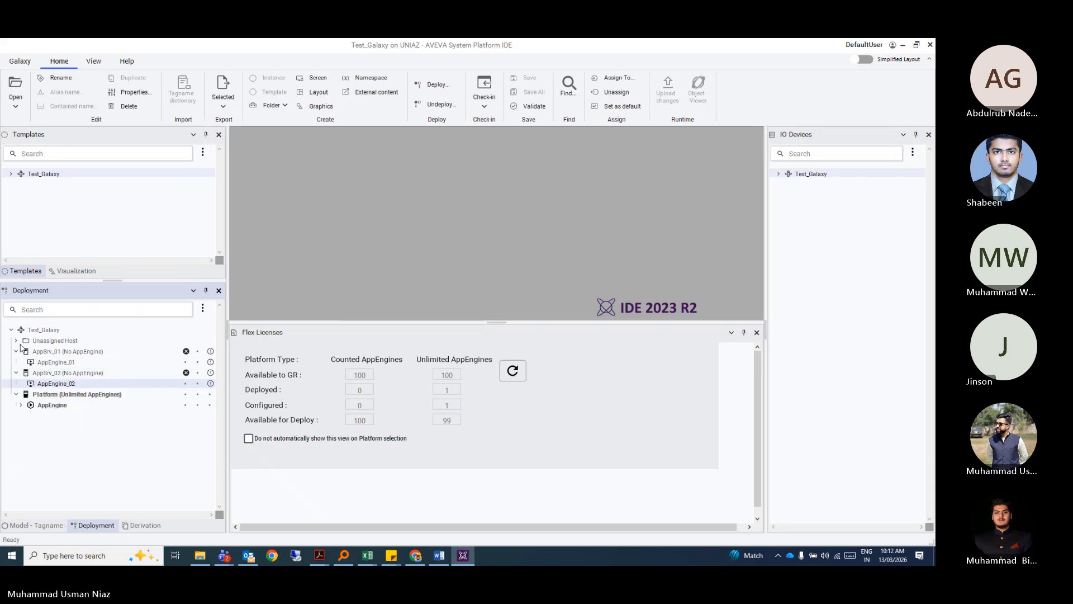
Unassign Filtration_Station through Pumping_Station from Platform's AppEngine.
click(16, 340)
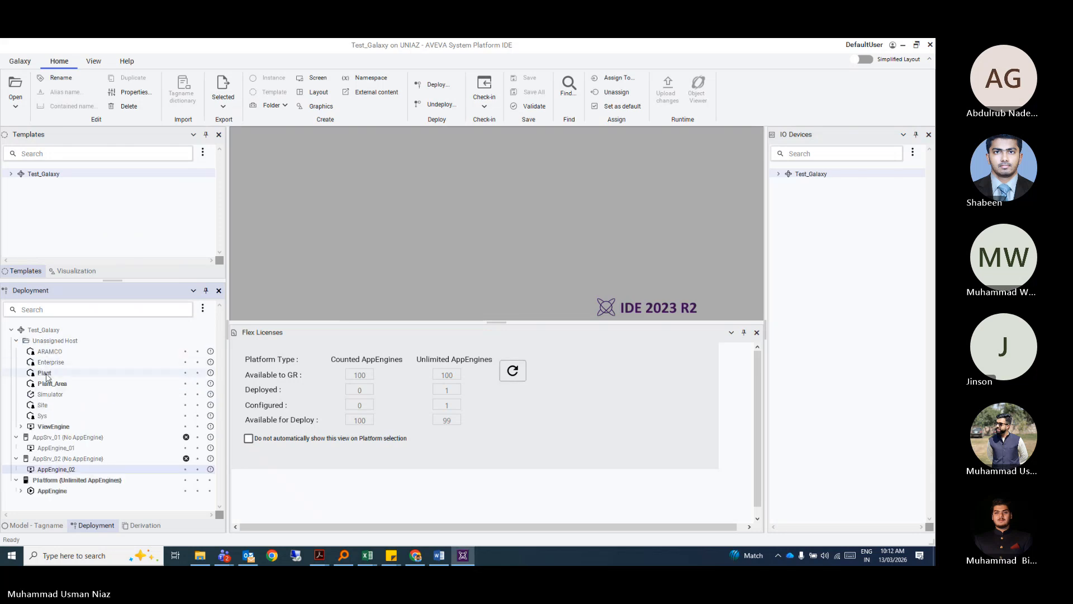
click(57, 353)
drag(54, 355, 58, 448)
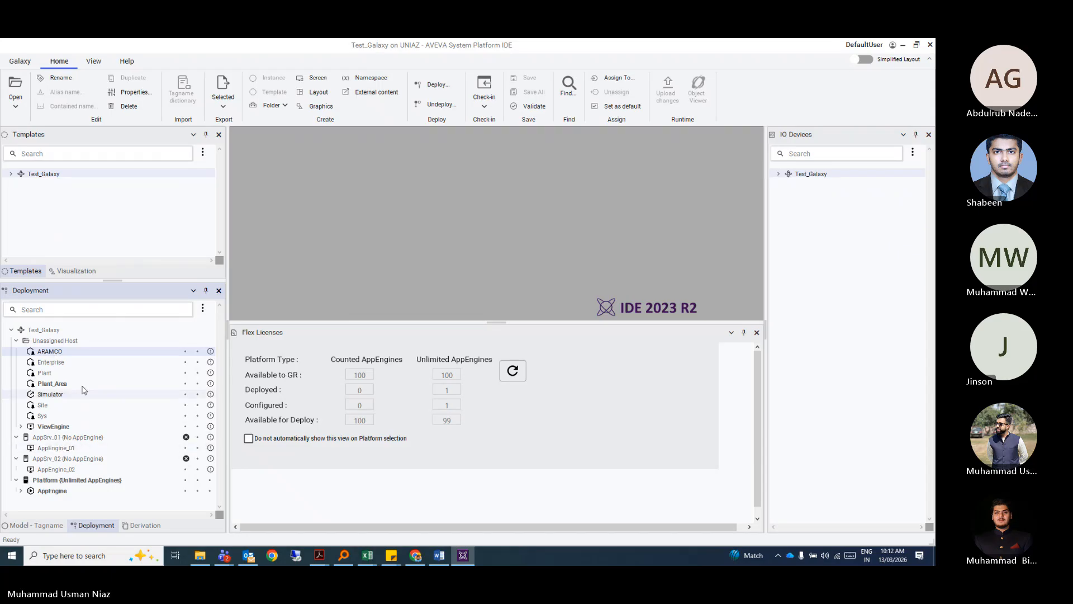
click(50, 363)
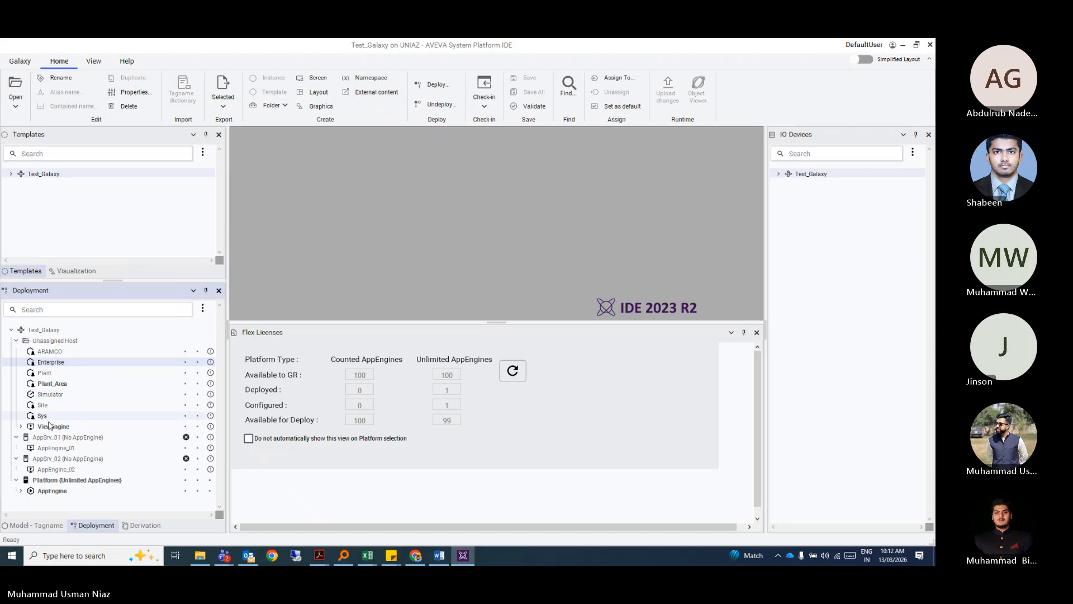
click(22, 491)
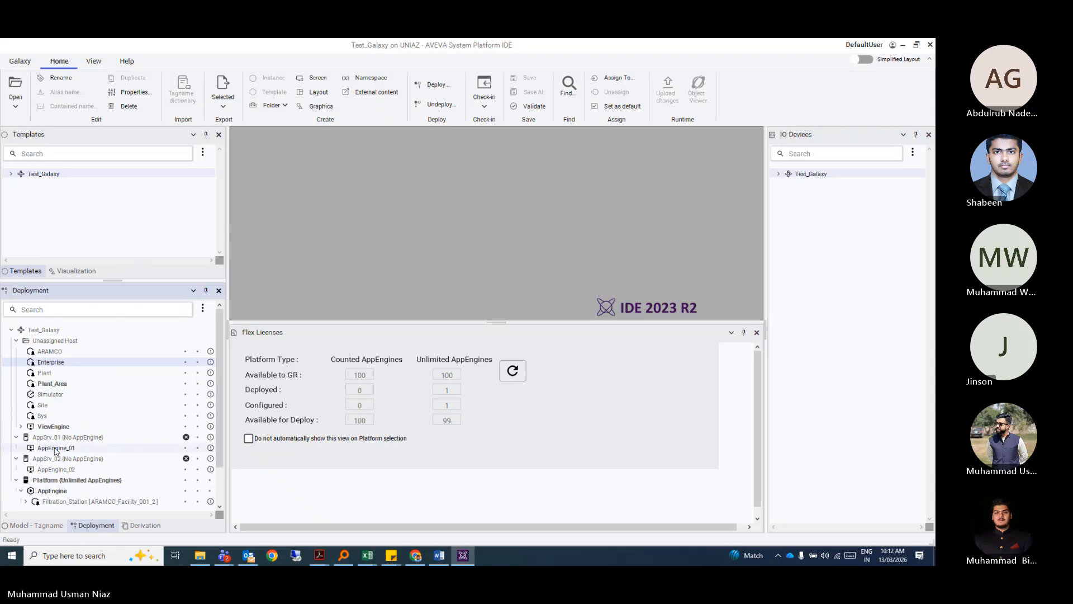
click(84, 459)
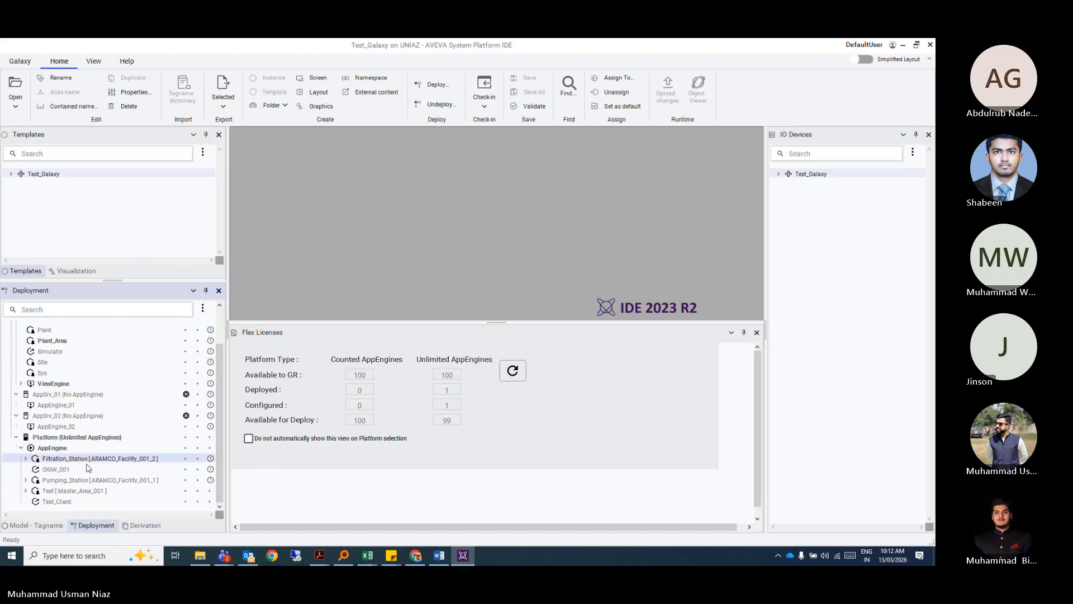
shift+click(80, 481)
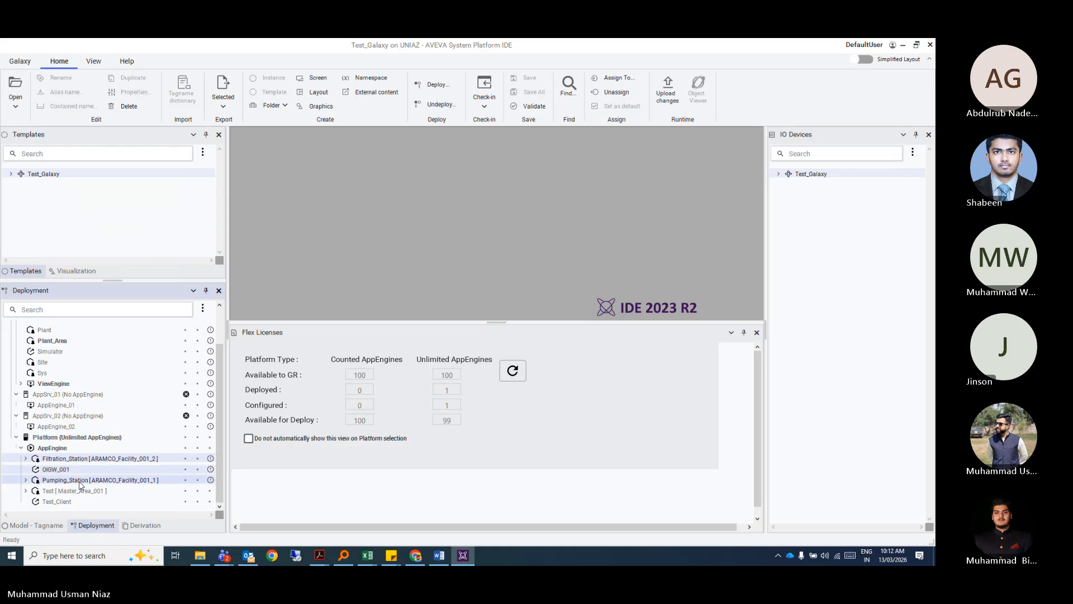
right_click(80, 484)
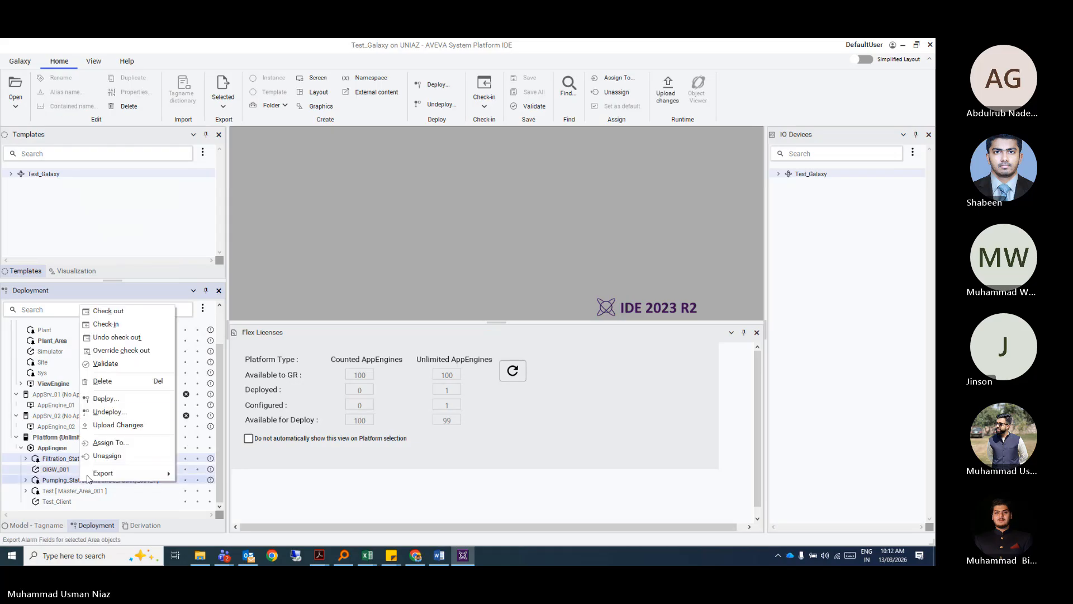
click(110, 454)
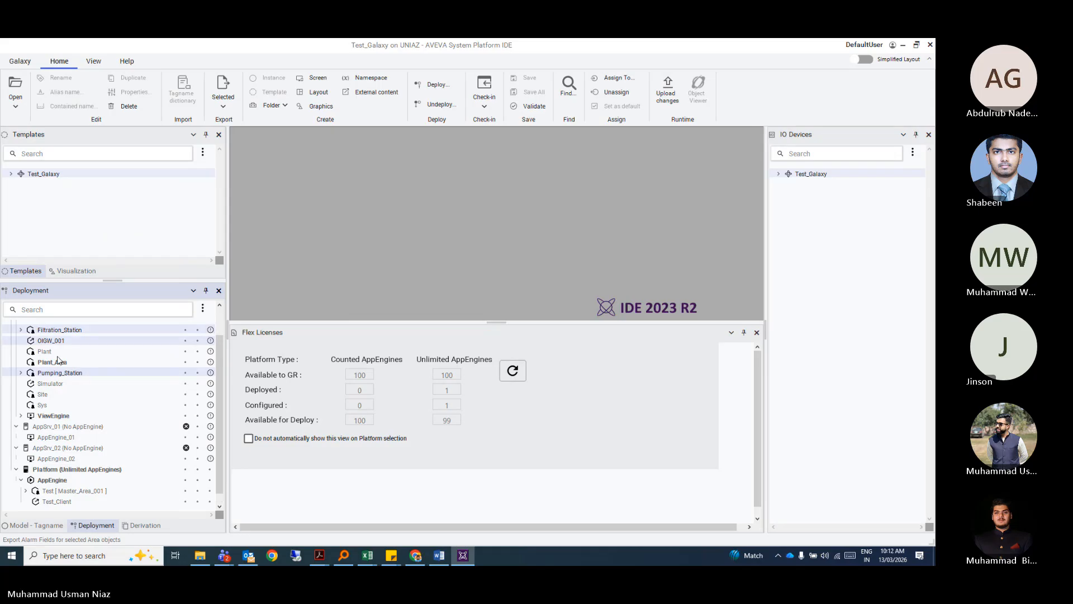
Try moving Filtration_Station to another host, then select AppSrv_01.
scroll(81, 363, up, 1)
scroll(72, 360, up, 2)
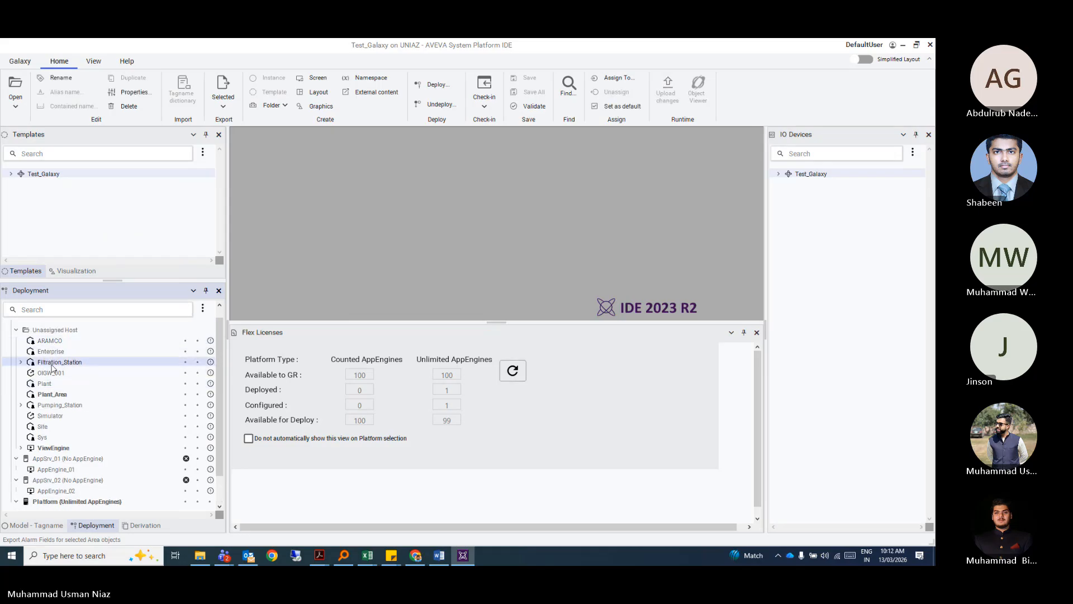
drag(57, 363, 63, 464)
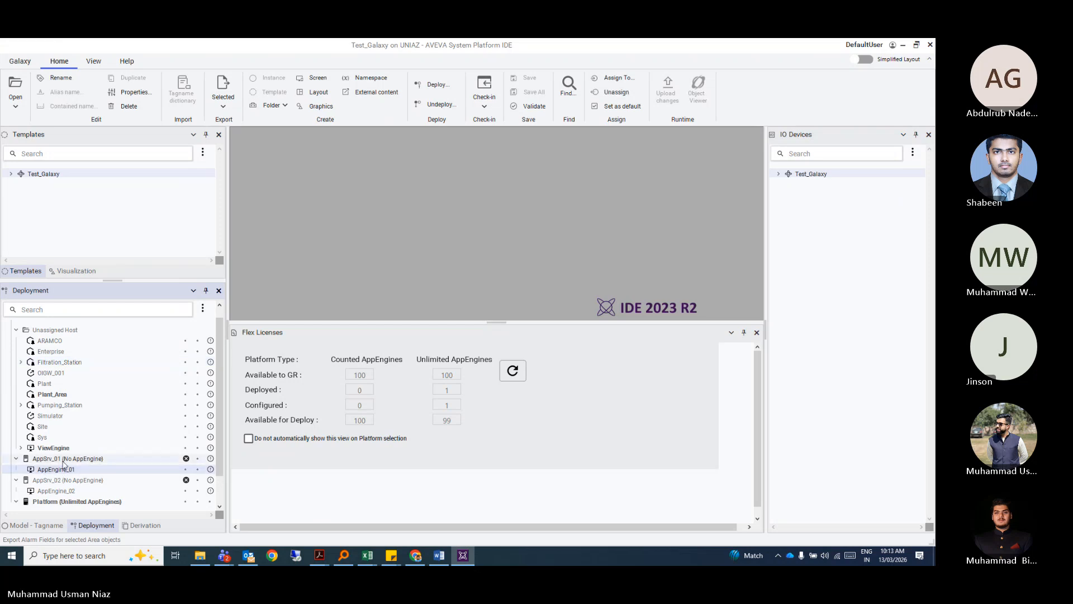
click(60, 460)
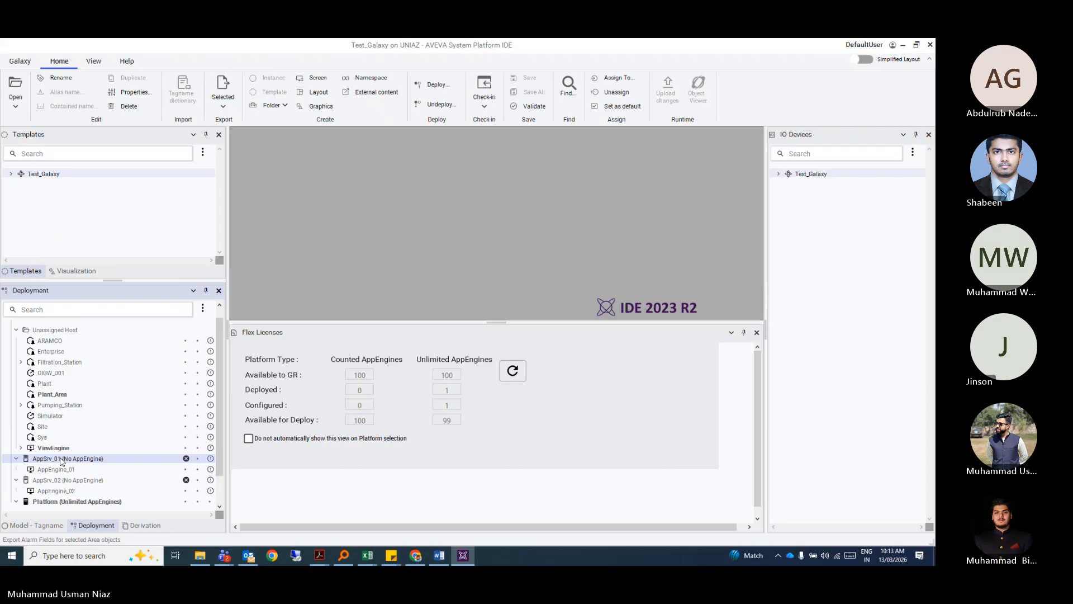
scroll(61, 460, down, 1)
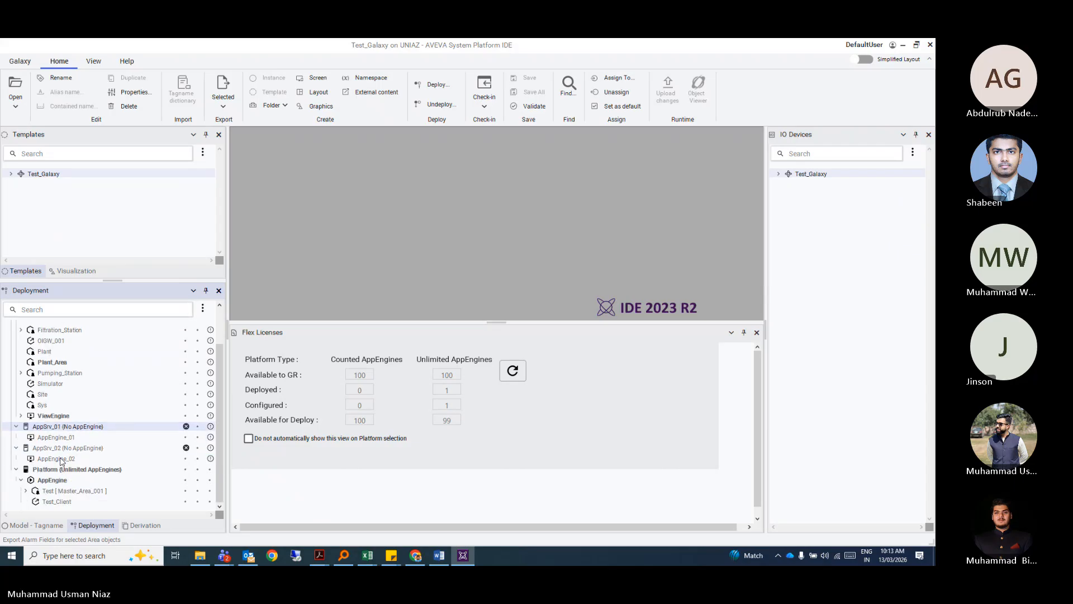
Open AppEngine_01's editor, close Flex Licenses, review its Alarms settings, then close the editor.
double_click(62, 437)
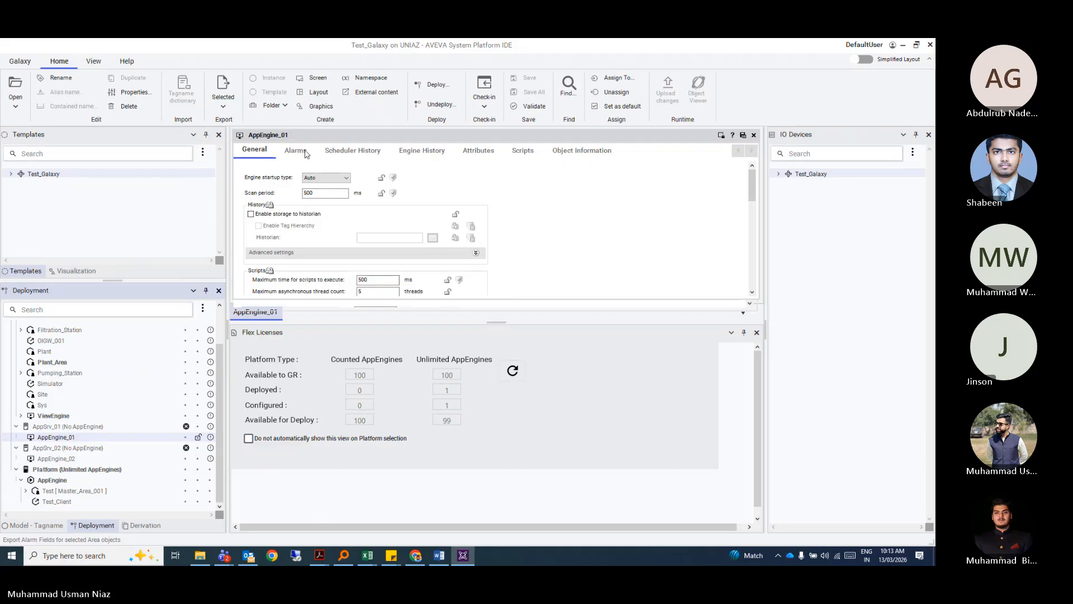
click(757, 332)
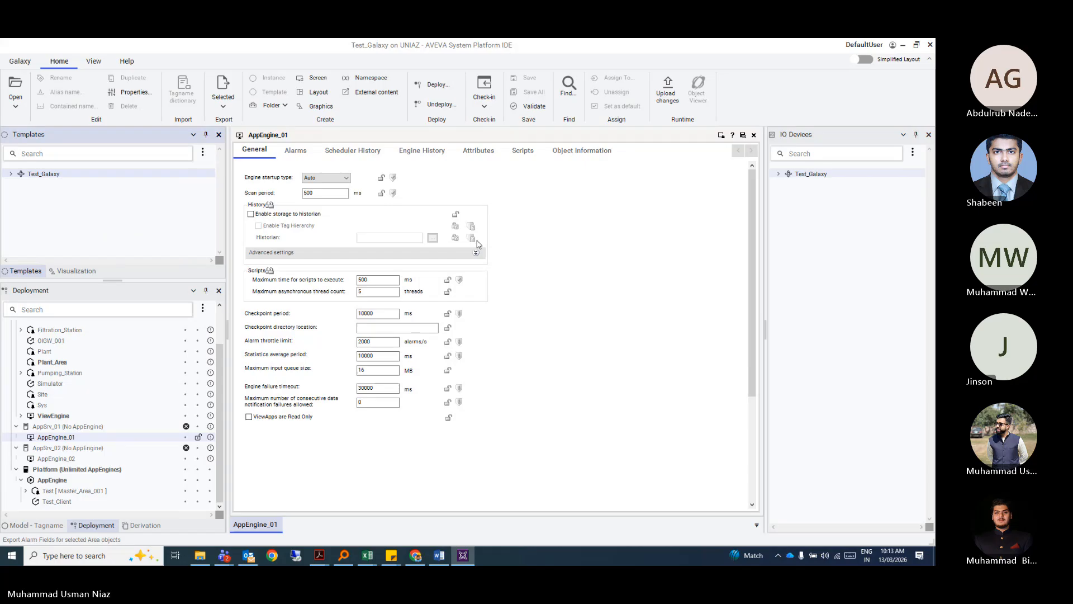
click(295, 153)
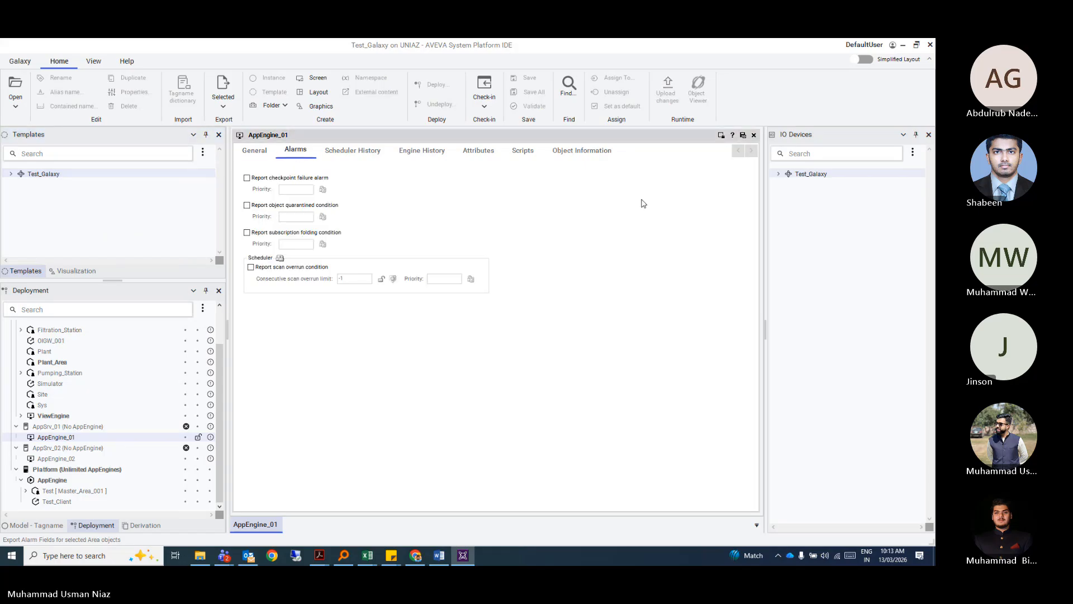
click(753, 135)
scroll(83, 391, up, 1)
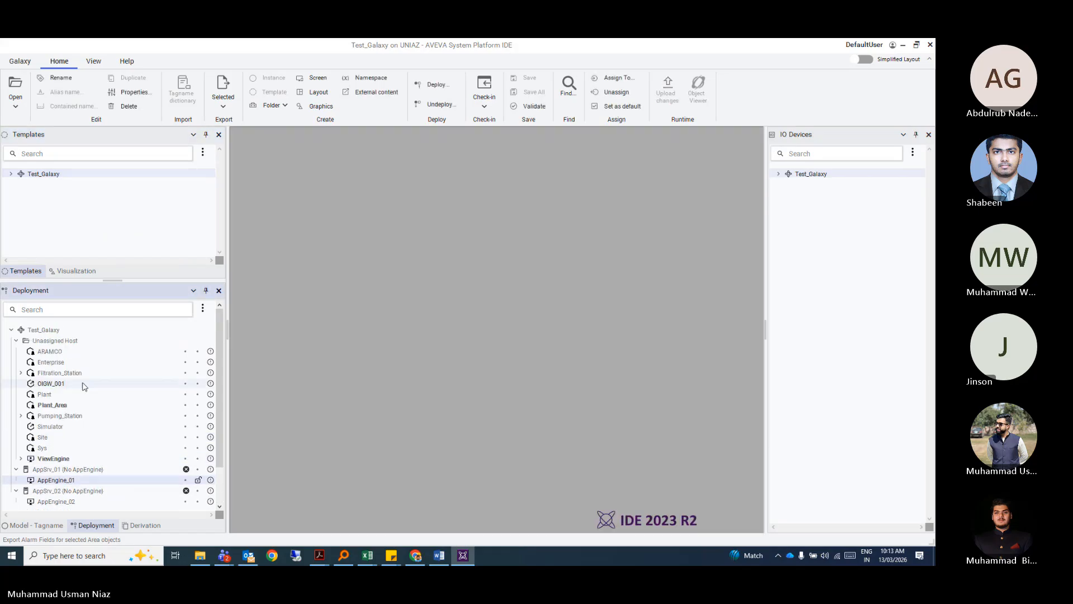
Open the Sys editor, close Flex Licenses, browse Attributes, Scripts and Object Information, then close it.
click(77, 449)
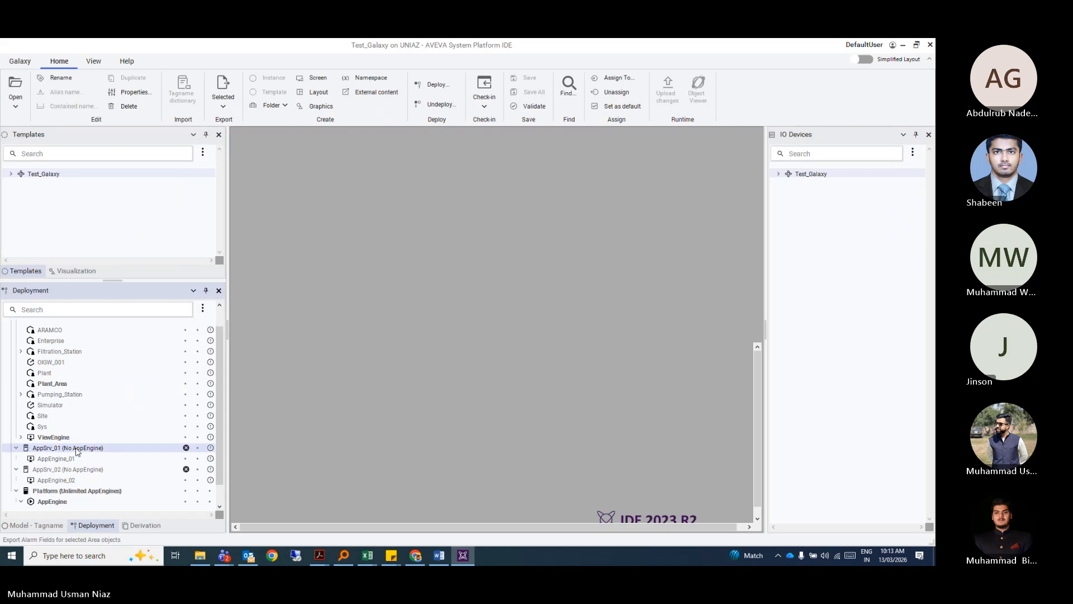
double_click(43, 426)
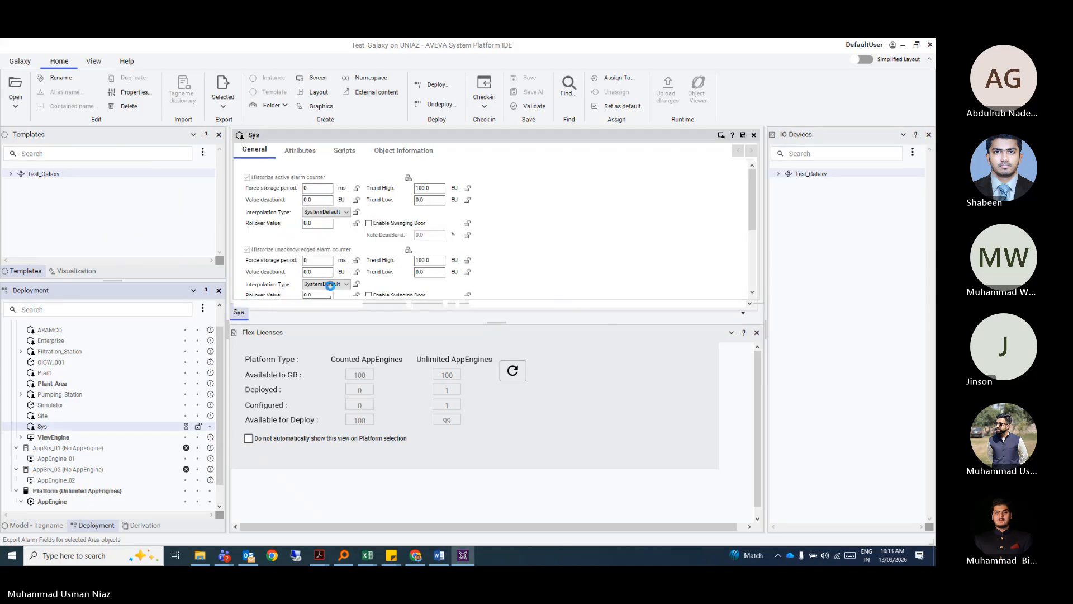
click(756, 332)
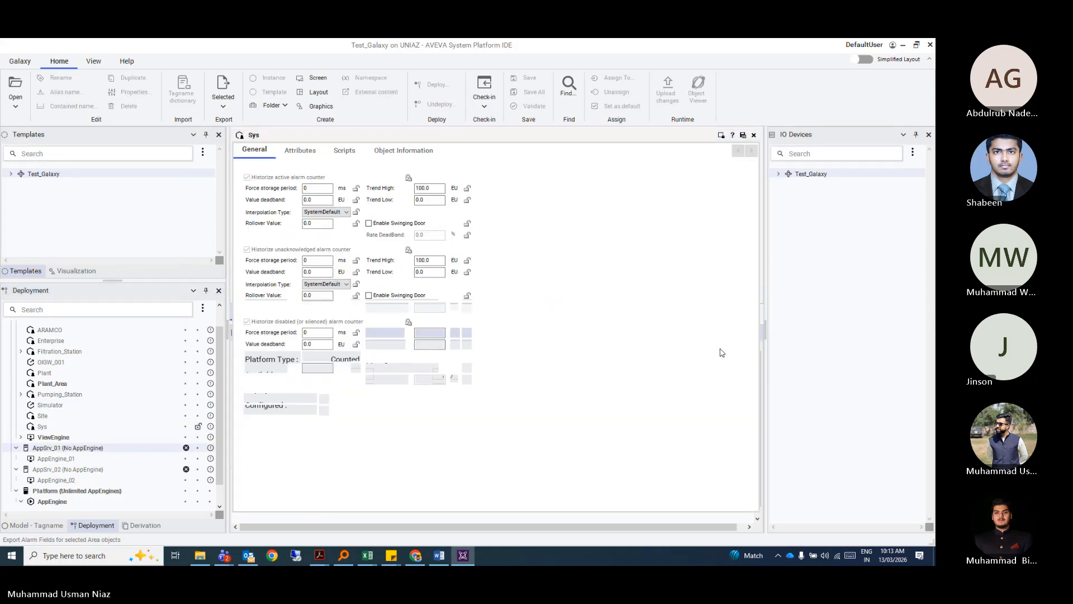
click(412, 466)
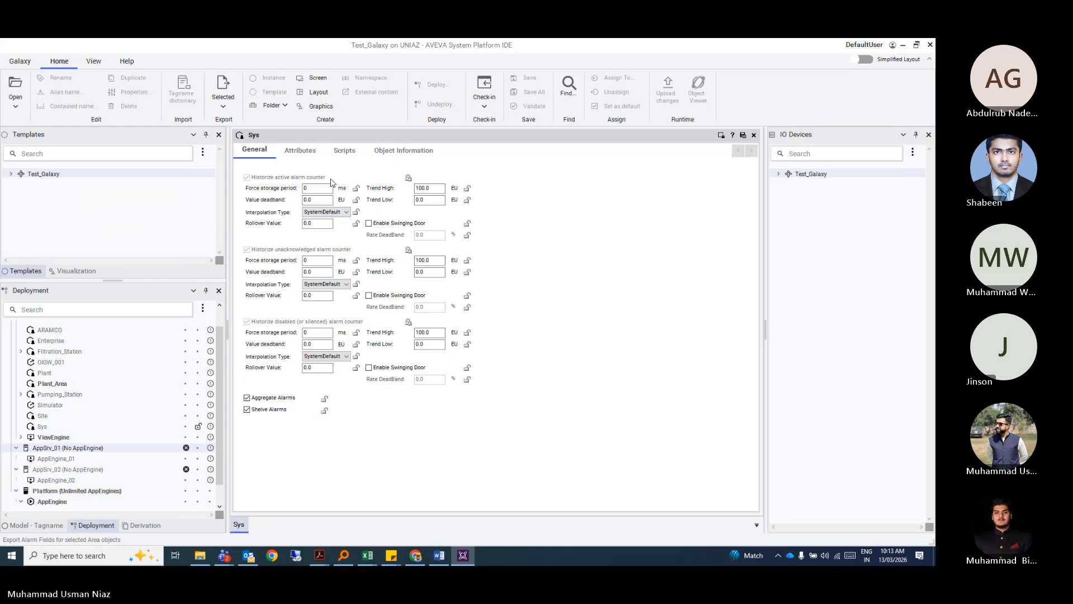
click(300, 151)
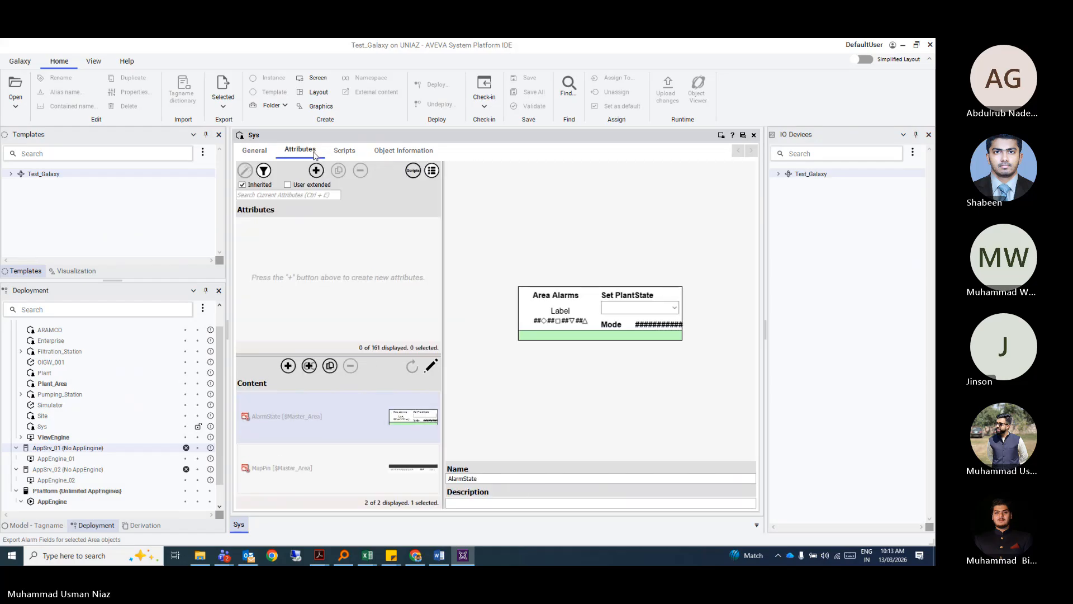
click(342, 154)
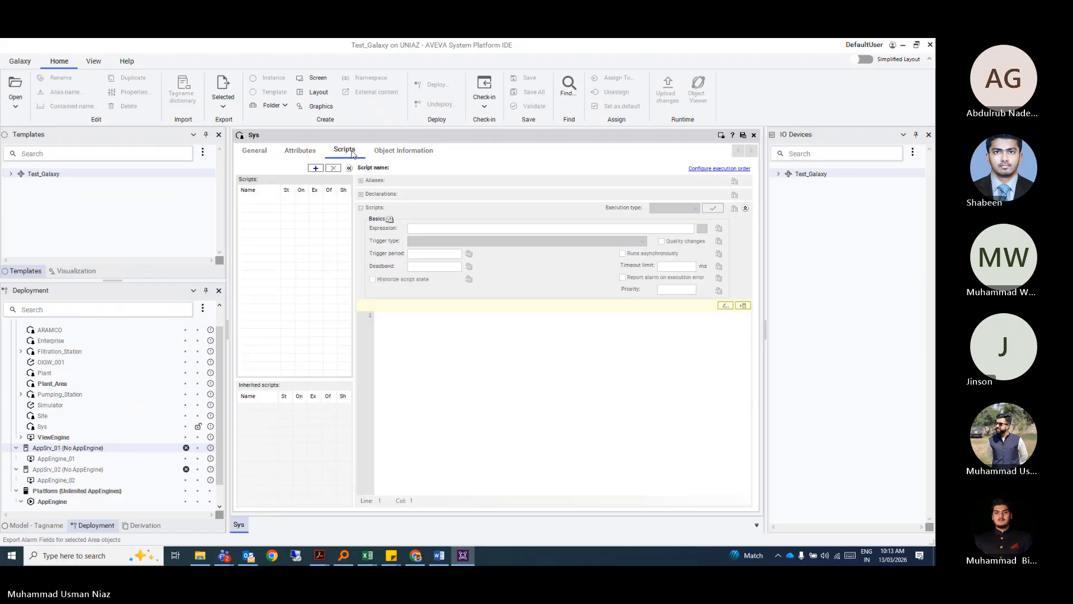
click(394, 155)
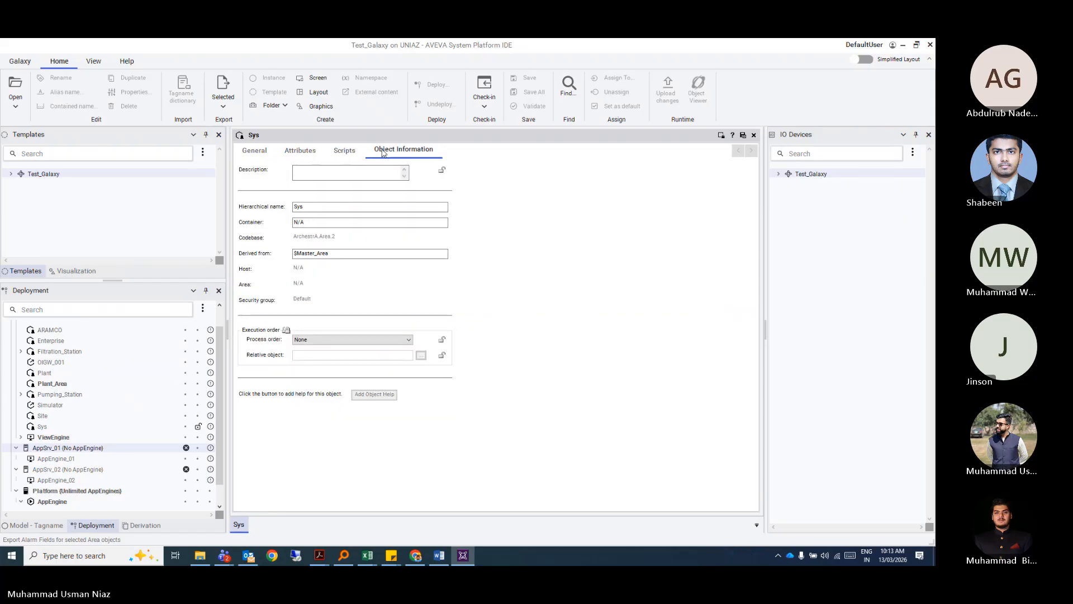
click(256, 152)
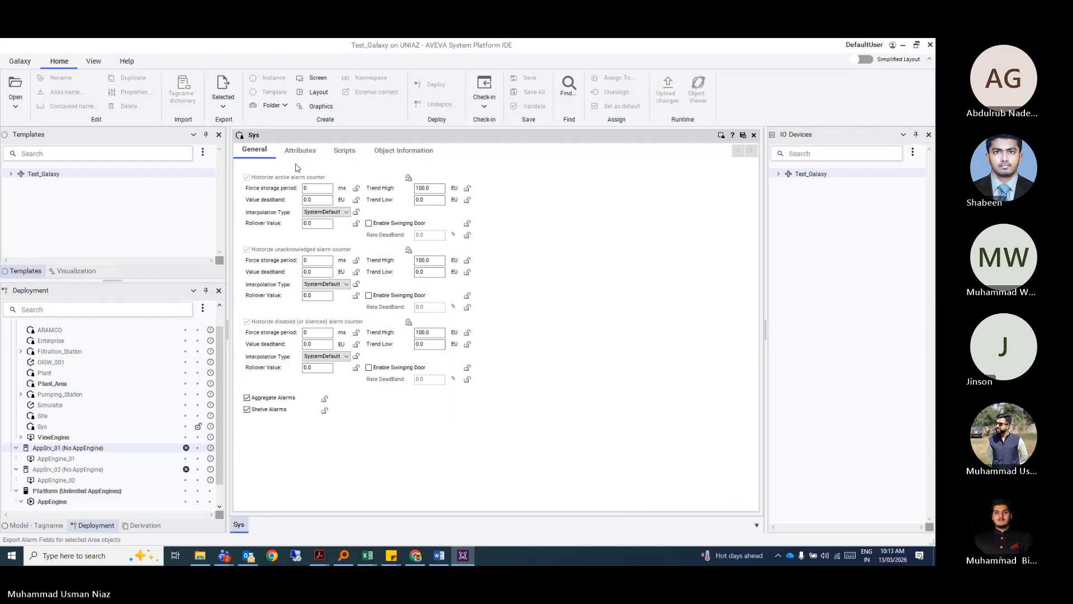
click(753, 136)
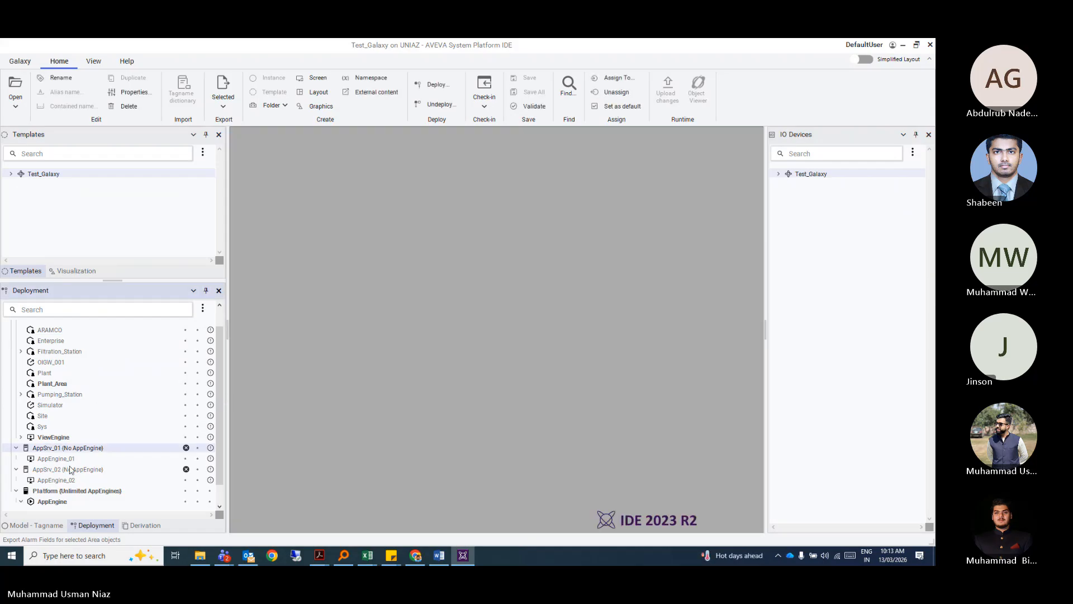
Select Platform to display its Flex Licenses panel.
scroll(33, 489, down, 2)
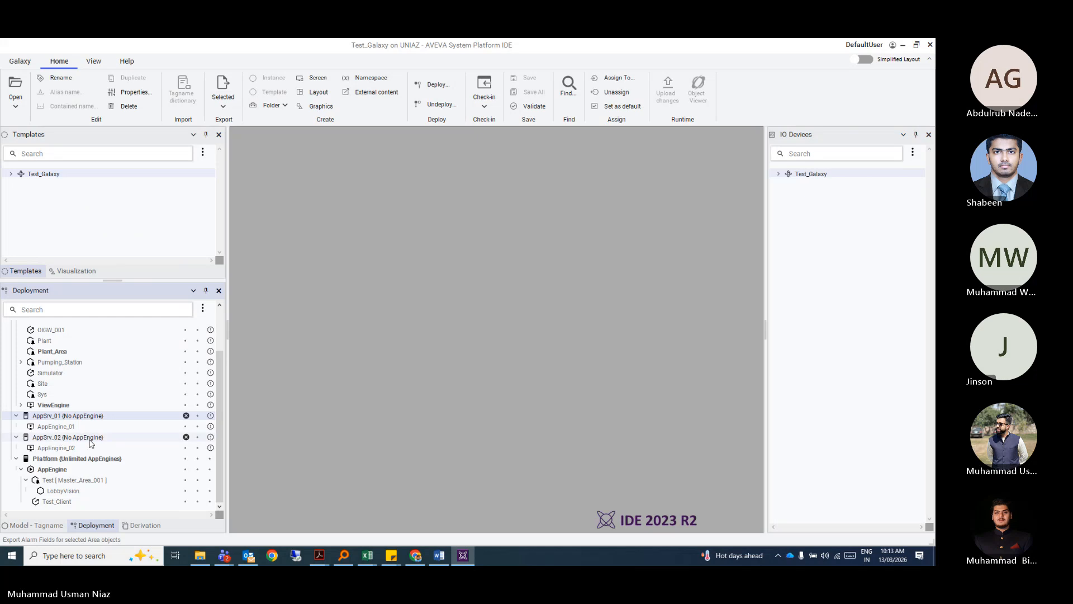
click(66, 481)
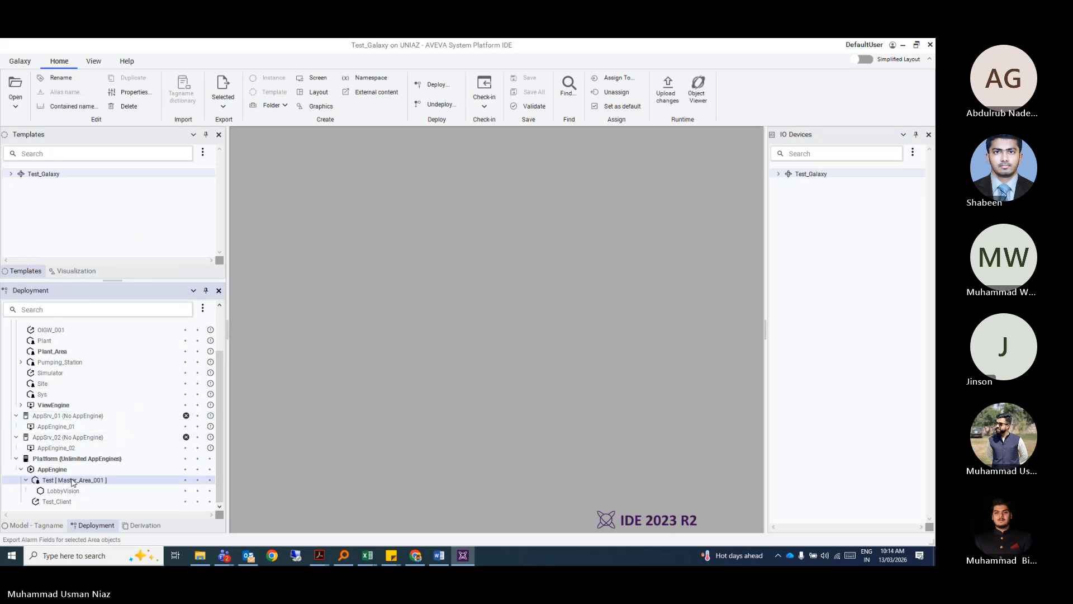
scroll(78, 447, up, 3)
scroll(87, 380, down, 3)
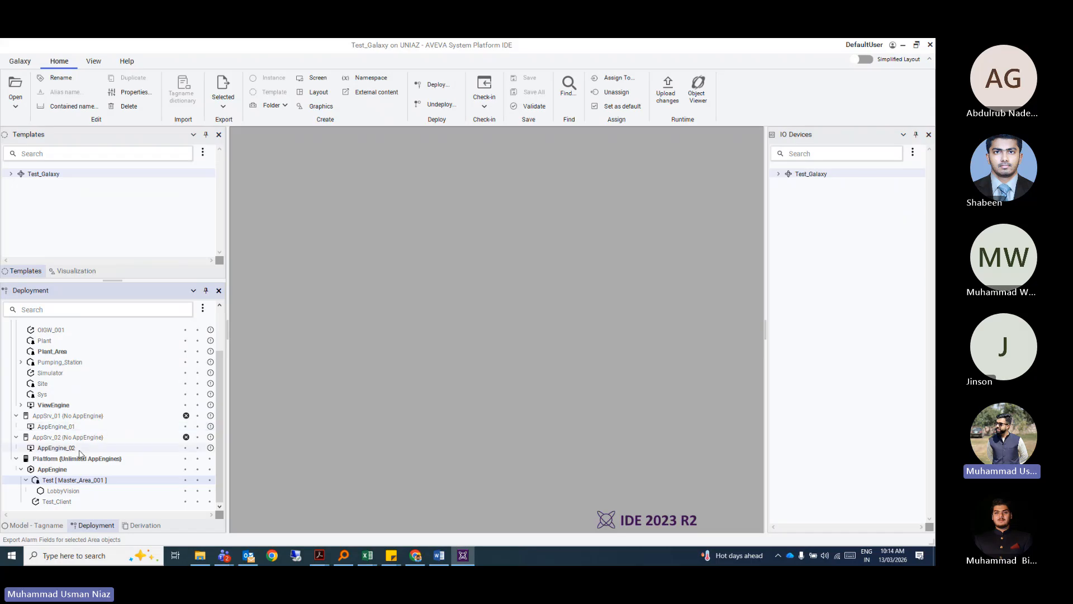
click(56, 459)
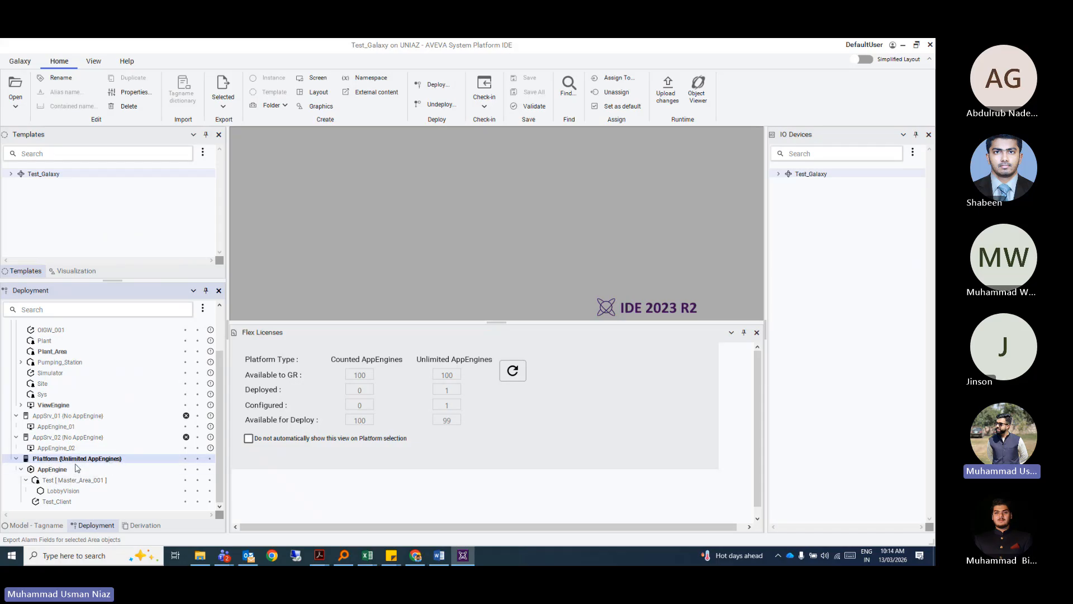
Set Flex Licensing to Unlimited AppEngines for both AppSrv_01 and AppSrv_02.
click(80, 417)
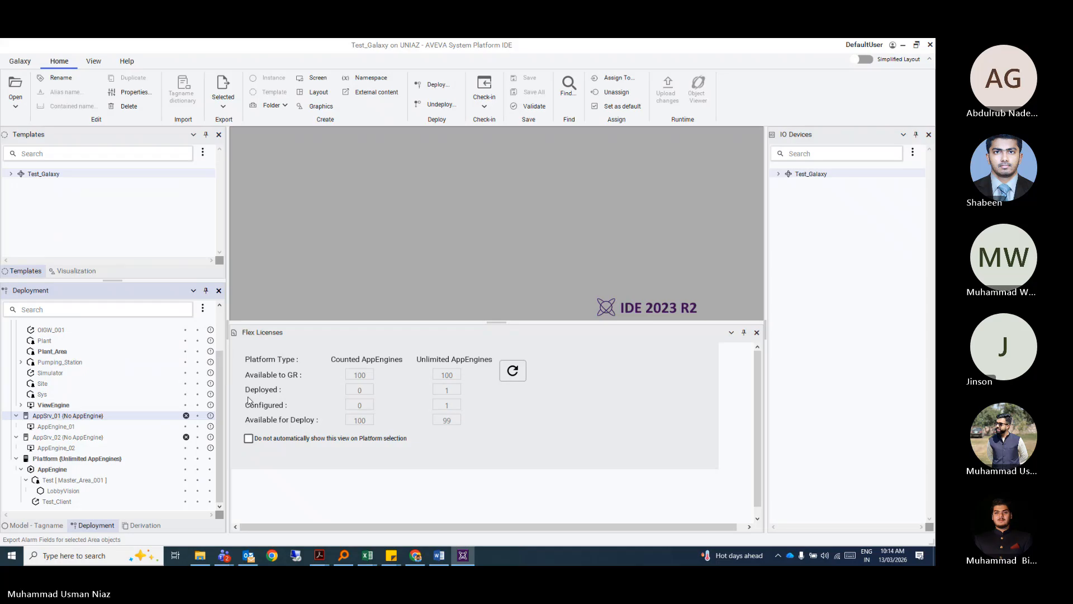
right_click(86, 419)
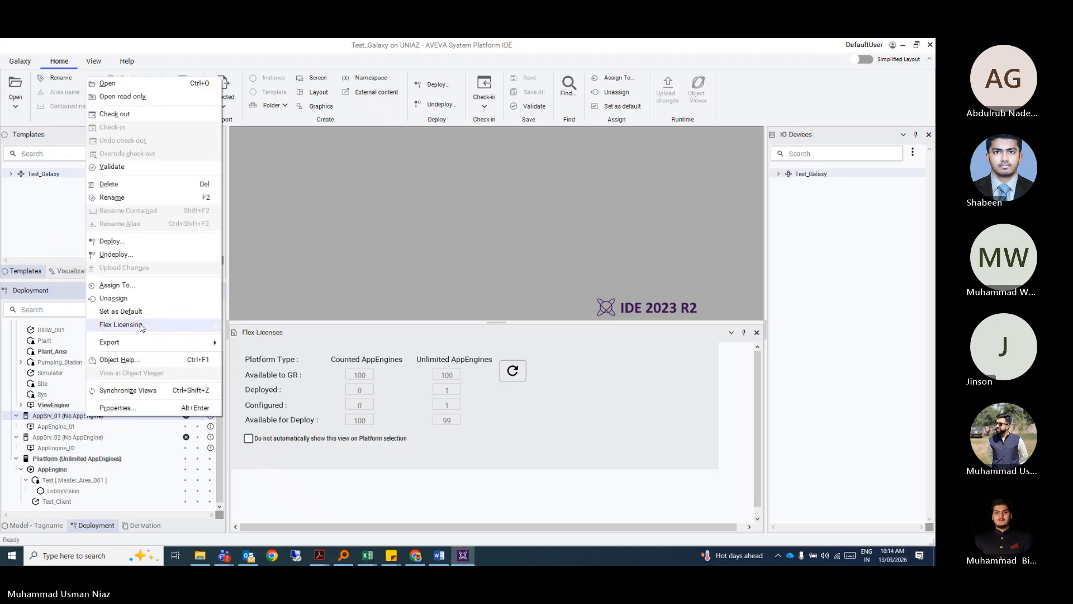
mouse_move(141, 327)
click(257, 352)
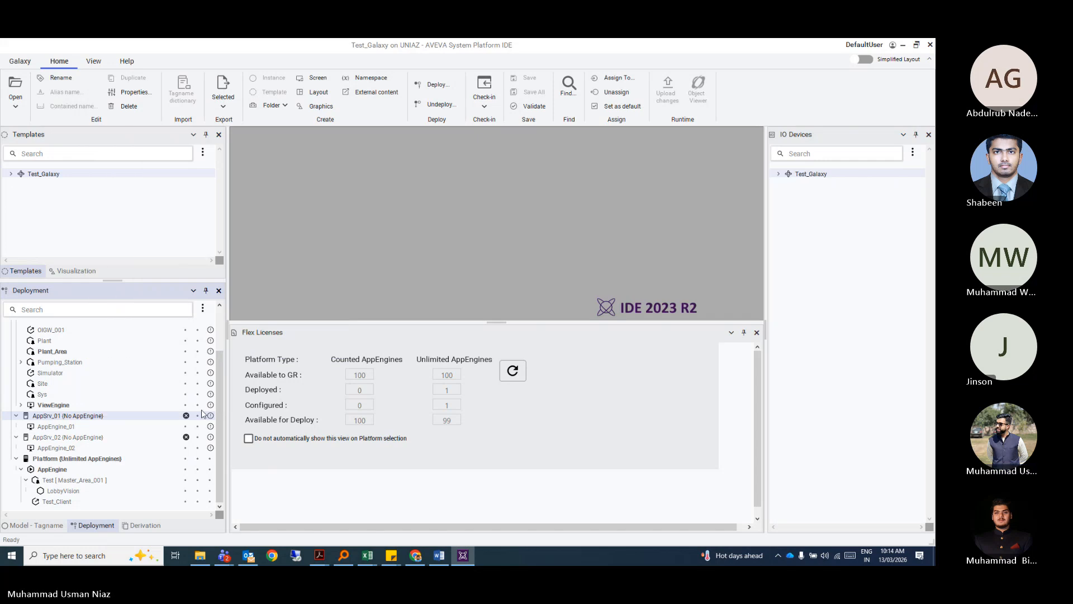
right_click(92, 438)
mouse_move(140, 344)
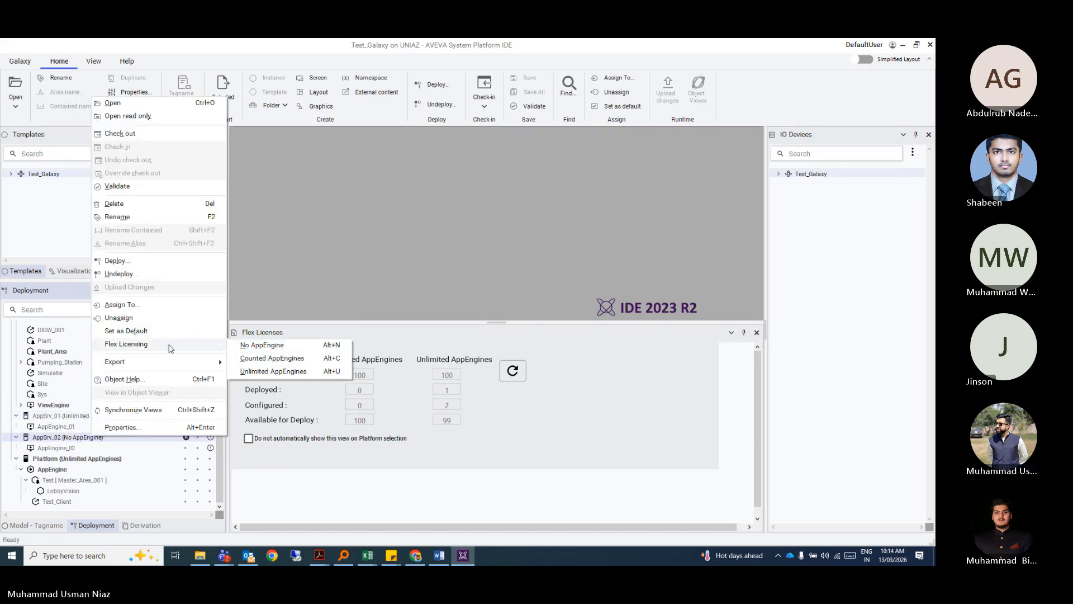
click(273, 372)
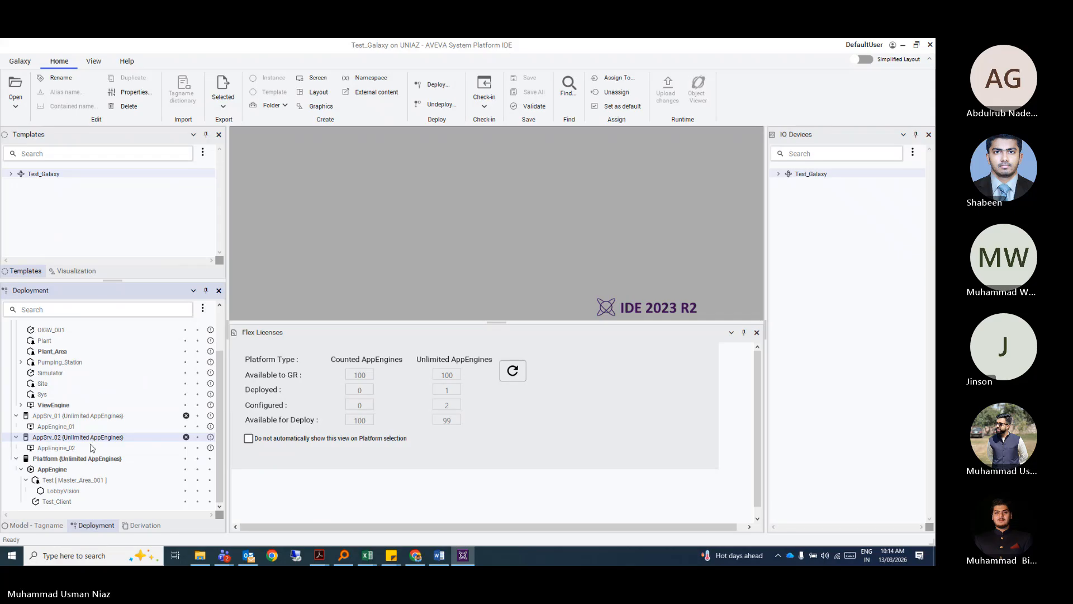
Select AppEngine_01 and then the Filtration_Station area.
click(59, 426)
scroll(63, 418, up, 1)
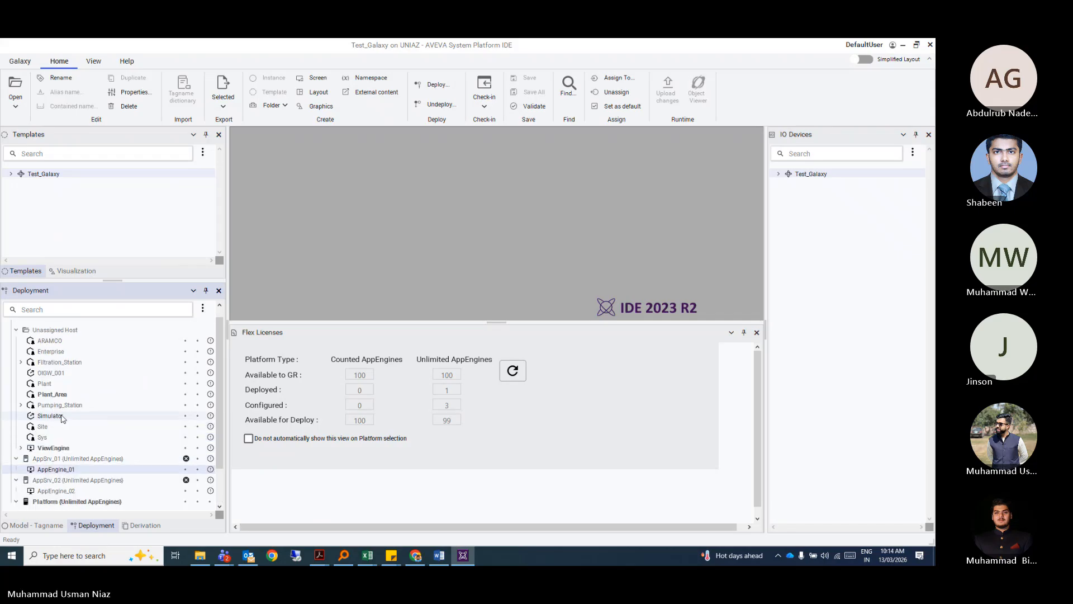
scroll(60, 380, down, 1)
click(58, 343)
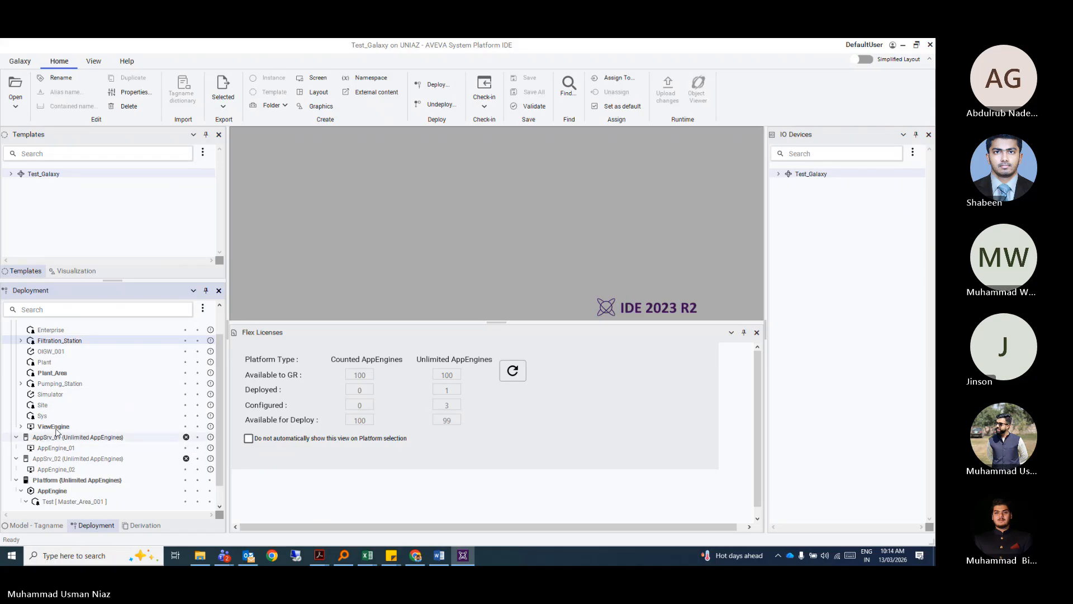
scroll(56, 432, up, 1)
Try assigning Filtration_Station to AppEngine_01 and dismiss the invalid-host error.
right_click(67, 351)
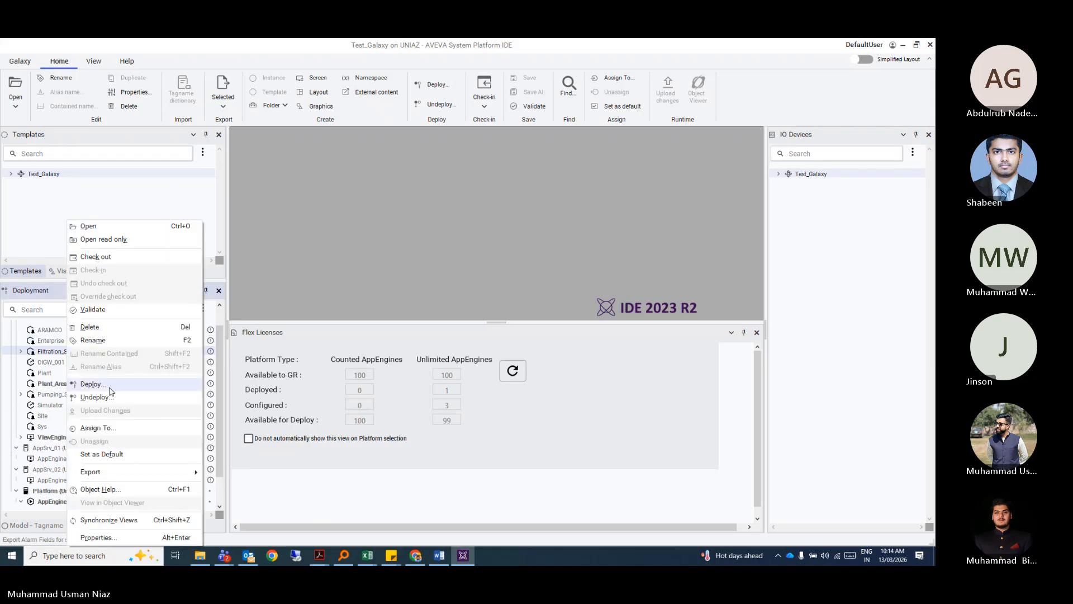
click(95, 428)
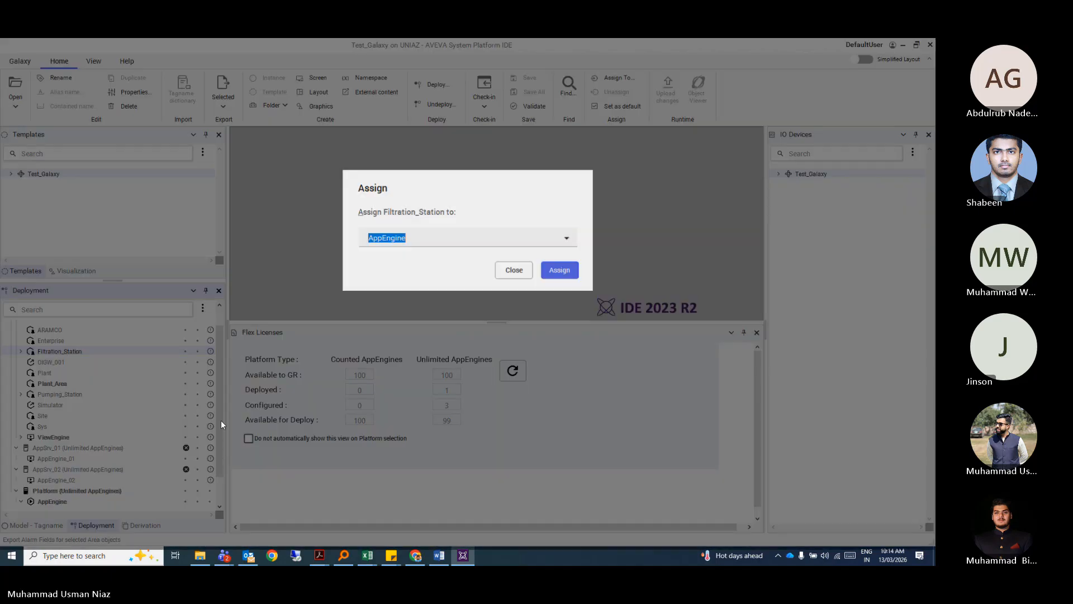
click(567, 240)
scroll(407, 293, down, 1)
scroll(407, 293, up, 1)
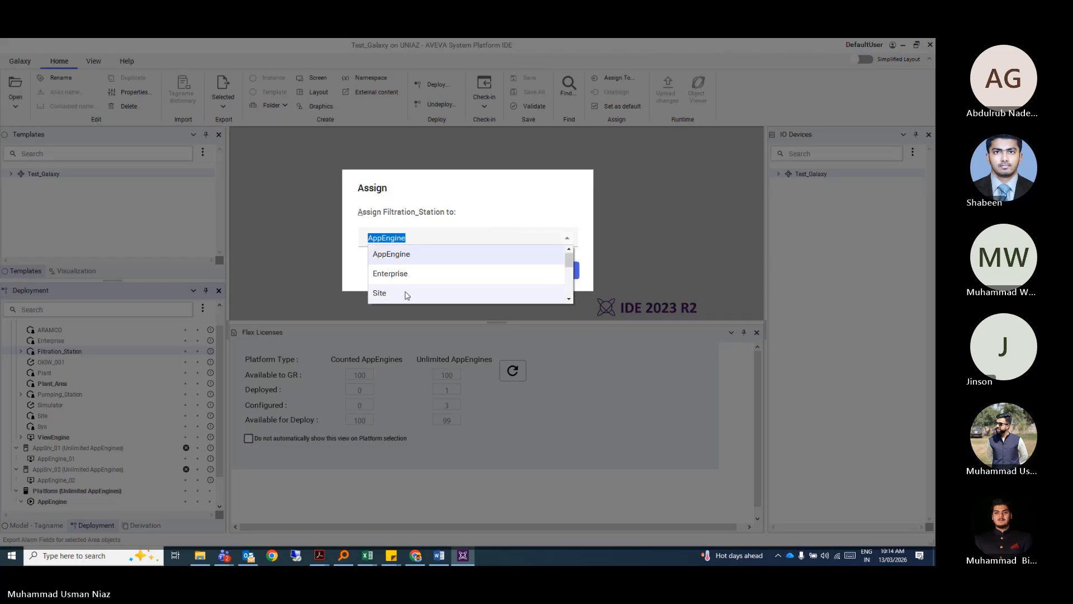
click(411, 257)
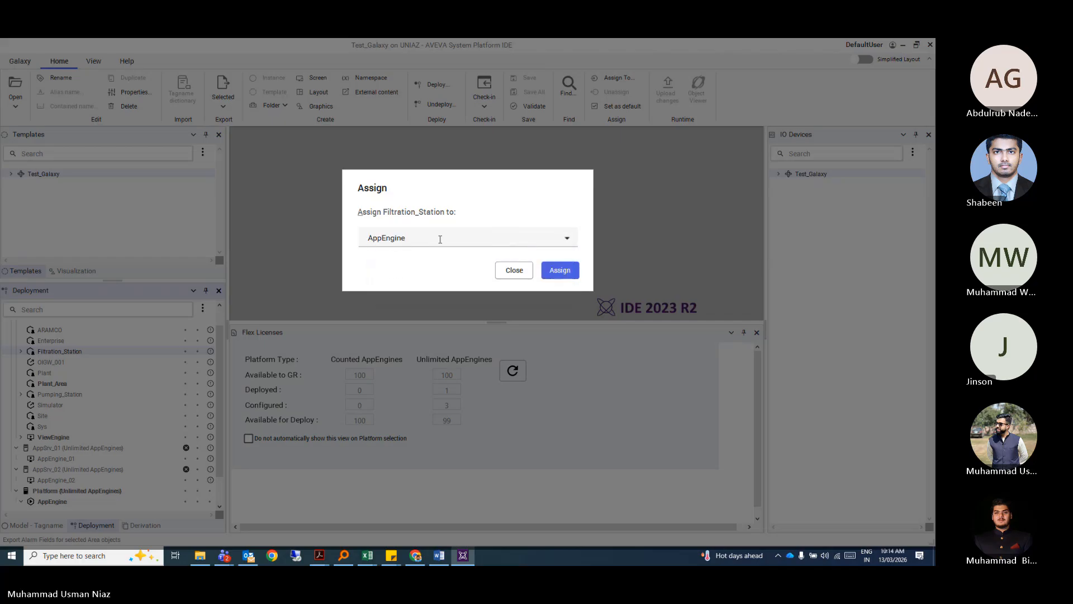
text(_01)
key(Return)
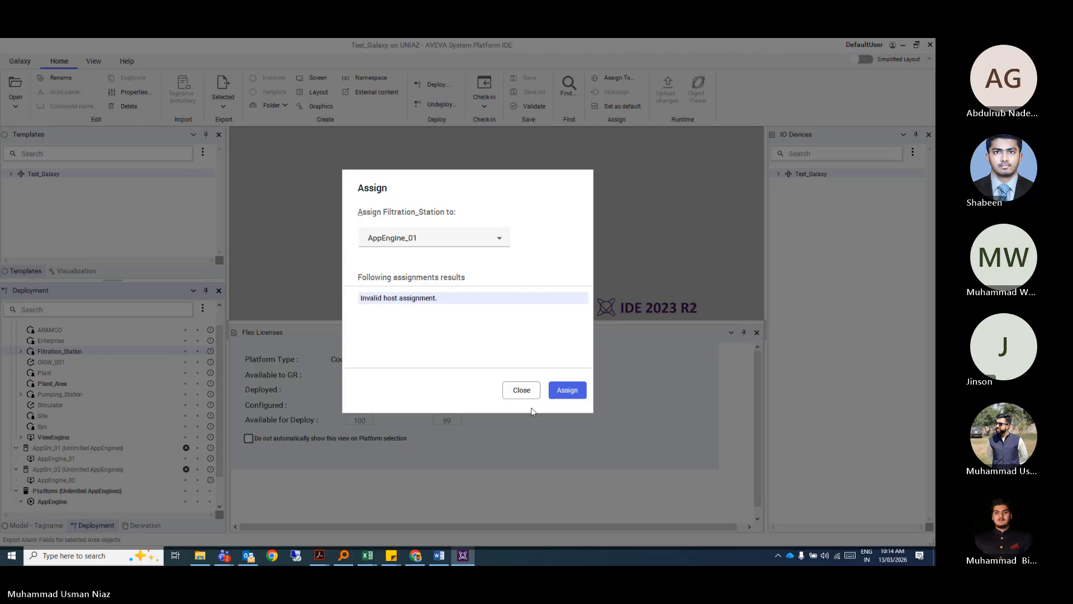
click(522, 391)
Assign Filtration_Station to Platform's AppEngine instead.
scroll(72, 447, down, 1)
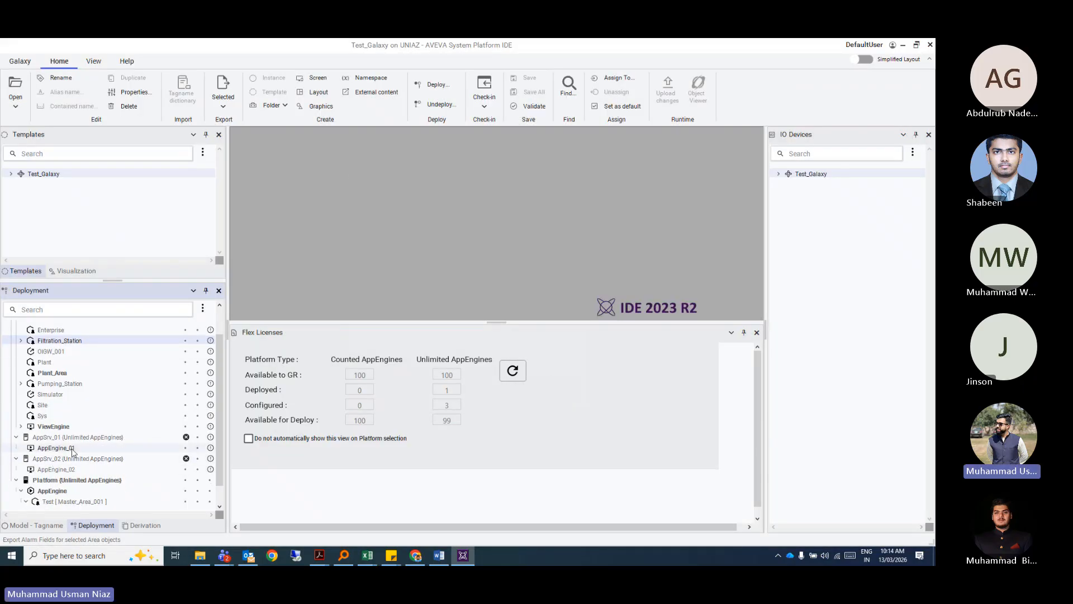
click(72, 449)
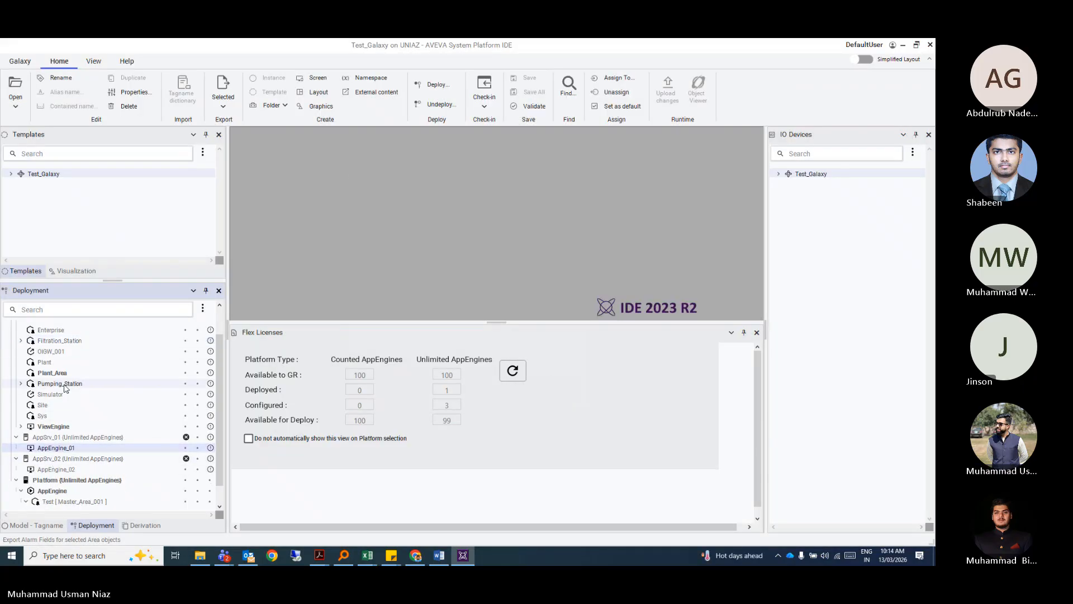
right_click(68, 340)
click(111, 430)
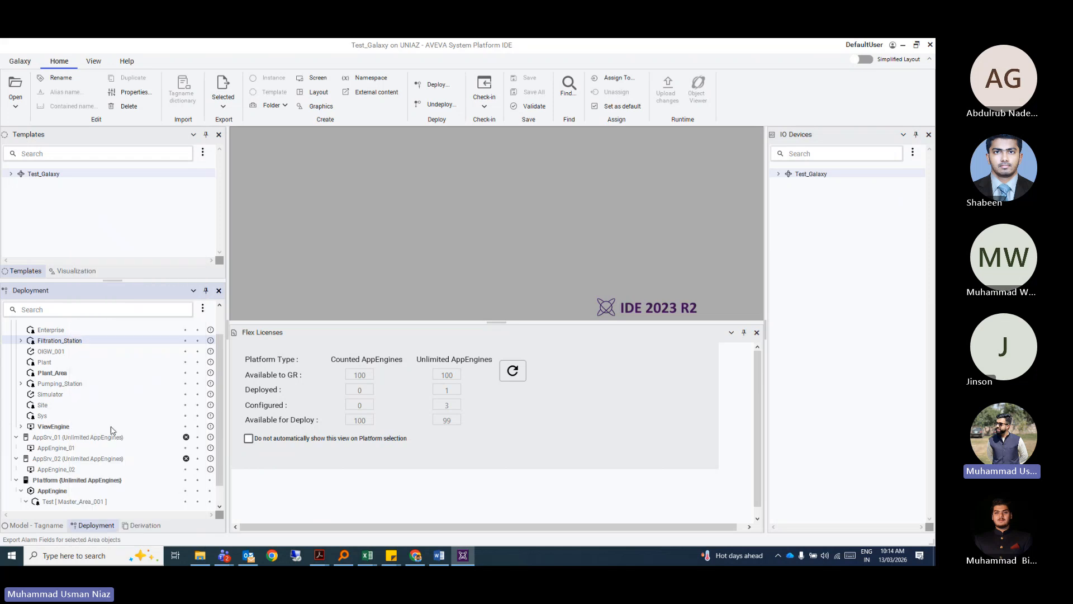
click(559, 270)
Assign Pumping_Station to AppEngine and close the Flex Licenses panel.
right_click(75, 373)
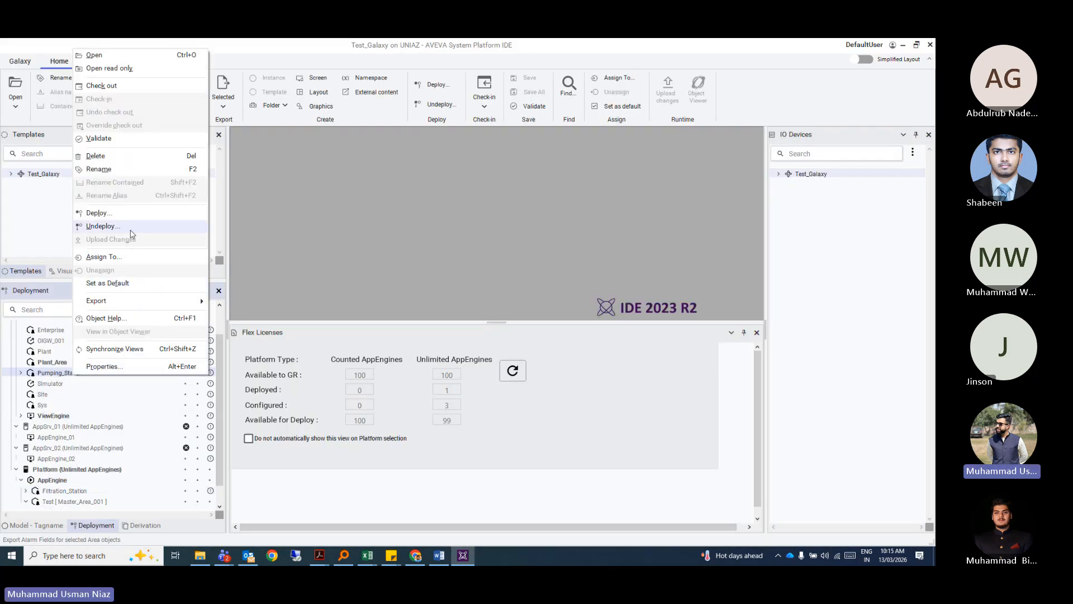
click(118, 257)
click(554, 268)
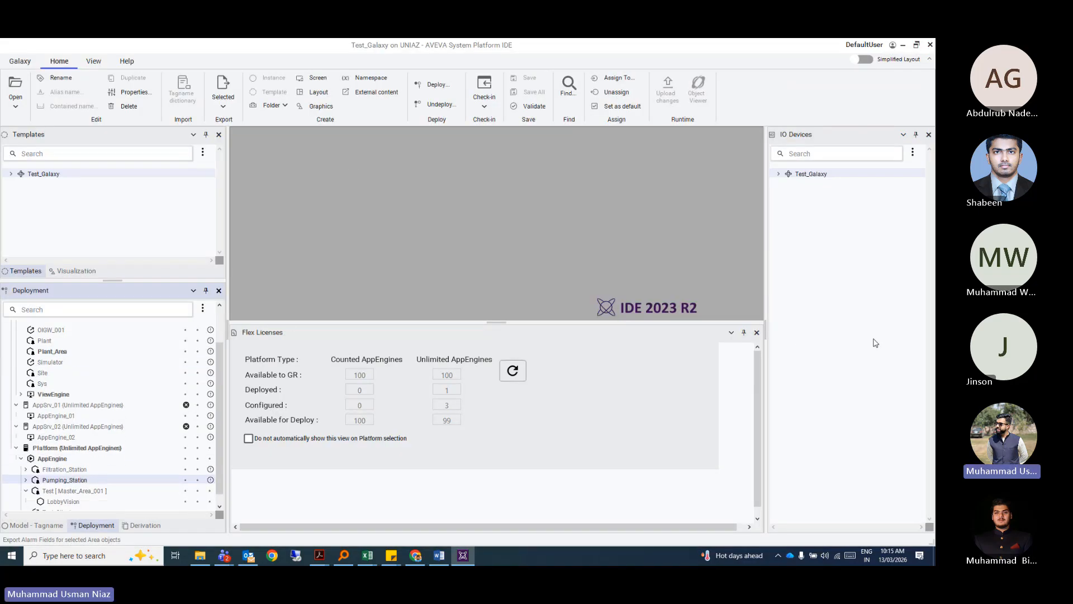
click(757, 333)
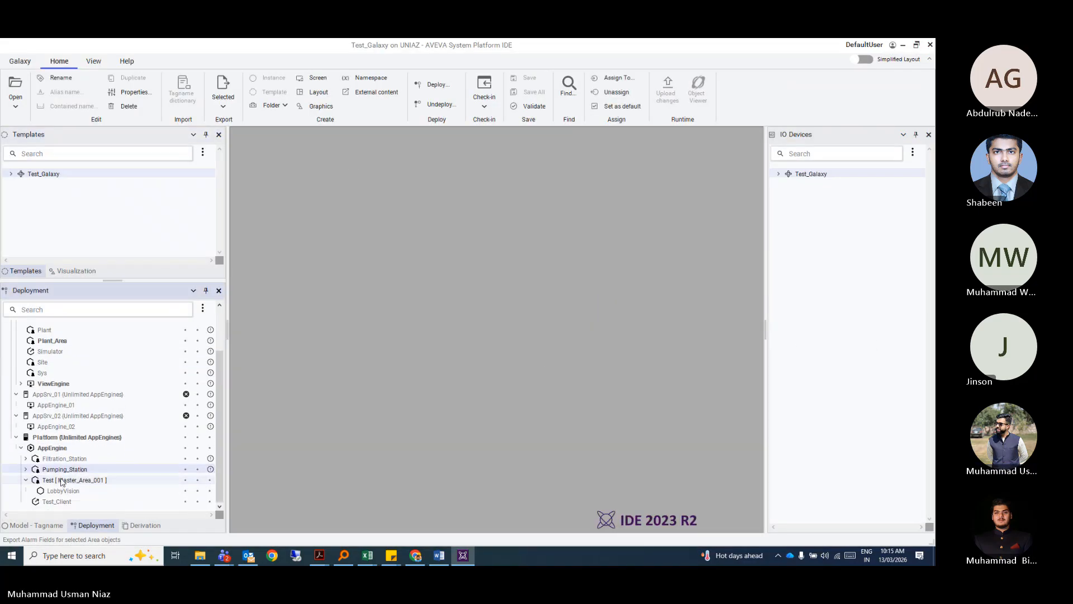
click(53, 438)
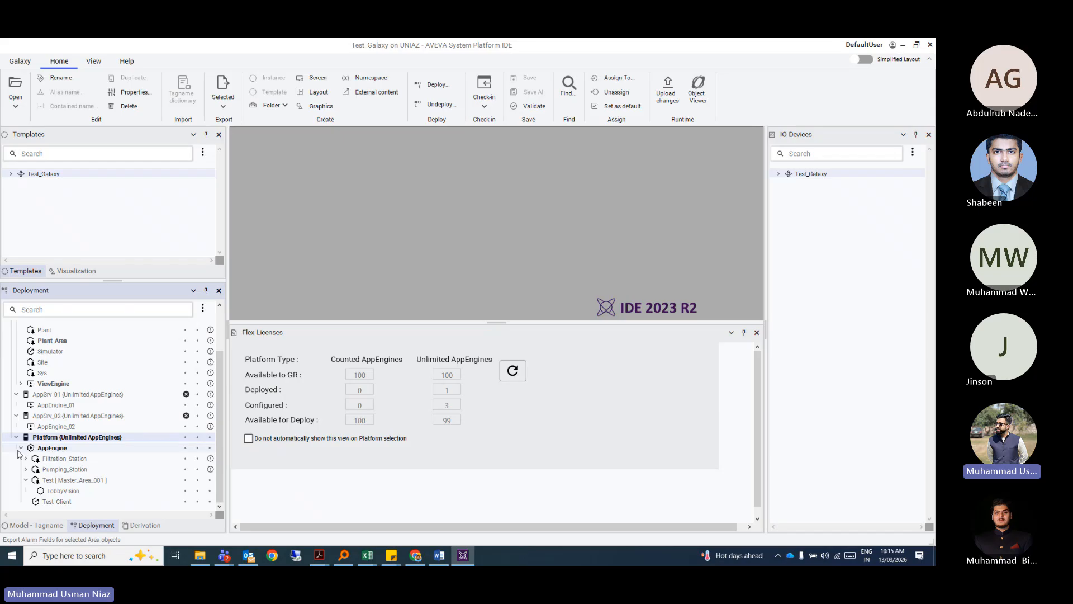
Expand Filtration_Station to select Pump_01, then switch to the Derivation view.
click(26, 479)
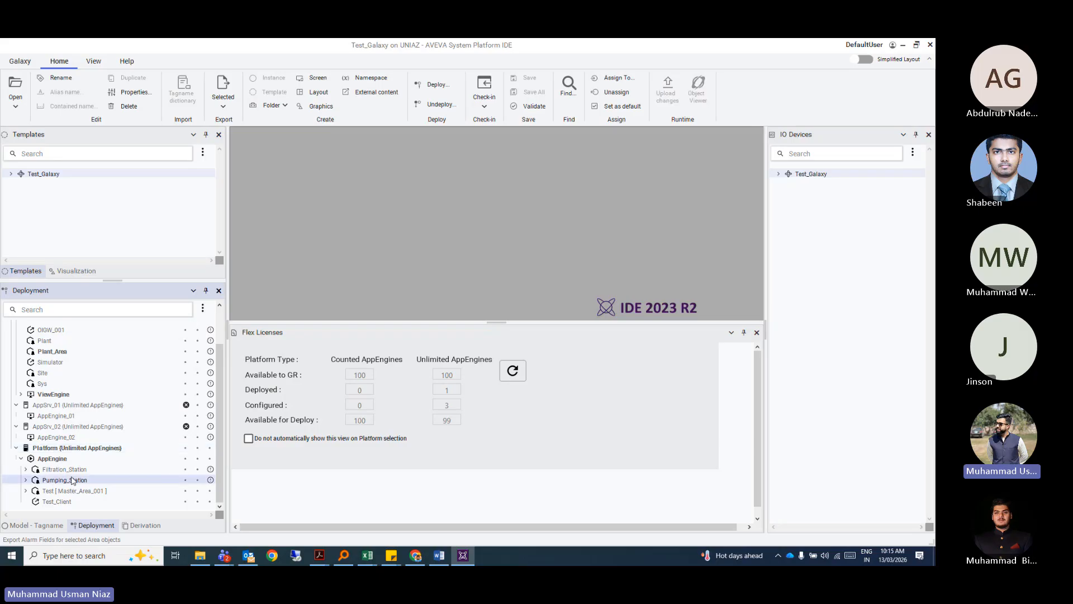
scroll(66, 447, up, 2)
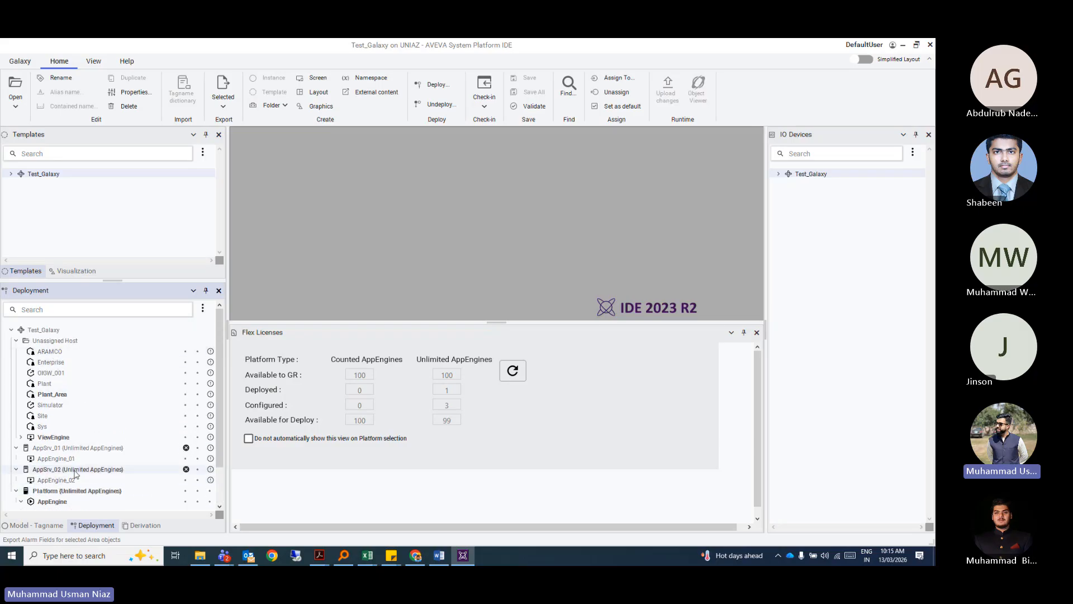
scroll(33, 469, down, 2)
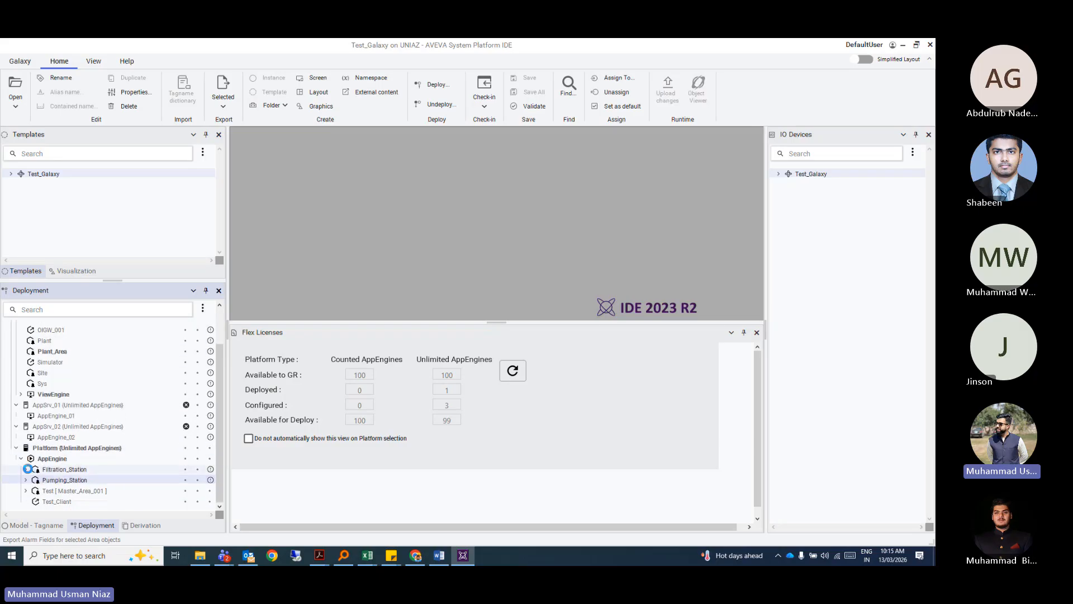
click(27, 469)
click(56, 471)
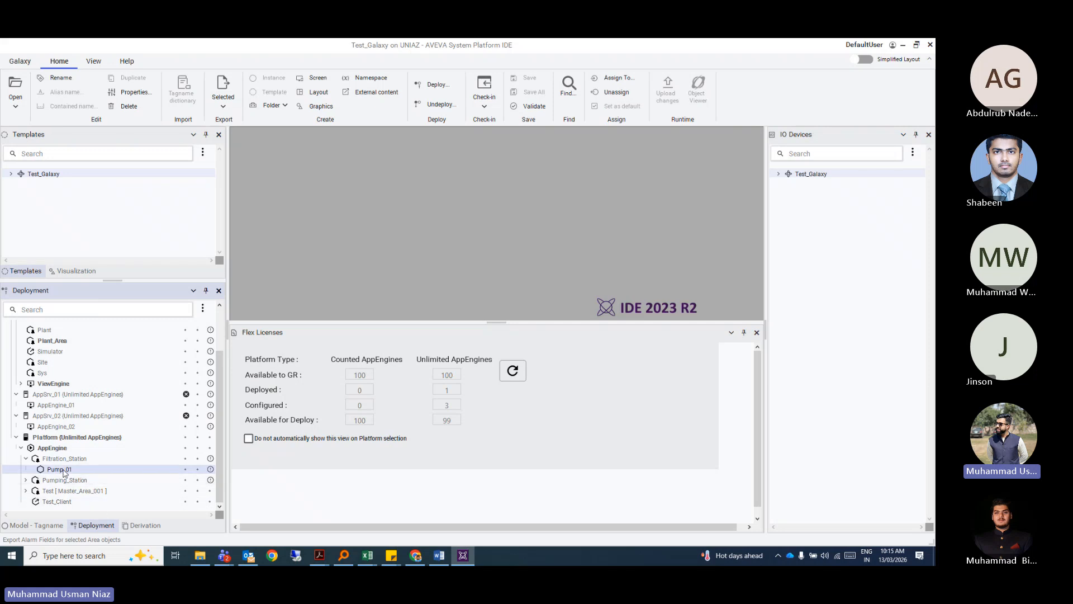
click(131, 526)
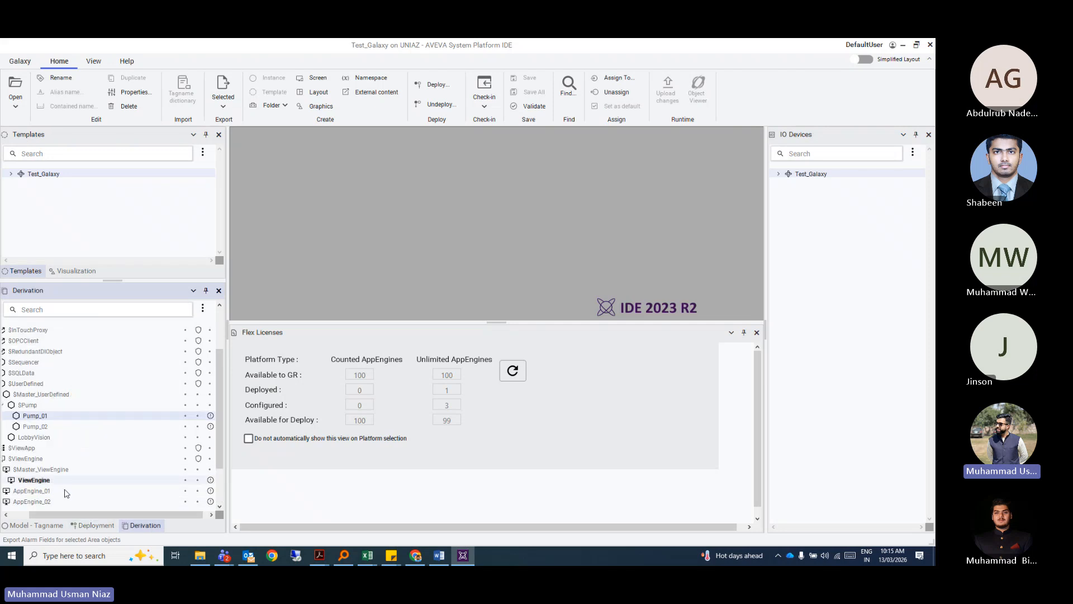
Switch the lower pane from Deployment to Model view, select Filtration_Station, and heighten the upper pane.
drag(75, 515, 51, 512)
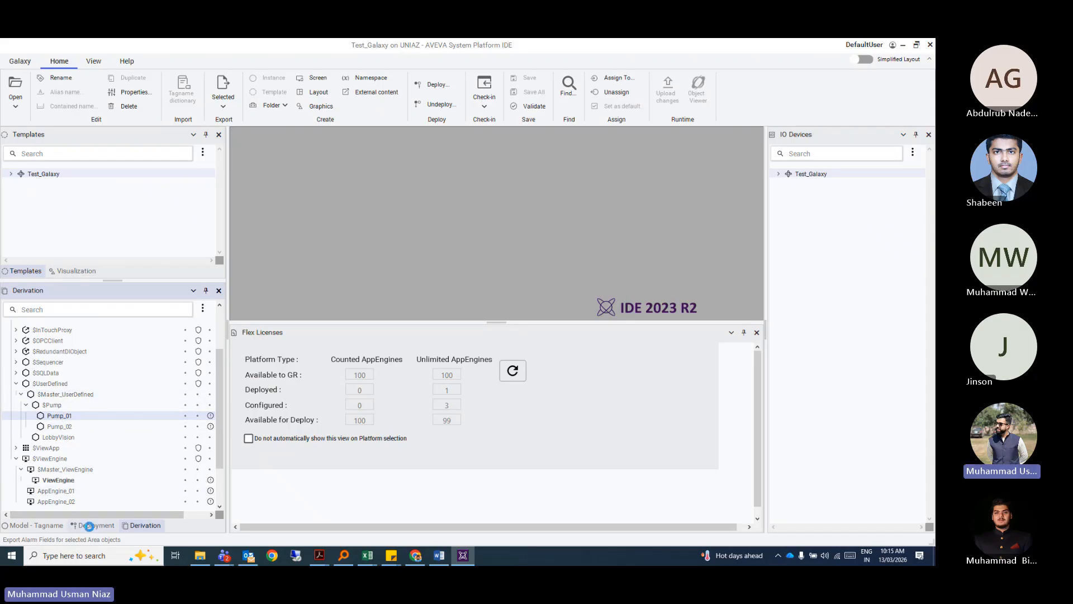
click(89, 525)
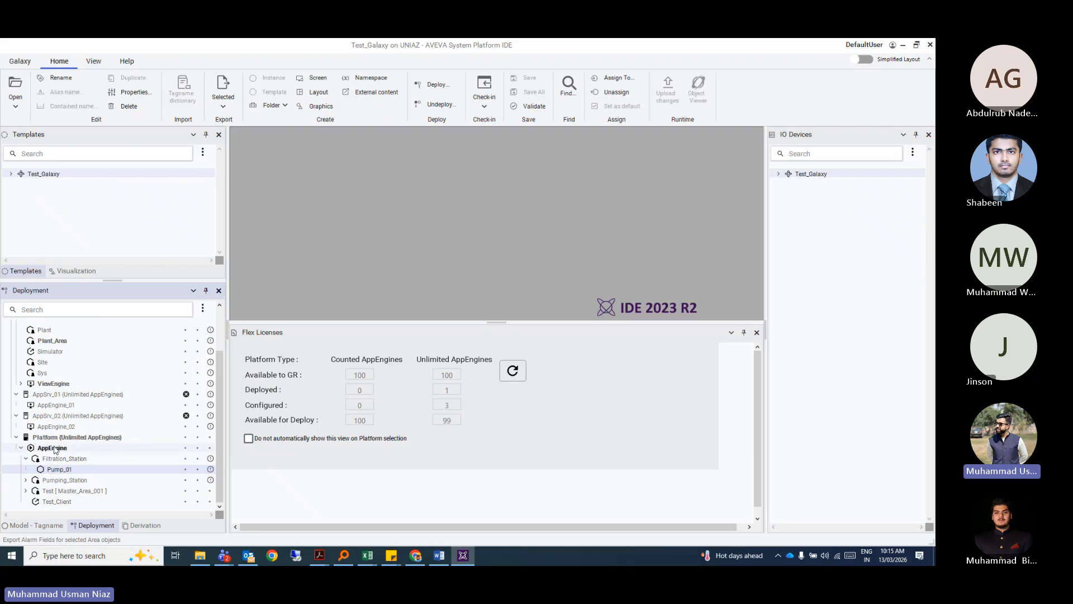
click(36, 526)
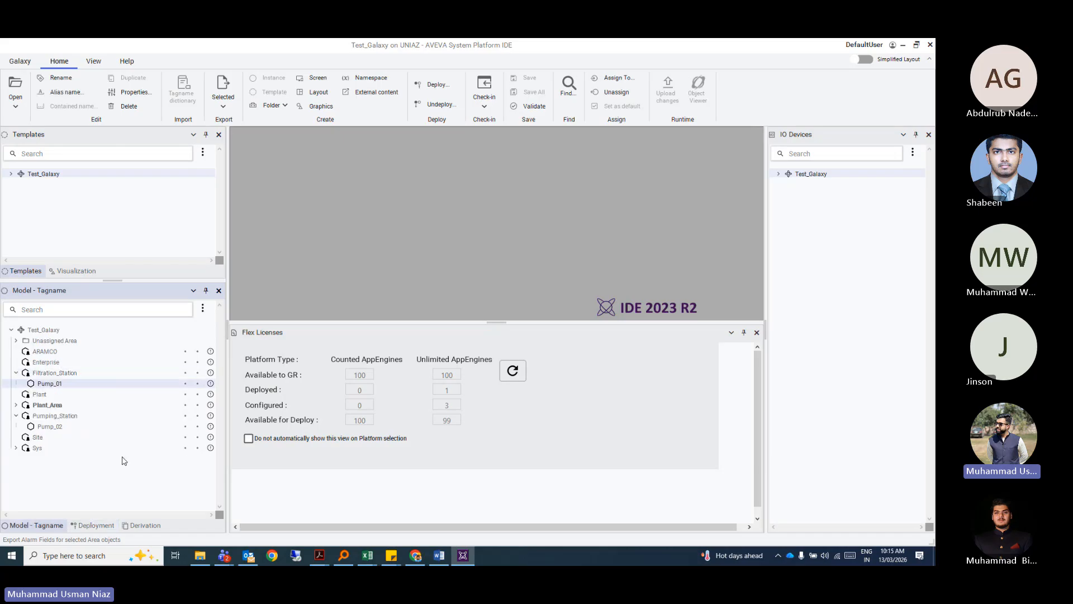
click(54, 376)
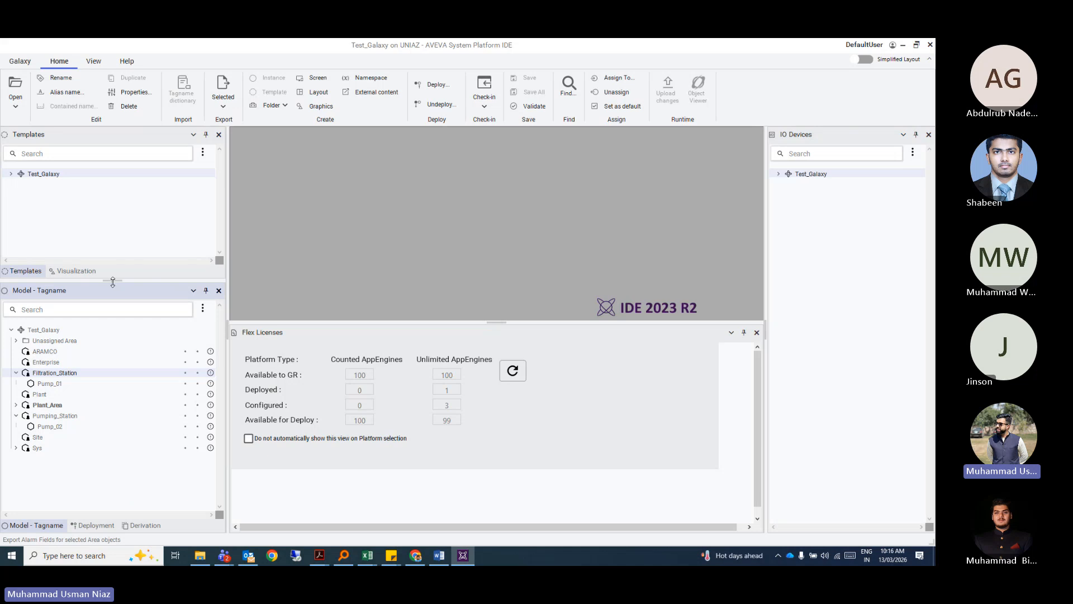
drag(112, 282, 112, 351)
Browse Visualization > My Content folders: Layouts, Graphics, ViewApp Namespaces and External Content.
click(66, 341)
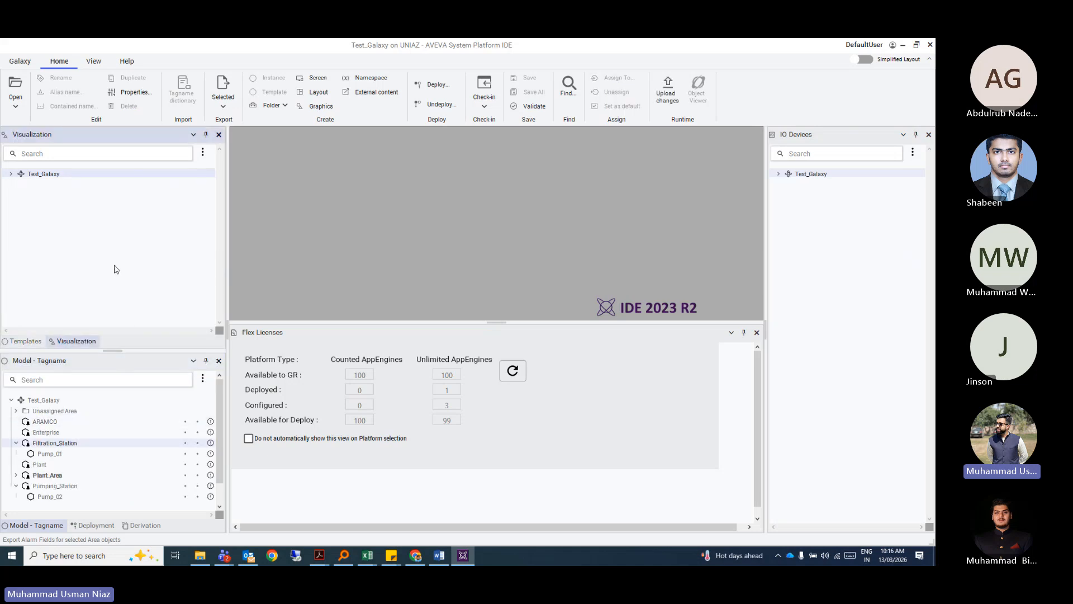
click(11, 174)
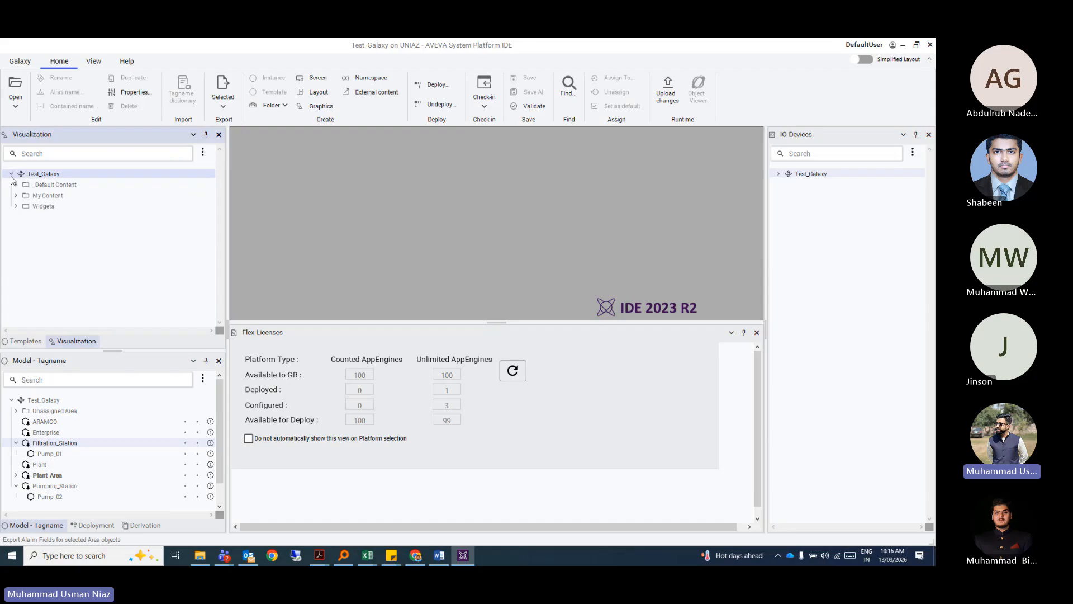
click(16, 195)
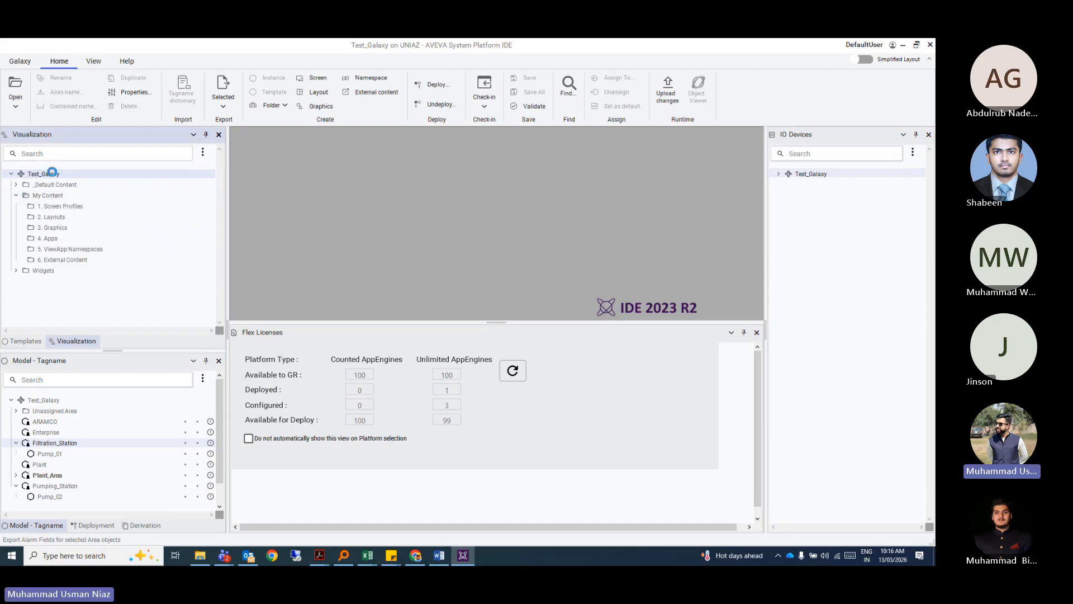
click(63, 218)
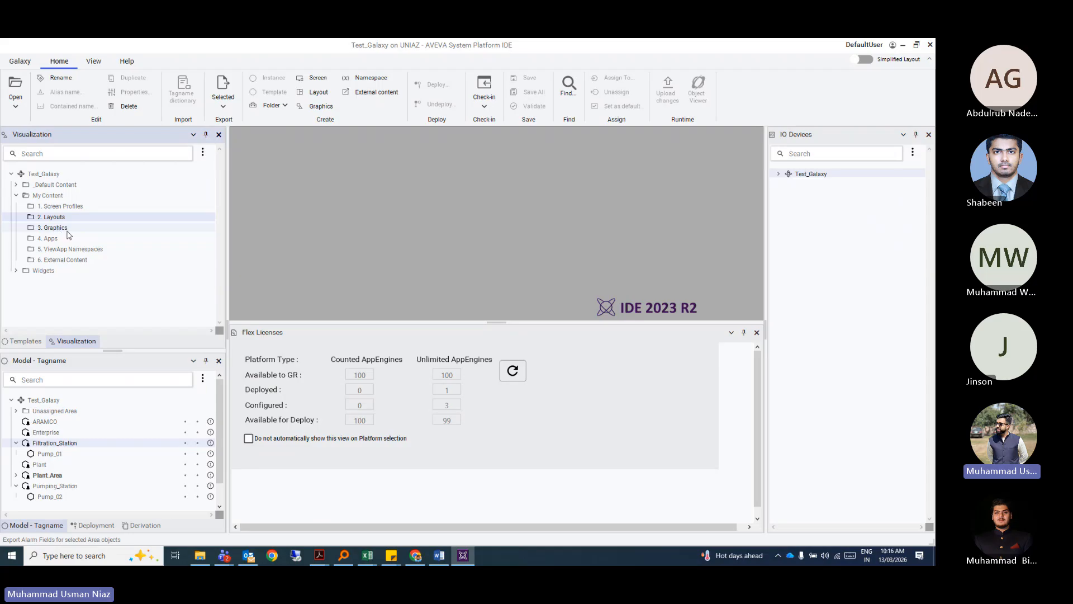
click(63, 230)
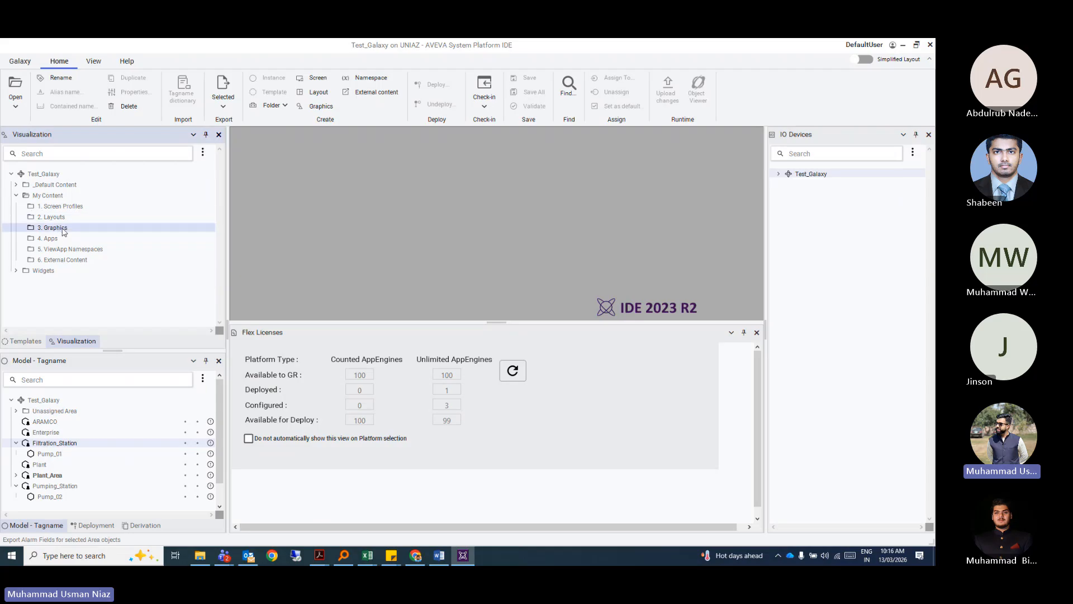
click(84, 249)
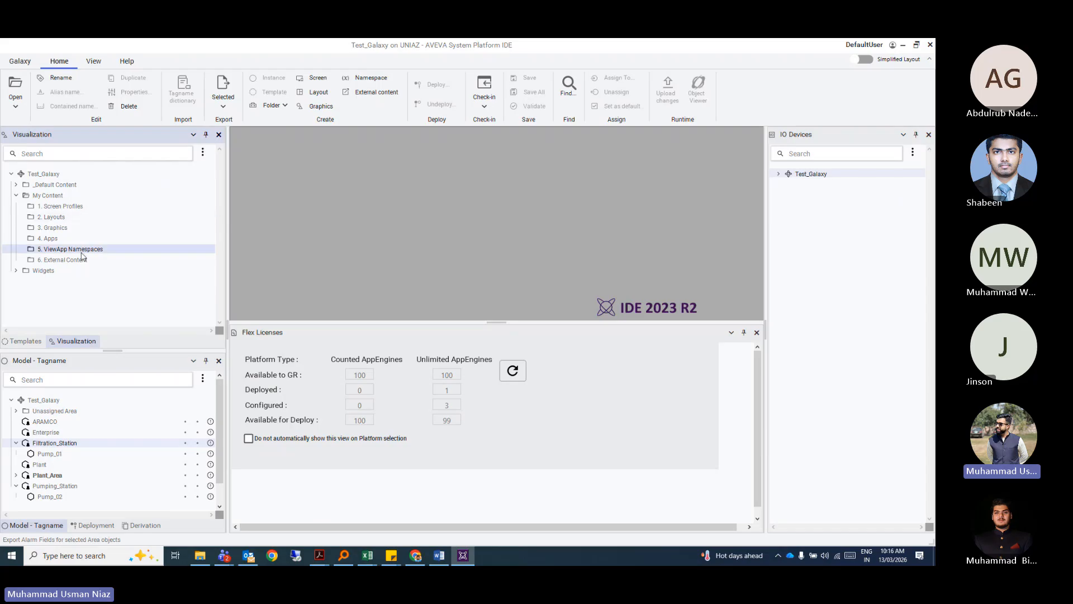
click(41, 261)
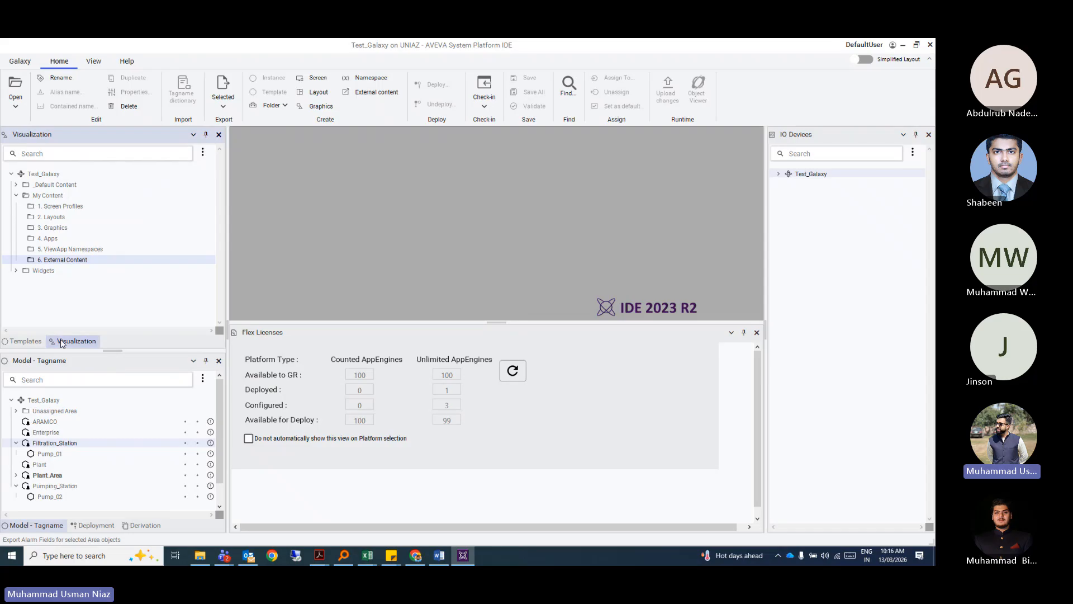
In the Templates tree, expand My Templates to reveal $OMI_ViewApp_Desktop and the System folder.
click(24, 341)
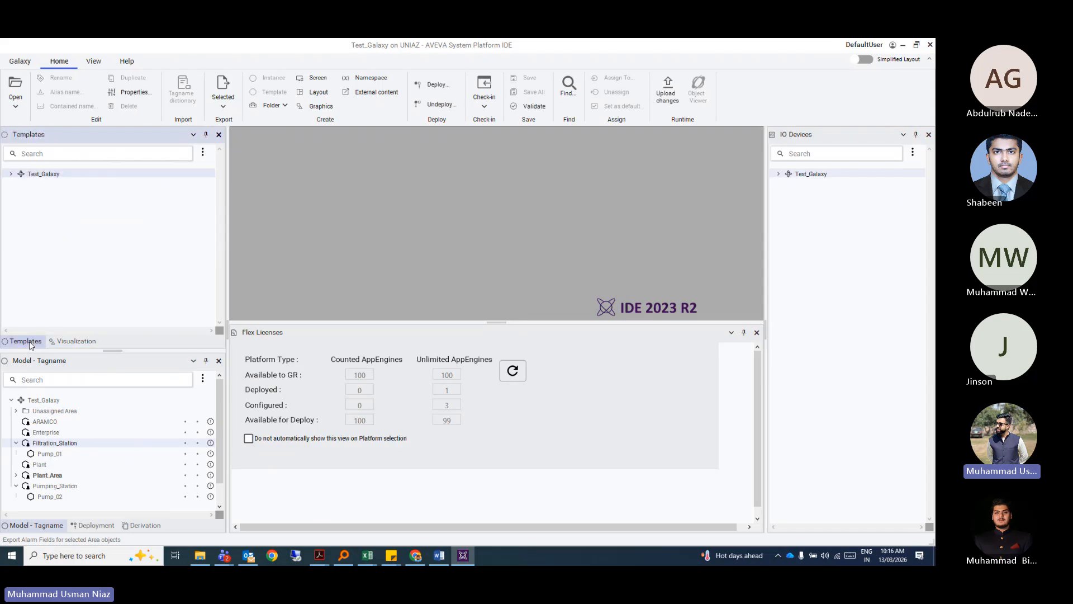
click(10, 173)
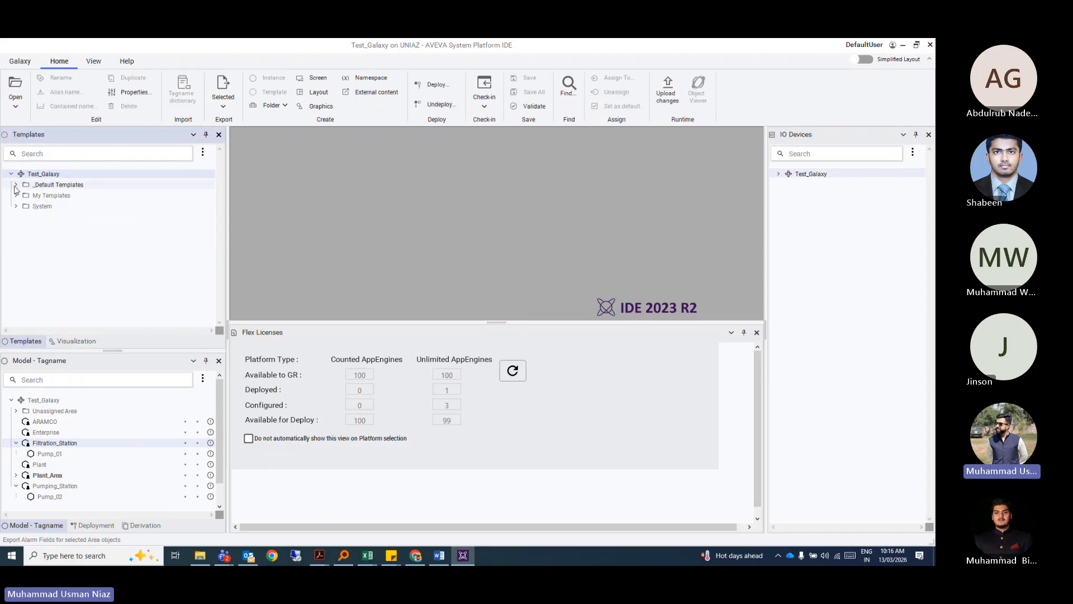
click(15, 195)
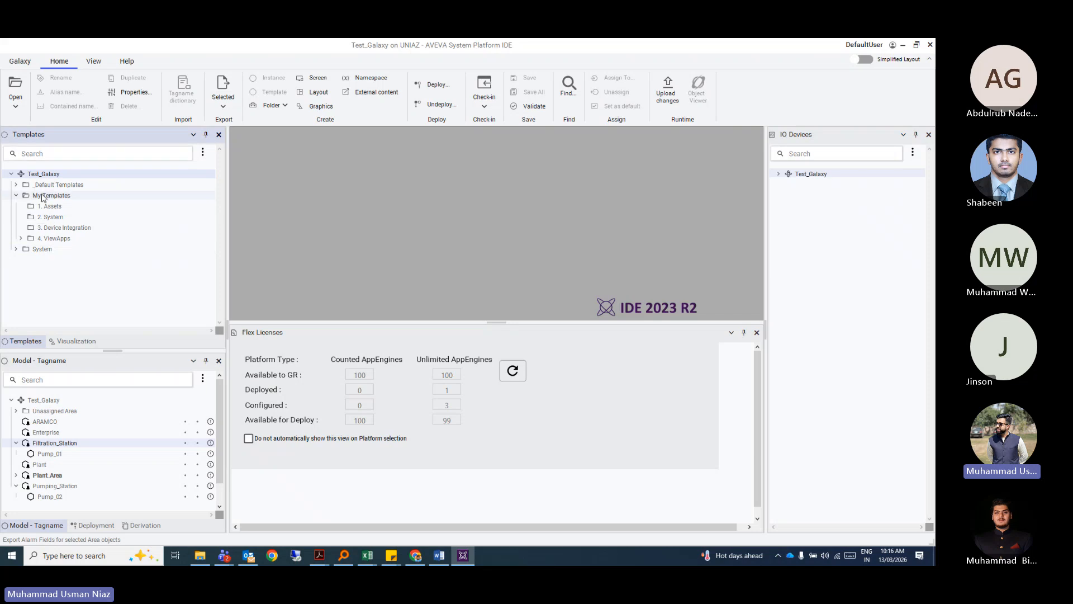
click(20, 238)
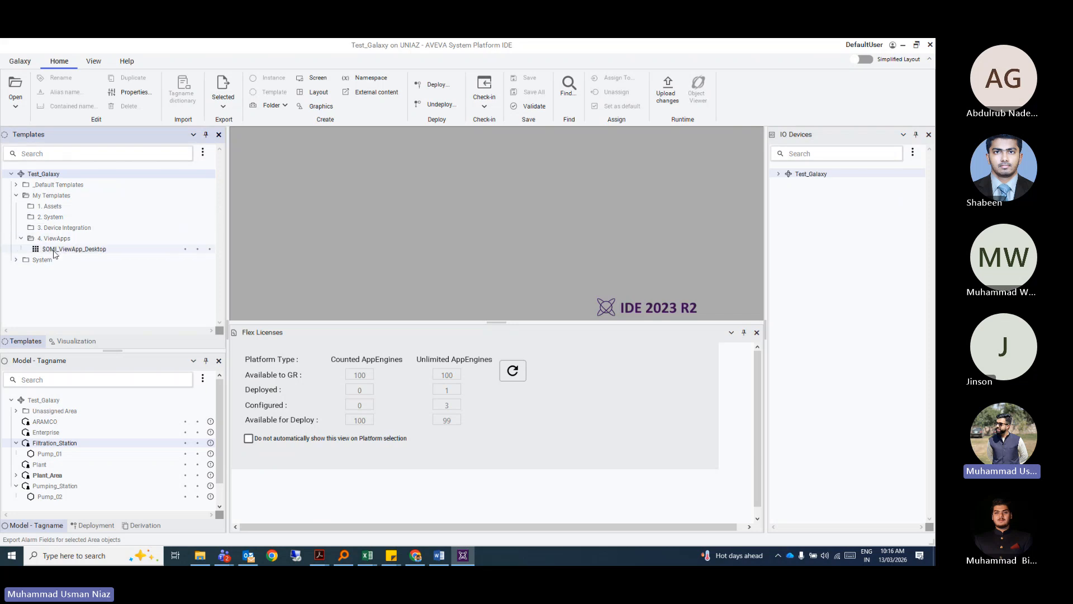
click(17, 259)
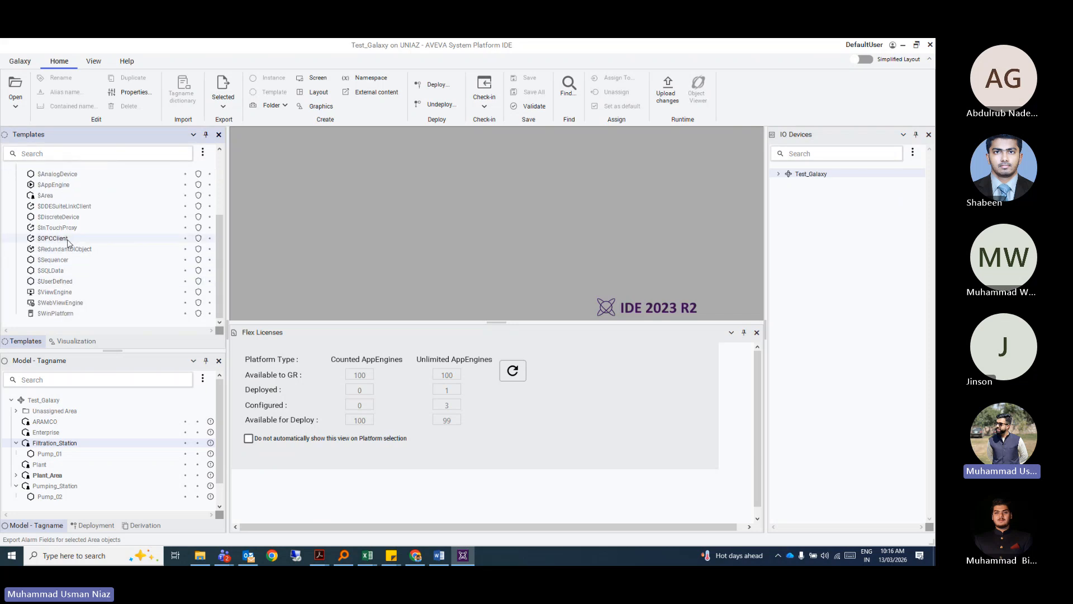
scroll(68, 242, up, 1)
scroll(66, 246, up, 2)
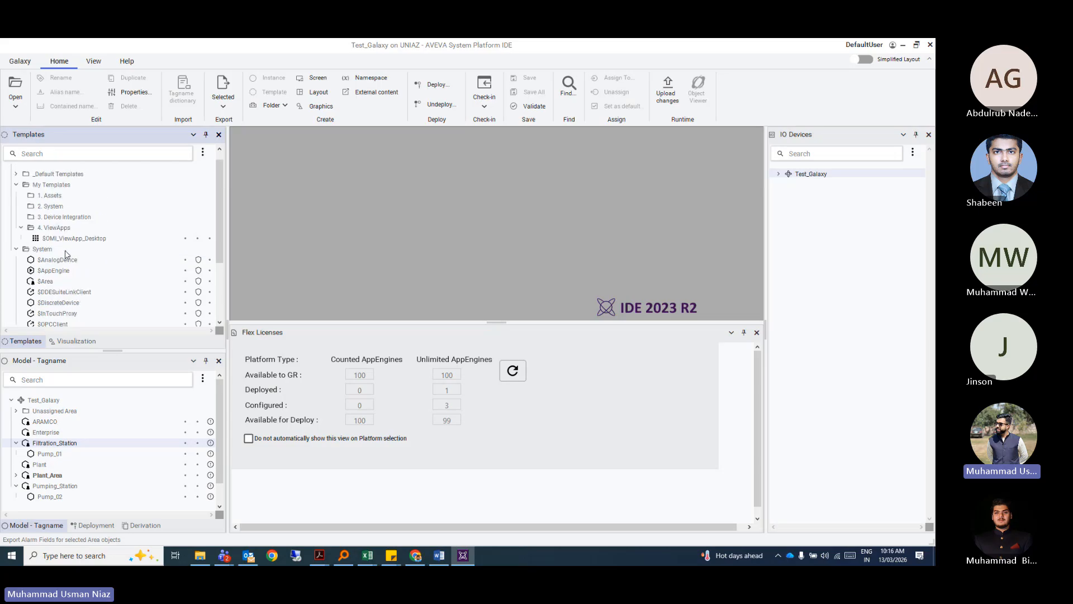
Expand _Default Templates' Assets, System and Device Integration folders and select the $Sim template.
click(16, 185)
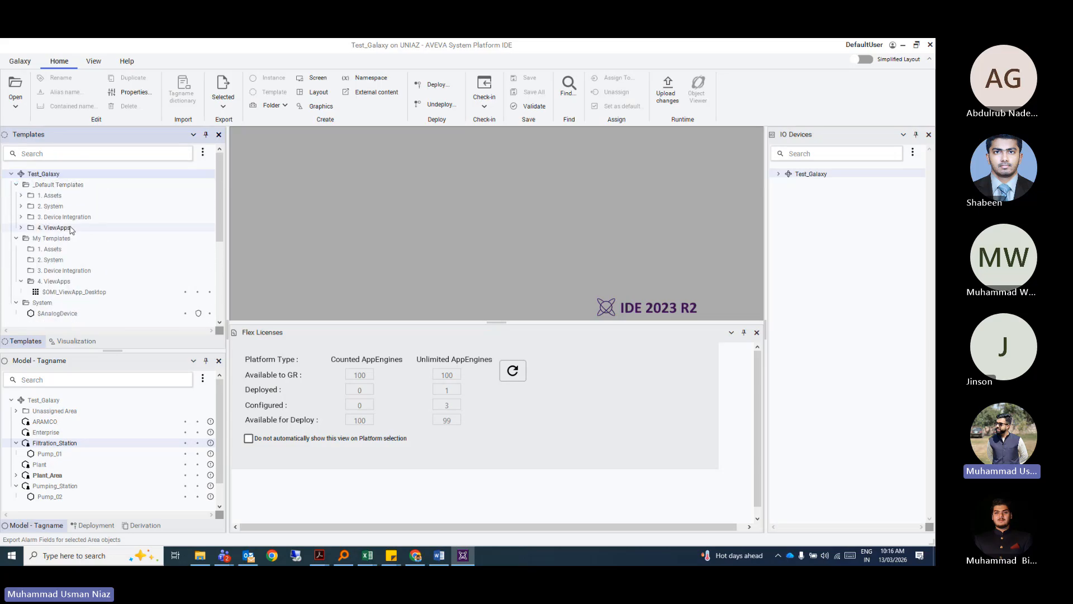
click(21, 195)
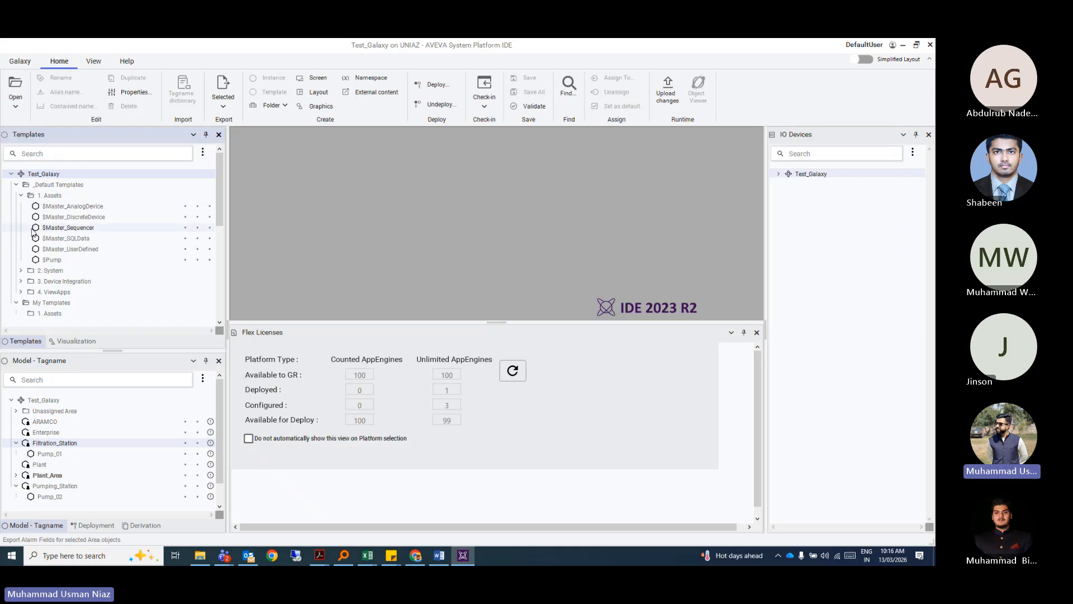
scroll(82, 216, down, 1)
double_click(77, 249)
scroll(77, 236, down, 1)
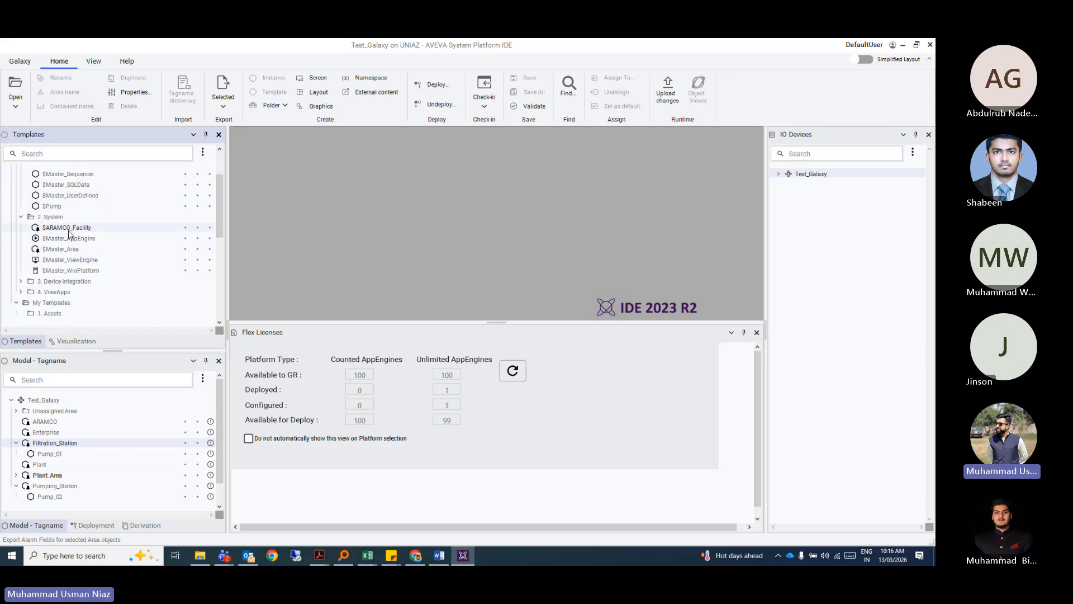
scroll(69, 259, down, 1)
click(21, 260)
scroll(23, 262, down, 1)
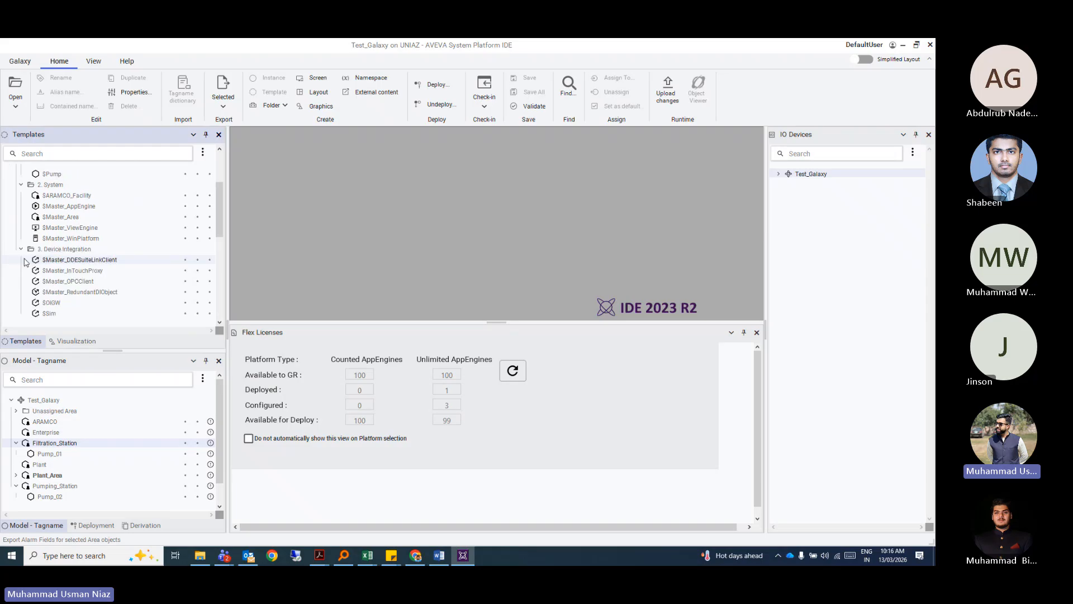
scroll(64, 263, down, 1)
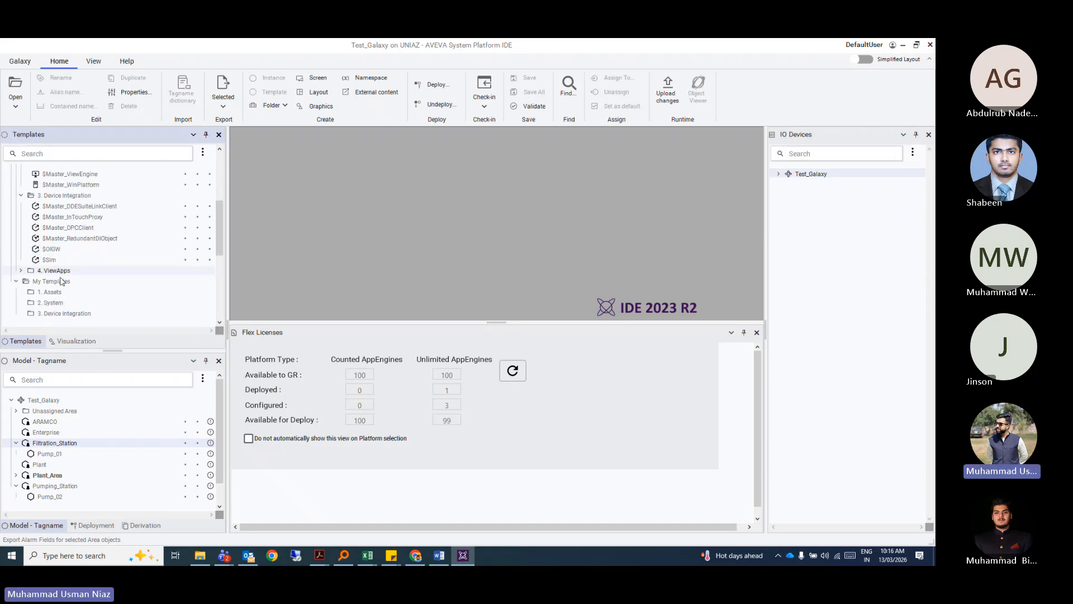
click(59, 261)
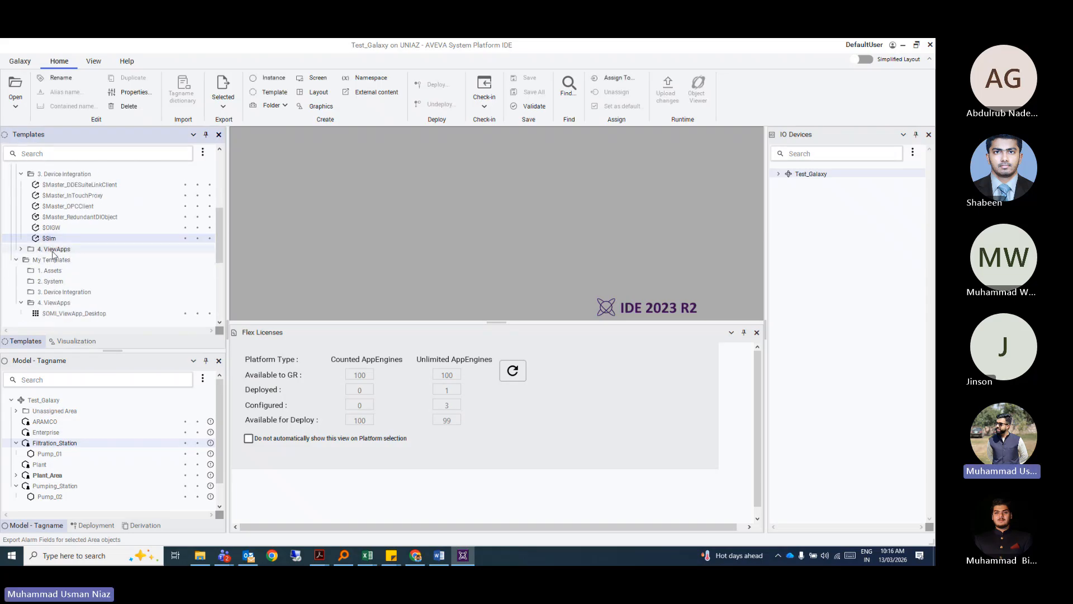
scroll(65, 267, up, 3)
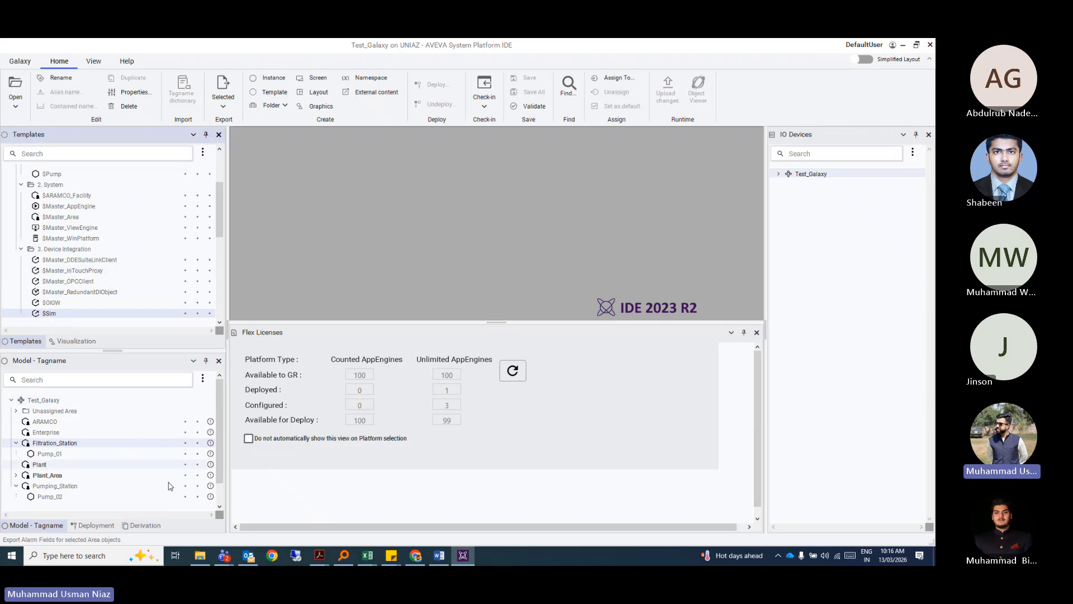
scroll(30, 251, down, 4)
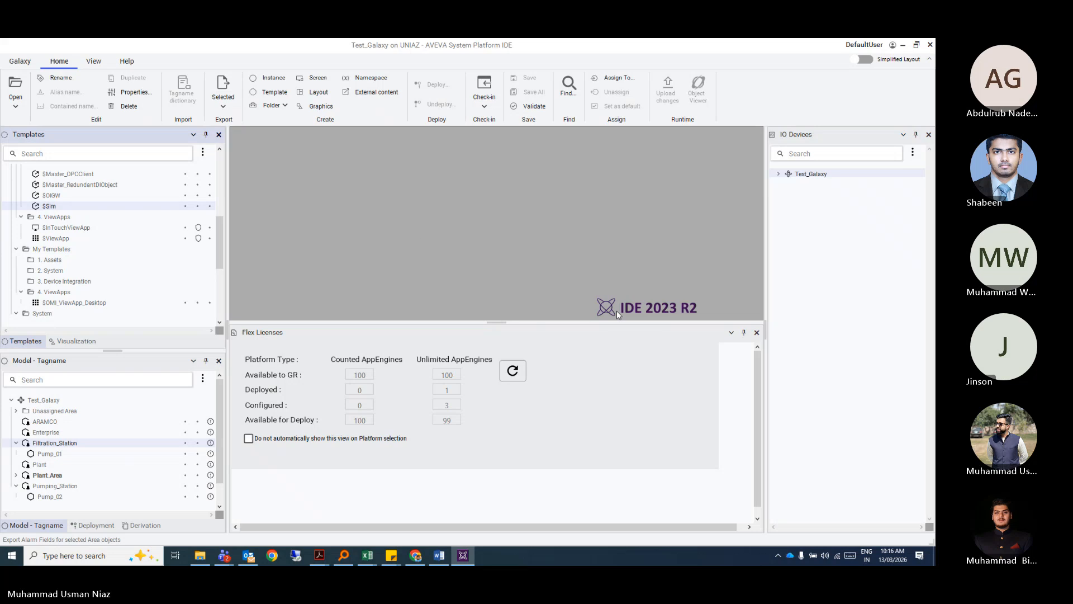
Close the licence panel, show the IO Devices view, and open Simulator's I/O mapping.
click(757, 333)
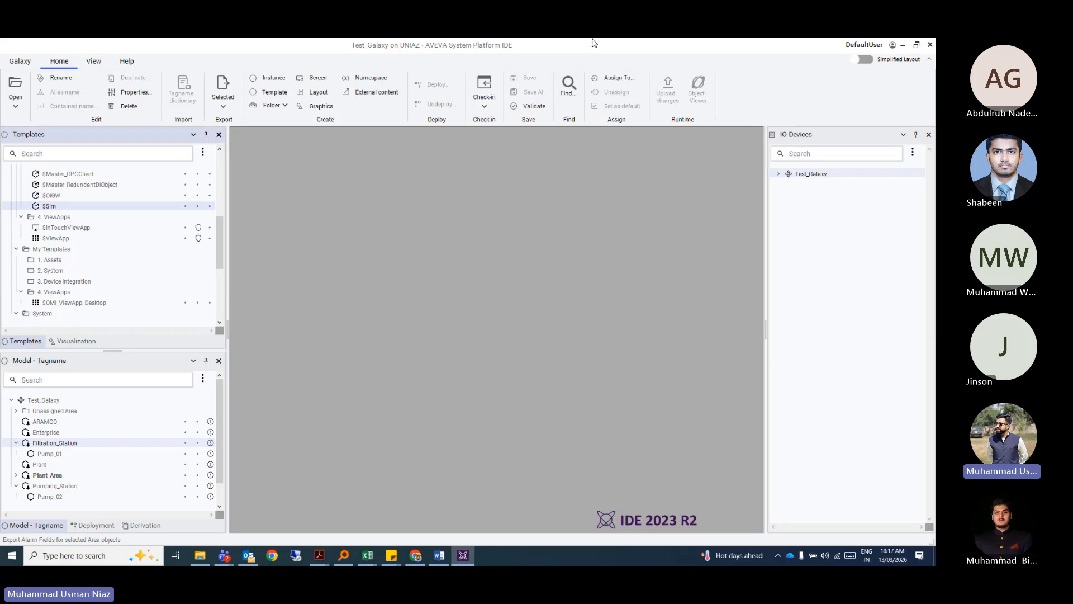
click(94, 61)
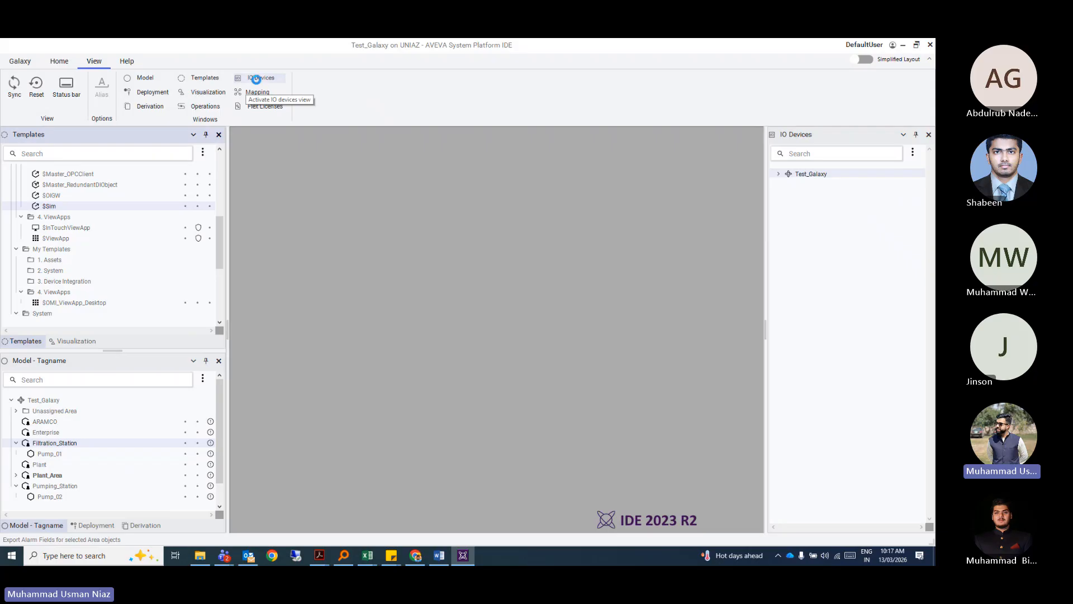
click(254, 78)
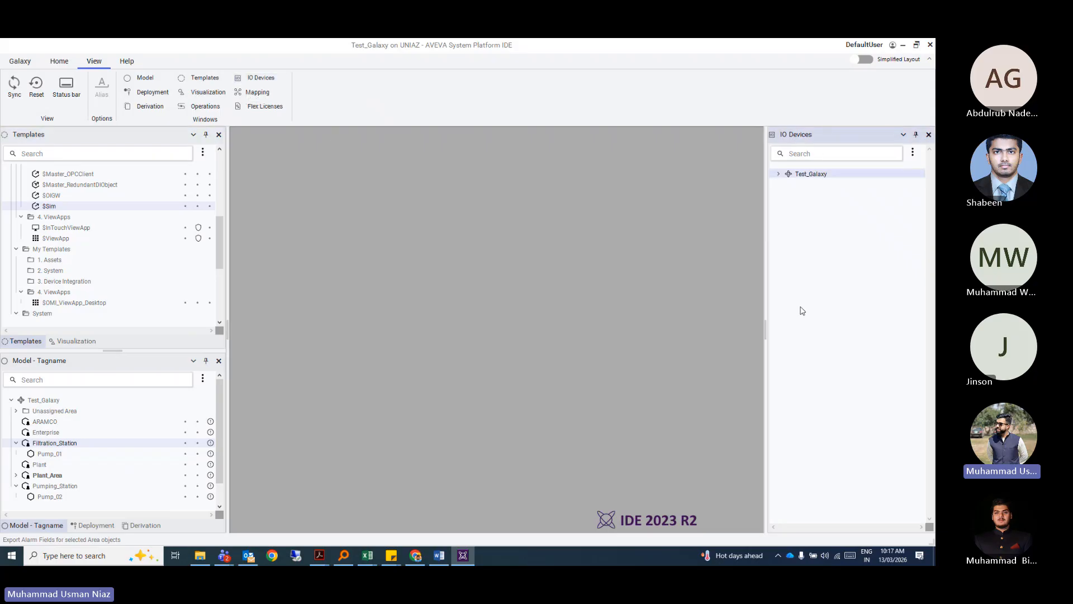
click(780, 174)
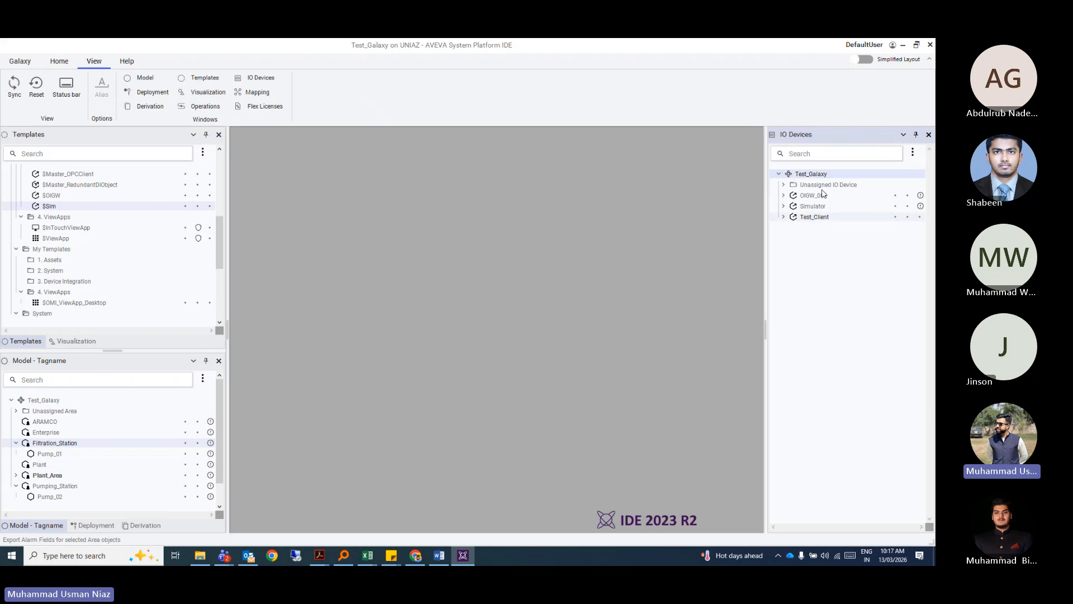
double_click(814, 208)
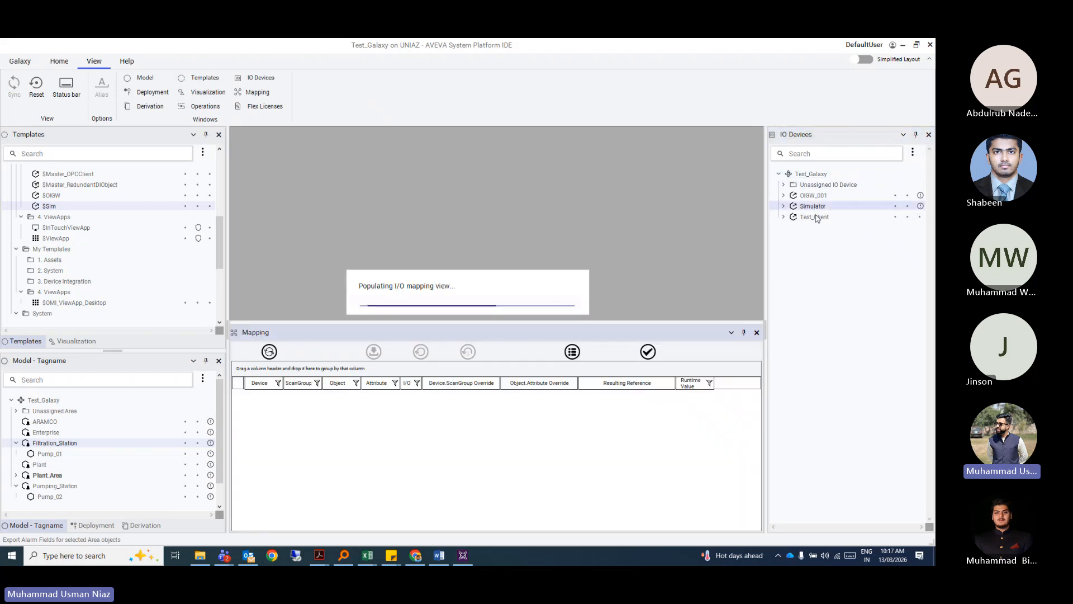
click(807, 219)
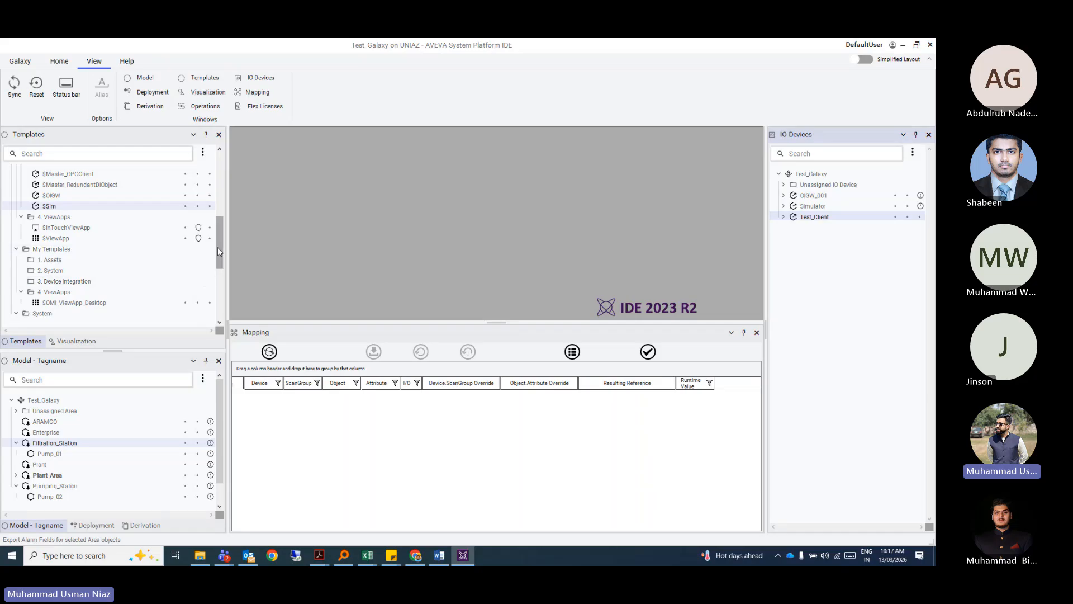
drag(218, 249, 219, 225)
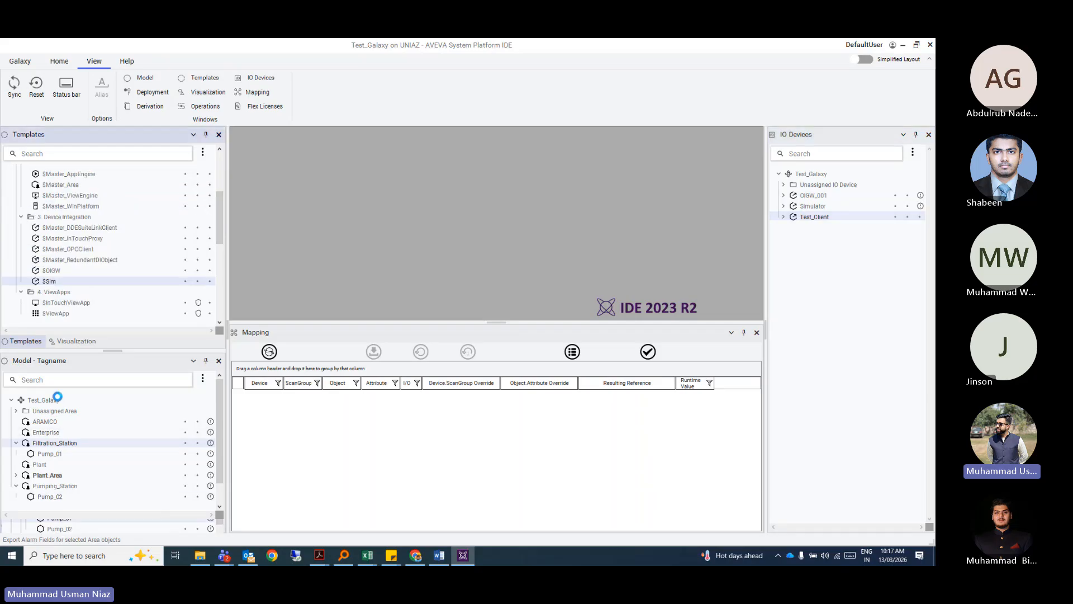
Show the Derivation tree in an enlarged pane and select its Test_Galaxy root.
click(141, 525)
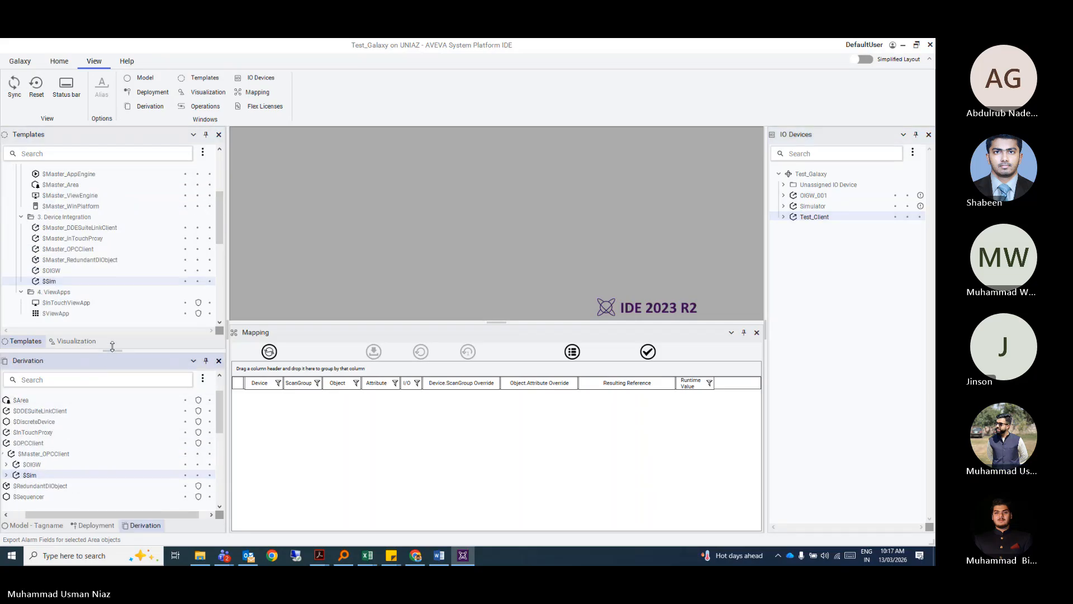
drag(112, 351, 112, 277)
drag(108, 513, 93, 512)
scroll(67, 447, up, 1)
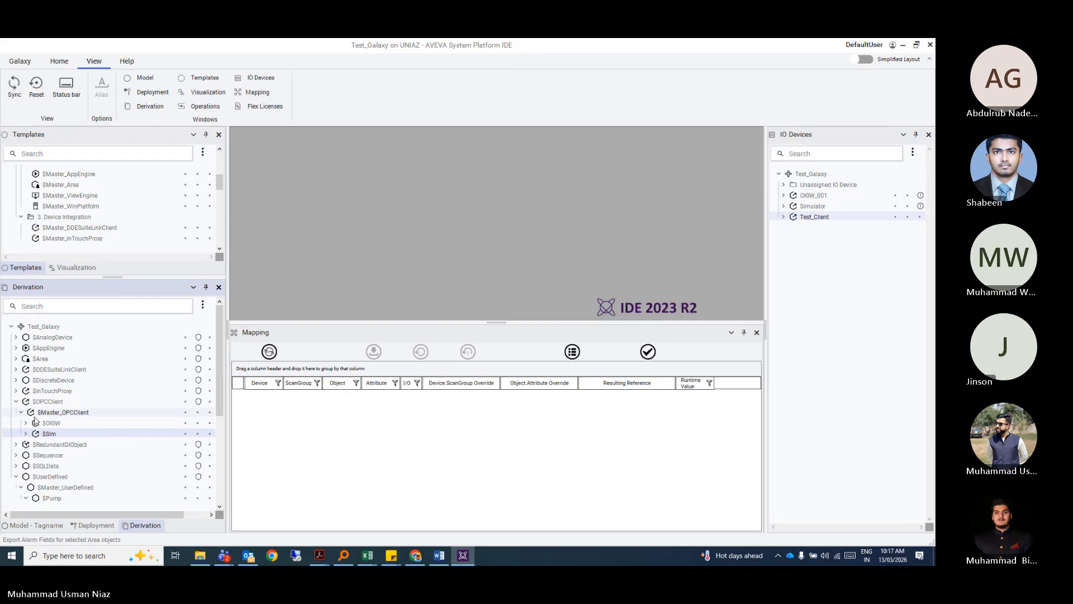
click(16, 401)
click(17, 401)
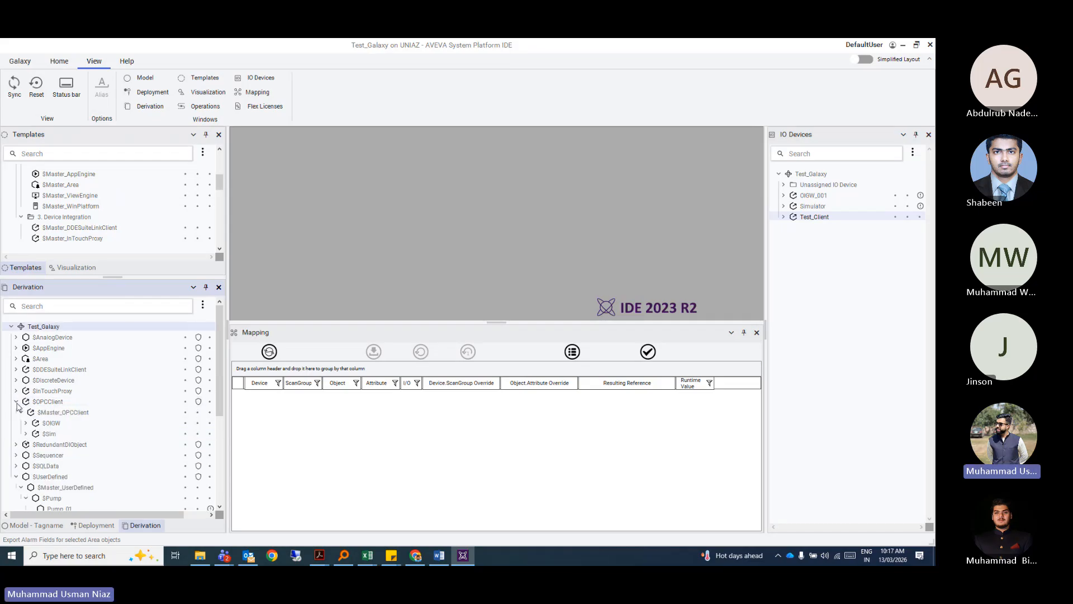
scroll(52, 412, down, 1)
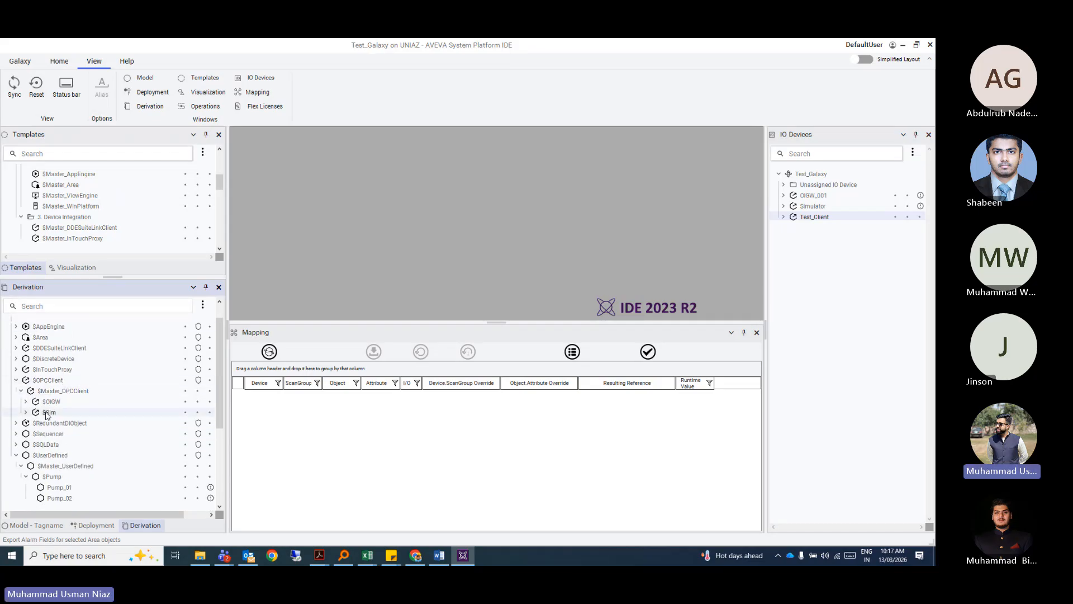
scroll(55, 405, up, 1)
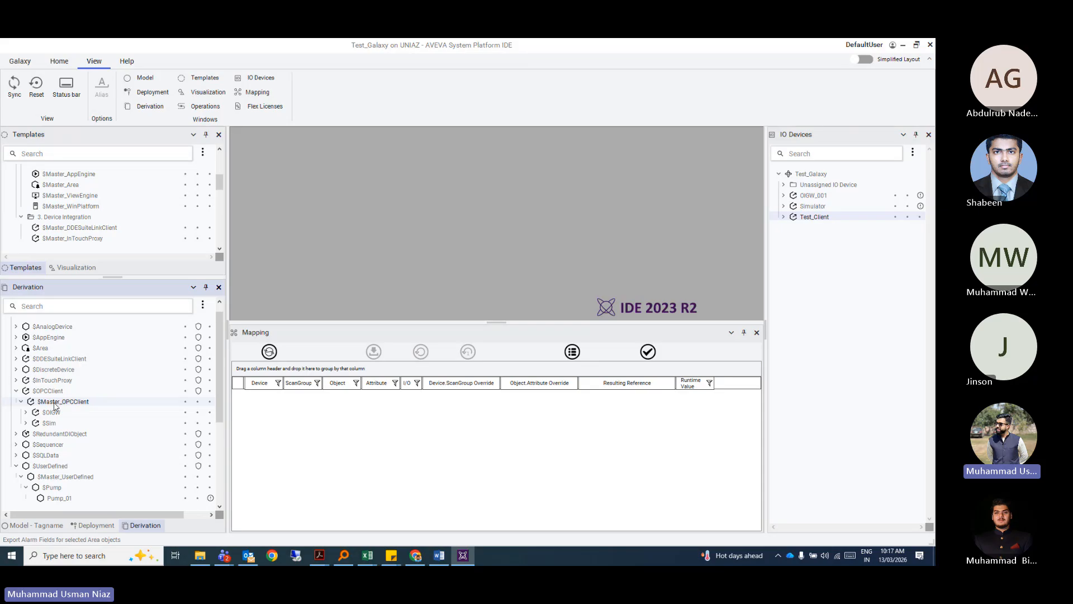
Expand $DDESuiteLinkClient to inspect derived templates, then collapse it and $OPCClient.
click(17, 358)
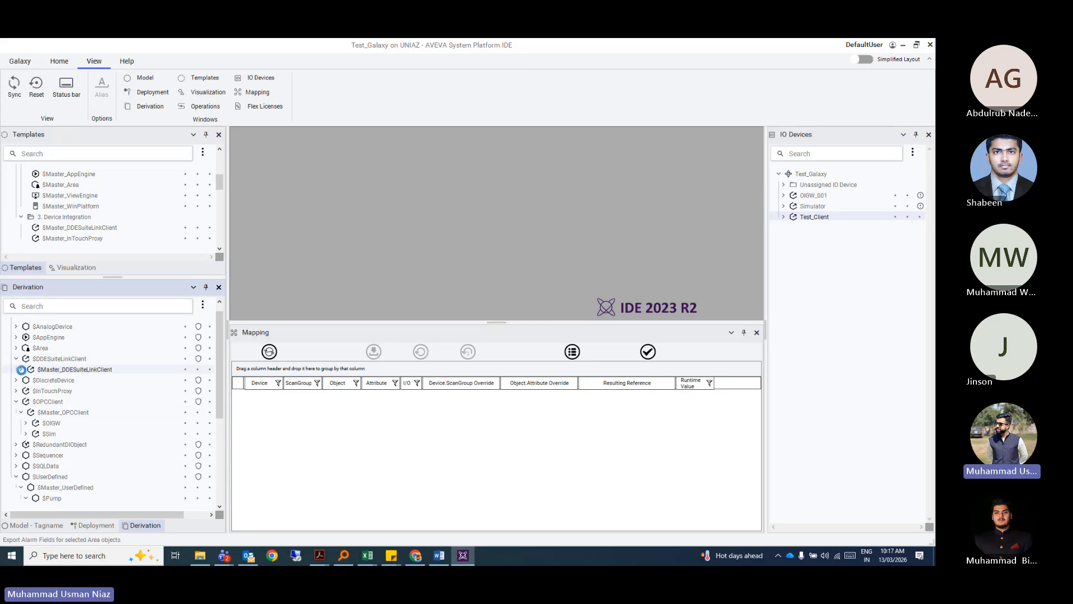
click(21, 370)
click(54, 361)
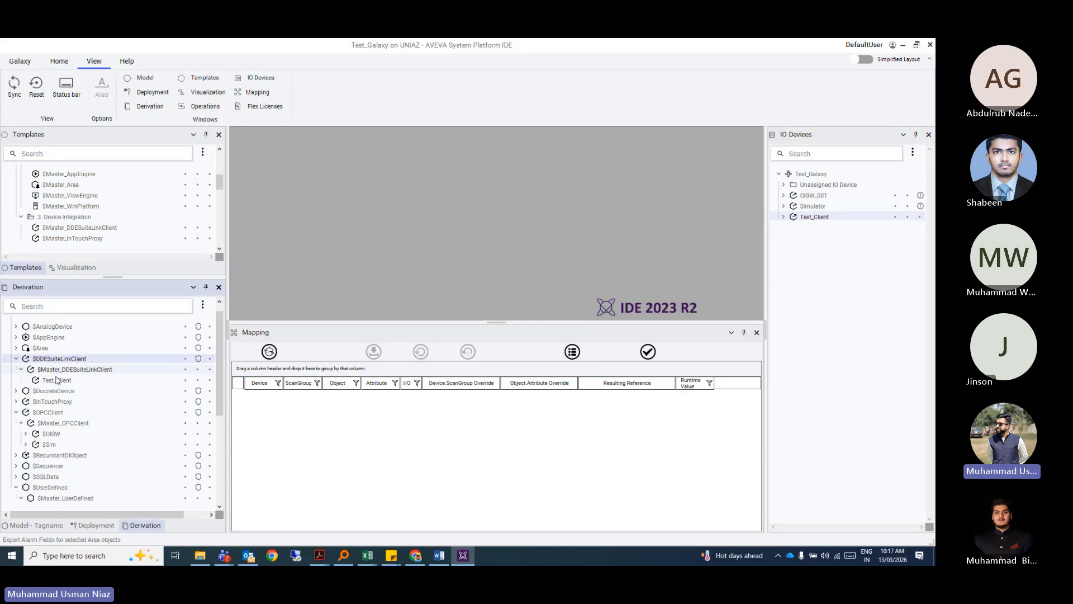
scroll(47, 372, up, 1)
click(17, 370)
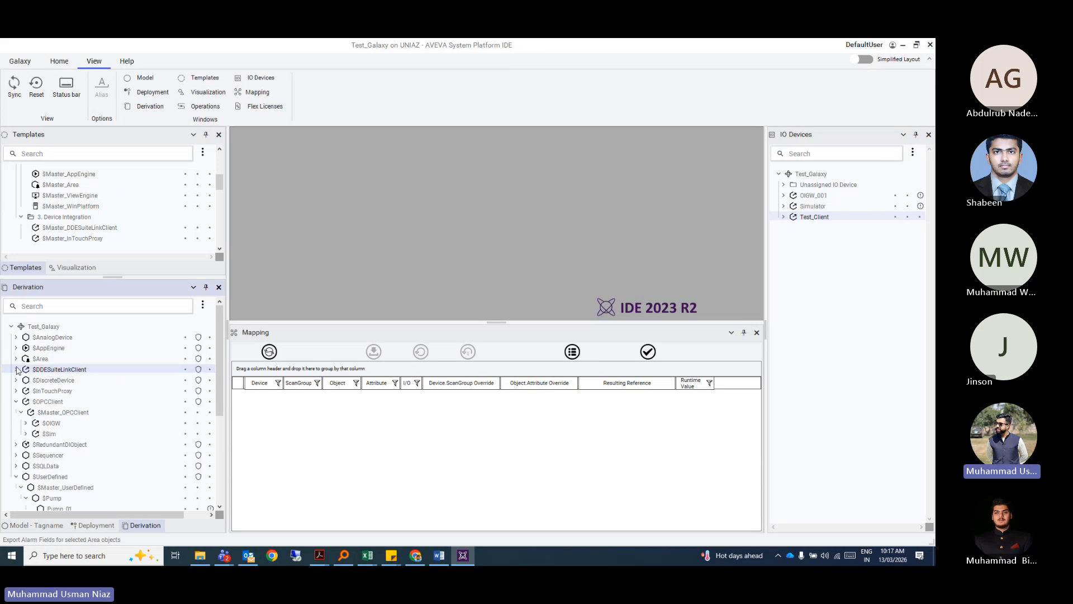
click(16, 401)
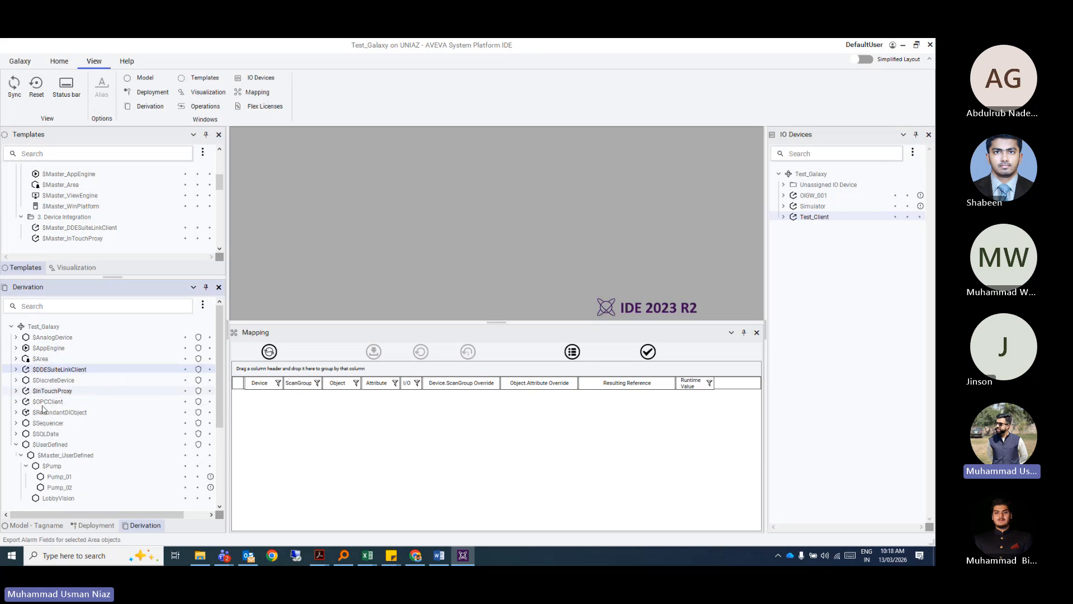
Expand $SQLData to show $Master_SQLData and expand Test_Client to reveal Hello.
click(17, 436)
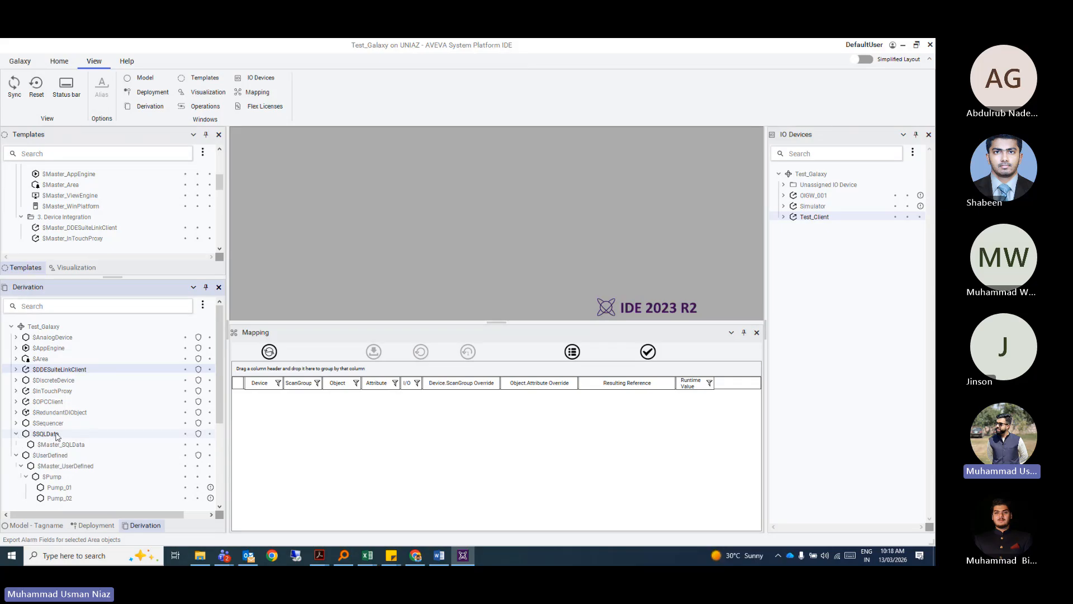
scroll(33, 419, down, 1)
click(47, 402)
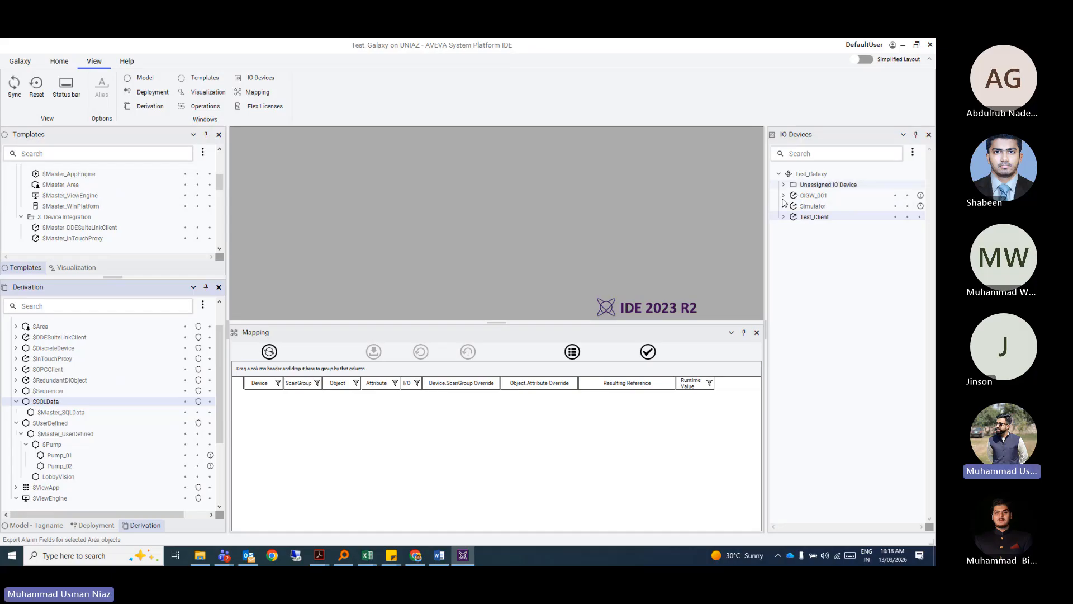
click(784, 217)
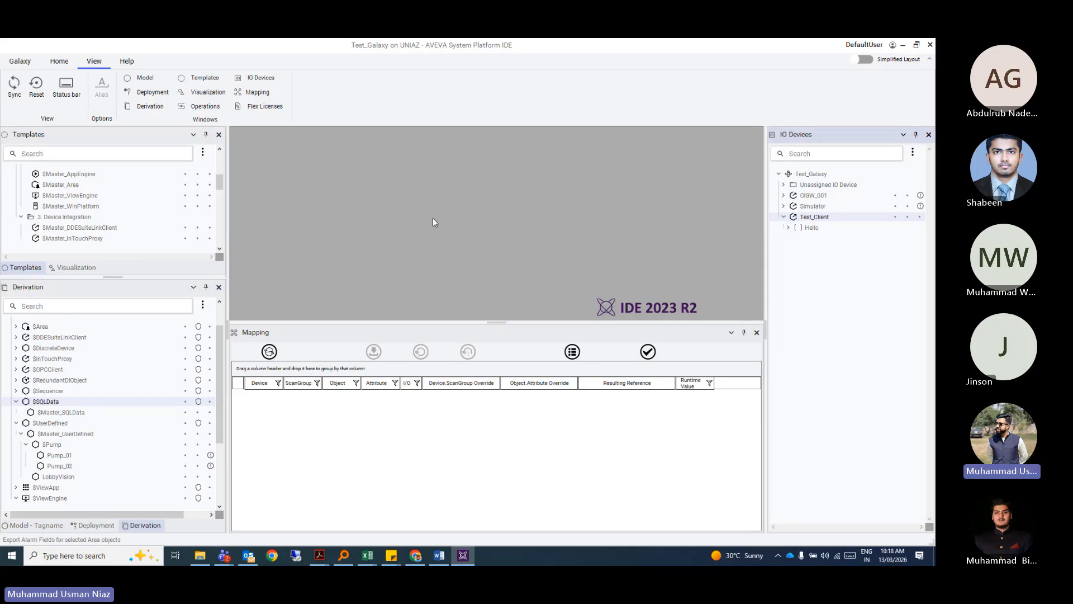
Run Operations Control Management Console from the Start menu's AVEVA folder as administrator.
click(11, 561)
scroll(73, 384, down, 5)
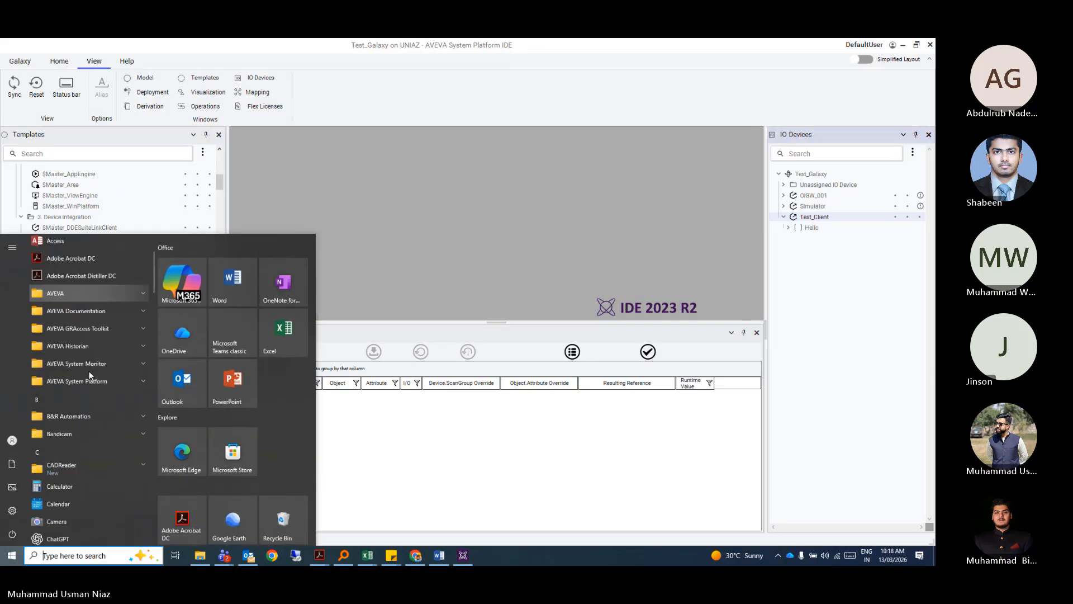
scroll(141, 311, up, 3)
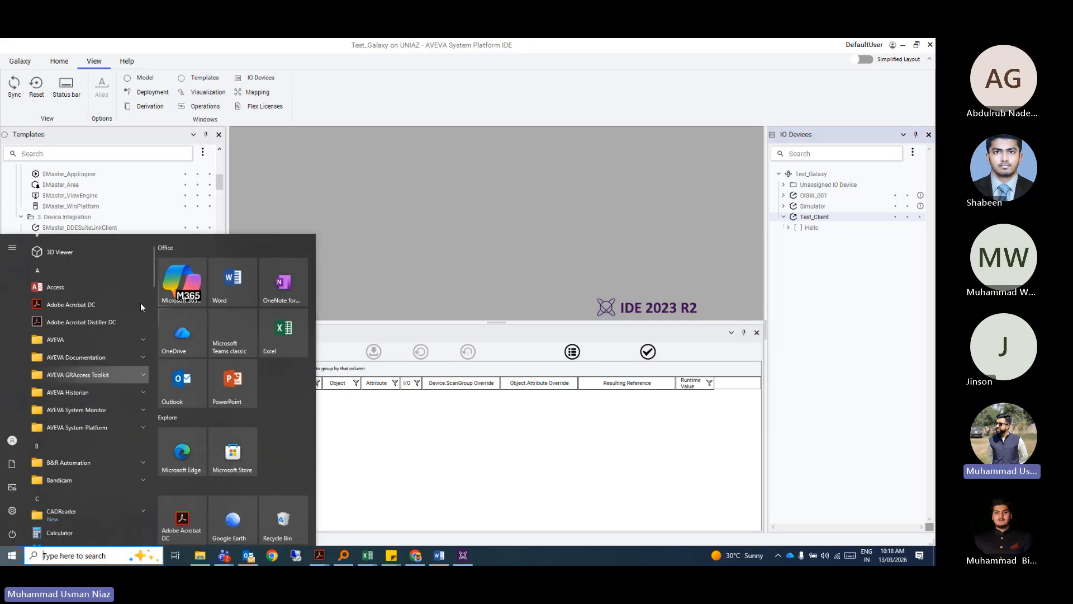
click(138, 340)
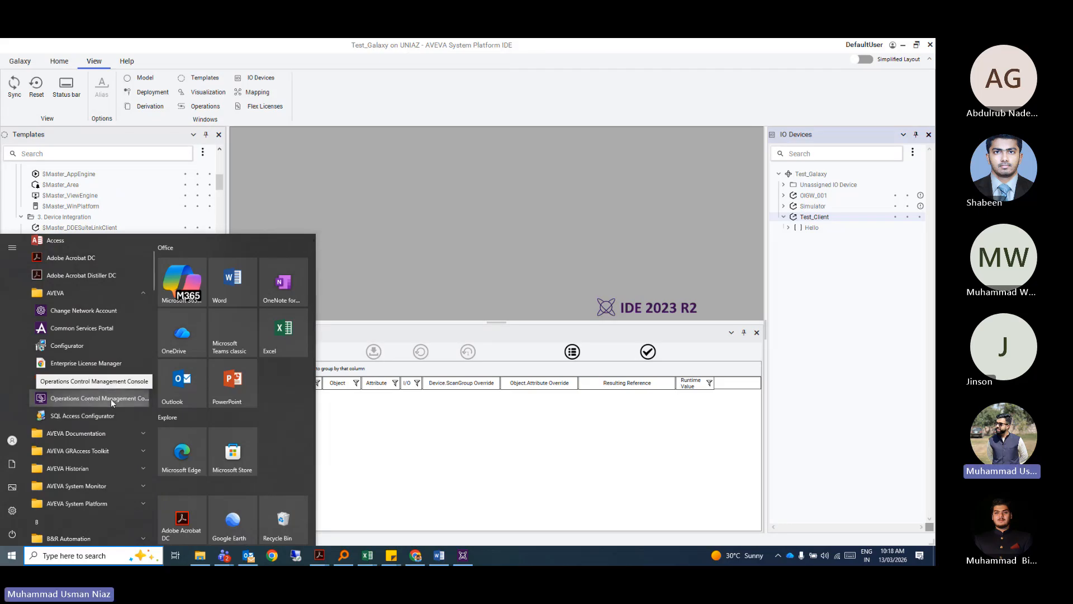
right_click(113, 401)
mouse_move(144, 428)
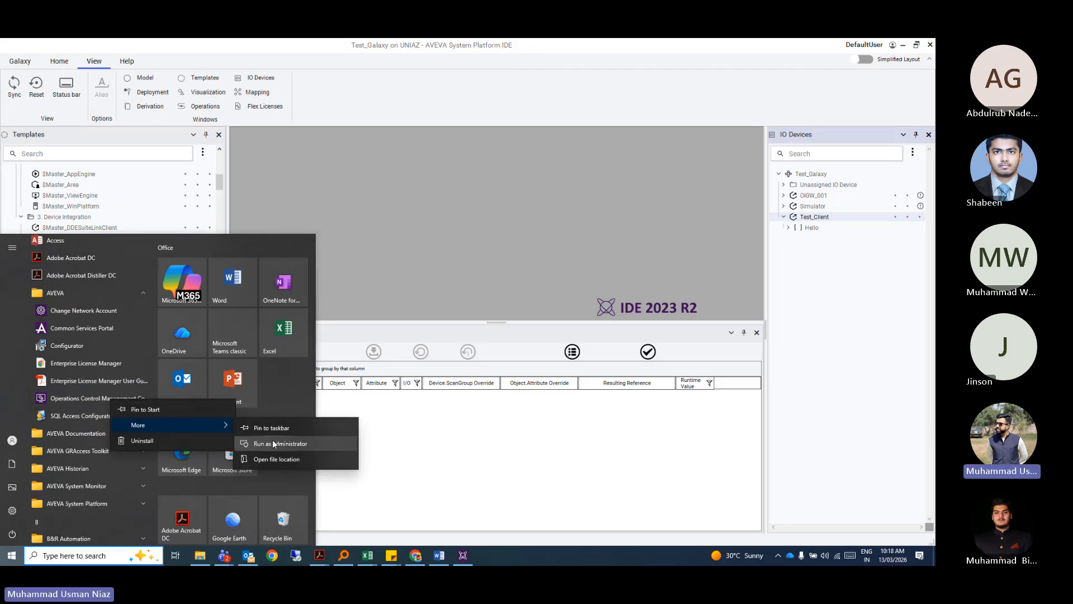
click(272, 439)
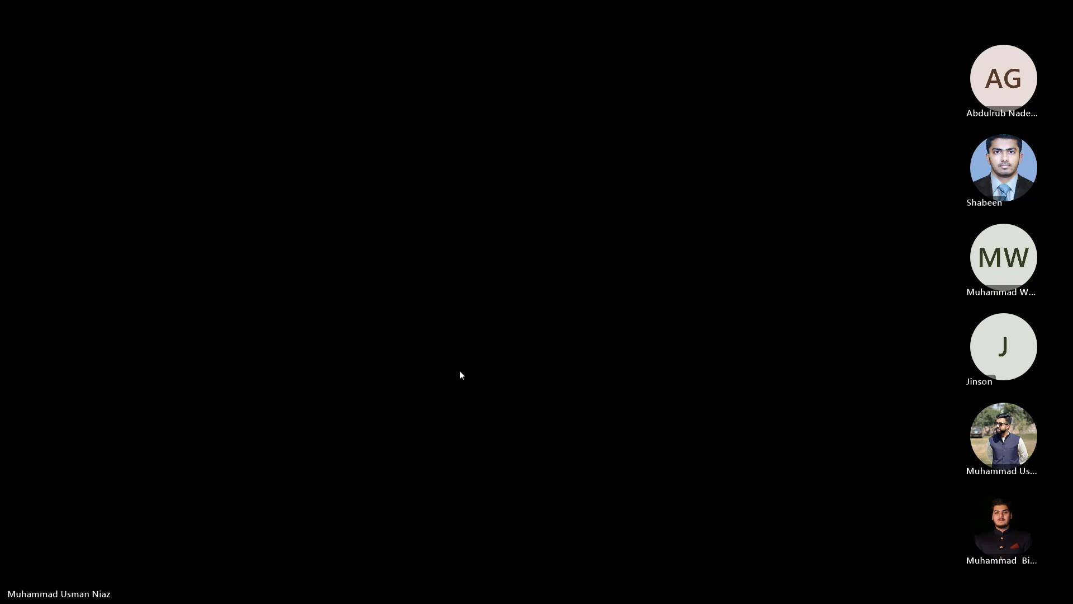
click(459, 370)
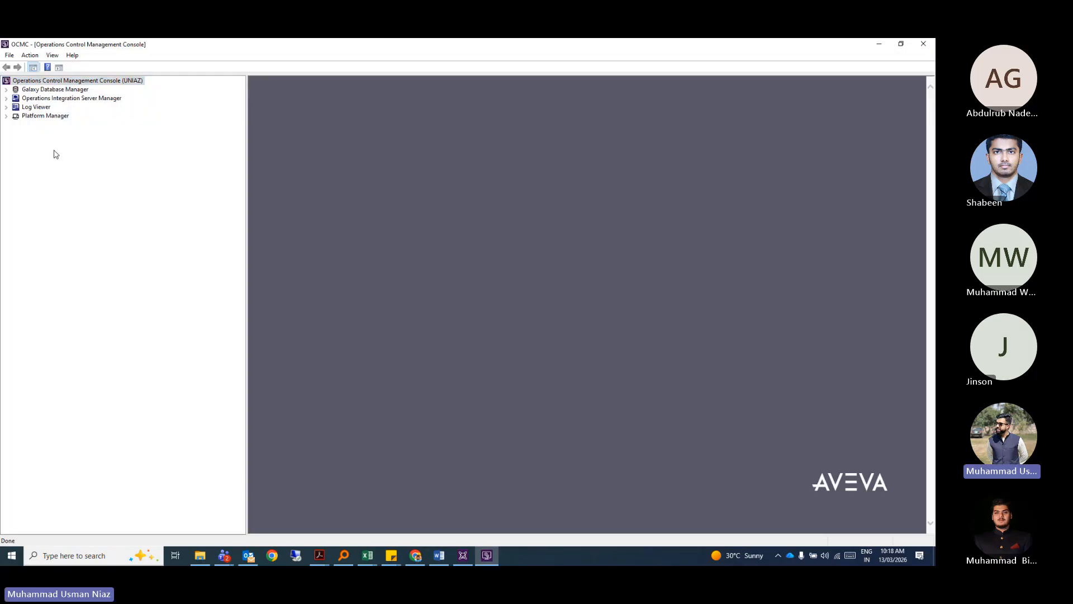
Expand Galaxy Database Manager and check Test_Galaxy's context menu without running a command.
click(6, 90)
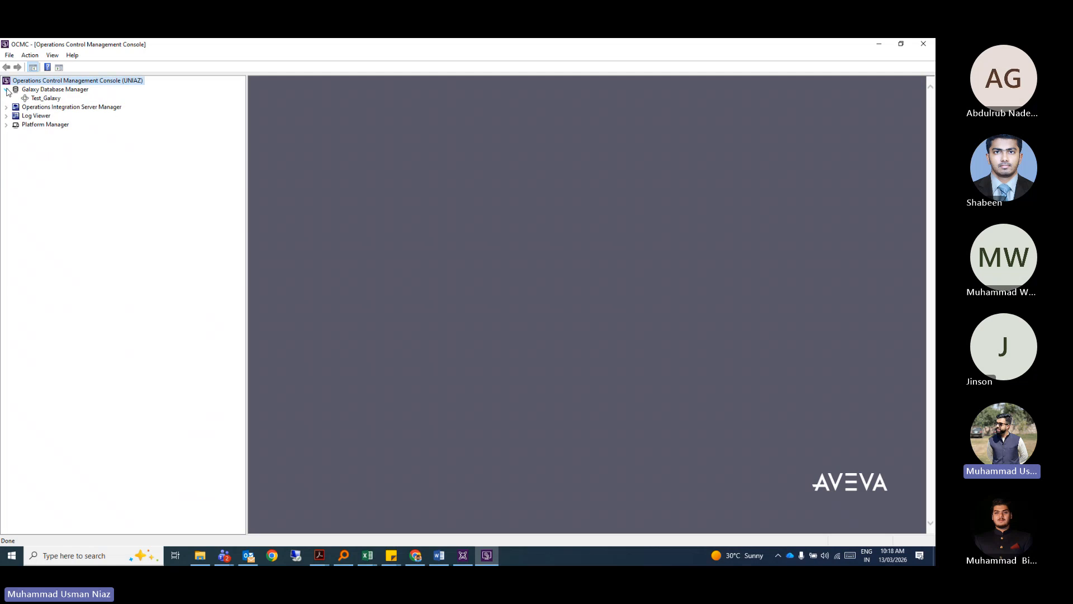
right_click(41, 99)
click(110, 201)
right_click(53, 100)
click(106, 204)
Navigate Operations Integration Server Manager to OI.GATEWAY.3 and display its OPCUA configuration.
click(7, 106)
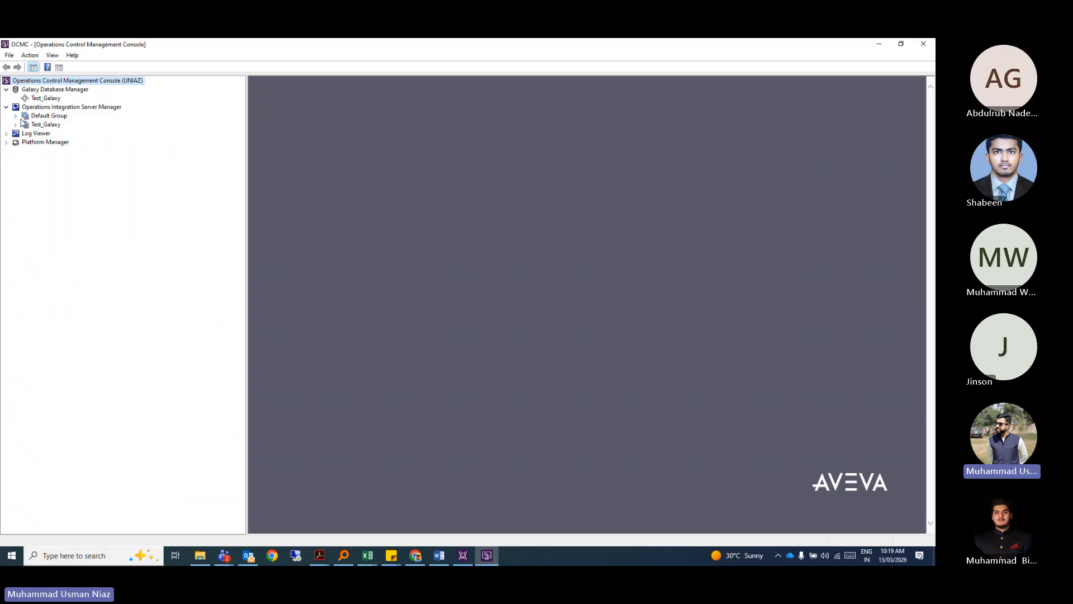
click(15, 115)
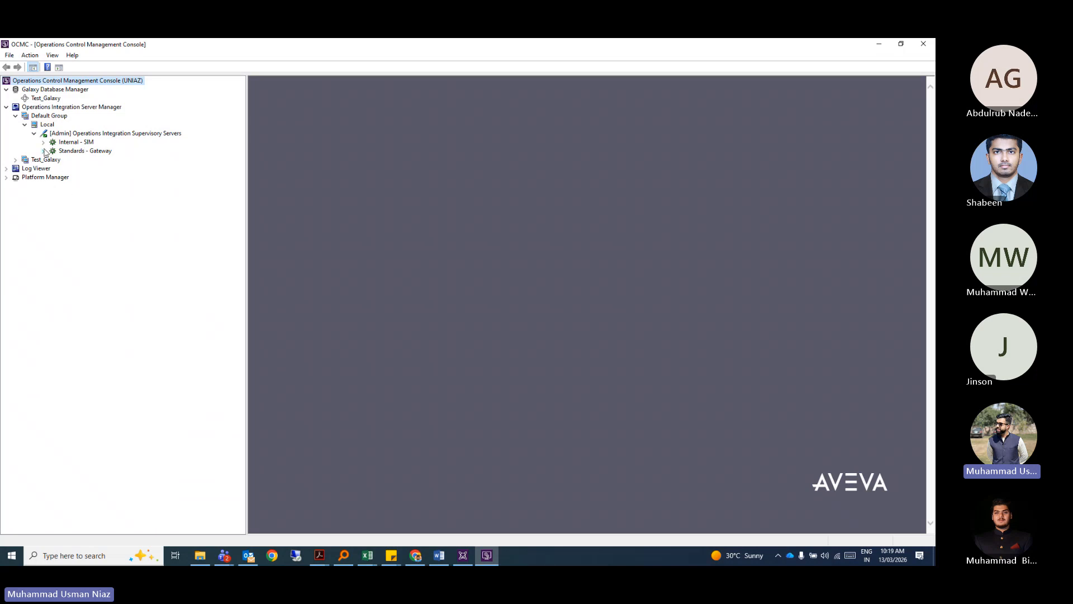
click(44, 151)
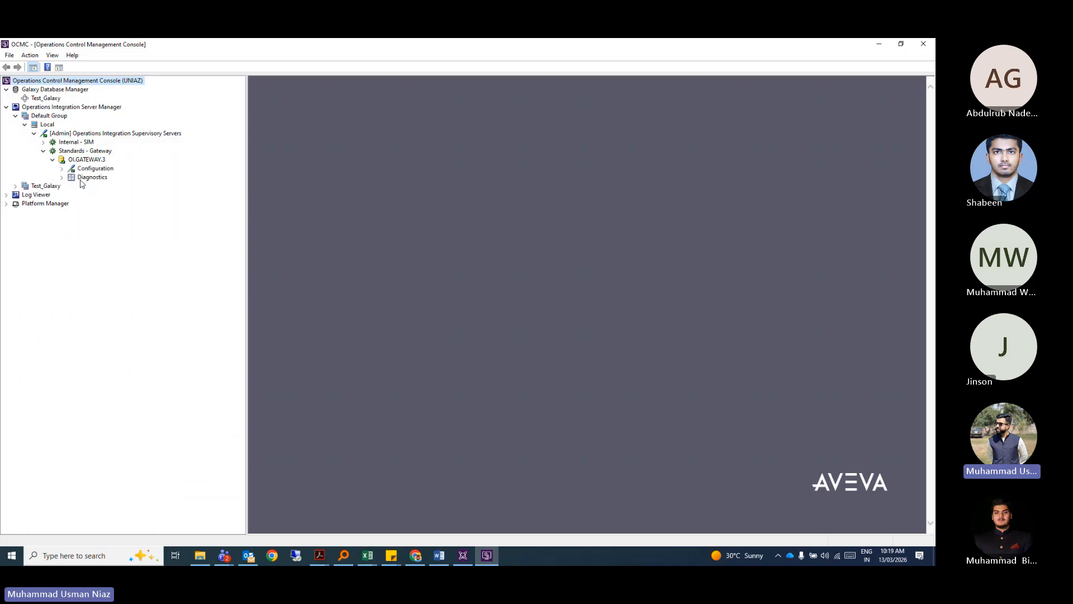
click(62, 168)
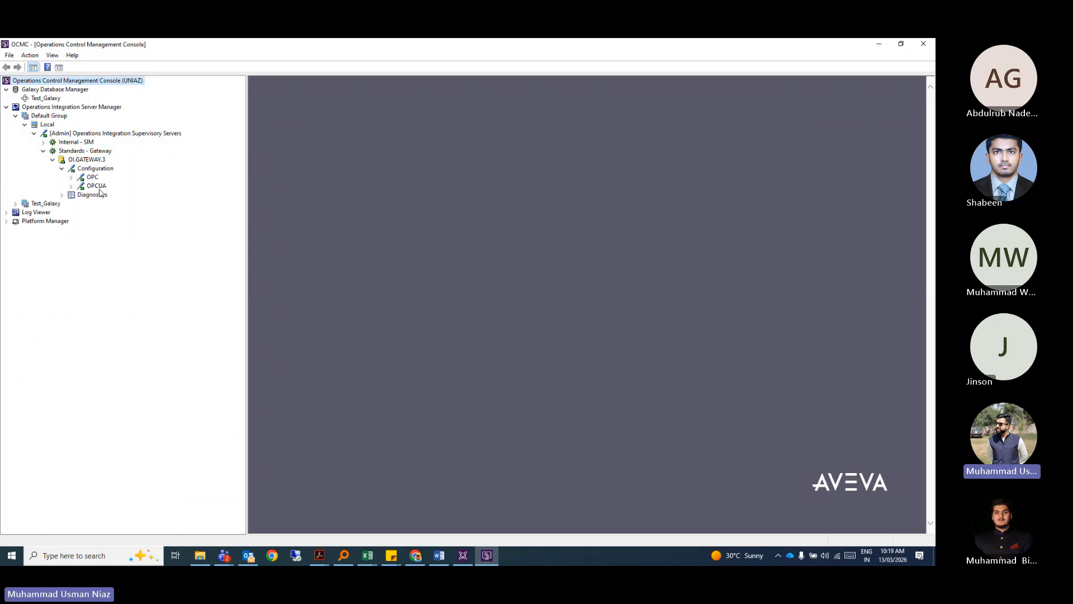
click(98, 186)
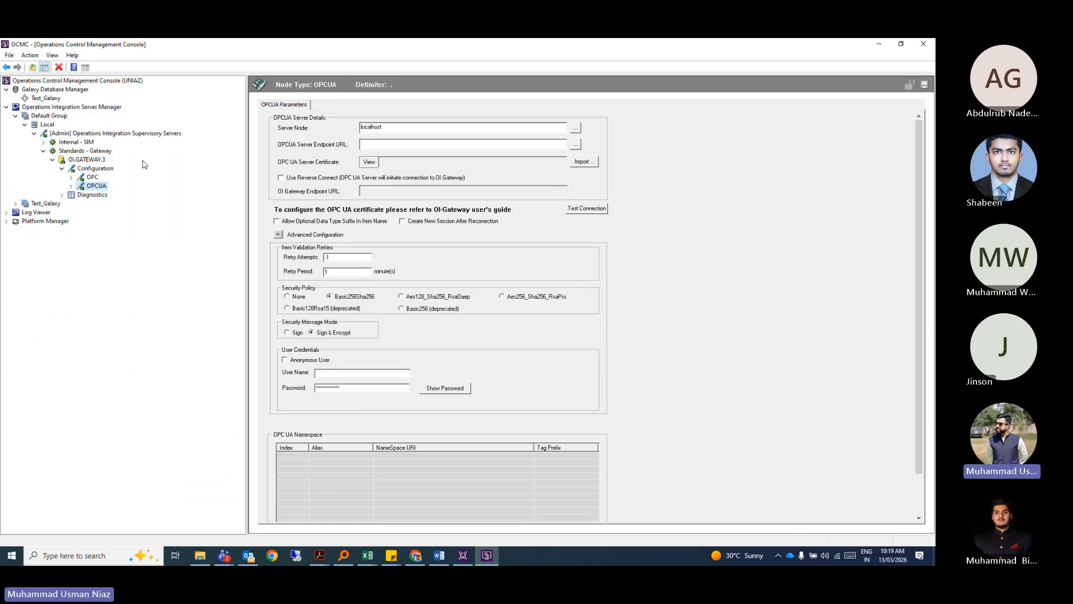
Check the gateway's OPC settings (localhost, 3 reconnect attempts, 30000 ms), then return to the IDE.
click(98, 174)
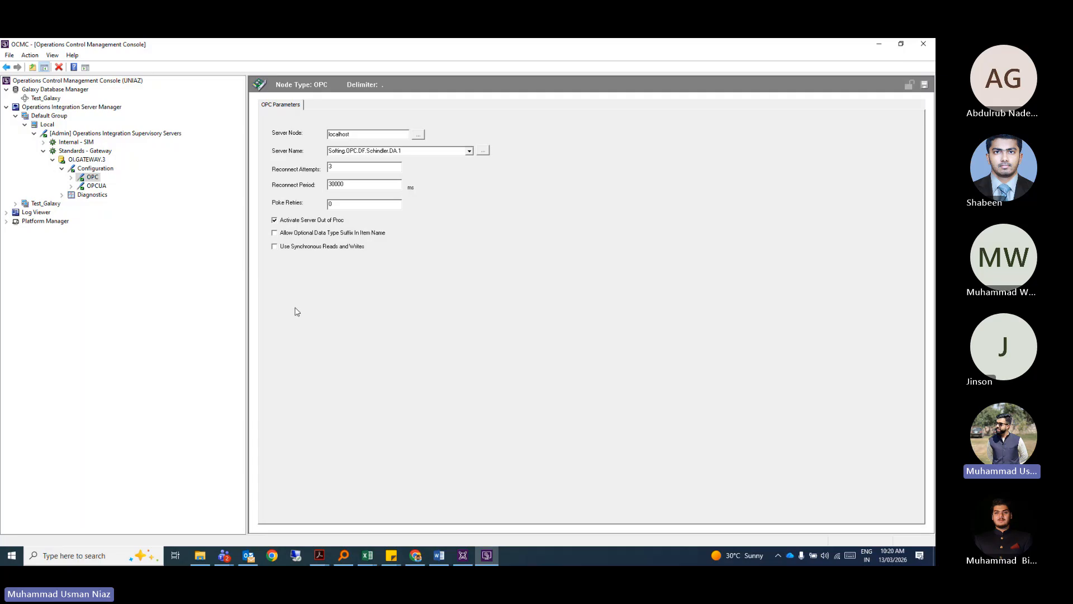
click(464, 556)
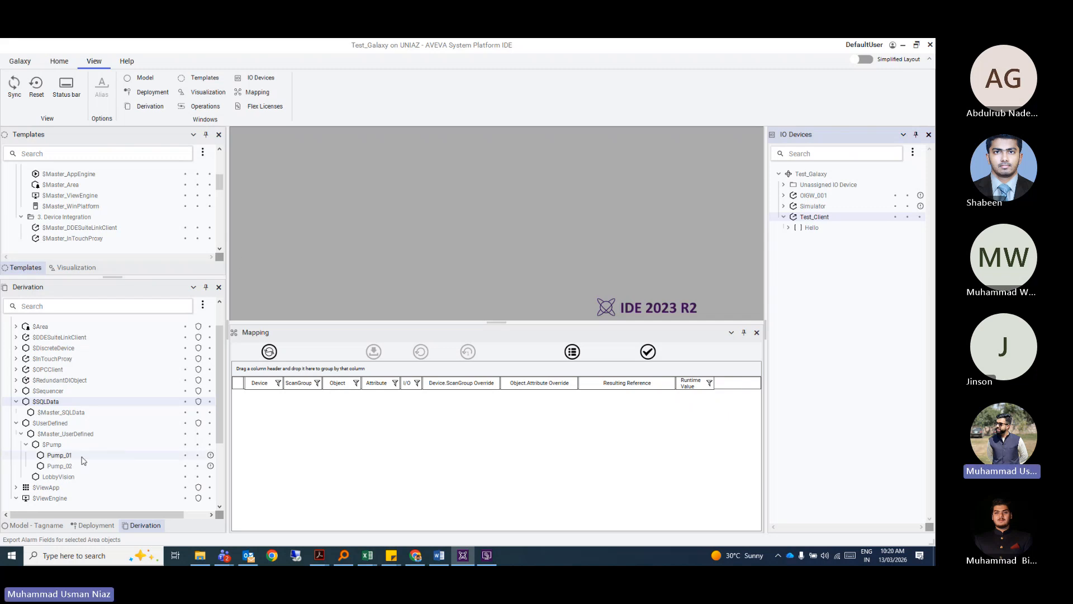
Show the Deployment tree, select Test_Client, and expand Pumping_Station to show Pump_02.
scroll(218, 391, down, 3)
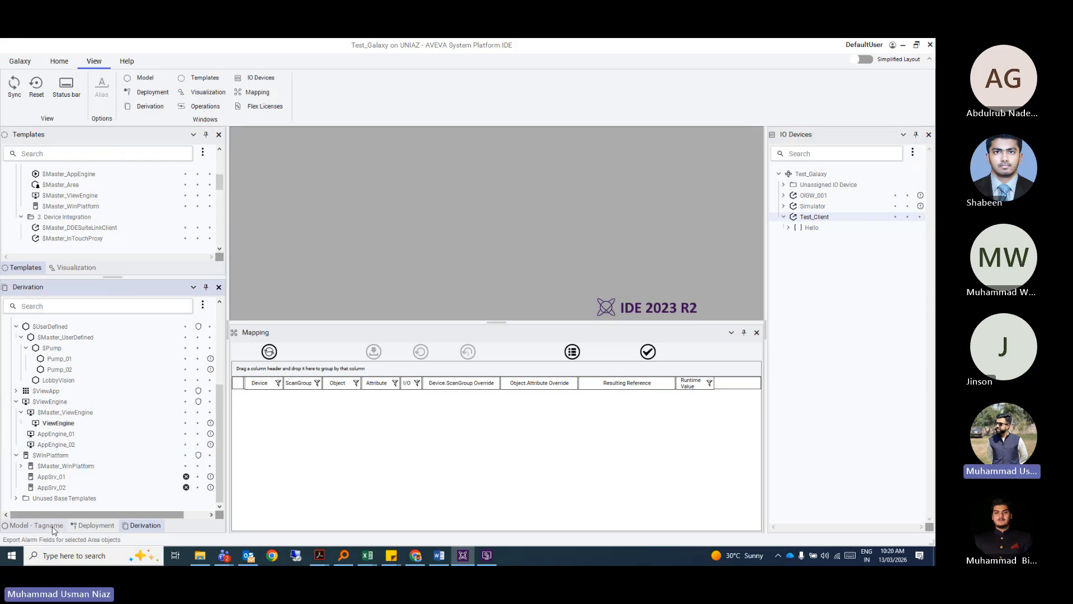
click(77, 525)
scroll(153, 402, down, 1)
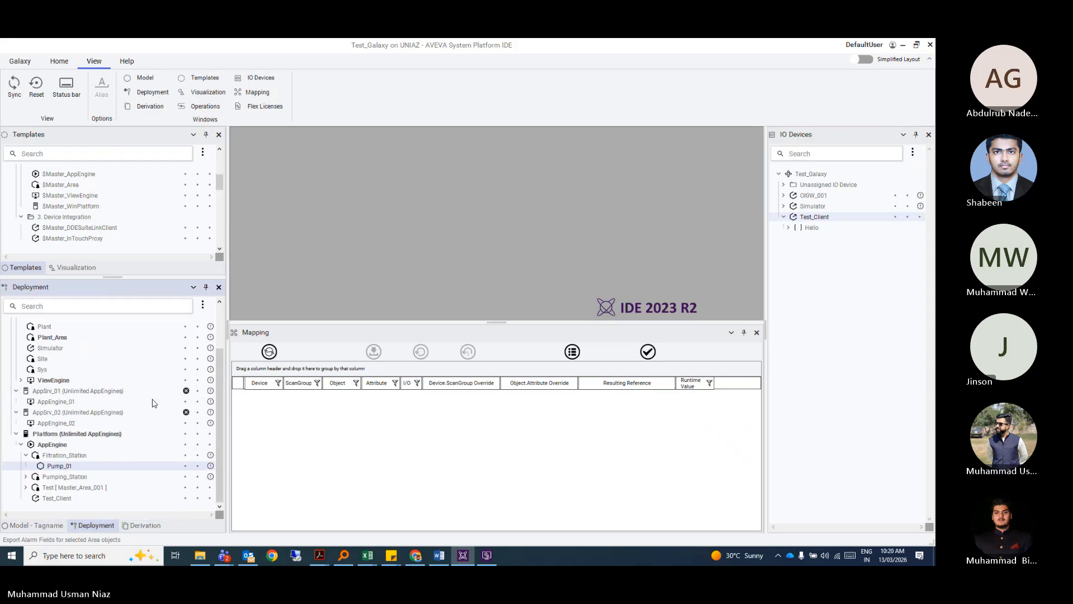
click(61, 498)
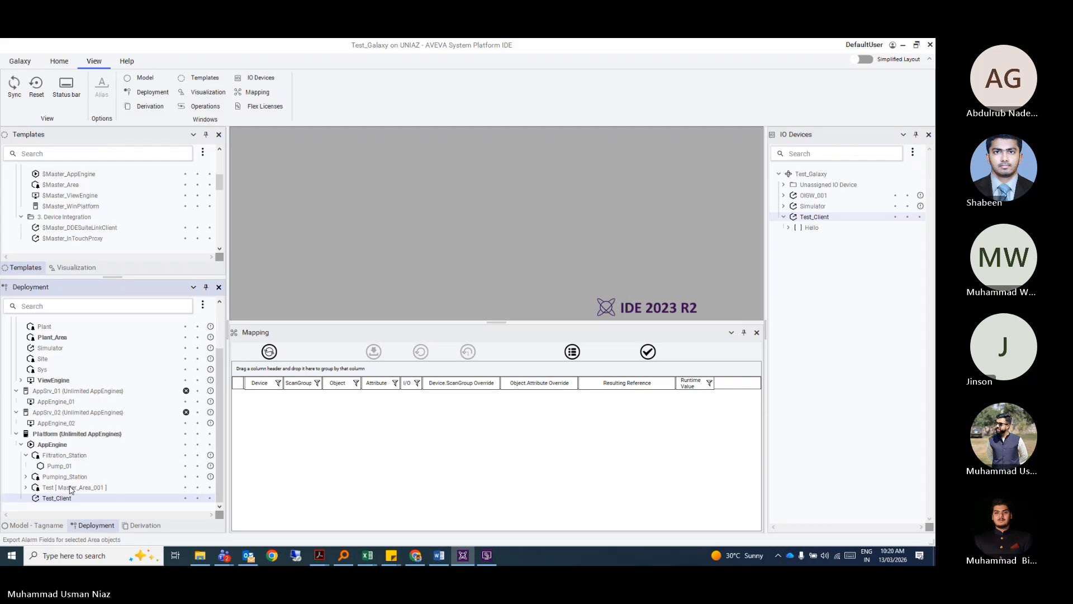
click(25, 477)
scroll(69, 476, down, 1)
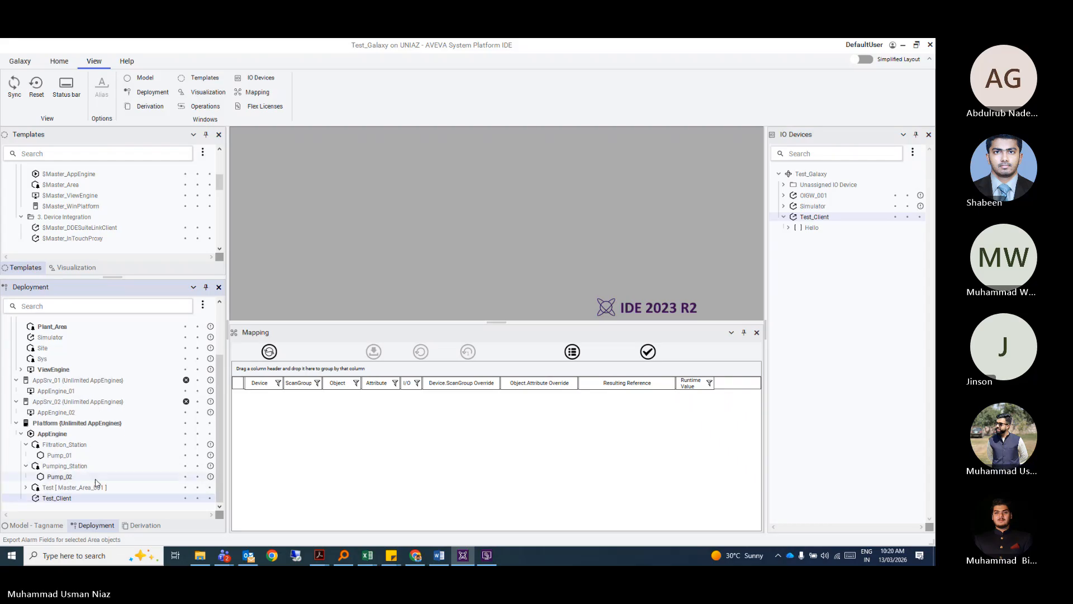
Review Pump_01's context menu without choosing anything, then bring Operations Control Management Console forward.
click(61, 478)
click(63, 457)
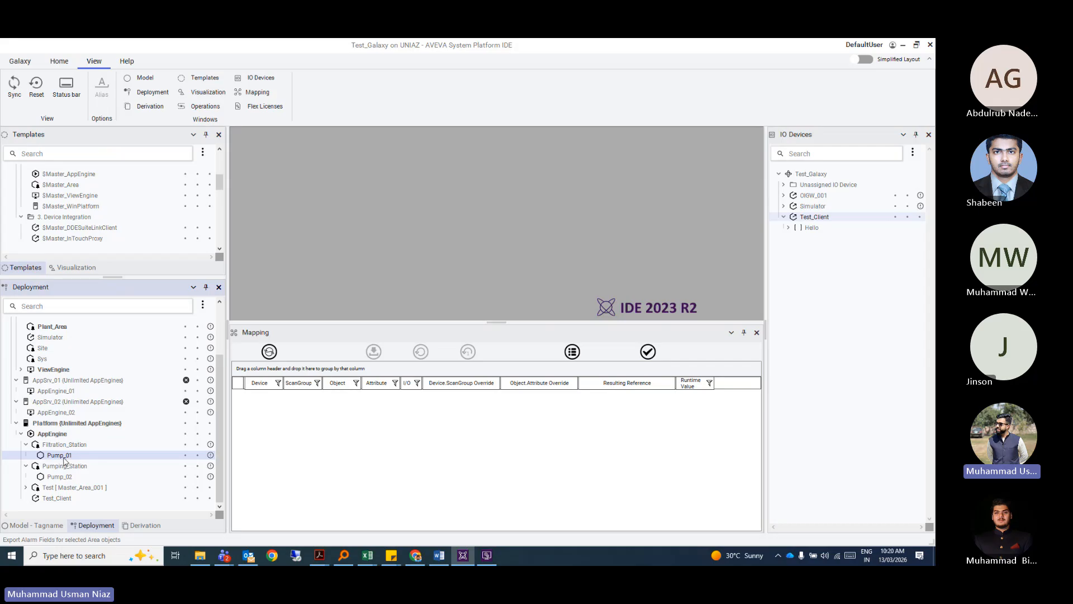
right_click(64, 457)
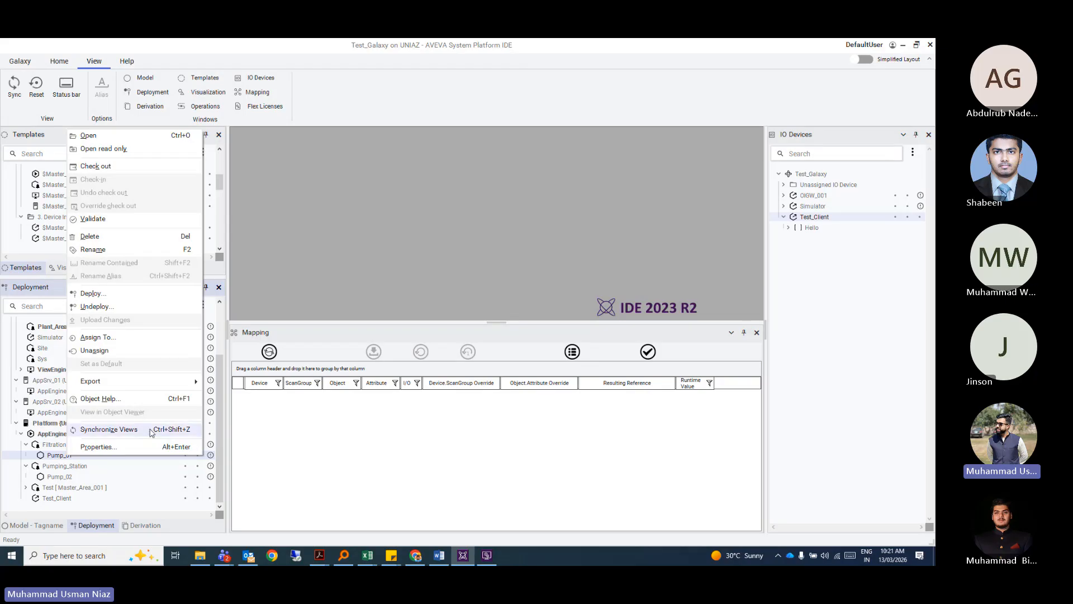
click(330, 258)
click(487, 557)
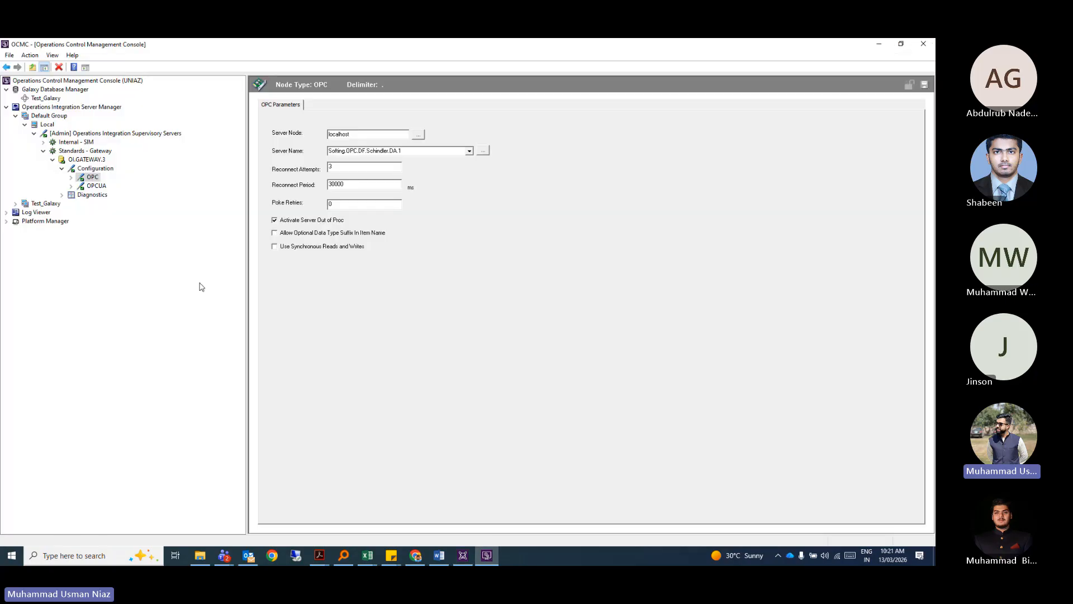
Open Log Viewer > Default Group > Local and inspect the package server log entries.
click(6, 213)
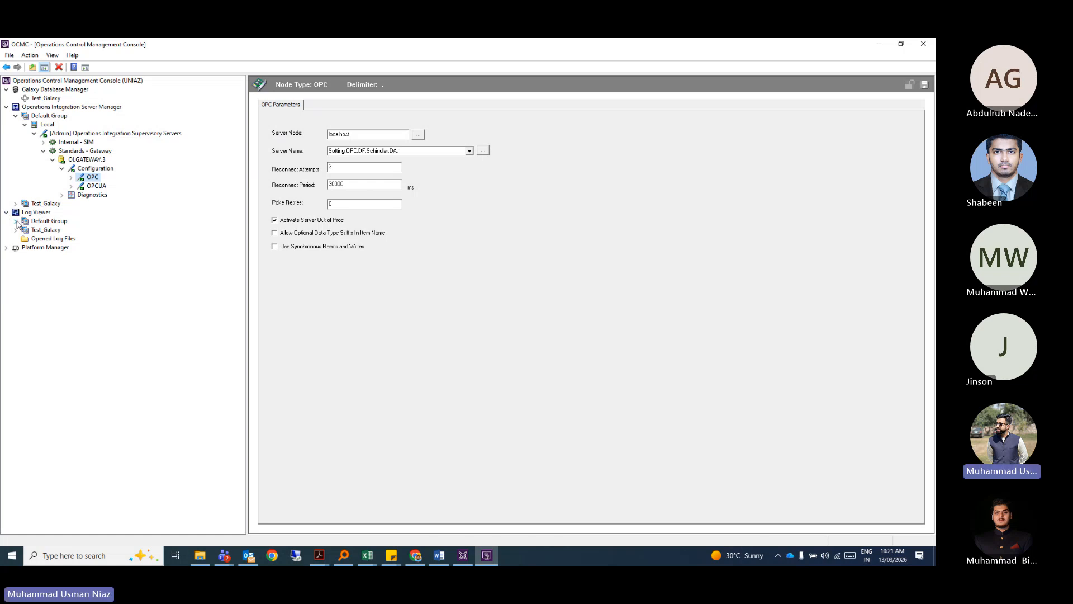
click(16, 222)
click(48, 231)
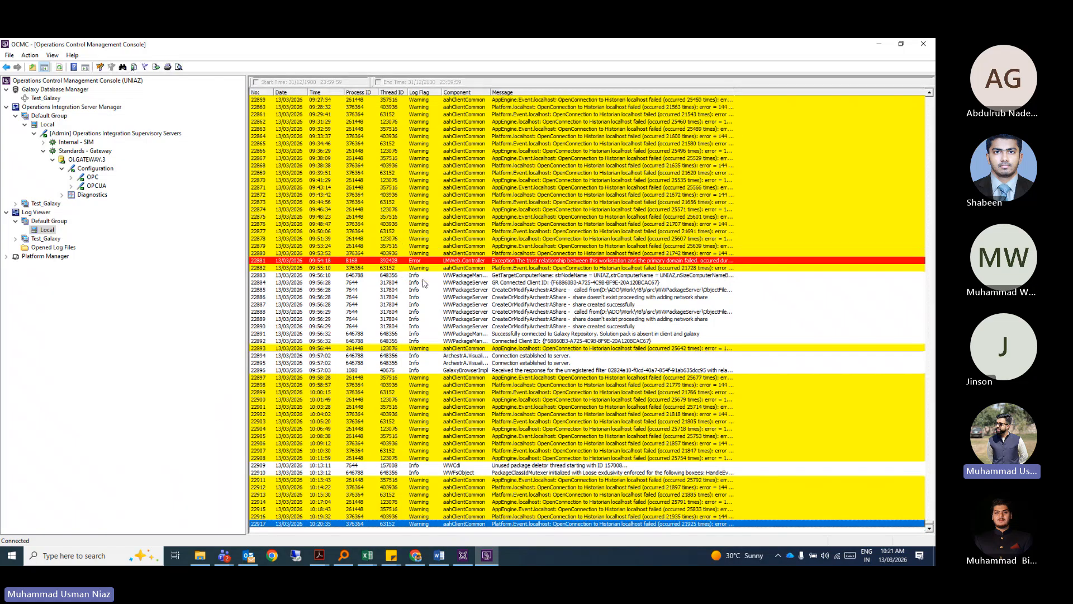
click(517, 289)
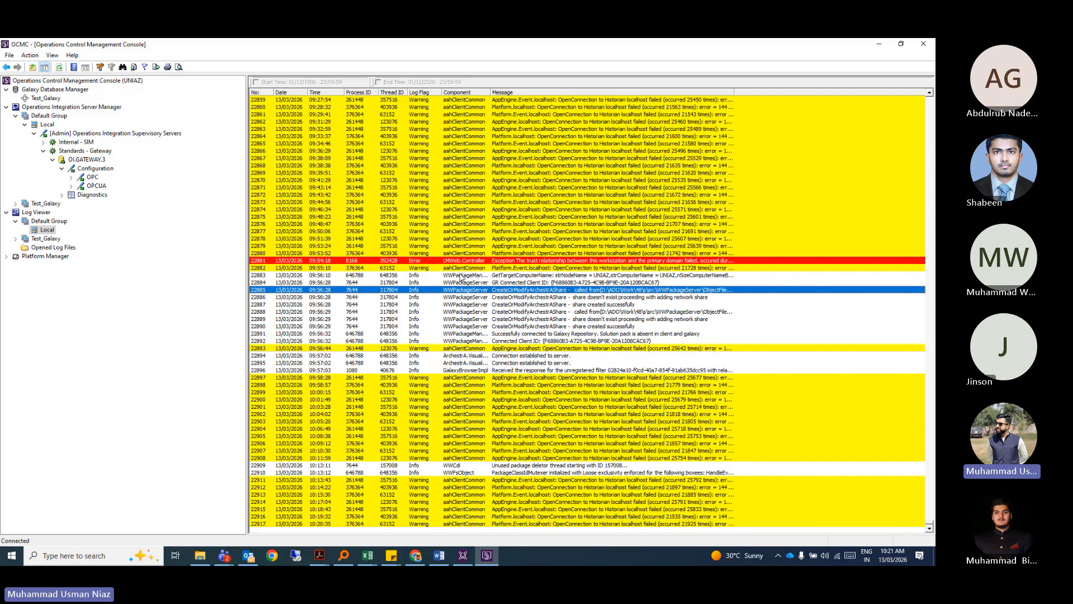
click(425, 304)
click(451, 319)
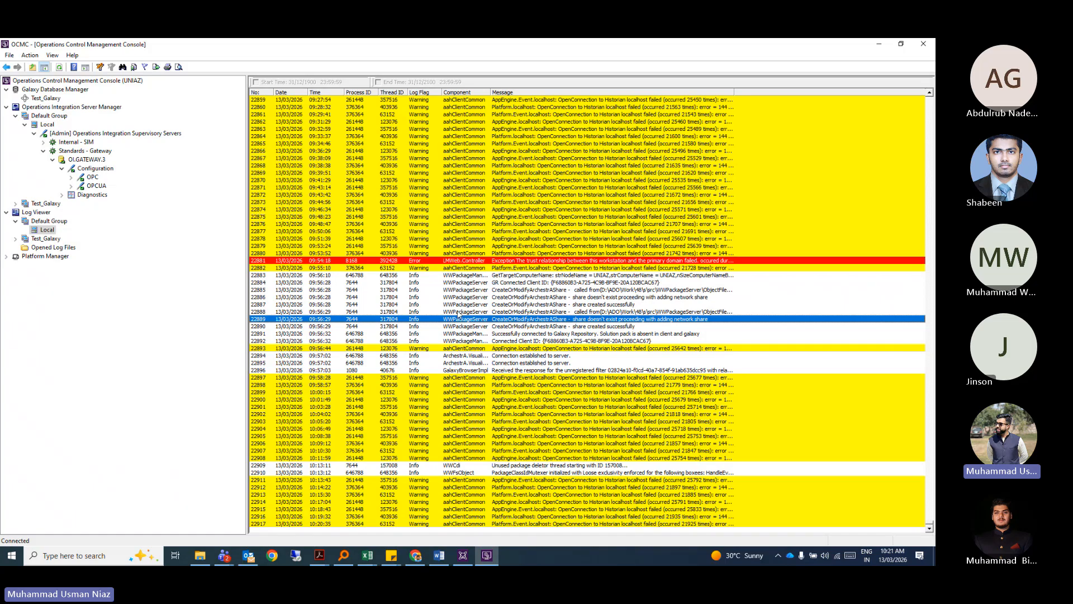
scroll(458, 312, up, 1)
scroll(458, 311, down, 1)
Widen the Message column and inspect error entry 22881 and entry 22884.
drag(734, 93, 886, 94)
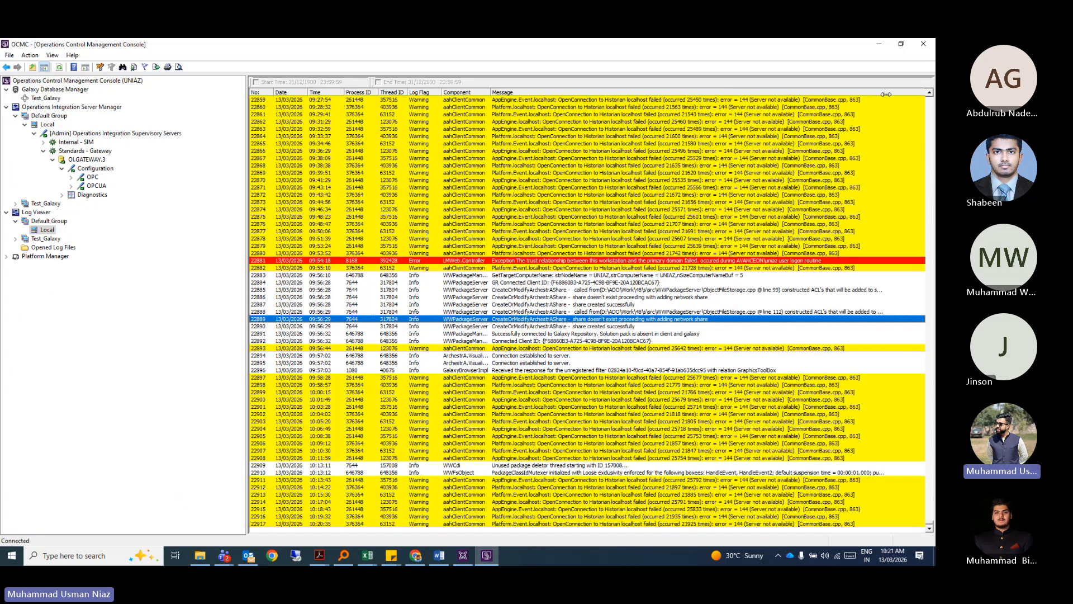
scroll(399, 229, up, 3)
scroll(351, 241, up, 4)
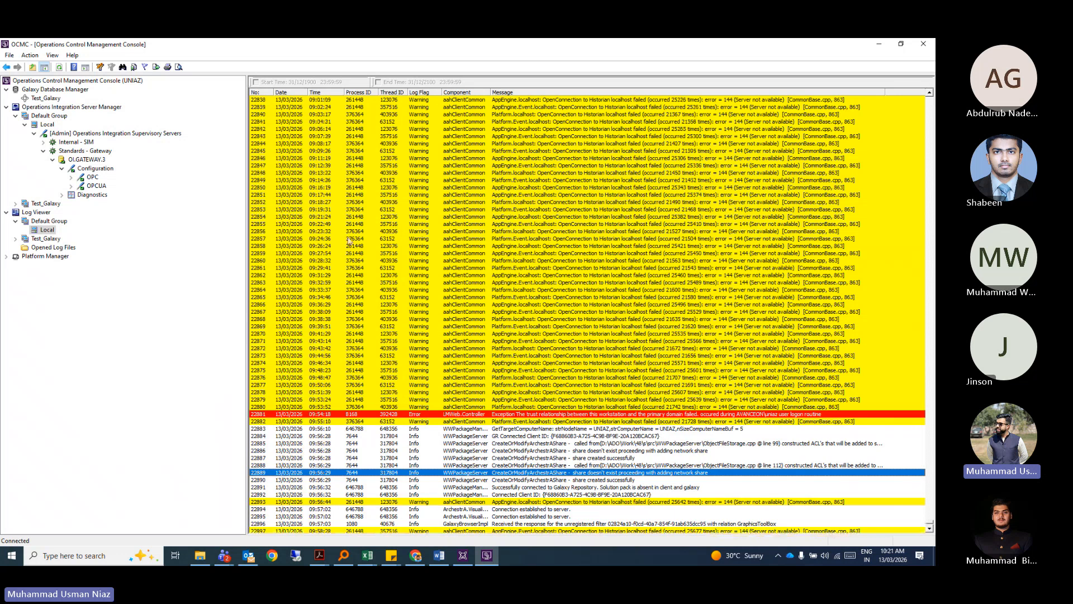
scroll(372, 275, down, 3)
click(376, 349)
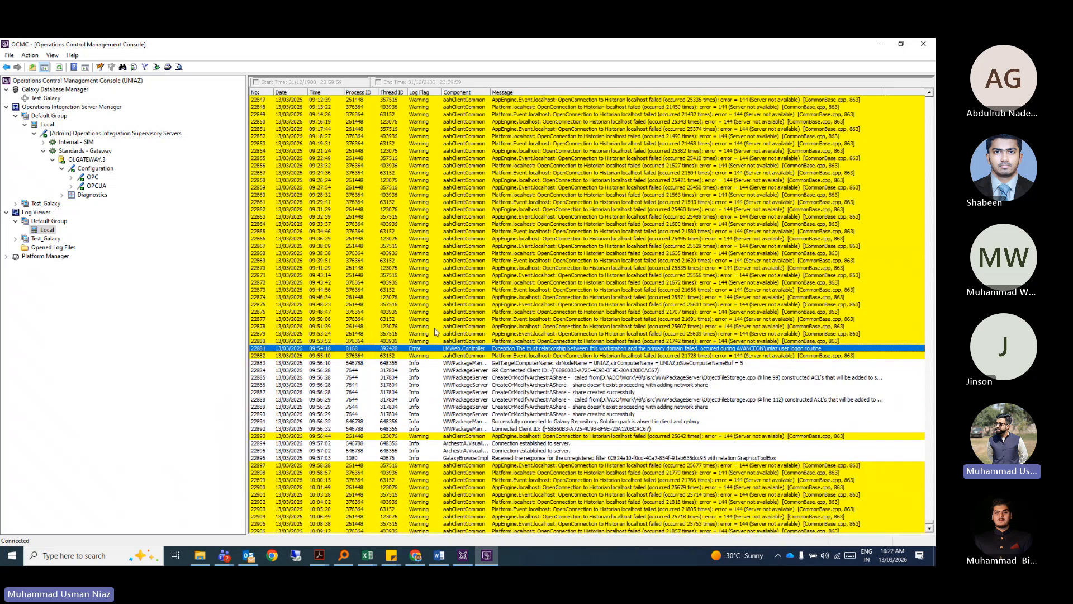
scroll(436, 332, down, 4)
click(391, 282)
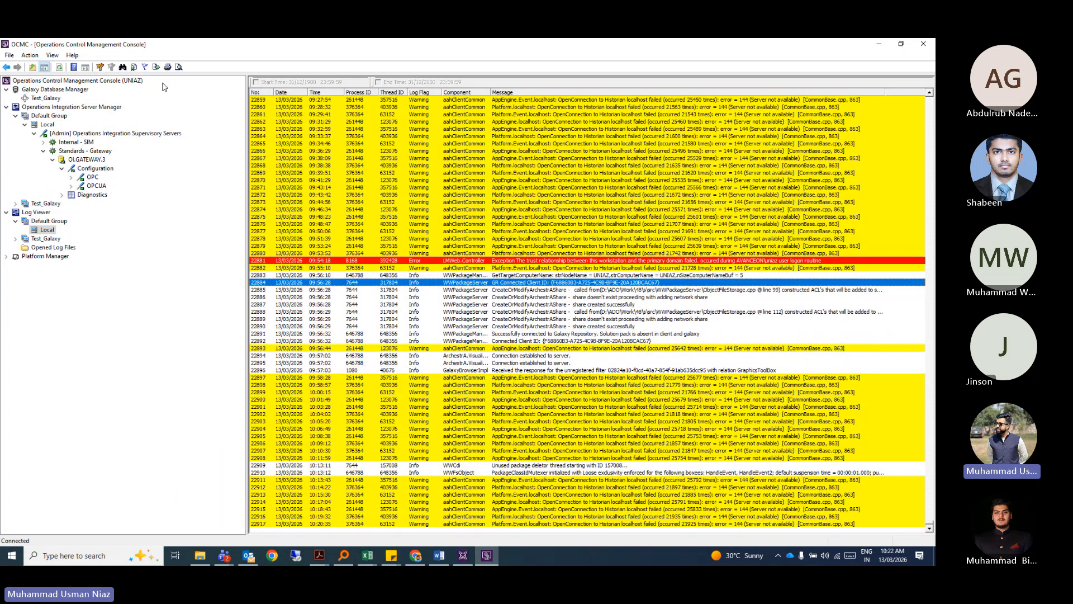
Add a Show criterion row in the log Filter, close it, and expand Platform Manager.
click(100, 67)
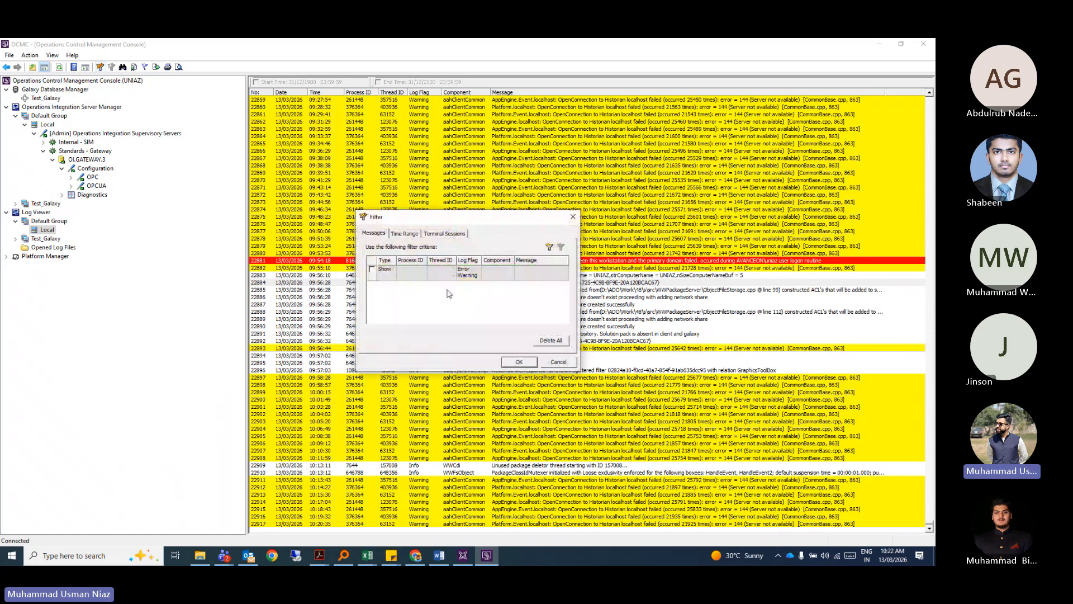
click(550, 247)
click(391, 286)
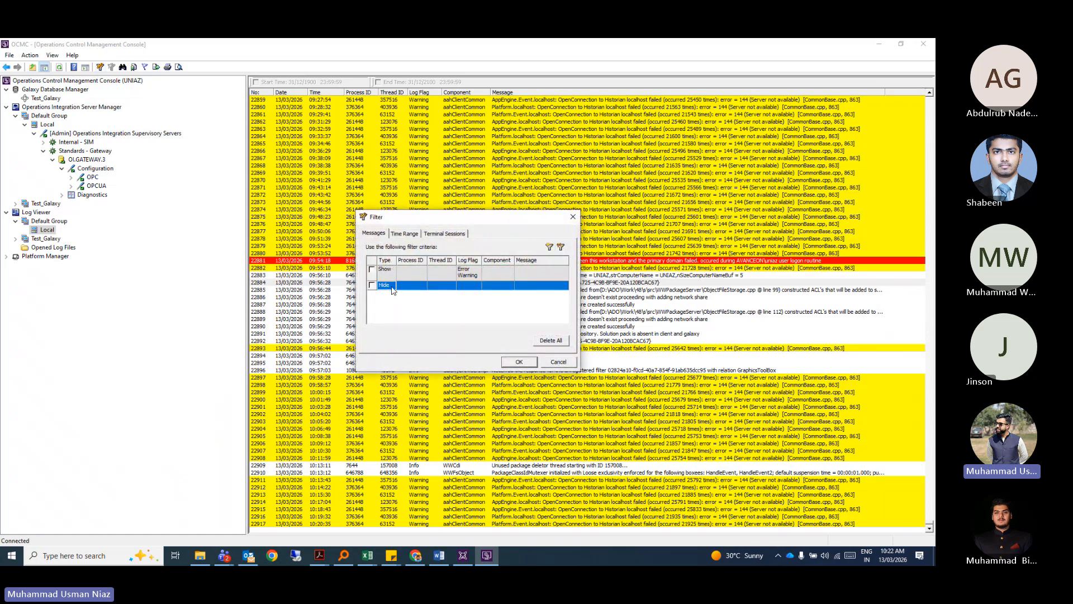
click(392, 287)
click(452, 270)
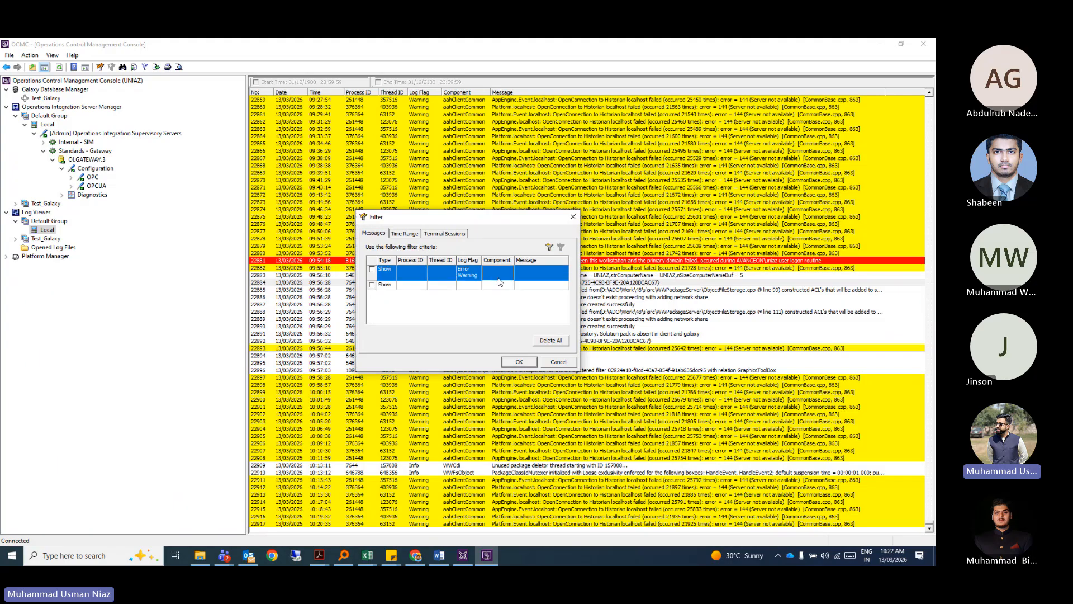
click(573, 216)
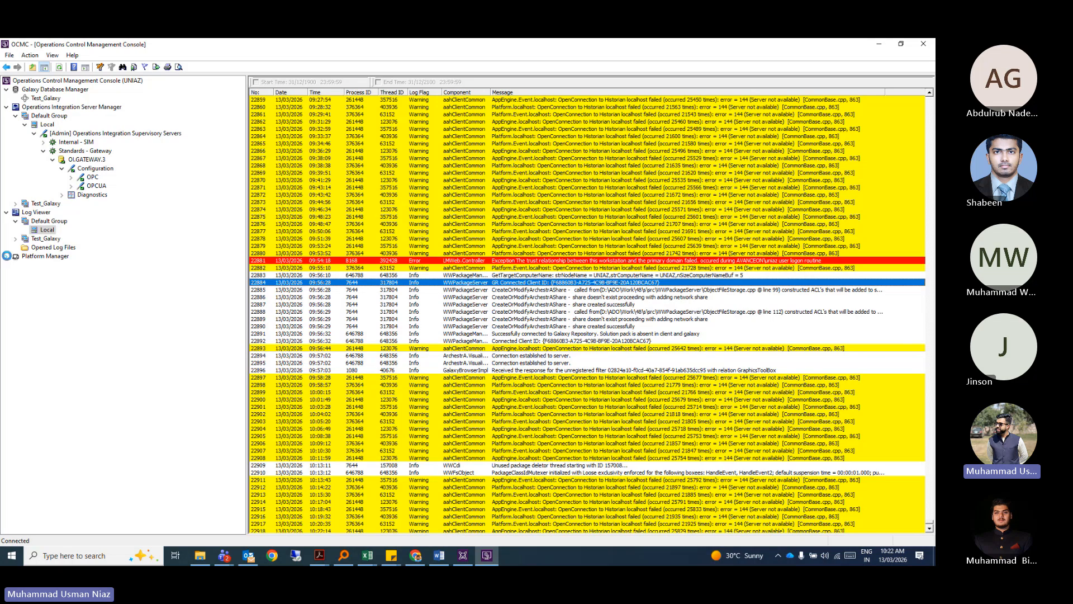
click(6, 256)
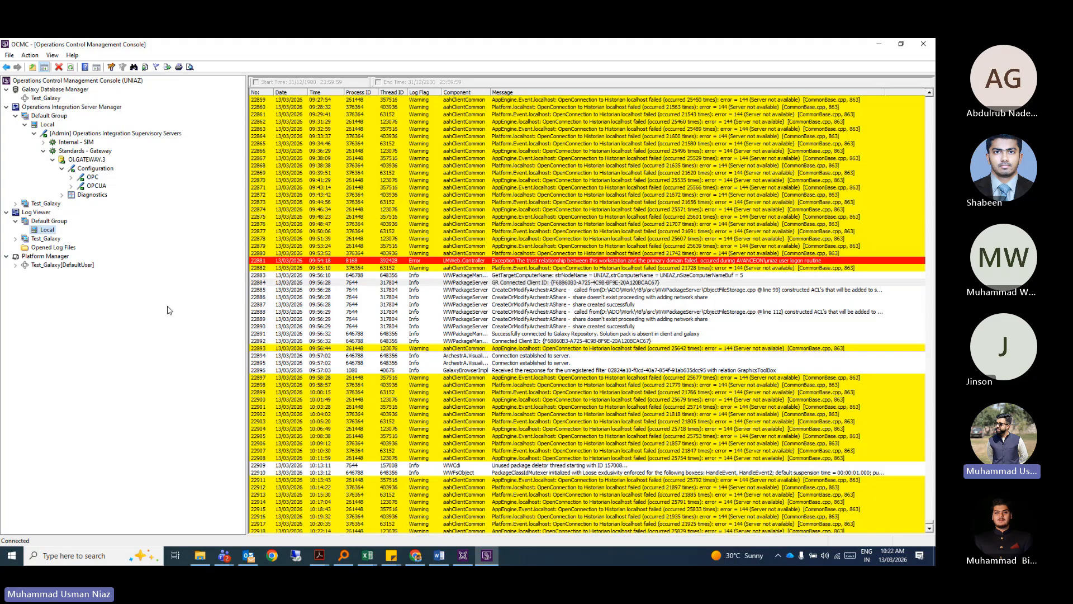
Select Test_Galaxy[DefaultUser], expand it, and view the UNIAZ platform's AppEngine status.
click(56, 265)
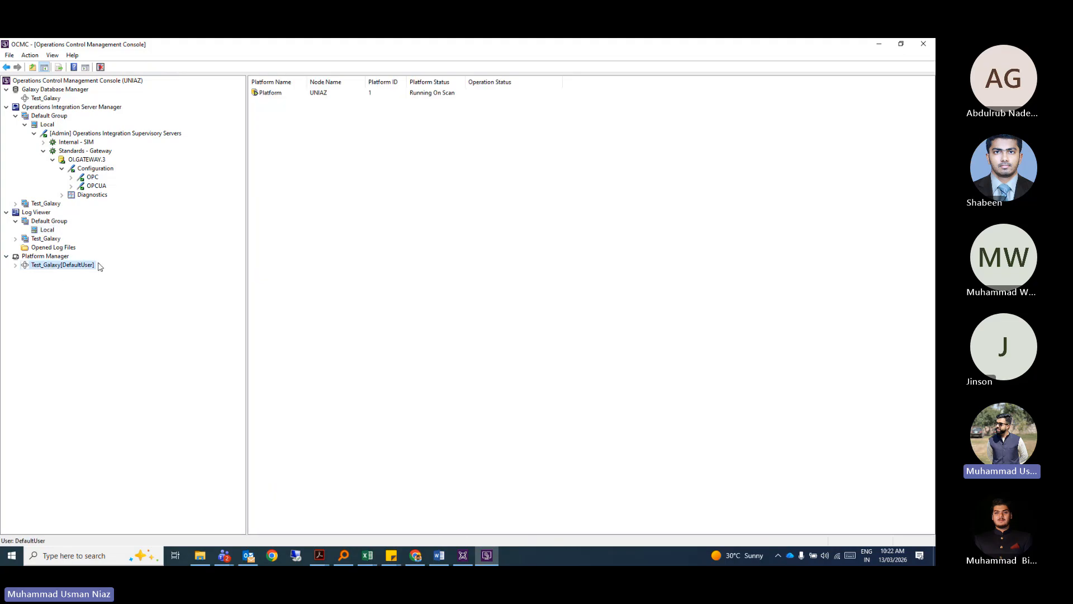
click(265, 124)
click(16, 265)
click(62, 274)
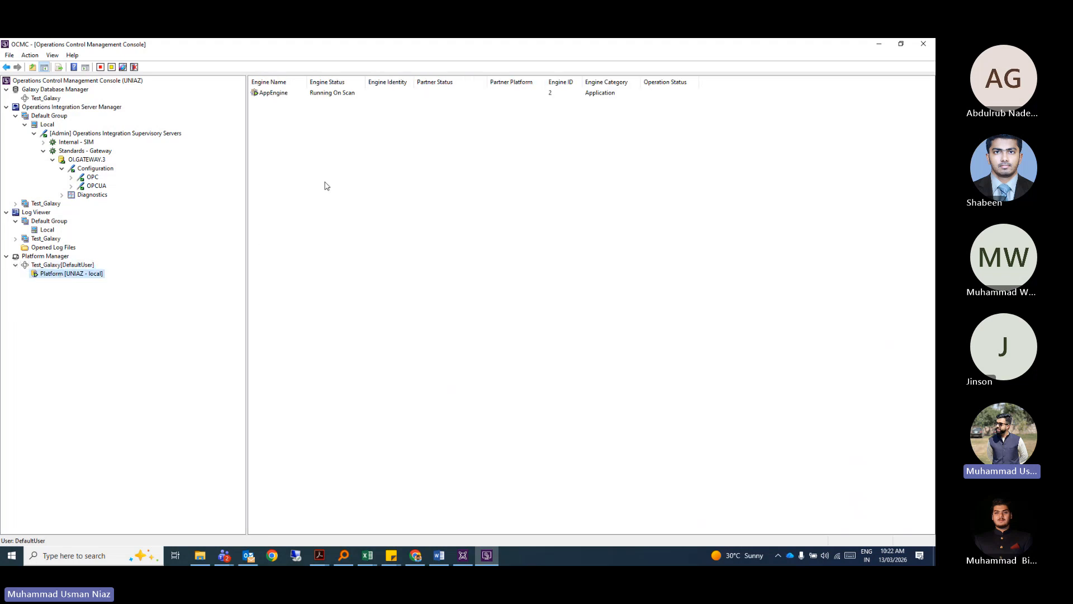
click(278, 95)
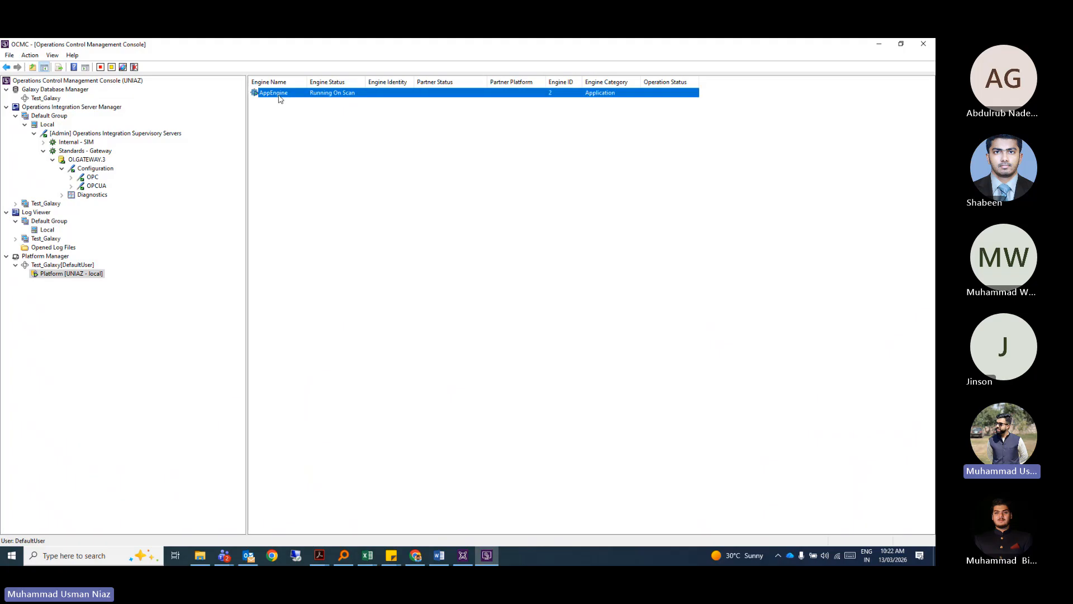
click(319, 153)
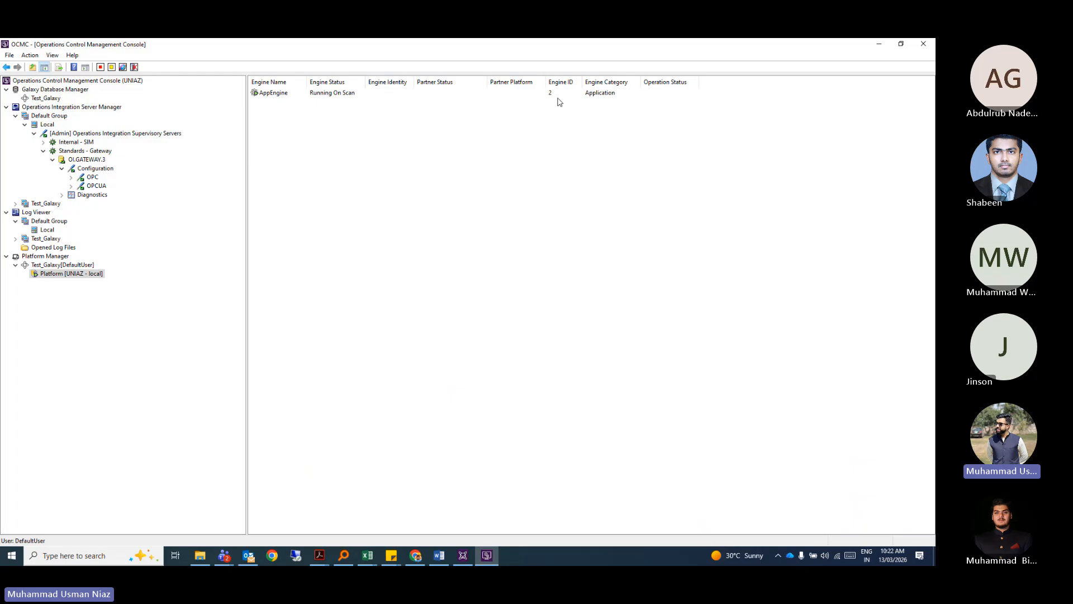
Recheck the Platform and AppEngine rows Running On Scan, then narrow the tree pane.
click(62, 266)
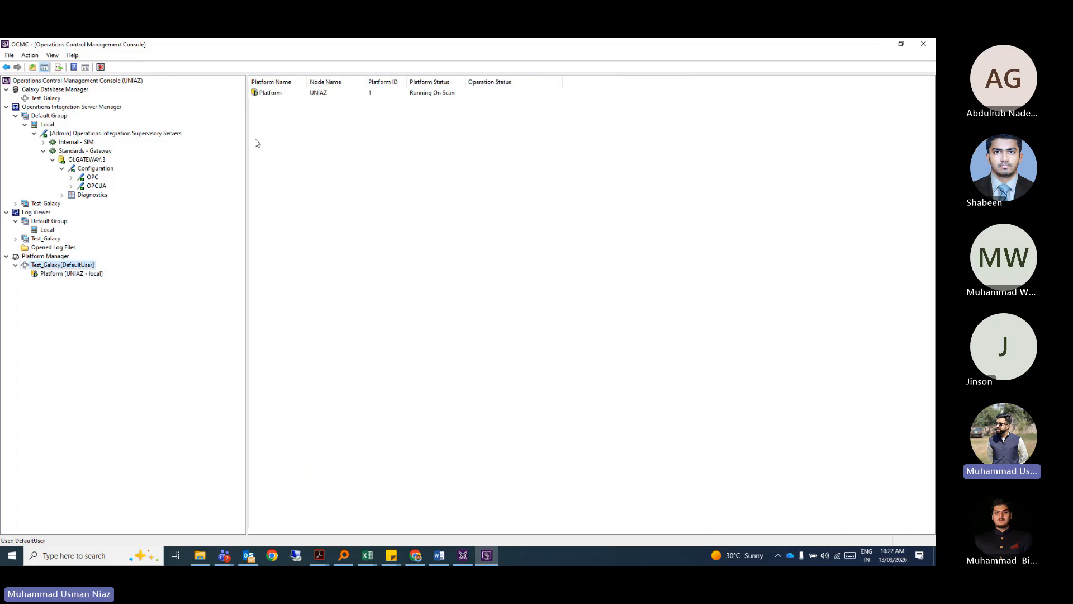
click(281, 94)
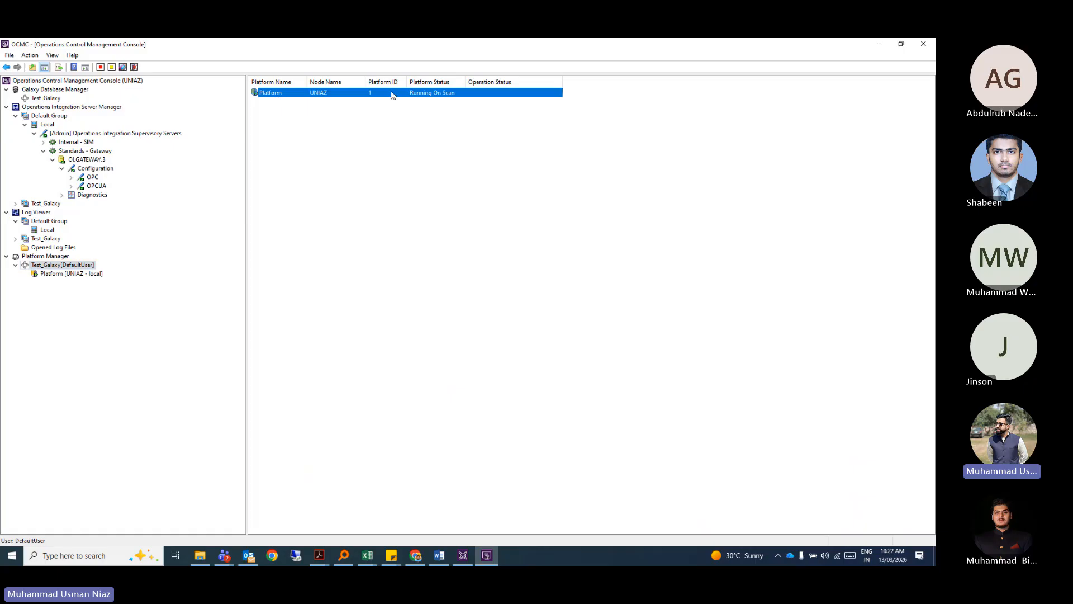
click(80, 273)
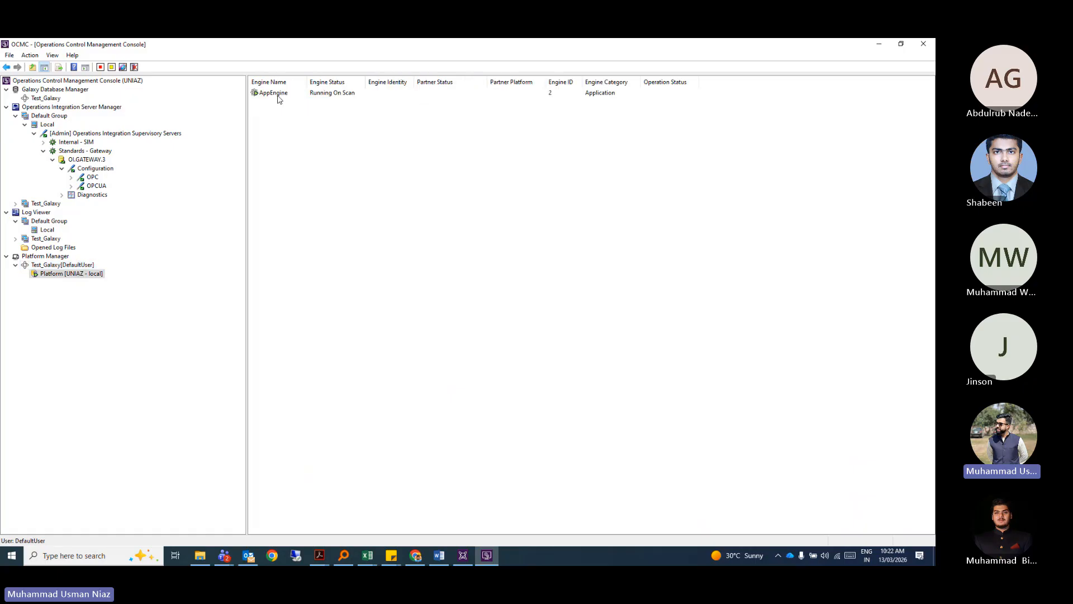
click(348, 94)
click(338, 151)
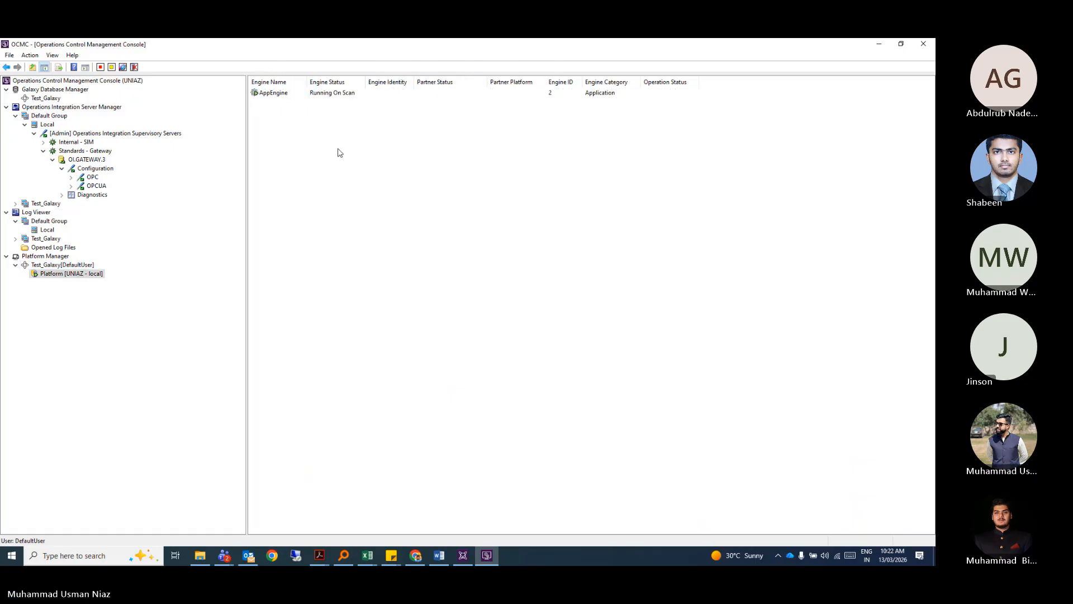
drag(246, 210, 204, 203)
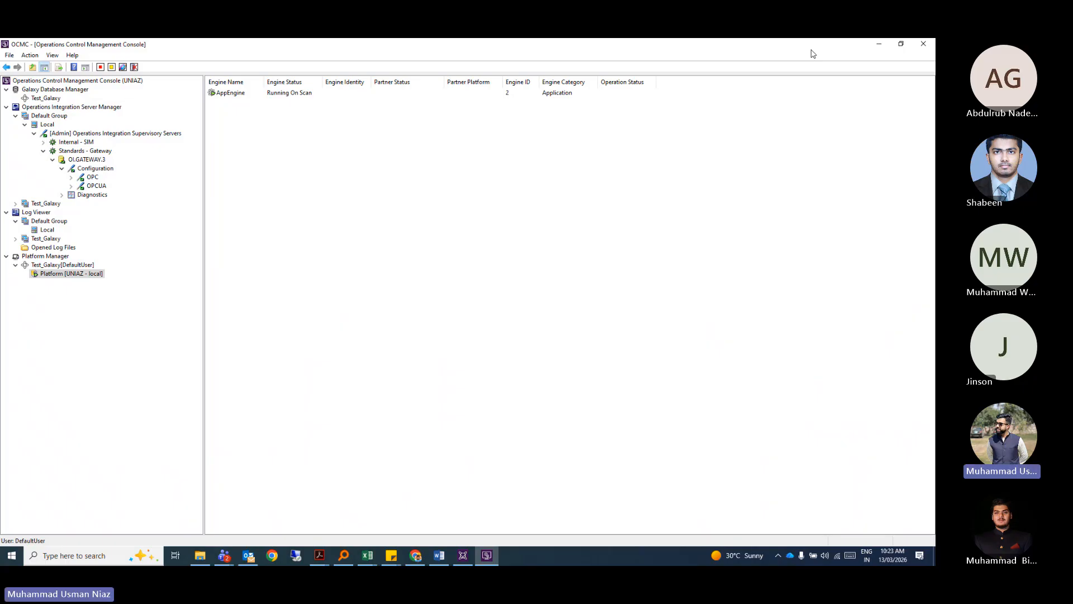
Back in the IDE's Derivation view, collapse $ViewEngine and $WinPlatform and dismiss the download-manager popup.
key(alt+Tab)
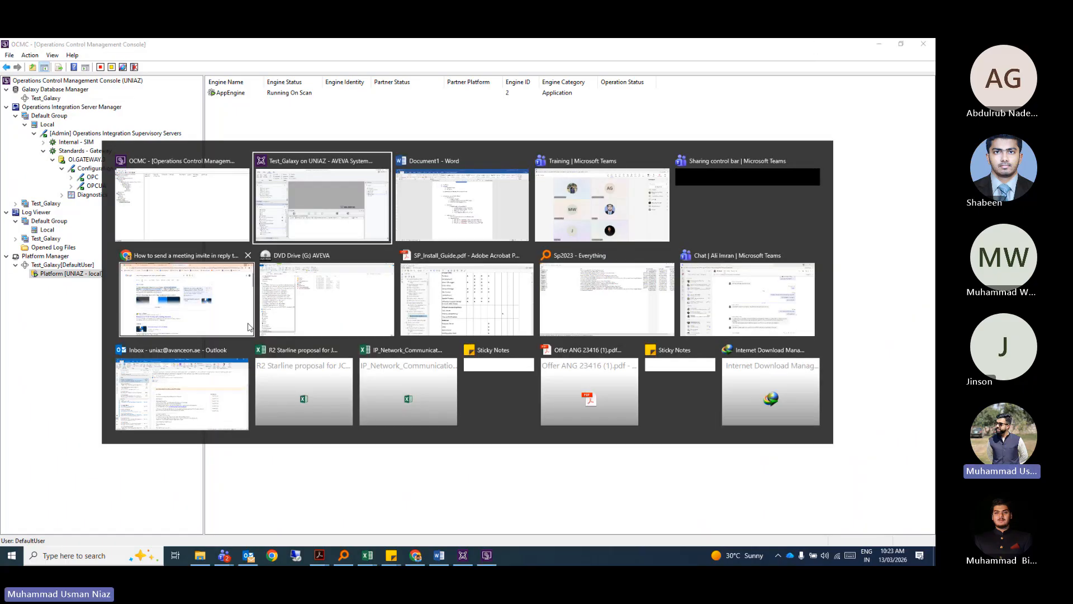
click(140, 526)
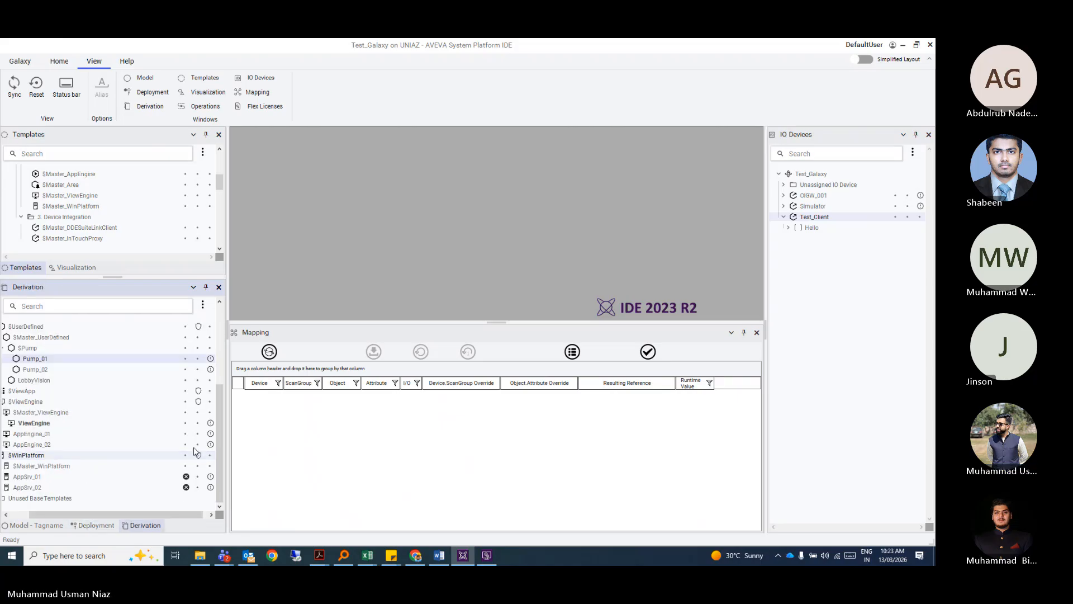
click(16, 401)
click(17, 455)
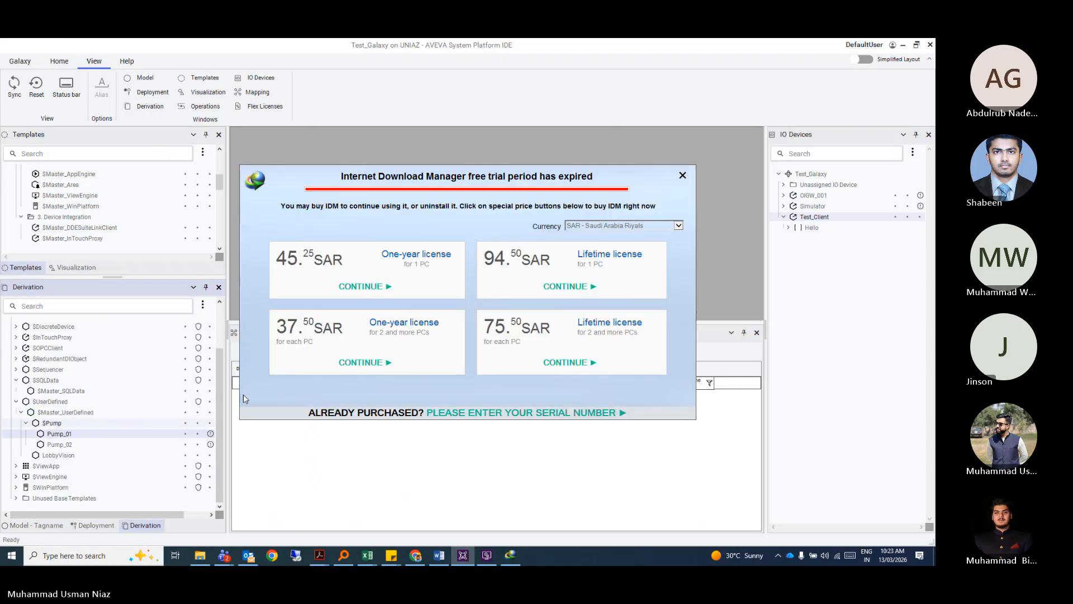
click(683, 175)
Expand $ViewApp and $OMI_ViewApp_Desktop and open the OMI_ViewApp_Desktop instance.
click(16, 466)
scroll(77, 422, down, 1)
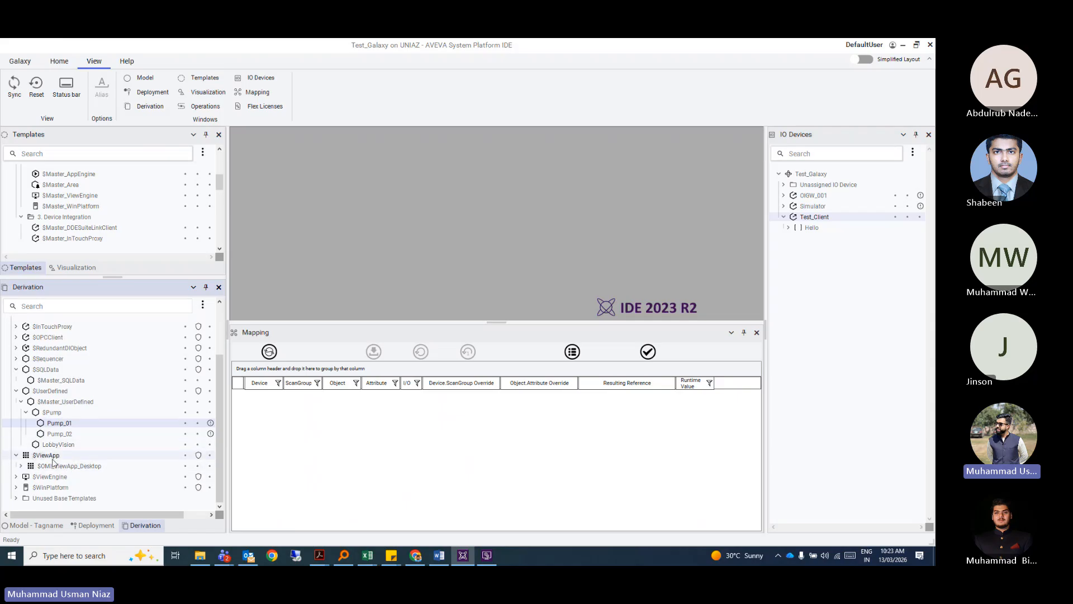
click(22, 467)
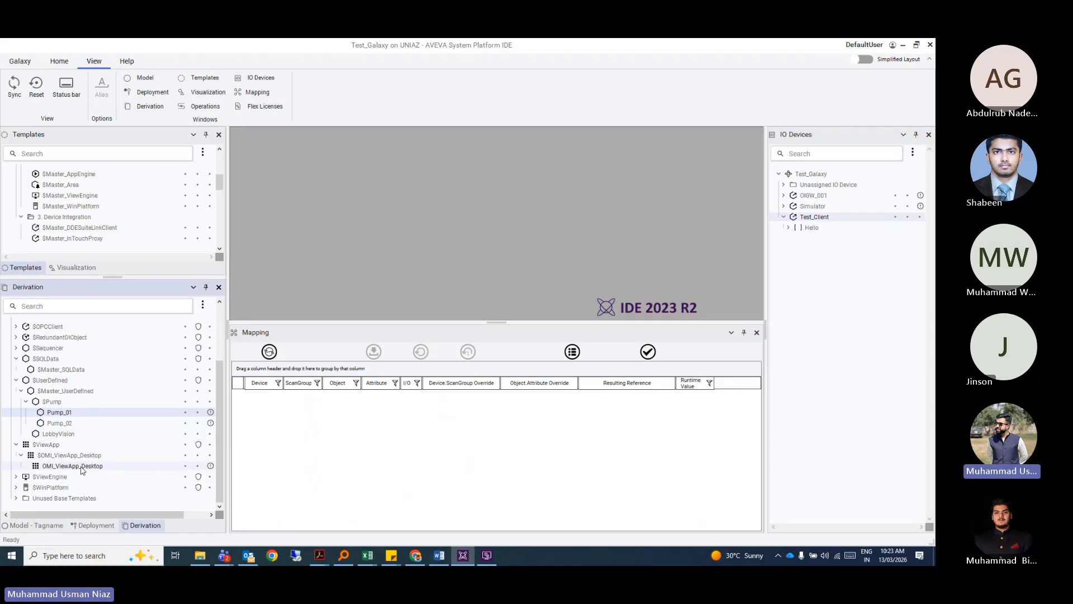
right_click(73, 466)
click(95, 146)
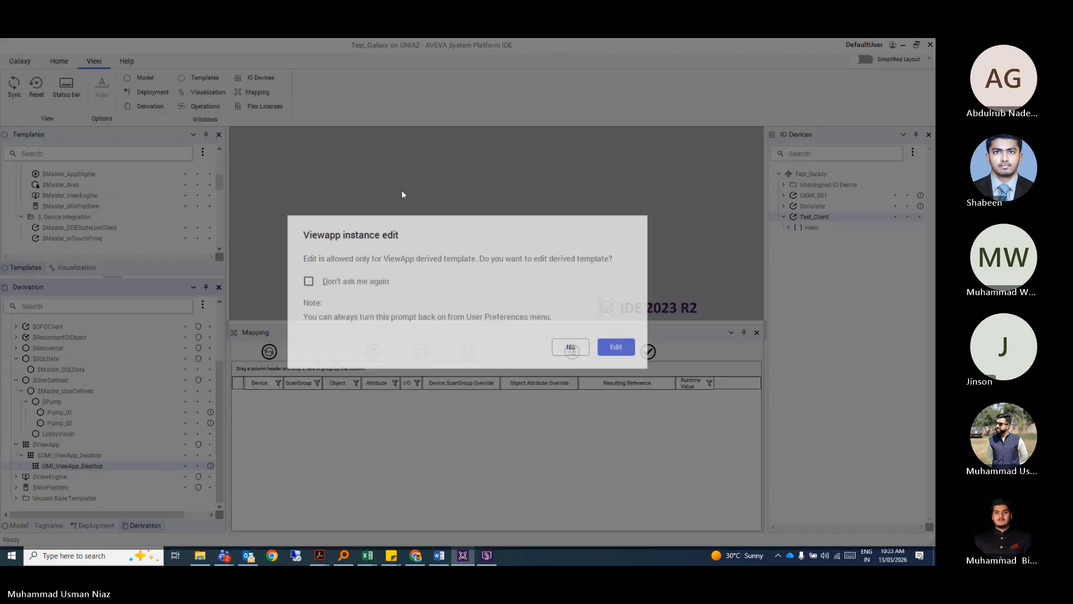
Agree to edit the derived $OMI_ViewApp_Desktop template and maximize its editor.
click(605, 352)
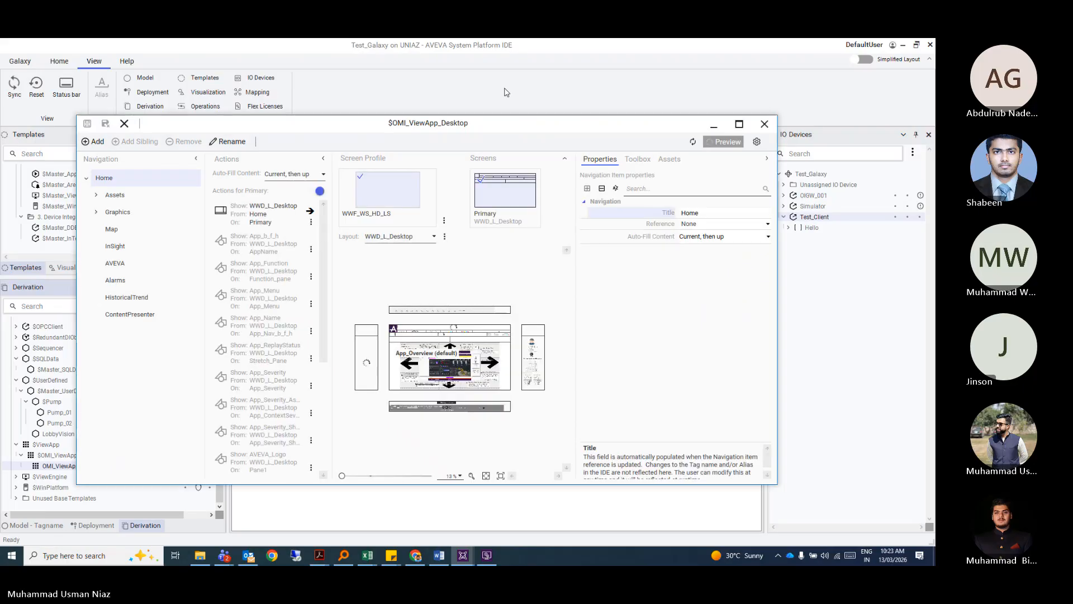
double_click(512, 124)
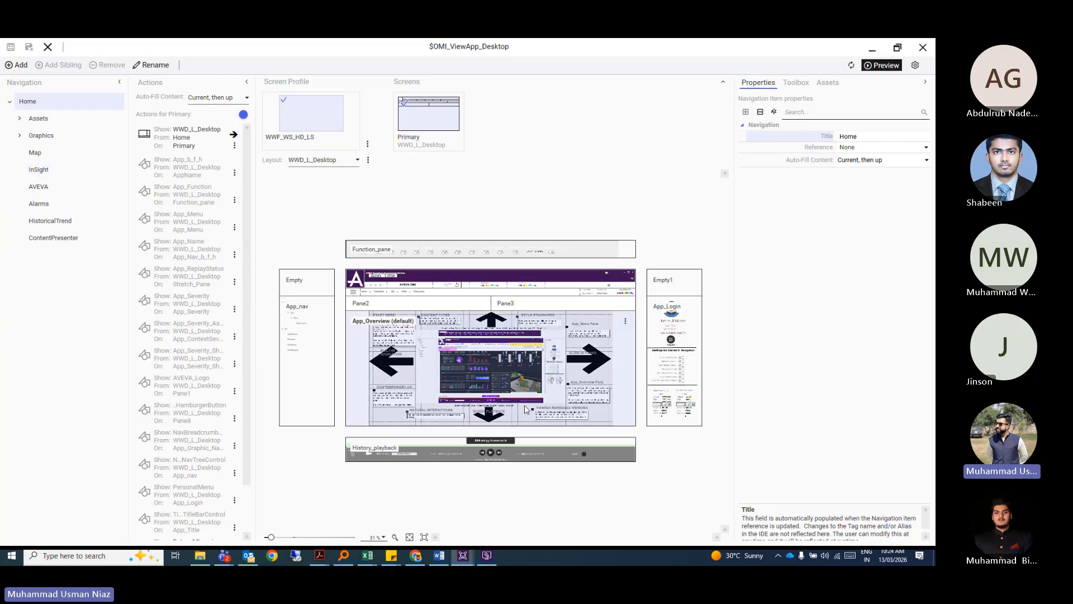
Review the Assets item's properties (Title Assets, Reference Model, Include Children on), then deselect it.
click(39, 119)
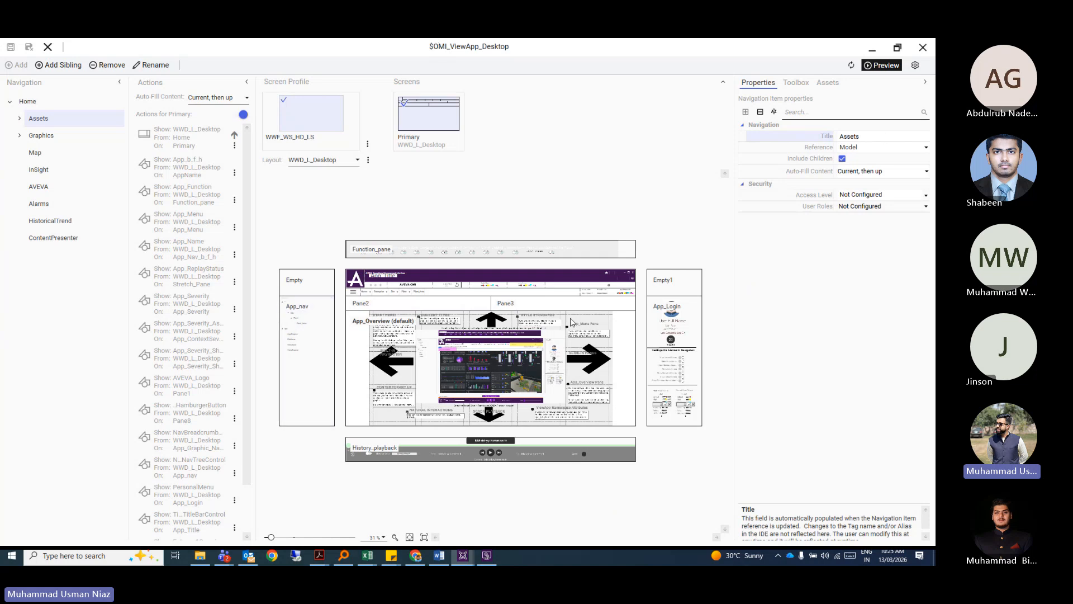
click(631, 146)
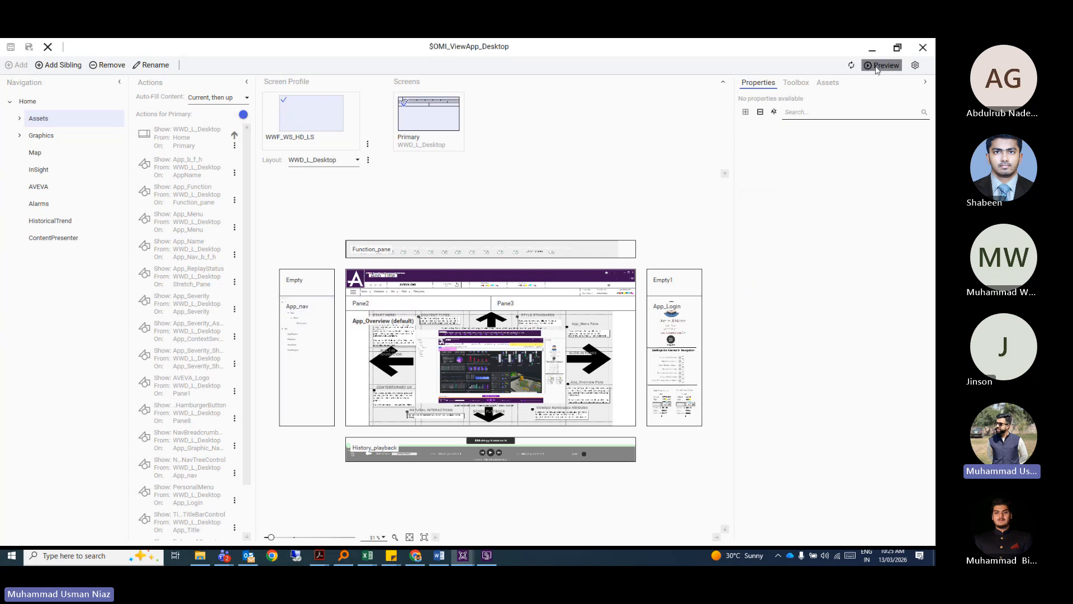
Launch a preview of the ViewApp and dismiss the PREVIEW Mode warning.
click(875, 65)
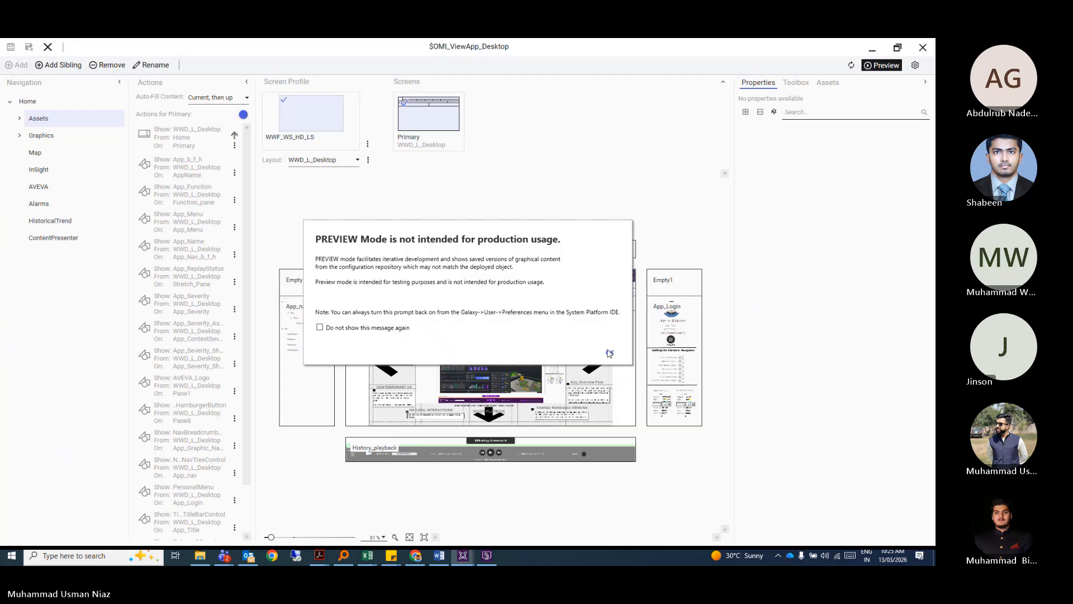
click(609, 353)
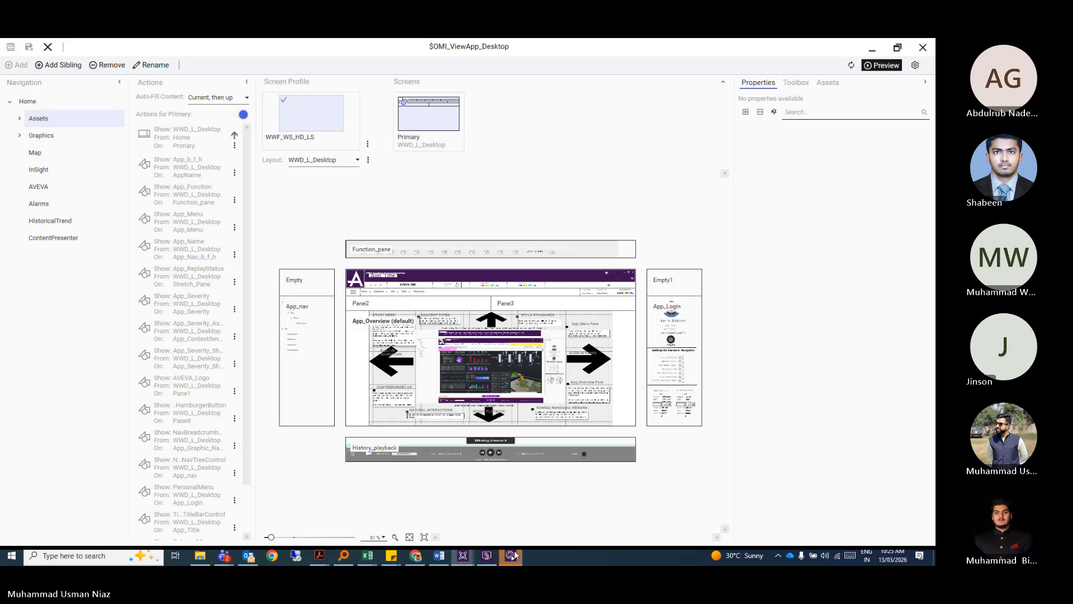
Bring the OMI preview window forward and close the What's New notes.
mouse_move(514, 550)
click(522, 523)
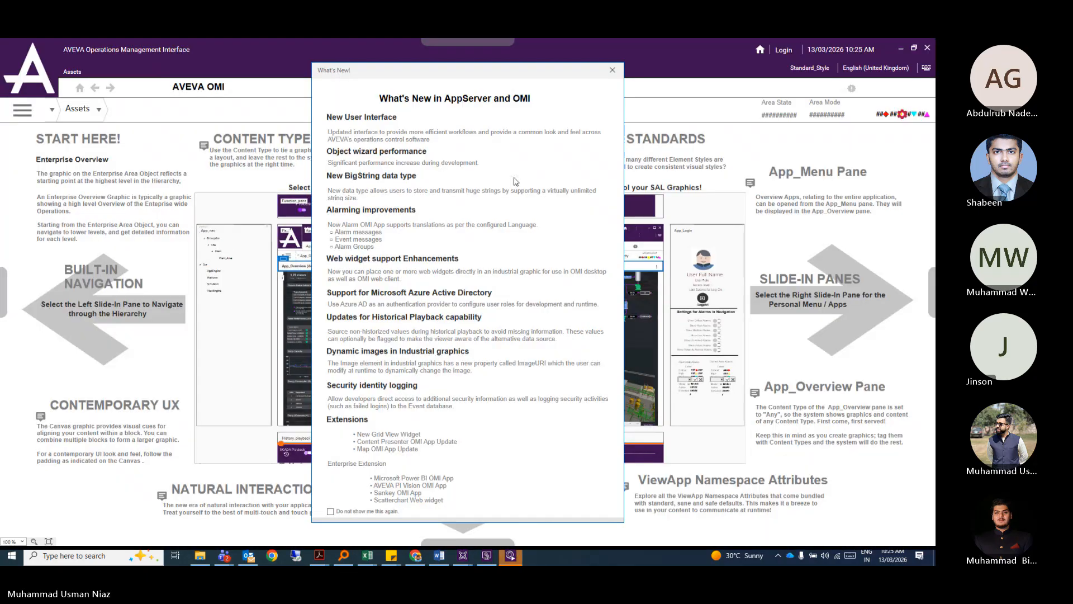
drag(522, 79, 524, 62)
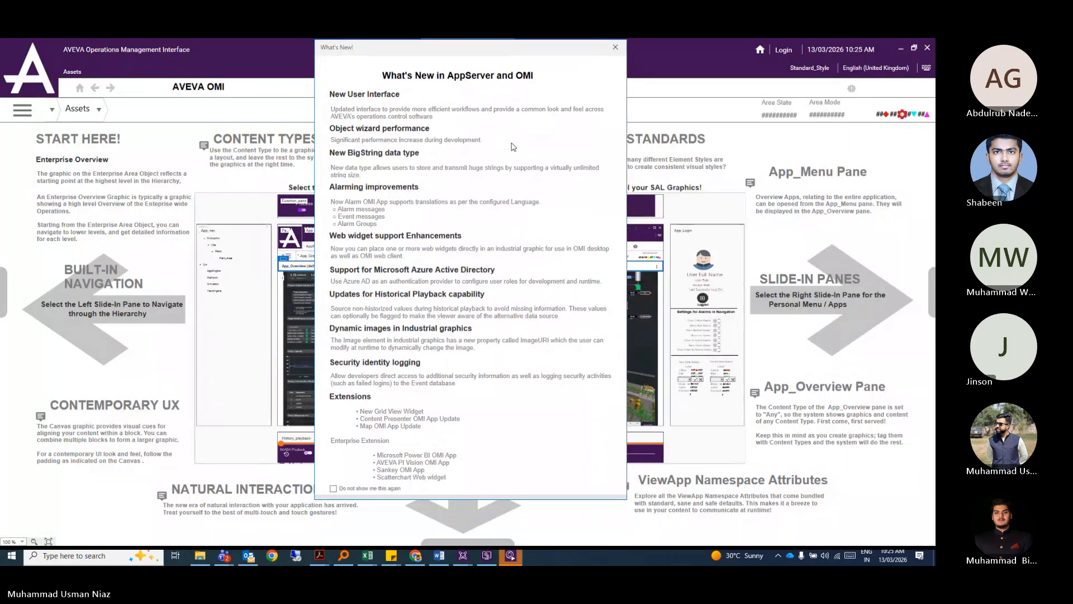
click(615, 48)
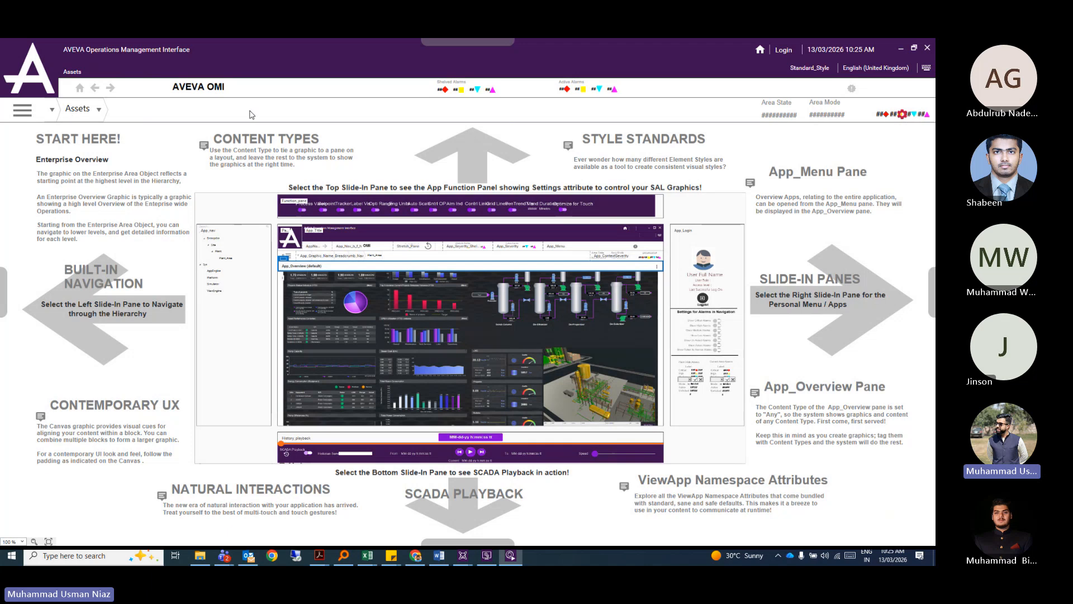
Navigate to the Enterprise asset and glance at the navigation items list.
click(96, 116)
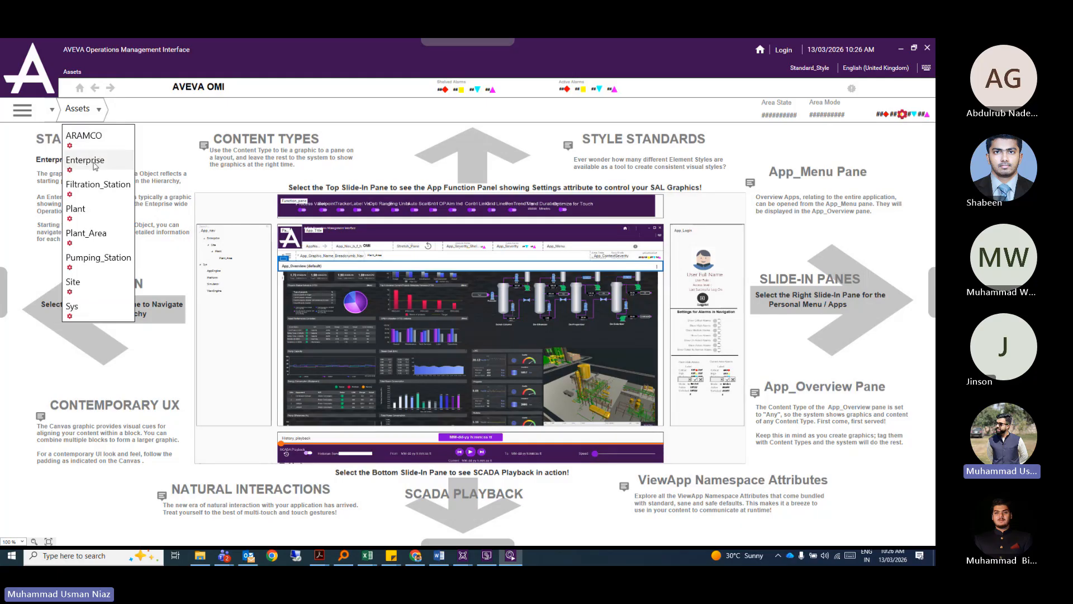
click(115, 153)
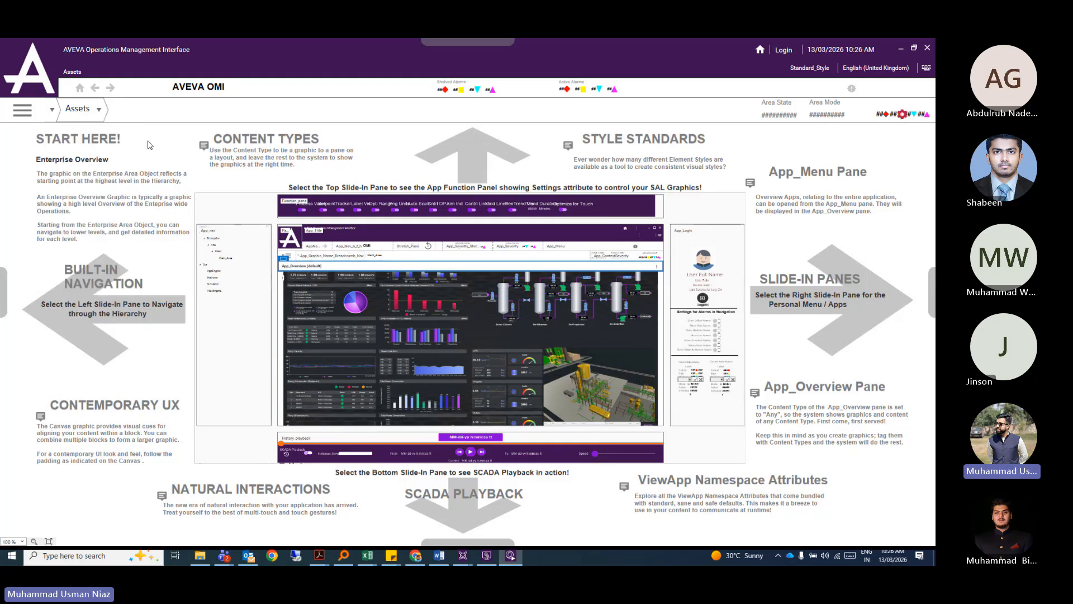
click(51, 109)
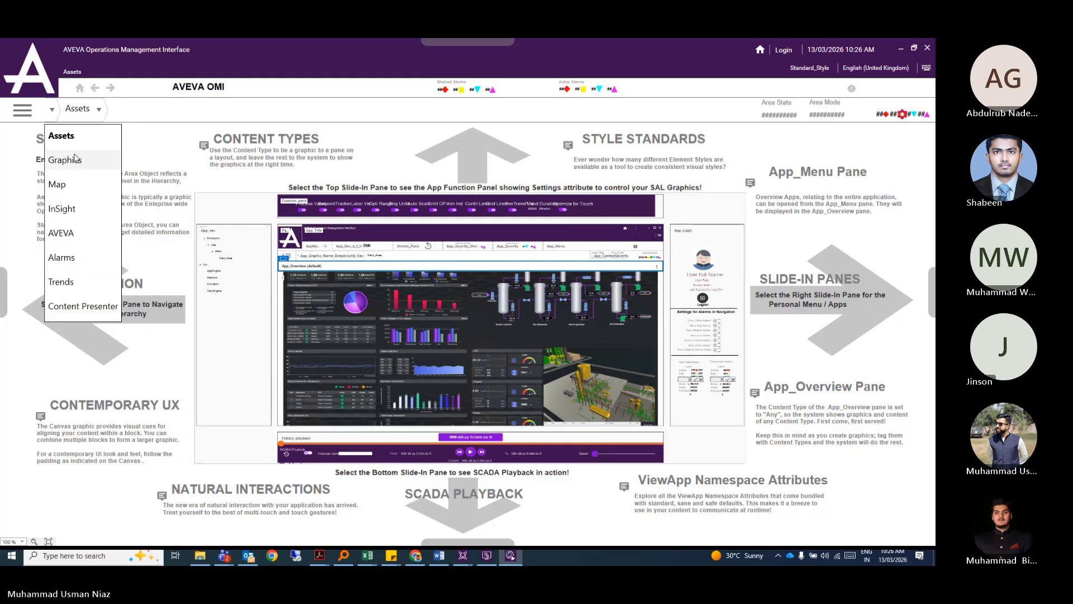
click(71, 189)
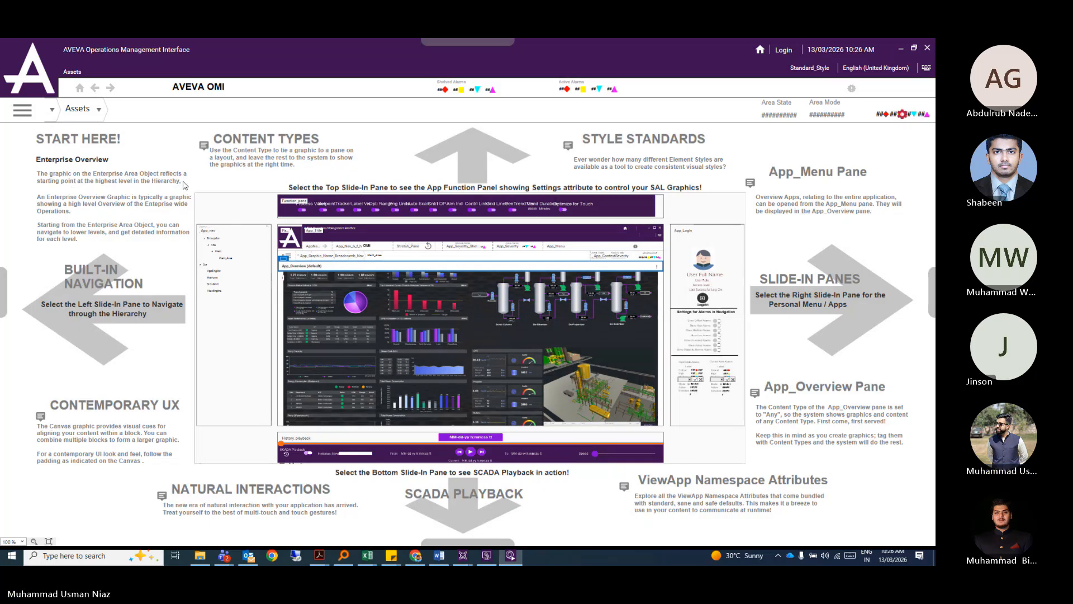
Visit the Map, Graphics, AVEVA and Alarms pages through the navigation list.
click(53, 110)
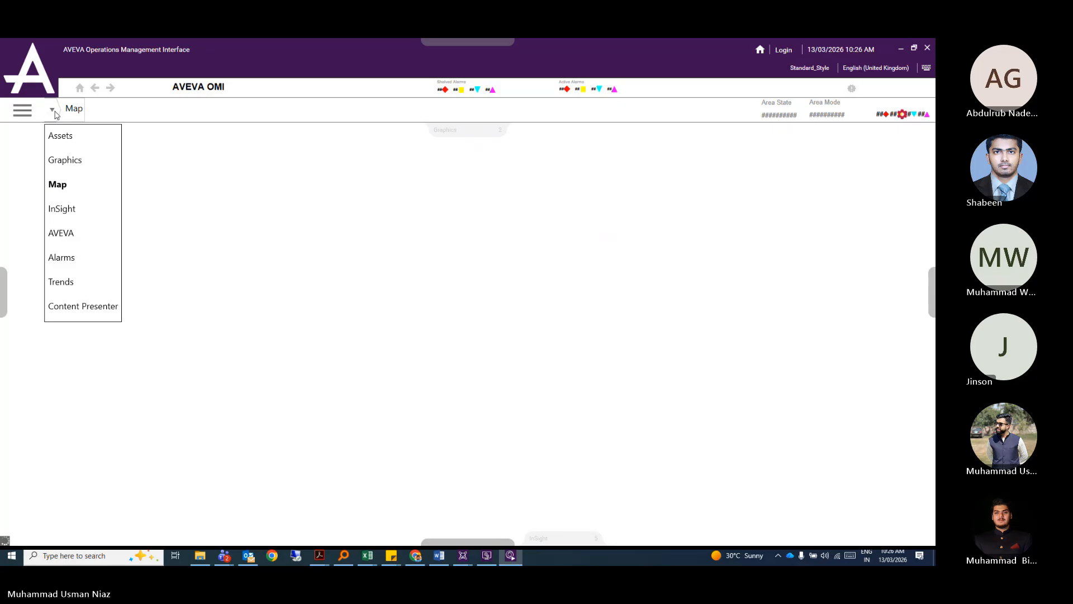
click(53, 110)
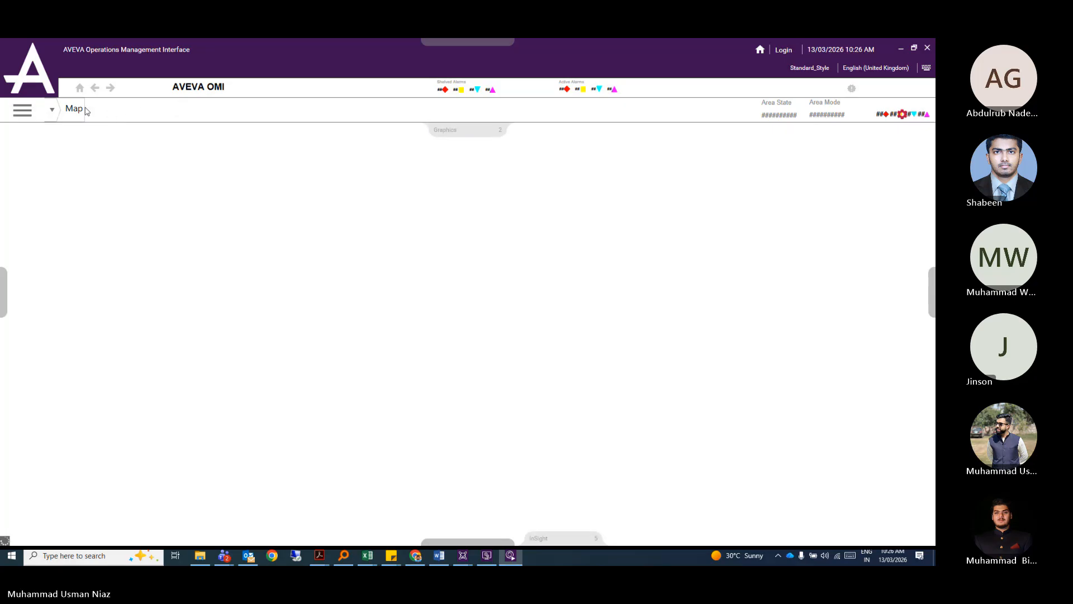
click(52, 109)
click(150, 116)
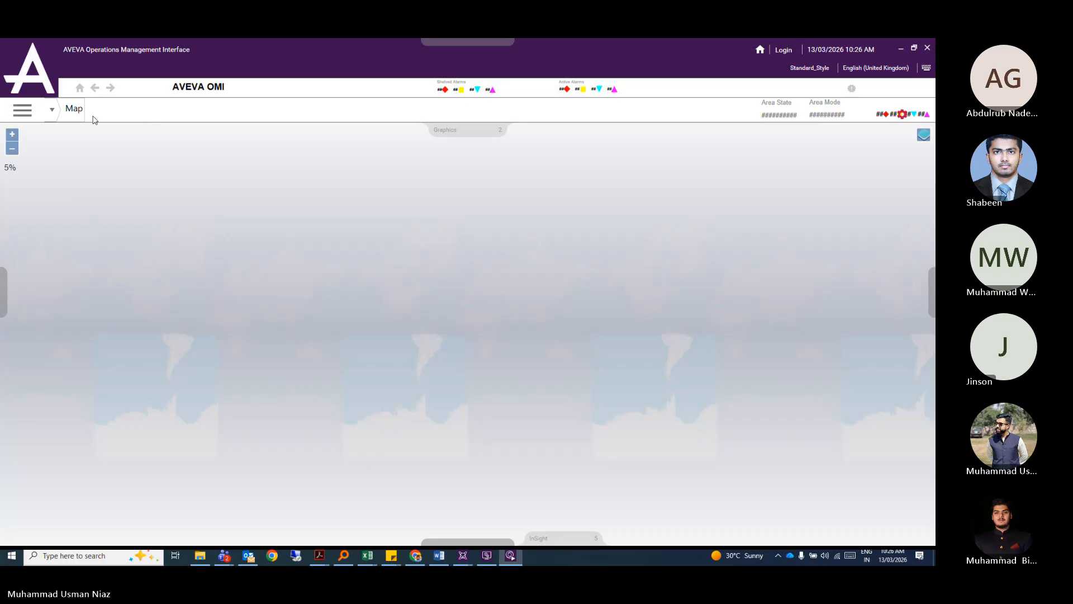
click(51, 111)
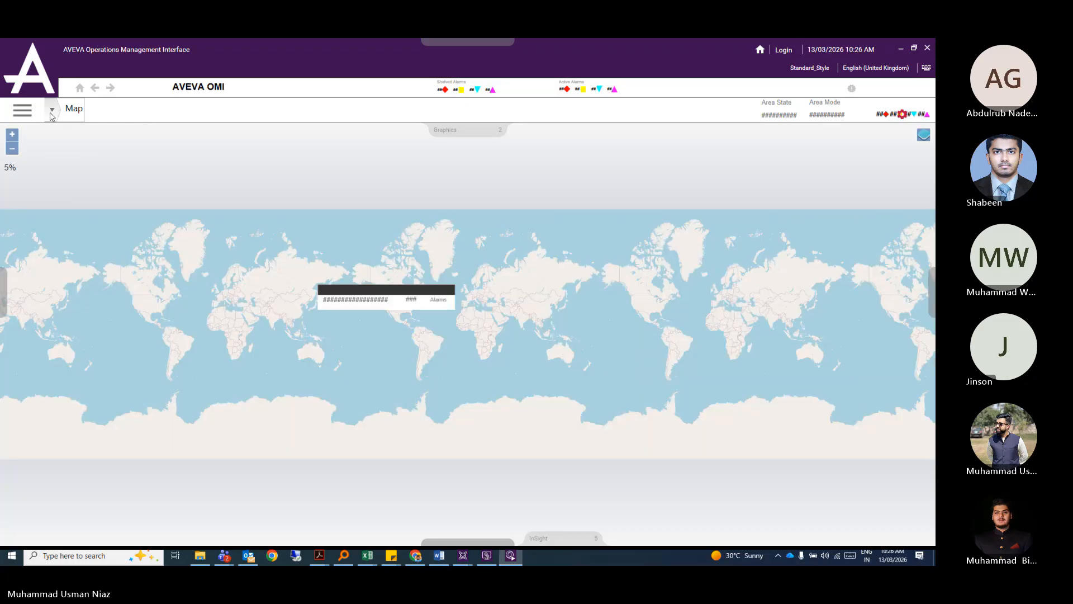
click(63, 159)
click(52, 111)
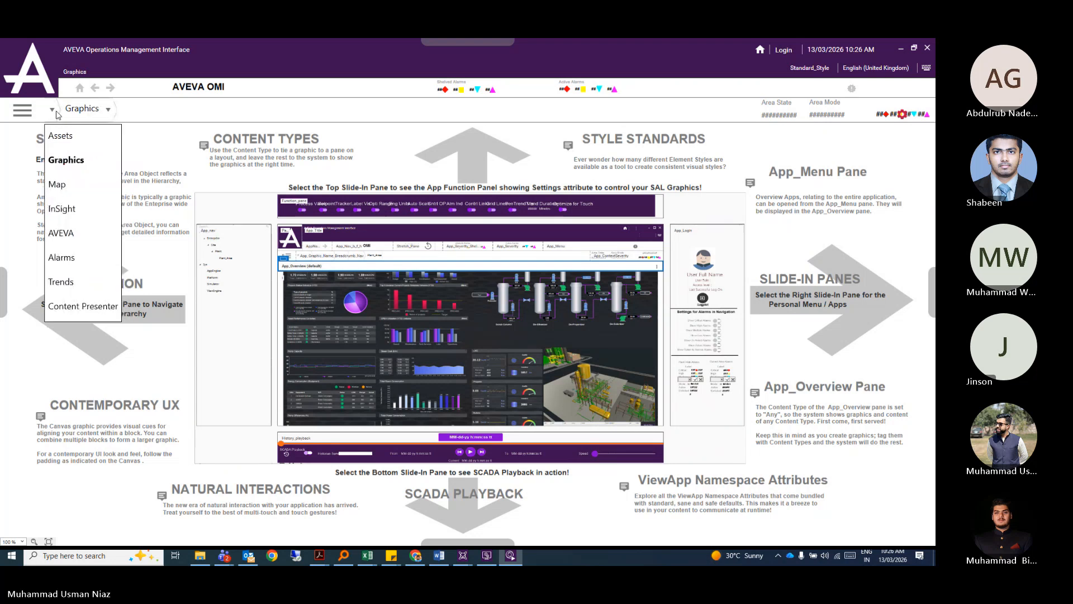
click(68, 230)
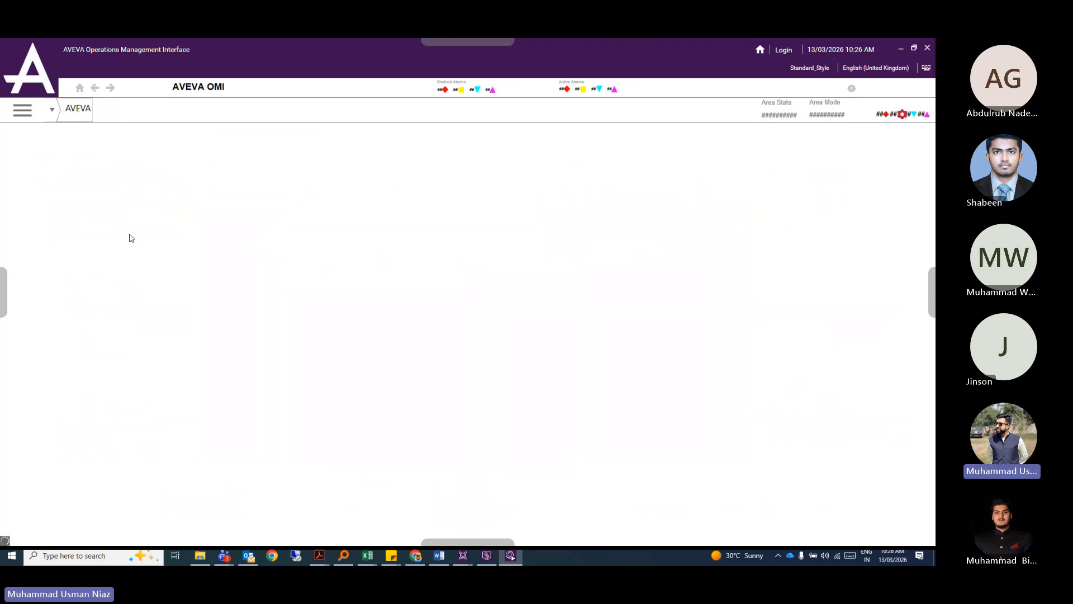
click(52, 111)
click(70, 263)
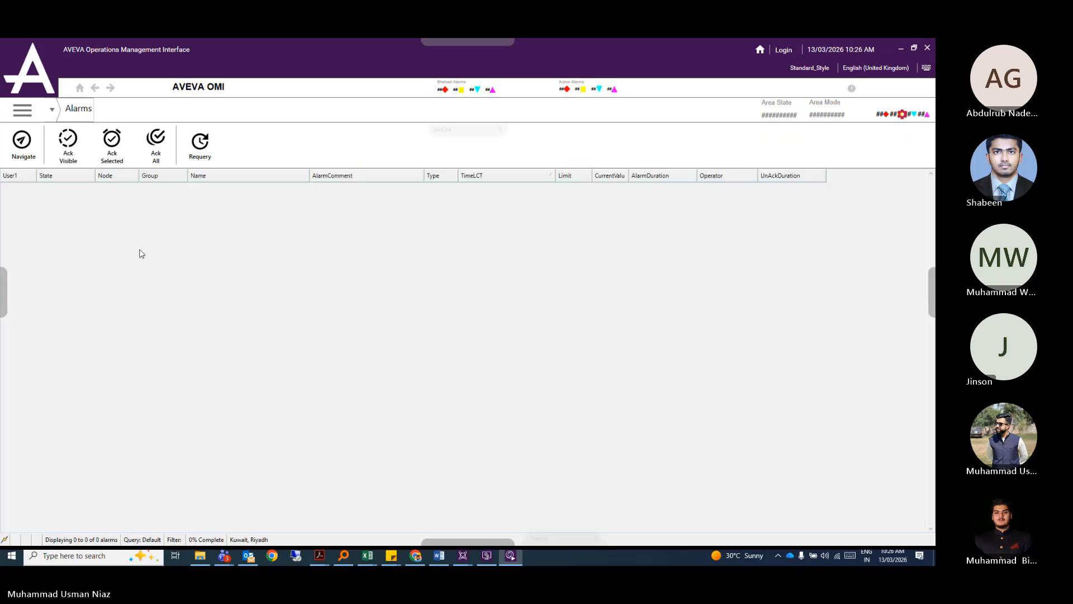
Visit Trends and Content Presenter, toggle the navigation side pane, then close the preview.
click(56, 116)
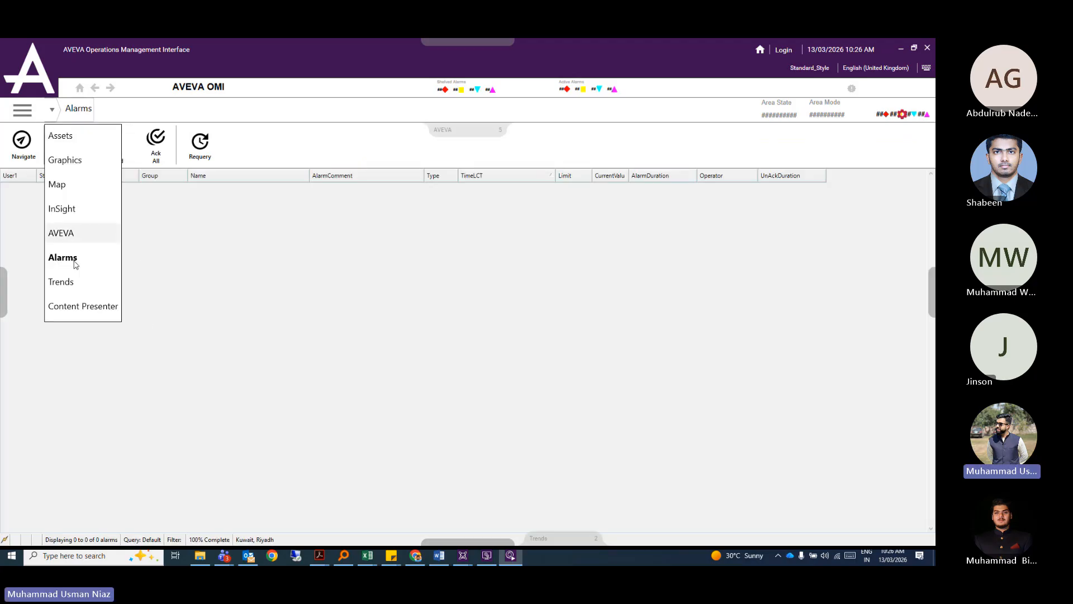
click(74, 283)
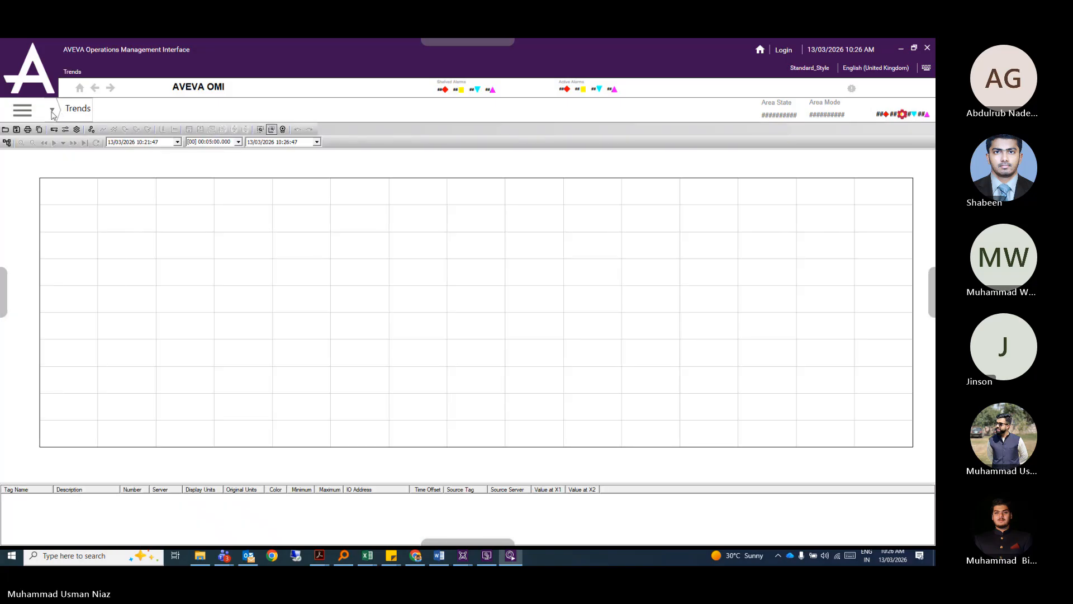
click(53, 114)
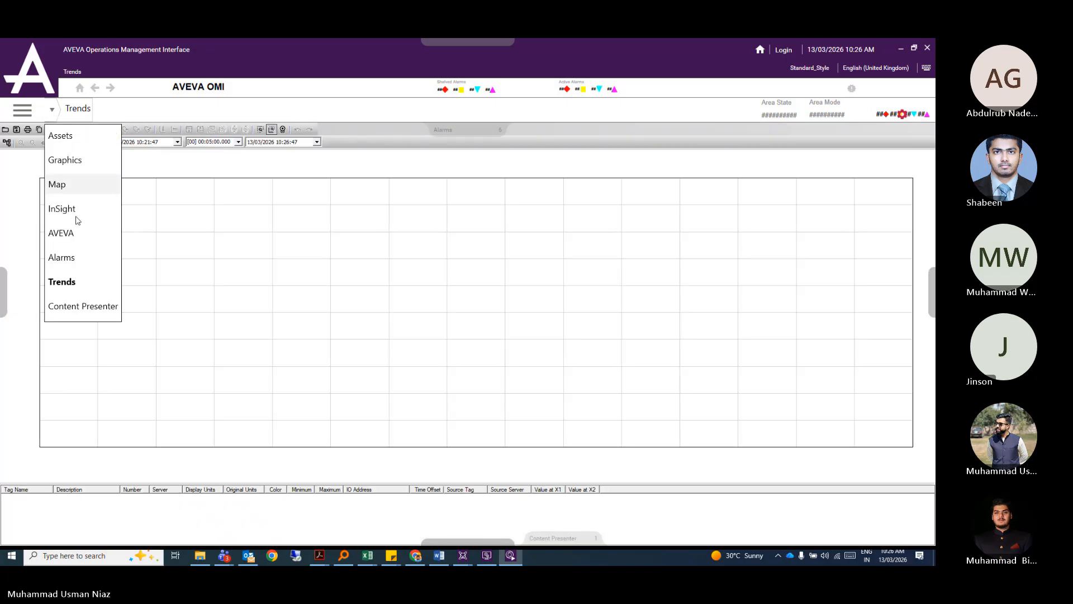
click(83, 306)
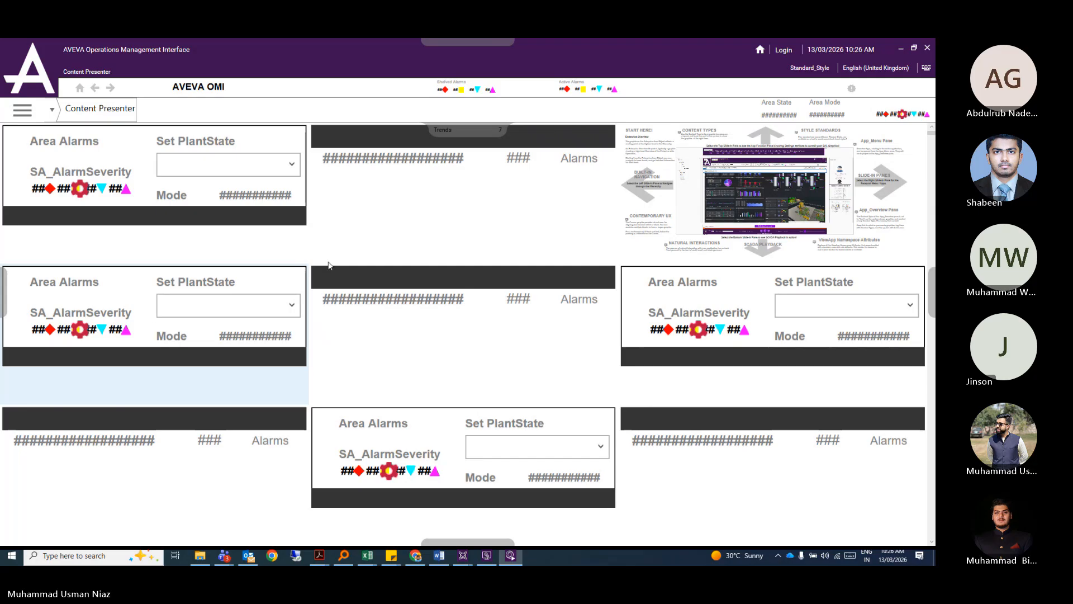
click(29, 110)
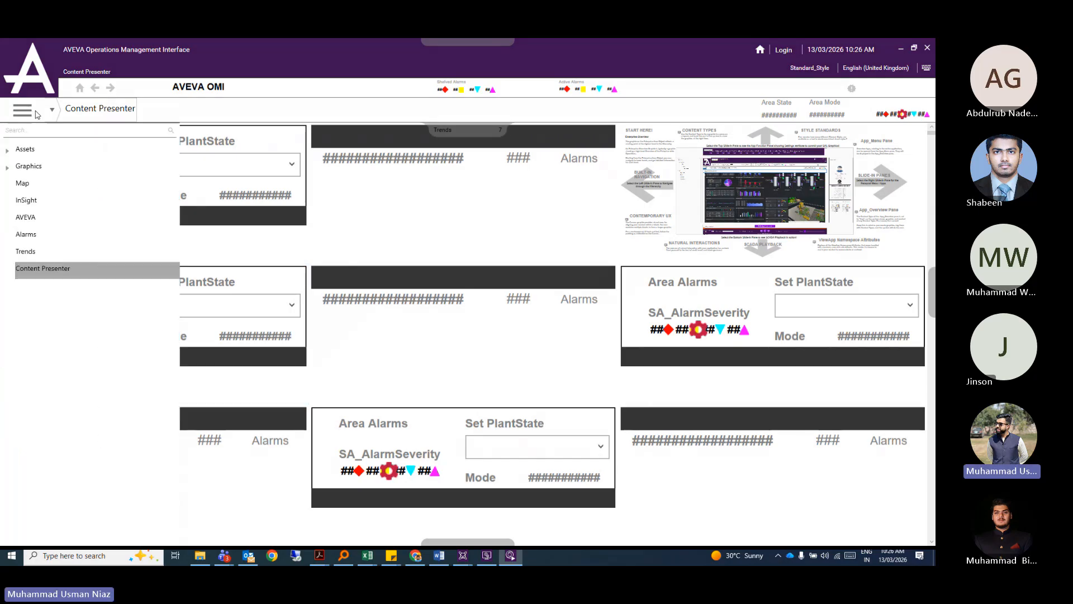
click(206, 115)
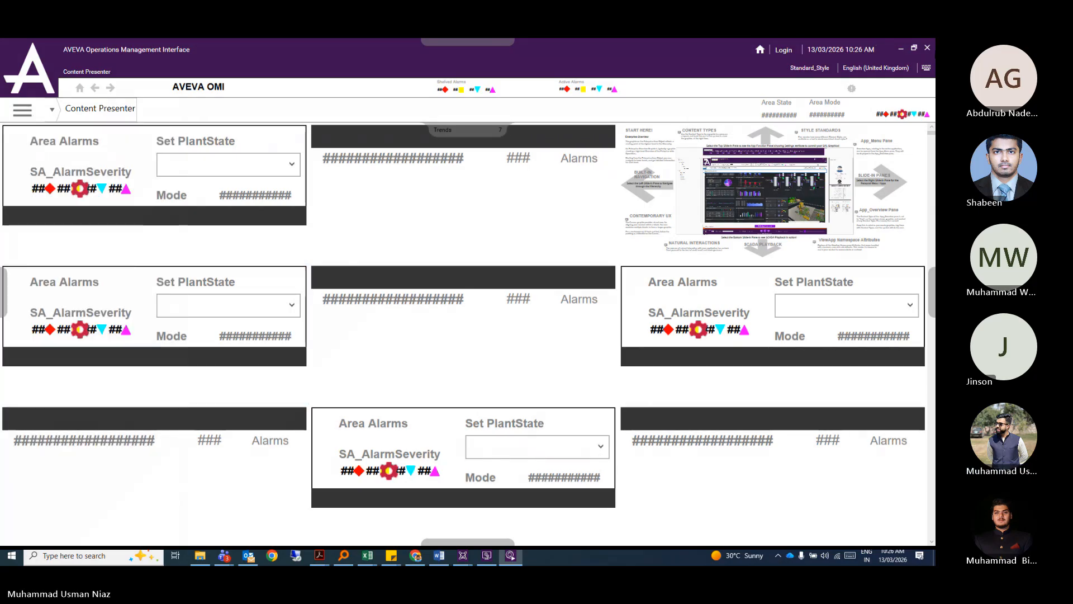
click(927, 49)
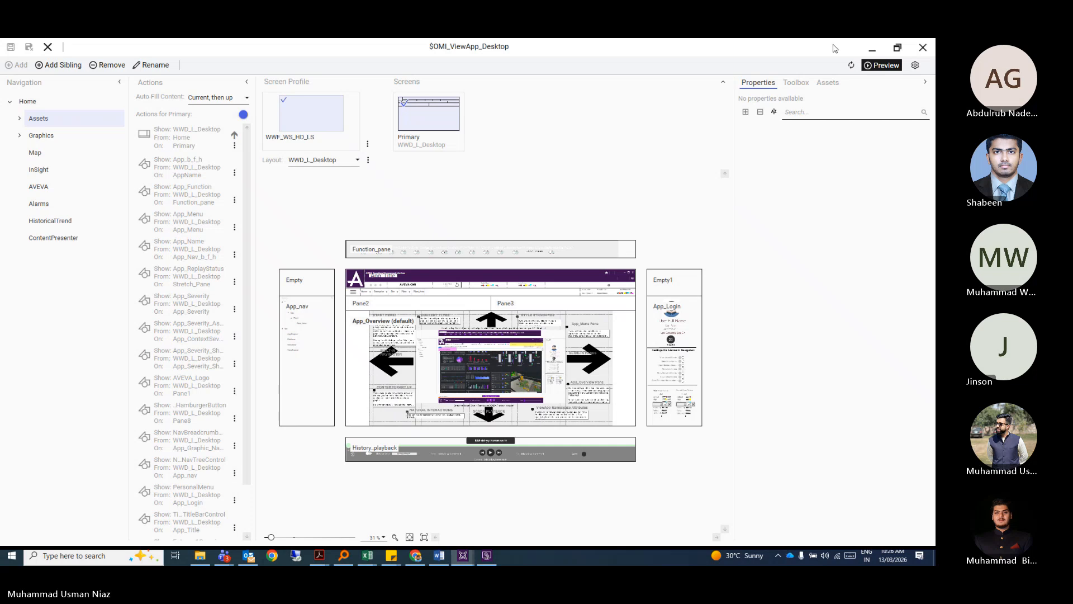
Minimize the ViewApp editor, close the Mapping panel, and scroll the Derivation tree up.
click(872, 48)
click(756, 332)
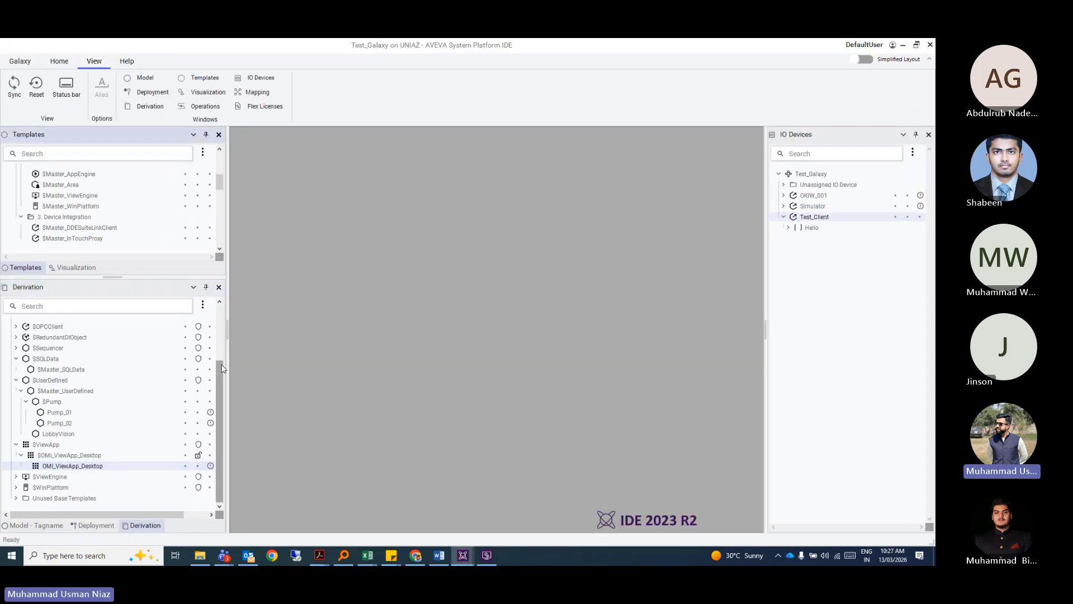
drag(221, 368, 222, 309)
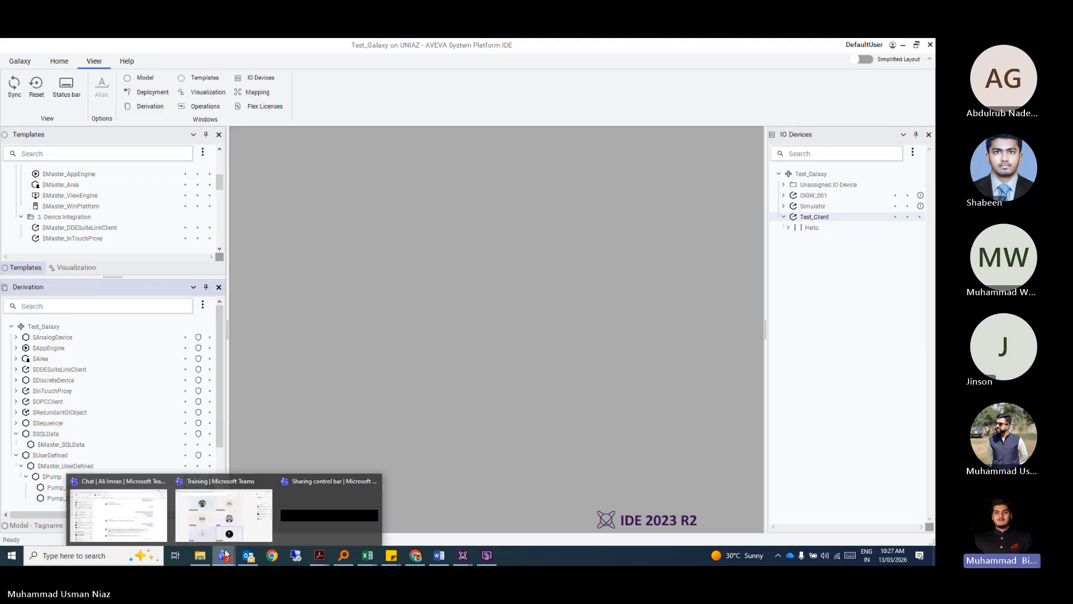
Switch to the Teams Training meeting and stop sharing the screen.
click(329, 511)
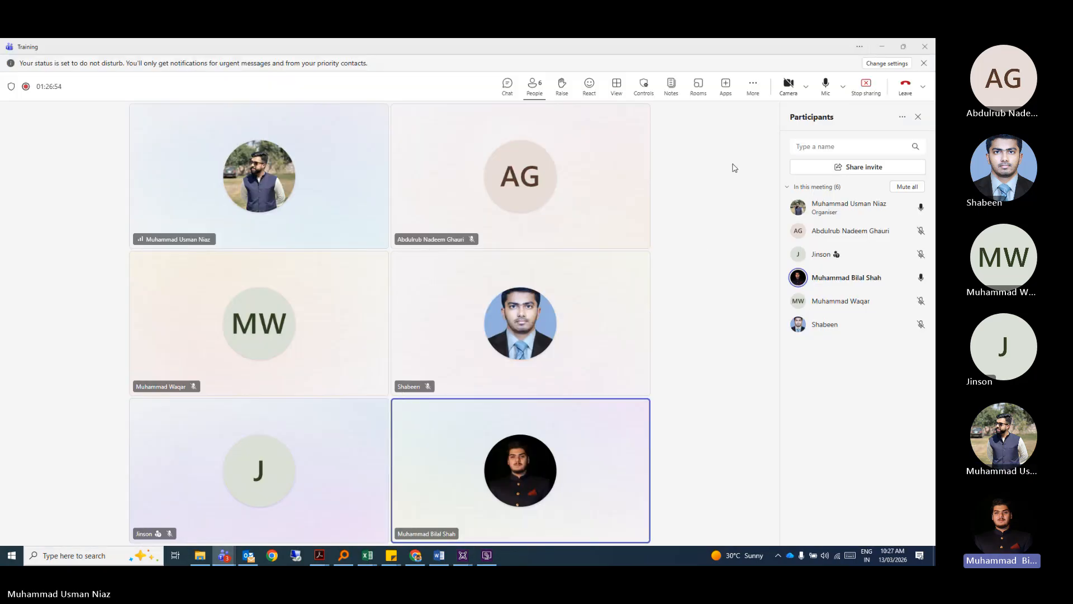
click(865, 85)
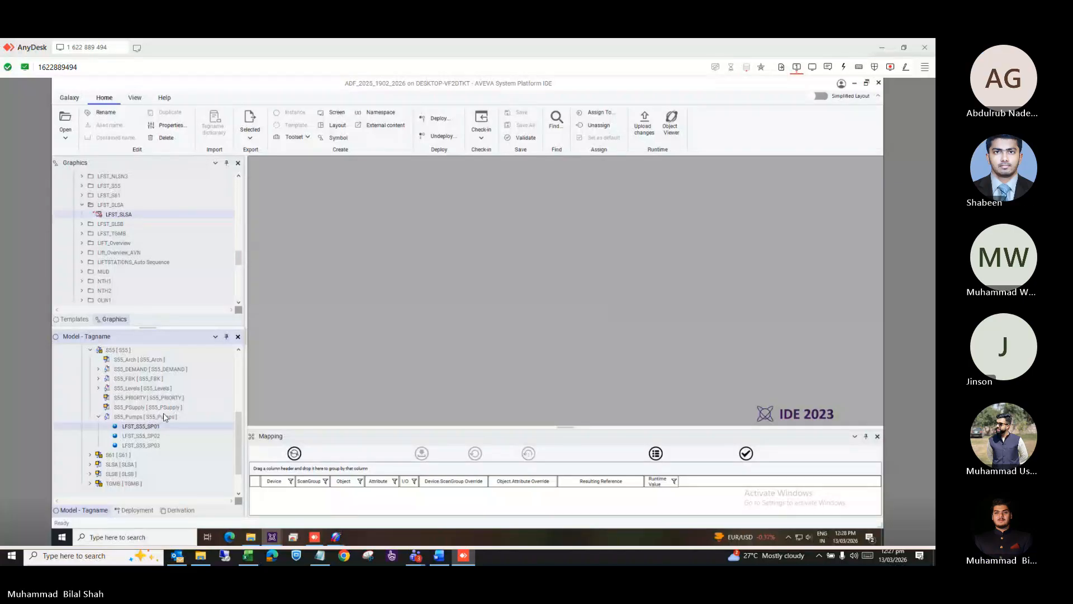
scroll(165, 416, up, 6)
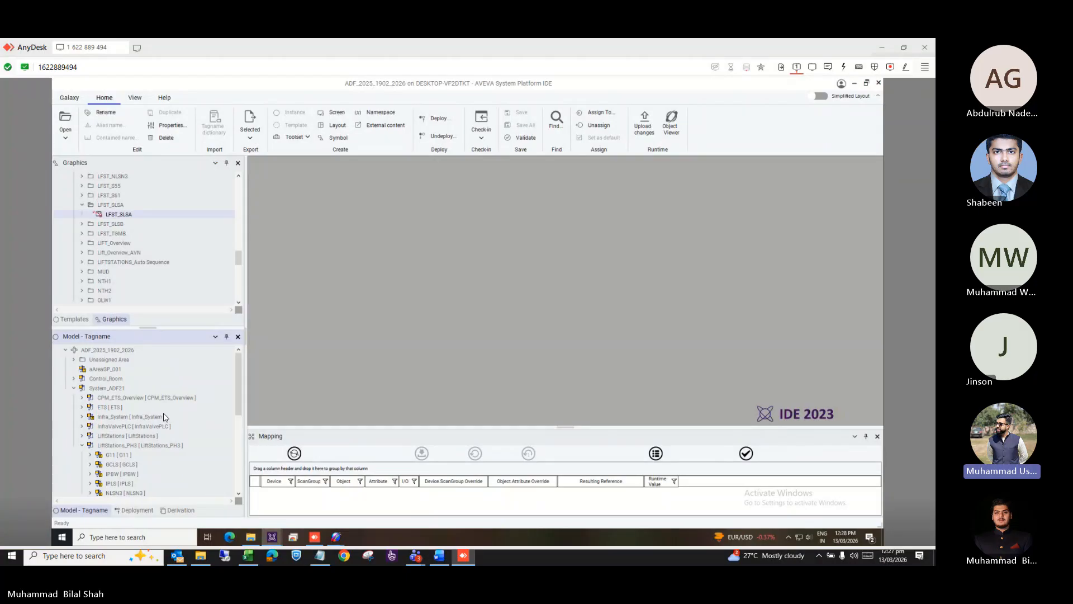
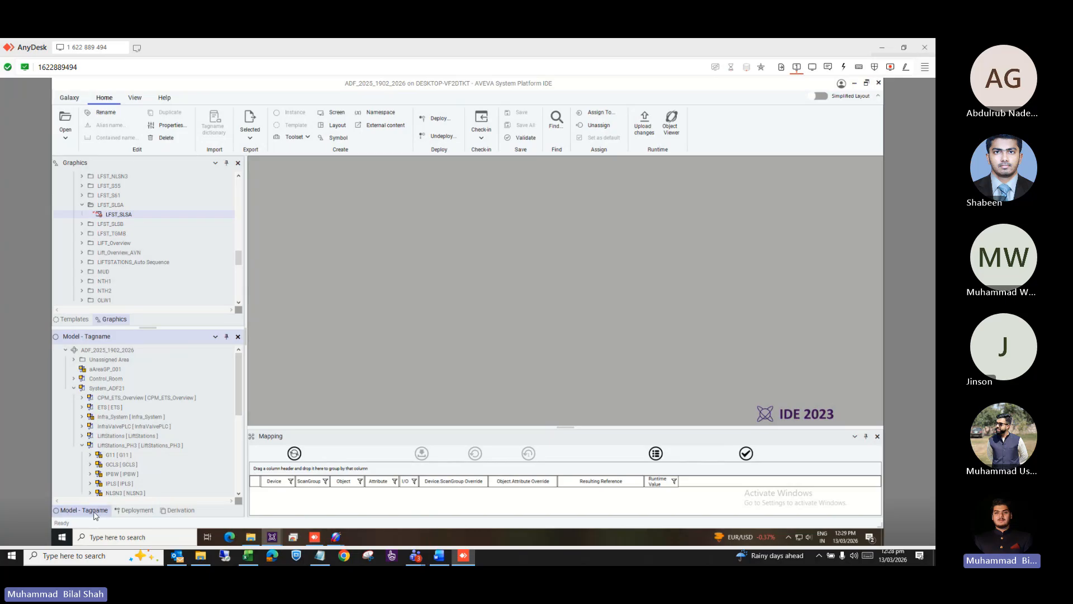
Glance at the Deployment view, then return to the Model view and scroll the tree up.
click(133, 510)
click(90, 510)
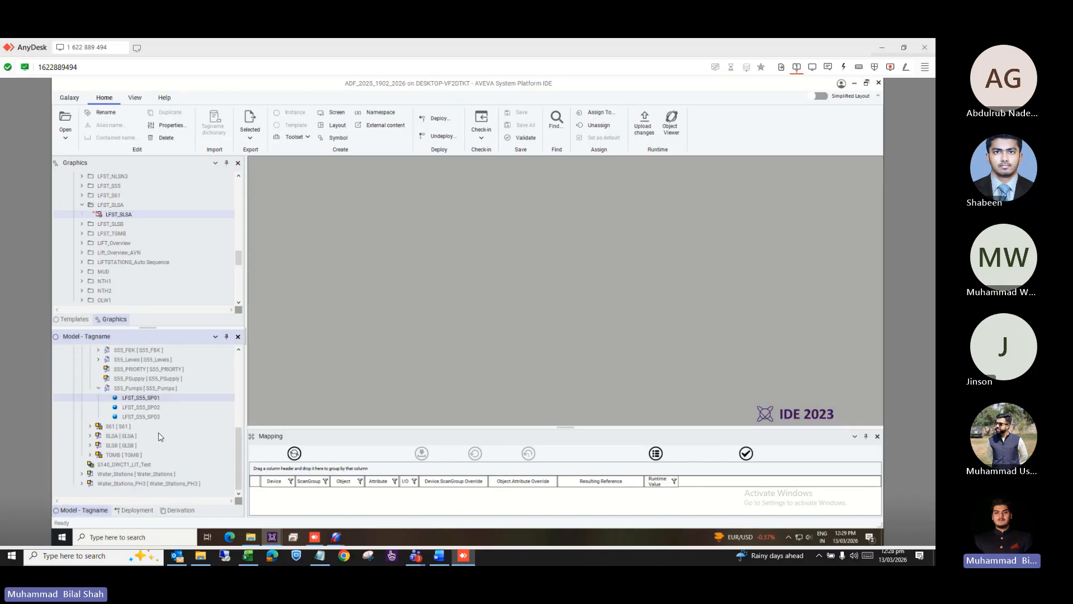
scroll(161, 436, up, 5)
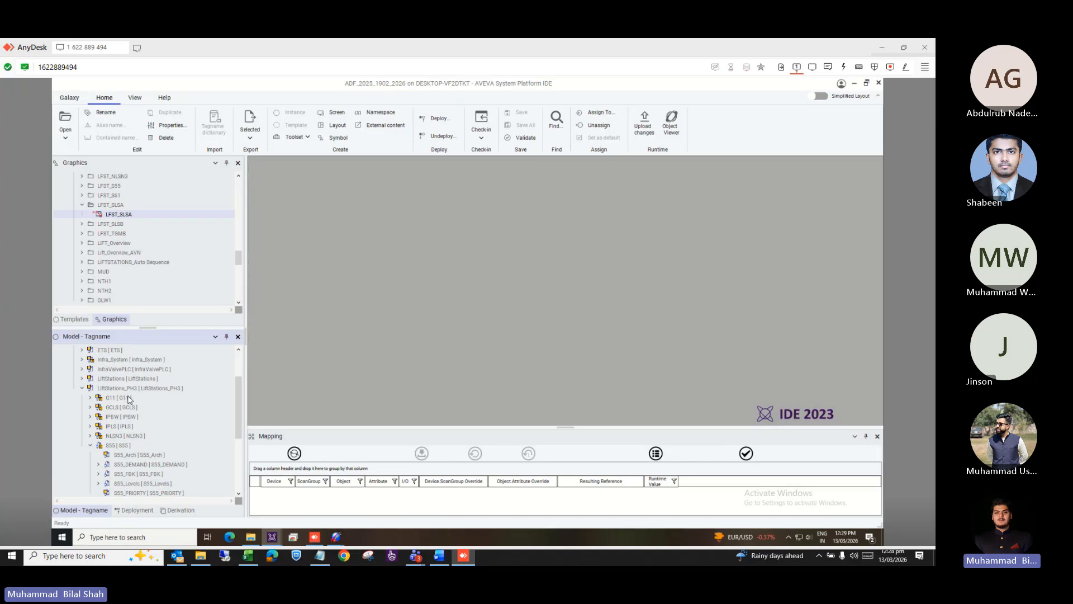
scroll(137, 434, up, 2)
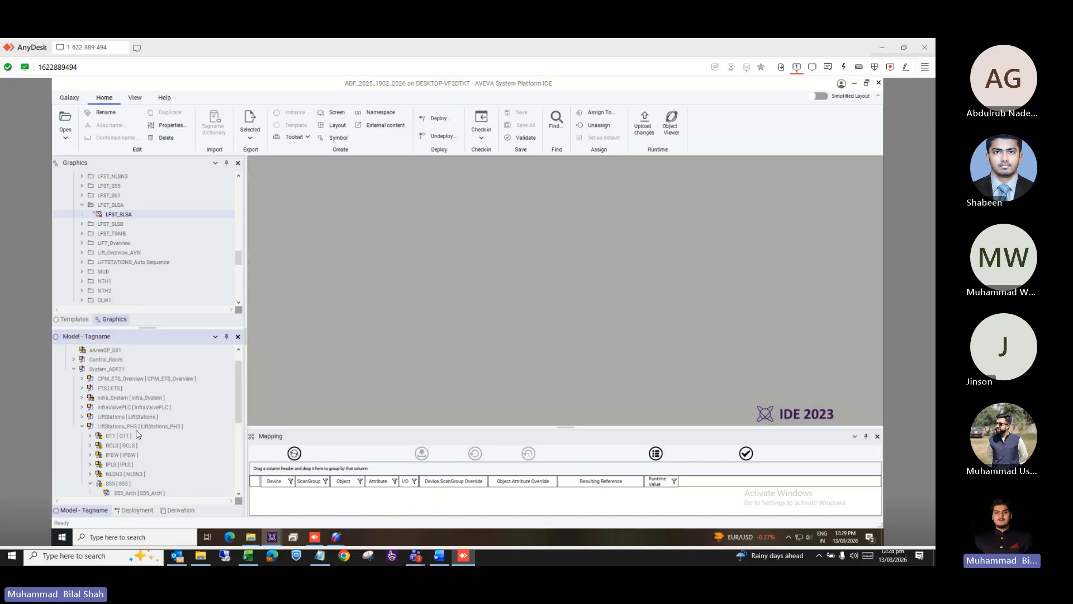
scroll(137, 434, up, 1)
scroll(137, 435, down, 5)
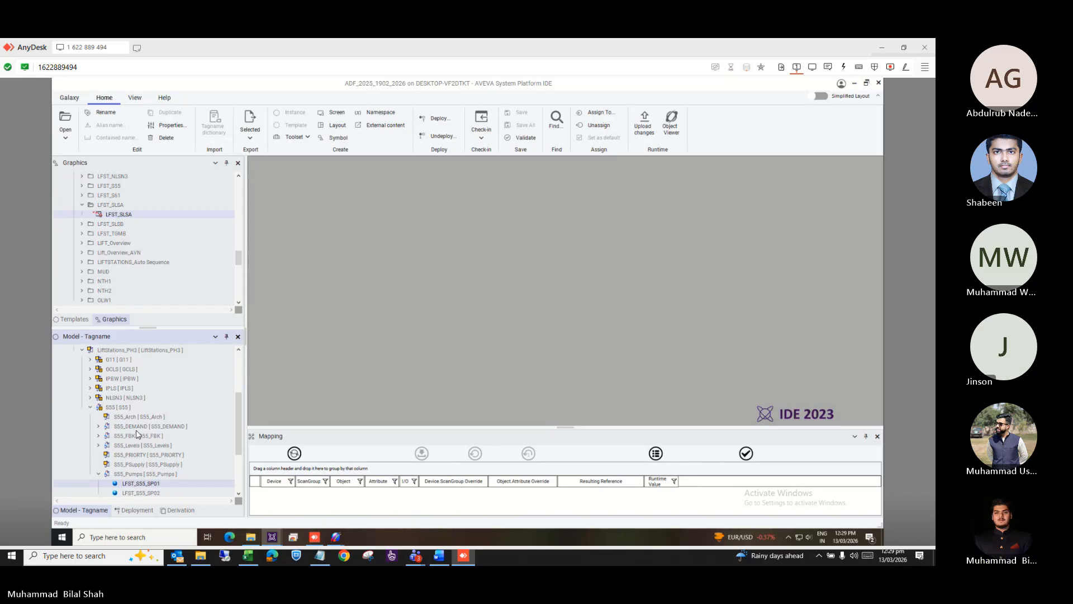
scroll(137, 434, up, 2)
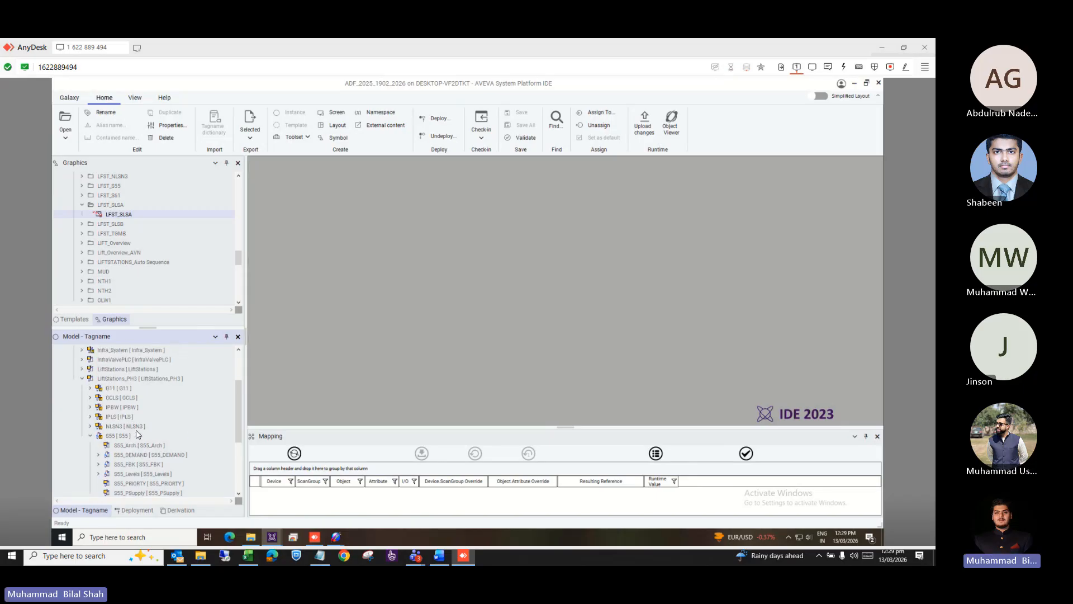
scroll(137, 434, down, 5)
scroll(137, 434, up, 5)
Expand LiftStations to reveal S55_Pumps with LFST_S55_SP01, SP02 and SP03.
click(82, 370)
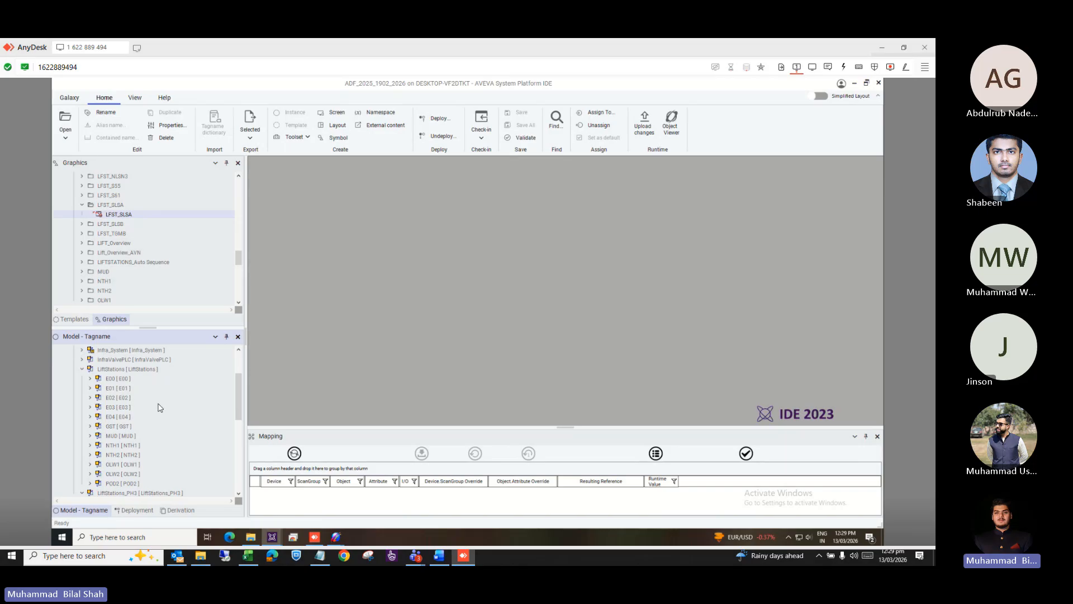
scroll(159, 407, down, 5)
scroll(159, 407, up, 2)
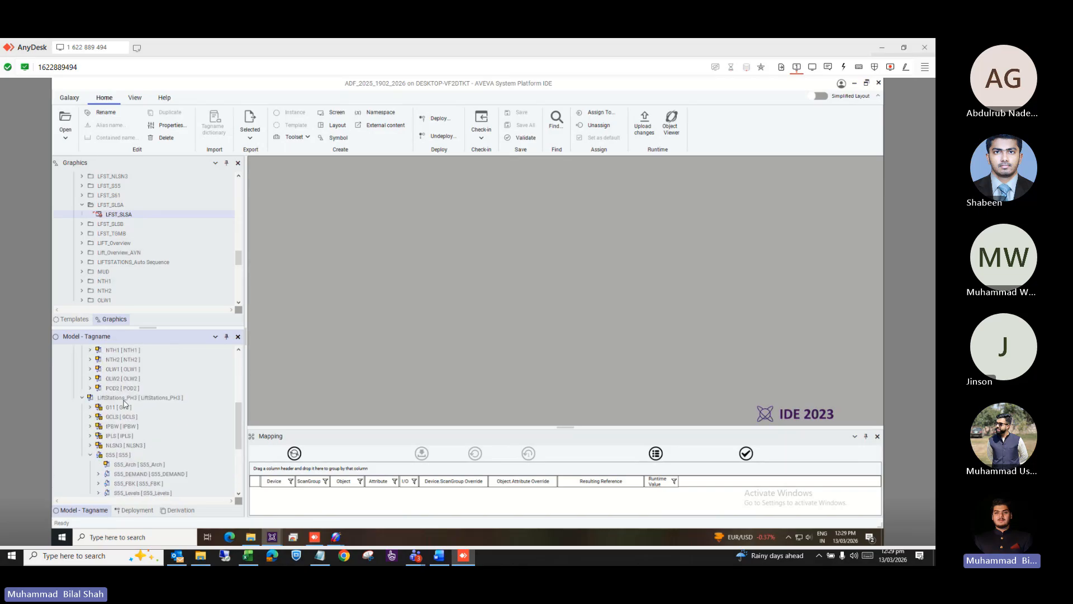
scroll(133, 415, down, 3)
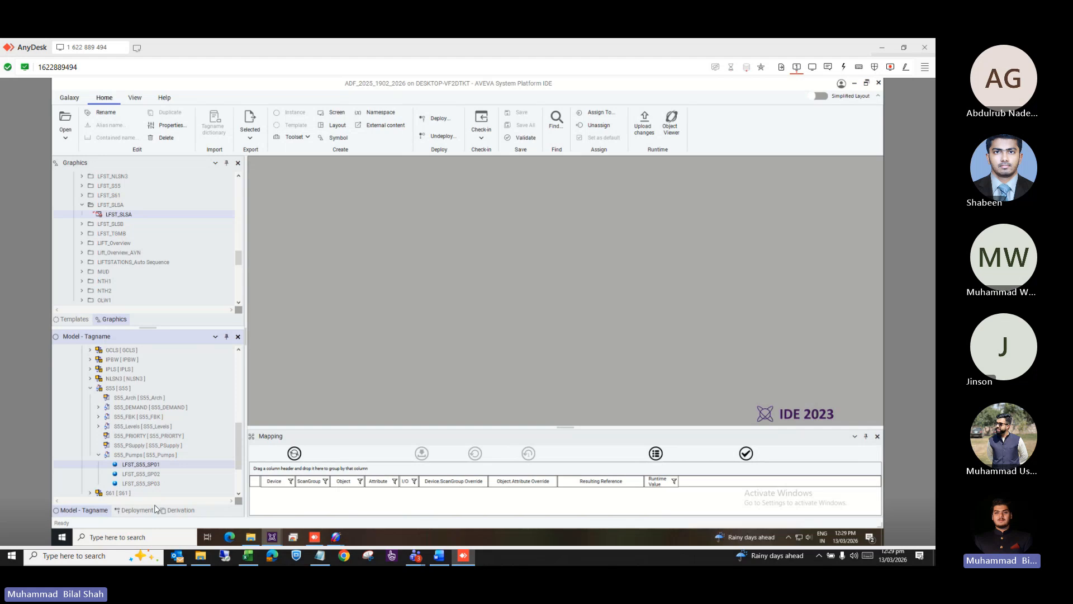
Switch the tree to the Derivation view and scroll to the top of the template list.
click(166, 512)
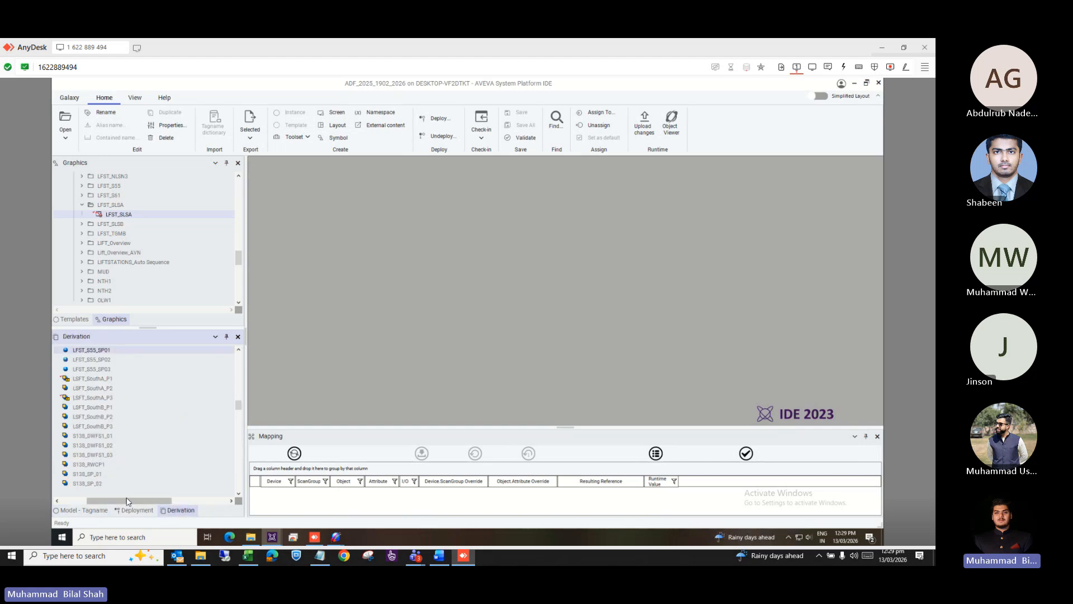
drag(107, 501, 85, 500)
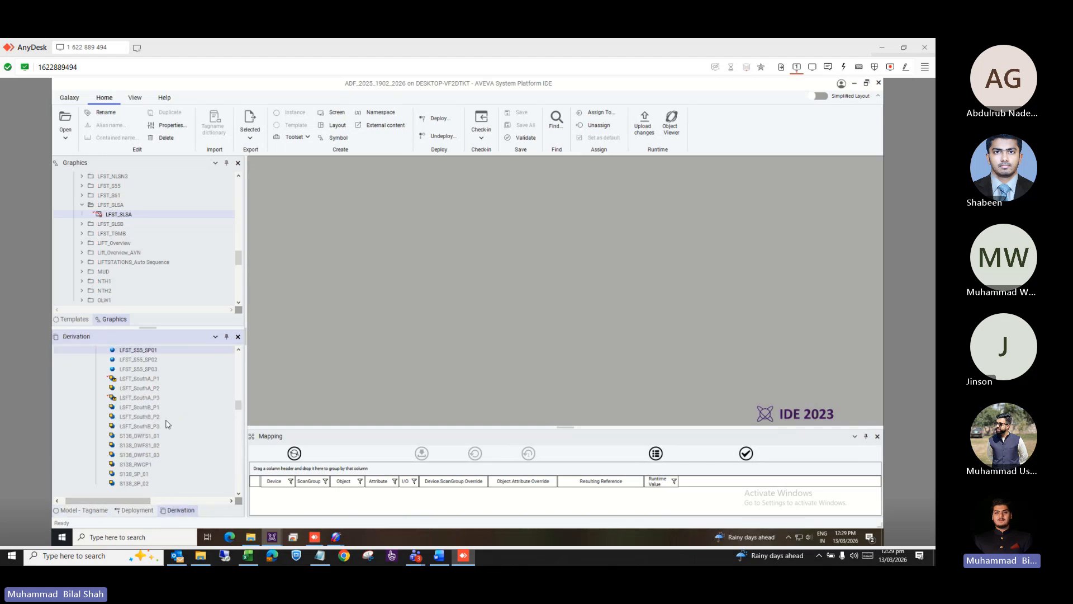
scroll(167, 425, up, 3)
scroll(166, 425, up, 5)
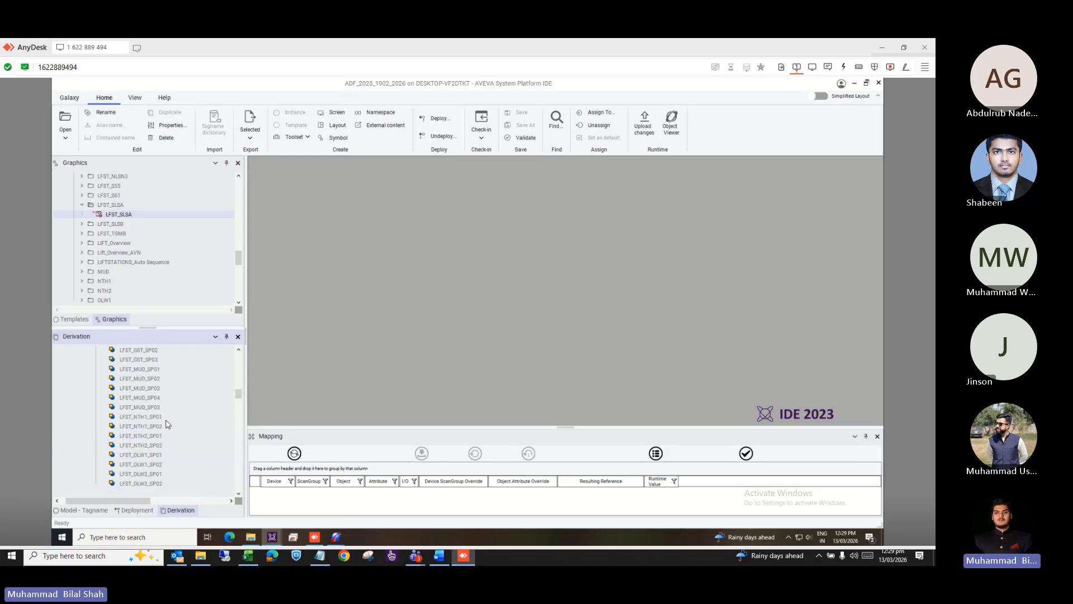
scroll(166, 425, up, 5)
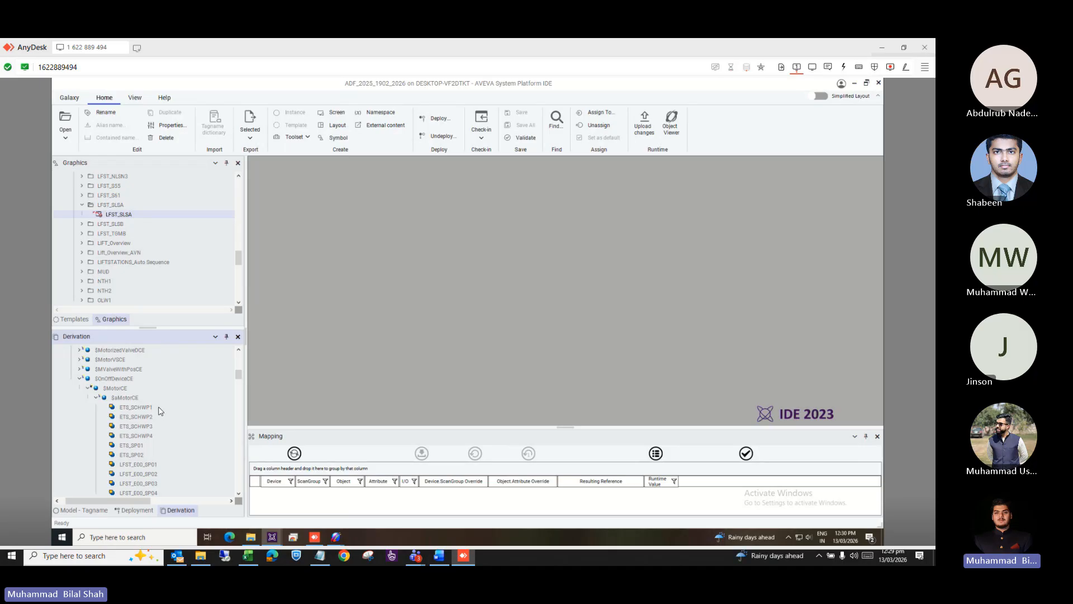
scroll(161, 411, up, 3)
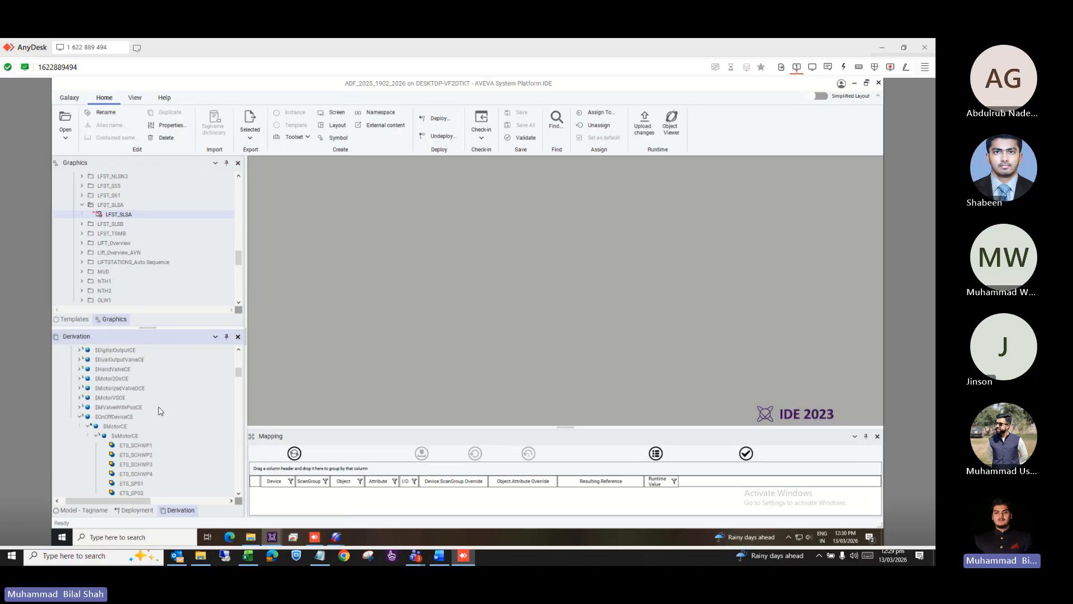
scroll(160, 411, up, 4)
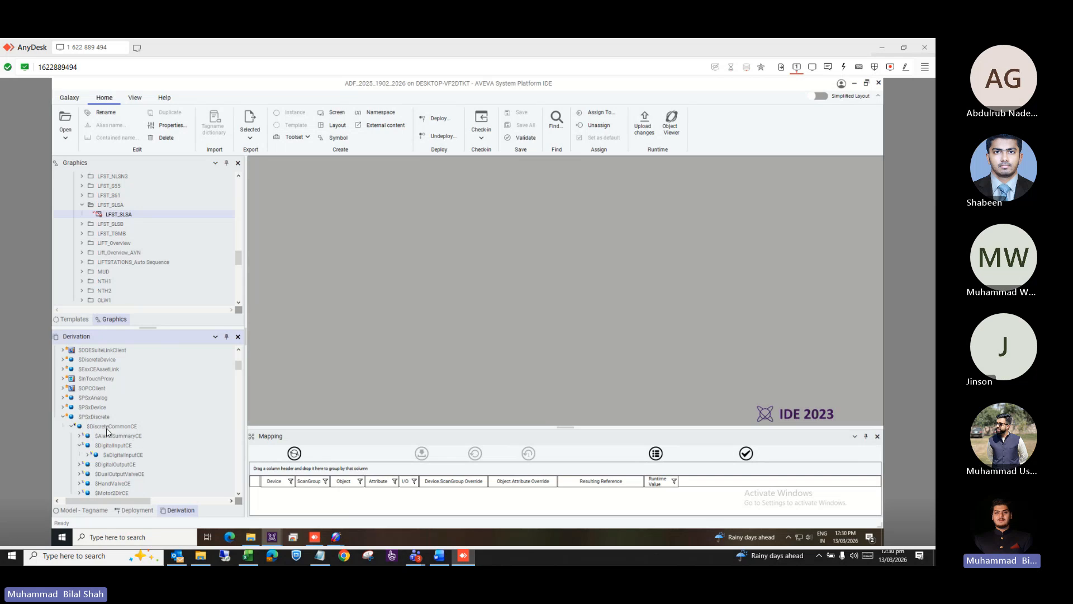
Scroll through the $aMotorCE derived instances down to WT_029A_Sub_P2.
scroll(129, 444, down, 5)
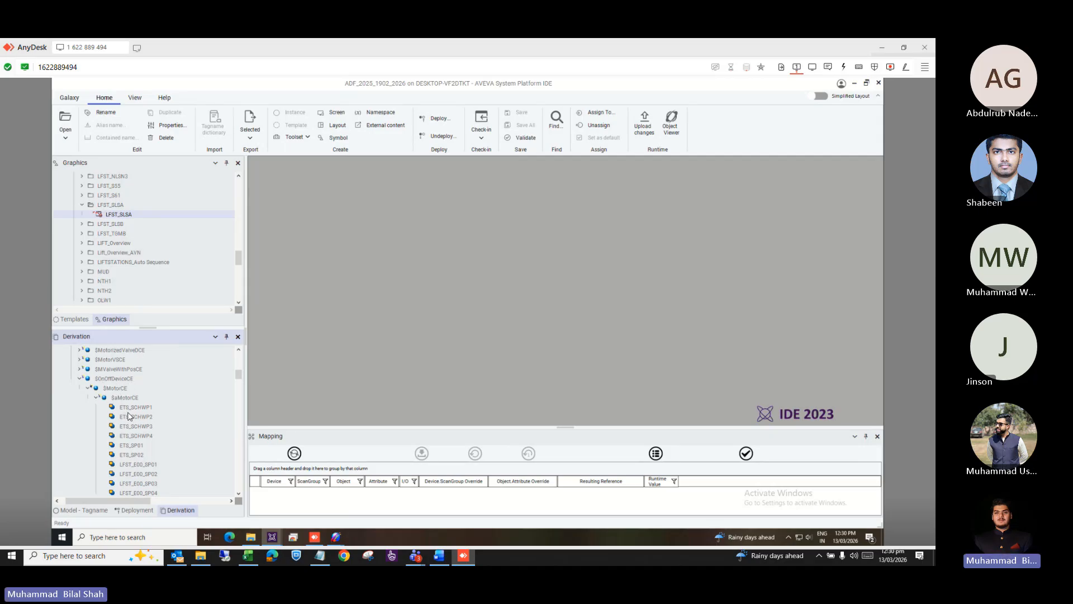
scroll(139, 430, down, 4)
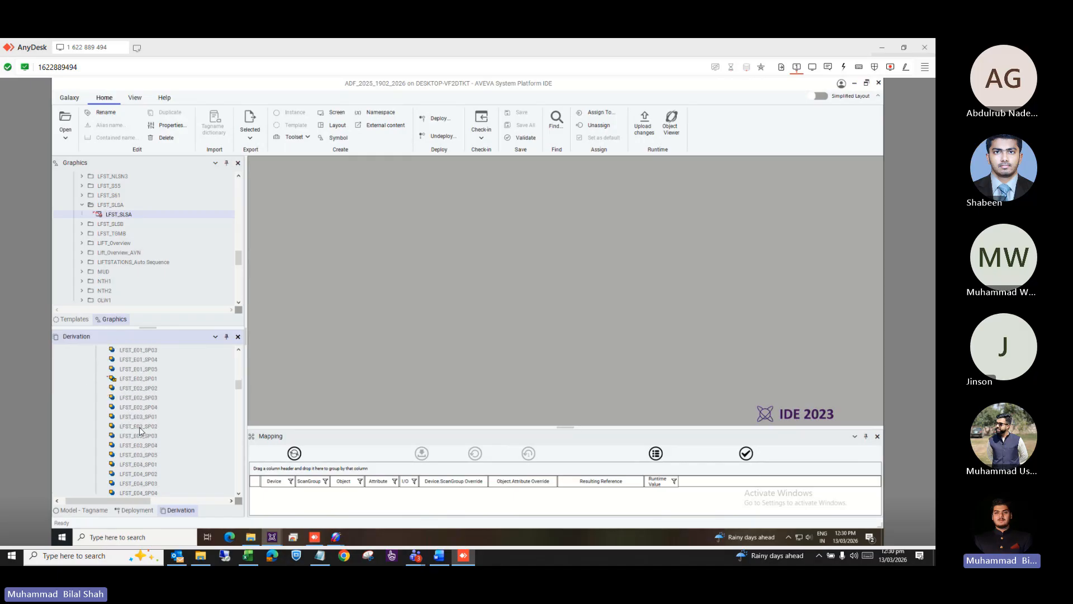
scroll(140, 430, up, 5)
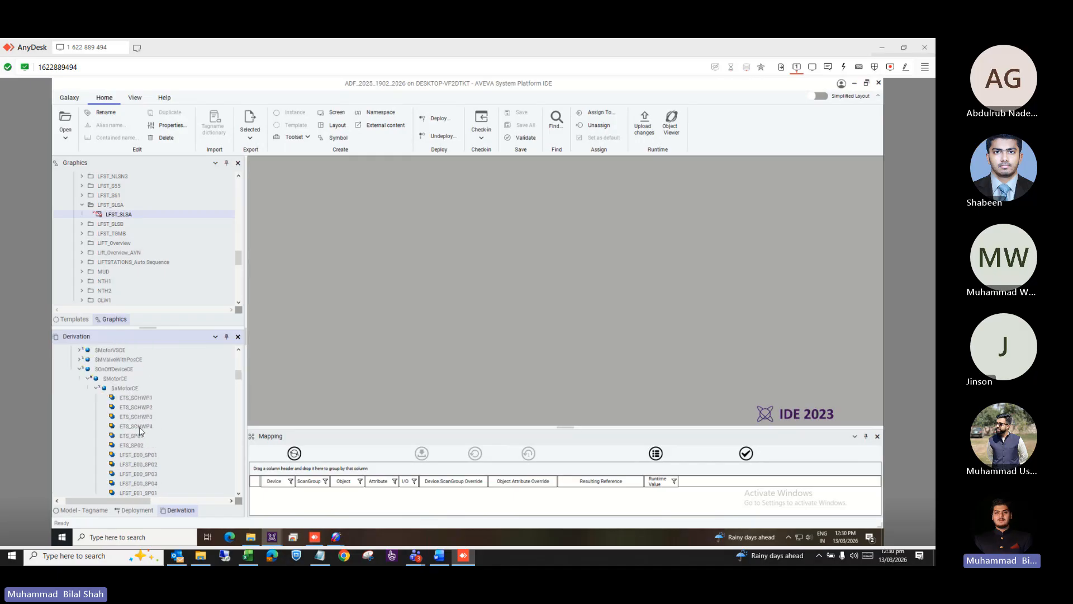
scroll(140, 431, down, 1)
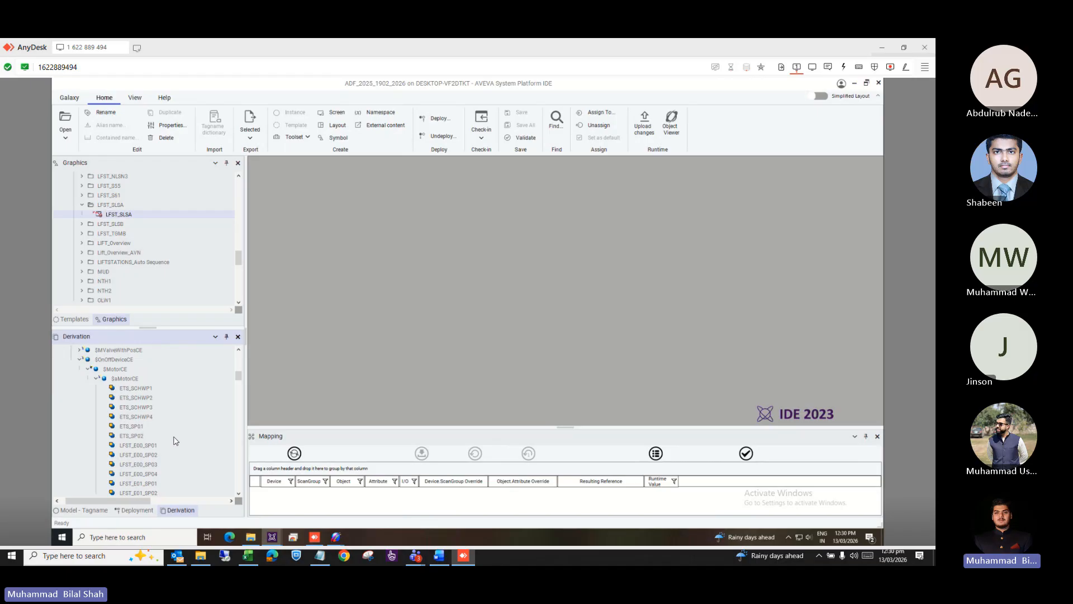
scroll(174, 440, down, 6)
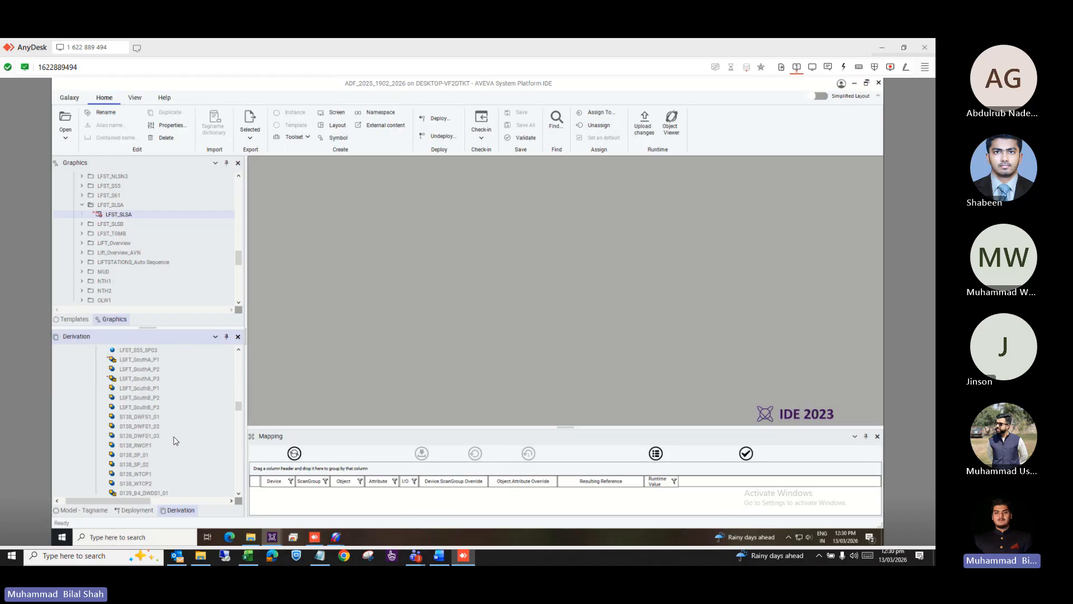
scroll(175, 441, down, 10)
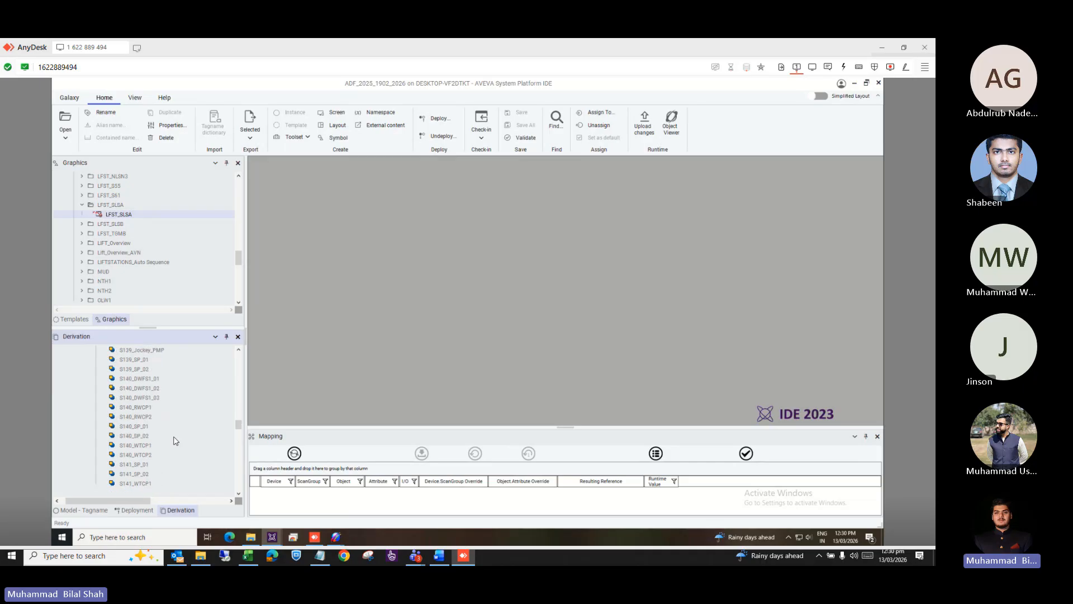
scroll(175, 440, down, 10)
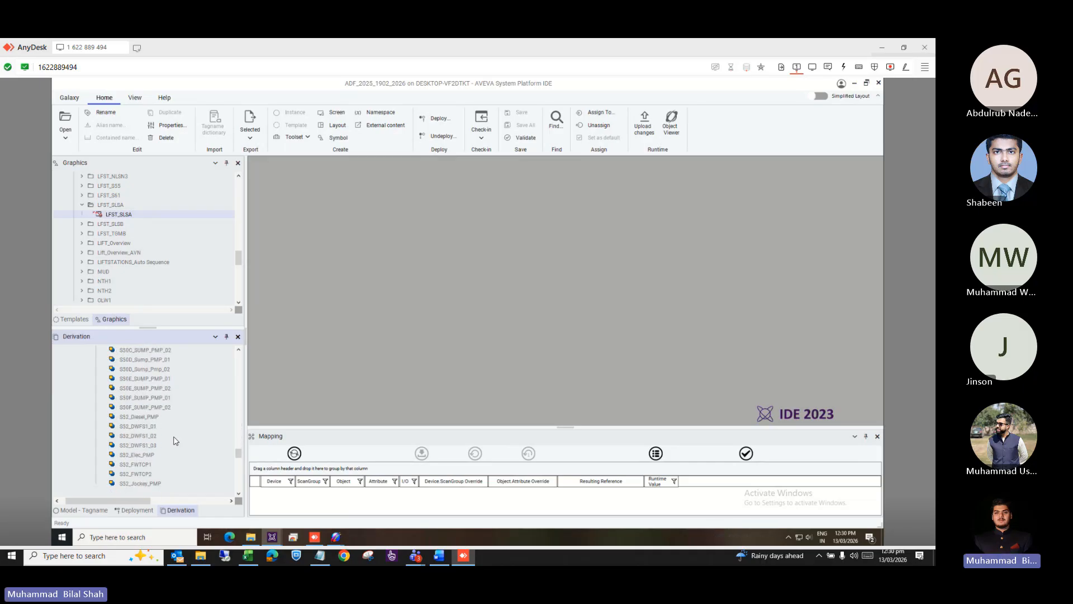
scroll(175, 440, down, 10)
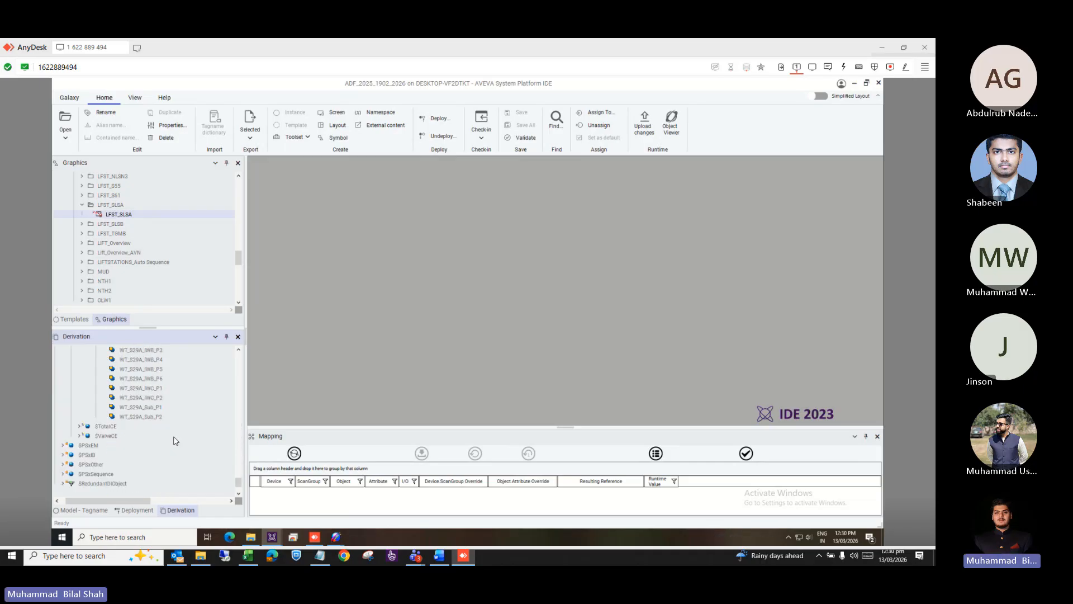
scroll(175, 440, up, 4)
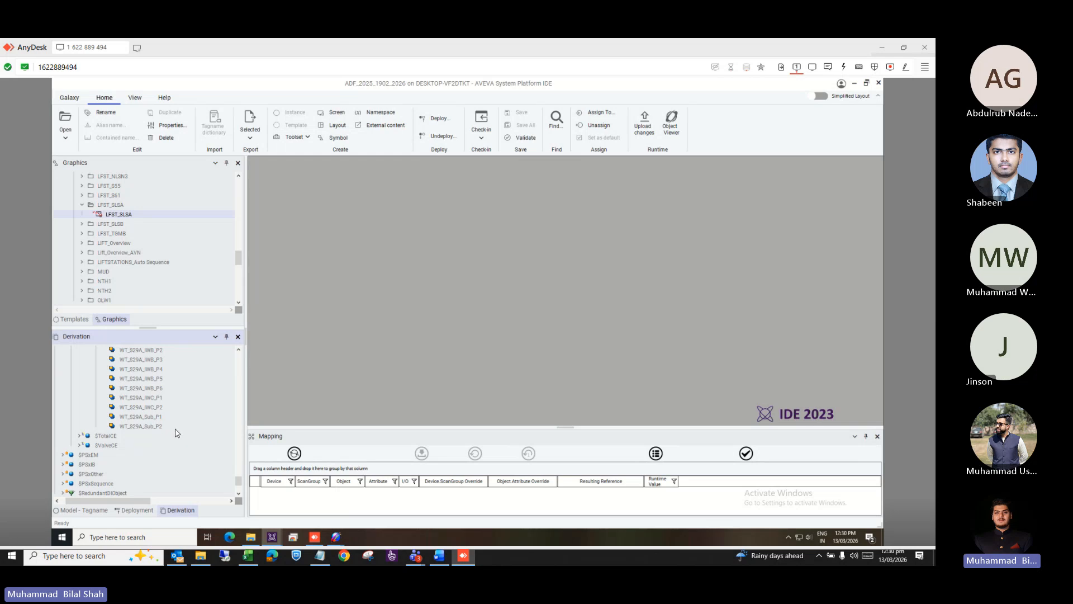
scroll(187, 401, up, 5)
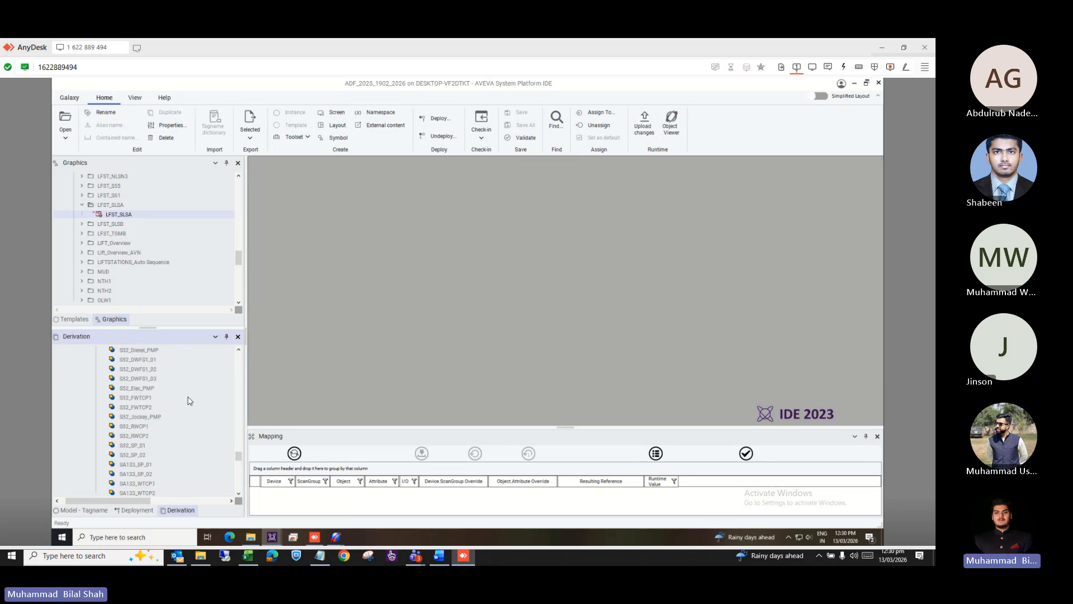
scroll(188, 400, down, 5)
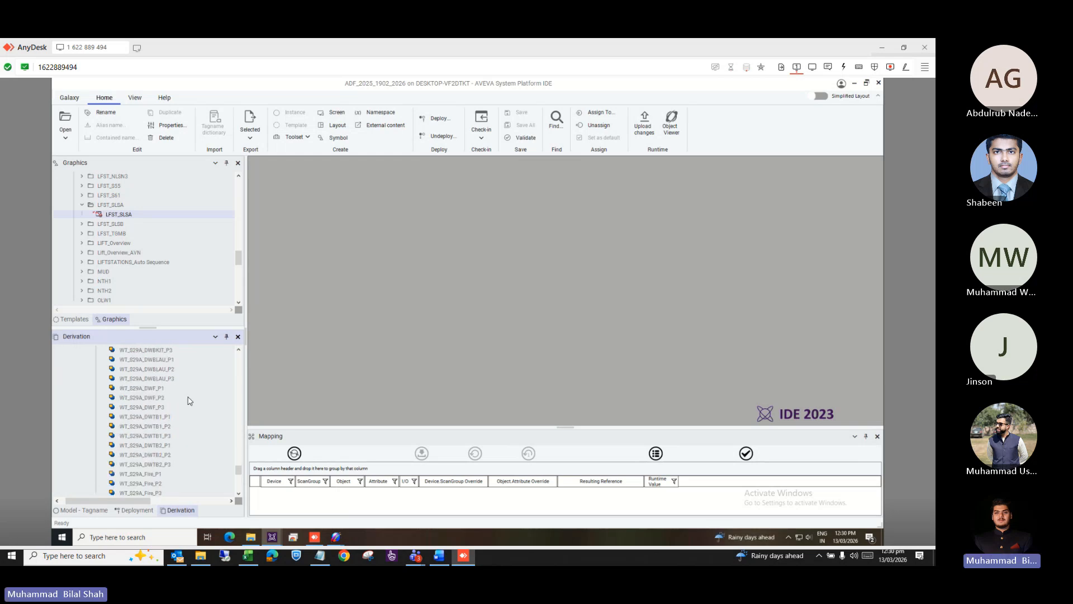
scroll(188, 400, down, 3)
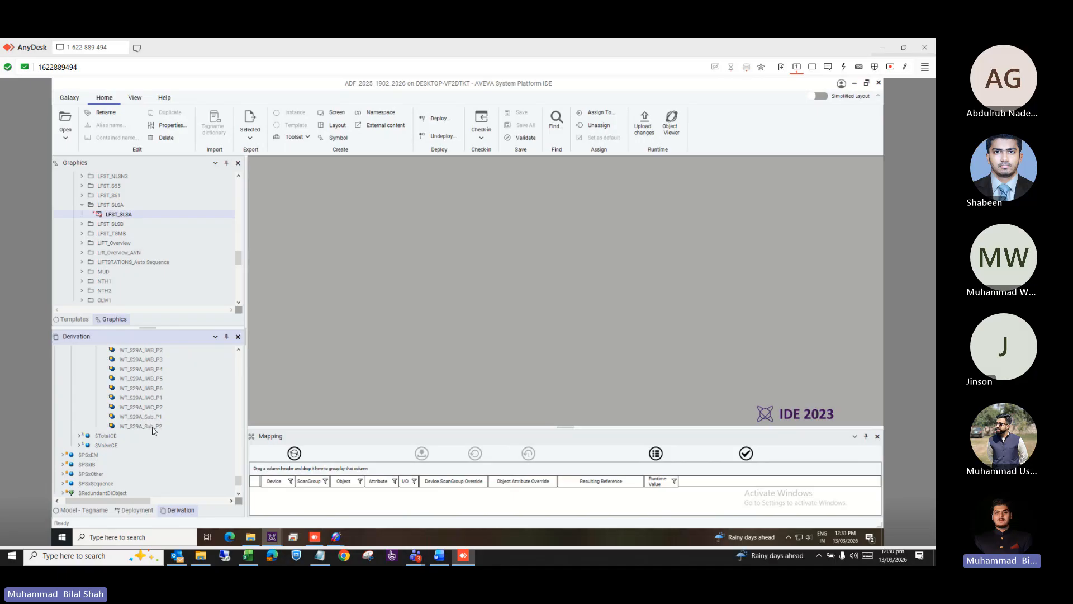
click(119, 510)
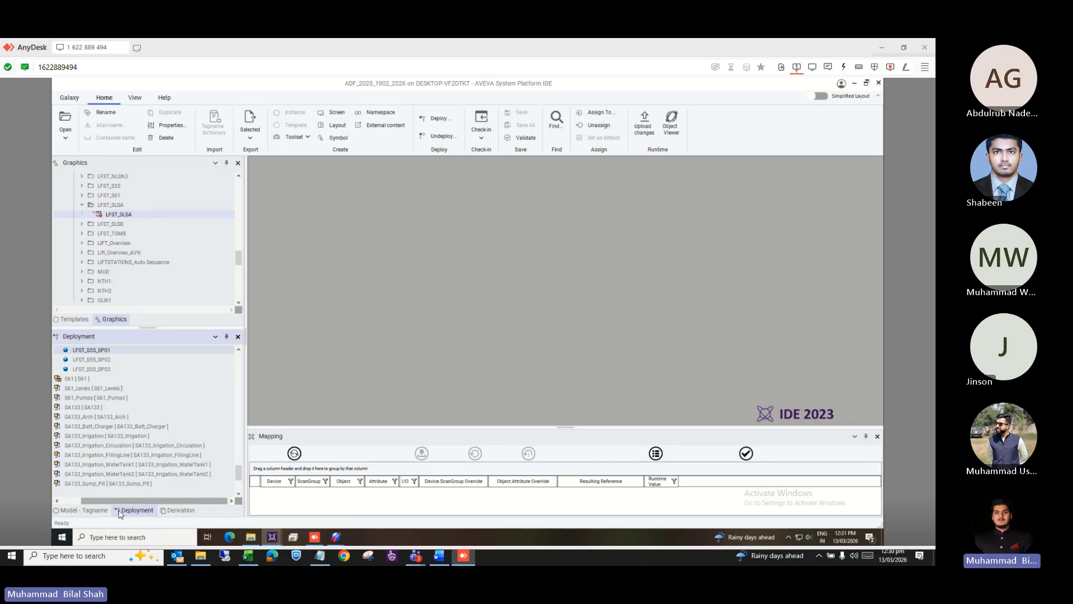
drag(90, 502, 71, 501)
scroll(159, 441, up, 2)
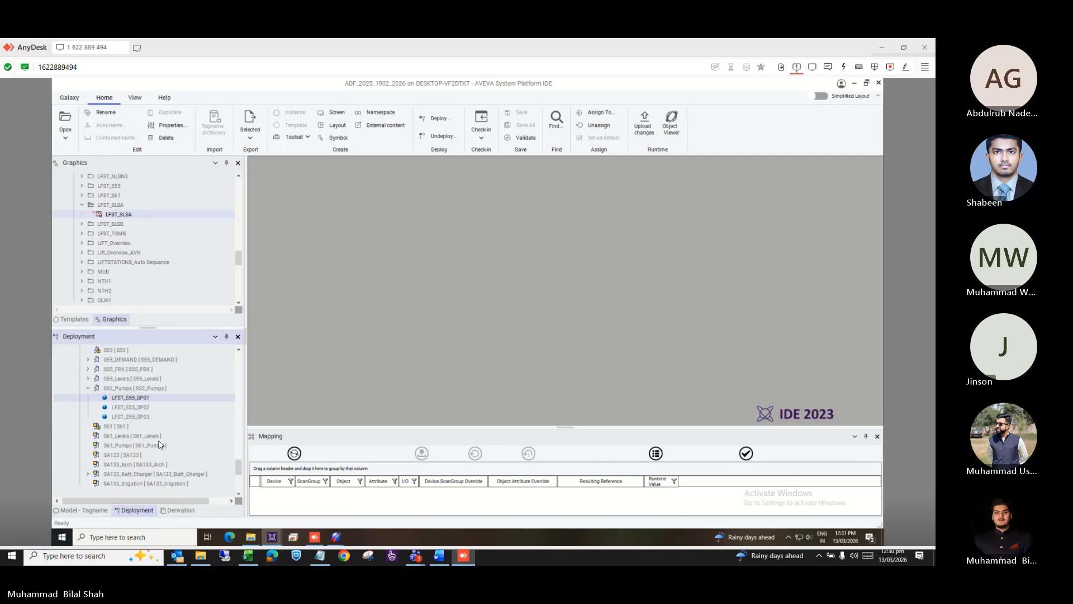
scroll(159, 445, up, 6)
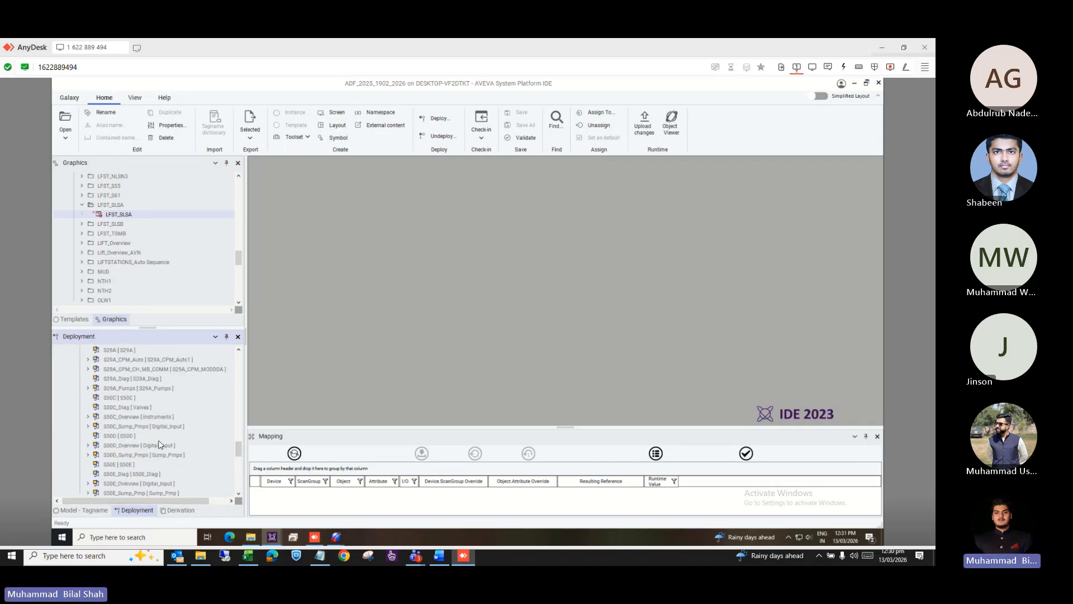
scroll(161, 444, down, 5)
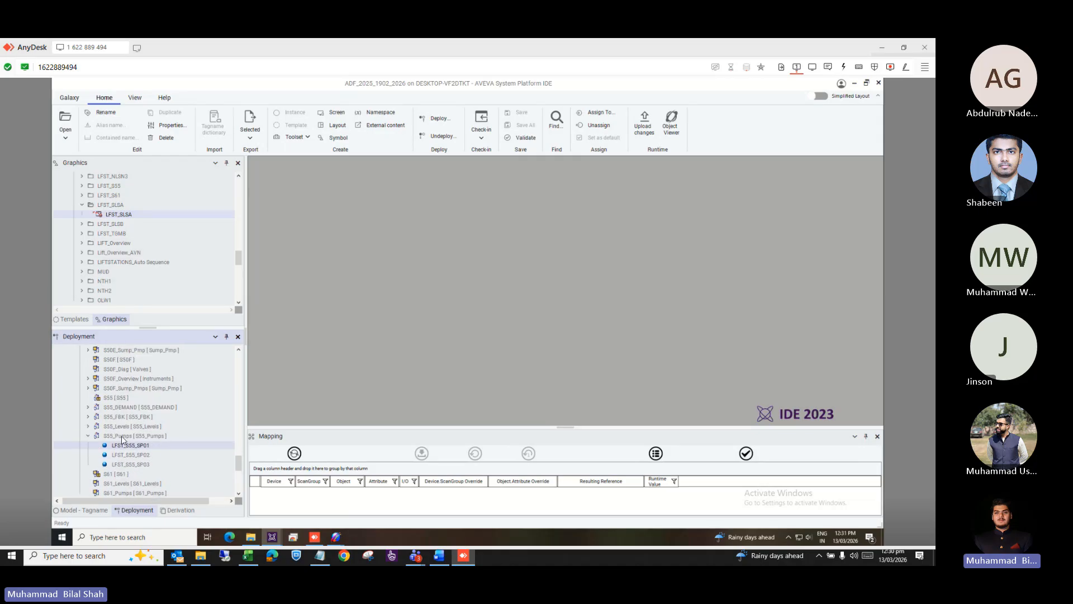
scroll(133, 421, up, 5)
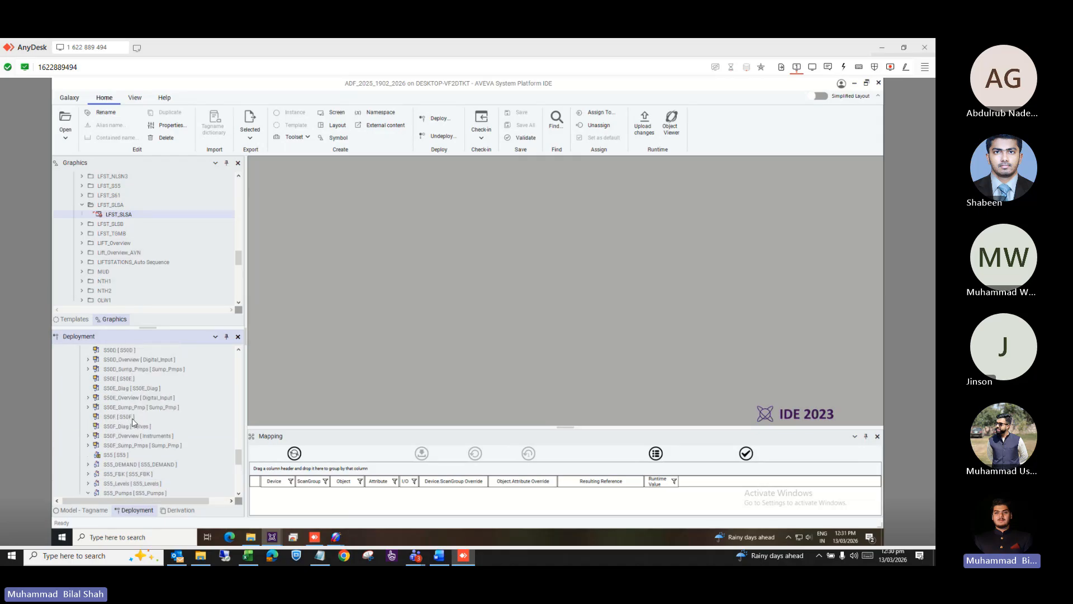
scroll(132, 422, down, 5)
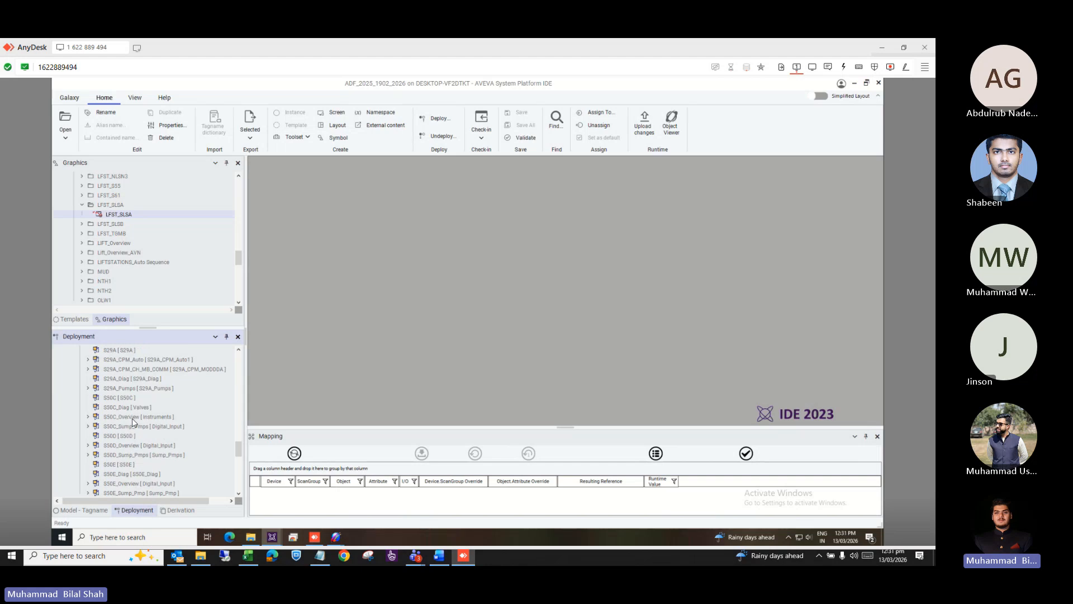
click(125, 400)
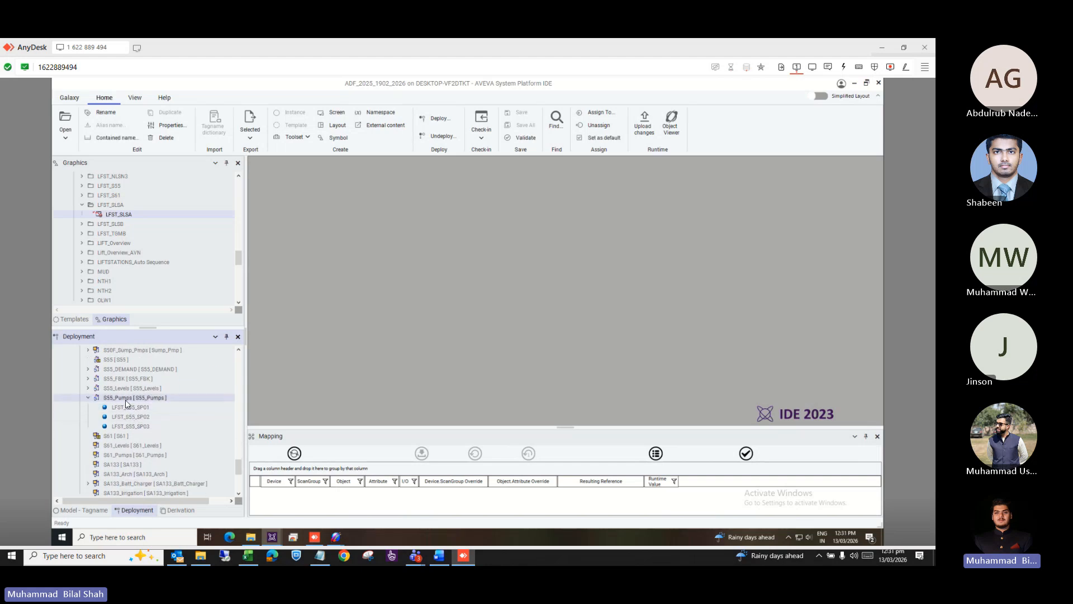
right_click(126, 400)
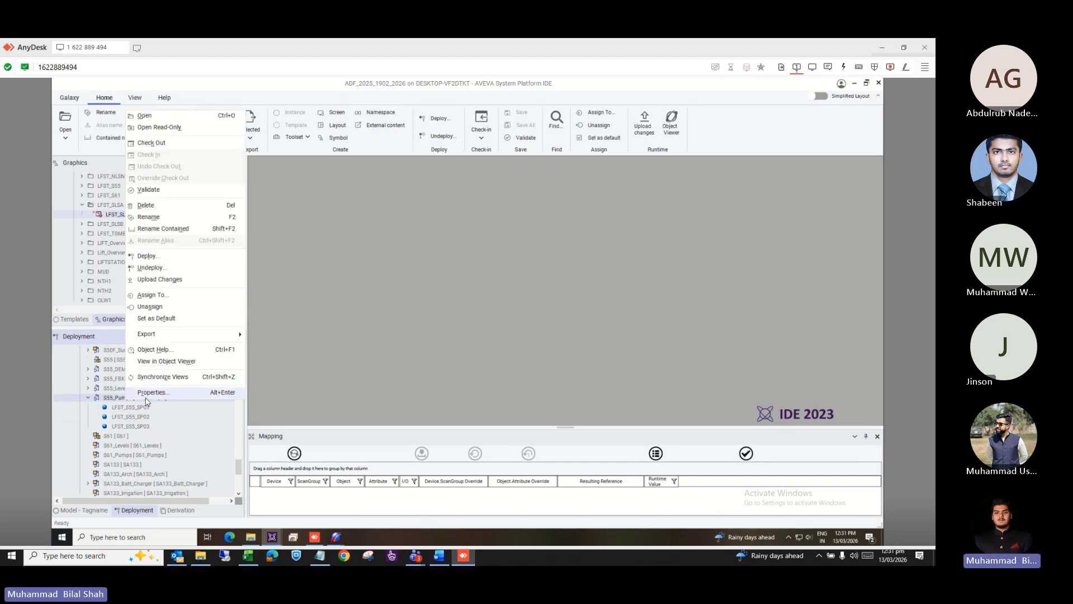
click(149, 395)
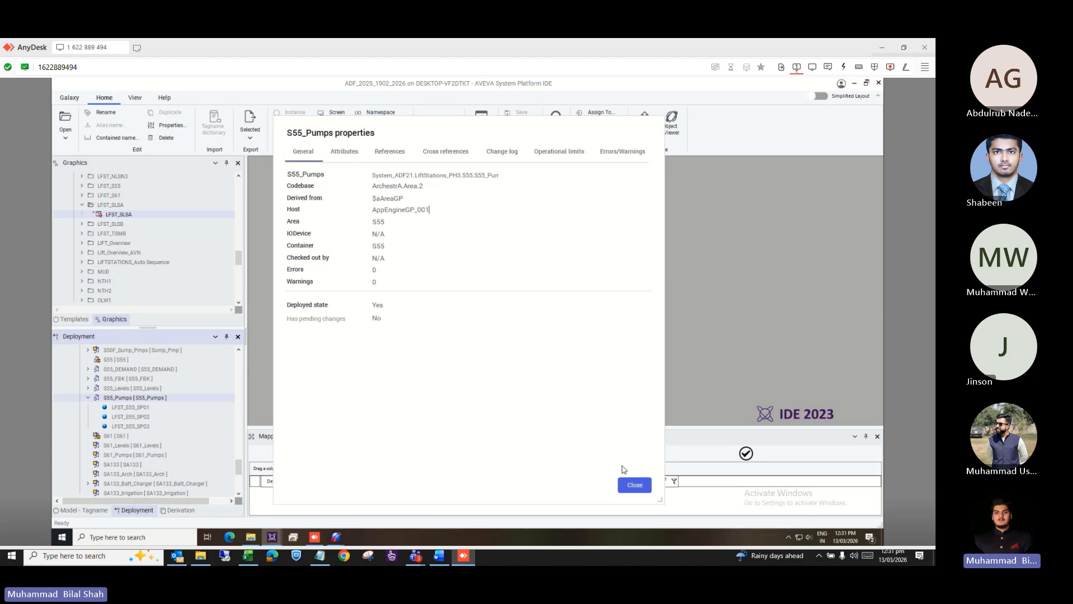
click(635, 493)
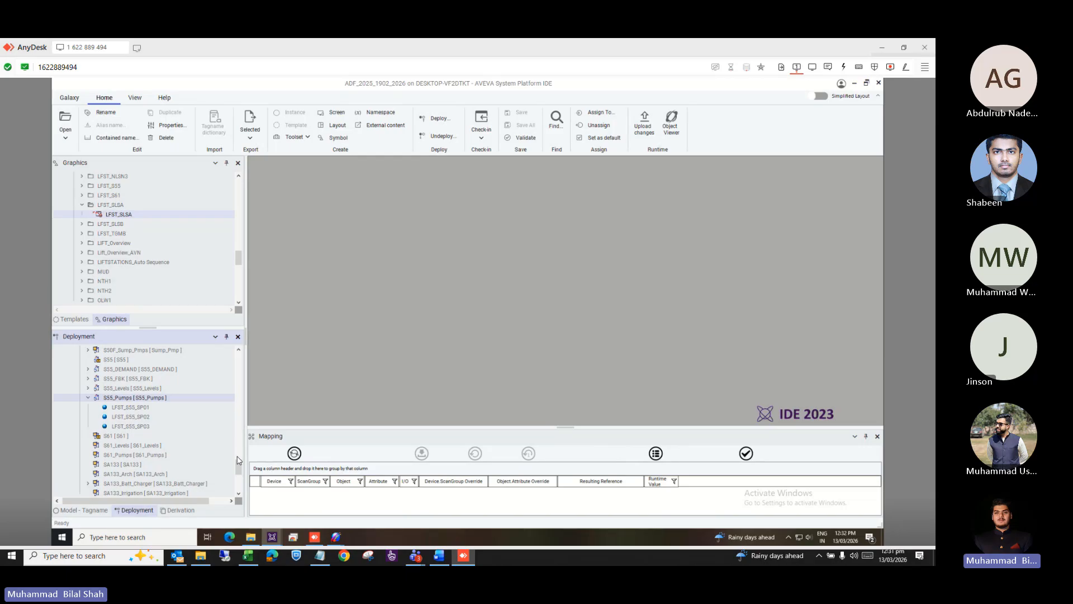
Resize the Graphics pane and scroll through the graphics tree.
drag(239, 460, 239, 357)
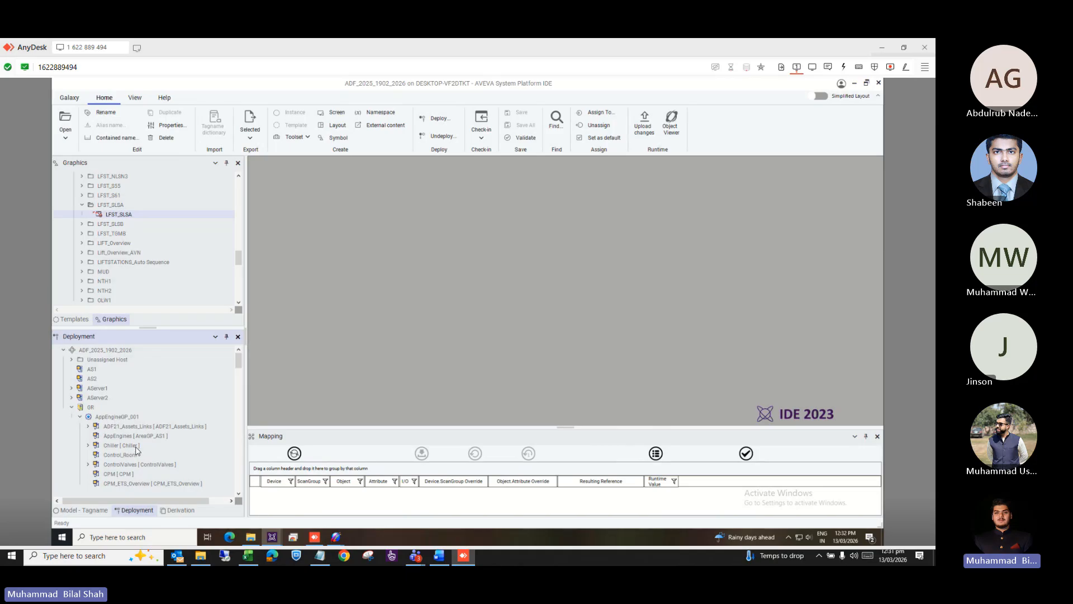
scroll(136, 450, down, 1)
scroll(137, 450, down, 3)
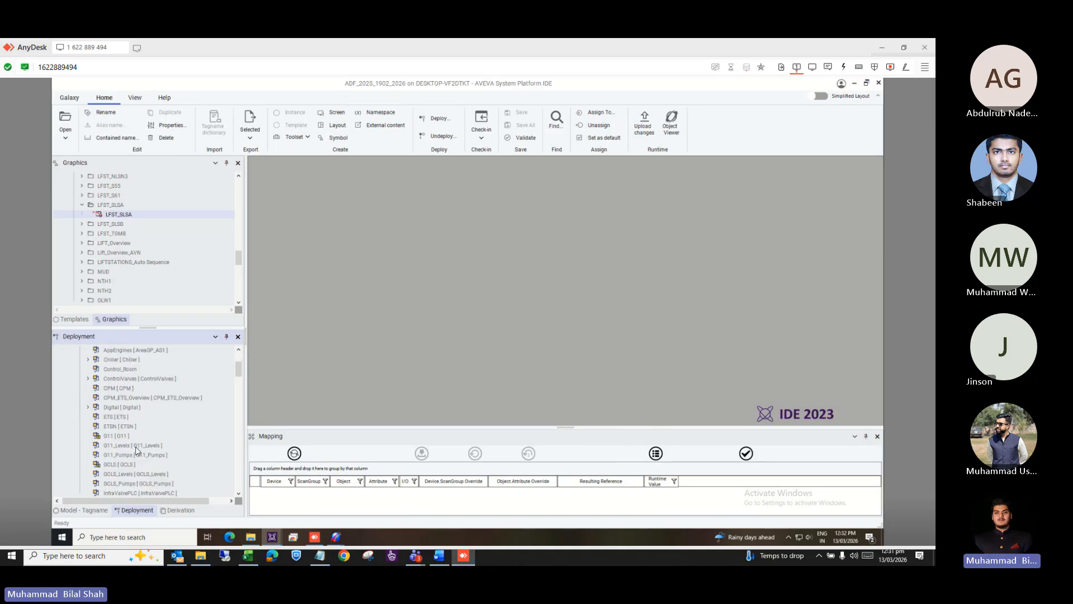
scroll(136, 451, up, 1)
scroll(136, 451, up, 3)
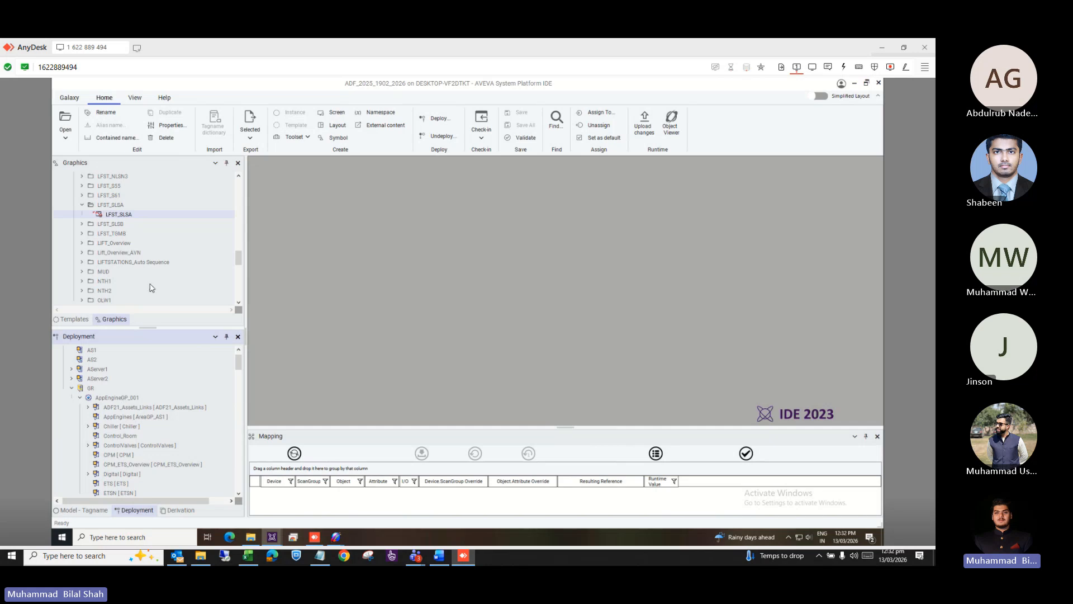
scroll(148, 257, up, 12)
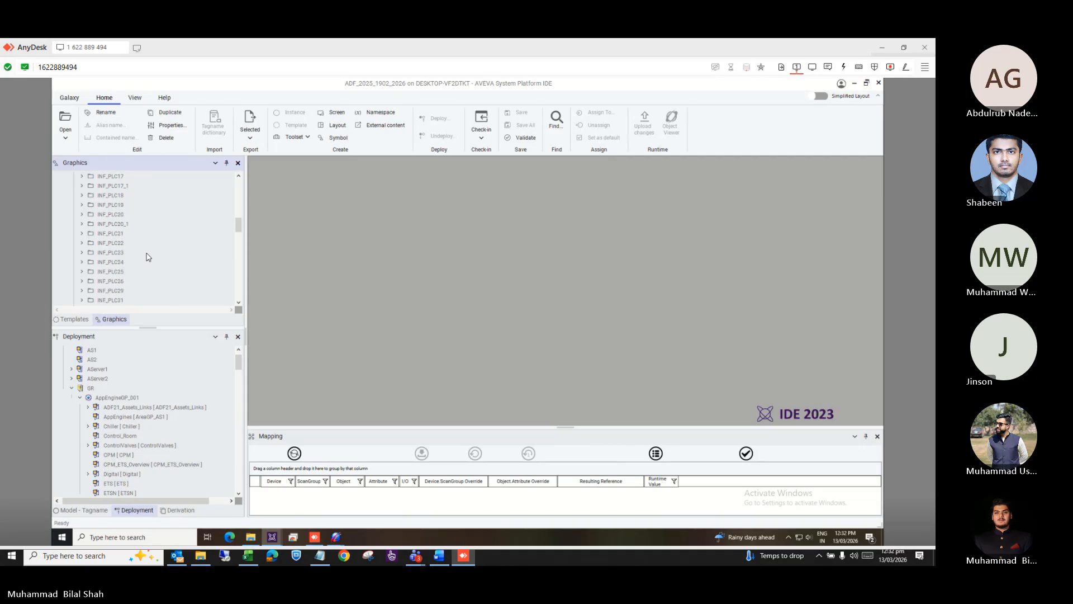
scroll(149, 257, down, 12)
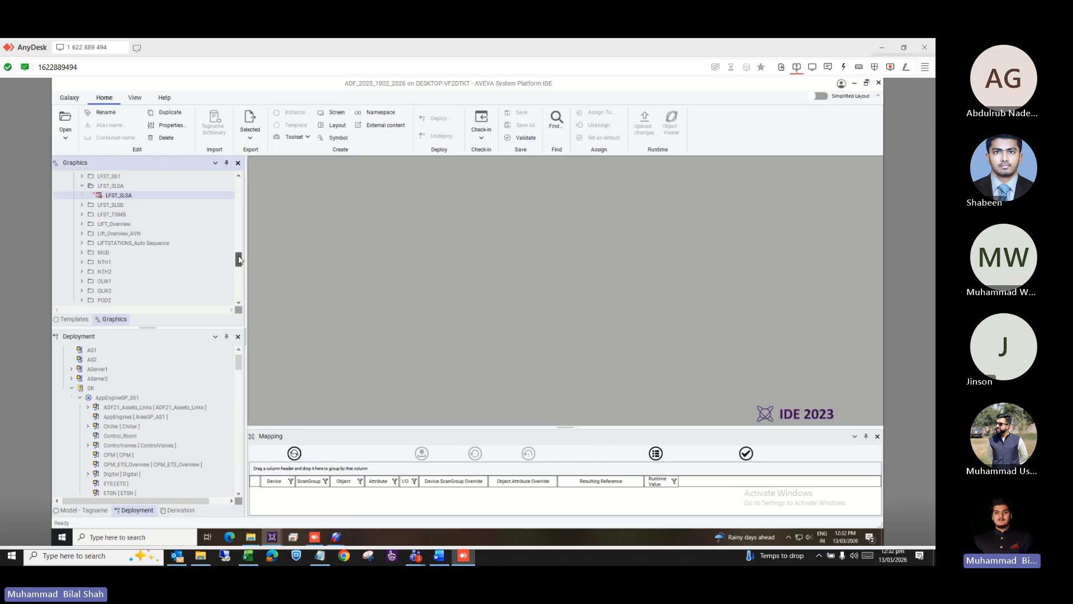
drag(239, 260, 241, 178)
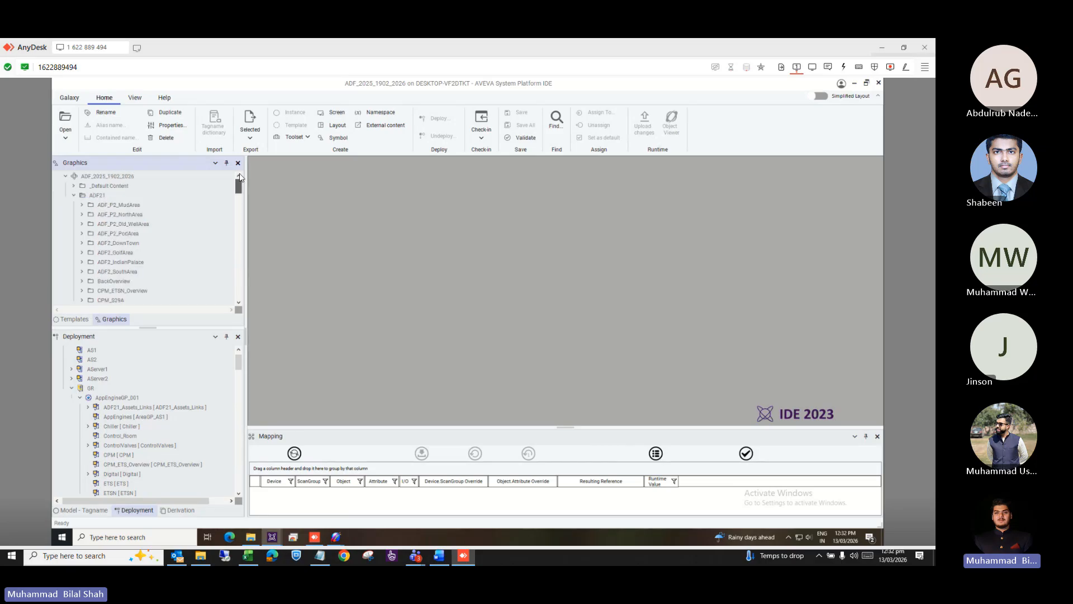
Collapse and re-expand ADF21, expand the LFST_SLSA folder, and open the LFST_SLSA graphic.
click(74, 196)
click(73, 196)
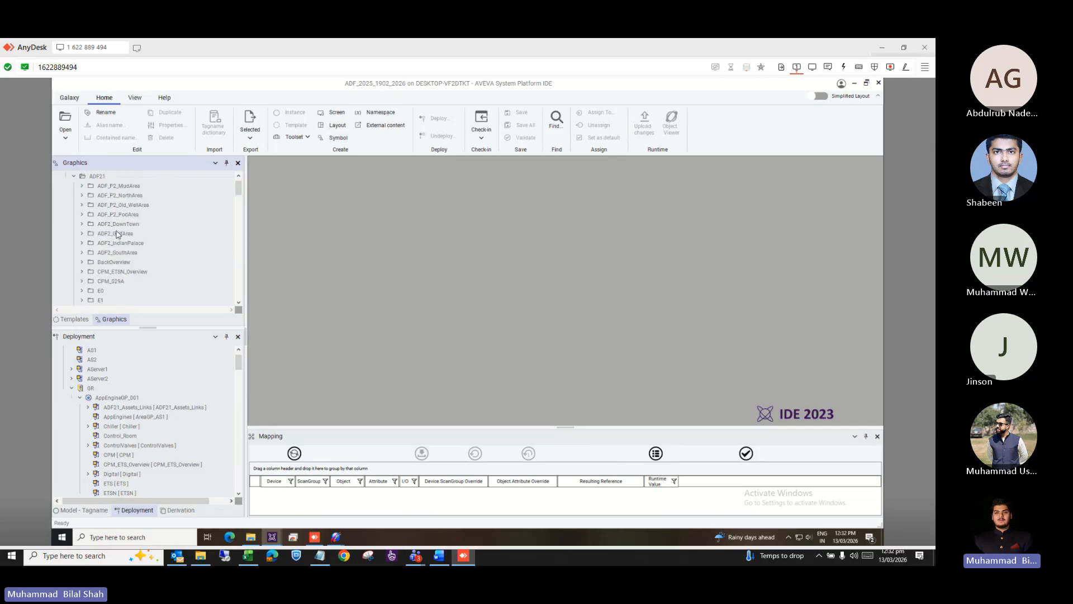
scroll(115, 229, down, 6)
scroll(115, 231, down, 5)
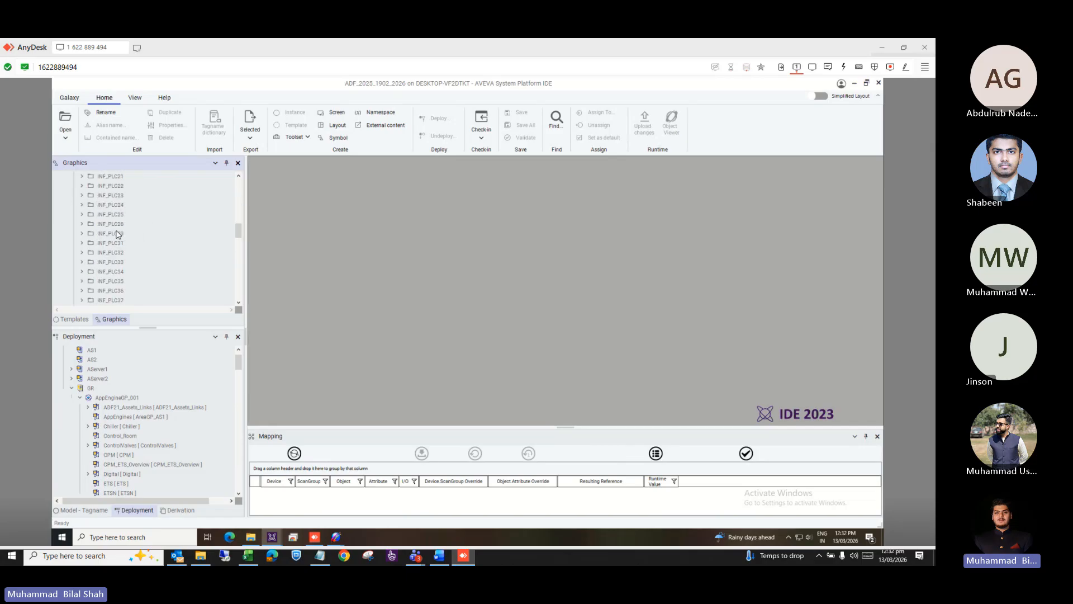
double_click(116, 229)
scroll(115, 234, up, 1)
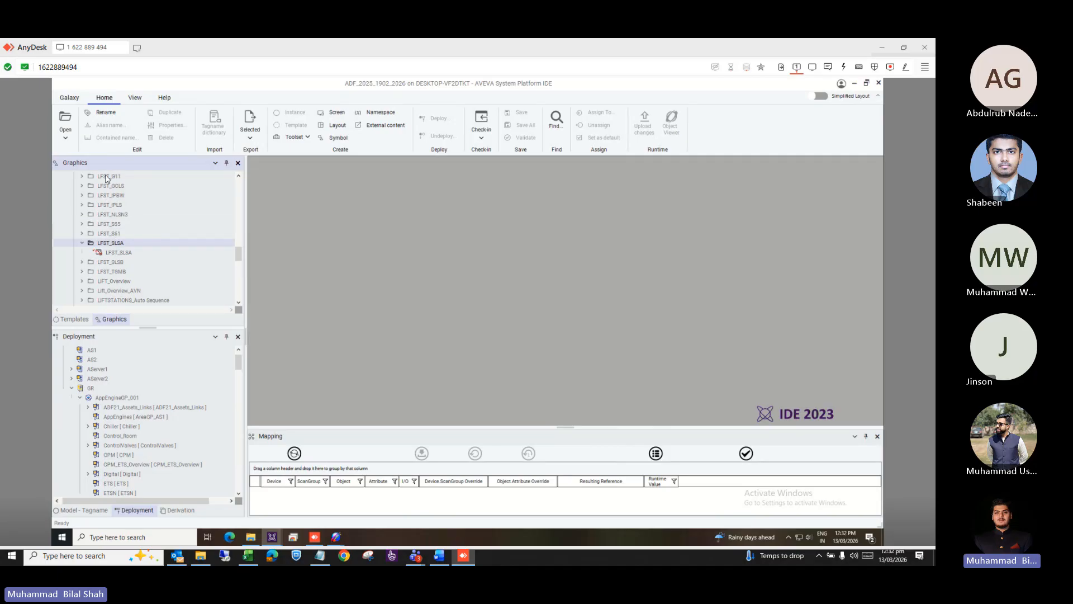
double_click(130, 257)
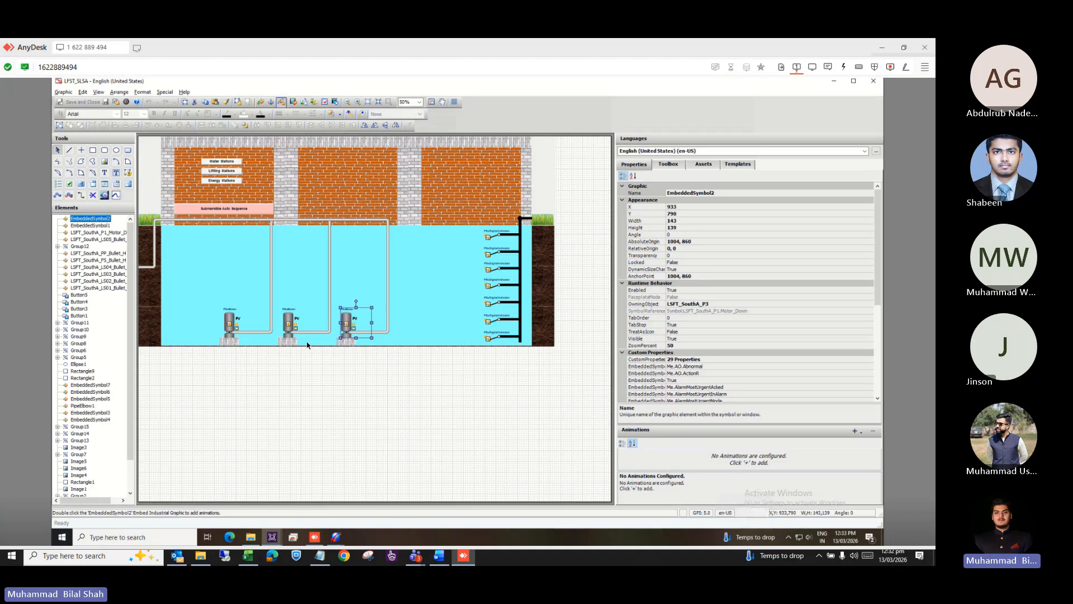
Return to the IDE, show the Derivation view, and resize the tree pane.
key(alt+Tab)
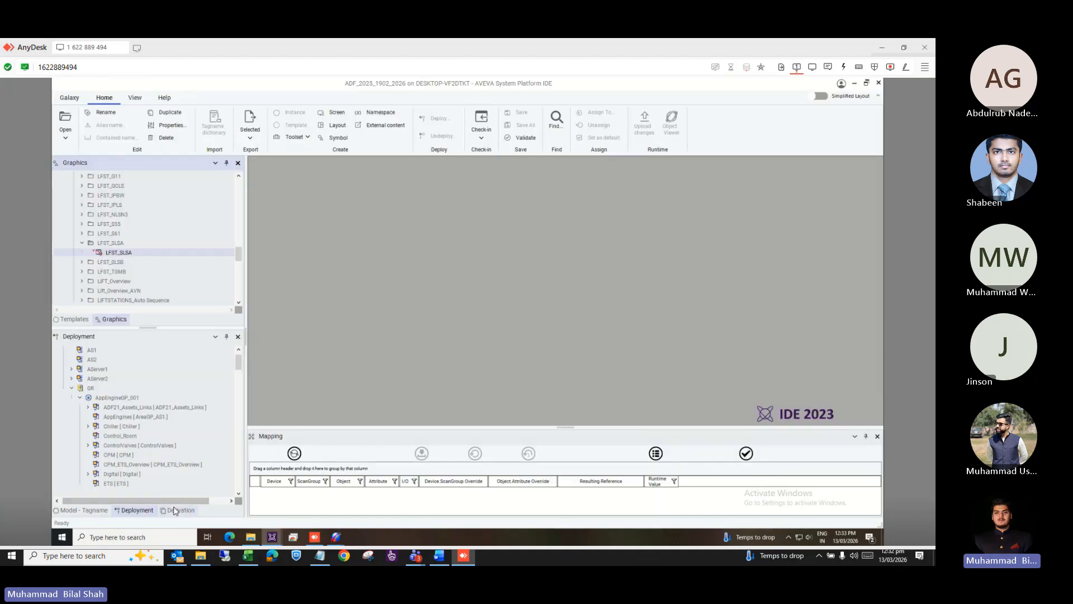
scroll(179, 487, down, 5)
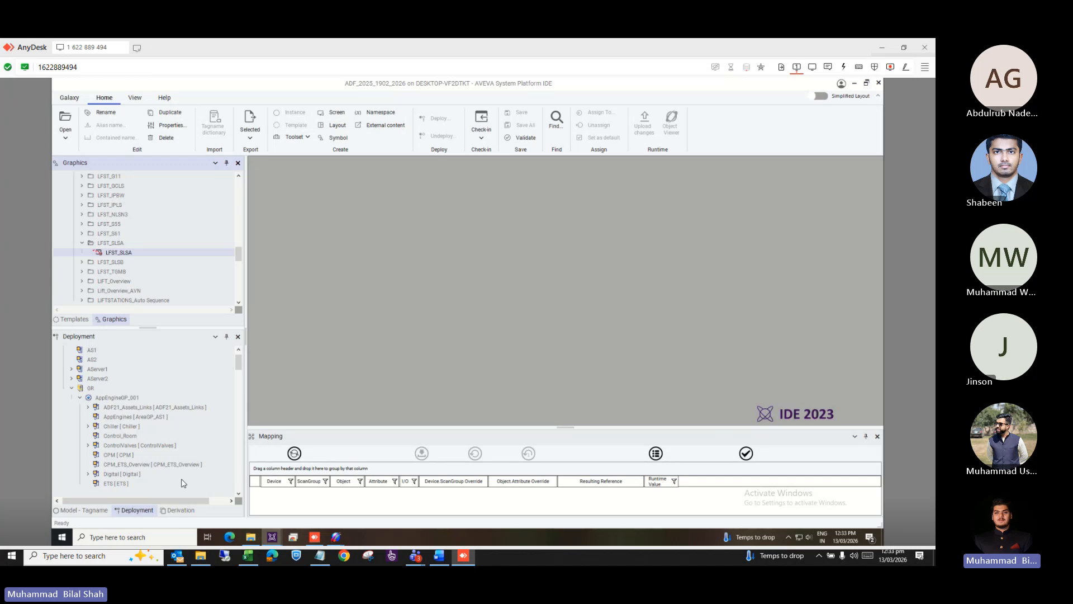
scroll(182, 483, down, 15)
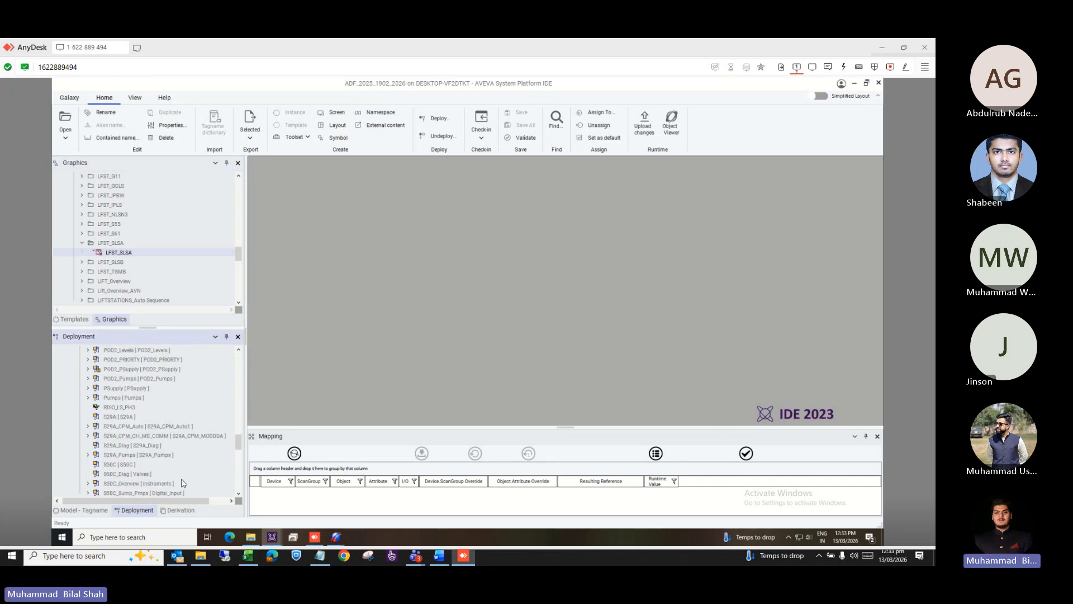
scroll(181, 483, down, 10)
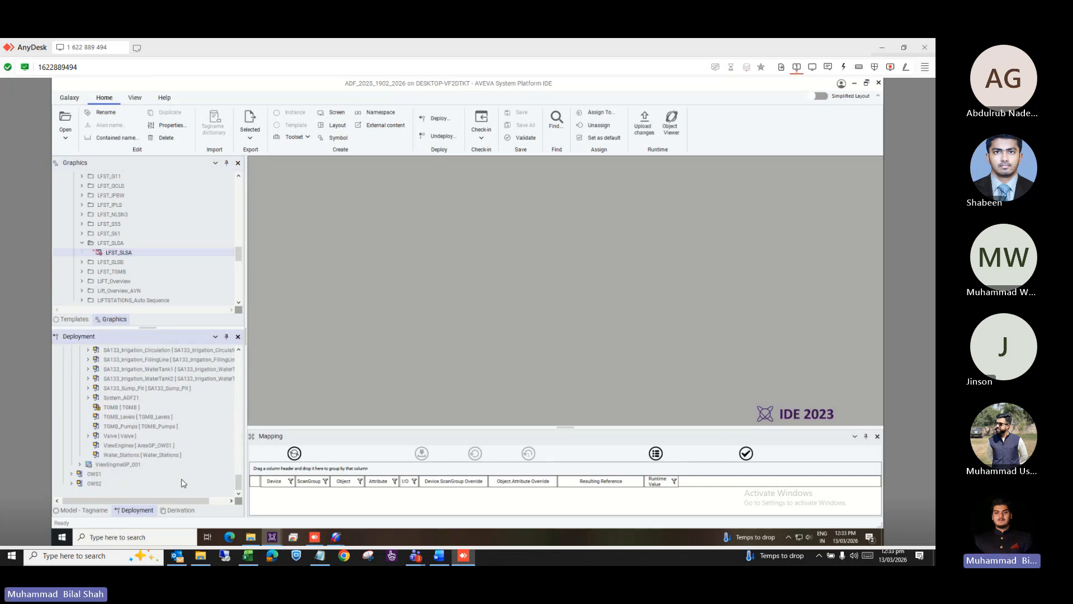
click(177, 510)
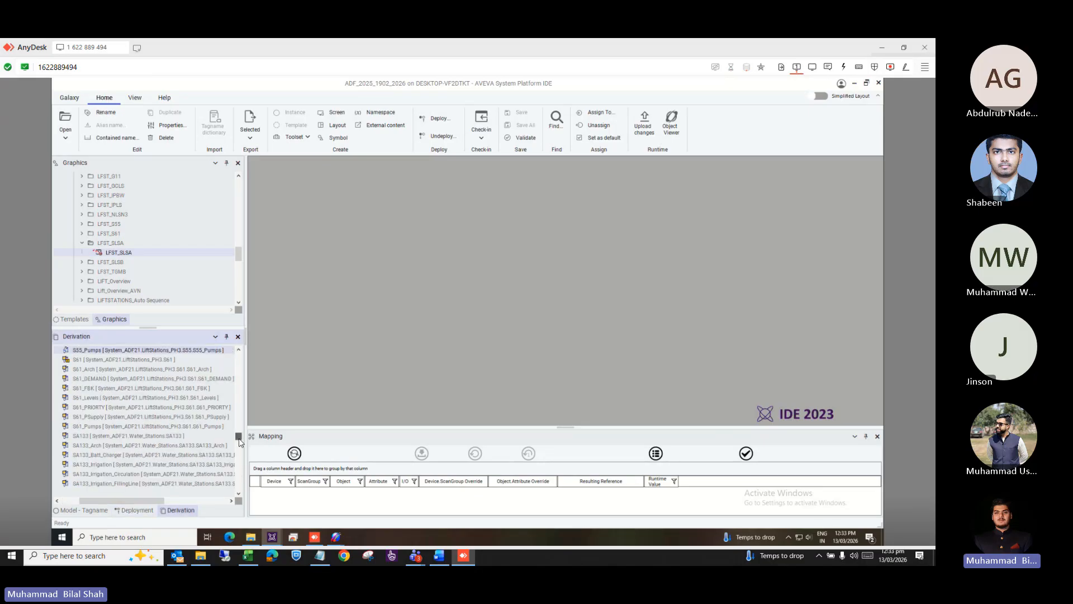
drag(238, 440, 240, 497)
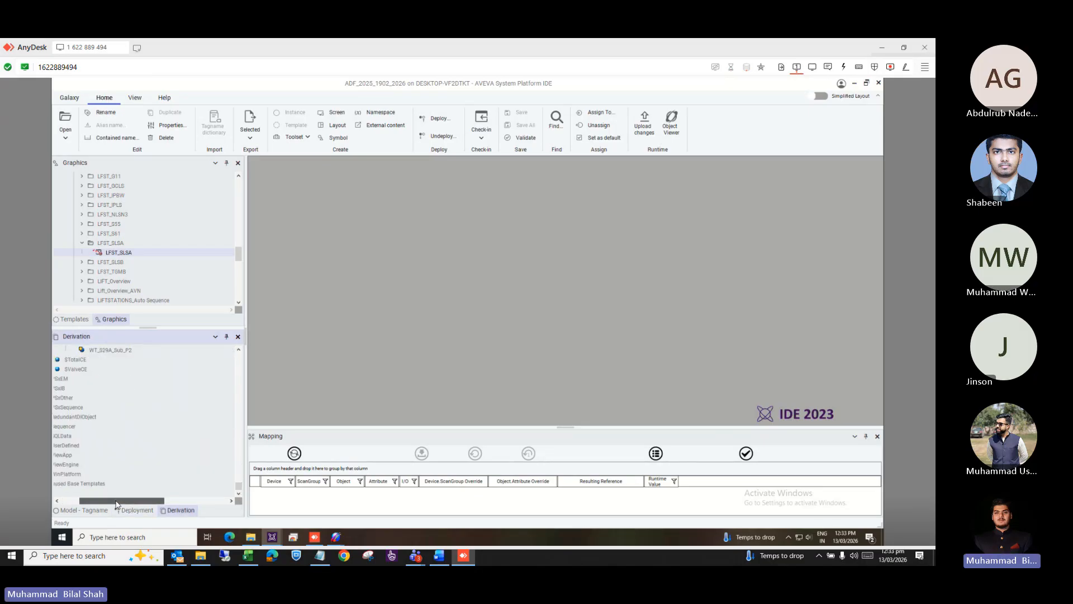
drag(116, 501, 98, 502)
scroll(132, 445, up, 5)
scroll(133, 445, down, 5)
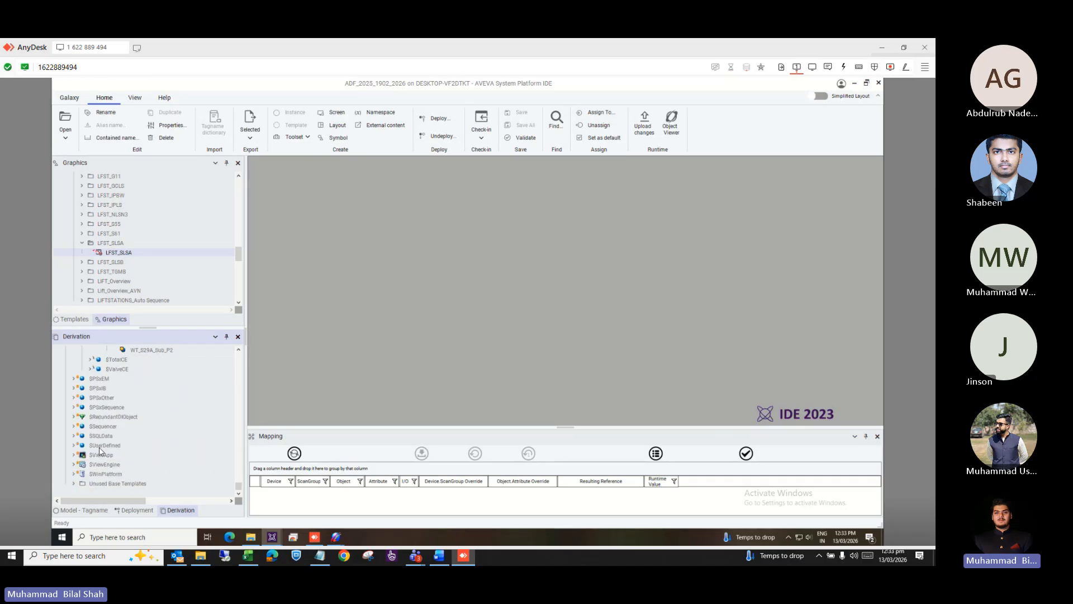
Expand $ViewApp and $ViewAppGP, then open ViewAppGP_001 for editing.
click(75, 456)
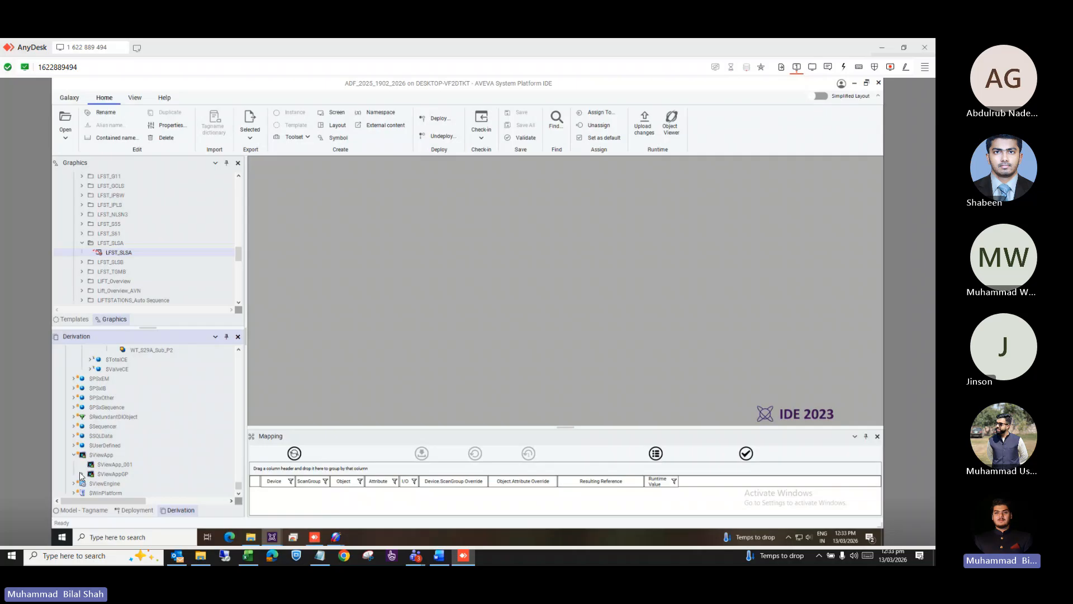
click(83, 474)
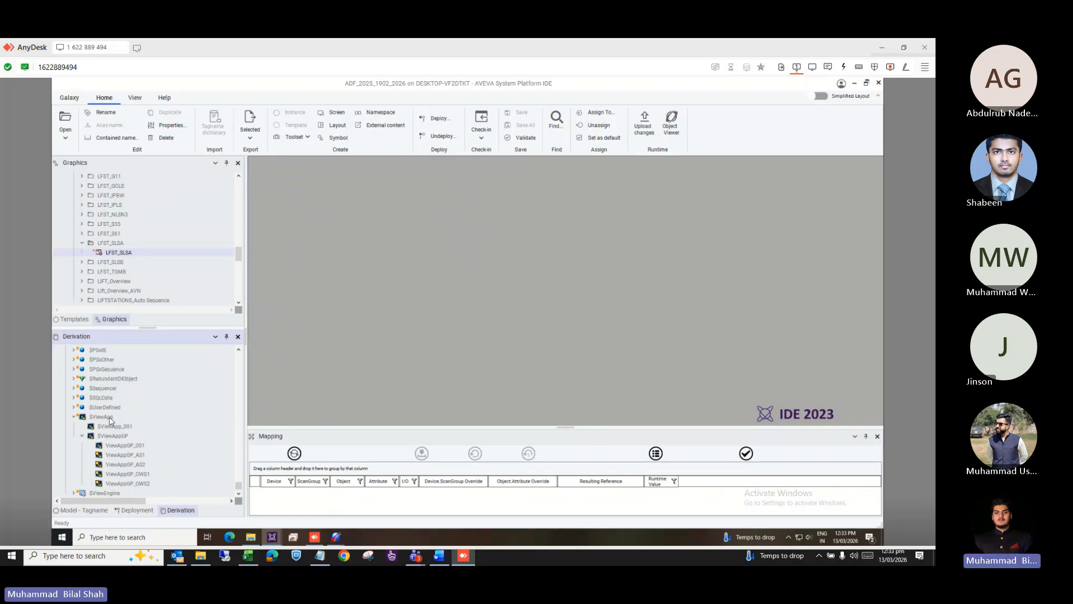
click(117, 446)
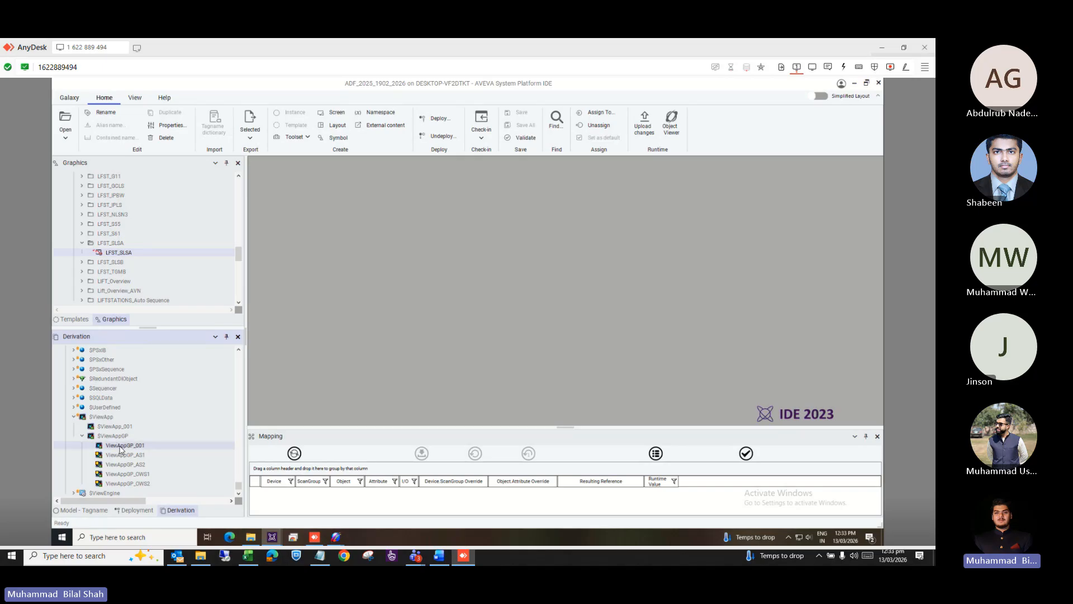
double_click(120, 446)
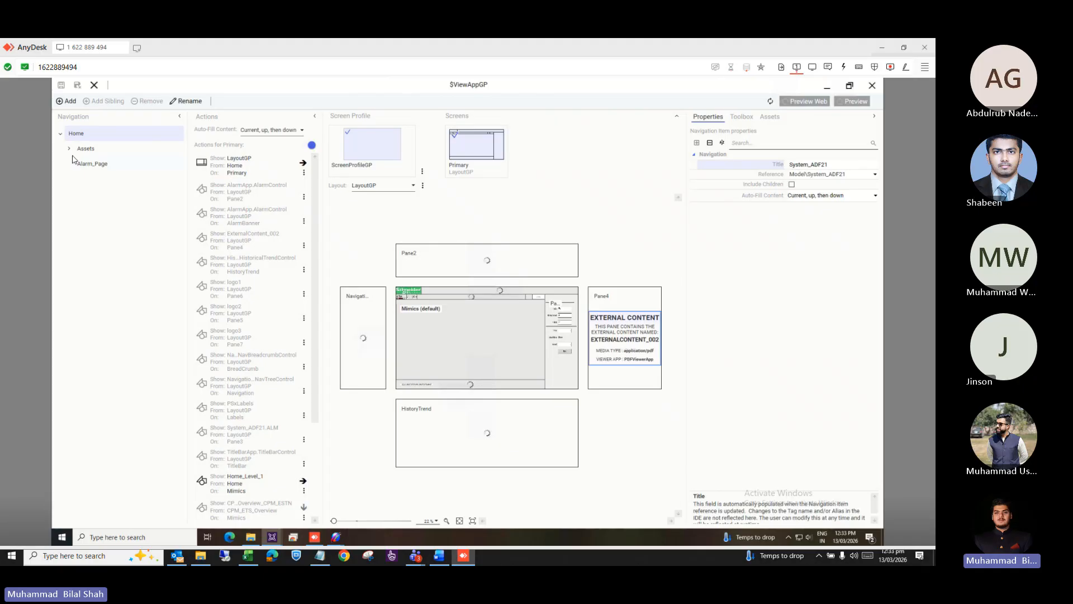
Expand Assets, LiftStations and LiftStations_PH3 in the ViewApp navigation, then return to the IDE.
click(69, 150)
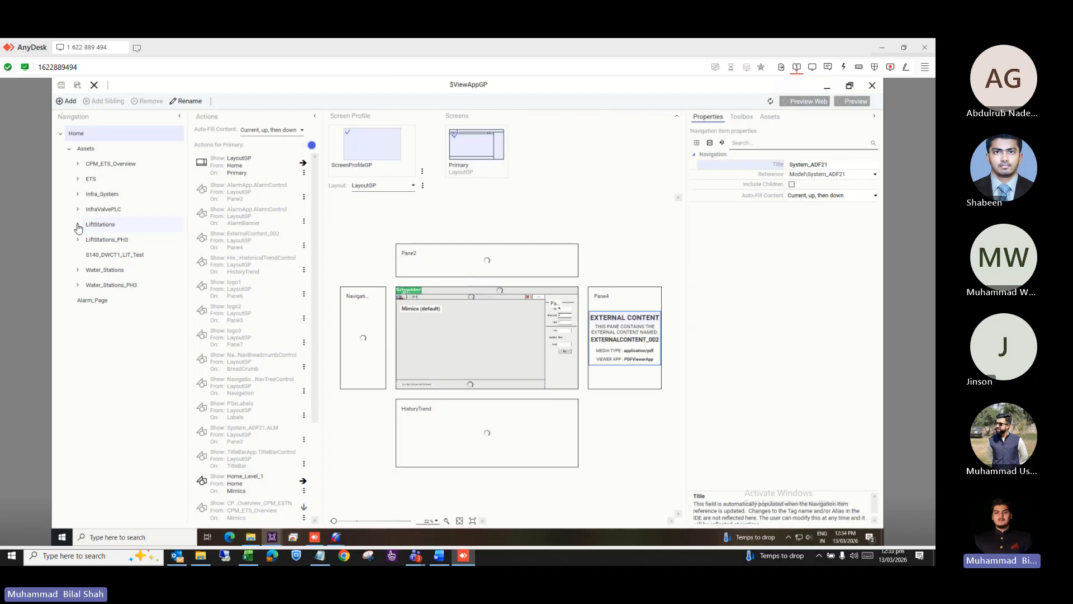
click(78, 225)
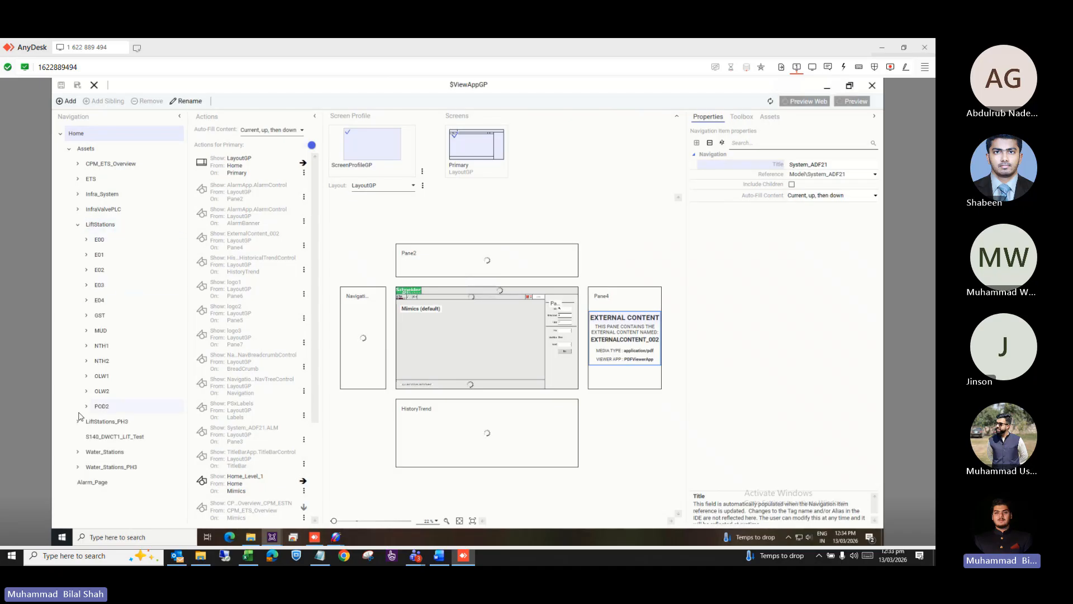
click(78, 422)
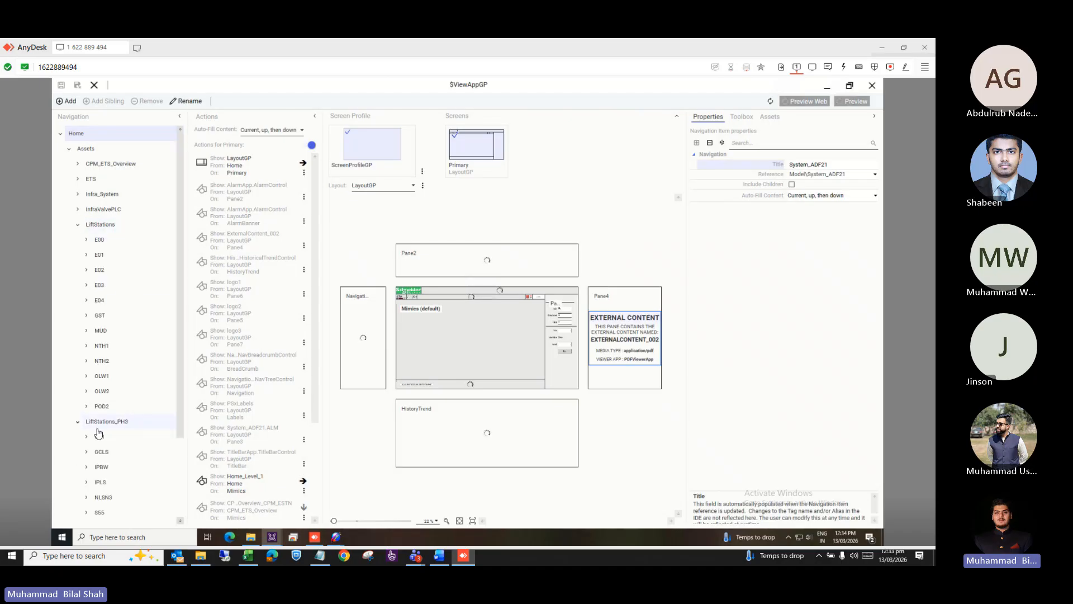
scroll(126, 486, down, 3)
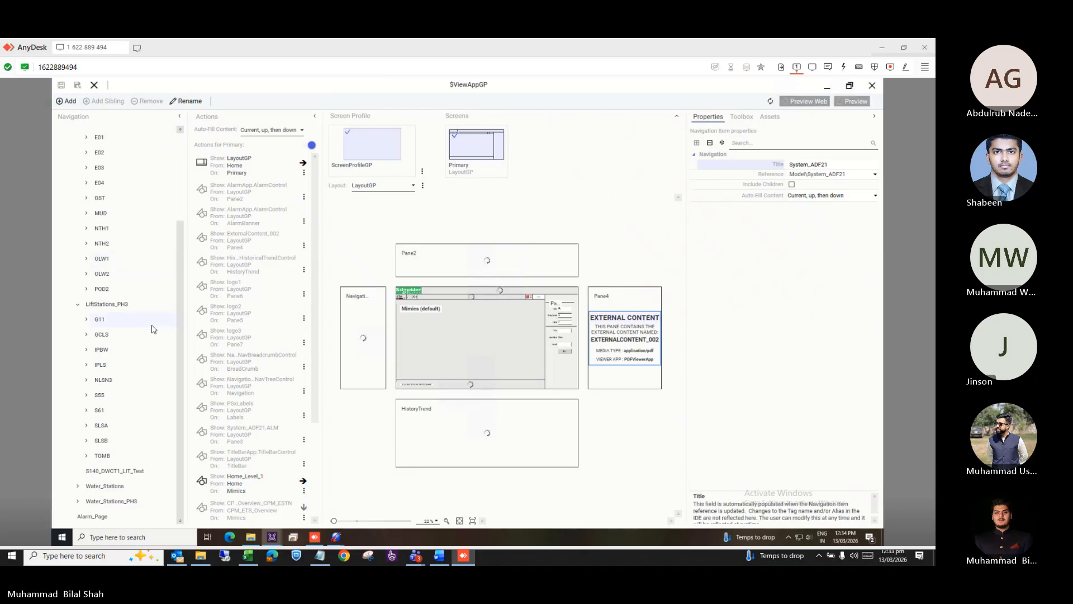
key(alt+Tab)
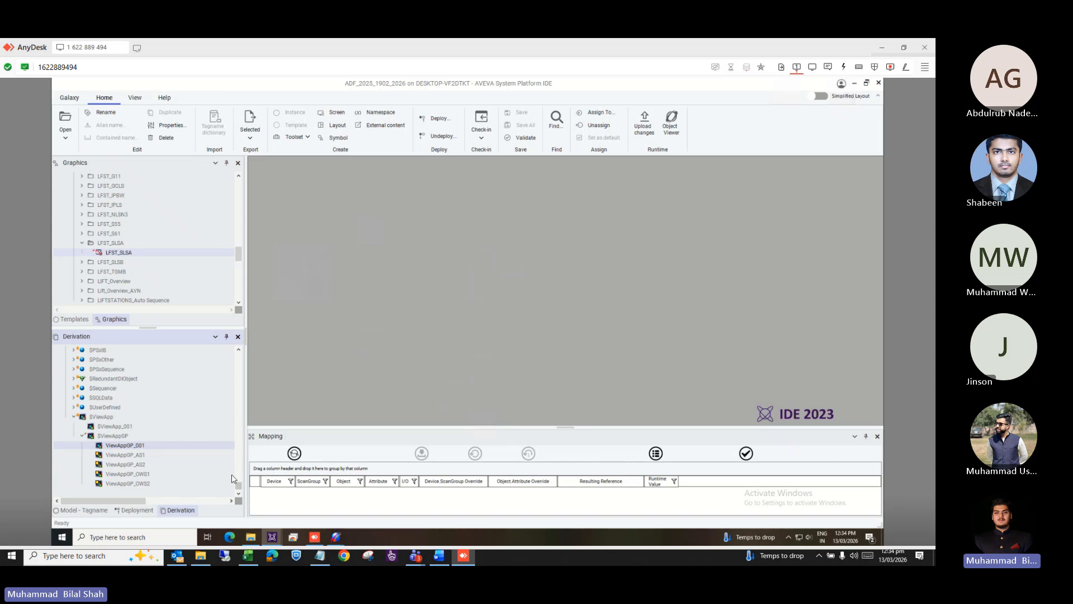
Show the Model view scrolled to S55 under LiftStations_PH3, then return to the $ViewAppGP editor.
click(91, 509)
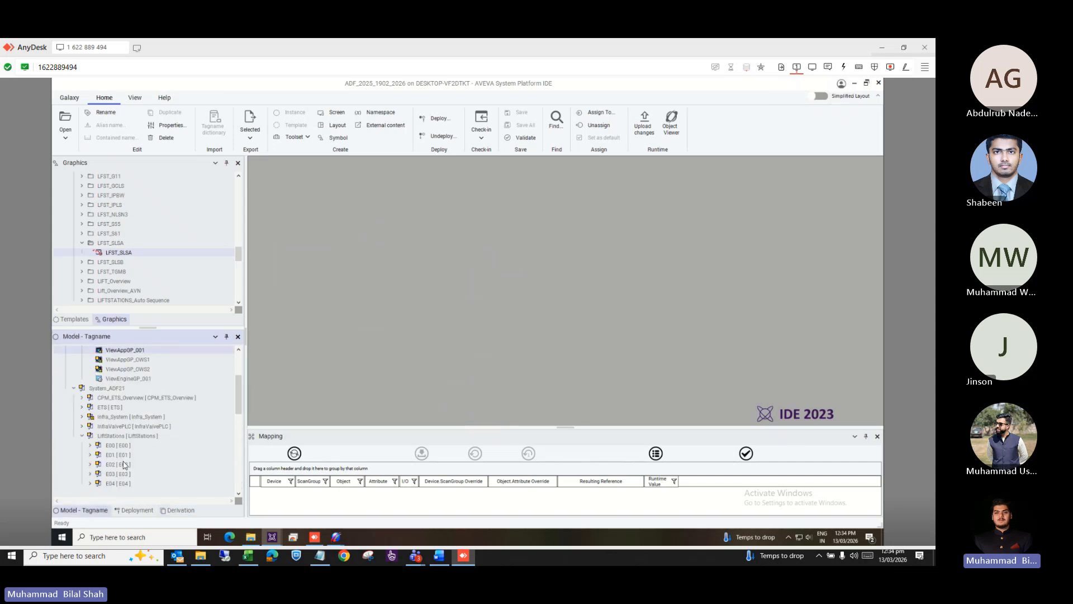
scroll(133, 432, down, 1)
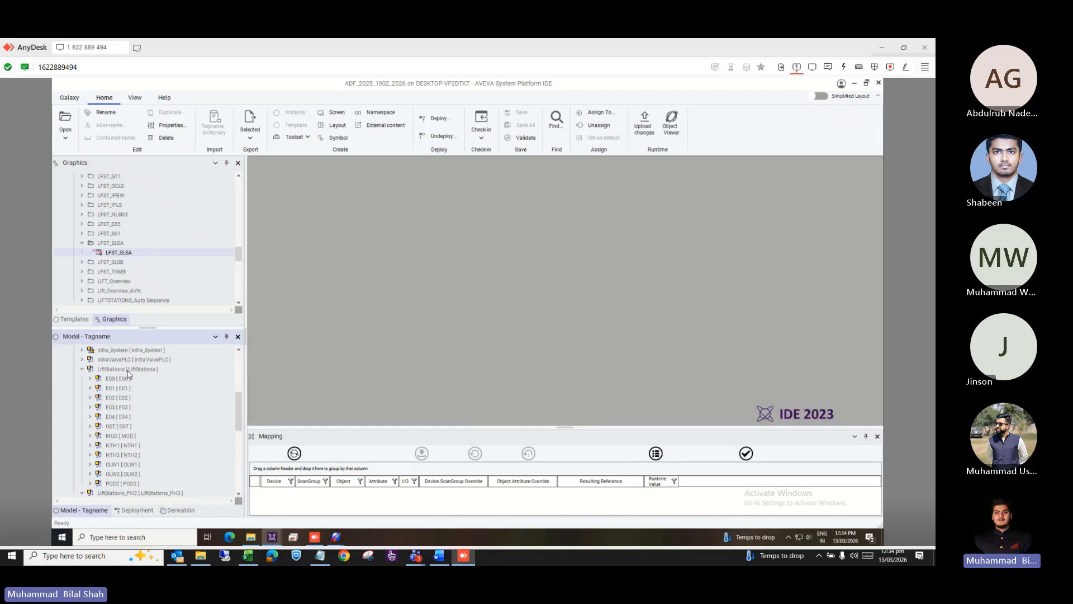
scroll(135, 416, down, 3)
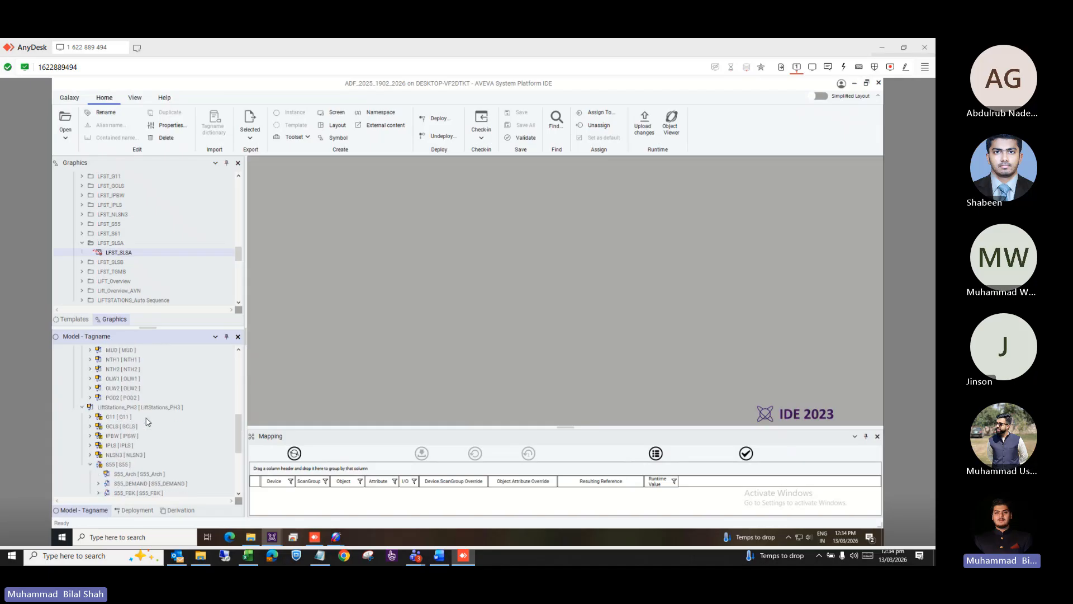
key(alt+Tab)
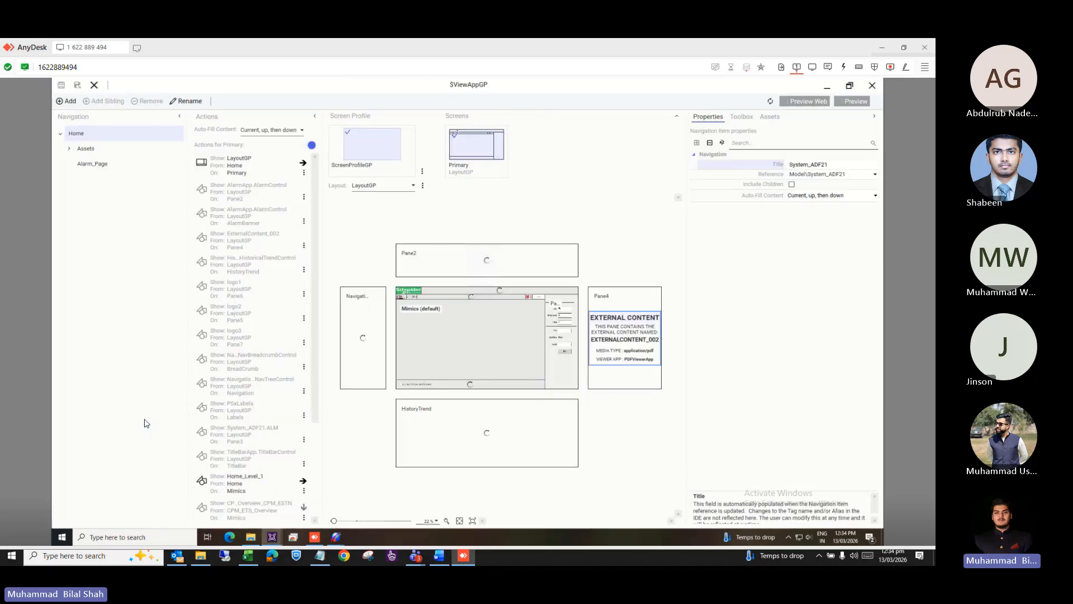
Expand Assets, Water_Stations_PH3 and LiftStations_PH3 in the navigation, then return to the IDE.
click(69, 148)
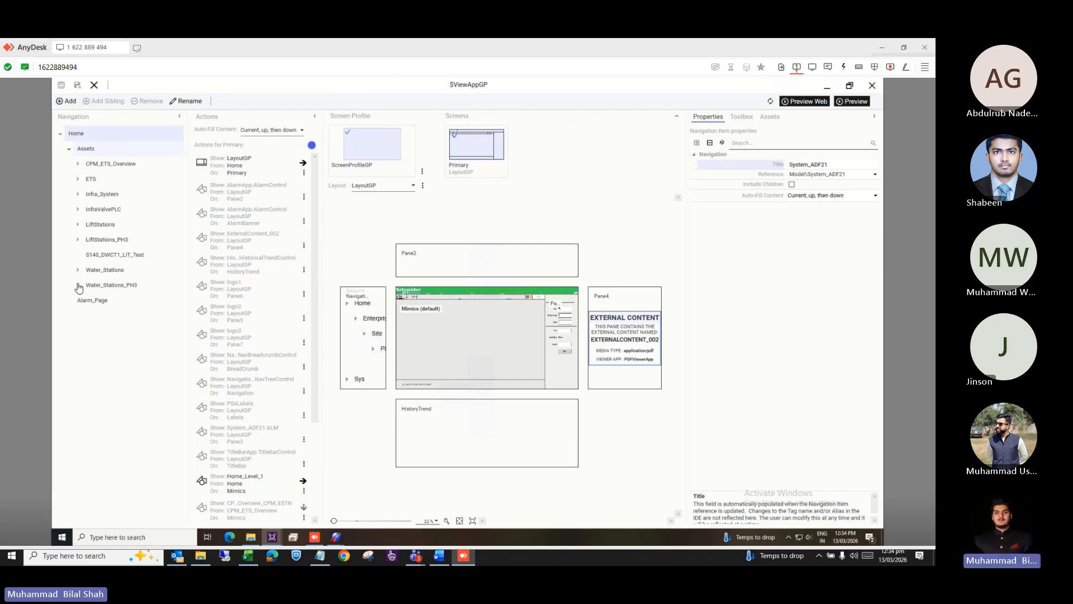
click(78, 286)
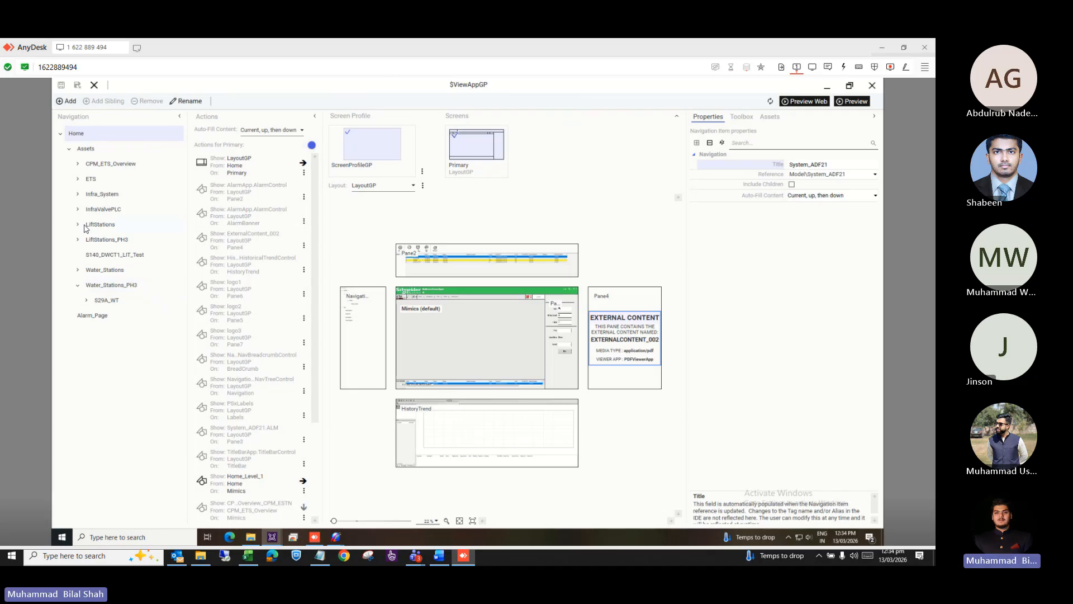
click(80, 244)
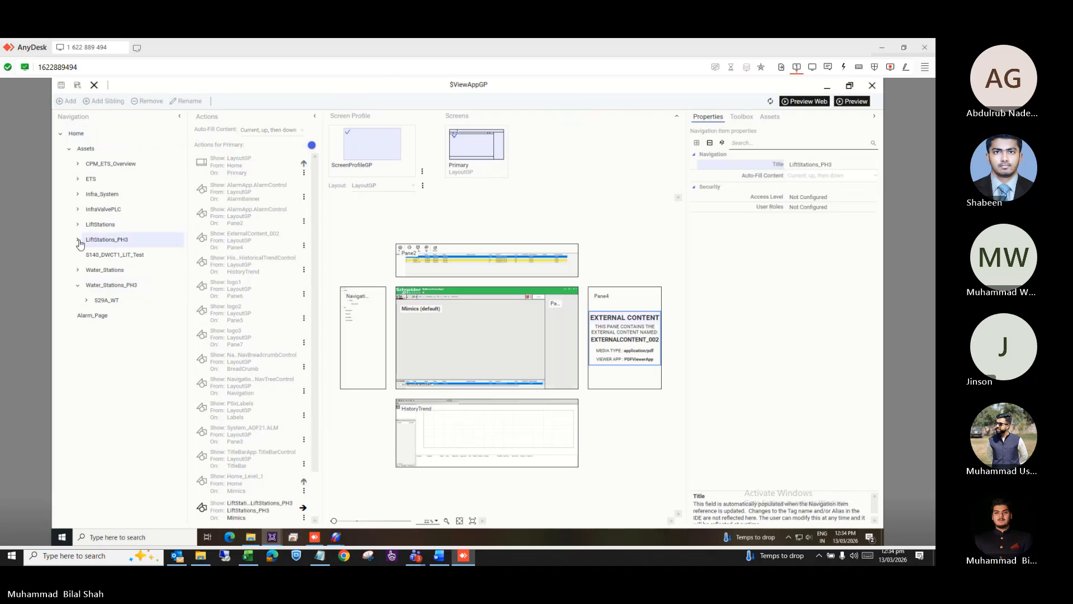
click(79, 241)
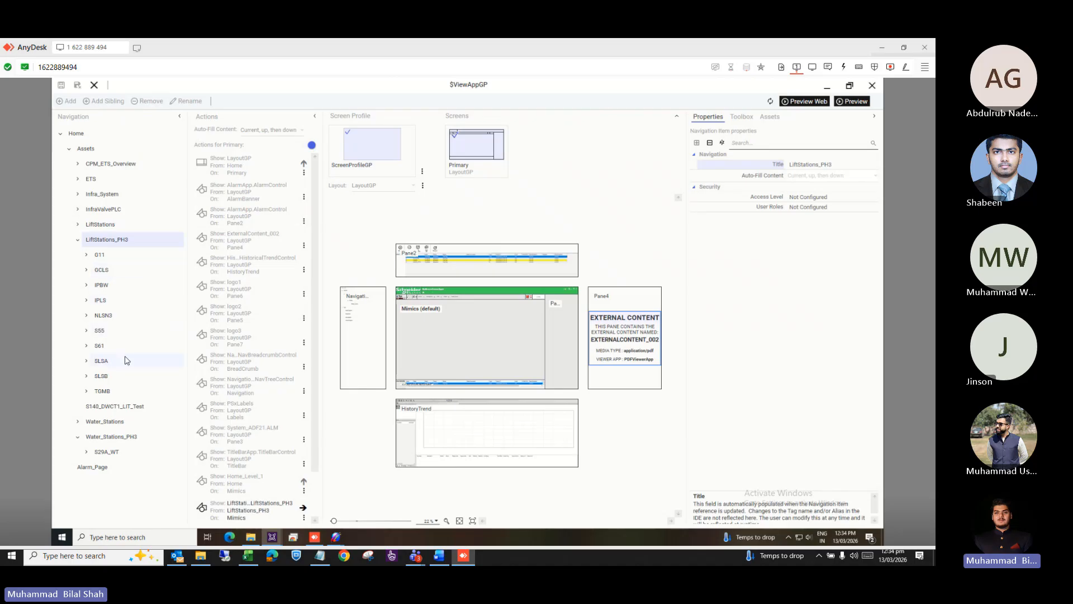
key(alt+Tab)
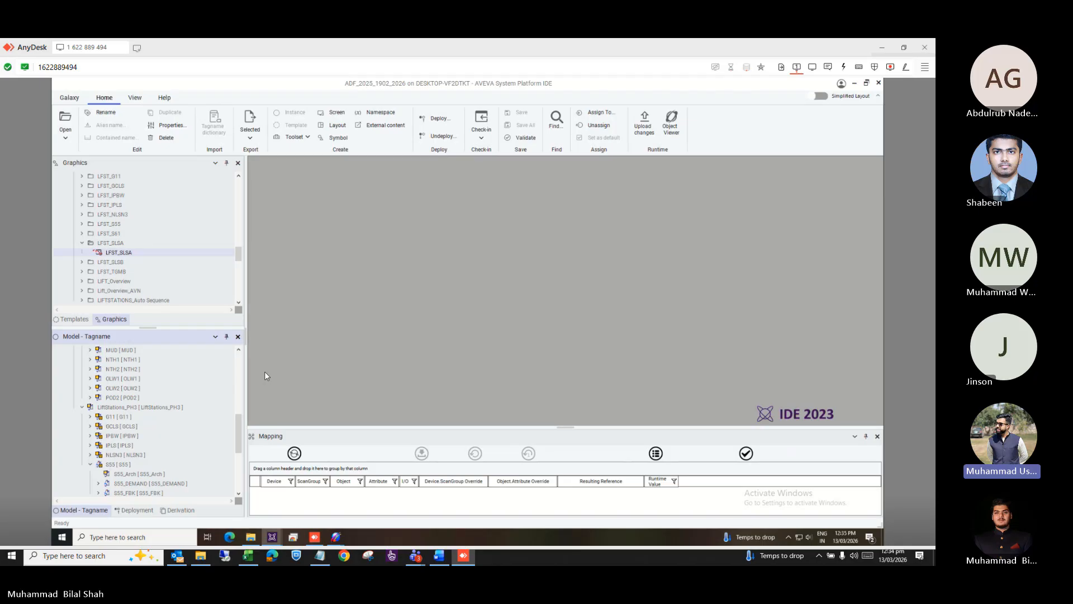
Scroll the model tree to S55_Pumps showing LFST_S55_SP01, SP02 and SP03.
scroll(185, 461, down, 5)
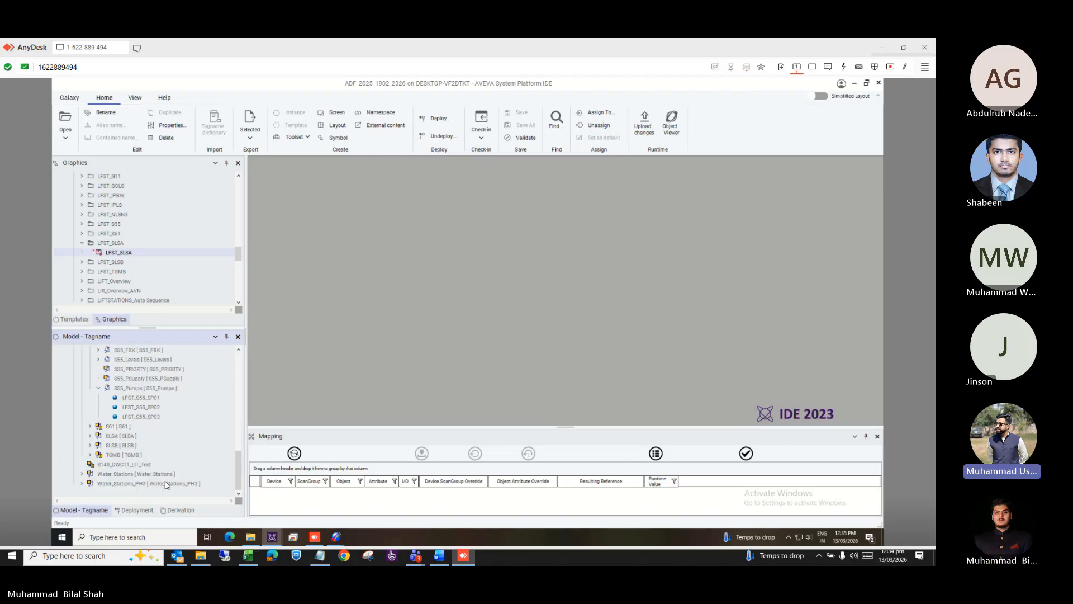
scroll(165, 484, up, 1)
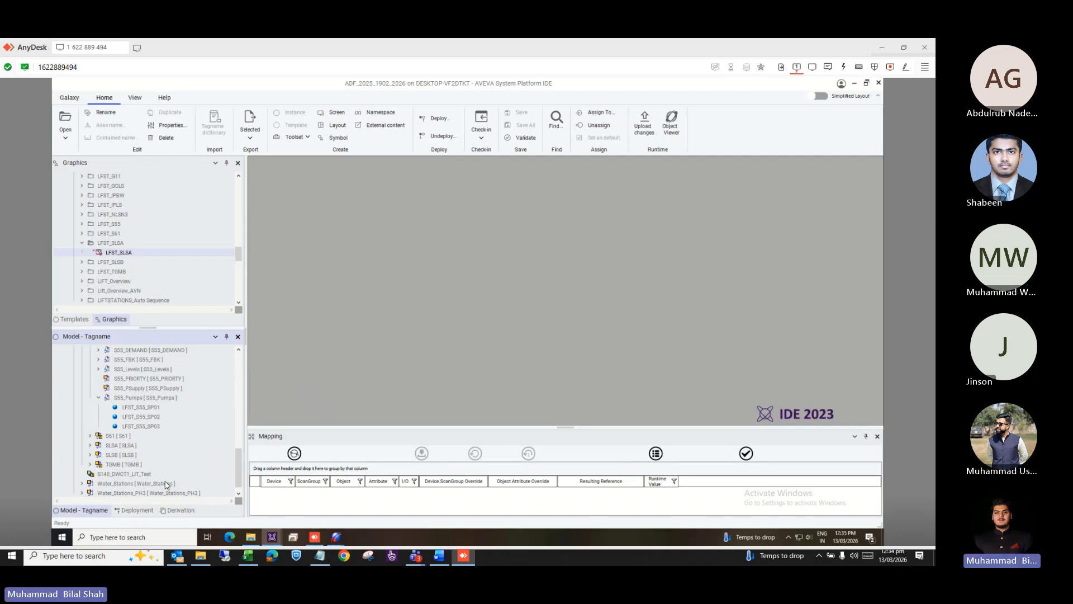
Open LFST_S55_SP01 on its Attributes tab, widen the pane, and scroll its Content list down.
double_click(142, 408)
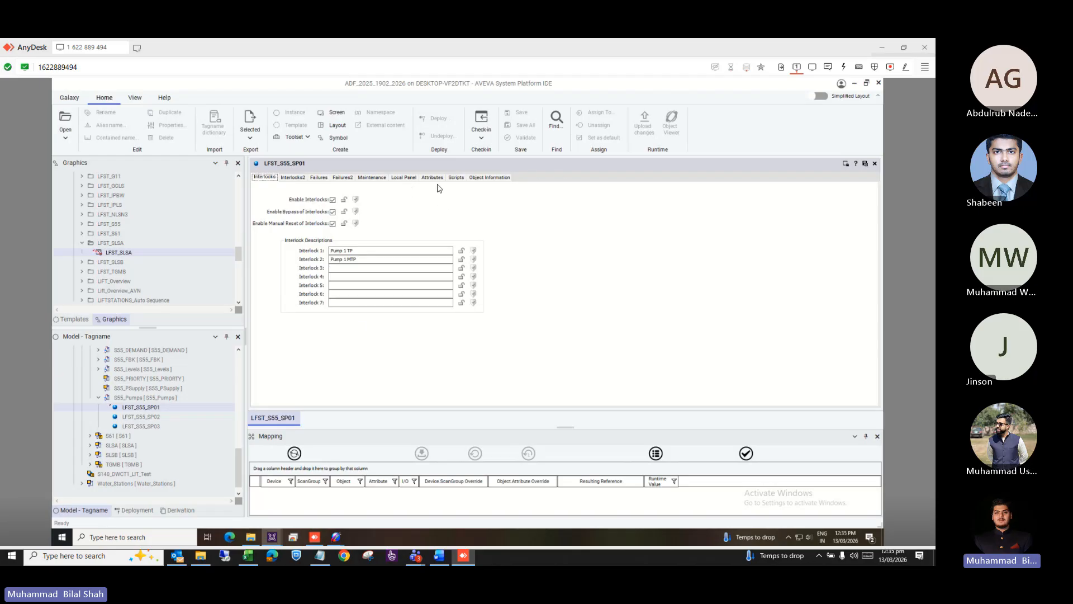
click(433, 177)
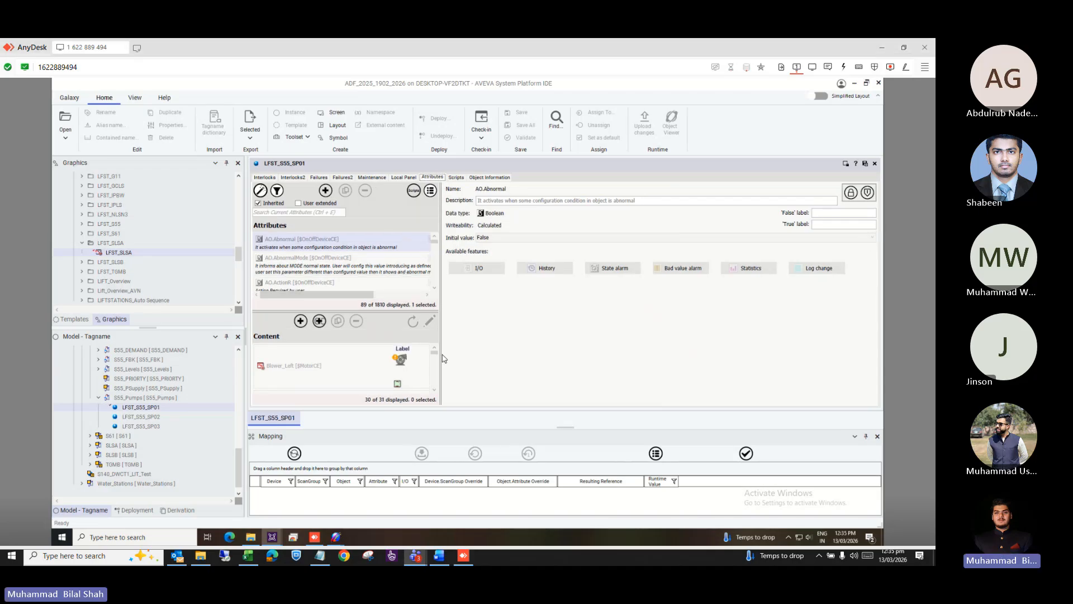
drag(441, 356, 564, 347)
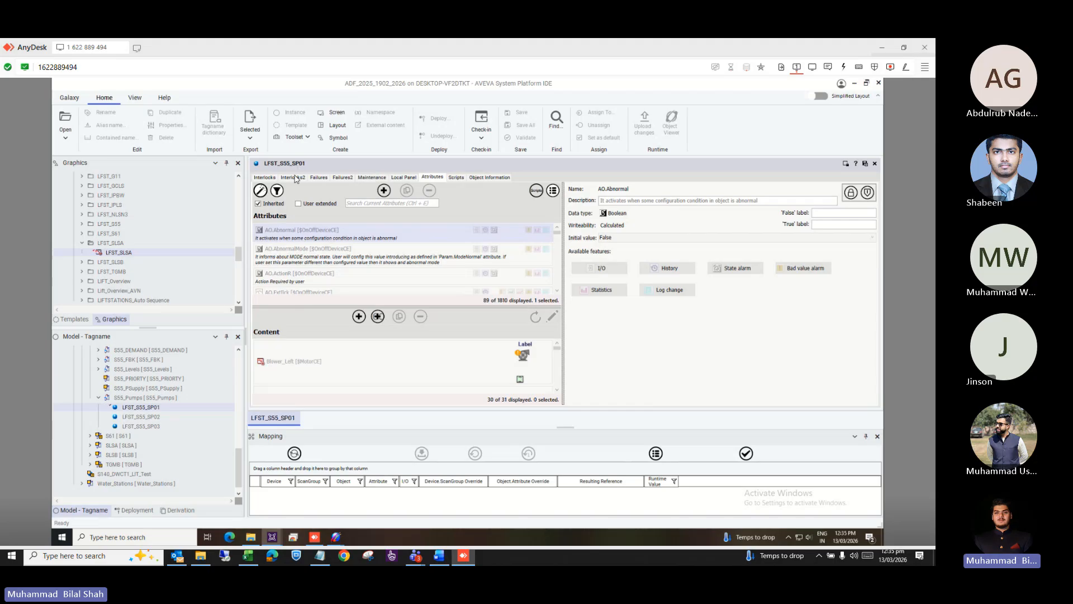
click(558, 391)
click(558, 391)
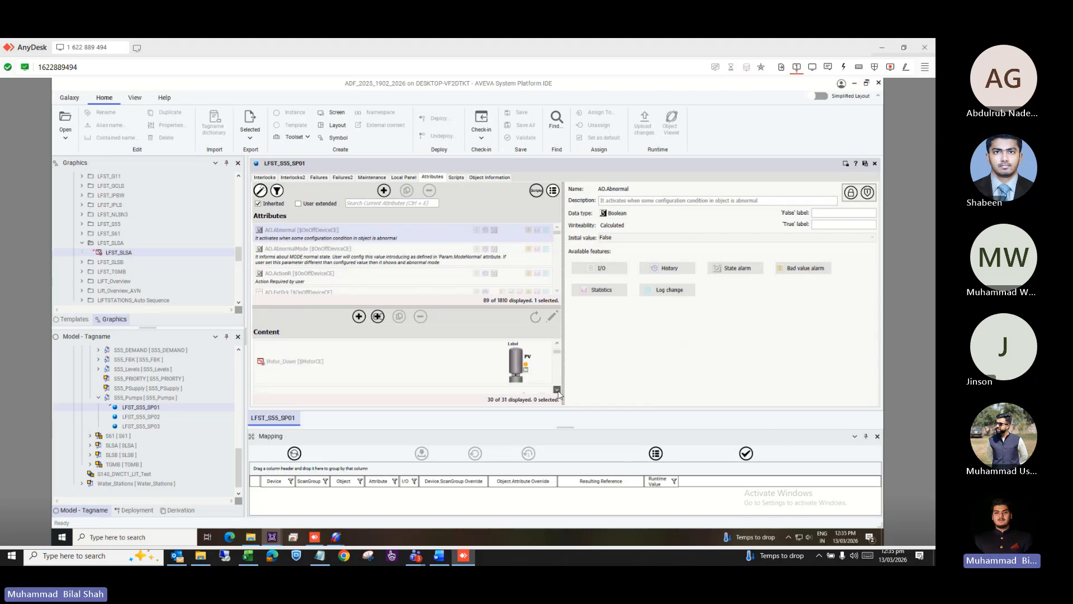
click(558, 391)
click(557, 392)
click(558, 391)
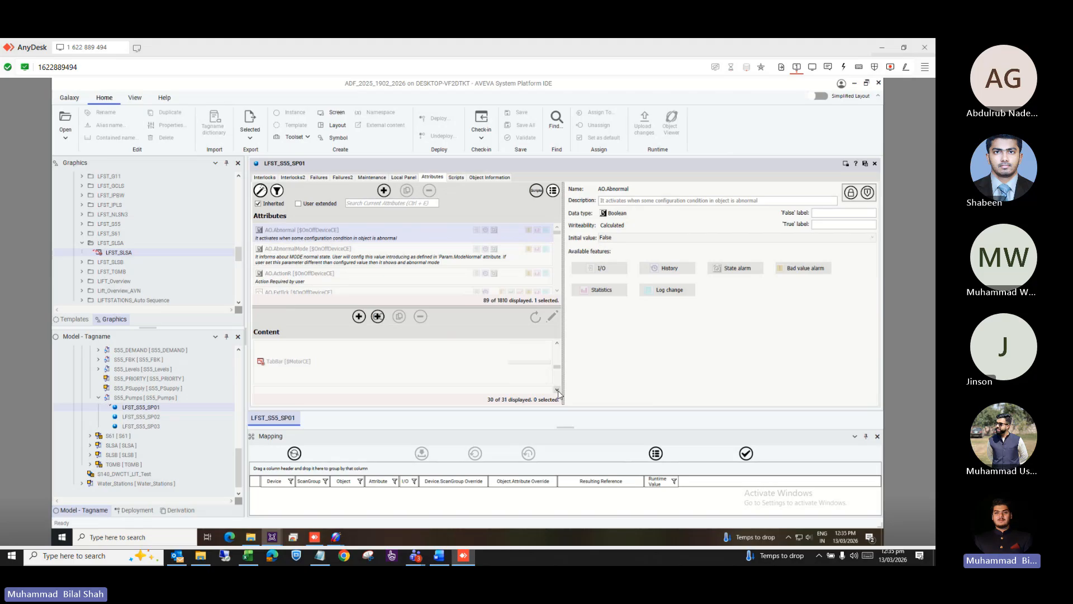
click(558, 391)
click(557, 391)
click(558, 391)
click(558, 391)
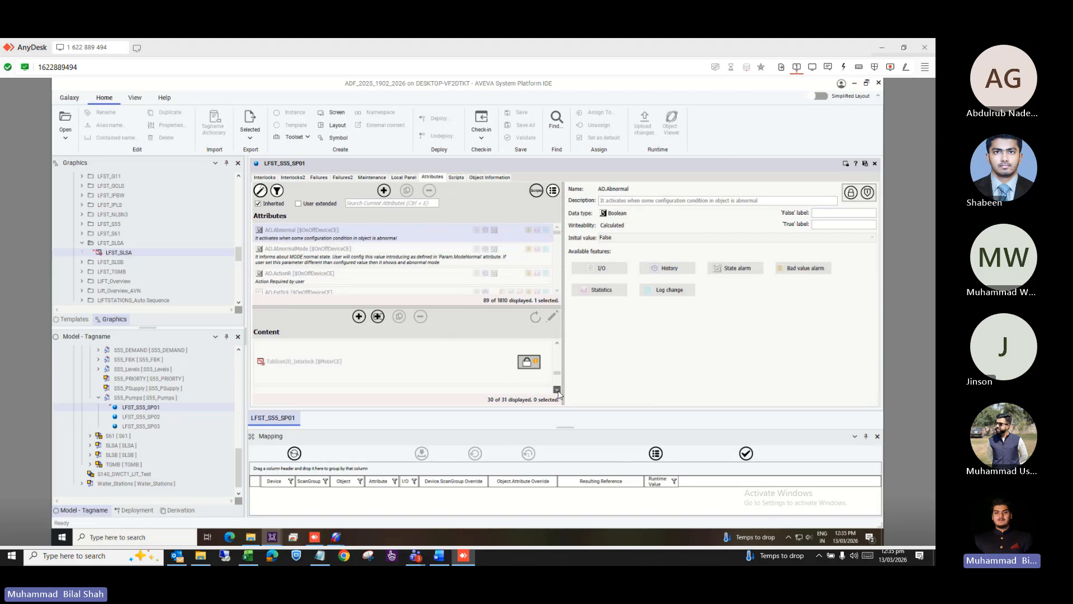
click(558, 391)
click(558, 391)
click(558, 392)
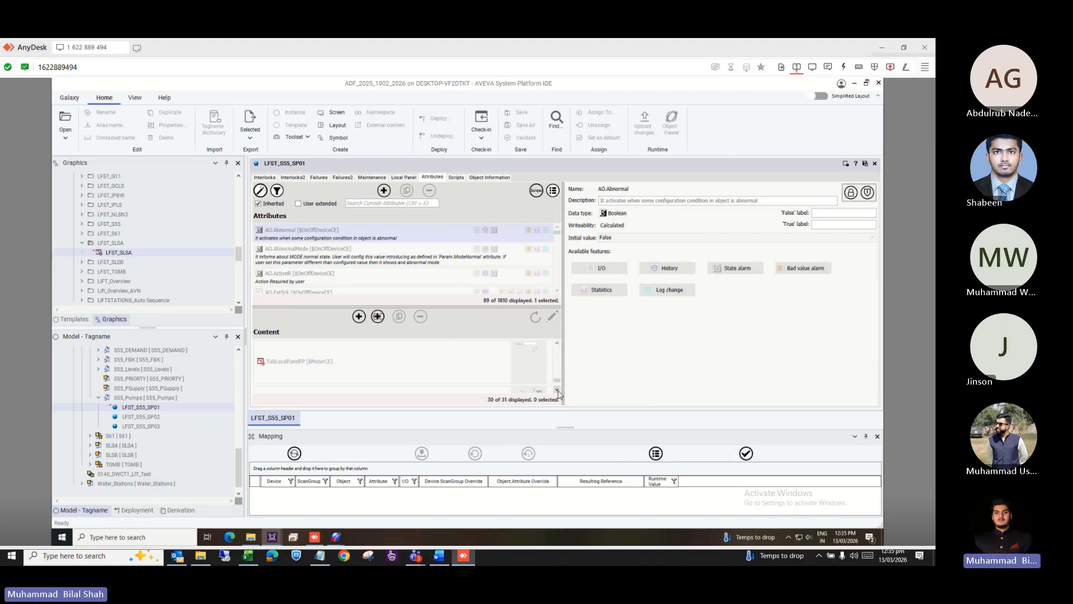
click(558, 391)
Open the TabOperatorFP graphic read-only and select its embedded operator faceplate.
click(321, 377)
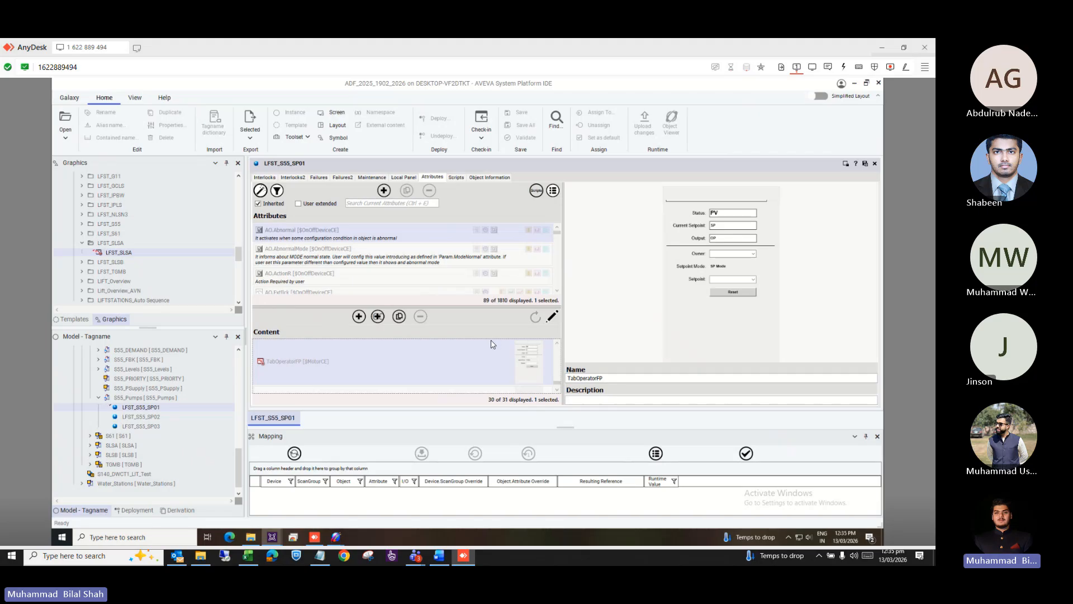
click(553, 317)
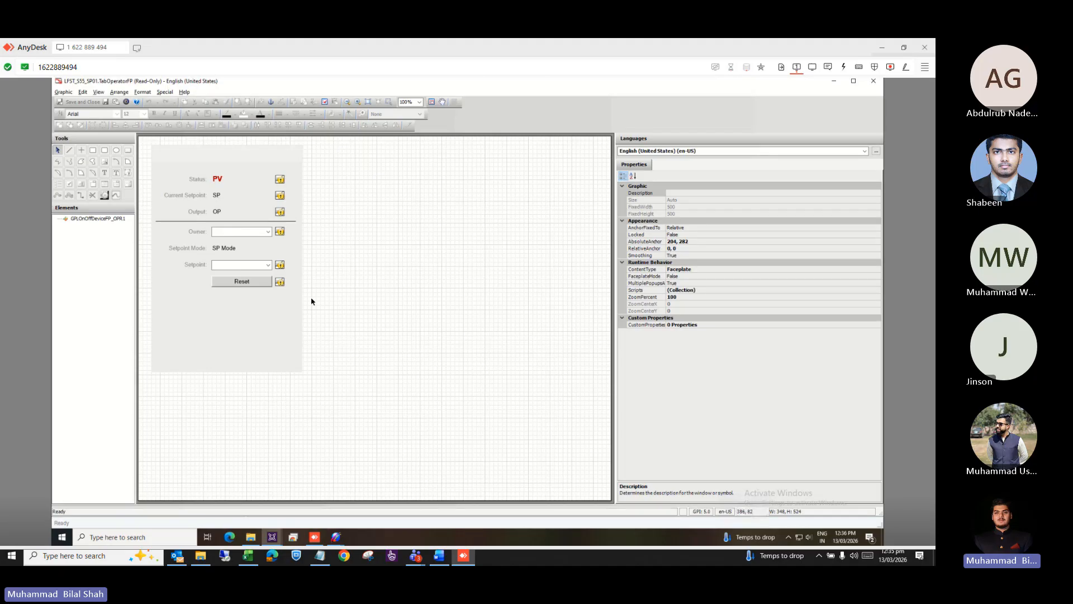
click(242, 356)
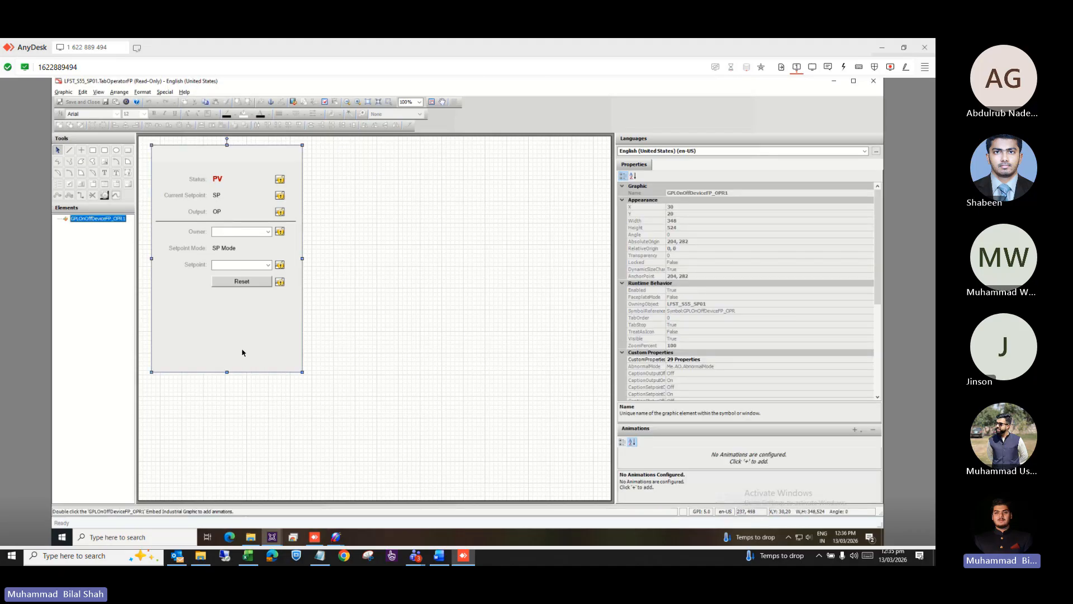
Open the embedded faceplate's source symbol and its custom properties.
right_click(242, 351)
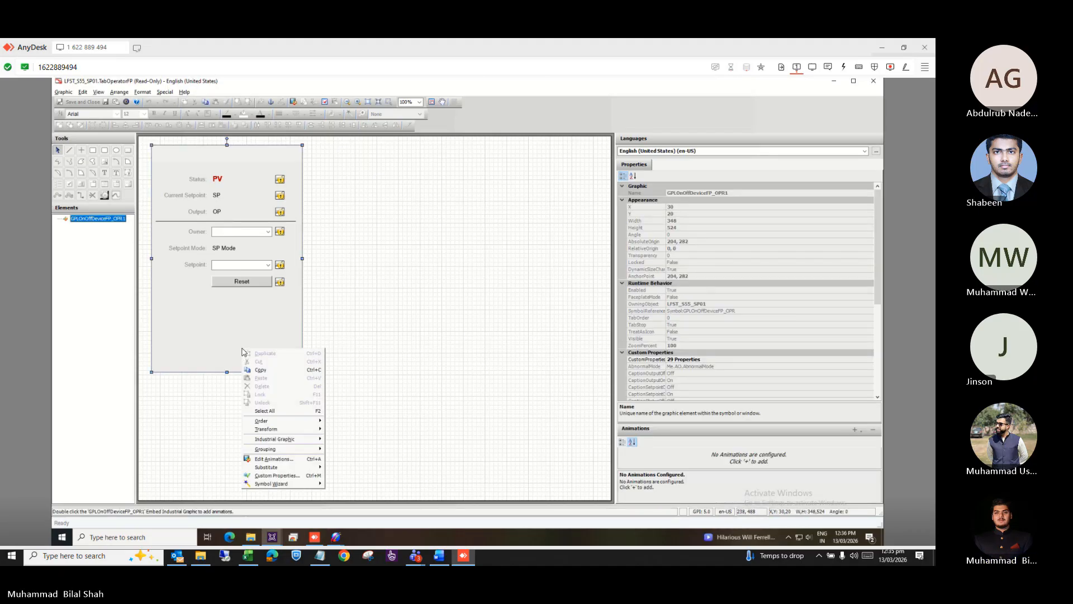
mouse_move(290, 442)
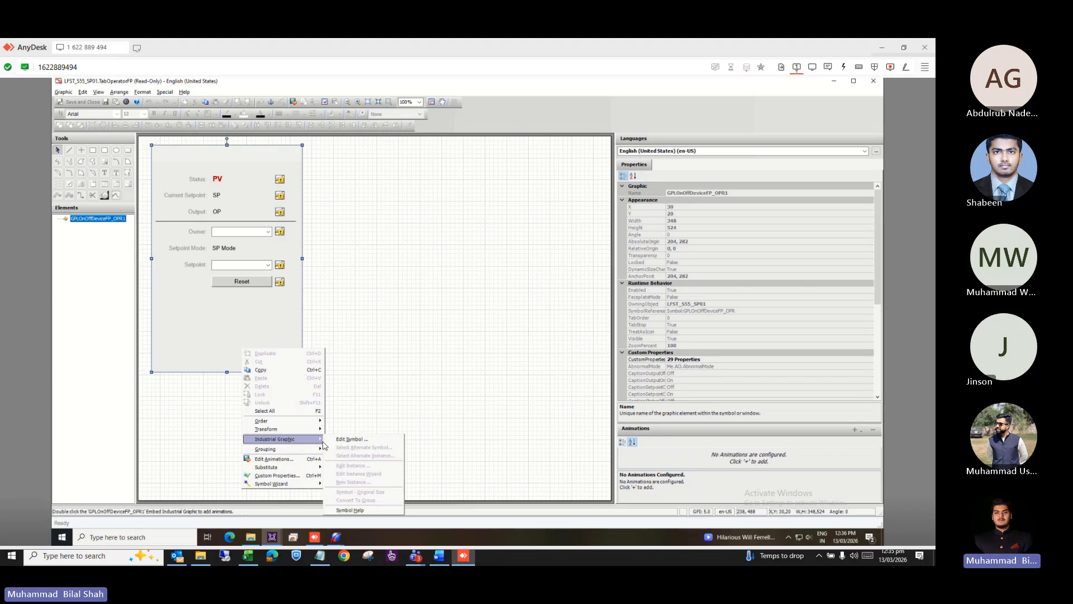
click(351, 439)
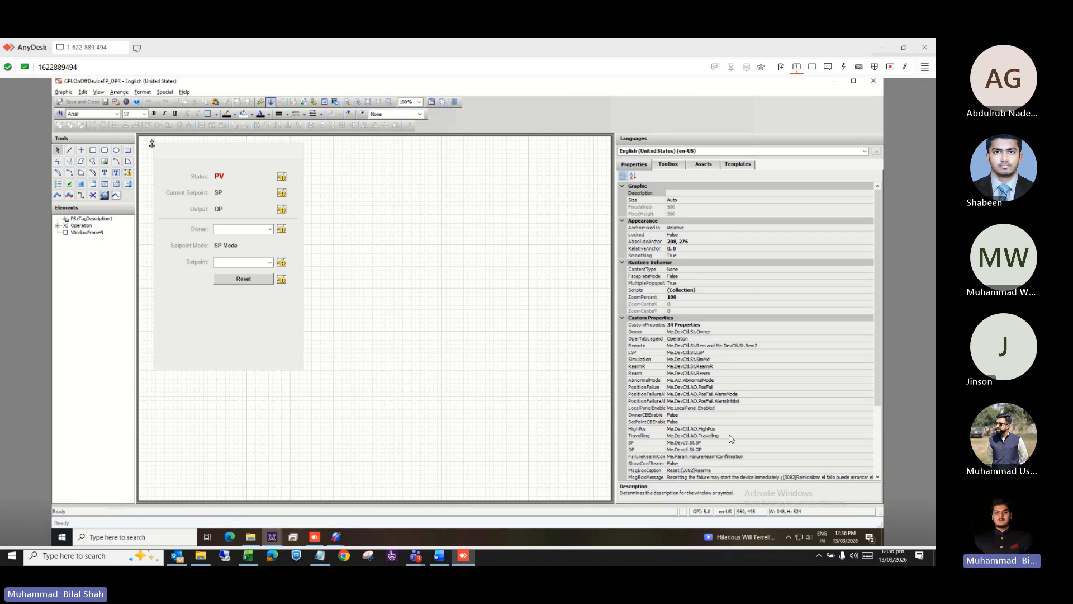
scroll(710, 447, down, 1)
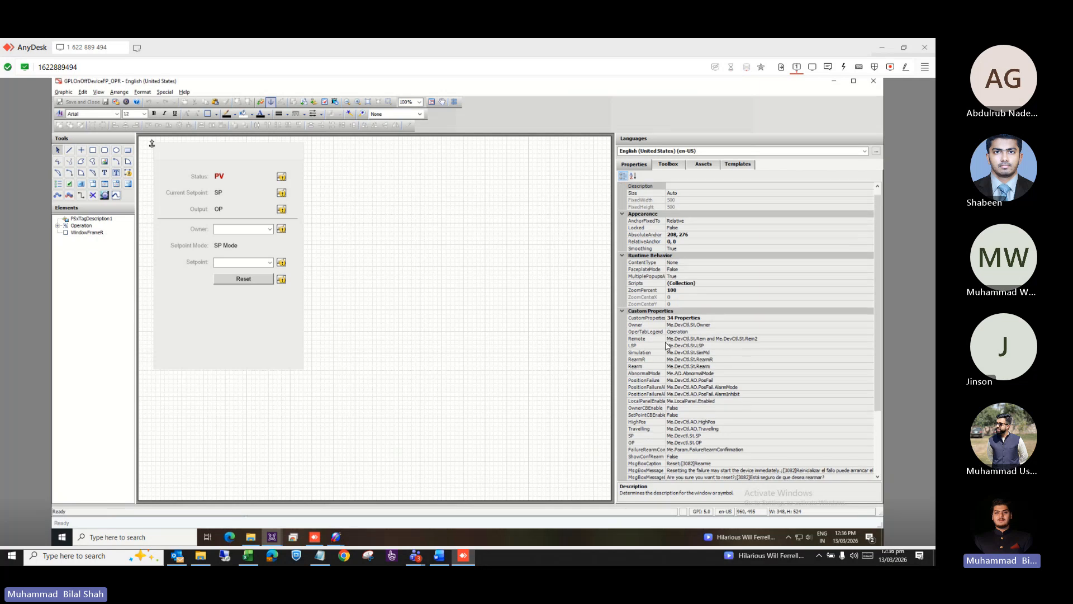
double_click(377, 315)
Review FailureRearmConfirmation and HighPos, cancel without changes, and close the graphic editor.
scroll(377, 319, down, 3)
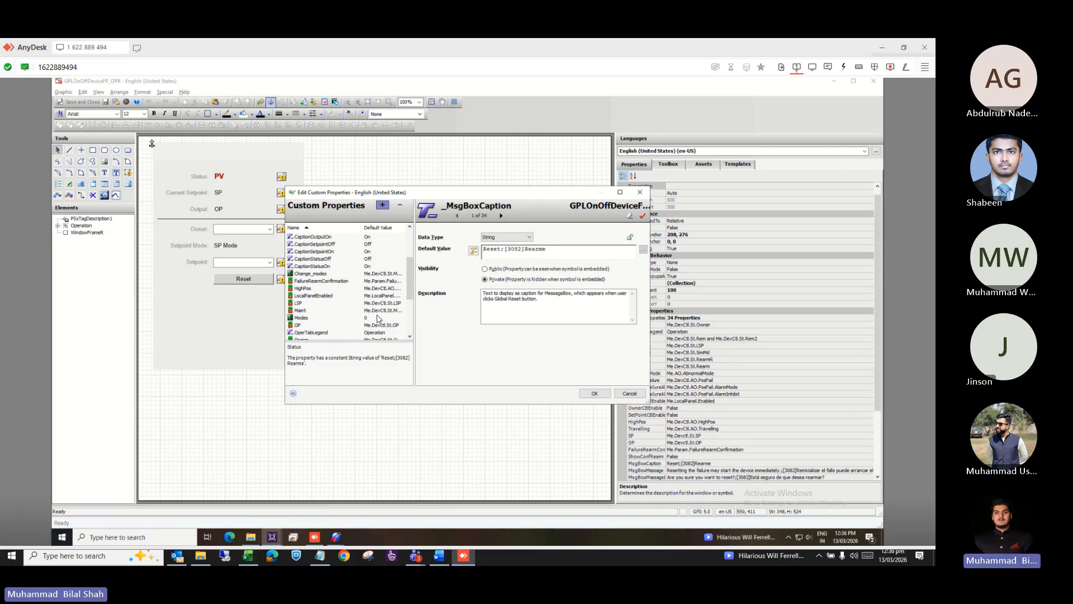
click(381, 281)
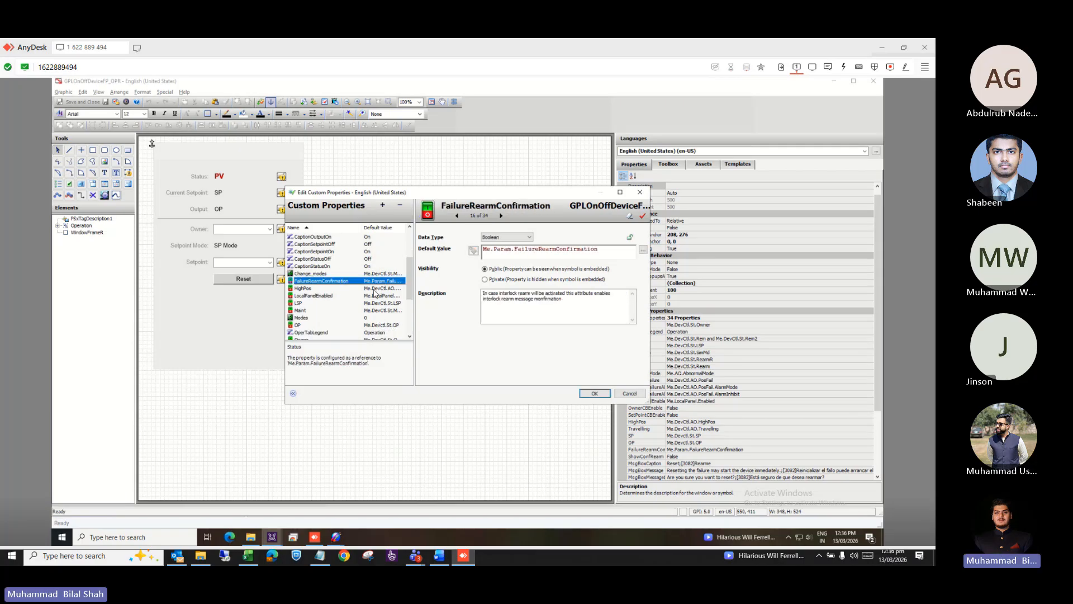
click(374, 289)
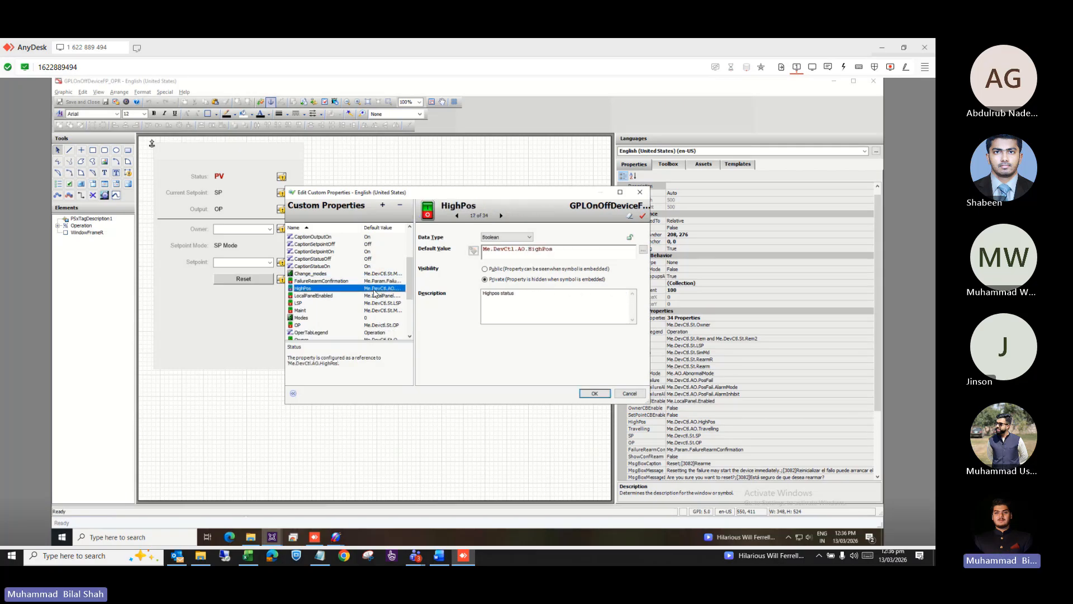
click(630, 394)
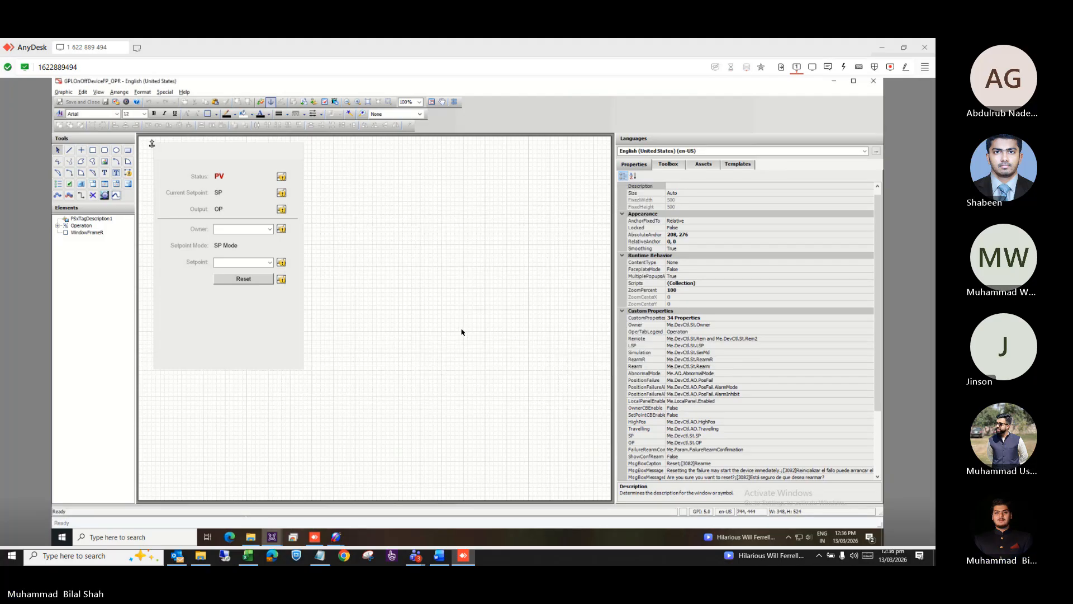
click(877, 88)
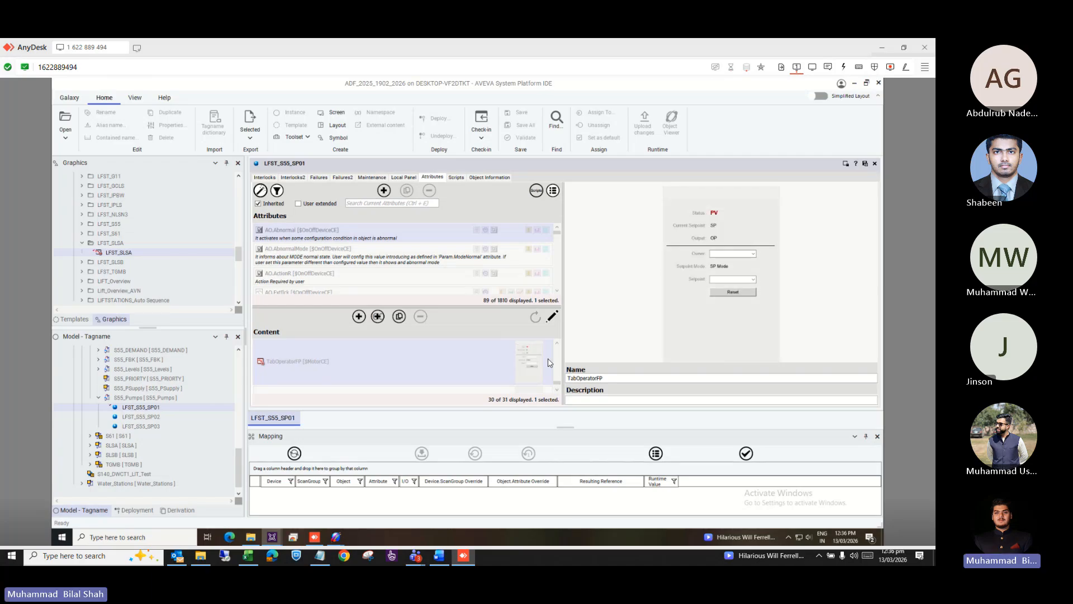
Scroll through the embedded content graphics in the LFST_S55_SP01 editor's Content list.
scroll(556, 350, down, 1)
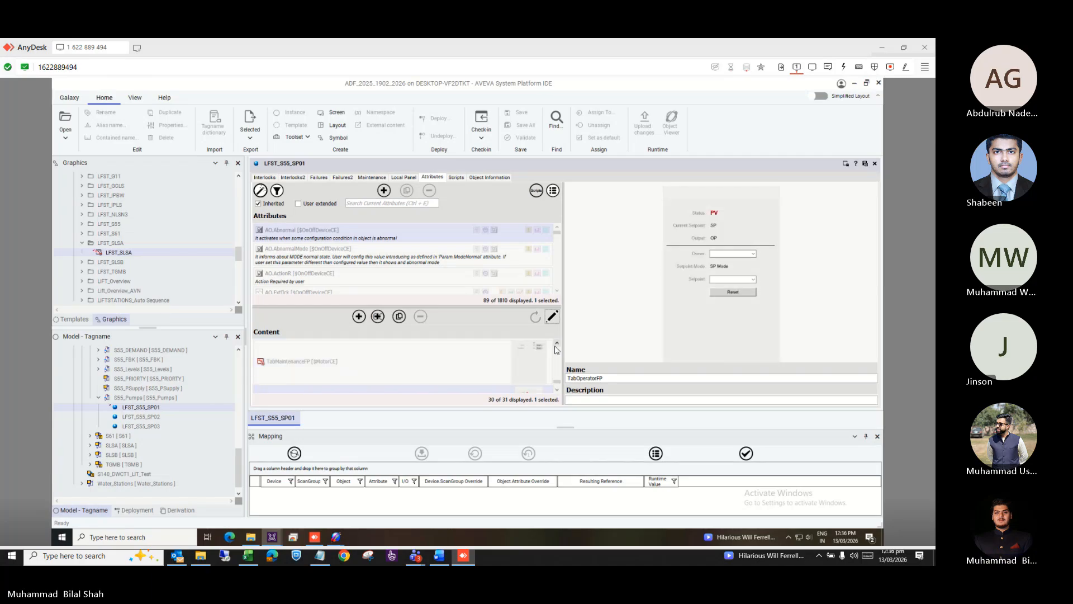
scroll(557, 350, down, 1)
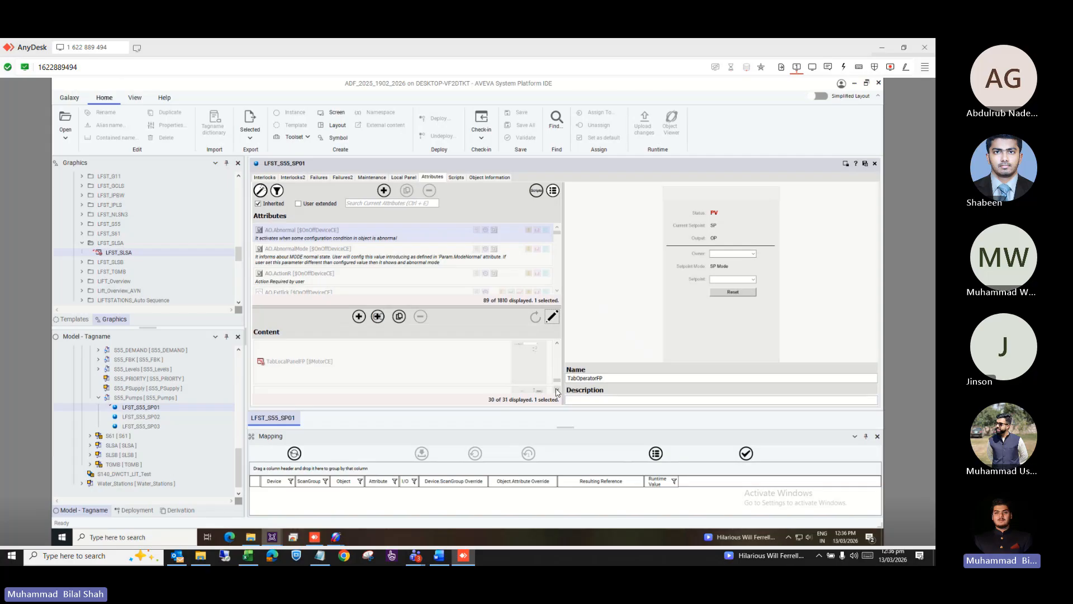
scroll(557, 349, up, 2)
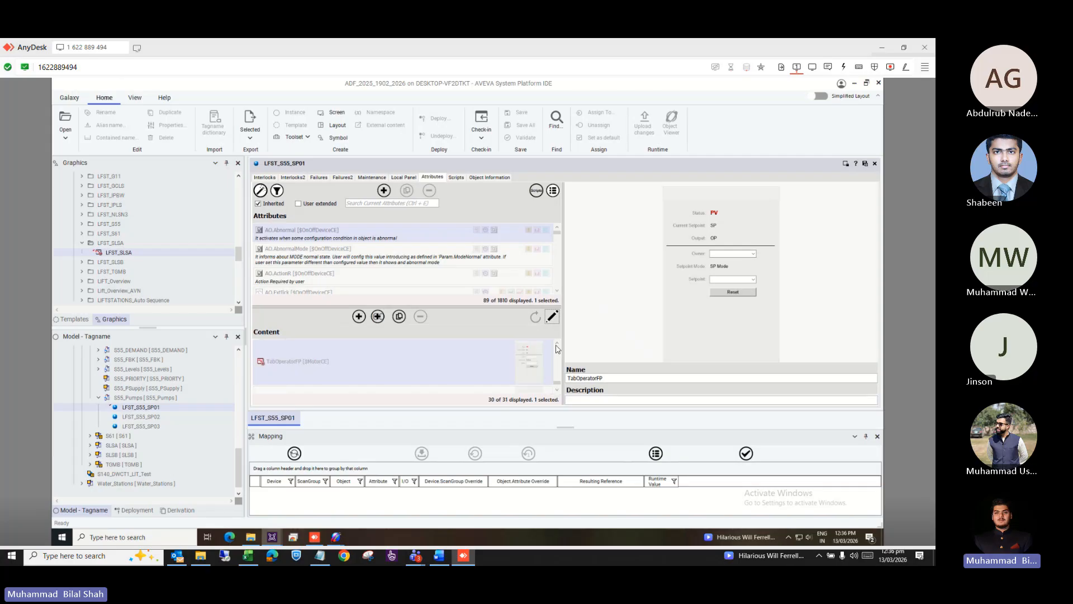
scroll(556, 349, up, 1)
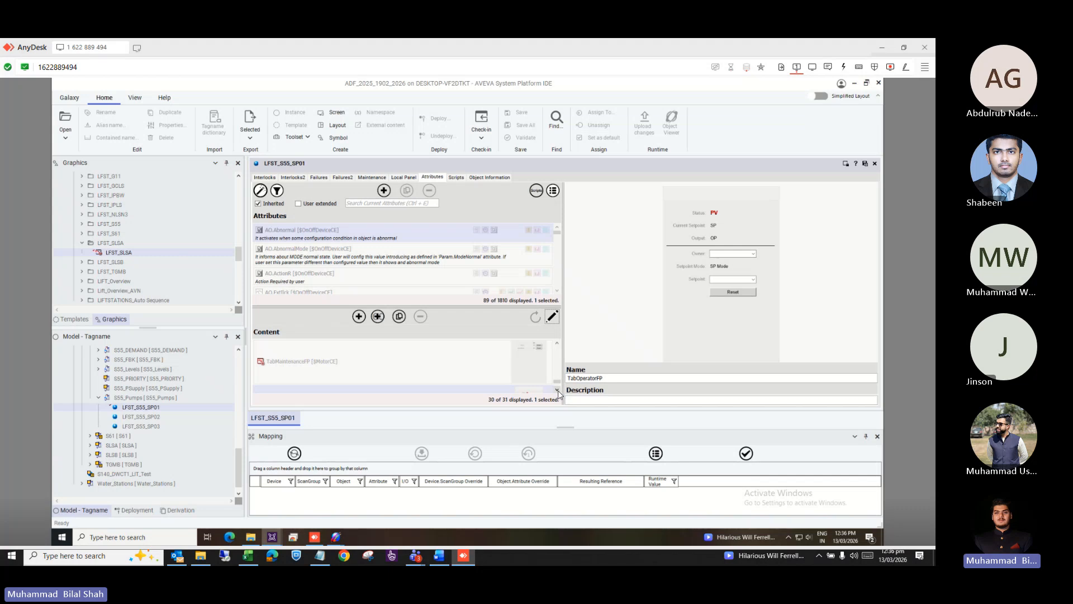
scroll(555, 349, down, 2)
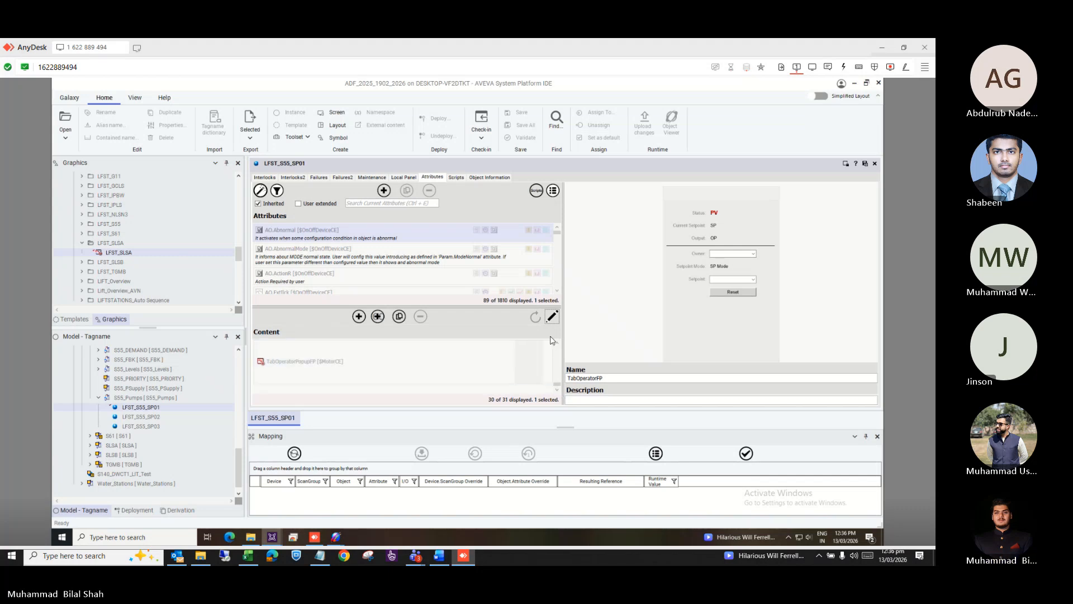
click(557, 342)
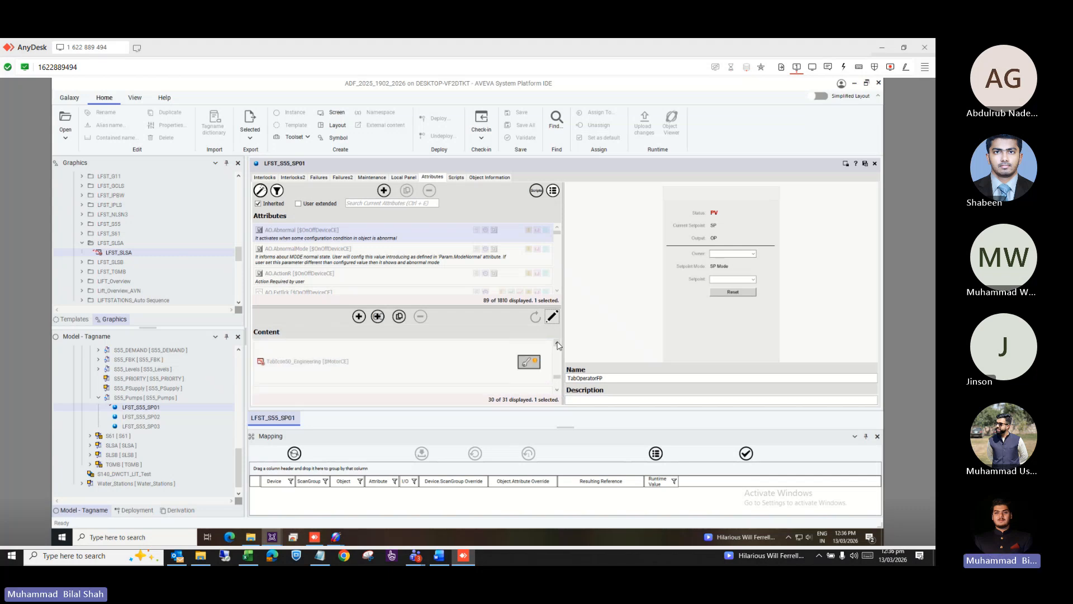
click(558, 342)
click(558, 343)
click(557, 343)
click(557, 342)
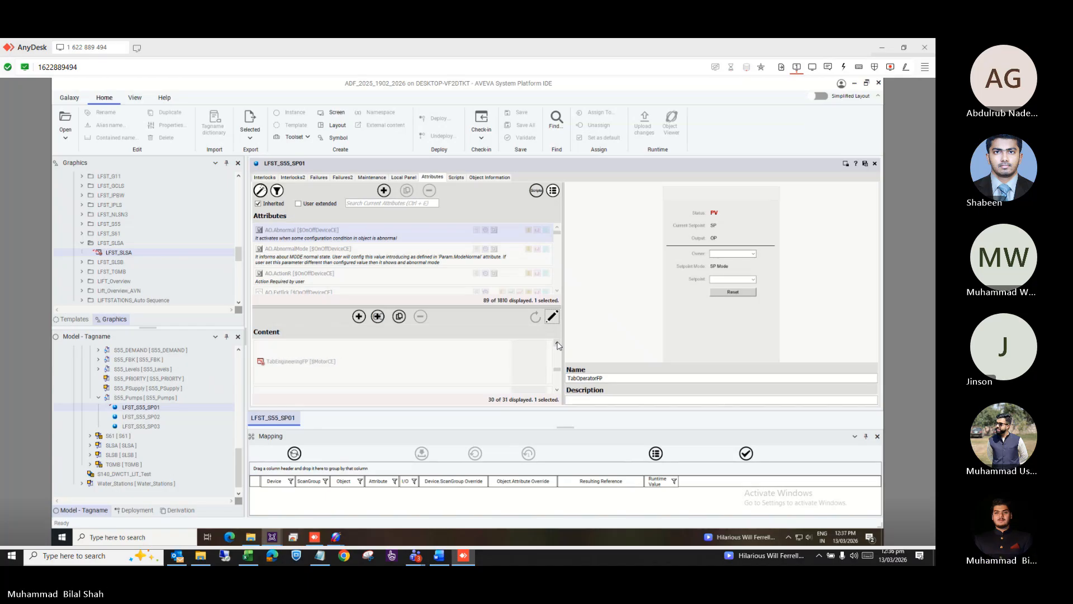
click(557, 342)
click(557, 343)
click(557, 343)
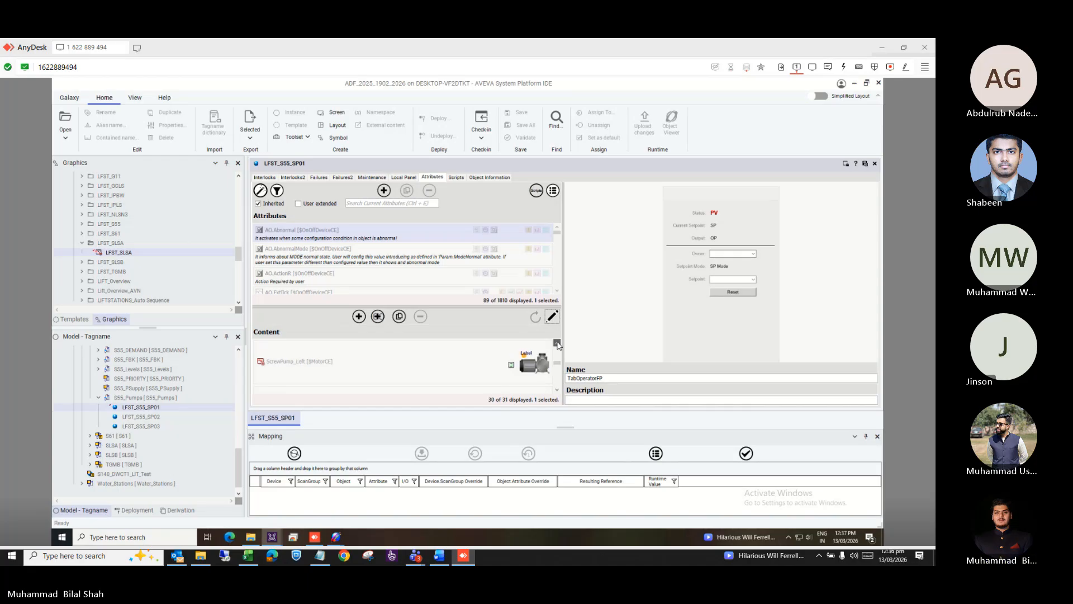
click(557, 342)
click(557, 342)
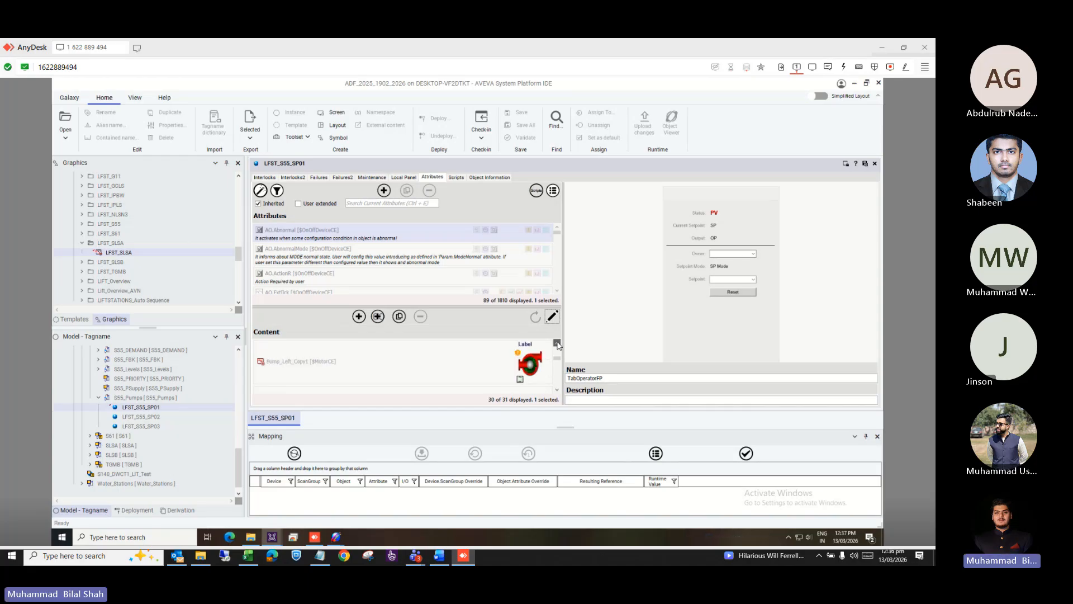
click(557, 342)
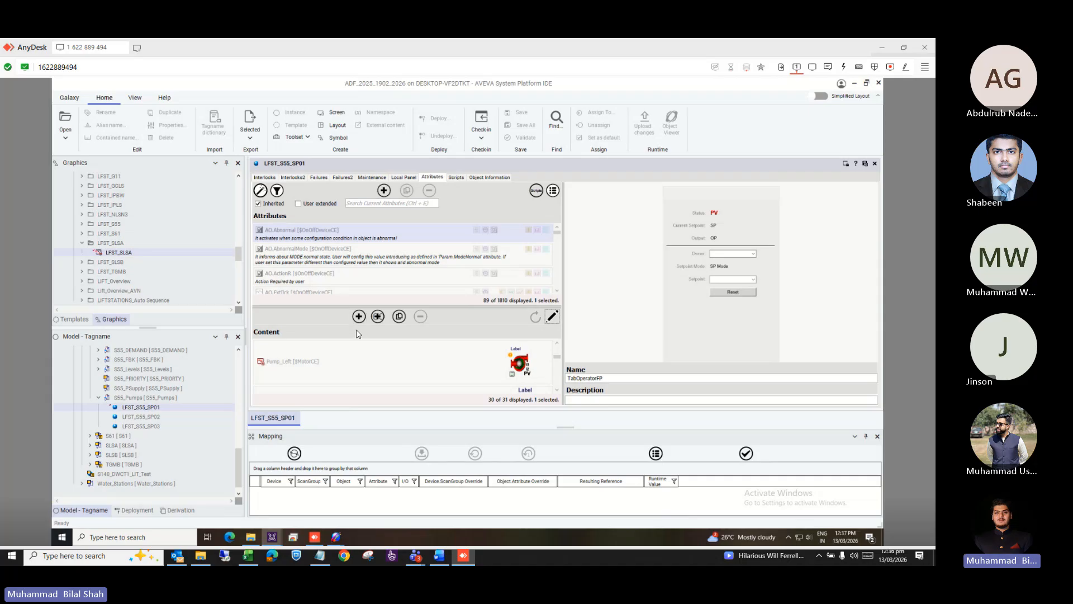
Step through the remaining content graphics, then close the LFST_S55_SP01 editor.
click(556, 344)
click(557, 343)
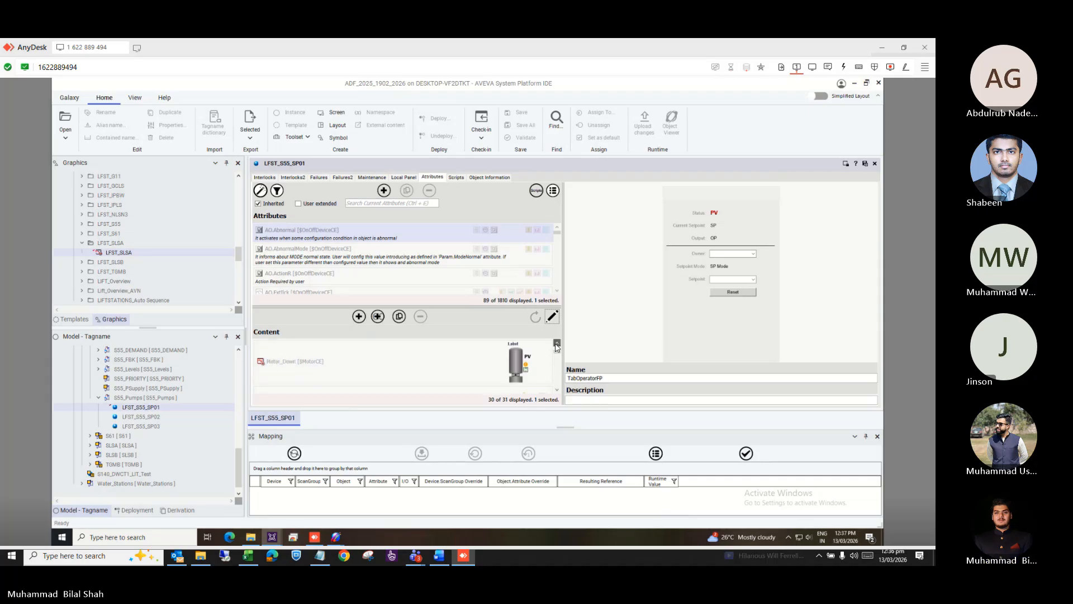
click(557, 343)
click(557, 344)
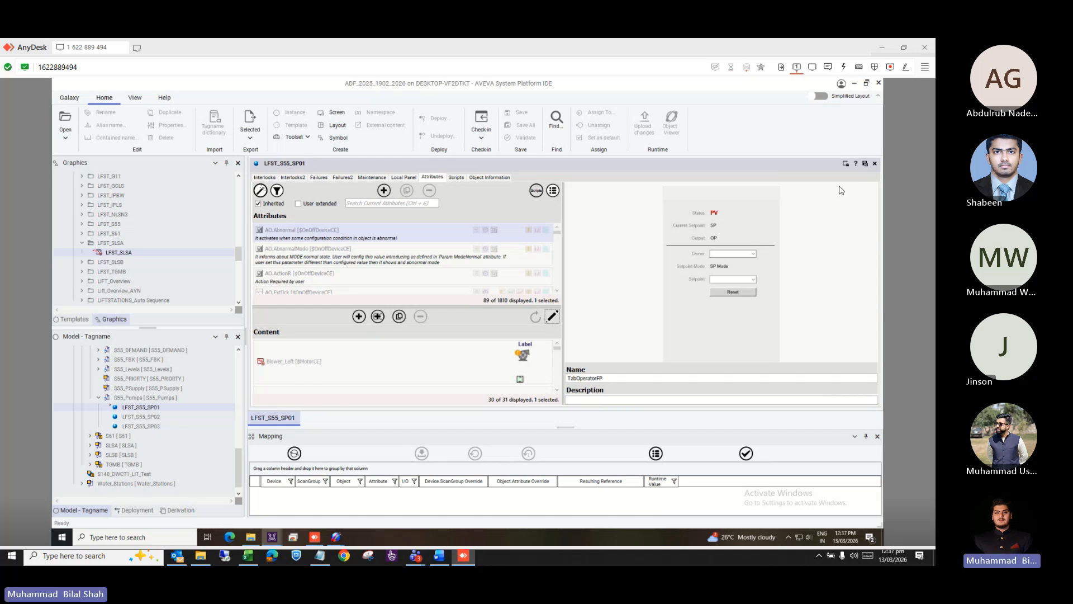
click(875, 165)
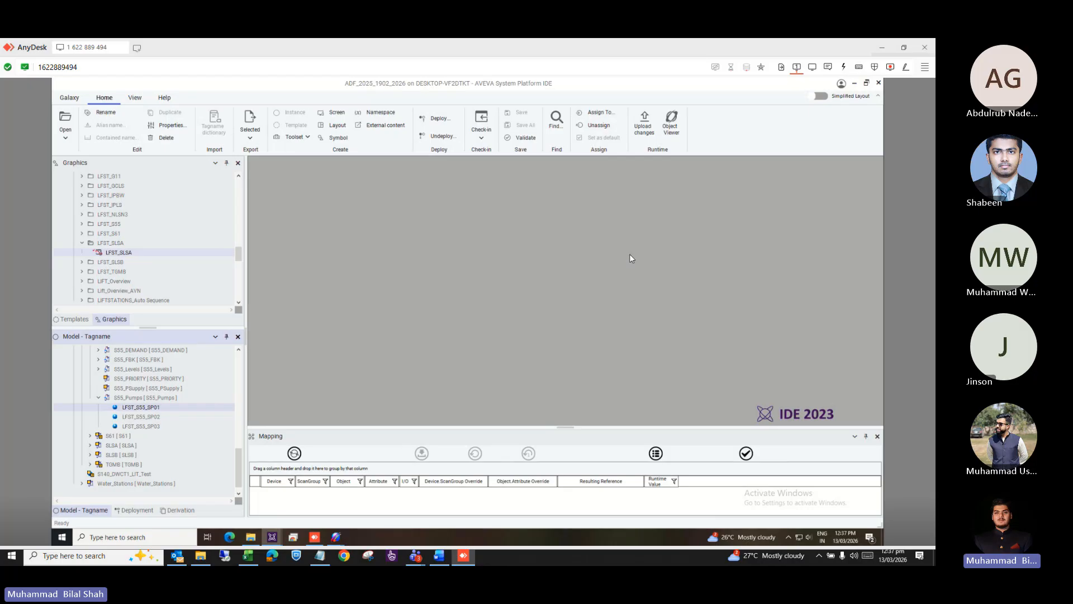
In the Derivation tree, collapse $Area and $PSxDiscrete and expand $OPCClient and $SOPCClientGP.
click(188, 511)
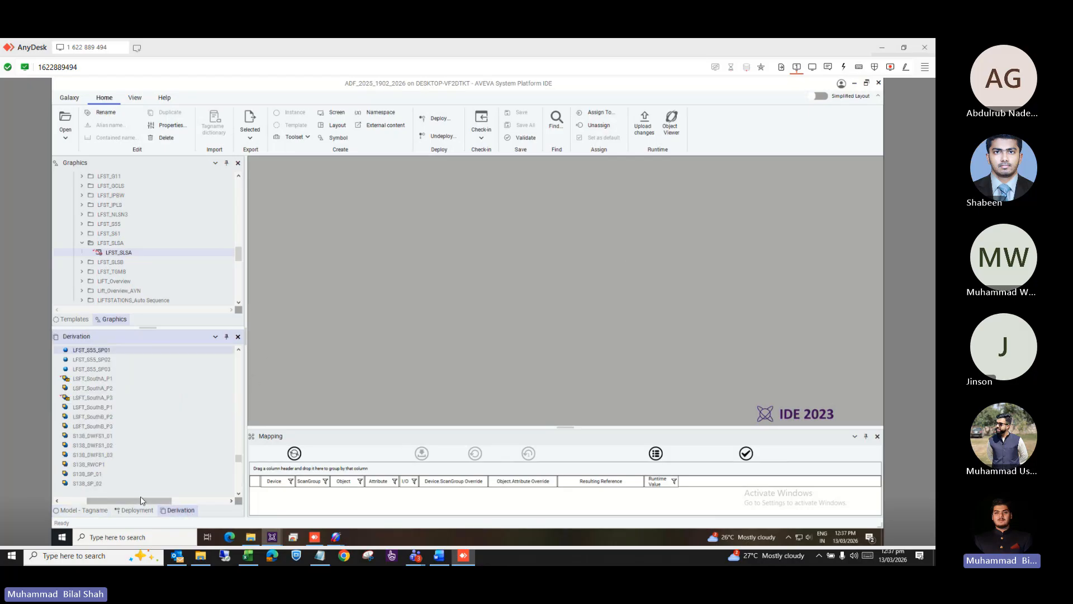
drag(140, 502, 111, 501)
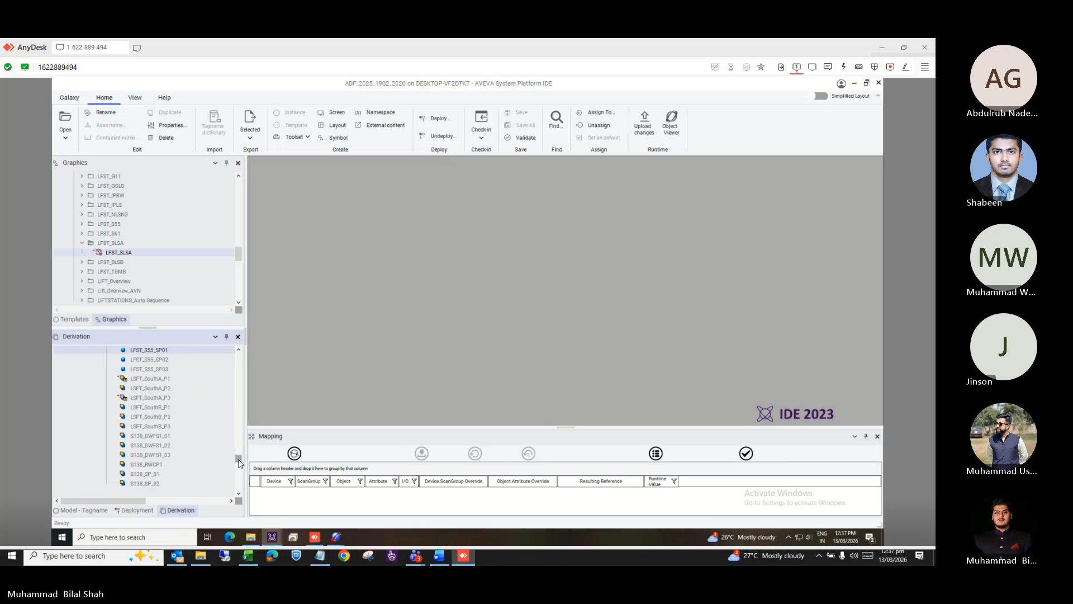
drag(238, 463, 238, 348)
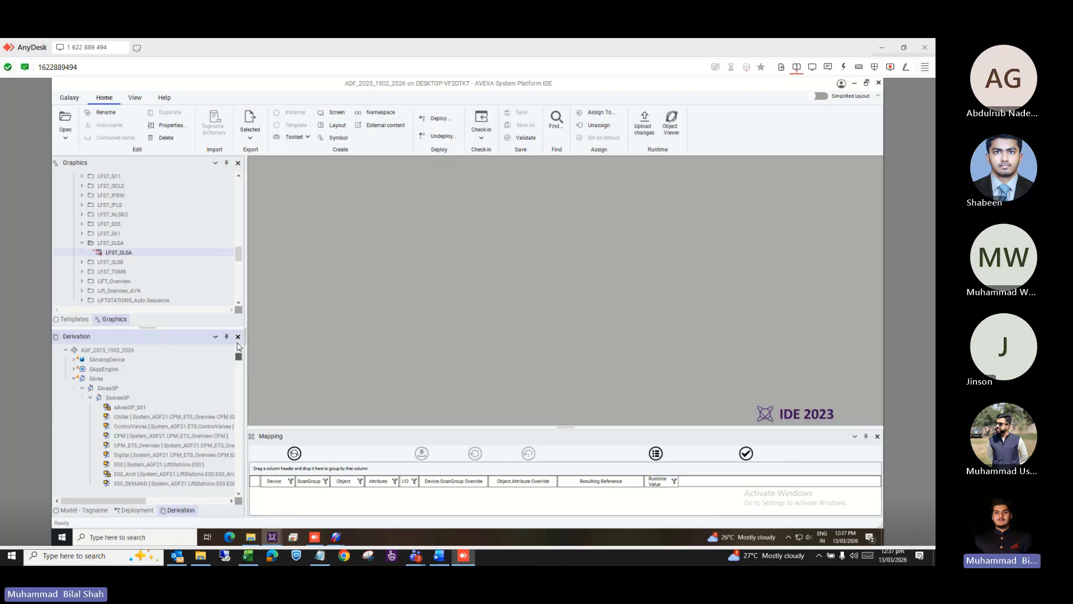
click(75, 379)
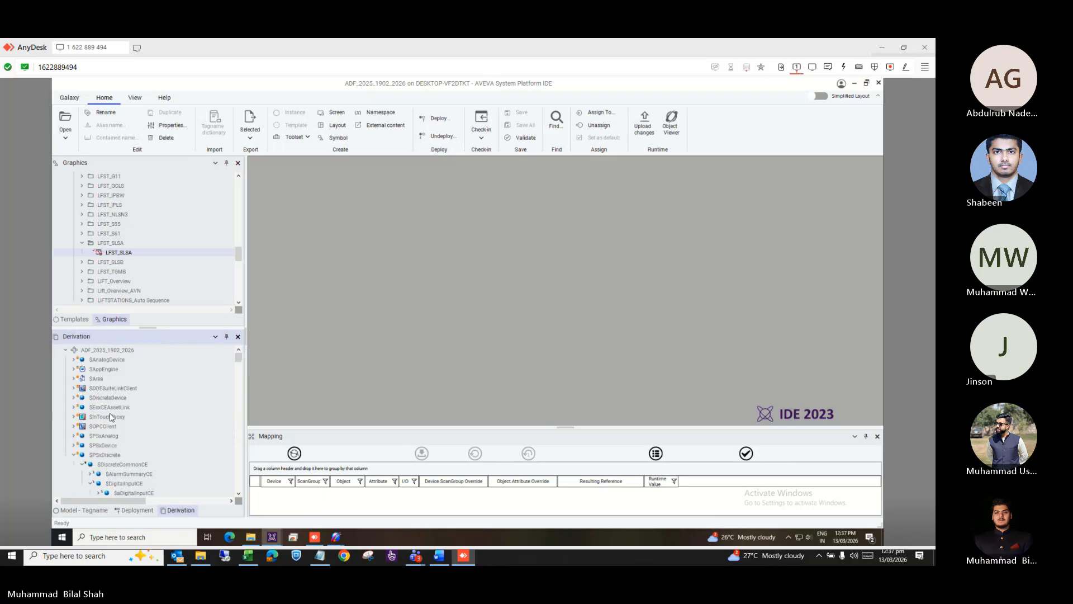
click(74, 454)
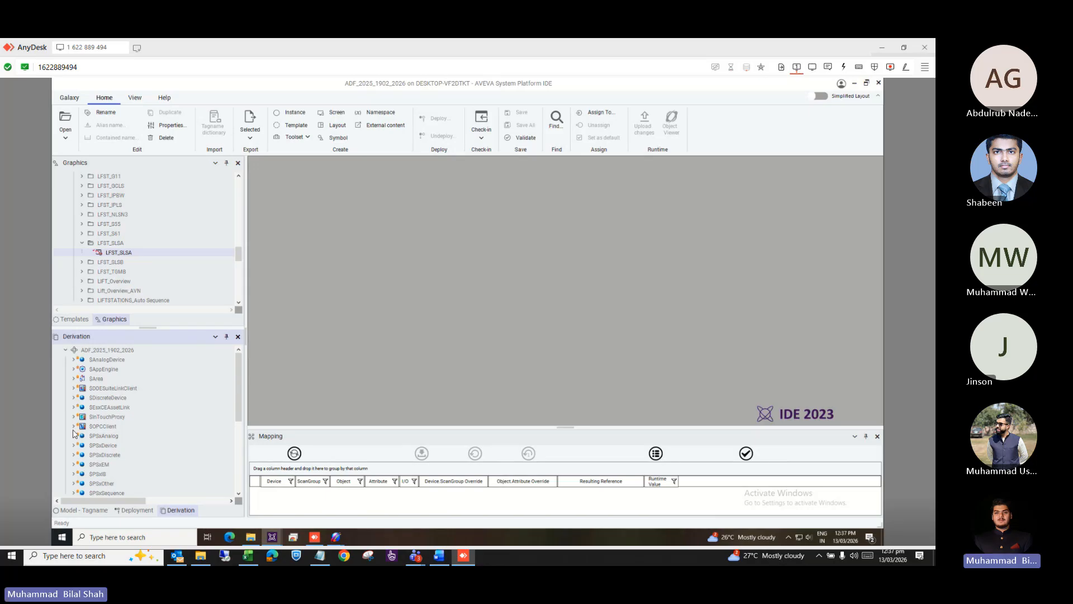
click(75, 427)
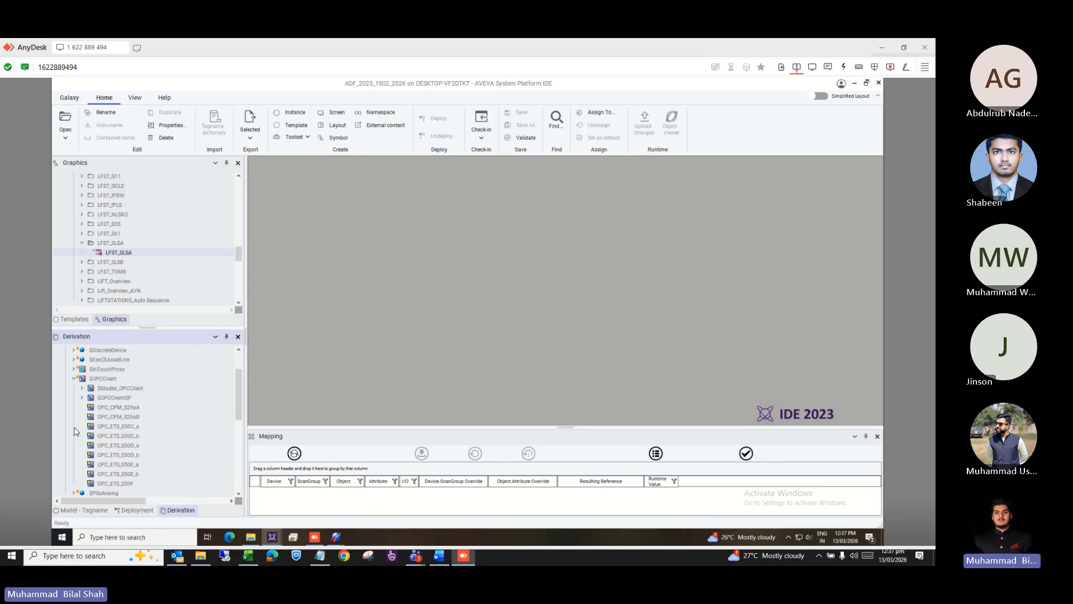
click(83, 397)
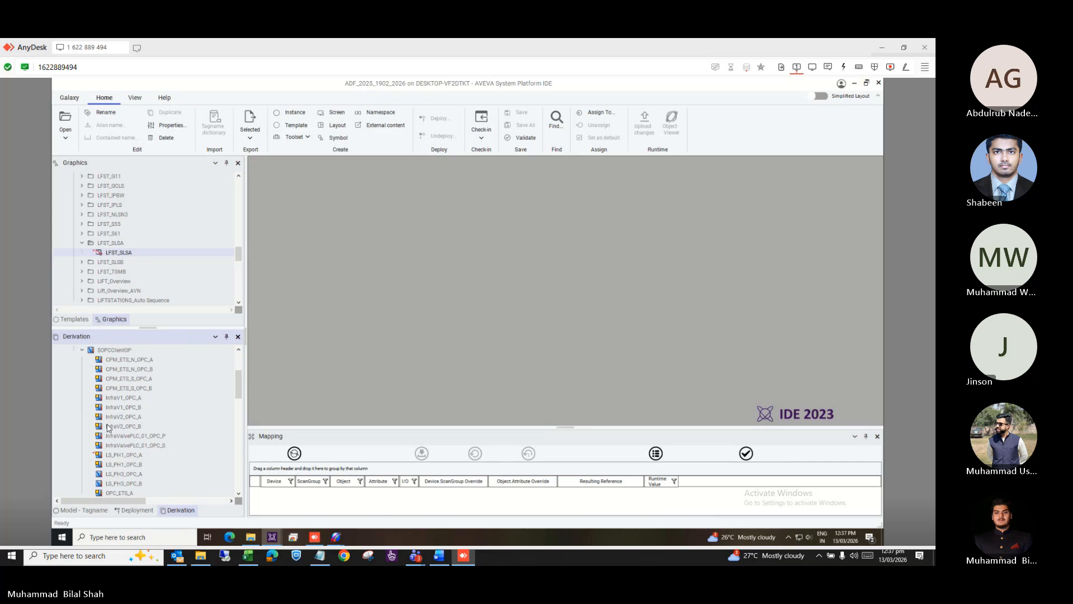
scroll(109, 428, down, 3)
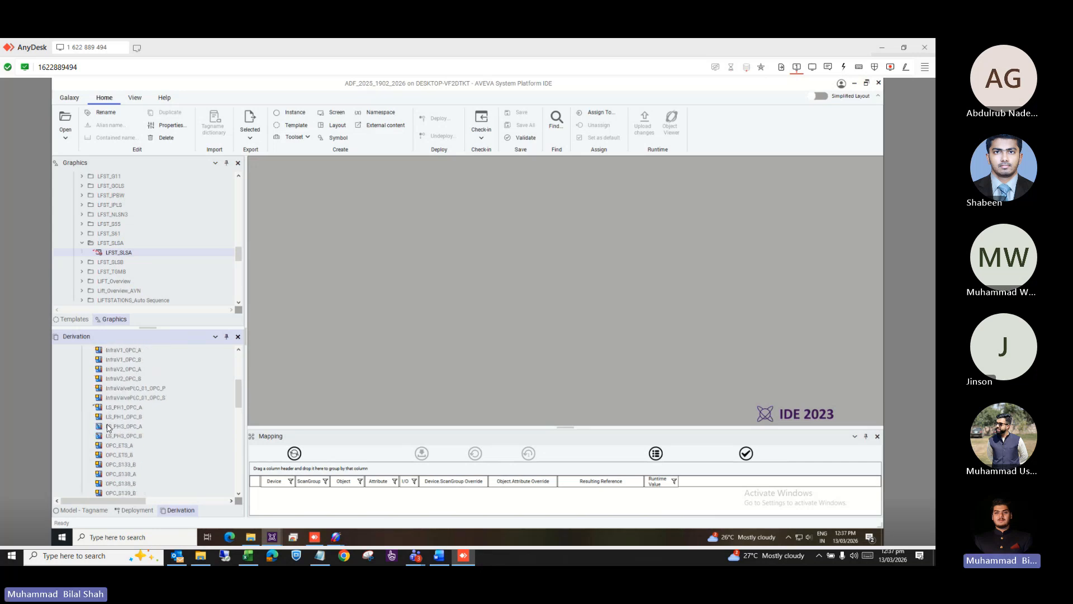
scroll(109, 427, up, 2)
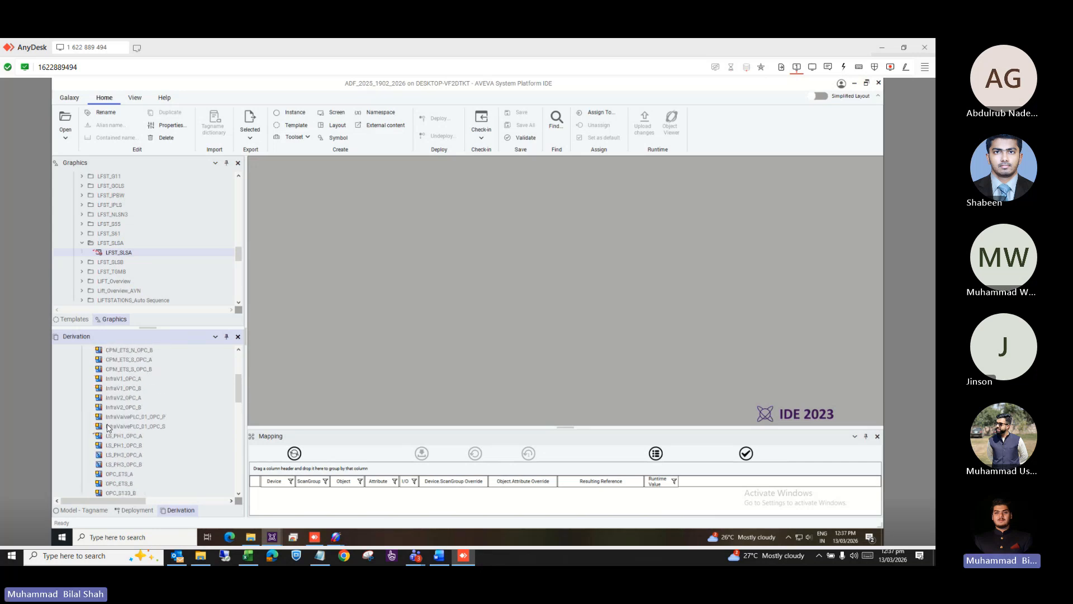
Open LS_PH3_OPC_A and review its OI.GATEWAY.3 server settings and scan groups.
click(122, 456)
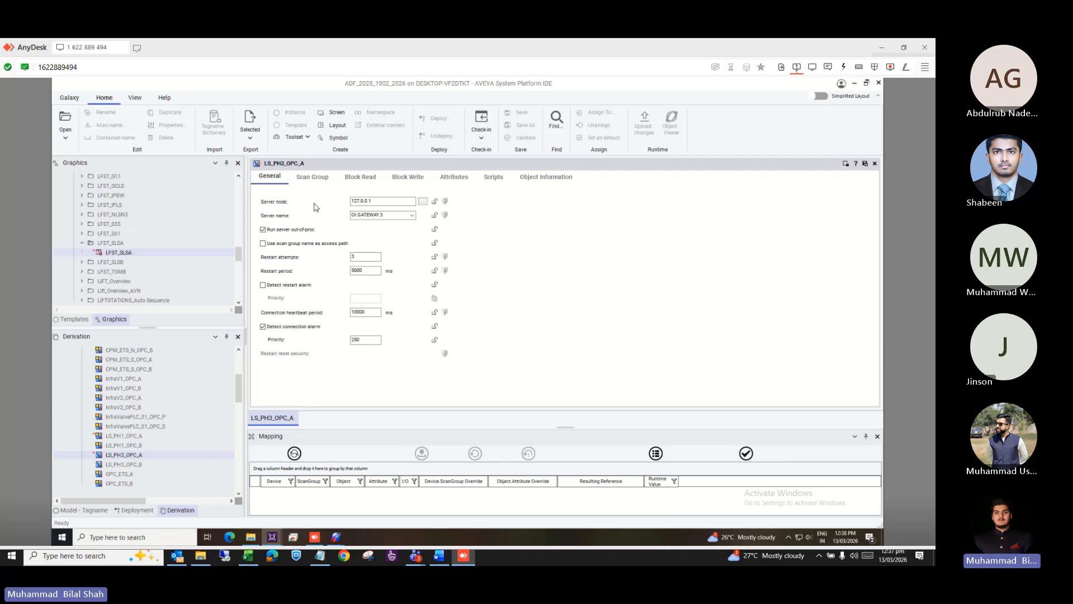
click(387, 199)
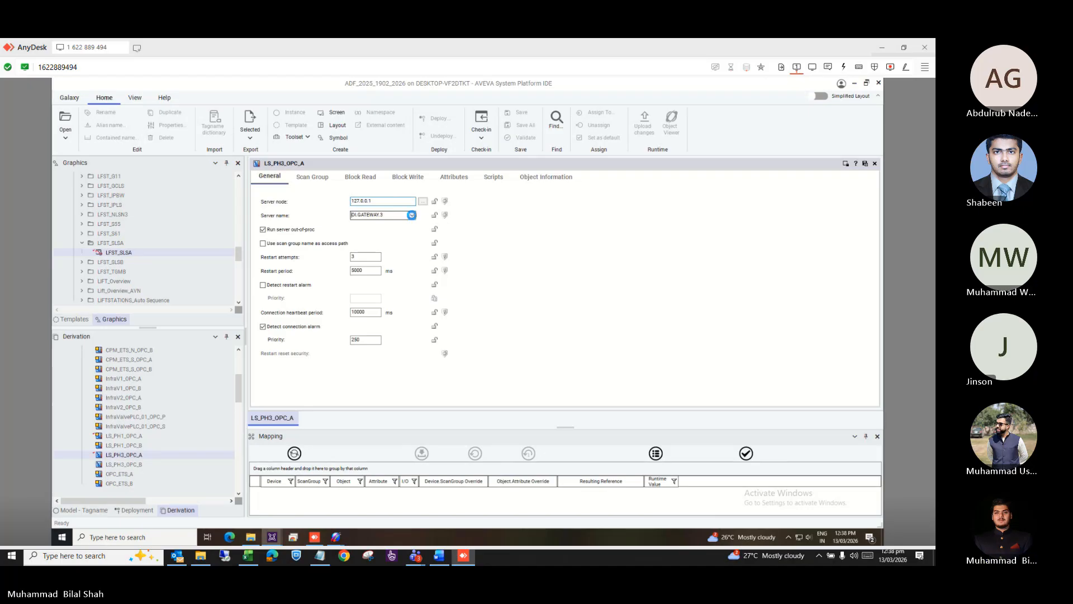
click(411, 215)
click(413, 218)
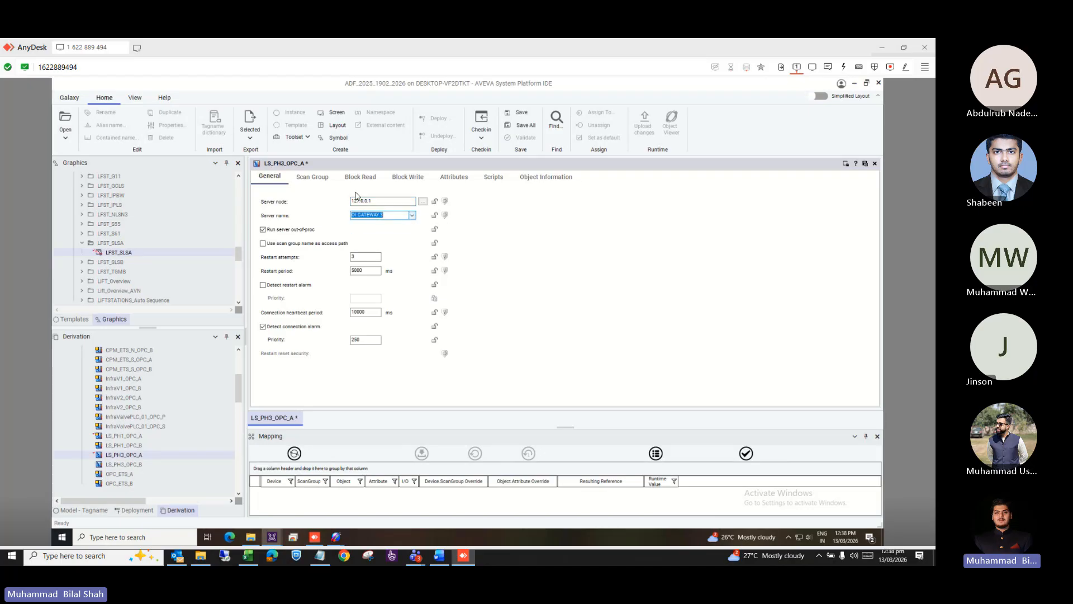
click(312, 176)
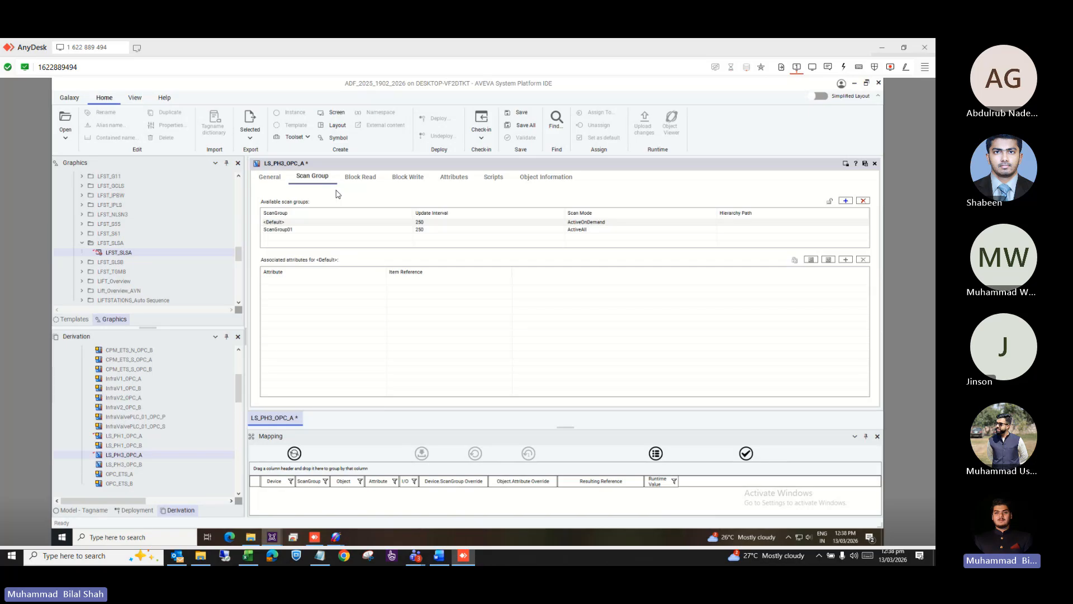
click(265, 181)
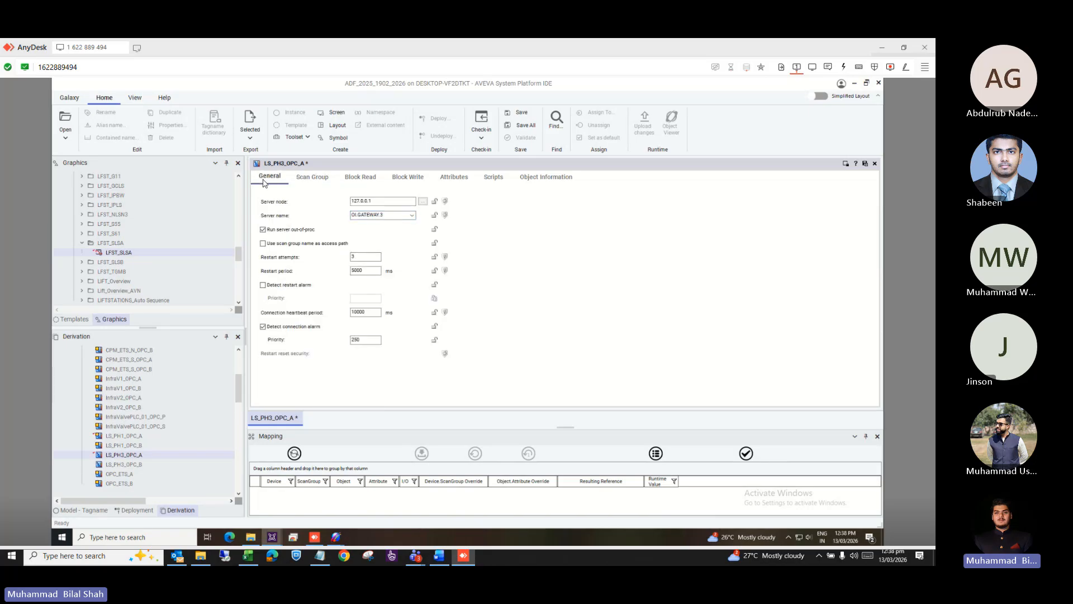
click(313, 178)
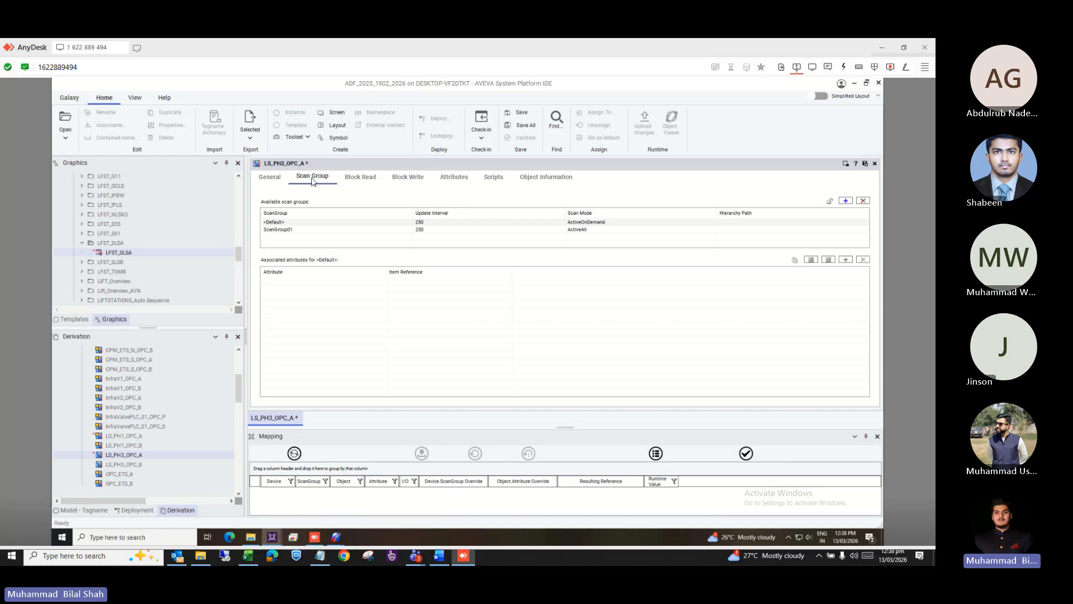
Close LS_PH3_OPC_A without saving and expand $RedundantDIObject in the derivation tree.
click(875, 164)
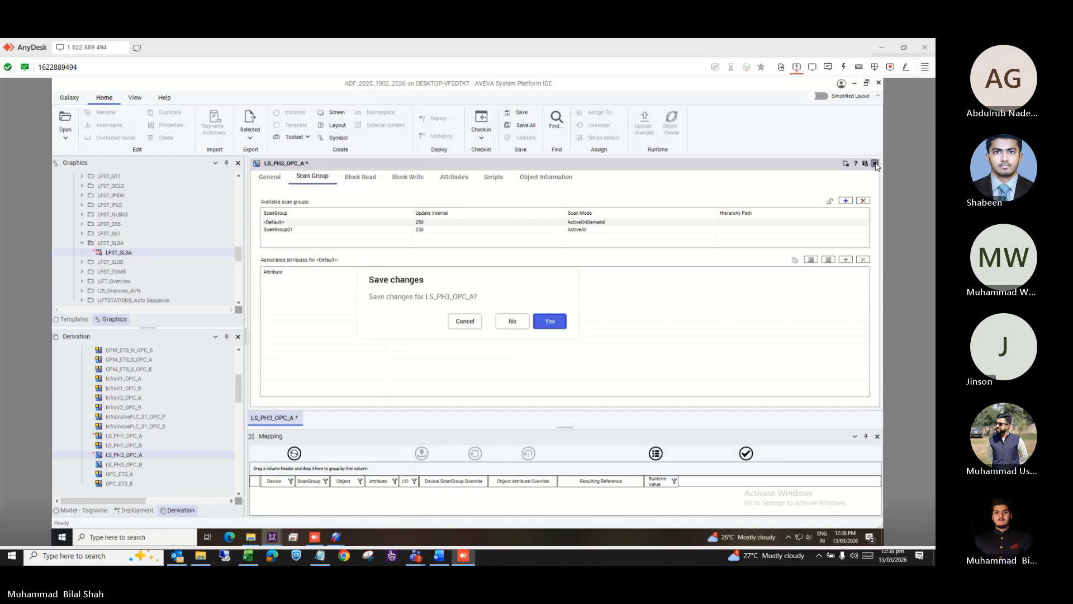
click(512, 322)
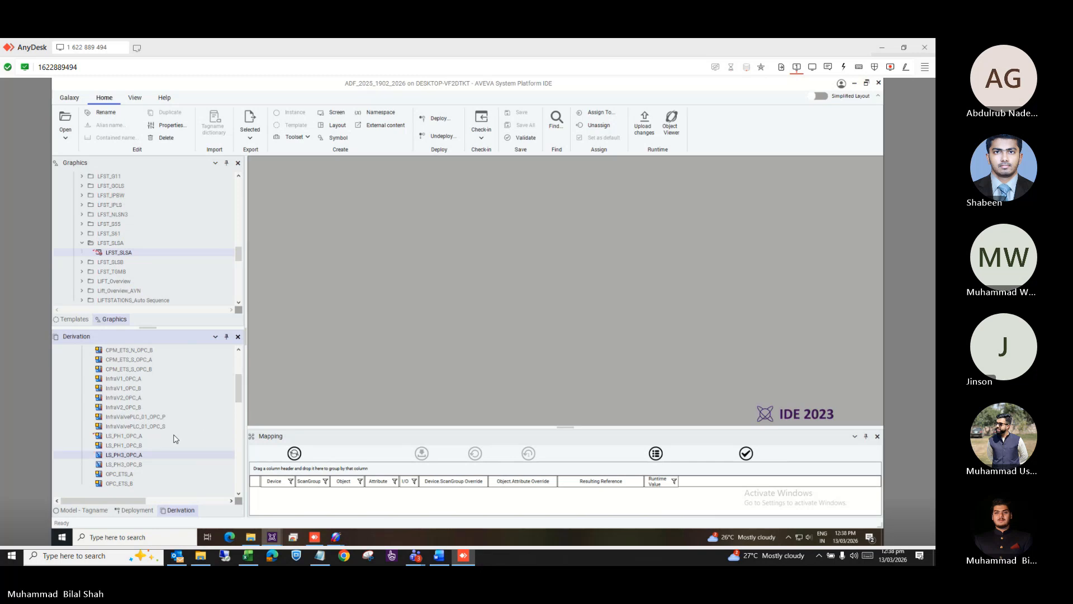
scroll(175, 439, down, 5)
scroll(175, 439, down, 7)
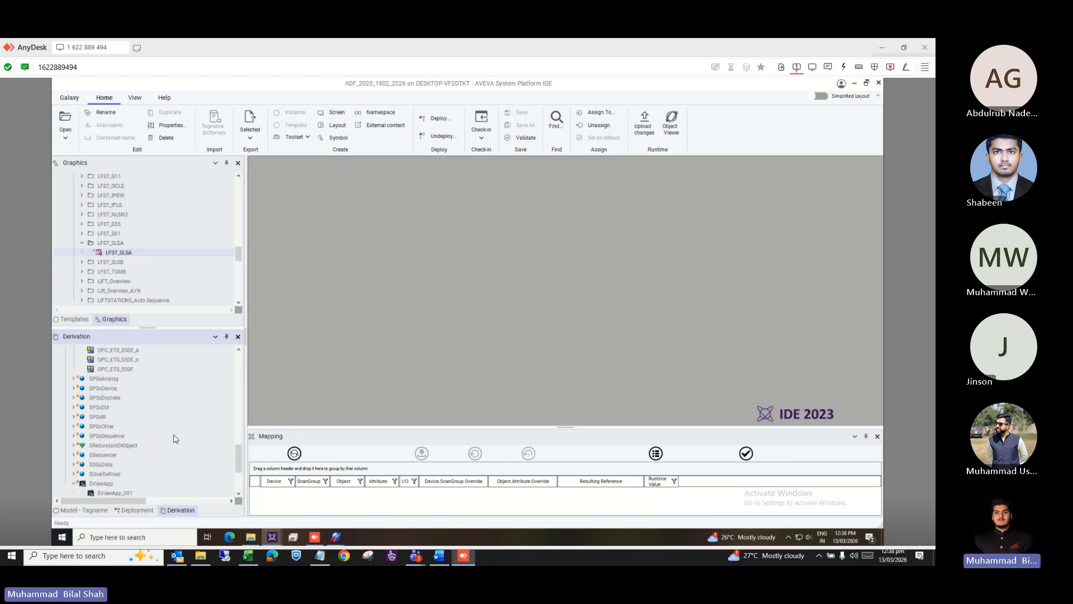
click(73, 445)
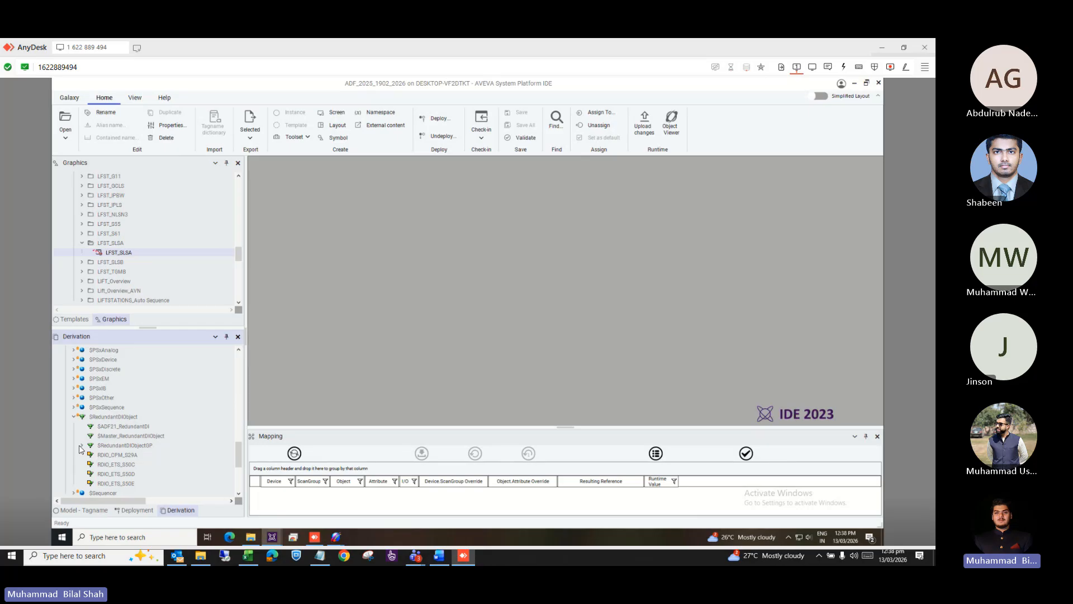
Expand $RedundantDIObjectGP and $aRedundantDIObjectGP, then open RDIO_LS_PH3 for editing.
click(82, 446)
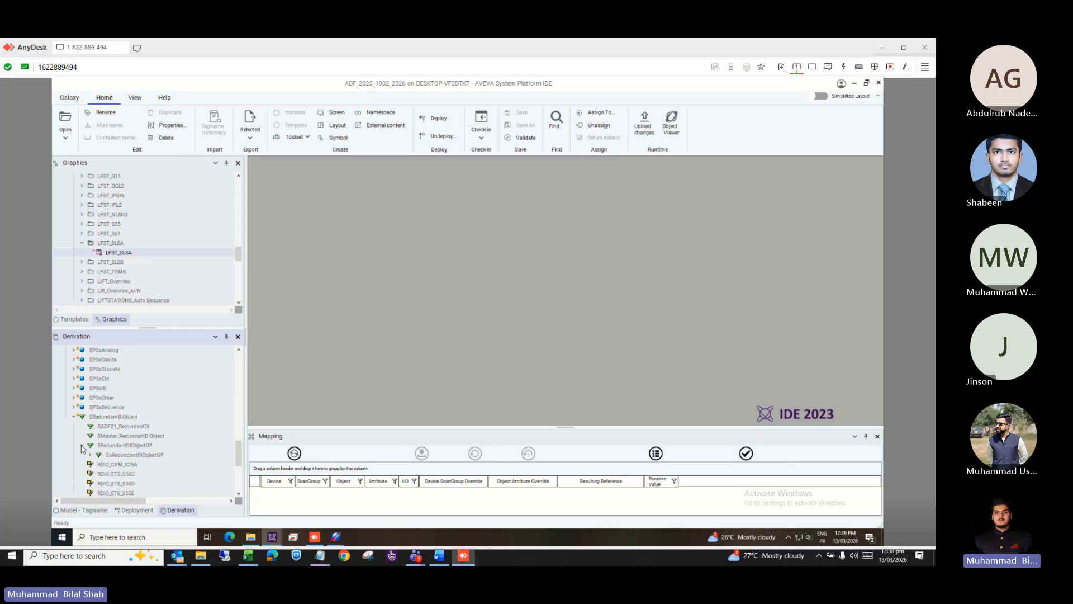
click(90, 455)
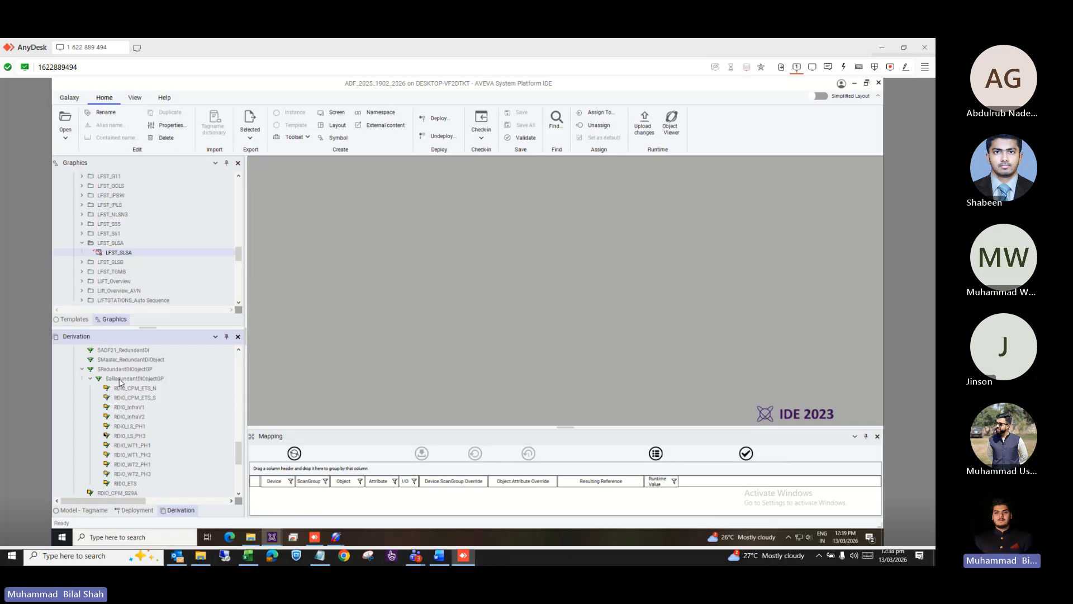
double_click(138, 436)
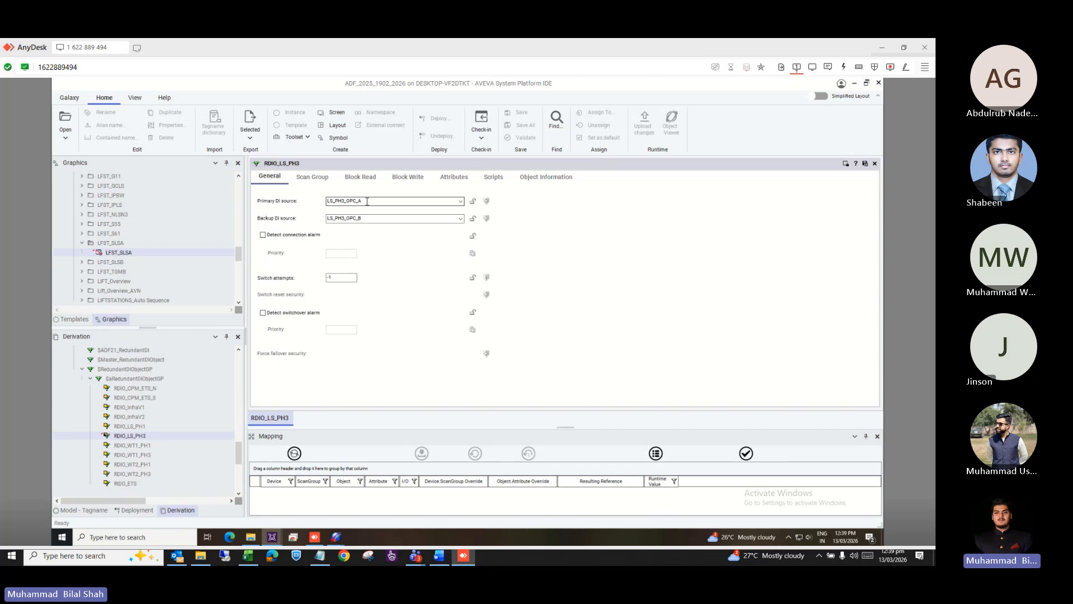
Review RDIO_LS_PH3's scan groups and its DI sources LS_PH3_OPC_A (primary) and LS_PH3_OPC_B (backup).
click(159, 407)
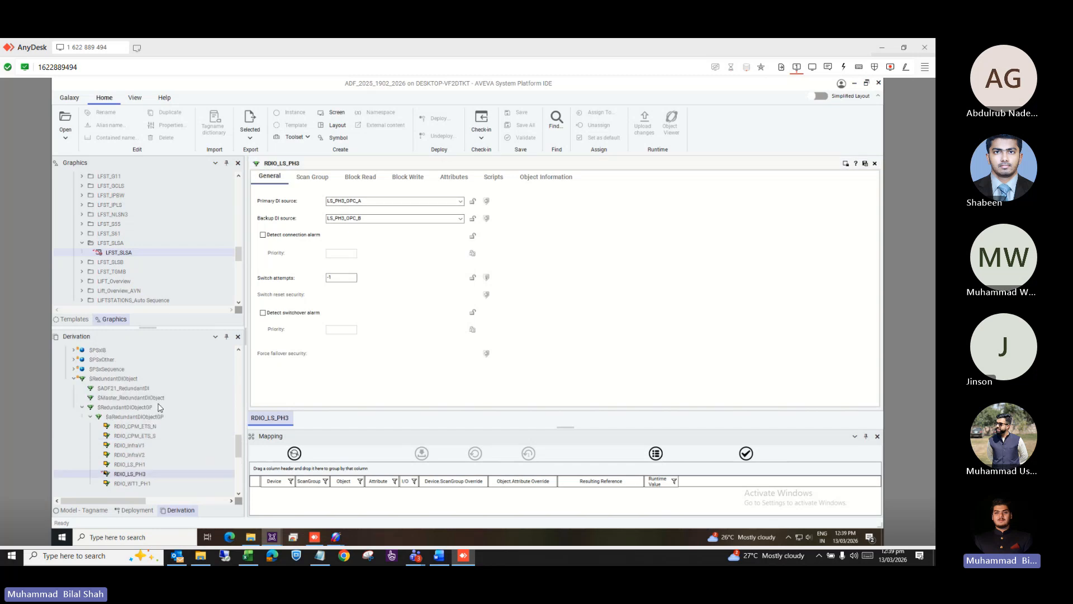
scroll(159, 407, up, 10)
scroll(158, 407, up, 3)
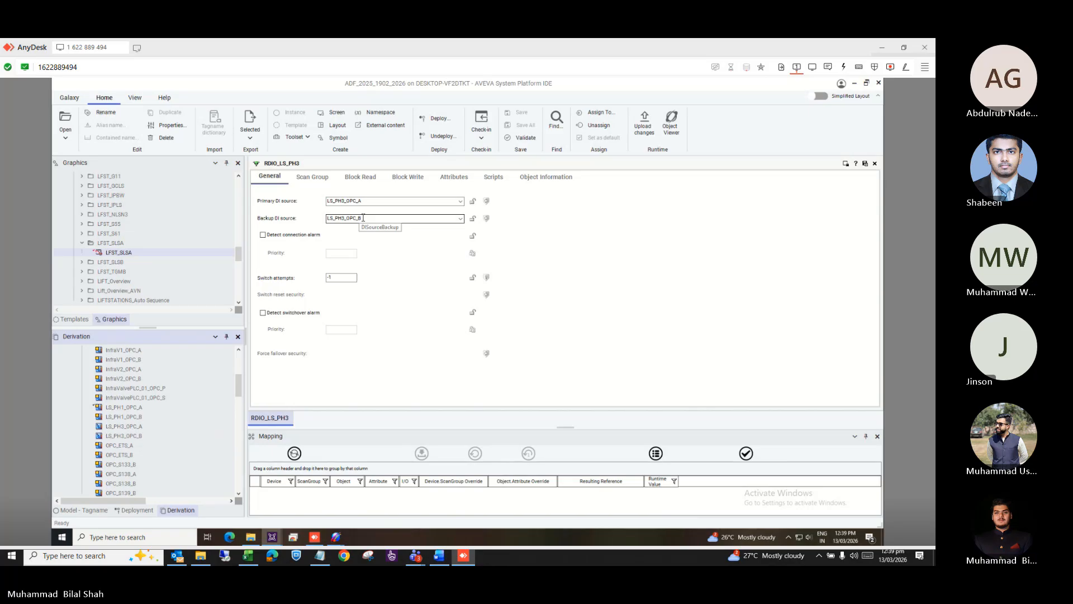
click(317, 177)
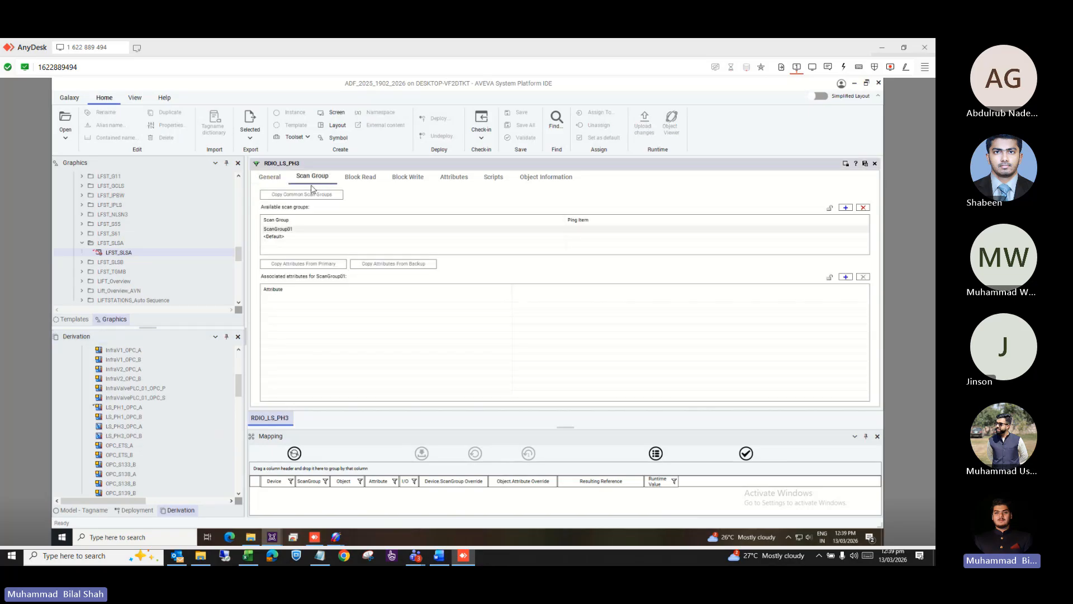
click(275, 184)
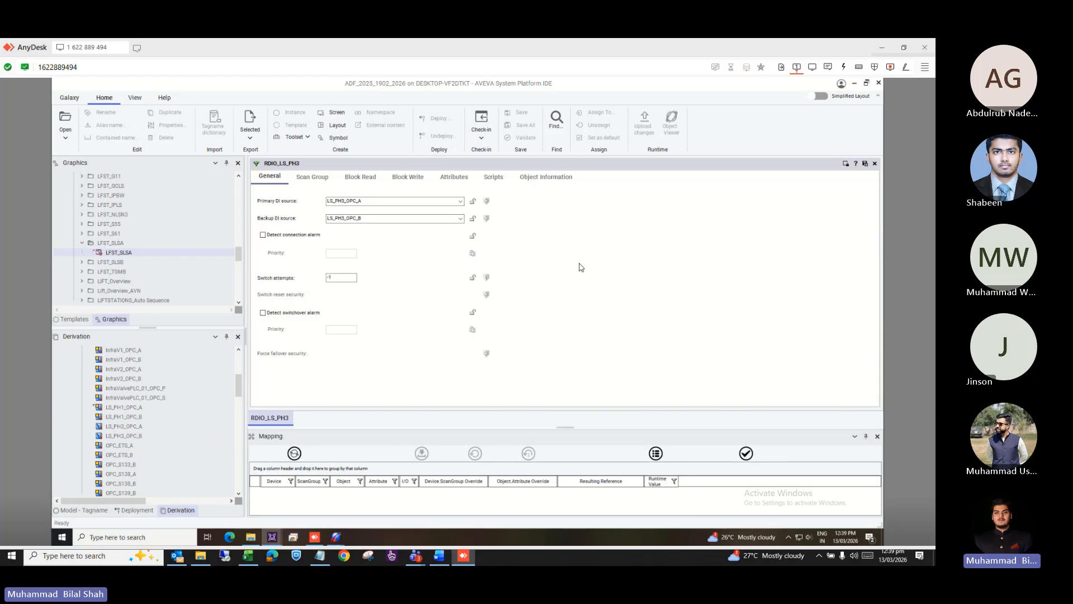
click(242, 385)
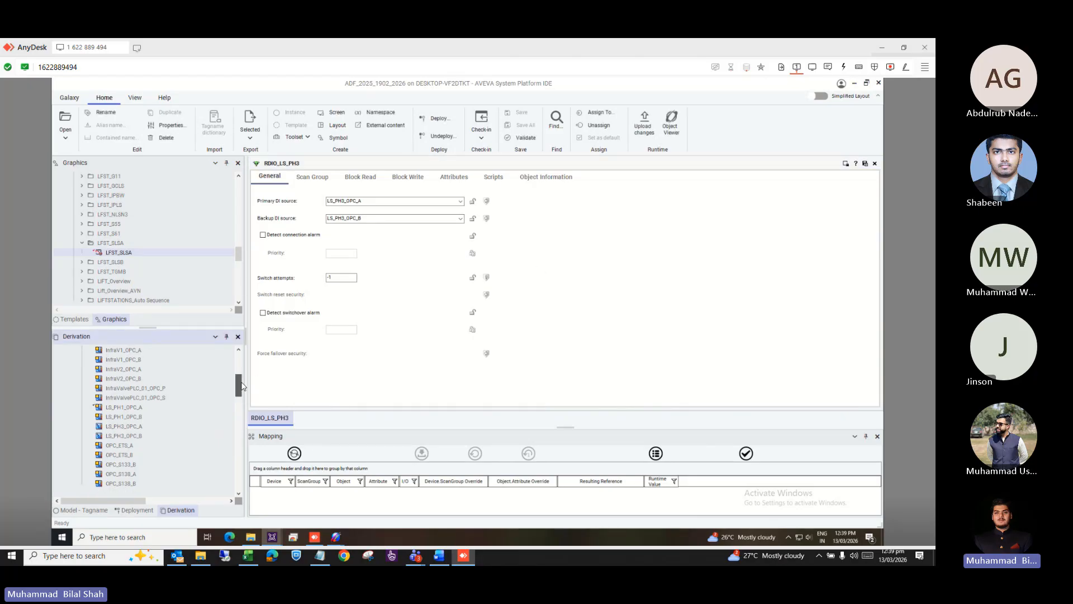
drag(241, 386, 239, 432)
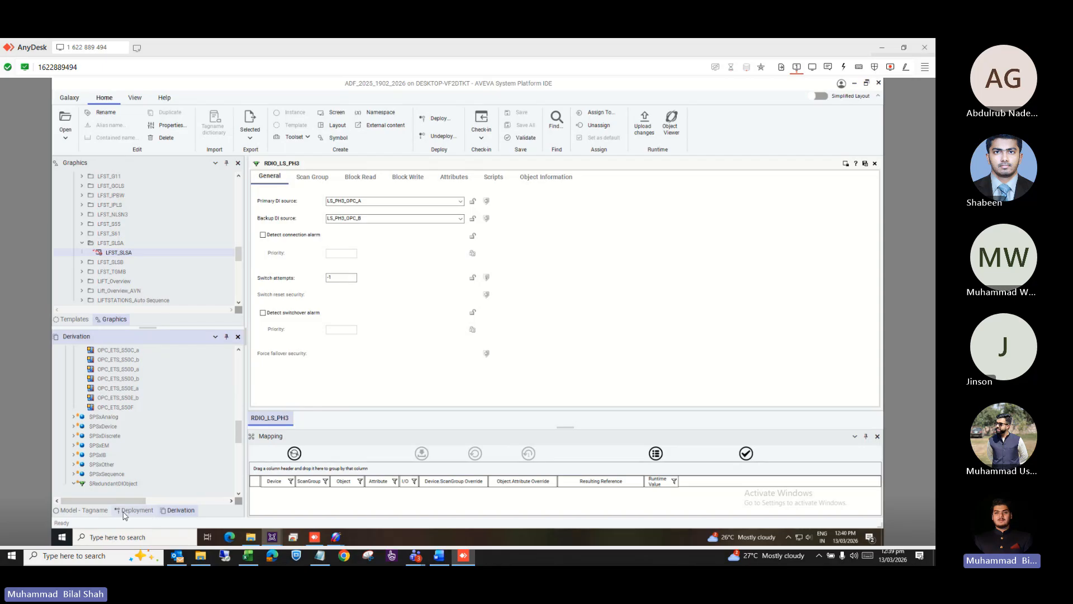
Open pump LFST_S55_SP01 from S55_Pumps in the Model - Tagname view and list its attributes.
click(88, 510)
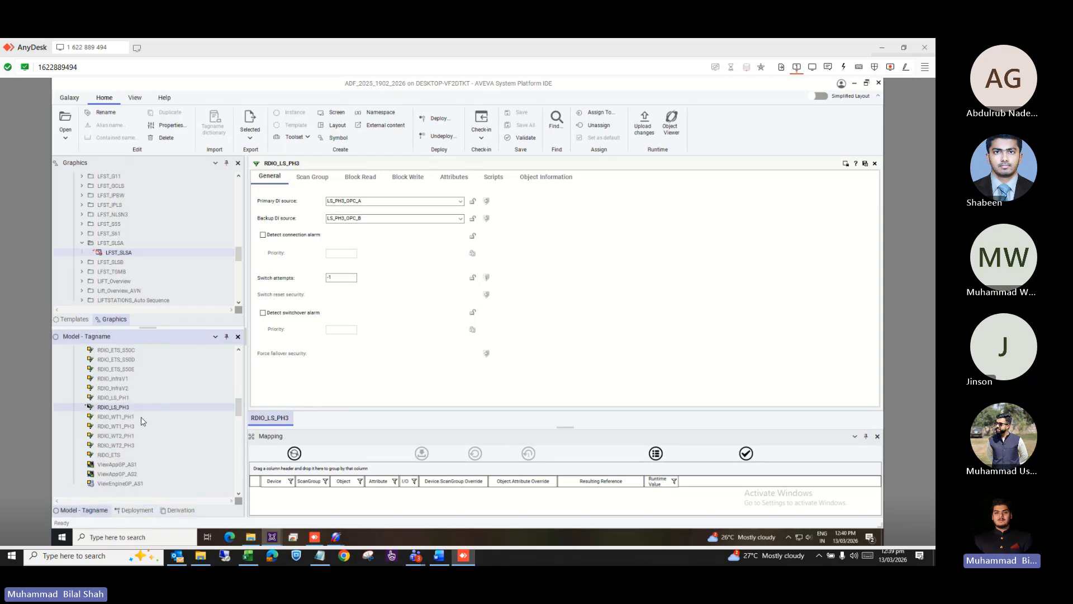
scroll(141, 420, down, 10)
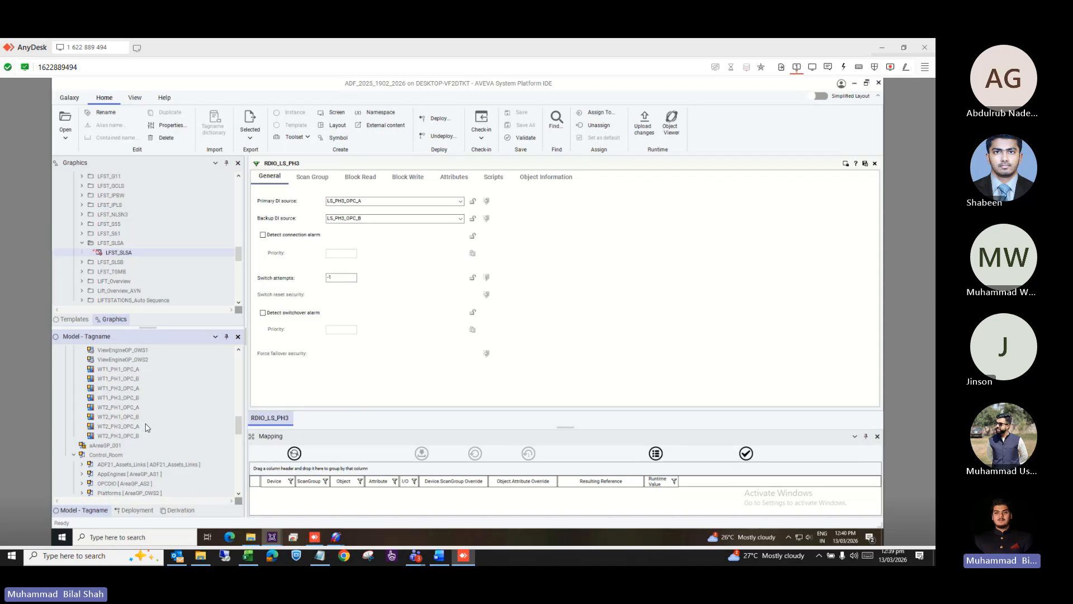
scroll(147, 427, down, 15)
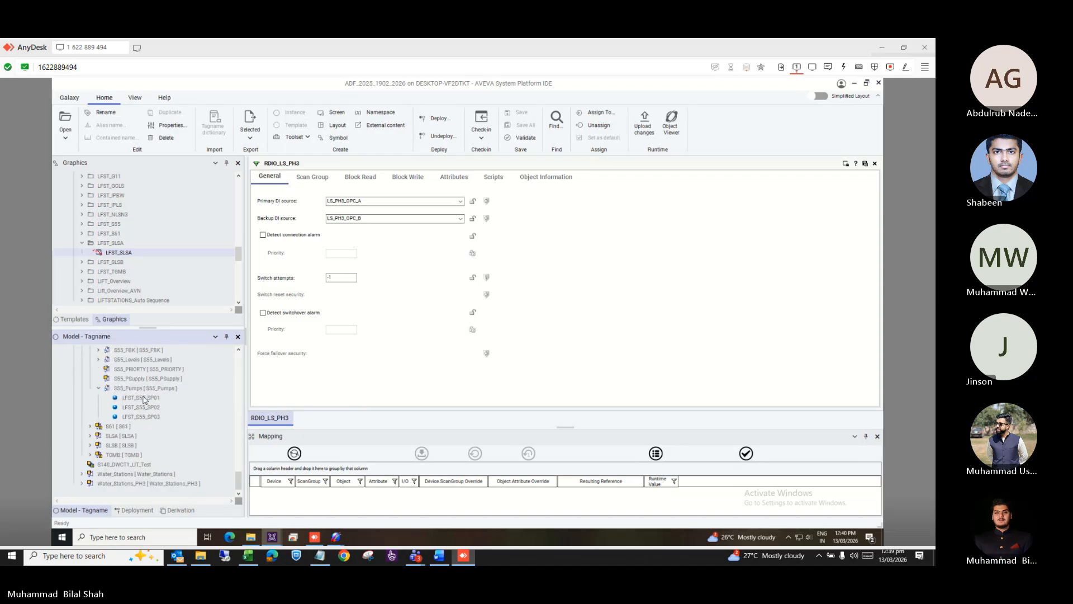
click(145, 398)
double_click(144, 398)
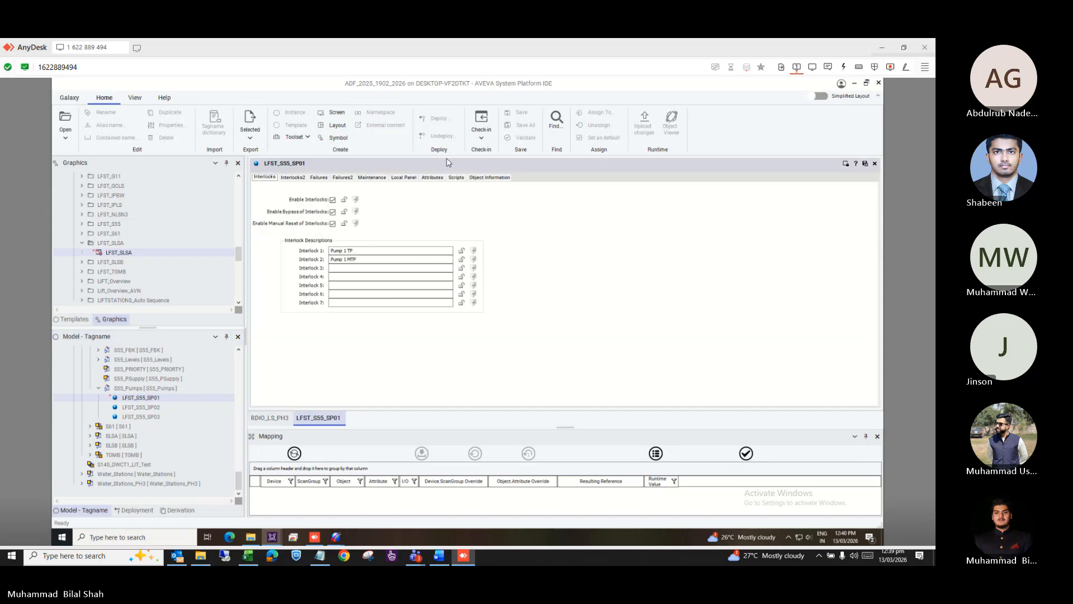
click(427, 178)
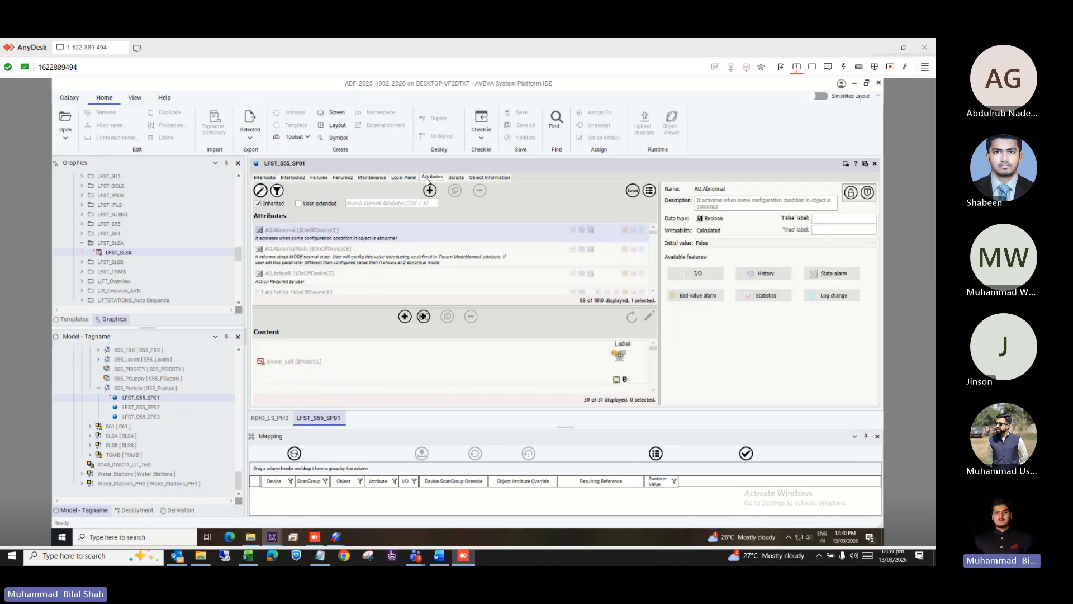
Filter LFST_S55_SP01's attributes to show only I/O Read and I/O Read/Write entries.
click(277, 190)
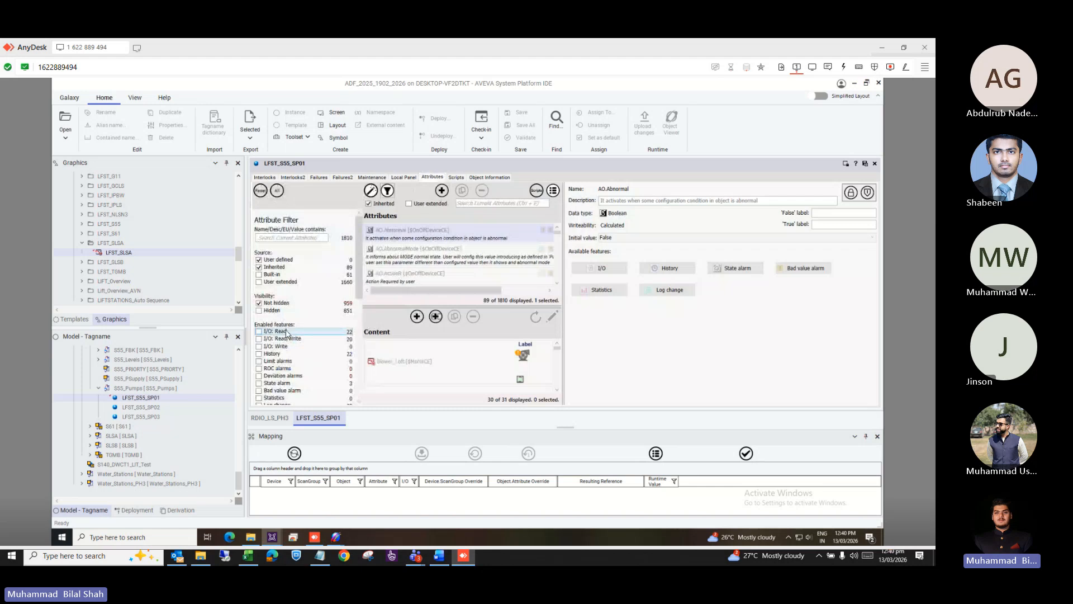
click(281, 332)
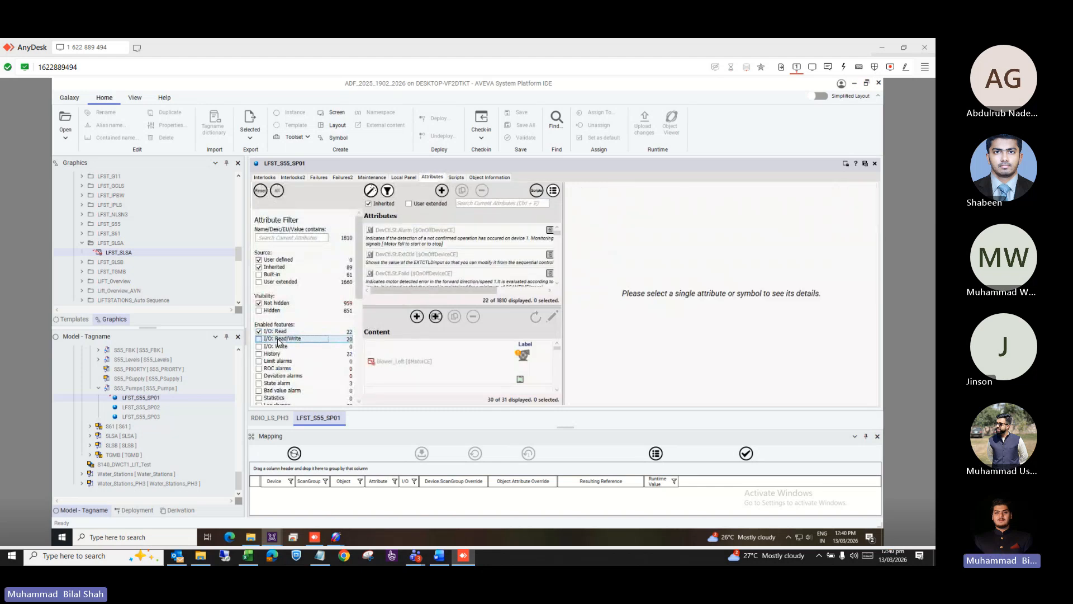
click(279, 339)
click(277, 347)
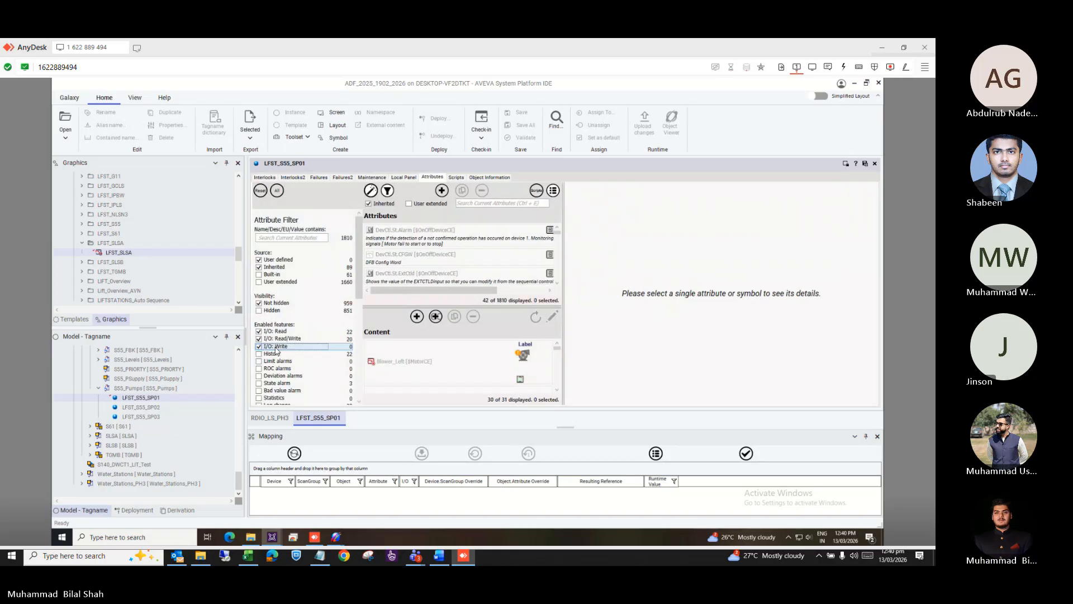
click(276, 347)
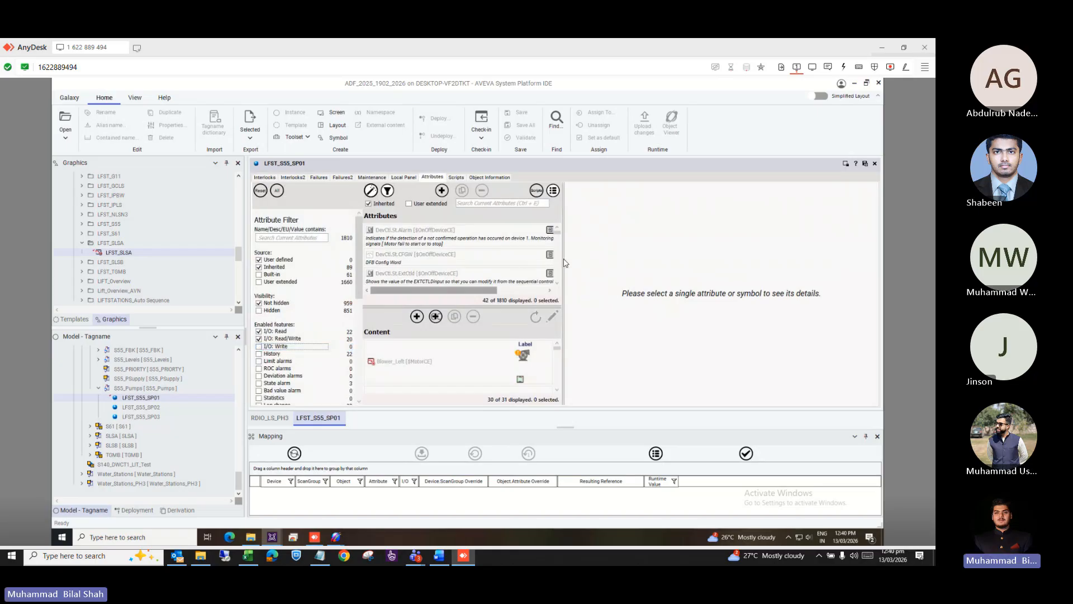
Select DevCtl.St.CFGW and highlight its full Read/Write I/O reference through RDIO_LS_PH3.ScanGroup01.
drag(563, 259, 665, 250)
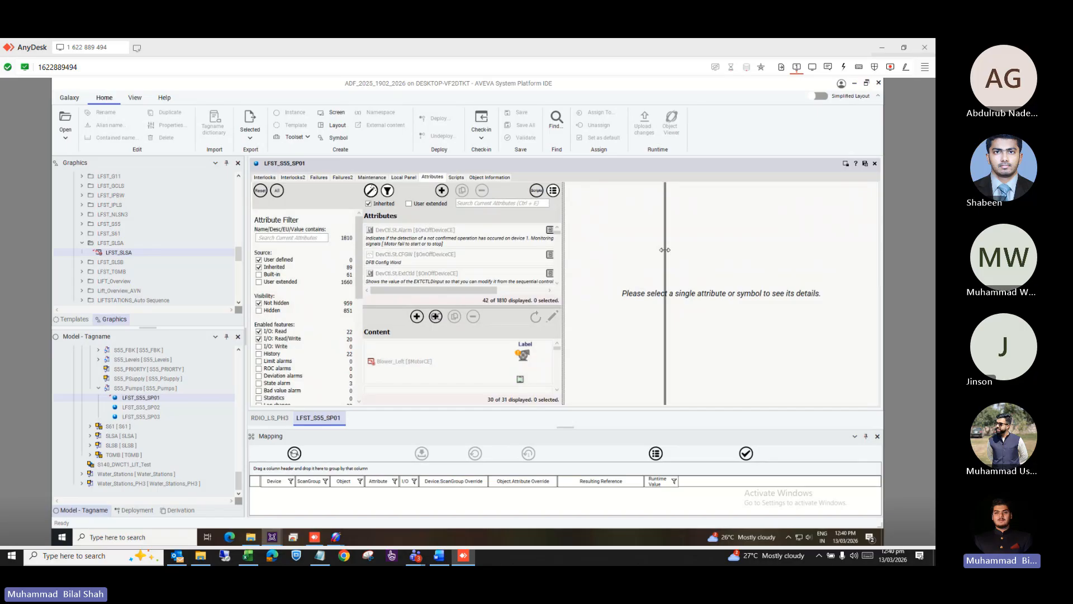
drag(665, 250, 665, 250)
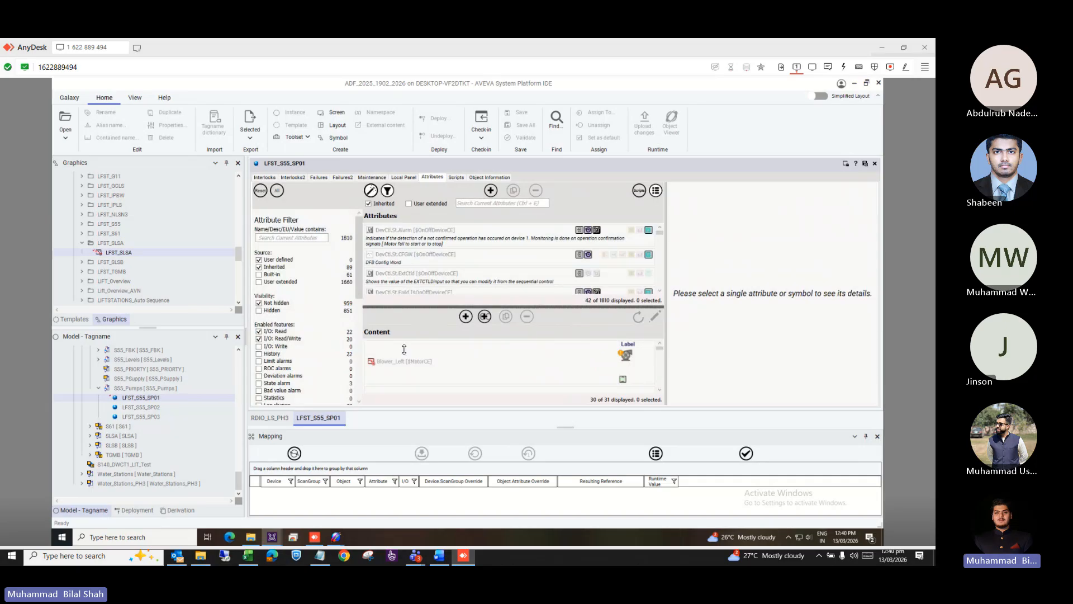
drag(404, 306, 404, 316)
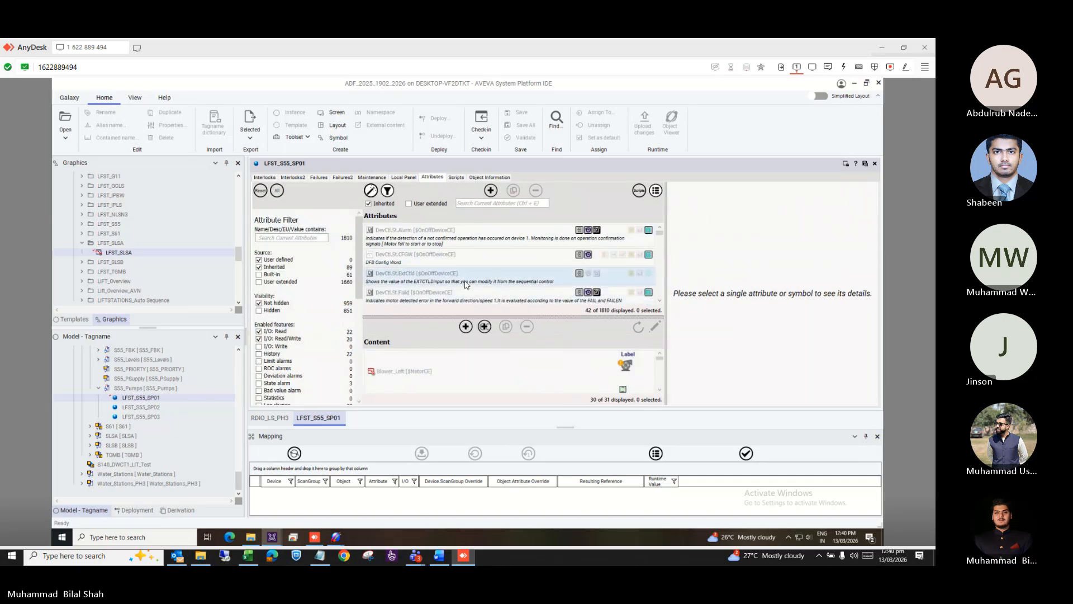
scroll(465, 285, down, 5)
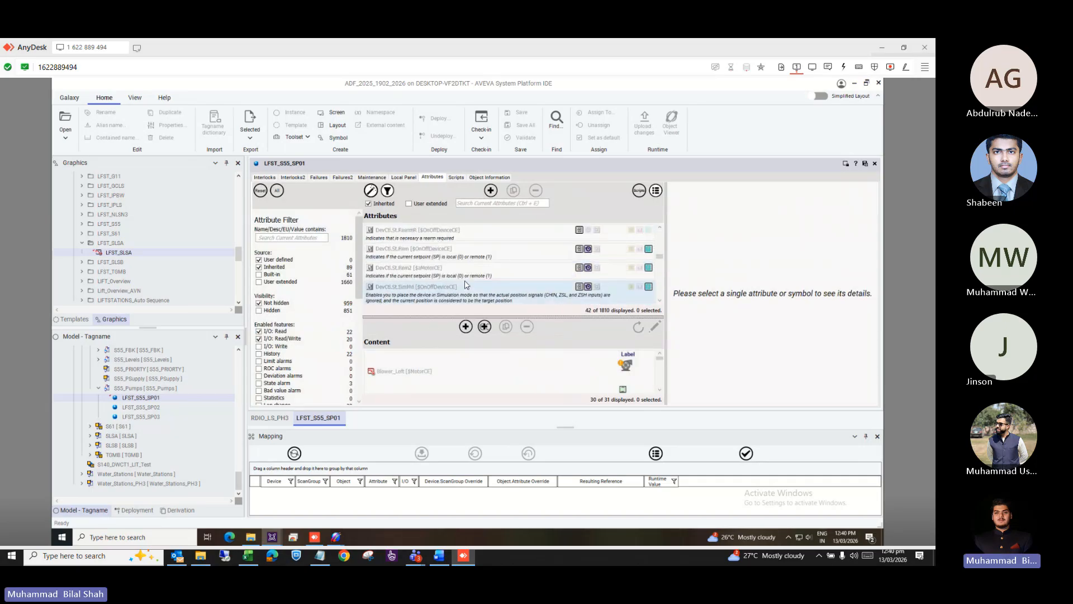
scroll(465, 285, up, 5)
click(426, 259)
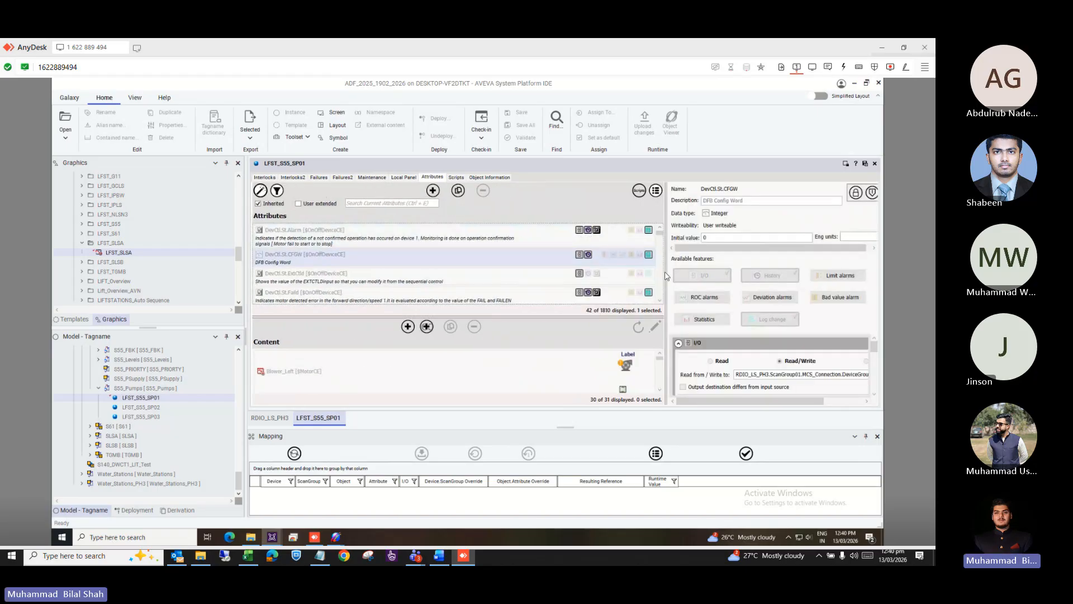
drag(666, 261, 485, 252)
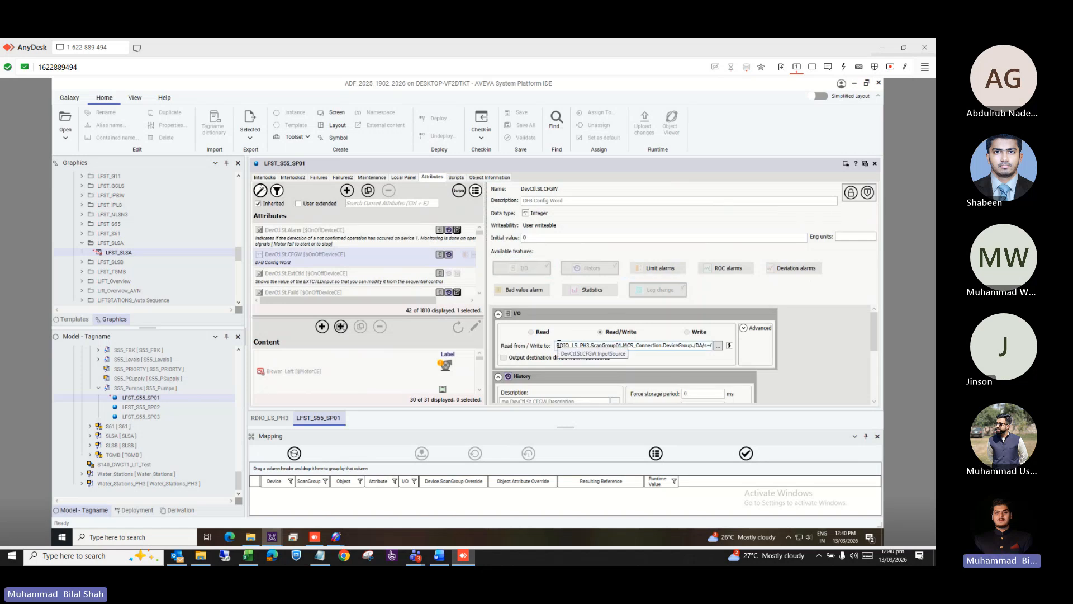
drag(558, 345, 817, 366)
key(ctrl+c)
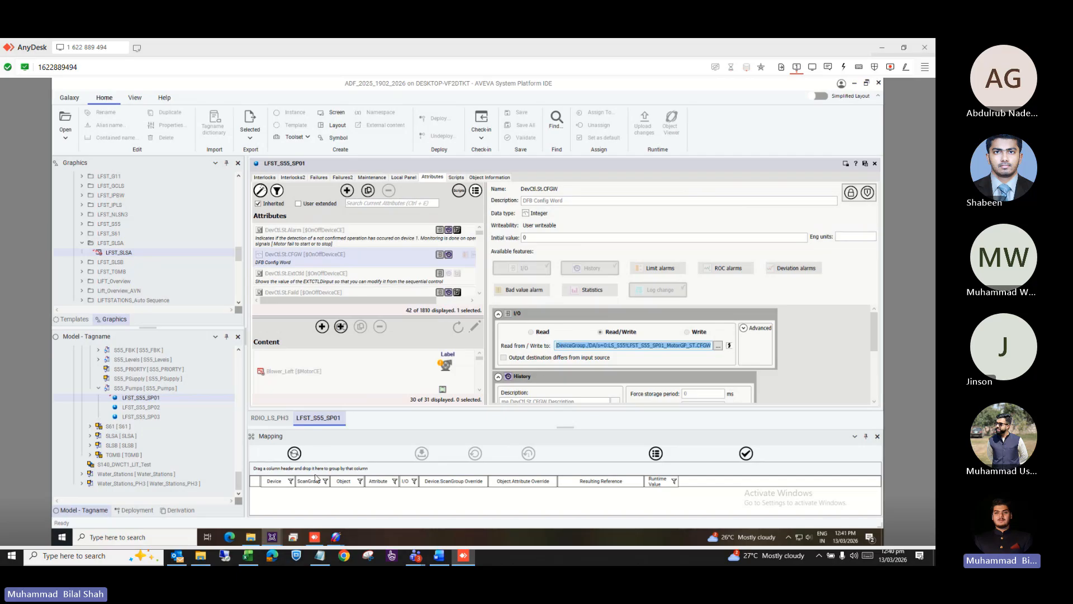
Launch Notepad and paste the copied CFGW I/O reference into a new note.
key(super)
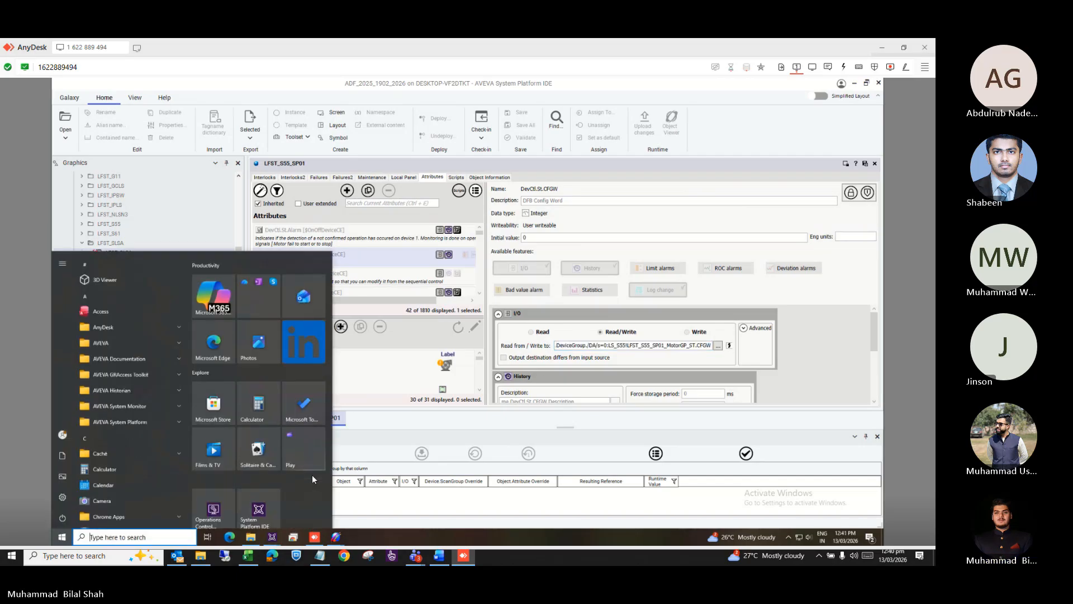
text(n)
key(Return)
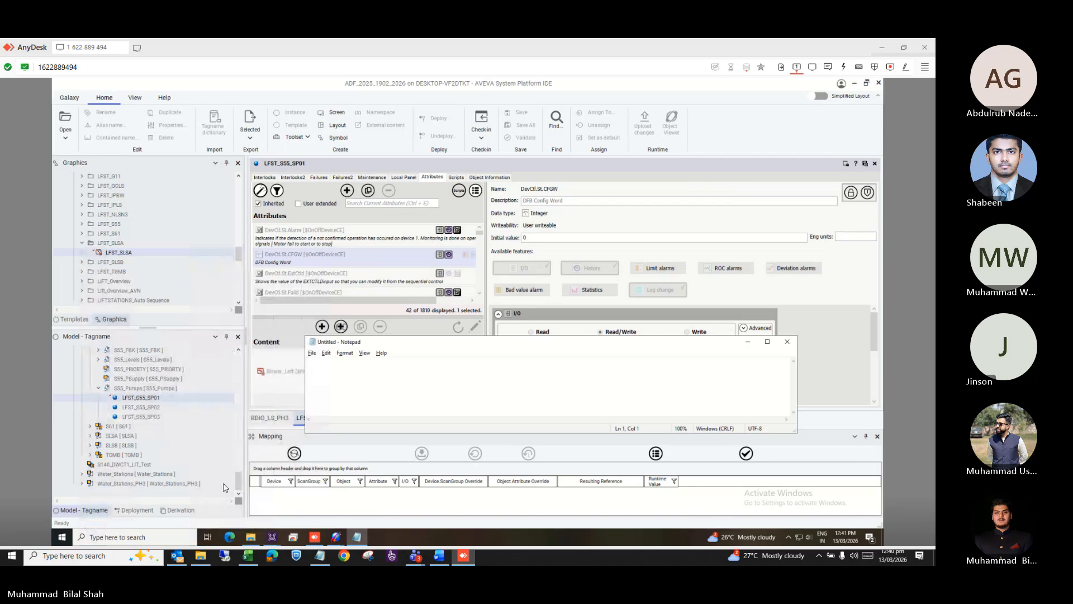
key(ctrl+v)
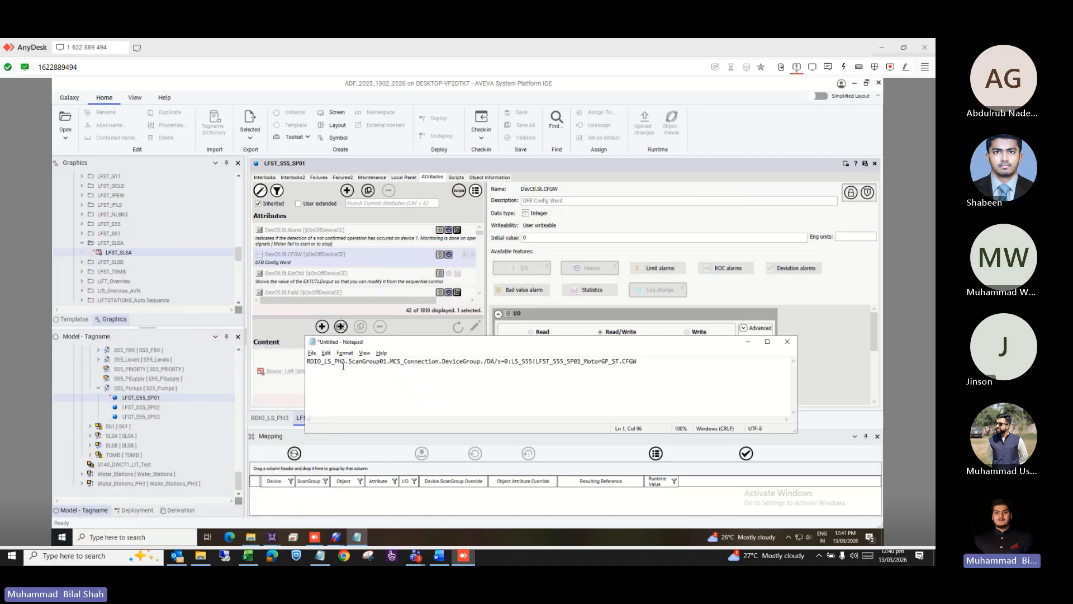
drag(344, 362, 304, 360)
Show RDIO_LS_PH3's scan groups beside the note and highlight MCS_Connection.DeviceGroup in the reference.
click(269, 419)
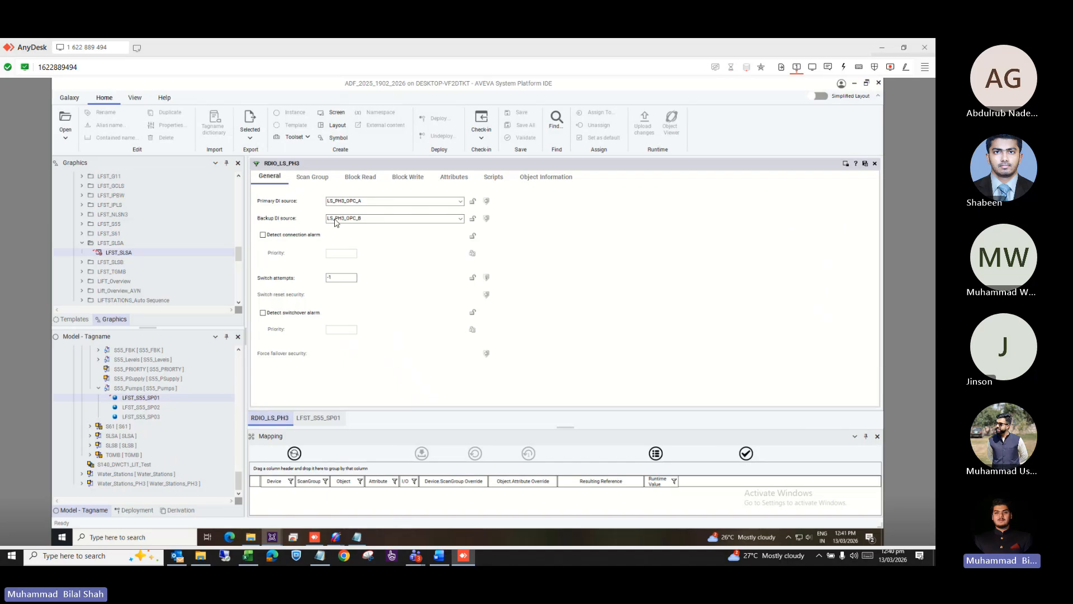
key(alt+Tab)
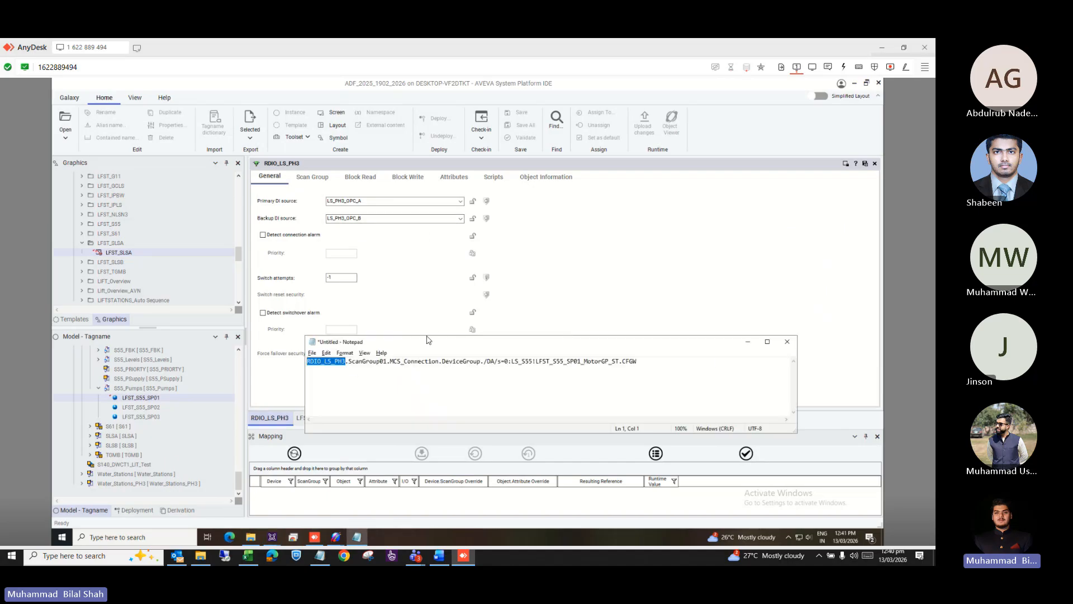
drag(434, 343, 622, 233)
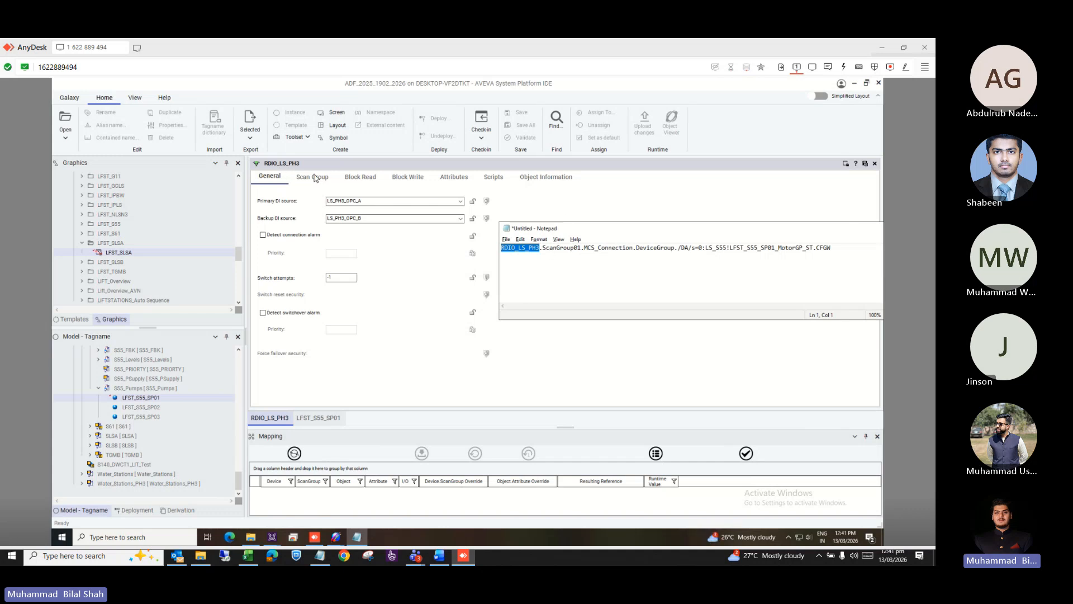
click(317, 178)
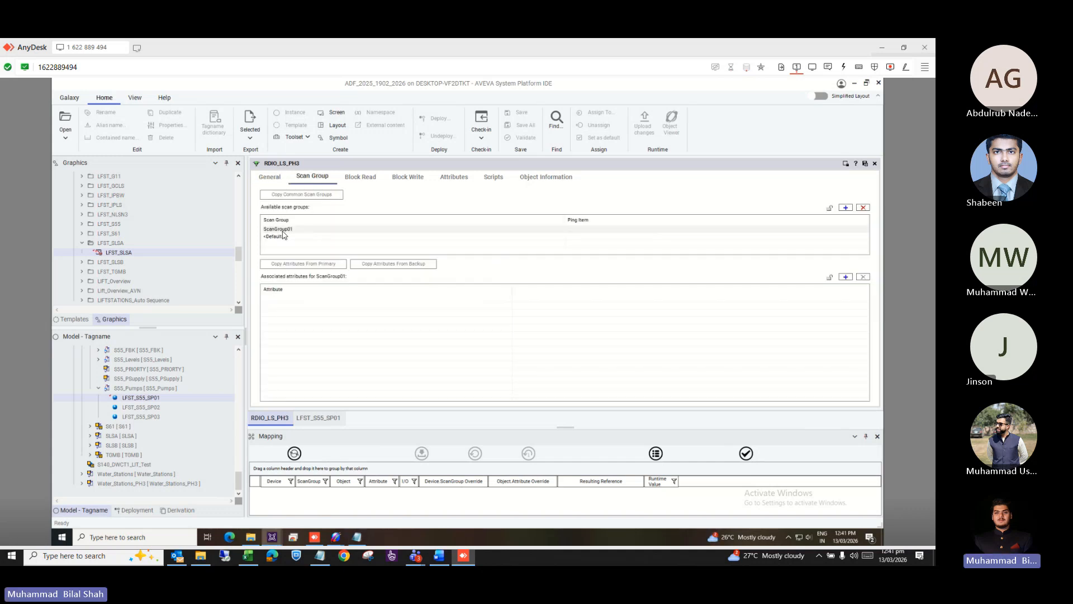
key(alt+Tab)
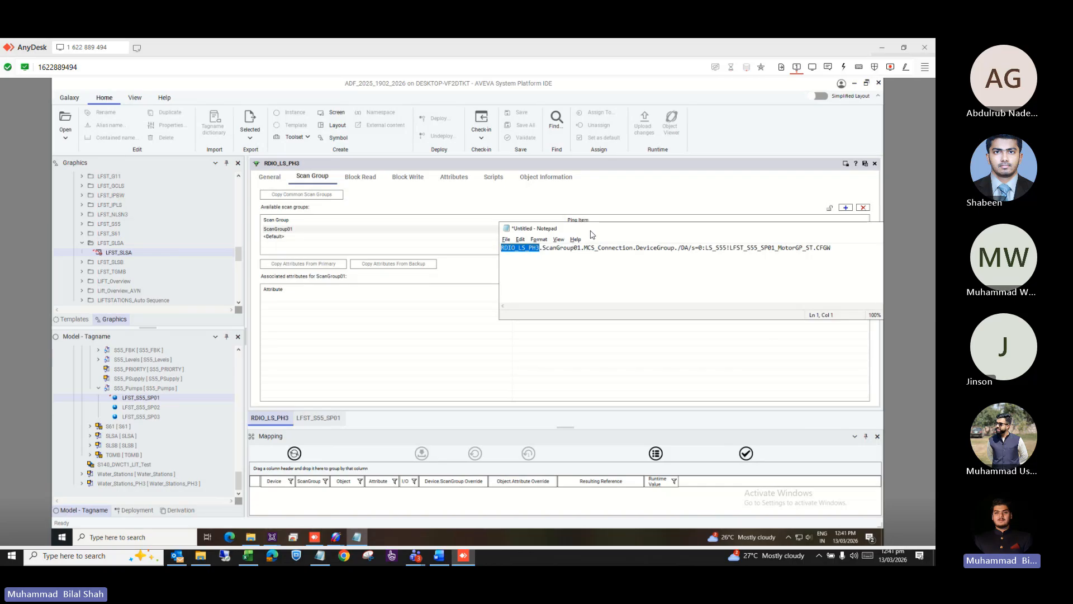
drag(581, 225, 535, 228)
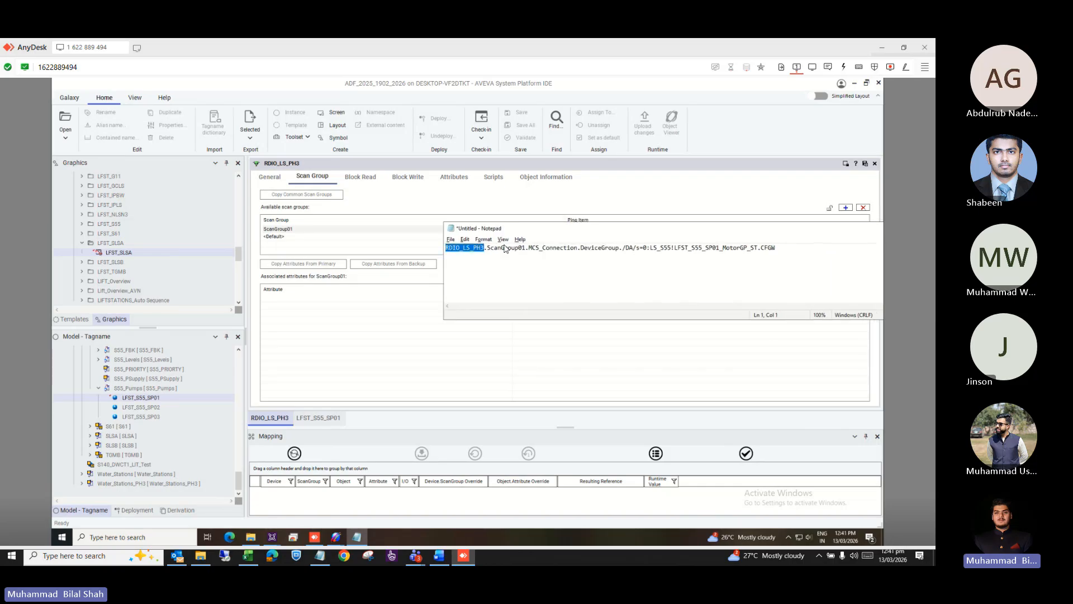
click(526, 246)
drag(532, 248, 618, 248)
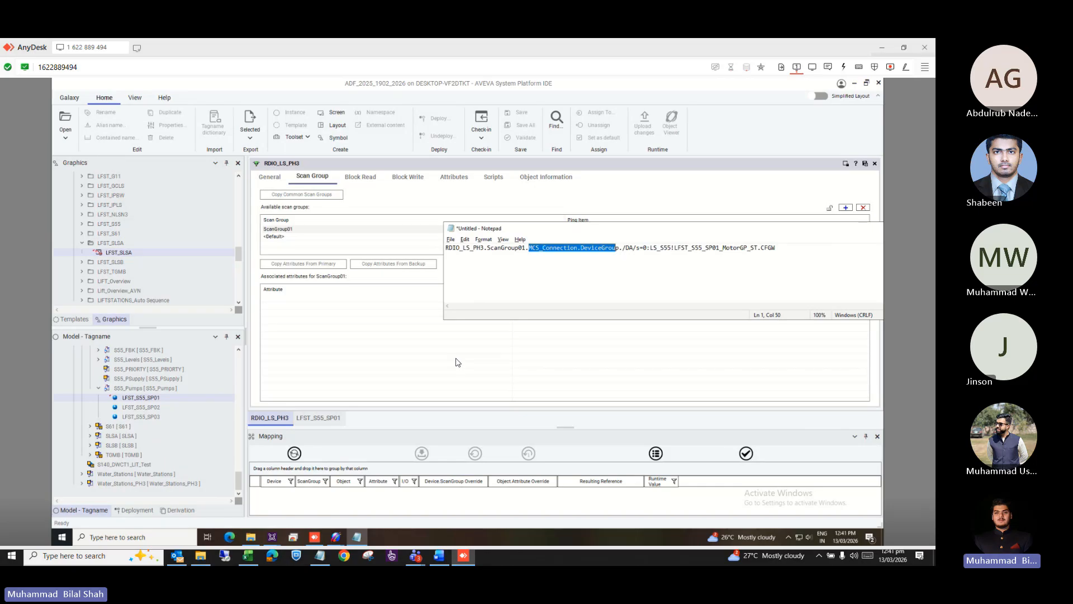
mouse_move(336, 536)
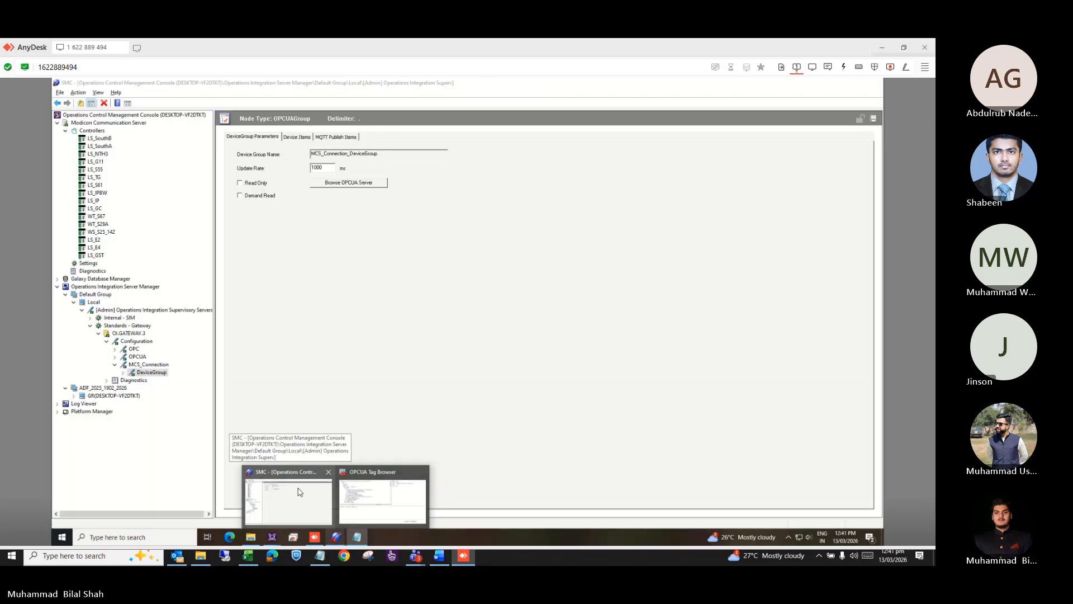
Show the OI Gateway MCS_Connection DeviceGroup in SMC and select the /DA/ item path in the note.
click(299, 492)
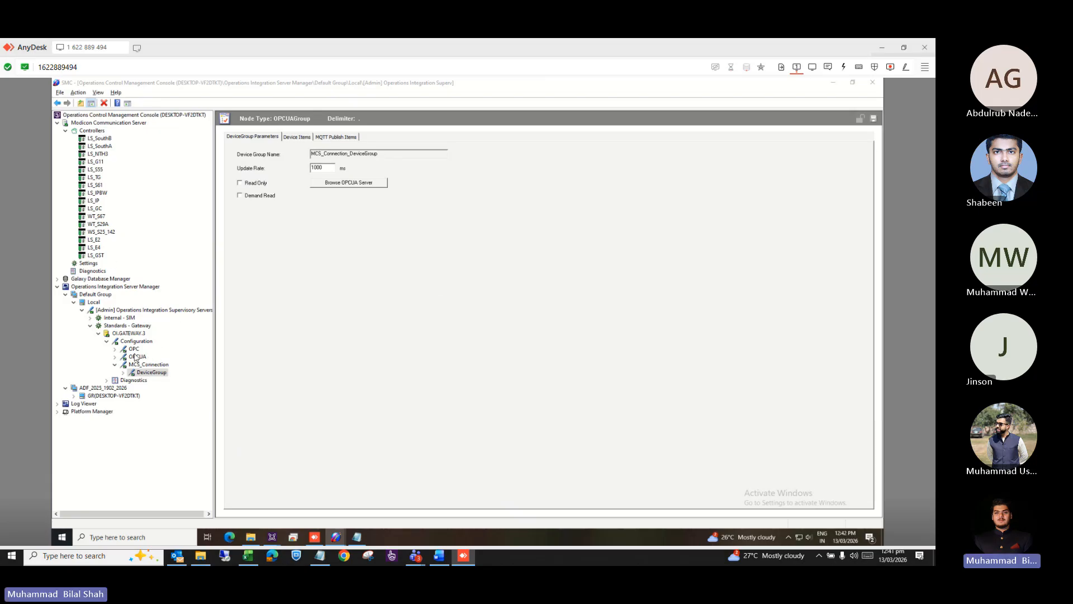
key(alt+Tab)
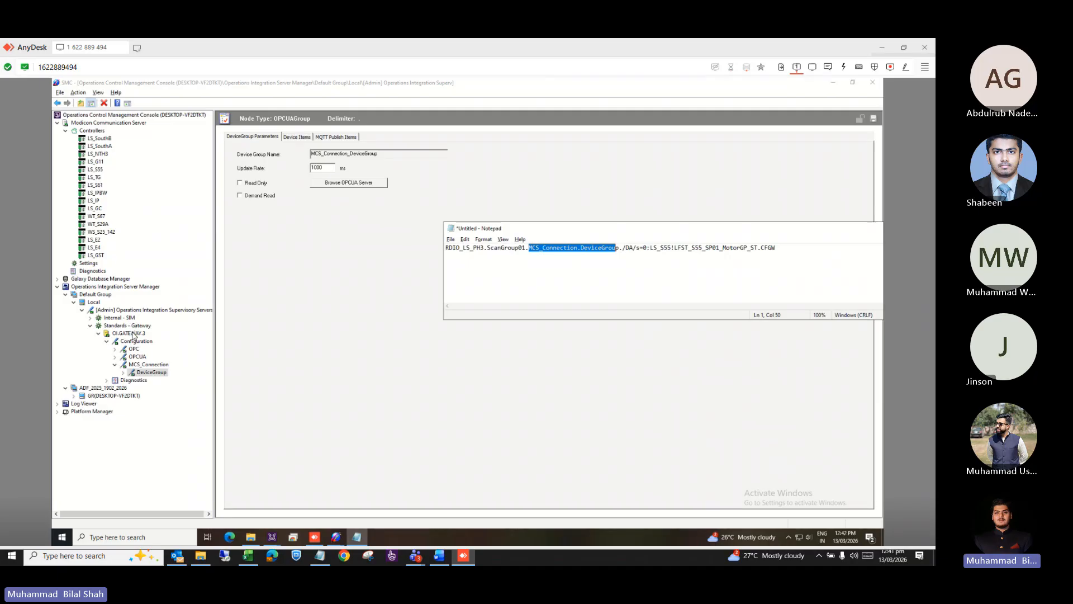
click(137, 370)
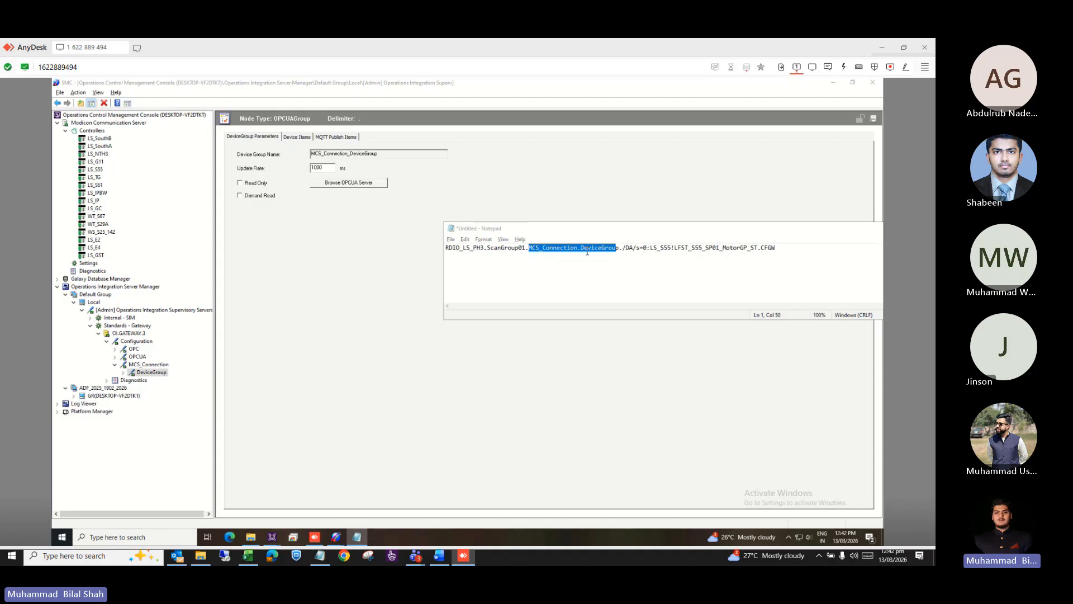
click(623, 247)
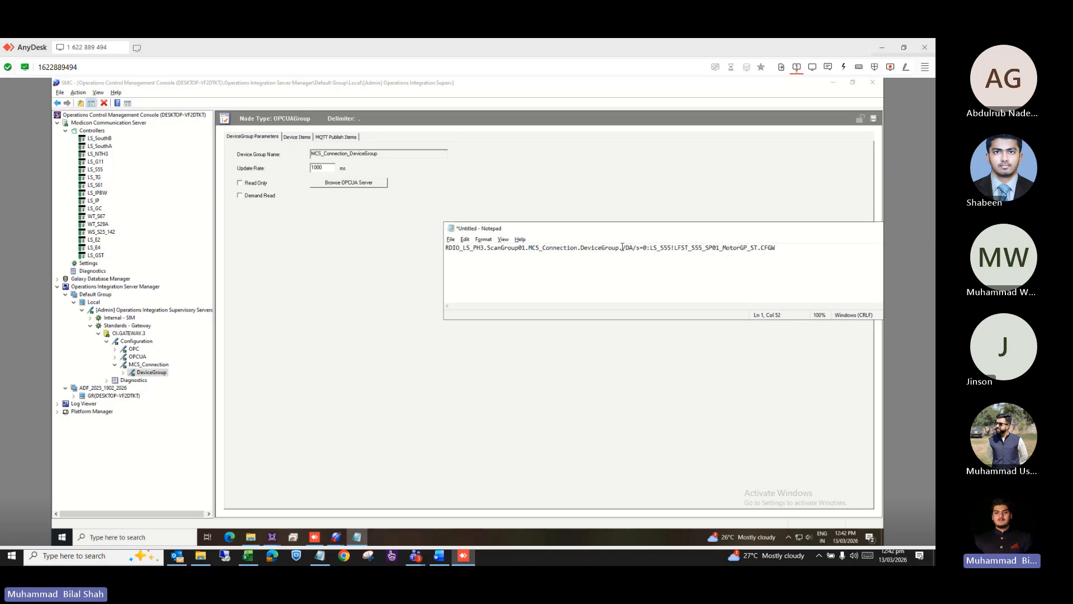
drag(622, 248, 778, 247)
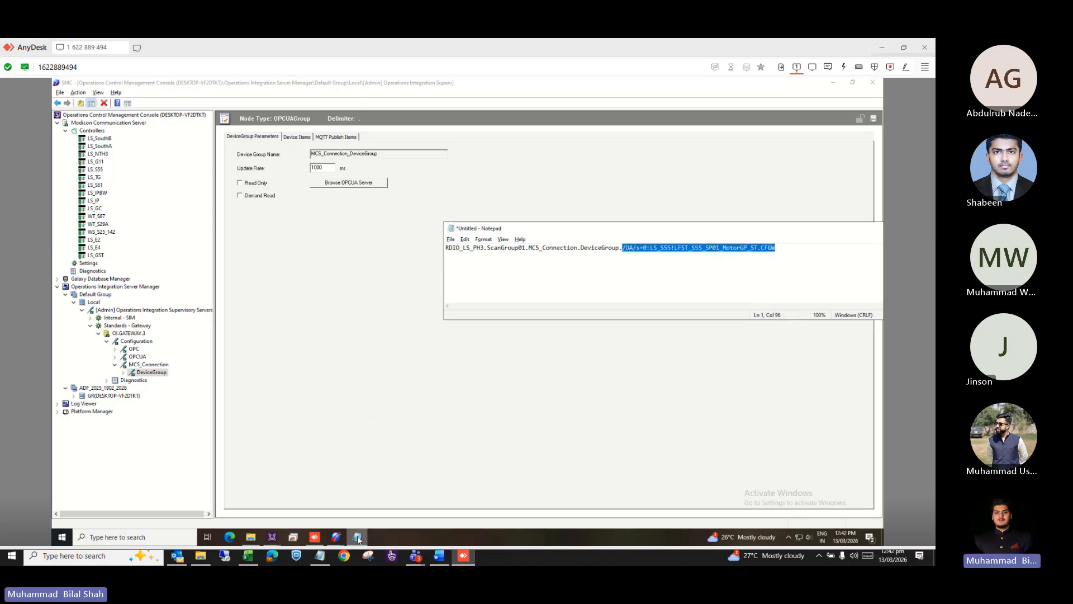
click(387, 542)
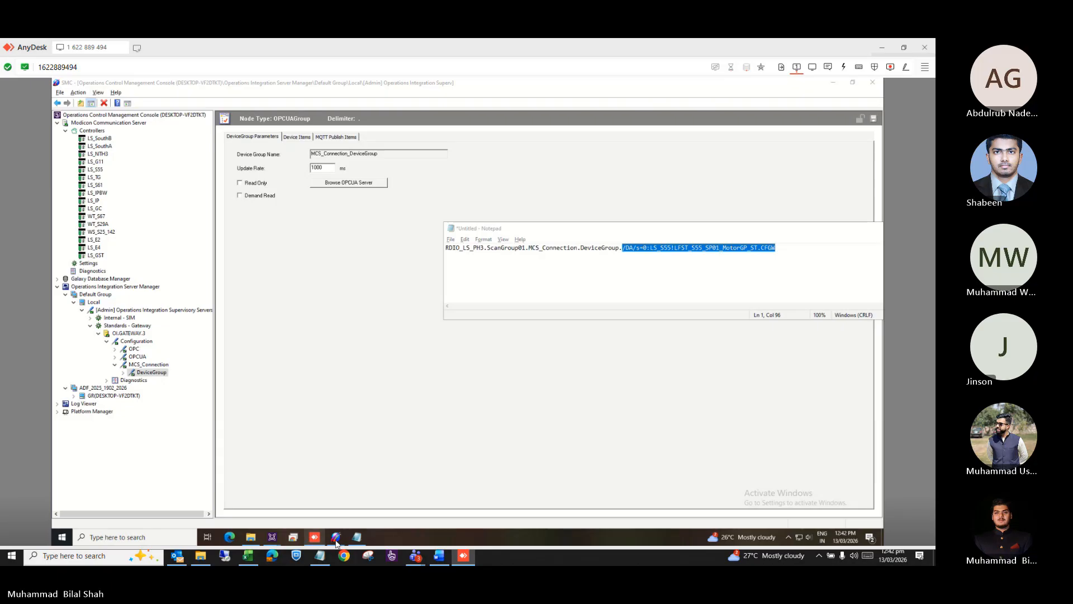
mouse_move(335, 536)
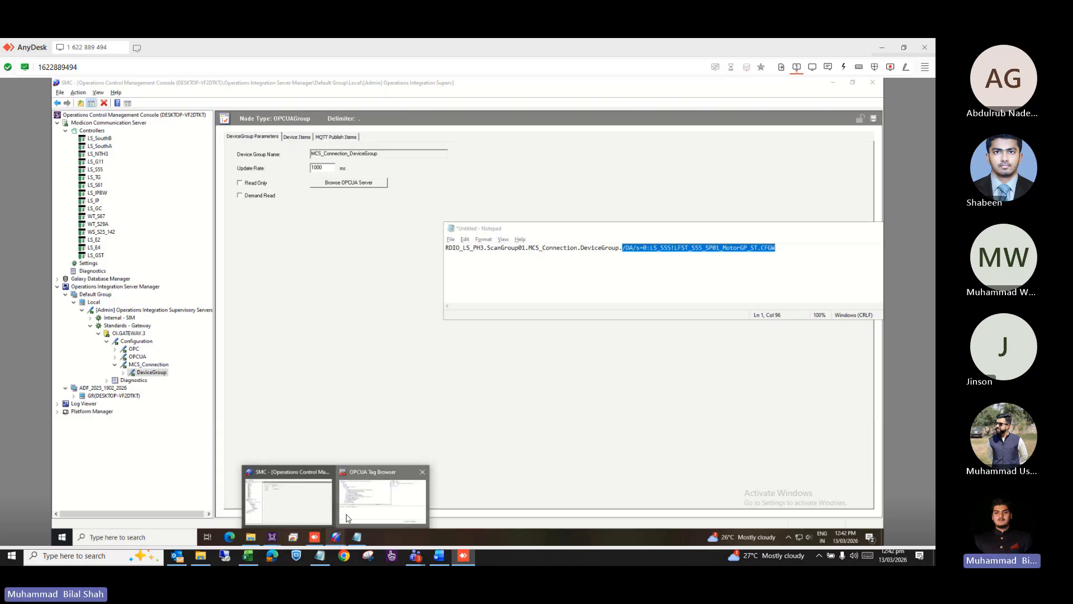
click(346, 517)
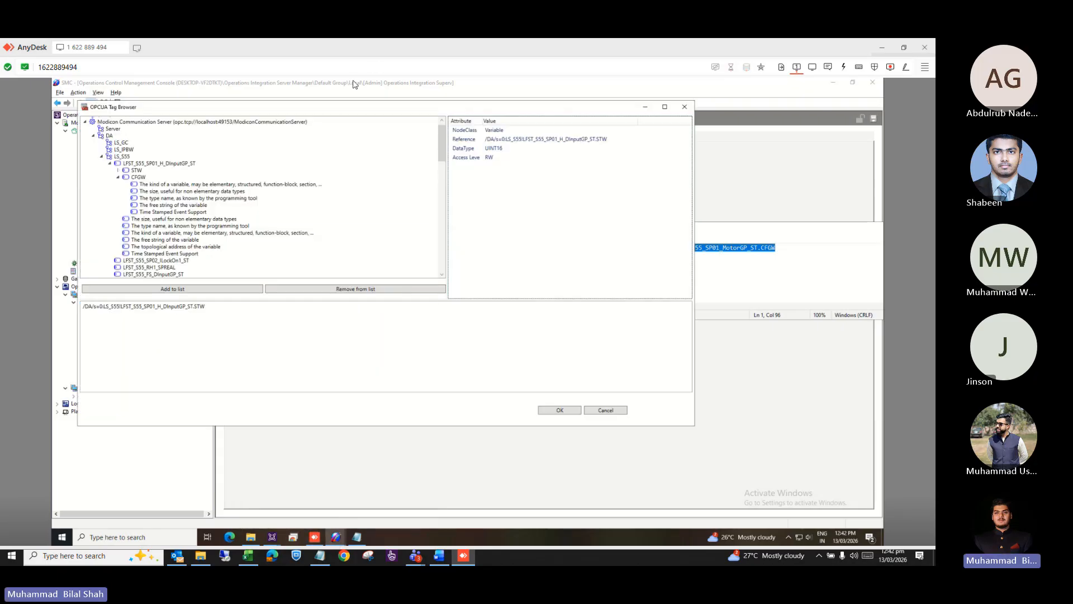
drag(325, 112, 325, 231)
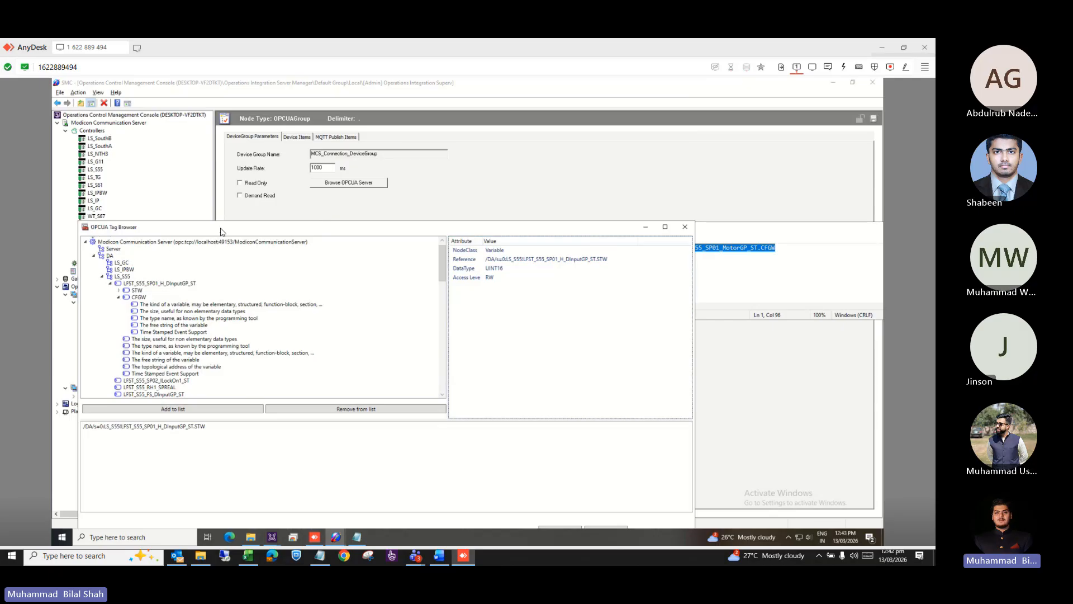
drag(222, 230, 380, 291)
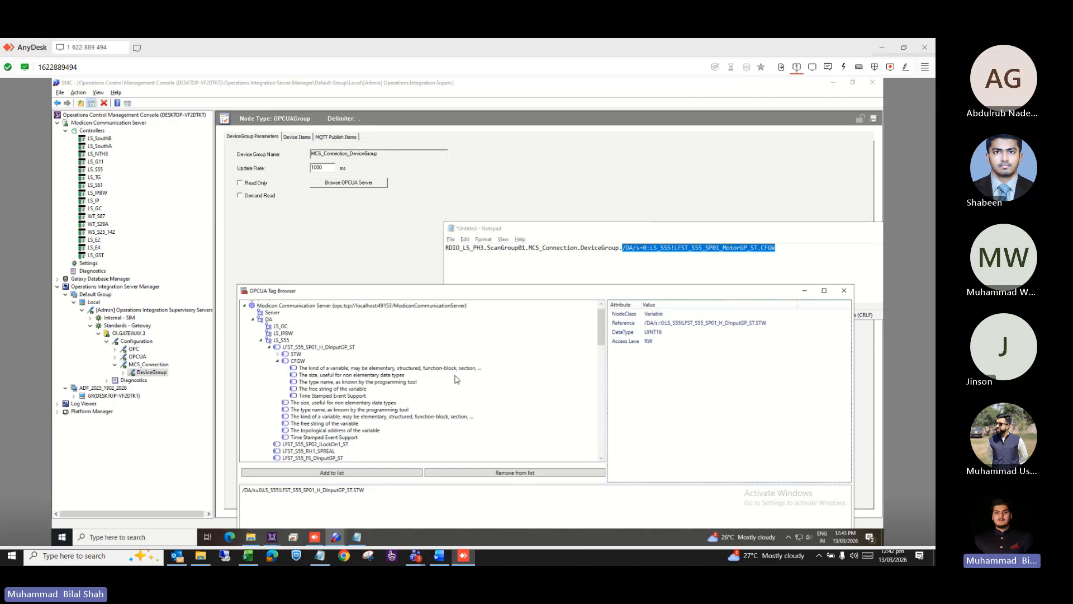
click(297, 355)
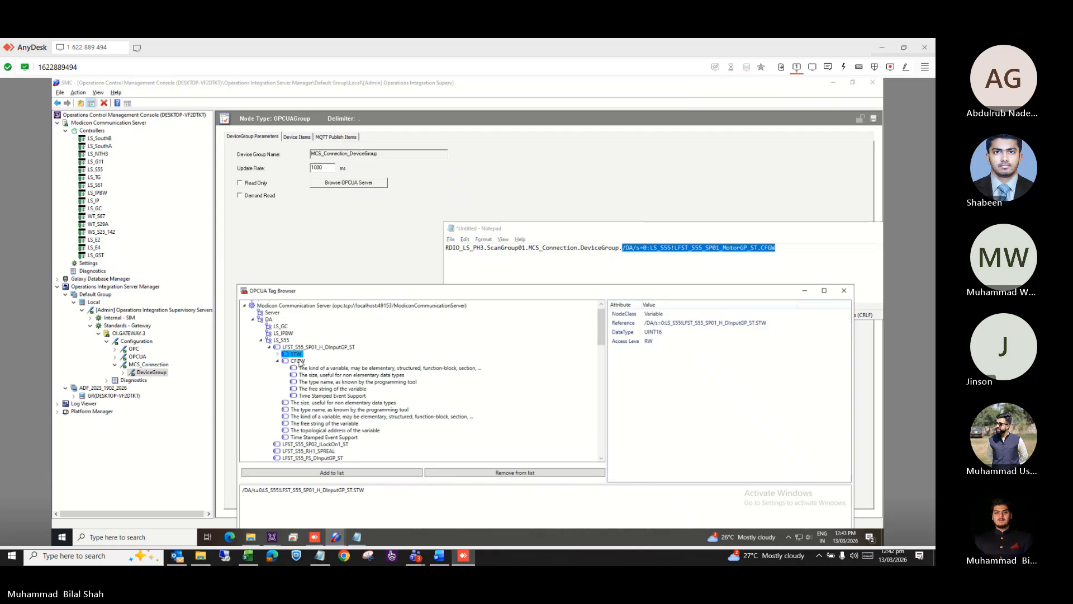
click(334, 473)
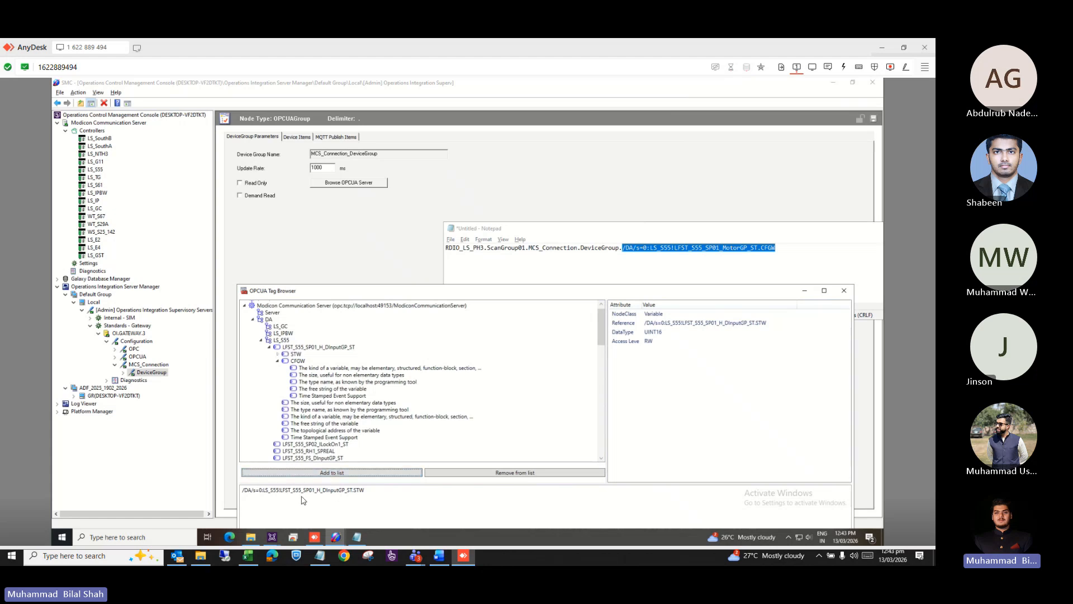
click(269, 493)
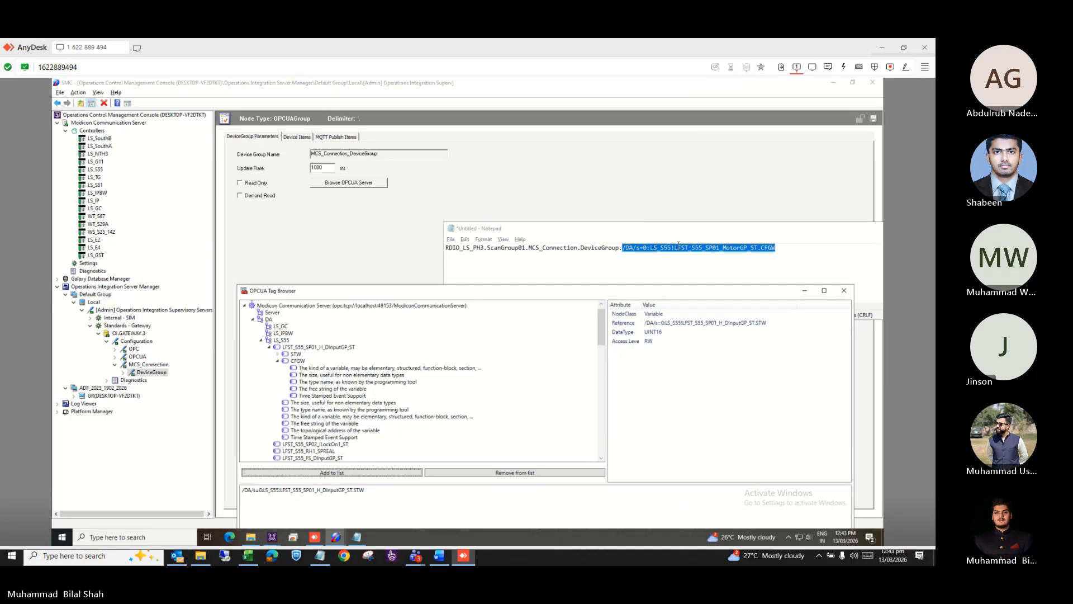
click(804, 290)
drag(826, 230, 711, 241)
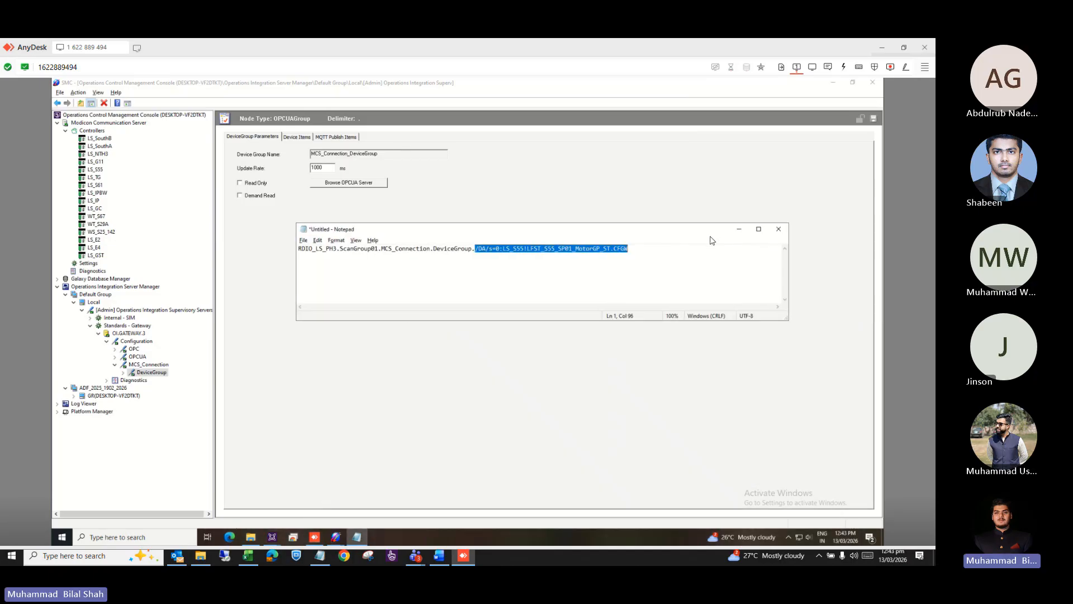
key(alt+Tab)
key(alt+Tab)
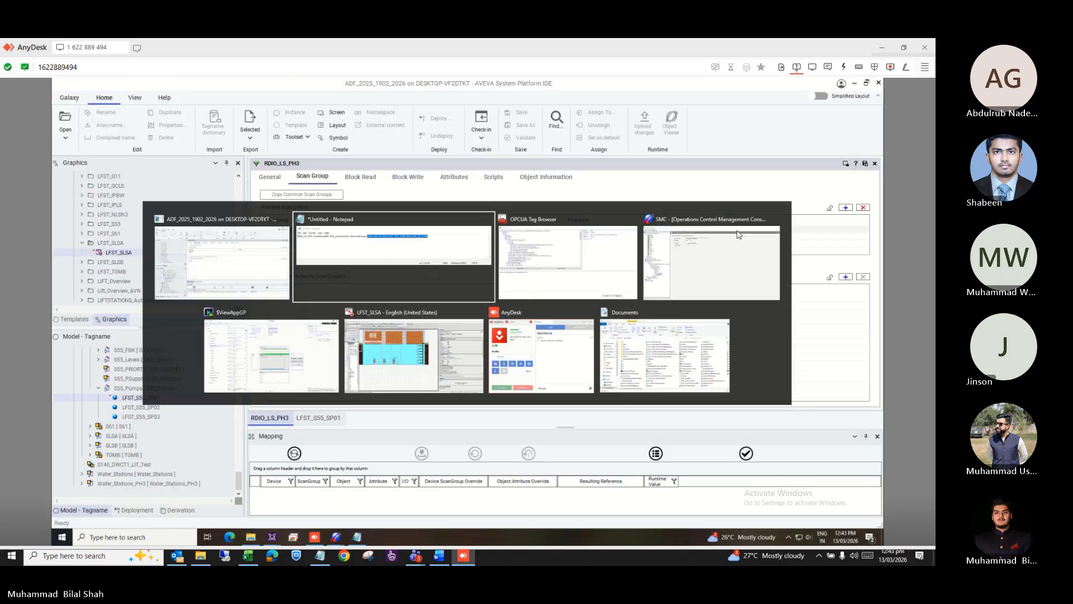
Return to the System Platform IDE and bring the LFST_S55_SP01 attributes editor in front of RDIO_LS_PH3.
click(201, 284)
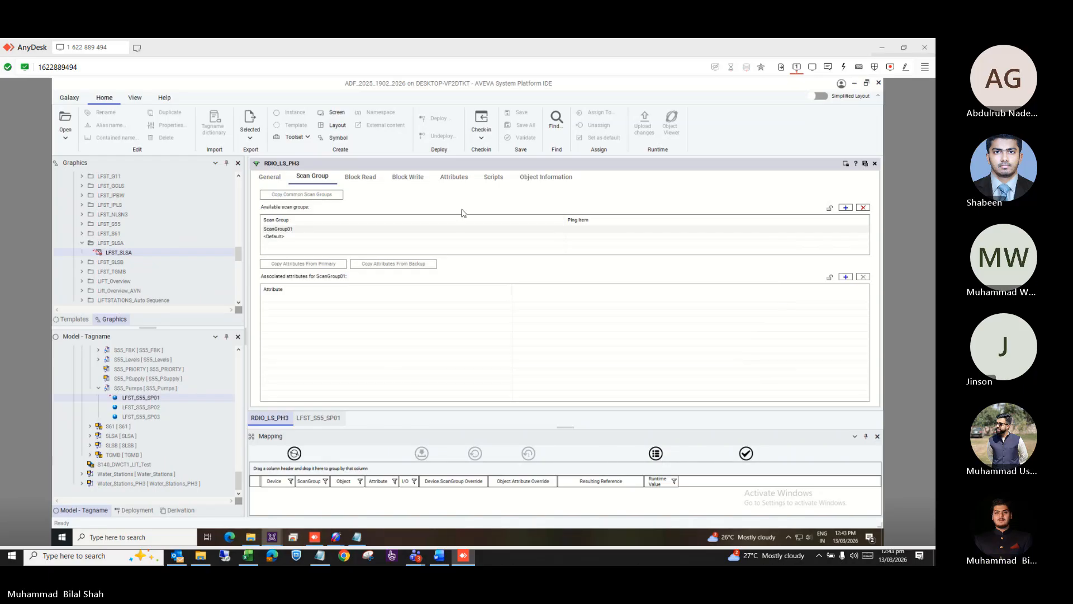
key(alt+Tab)
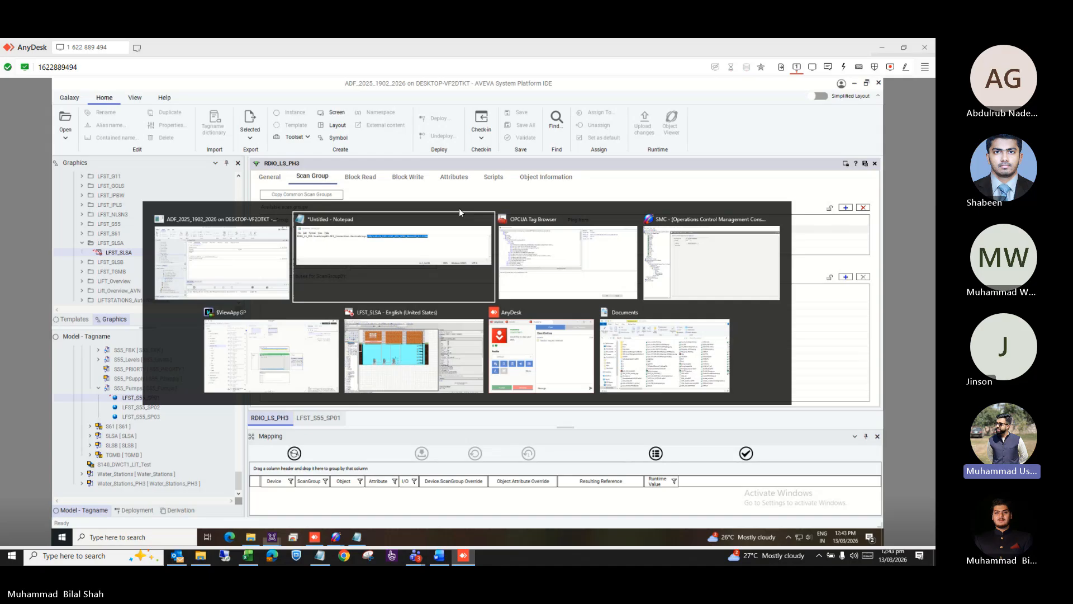
click(290, 261)
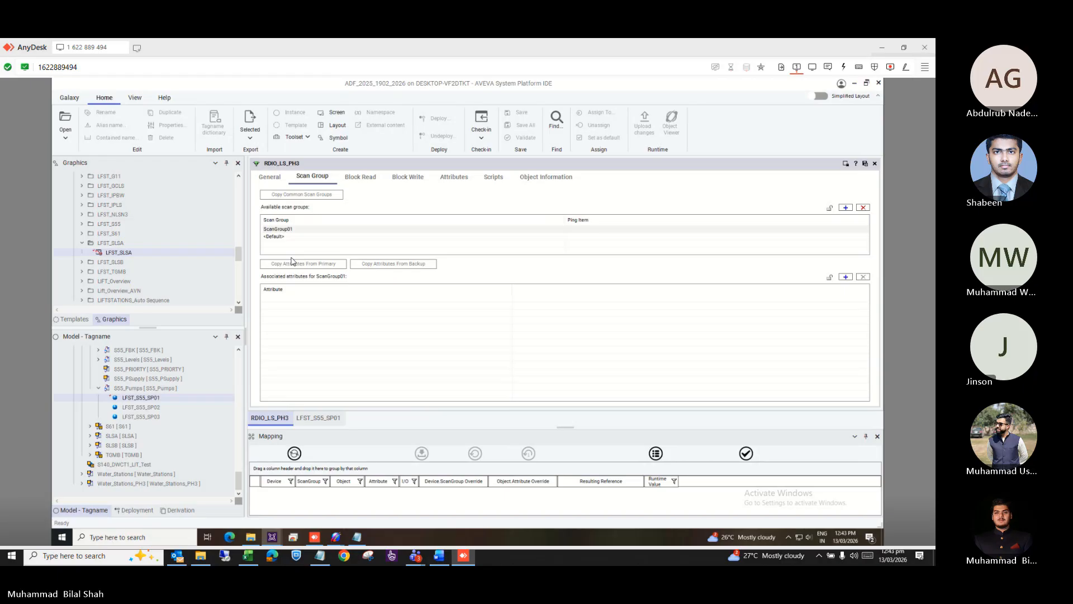
click(271, 178)
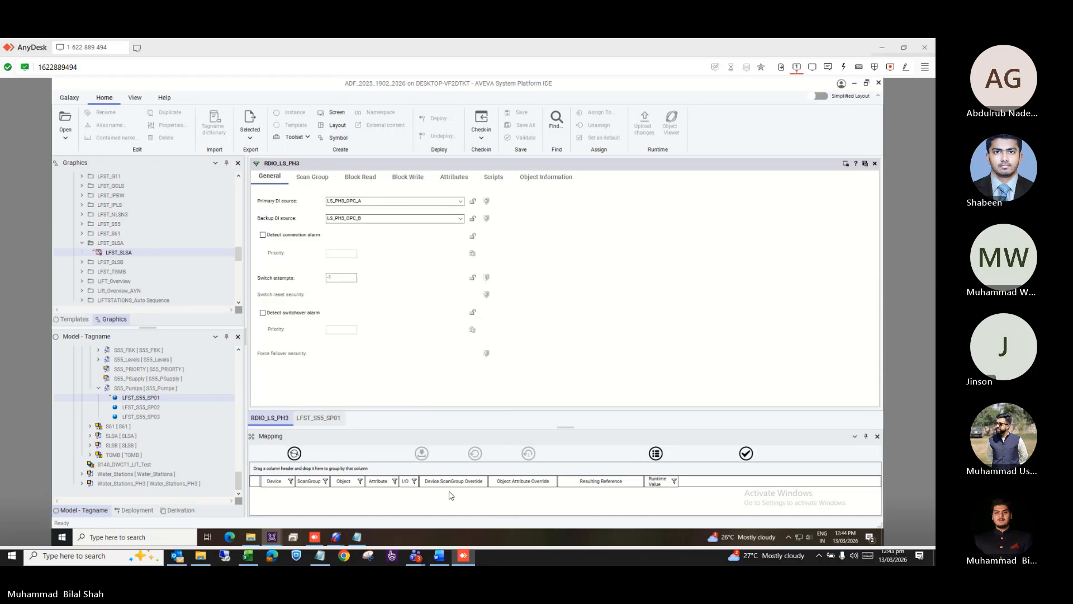
click(335, 419)
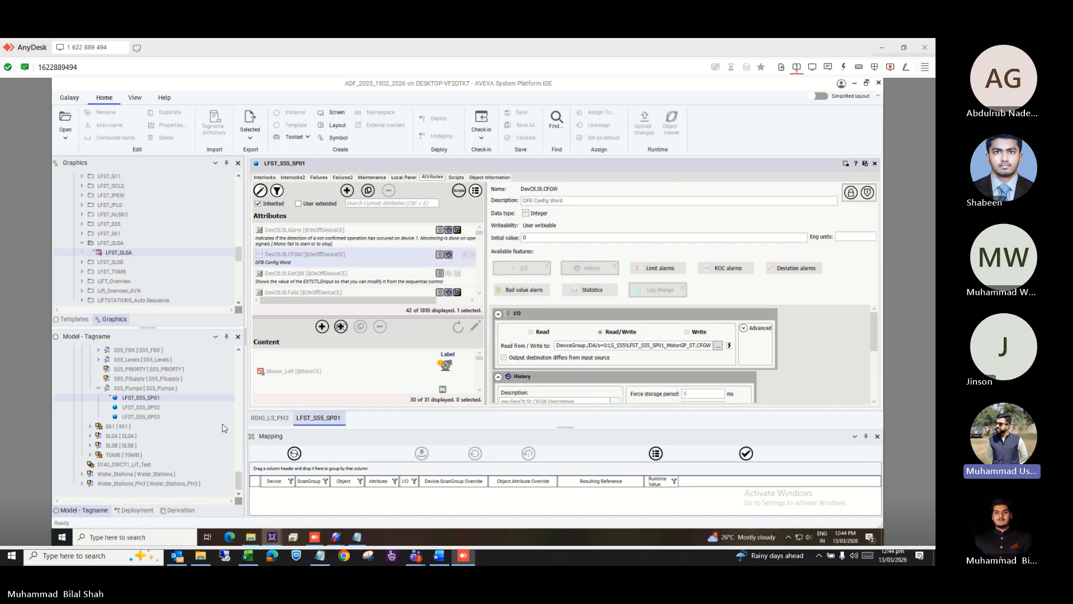
In the Model - Tagname tree, select S55_Pumps and then LFST_S55_SP01.
click(181, 511)
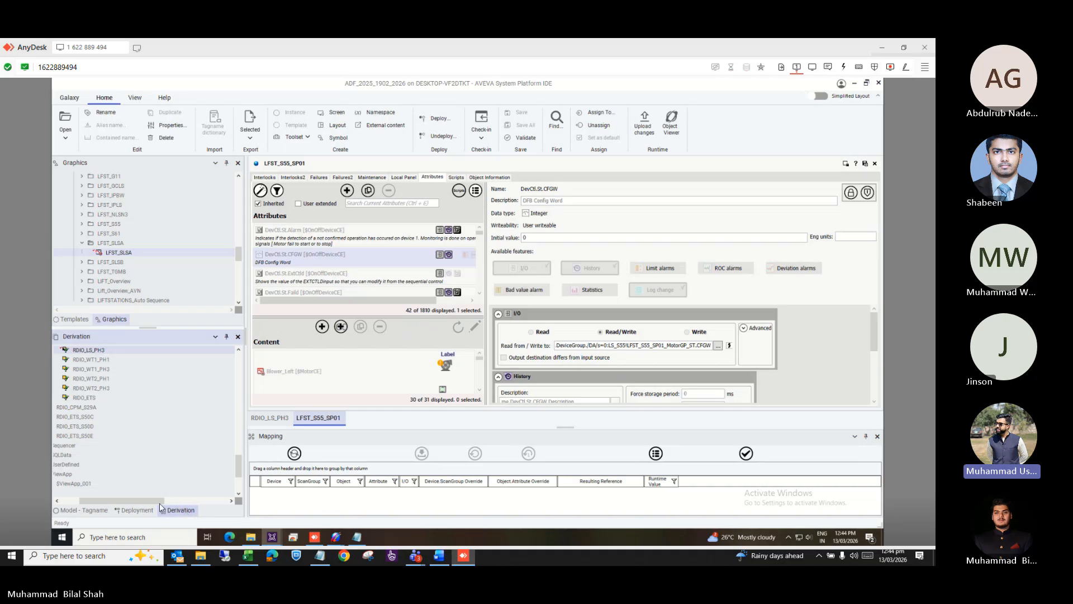
drag(143, 501, 124, 501)
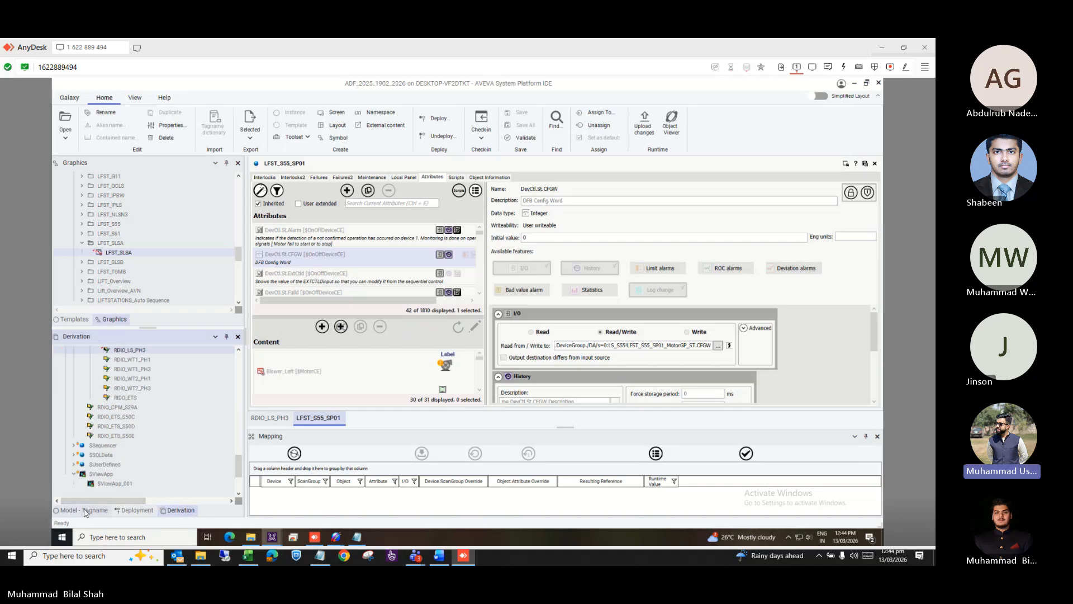
click(85, 510)
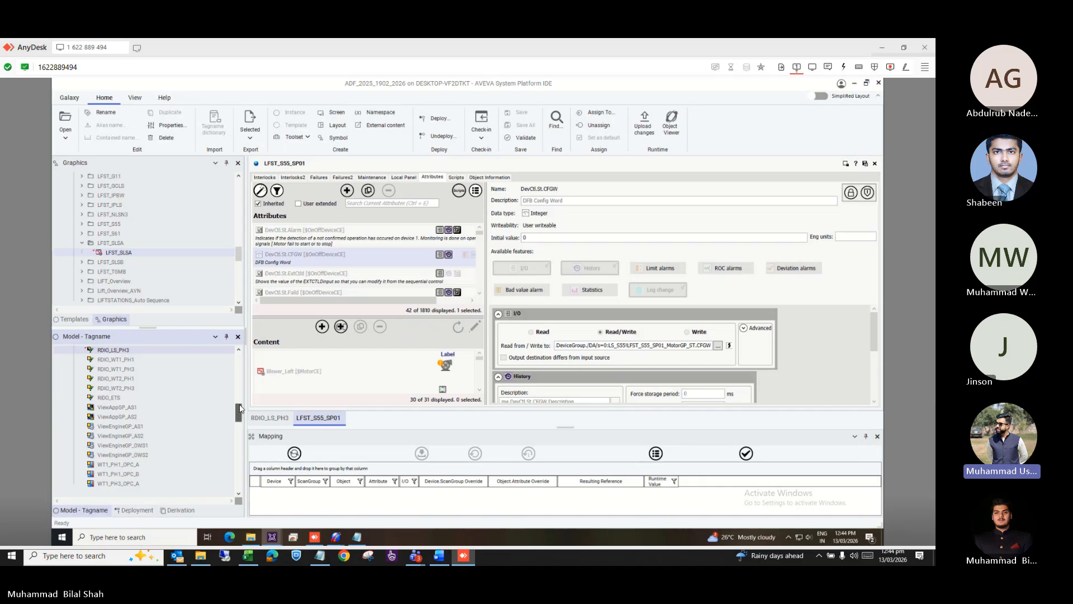
drag(239, 413, 241, 482)
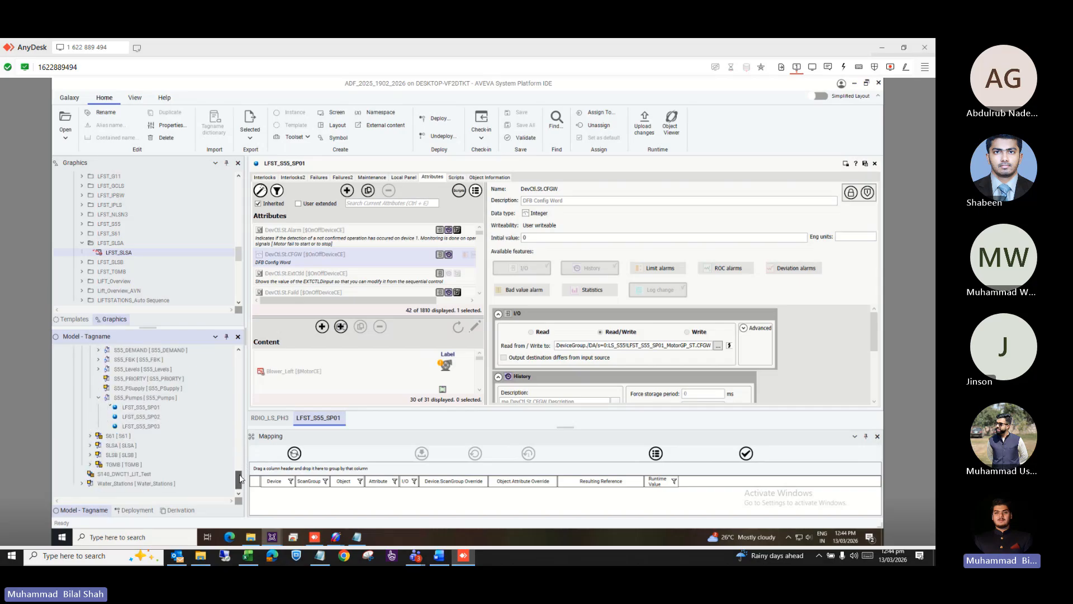
click(161, 401)
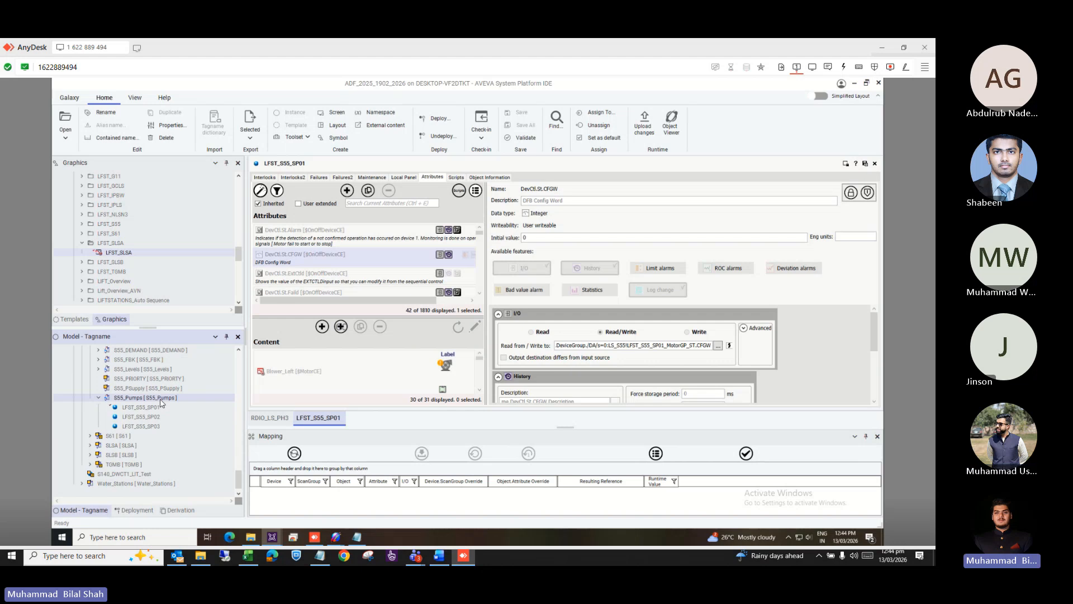
right_click(161, 400)
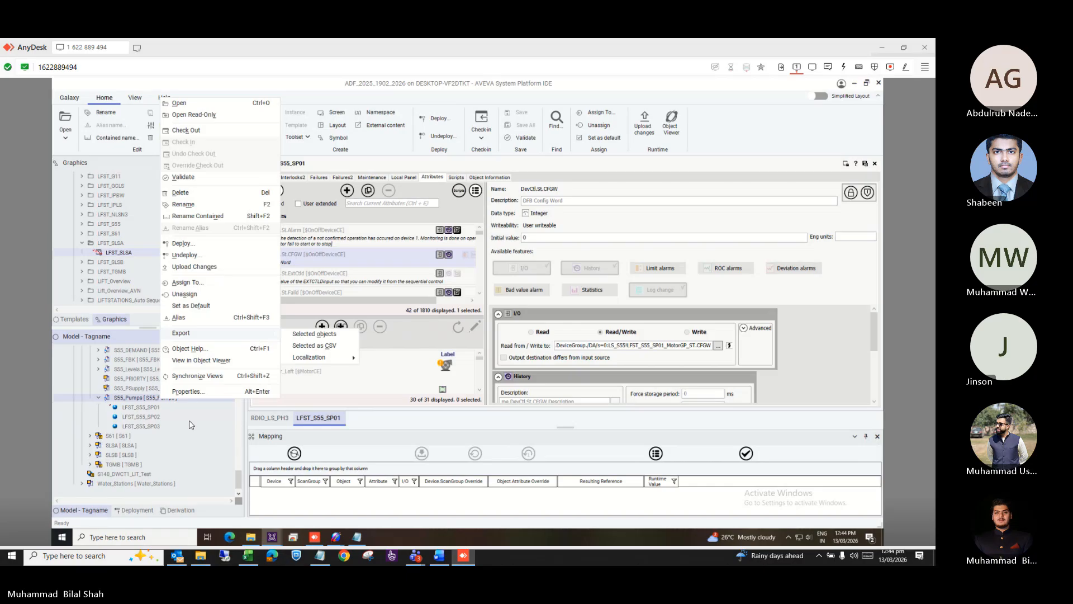
click(136, 407)
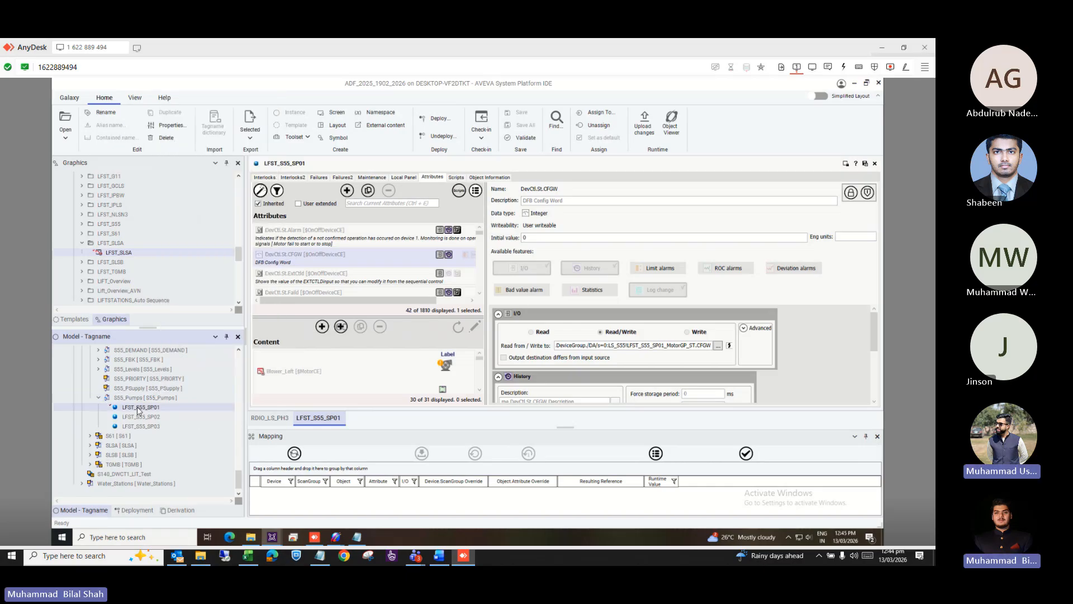
Scroll the Derivation tree up to $aMotorCE and its ETS and LFST pump instances.
click(173, 511)
drag(156, 505, 130, 505)
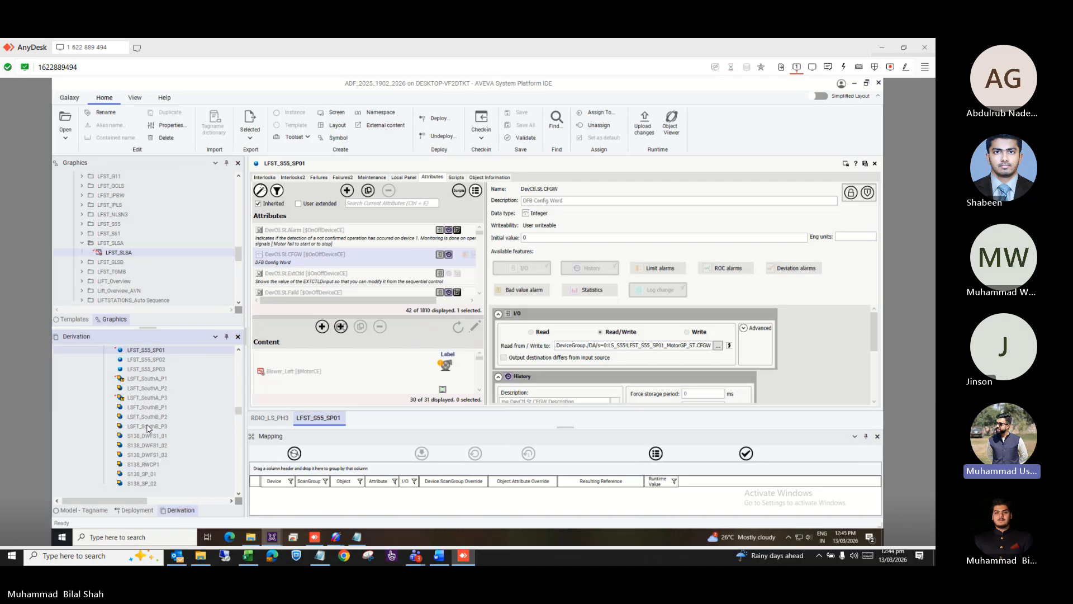
scroll(148, 428, up, 4)
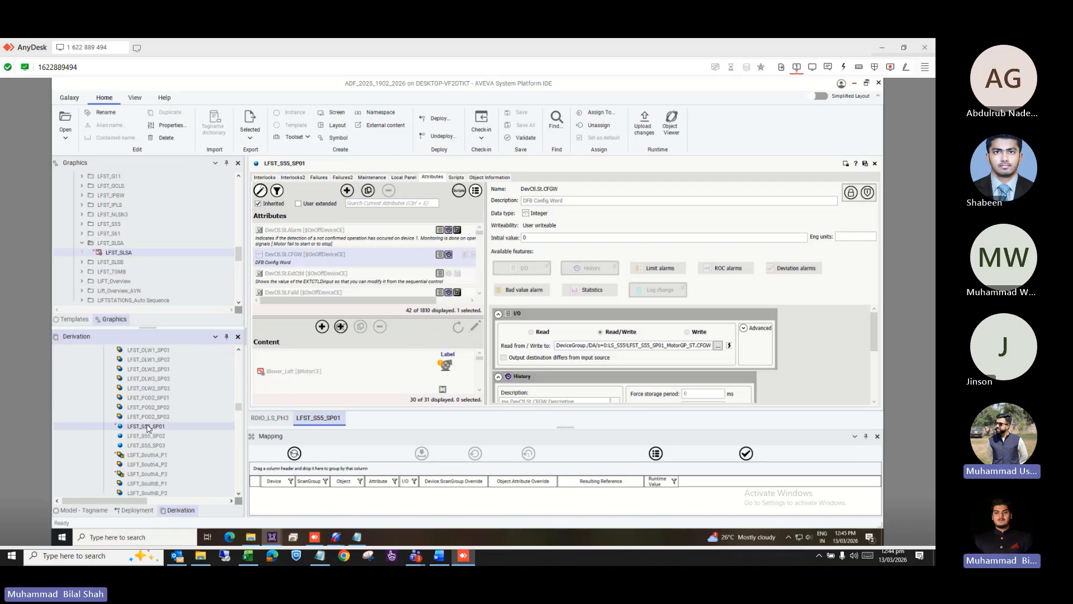
scroll(147, 428, up, 6)
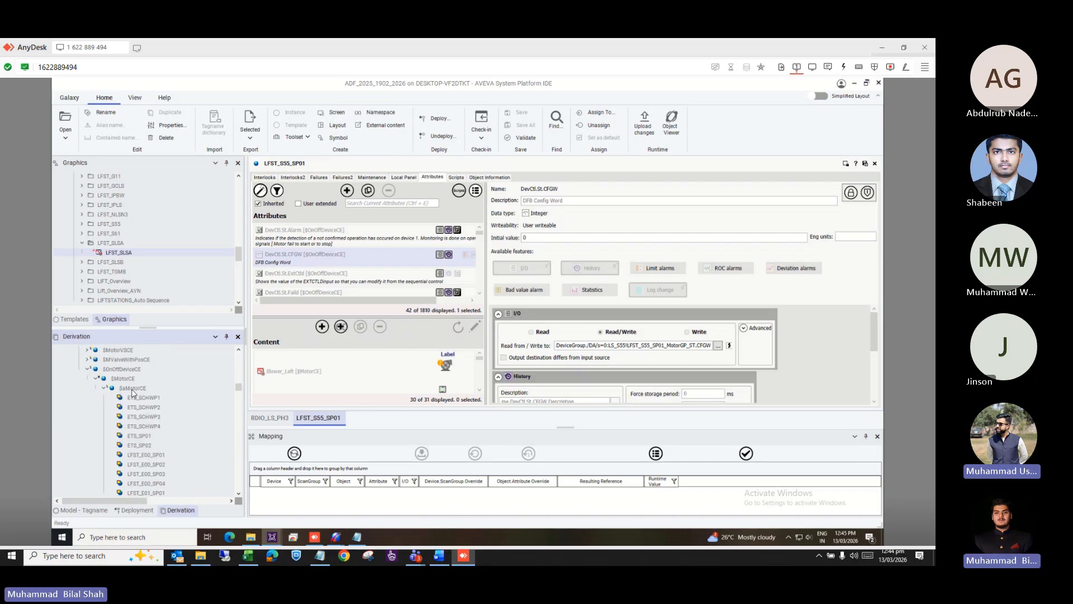
Create a new instance of the $aMotorCE template, name it Pumptest, and confirm the rename.
right_click(133, 388)
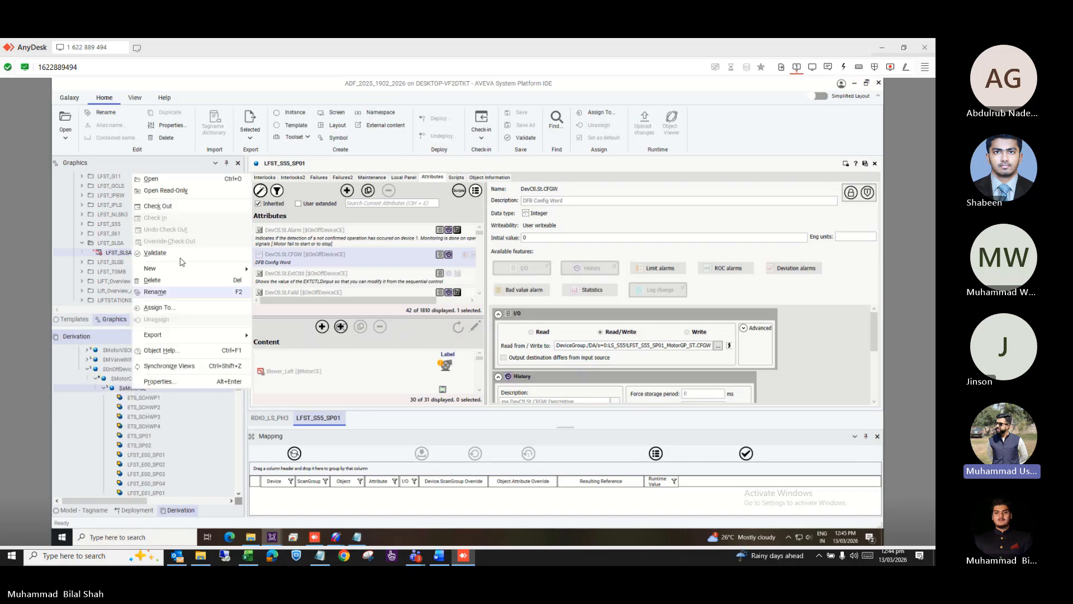
mouse_move(244, 266)
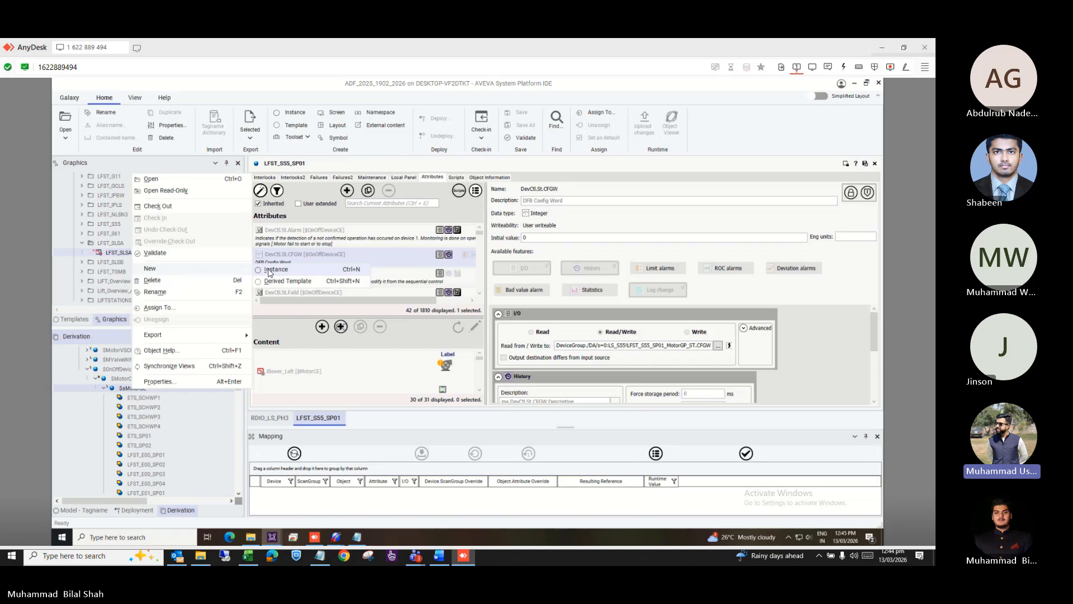
click(269, 272)
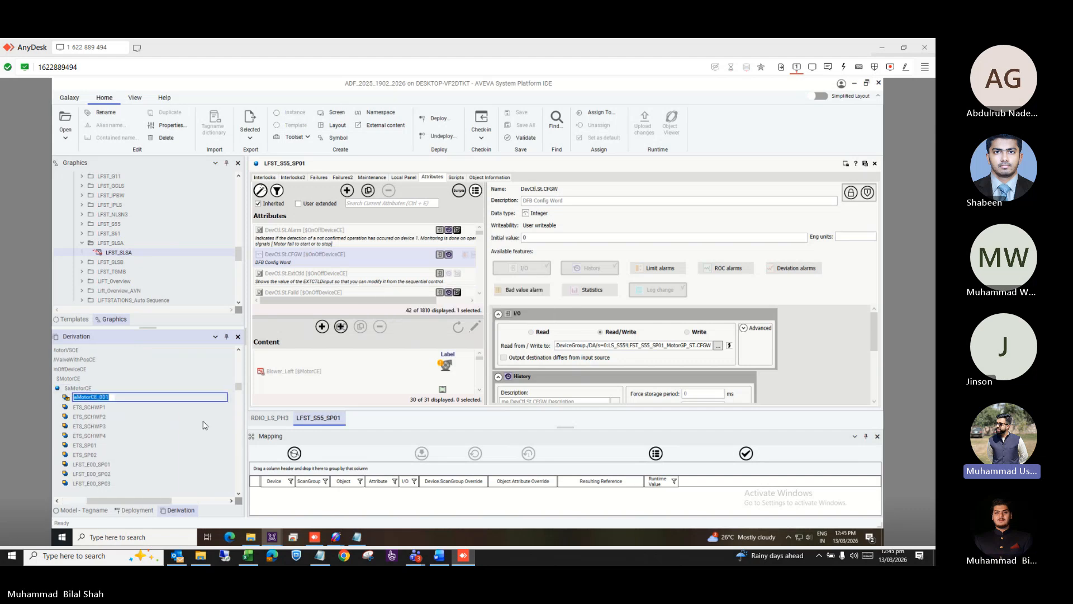
text(Pump)
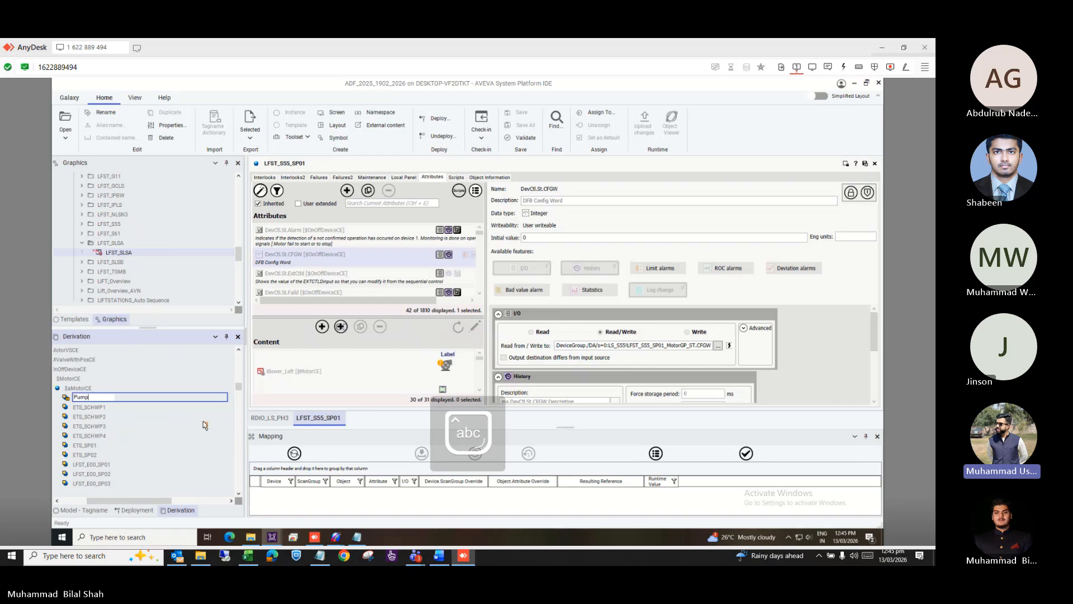
text(test)
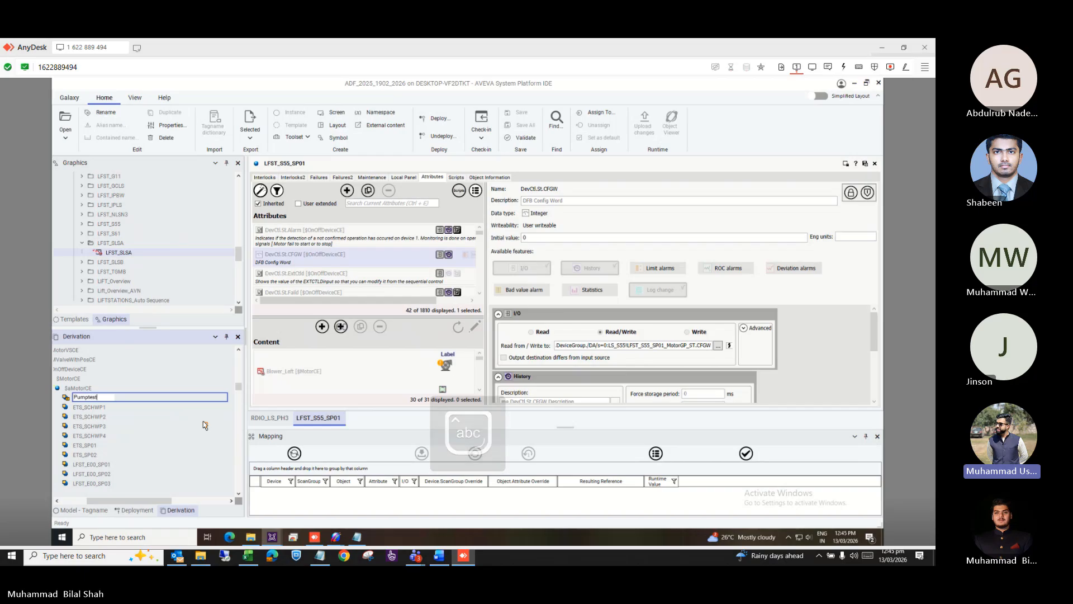
key(Return)
click(548, 331)
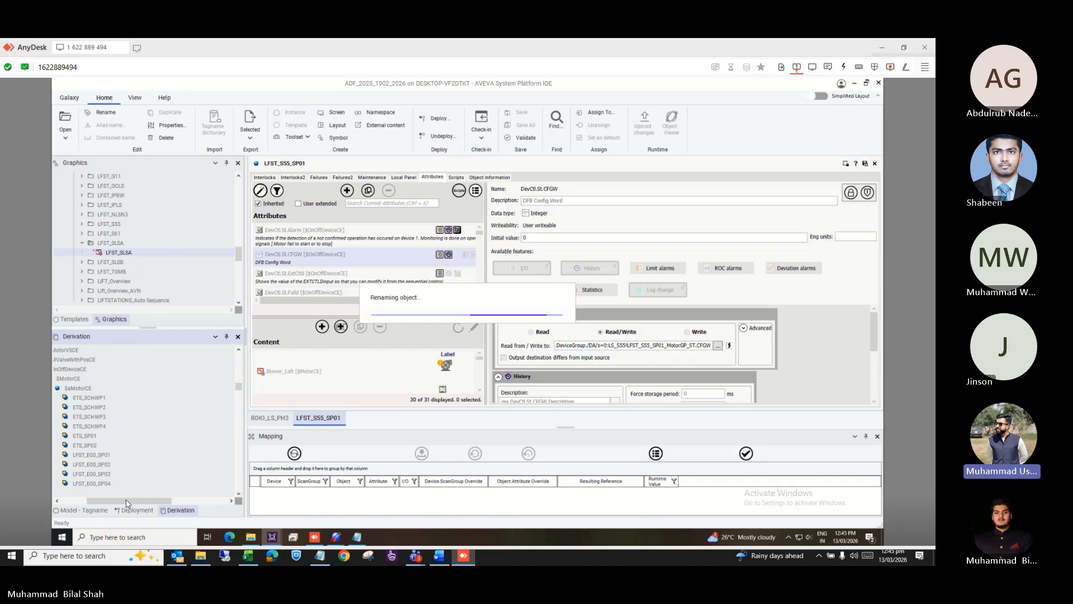
scroll(127, 462, down, 5)
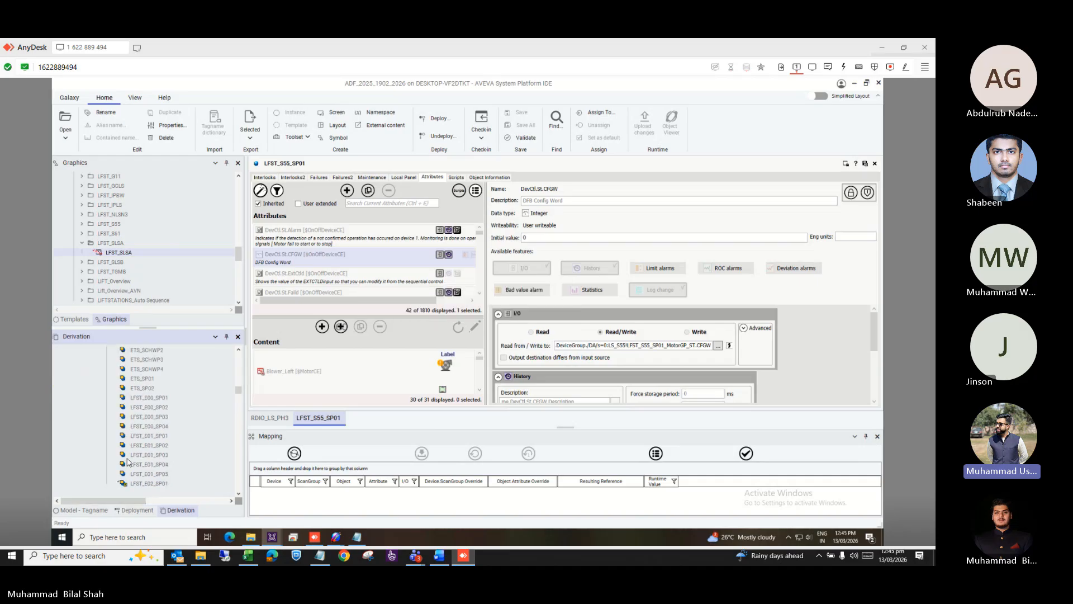
scroll(151, 451, down, 5)
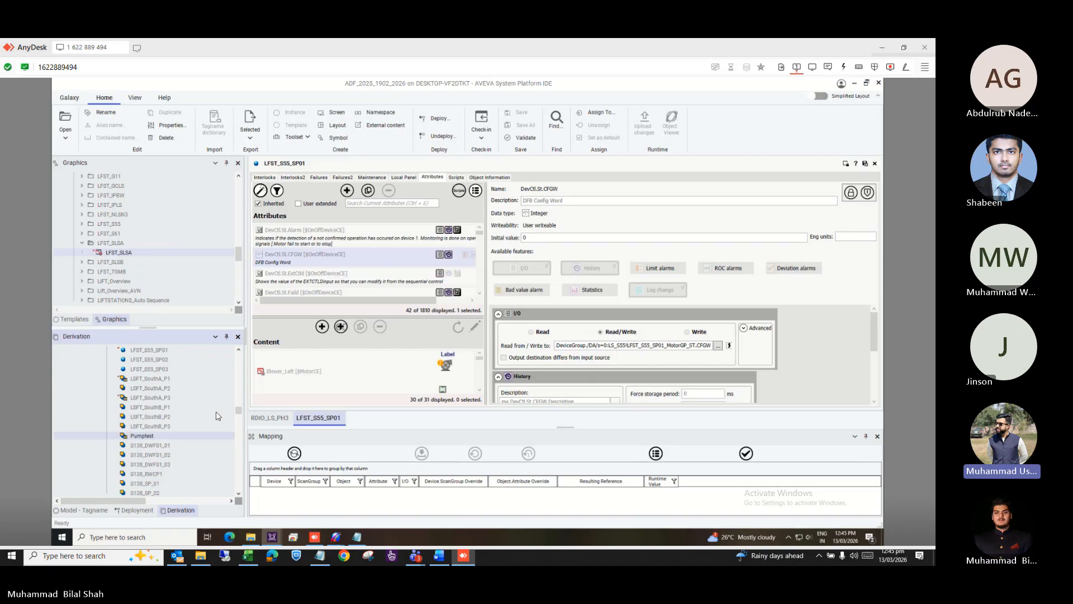
Start assigning Pumptest to an area, with AssetLink_E0 in the target area field.
right_click(150, 441)
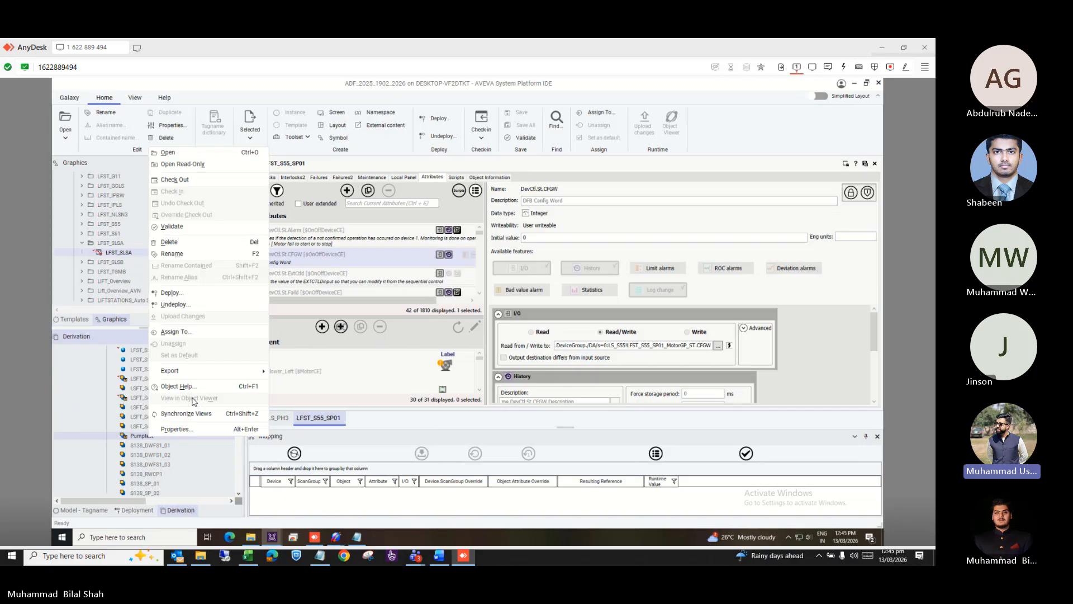
click(190, 335)
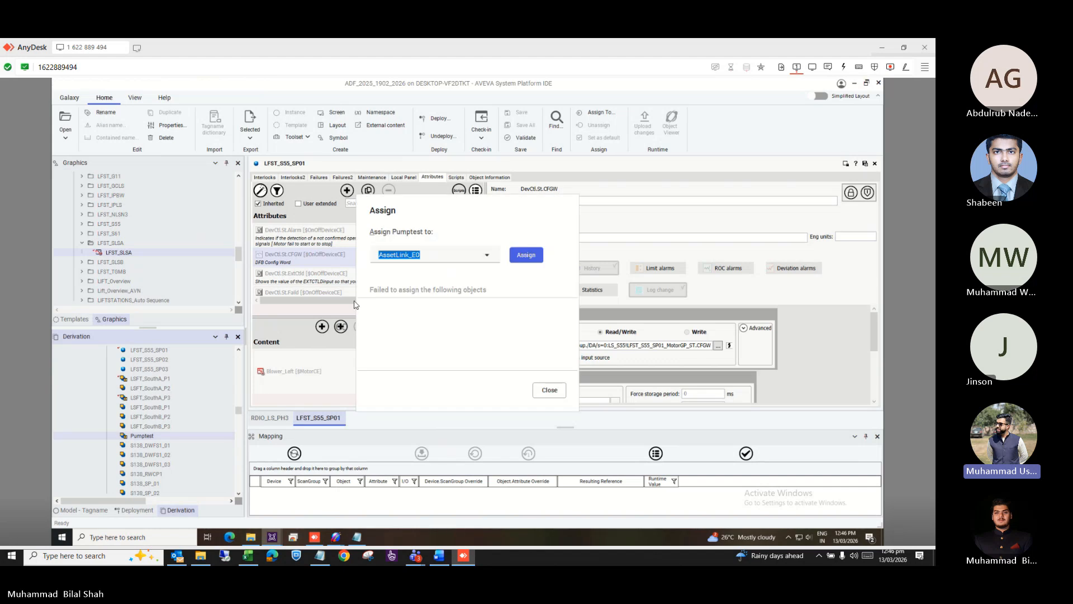
click(487, 257)
double_click(488, 257)
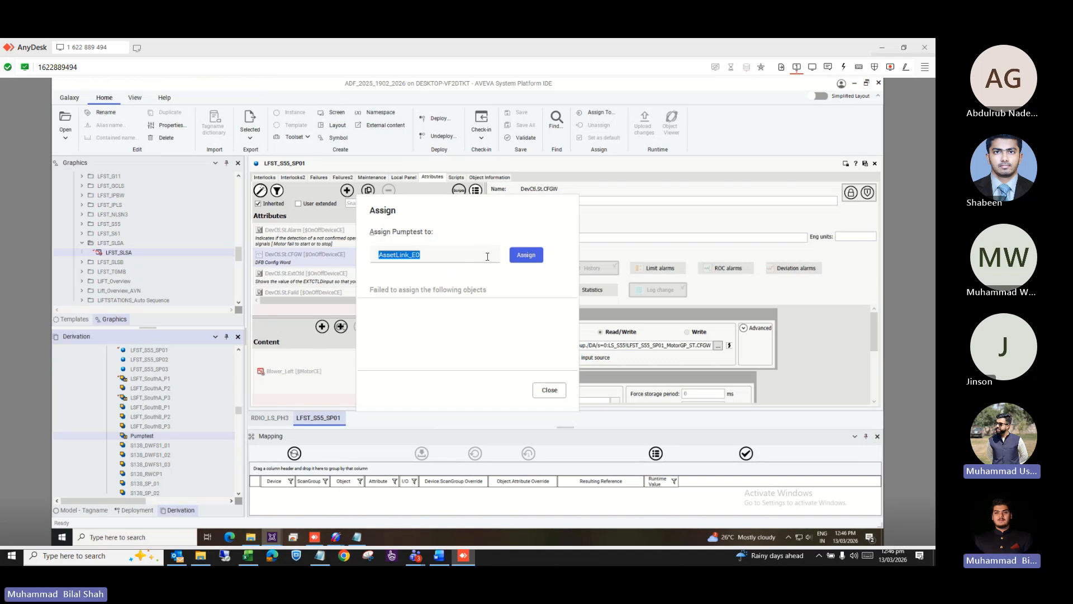
click(488, 257)
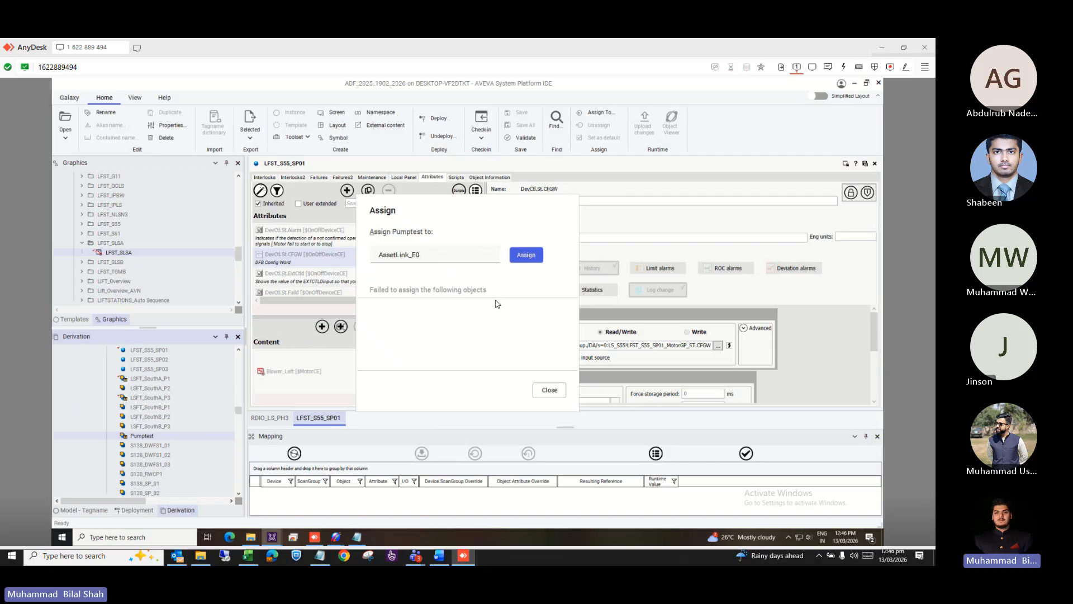
Close the assign window and float the Derivation tree beside the Deployment view.
click(549, 390)
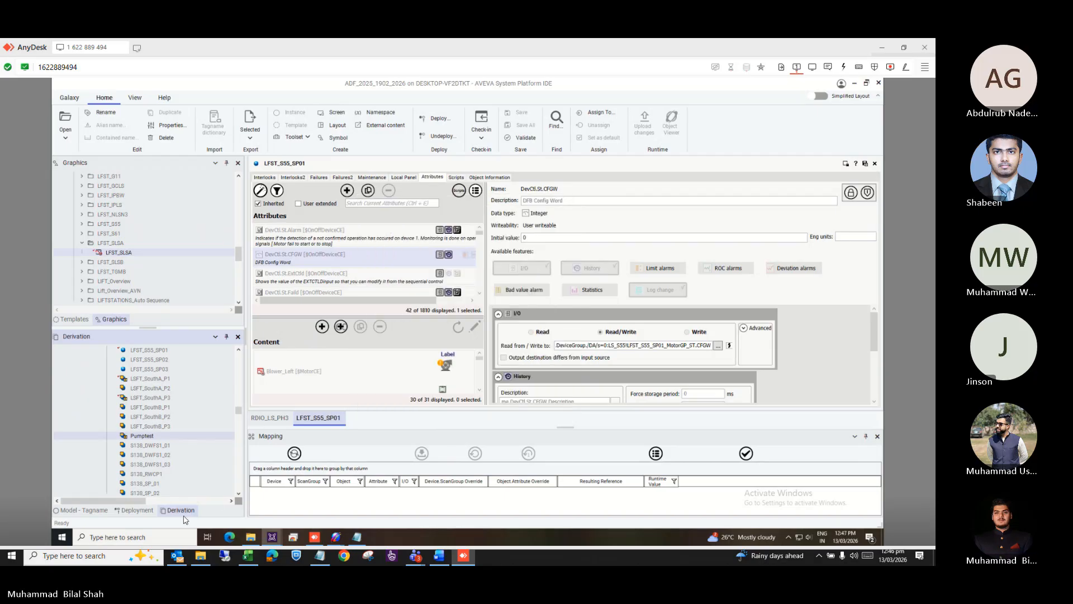
drag(173, 515, 329, 373)
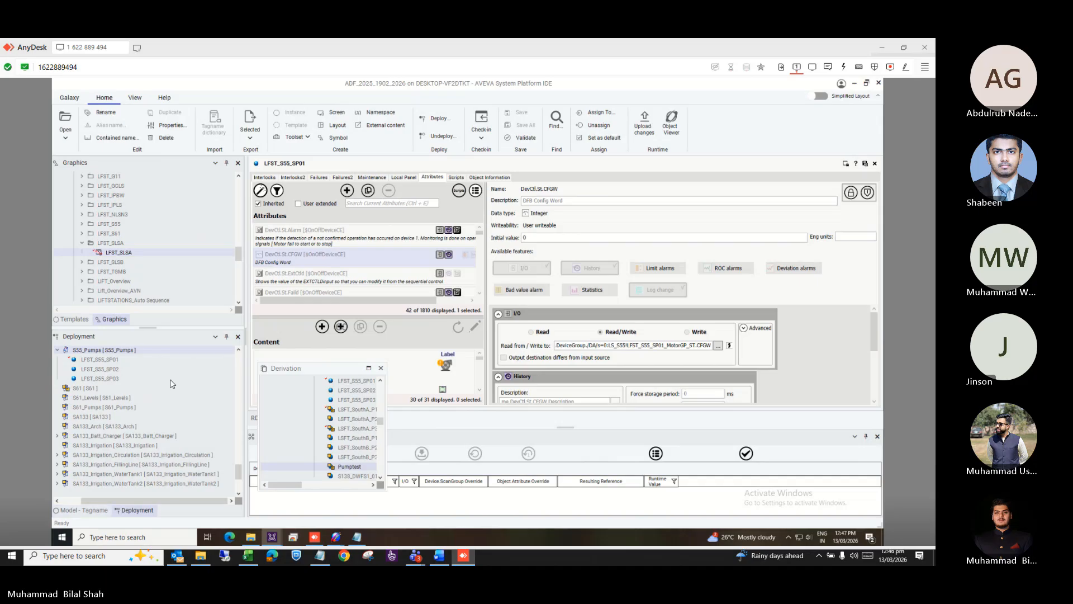
scroll(152, 391, up, 2)
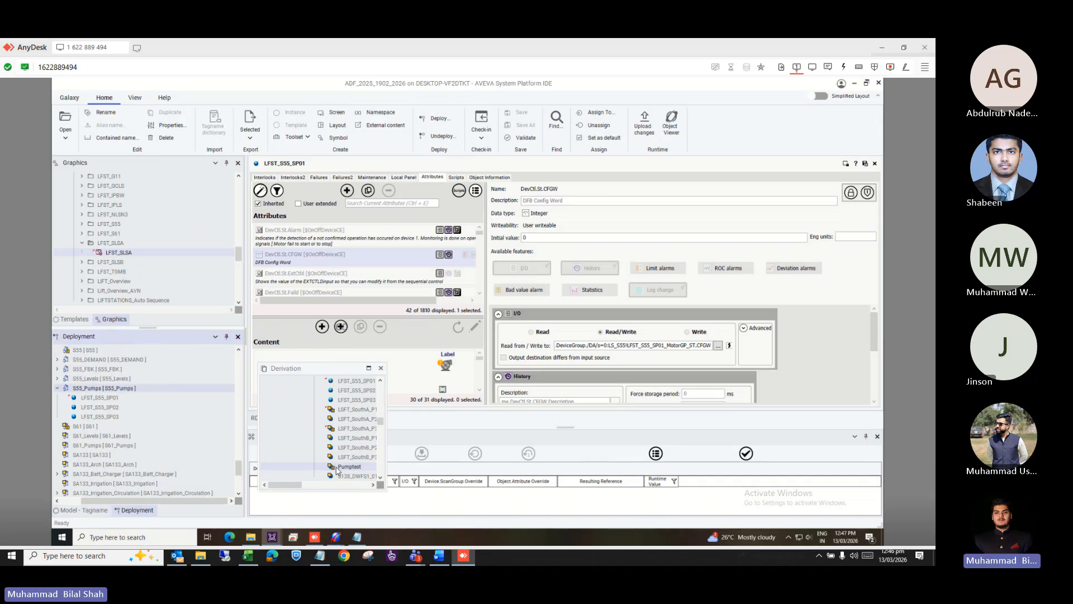
scroll(337, 469, down, 10)
drag(333, 468, 291, 468)
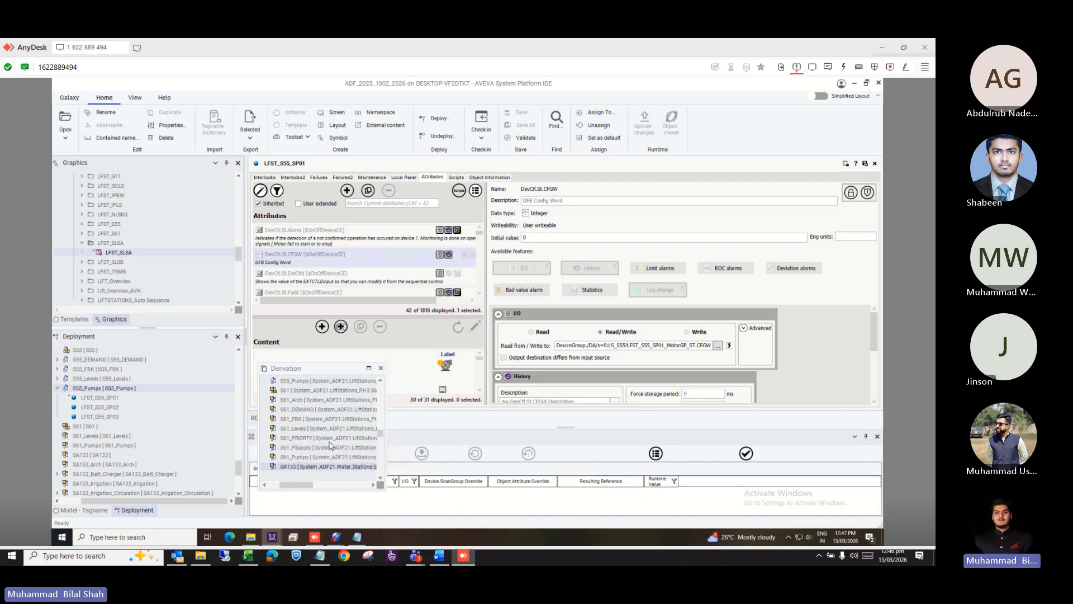
Drag Pumptest from the Derivation list onto the S55_Pumps area in Deployment.
scroll(344, 432, down, 8)
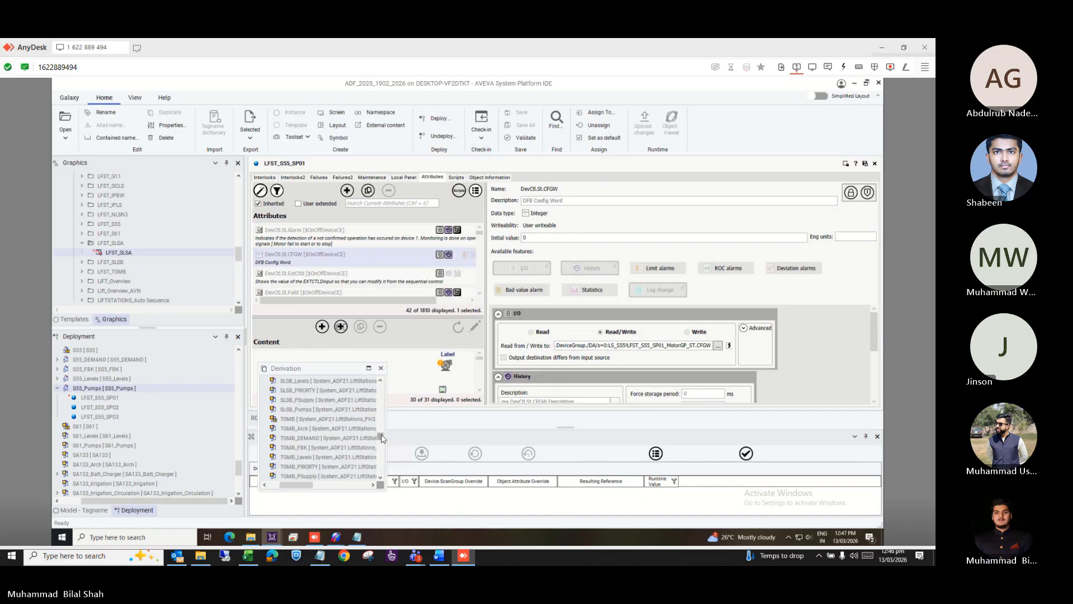
scroll(382, 437, down, 10)
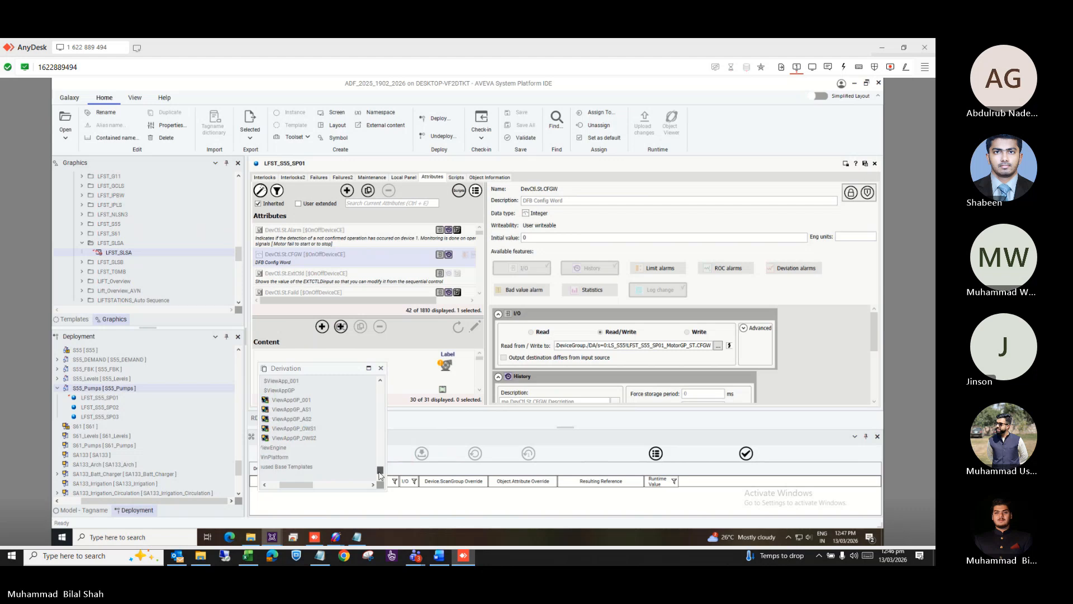
scroll(380, 458, up, 5)
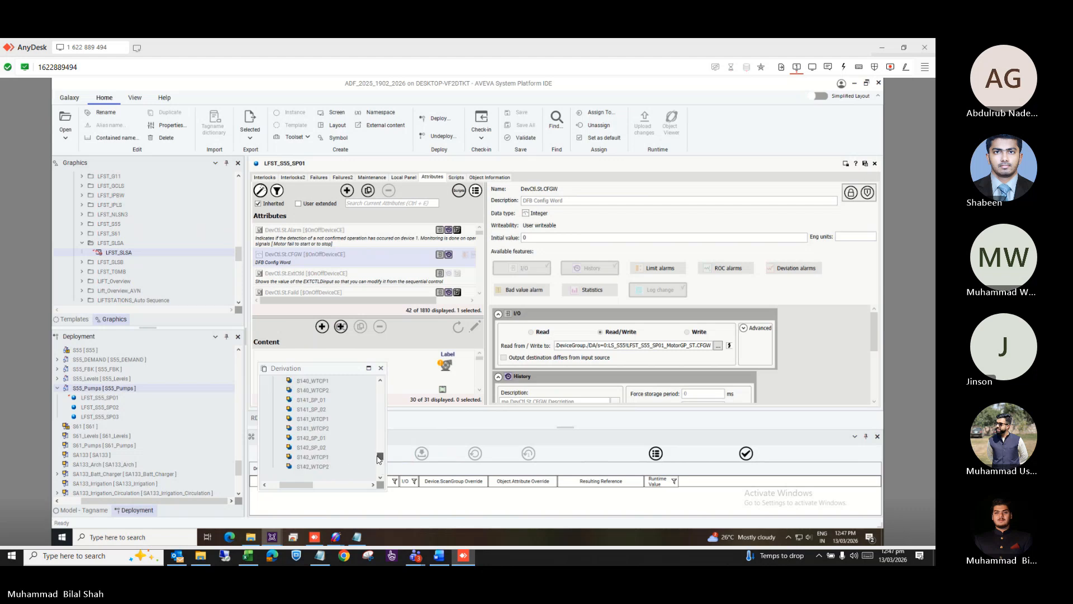
drag(378, 459, 378, 453)
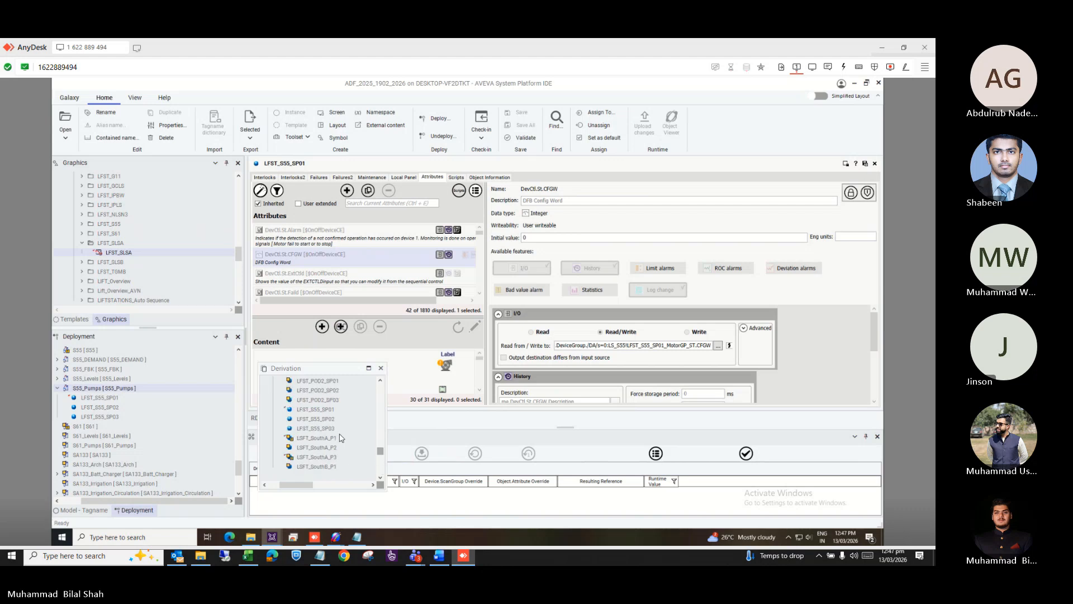
scroll(339, 437, up, 5)
scroll(340, 438, down, 5)
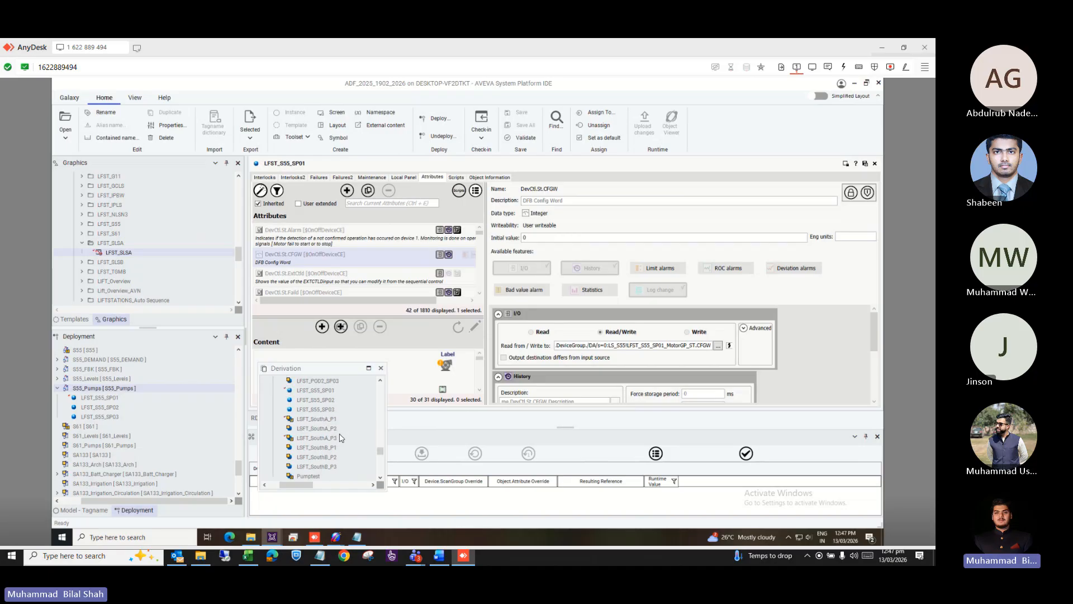
scroll(340, 437, down, 3)
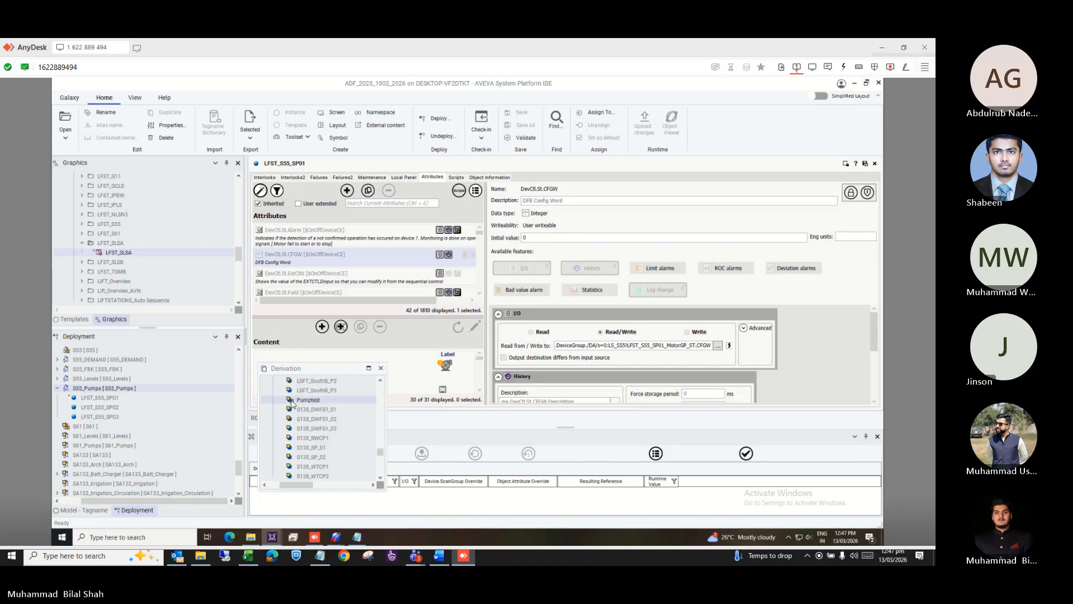
drag(293, 403, 118, 356)
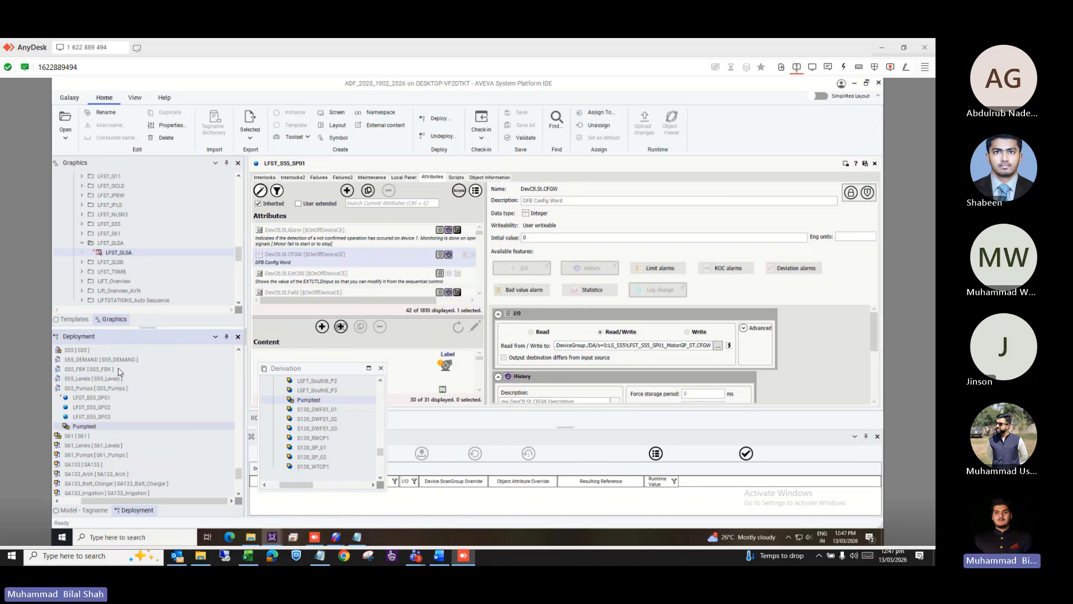
Check out Pumptest and filter its attributes by 'devc'.
double_click(85, 427)
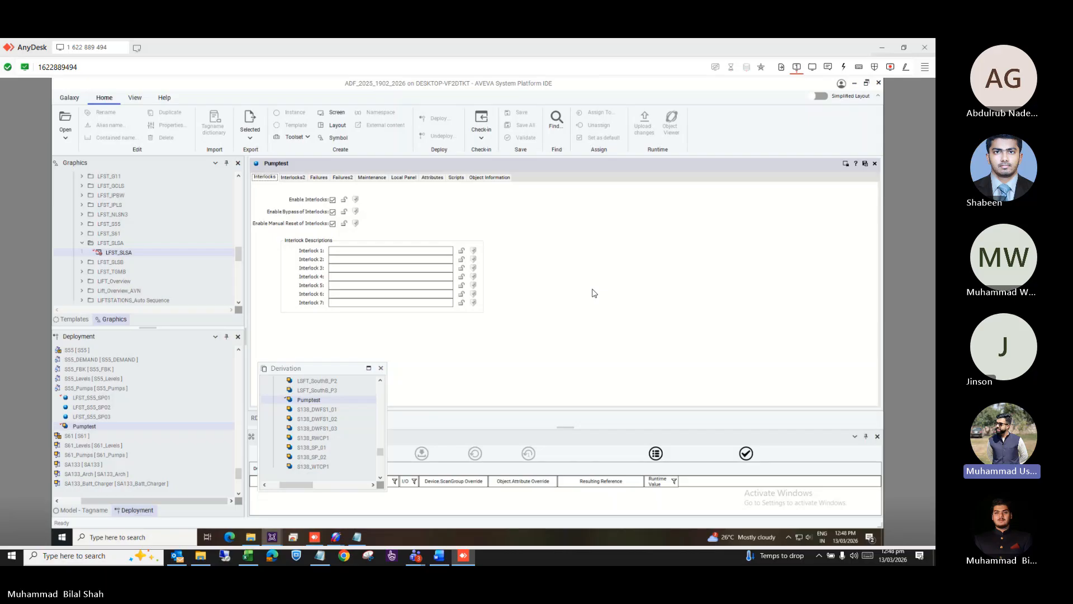
click(433, 178)
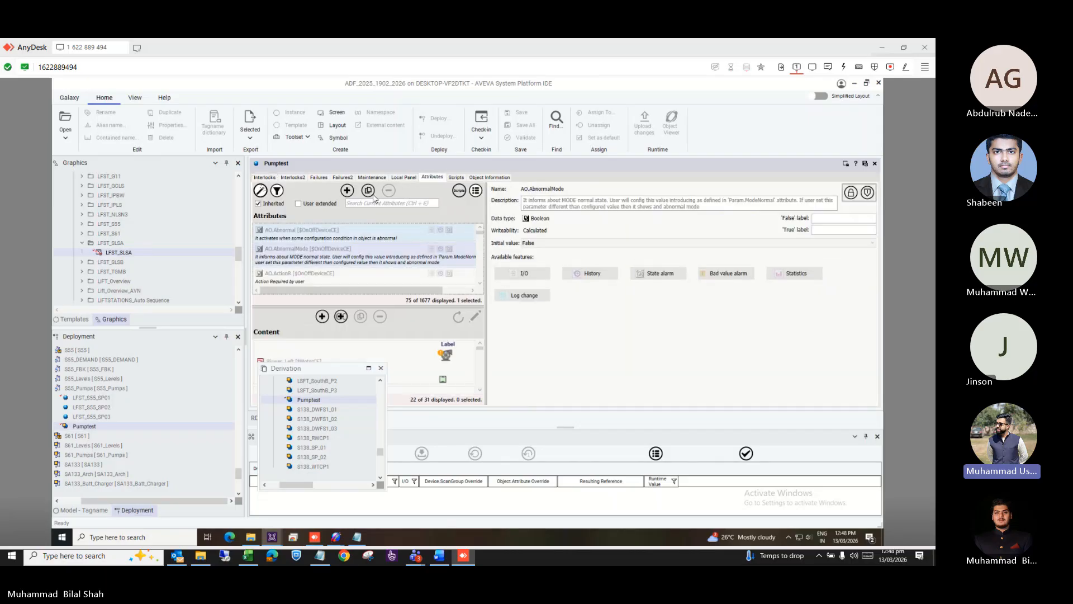
click(375, 204)
text(dev)
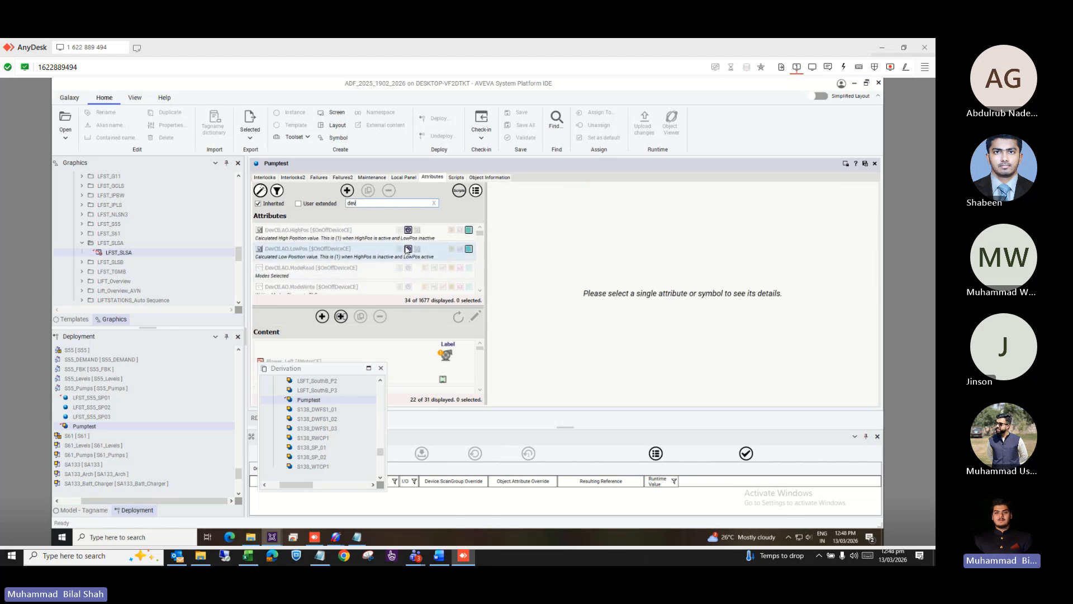
text(c)
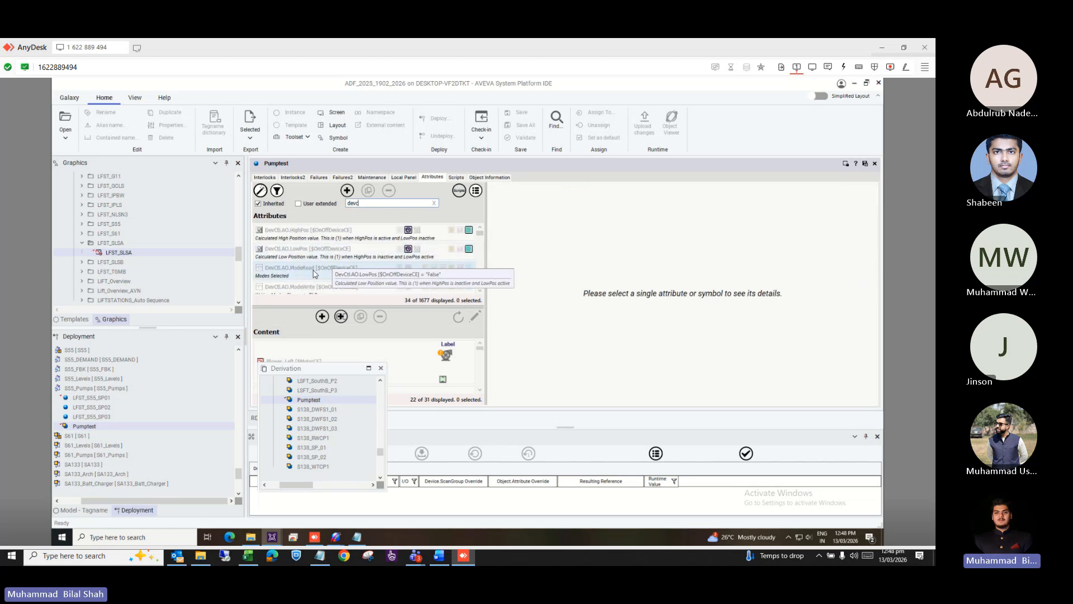
Scroll the filtered attribute list and select DevCtl.St.CFGW.
click(479, 291)
click(479, 290)
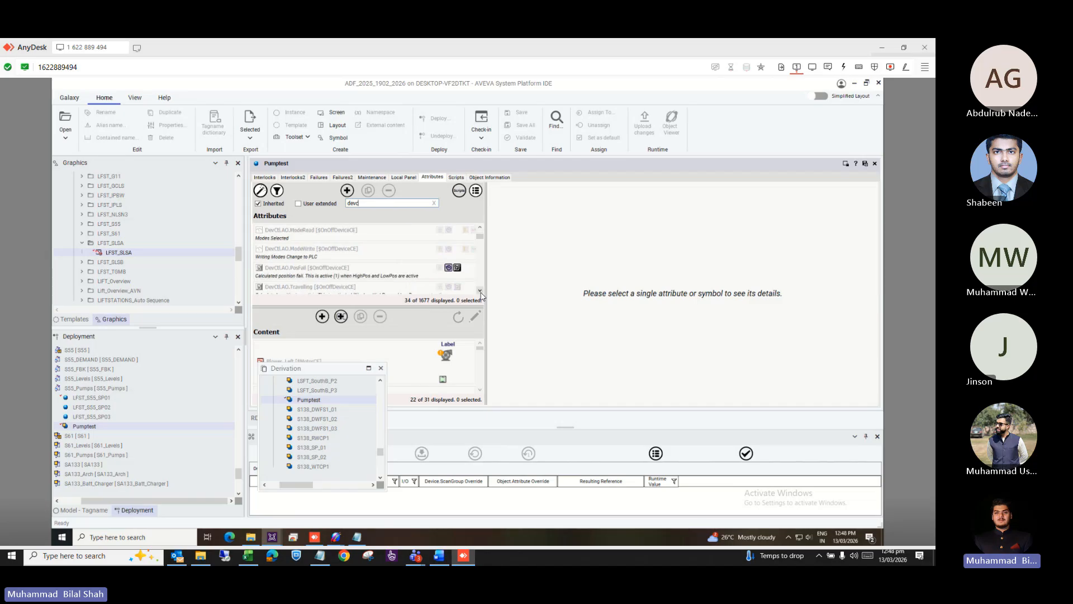
click(479, 291)
click(481, 285)
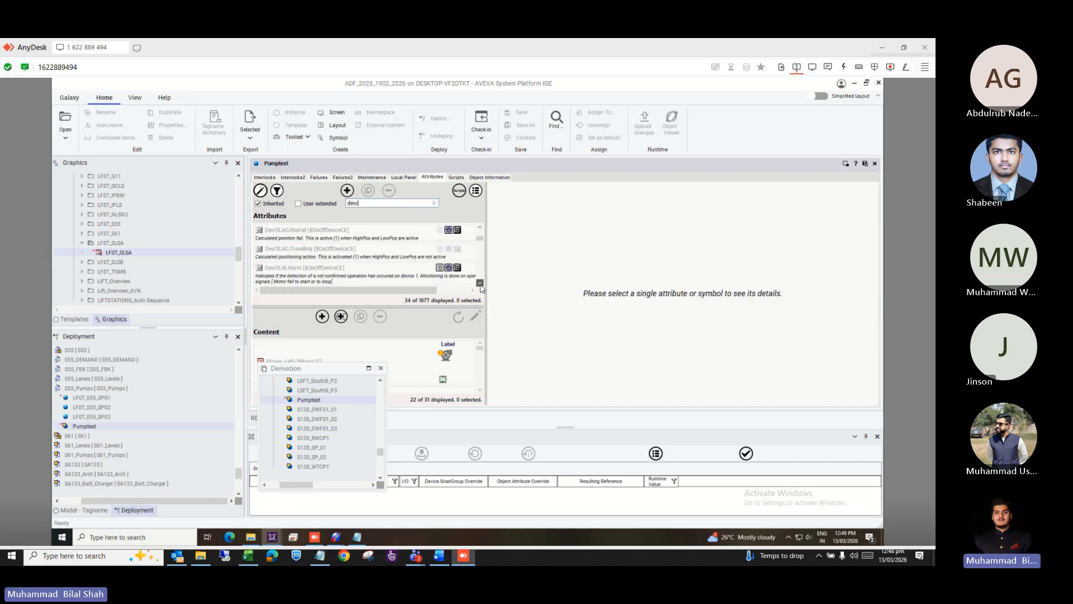
click(480, 285)
click(480, 284)
click(372, 230)
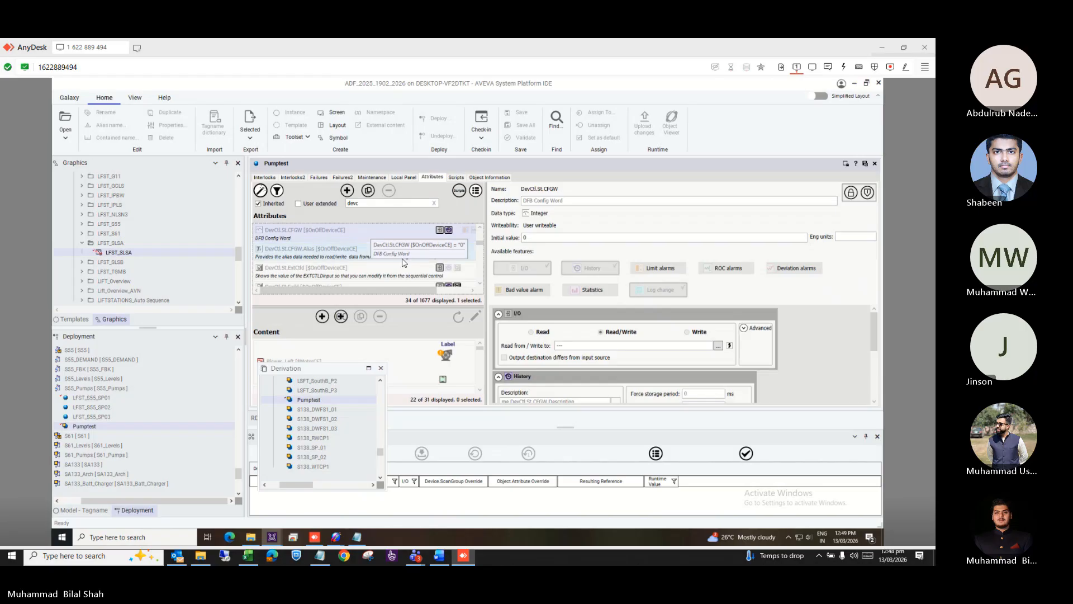
Select the placeholder in DevCtl.St.CFGW's I/O reference and bring up Notepad's saved path beside it.
click(579, 346)
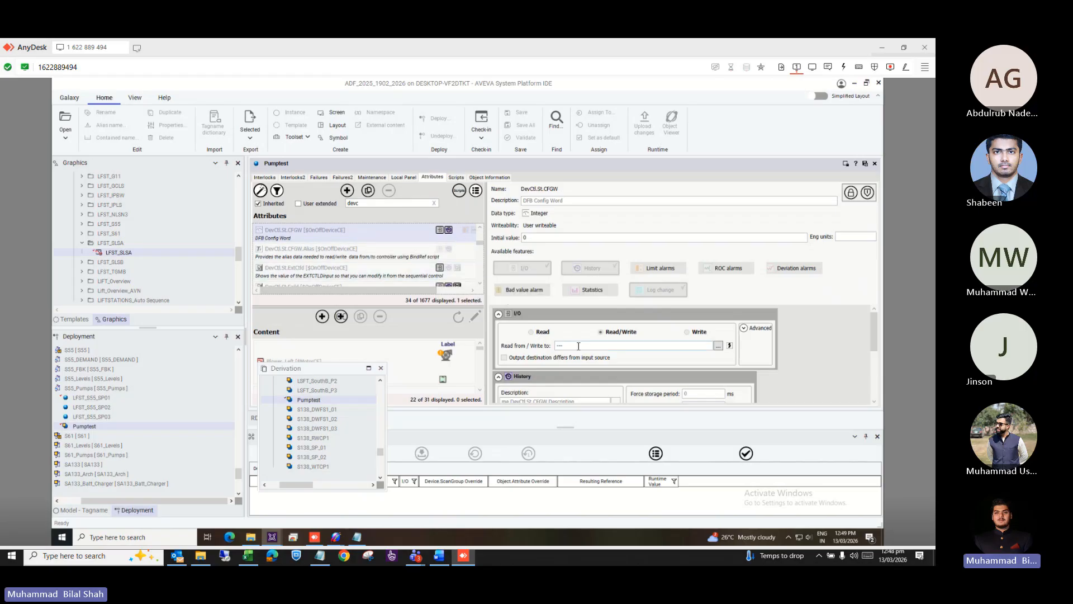
drag(578, 346, 537, 351)
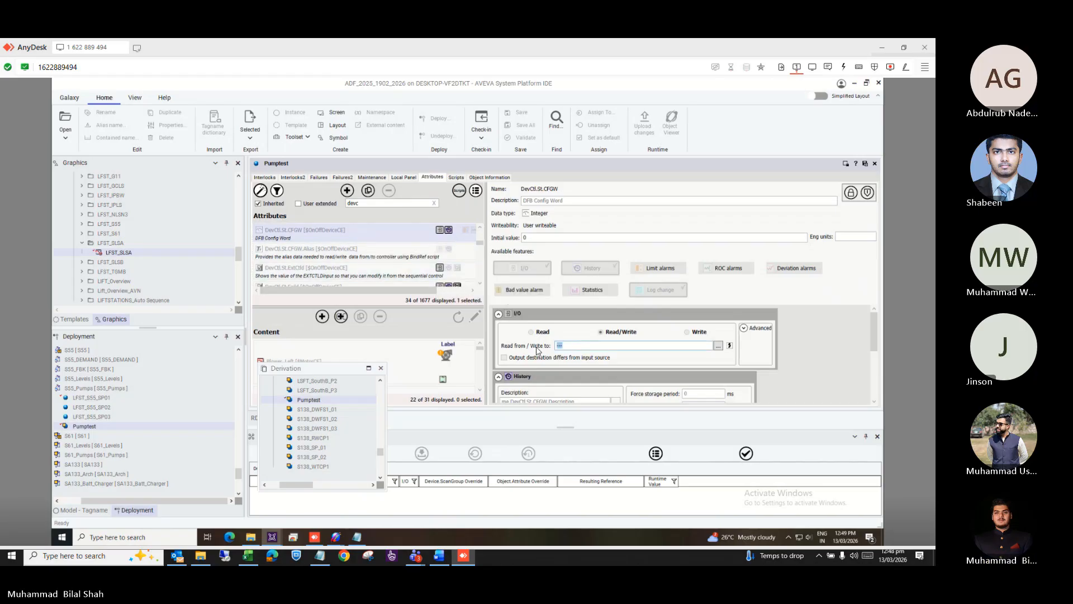
click(357, 536)
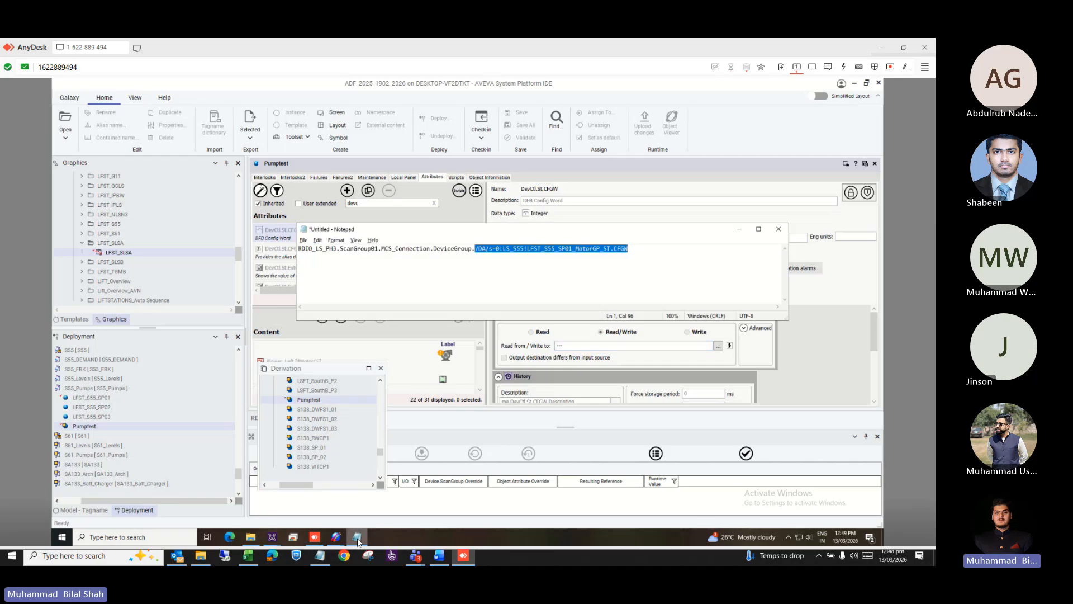
drag(456, 235, 530, 402)
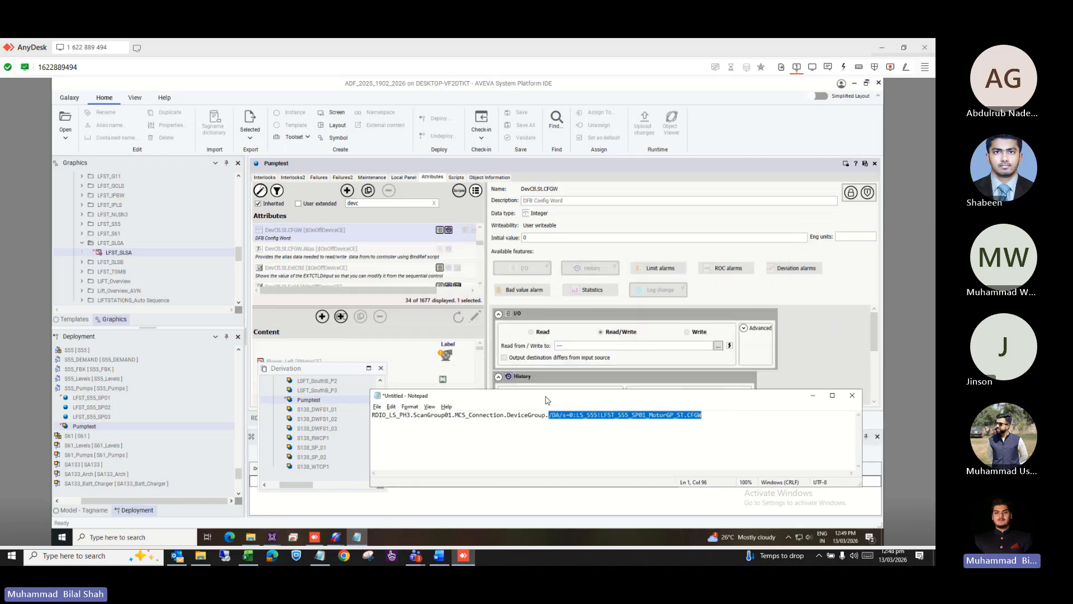
Select parts of the Notepad reference path, LFST_S55_SP01 and then LS_S55.
click(724, 427)
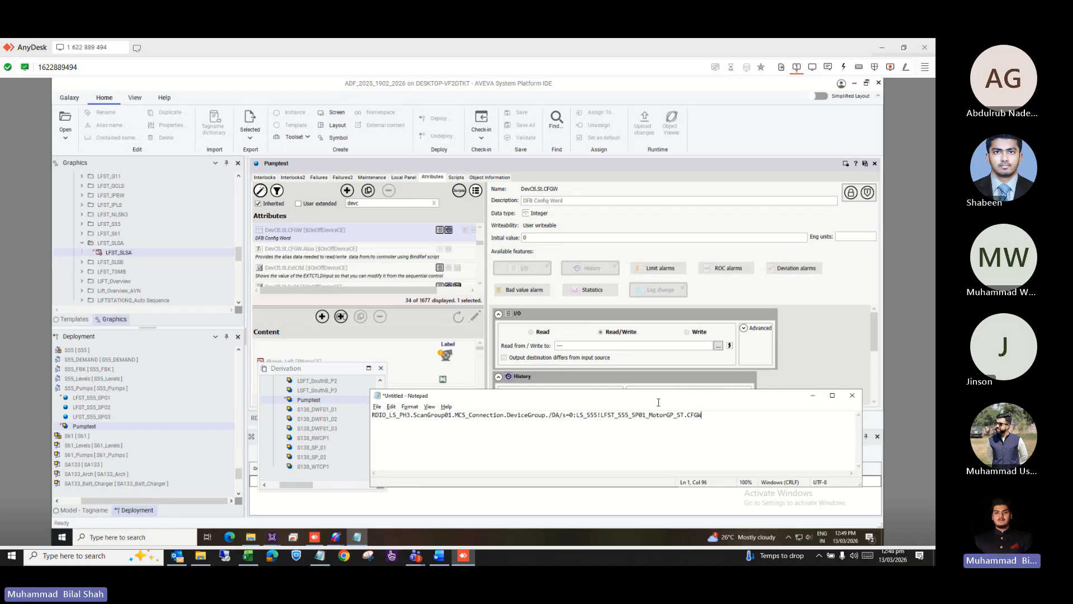
drag(703, 415, 358, 428)
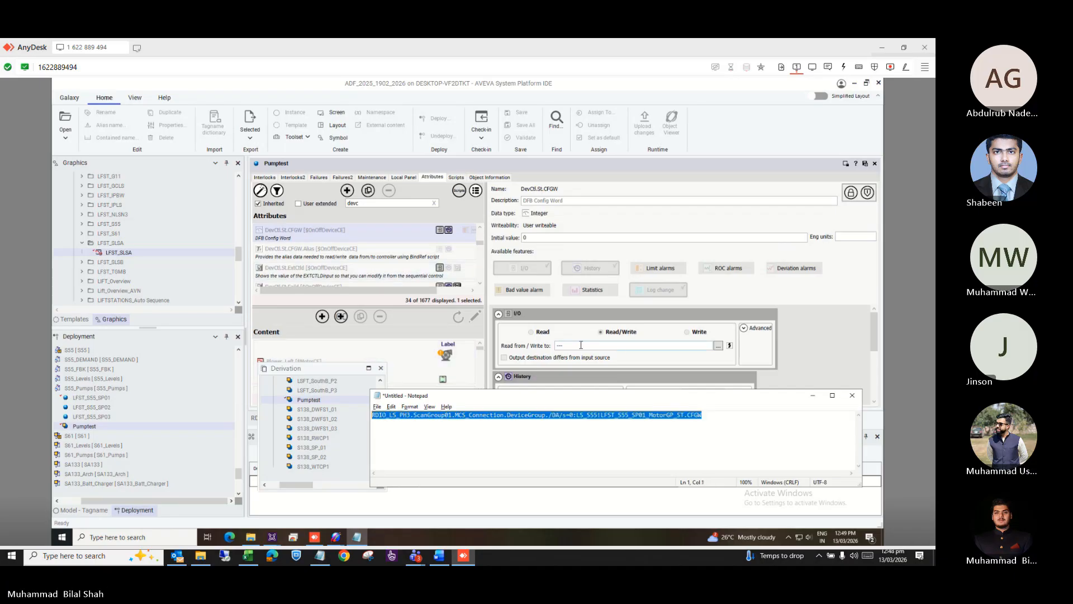
click(617, 414)
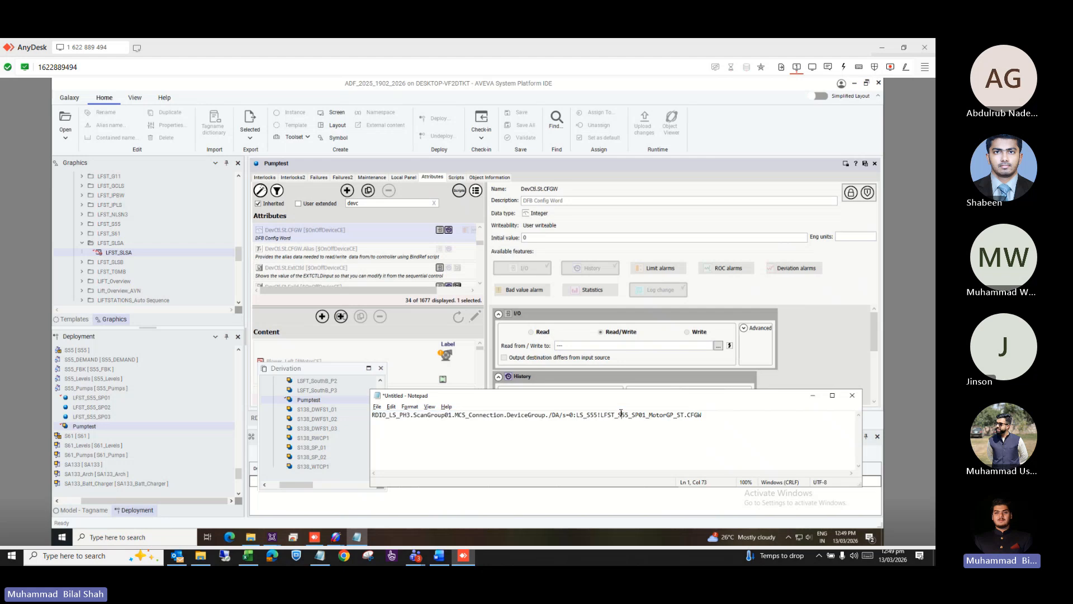
drag(600, 417, 647, 417)
drag(578, 416, 597, 419)
Switch to the System Management Console to review the MCS_Connection DeviceGroup settings.
mouse_move(275, 536)
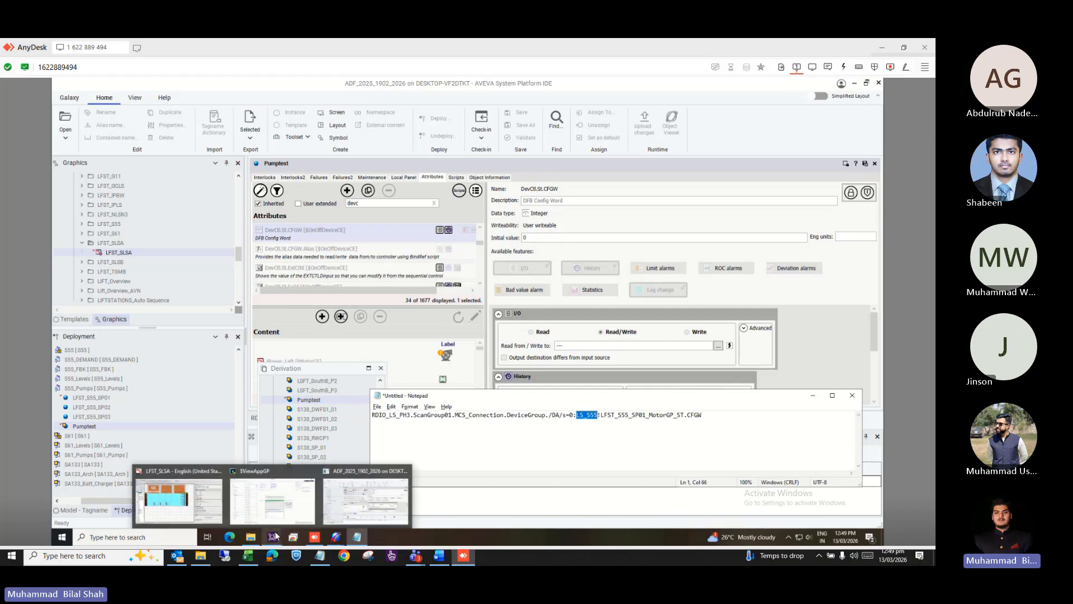
mouse_move(335, 537)
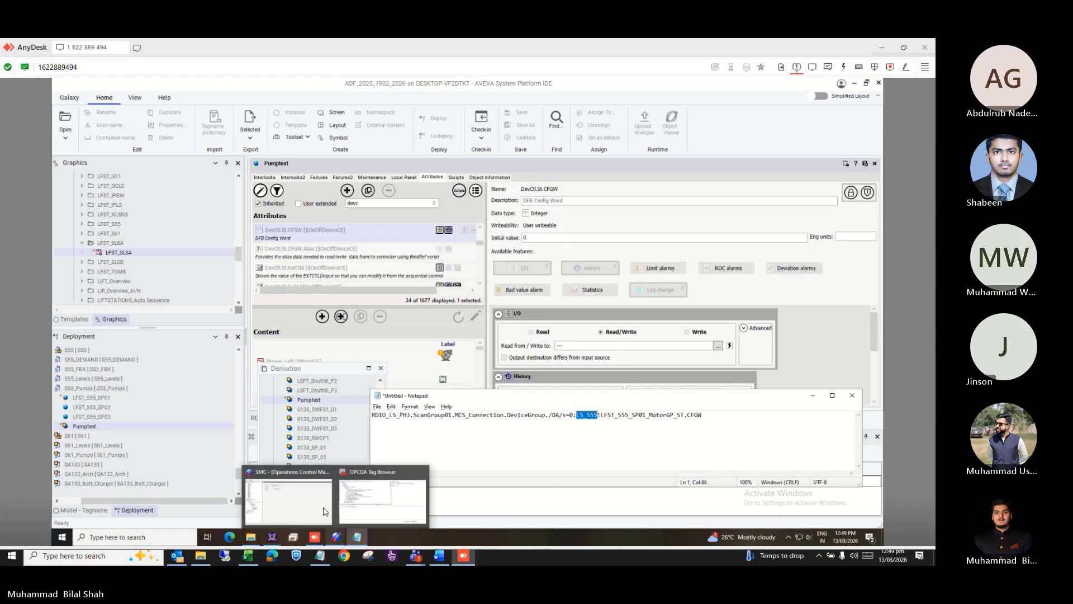
mouse_move(311, 499)
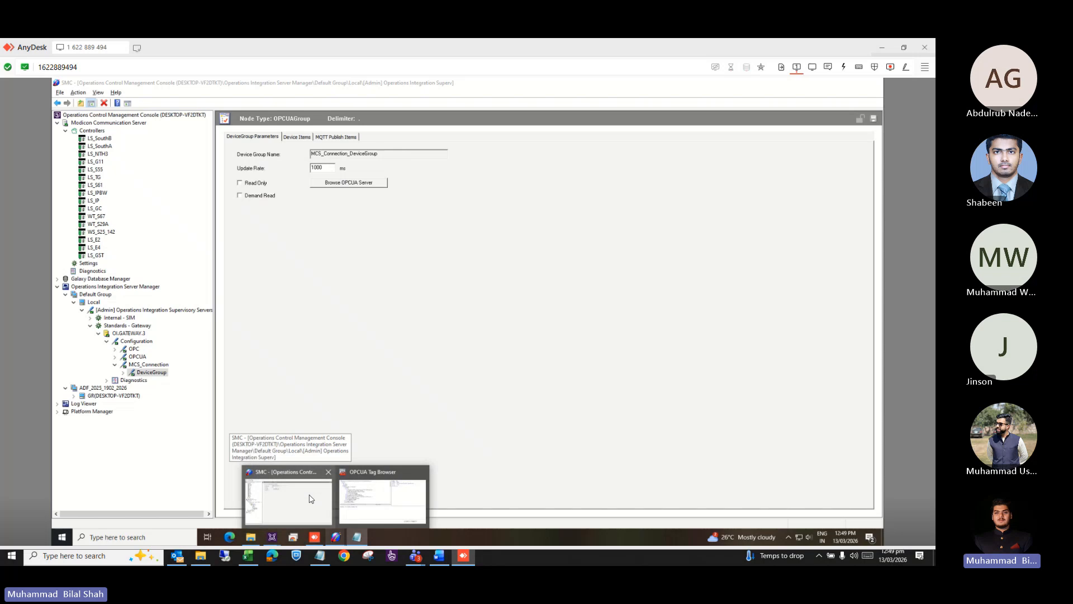
click(311, 499)
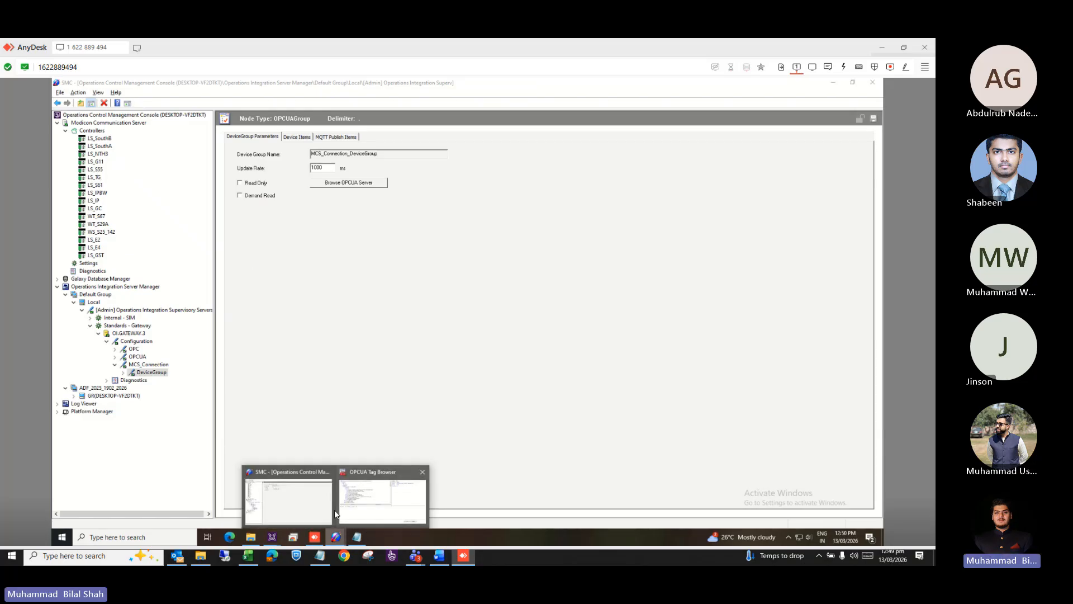
Return to the IDE and review, then close, Pumptest's properties.
mouse_move(292, 534)
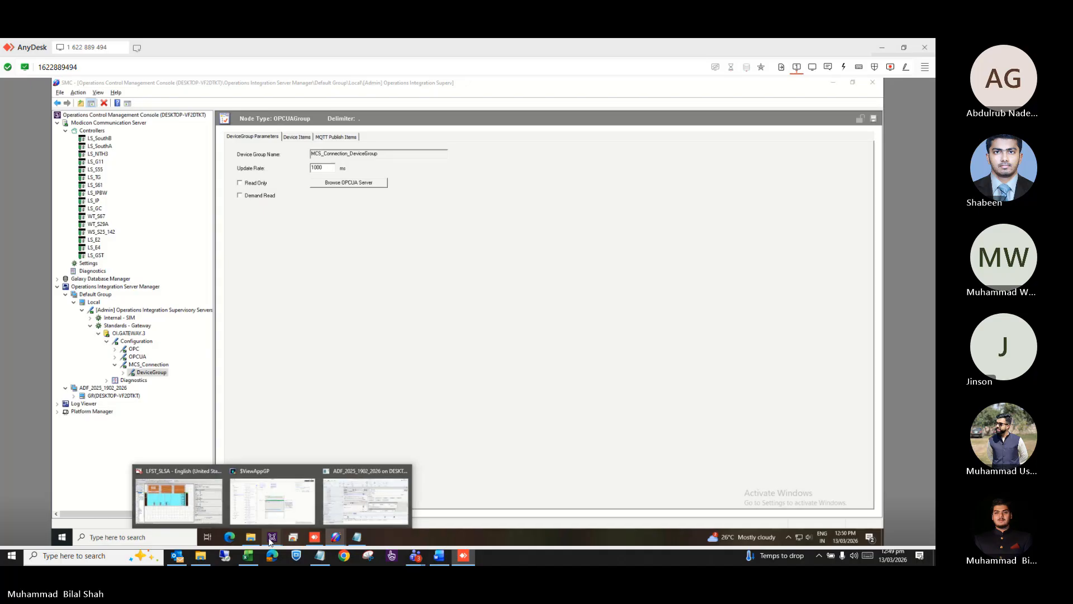
click(378, 497)
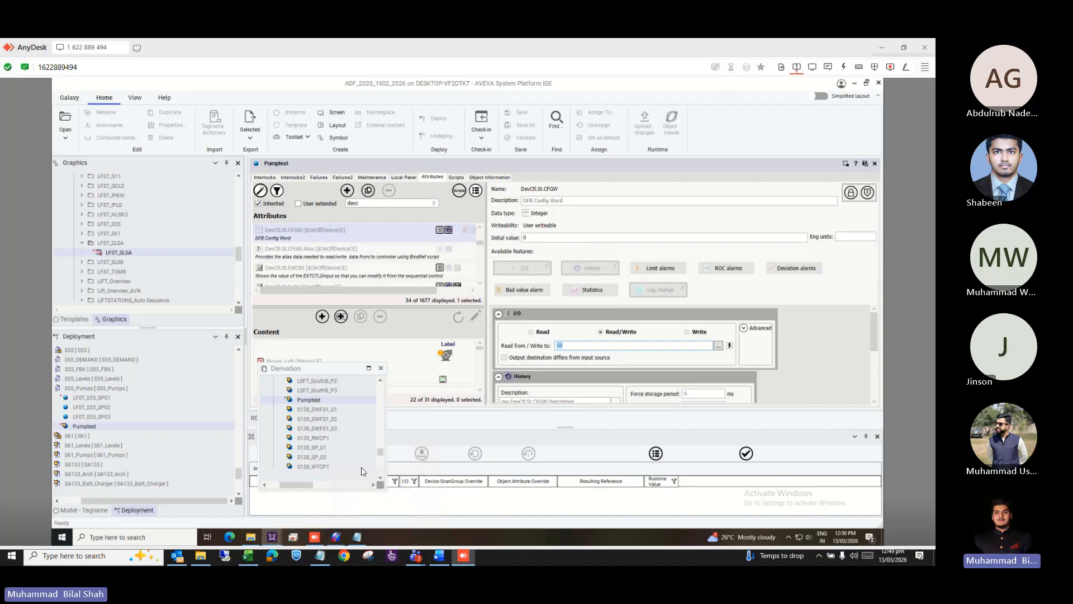
right_click(111, 427)
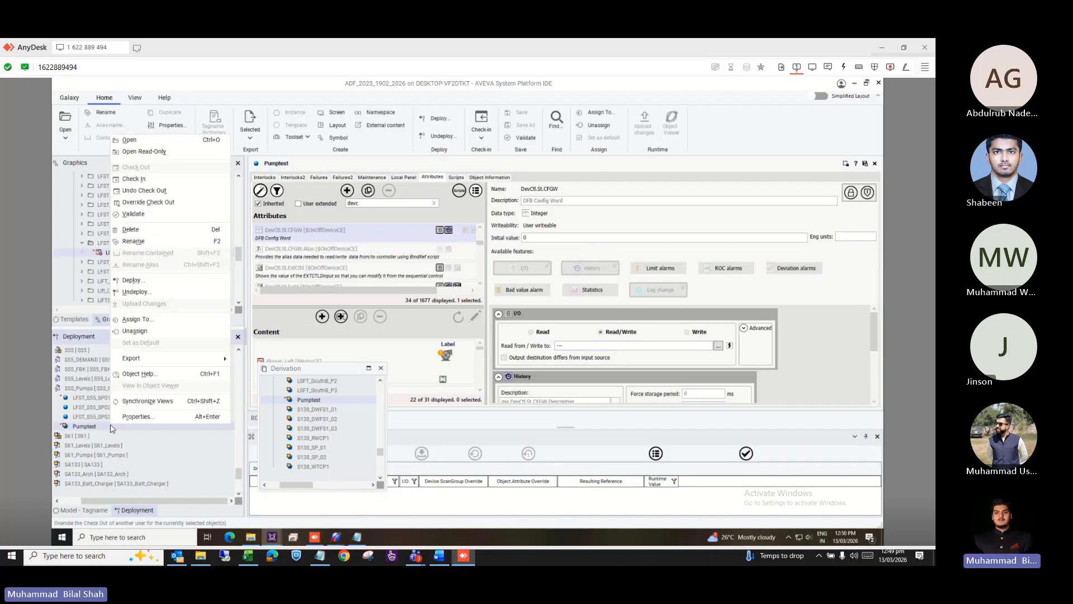
click(125, 417)
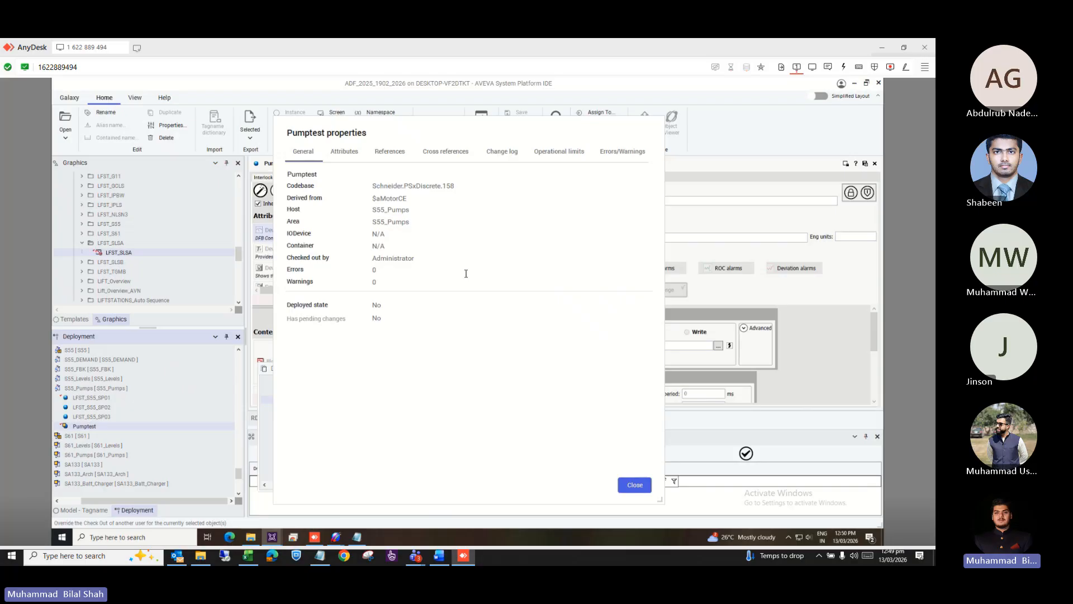
click(635, 485)
Review and close the properties of the S55_Pumps area.
click(93, 389)
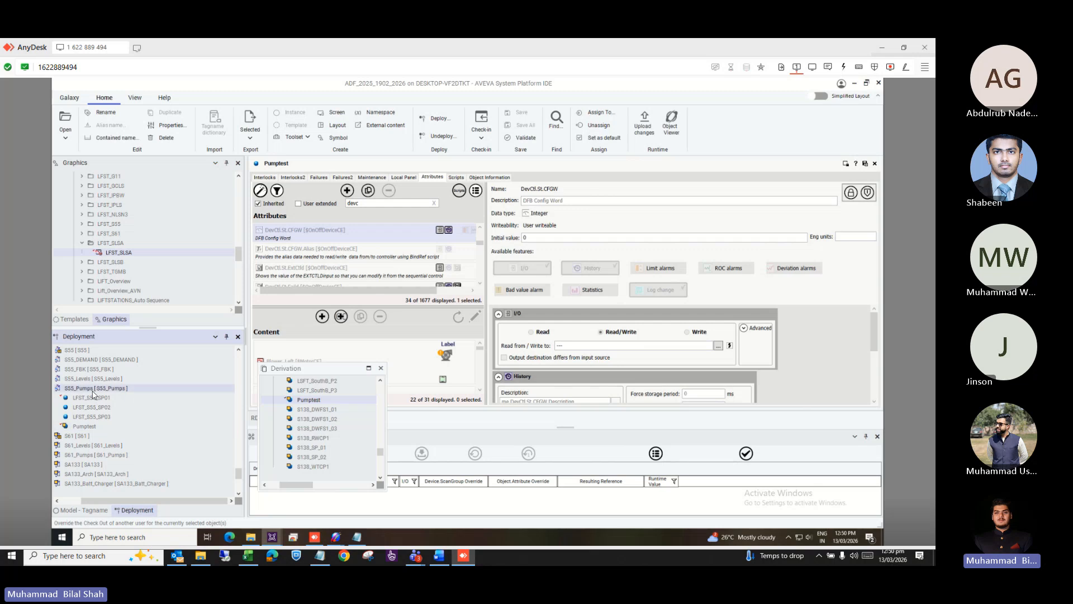
right_click(93, 393)
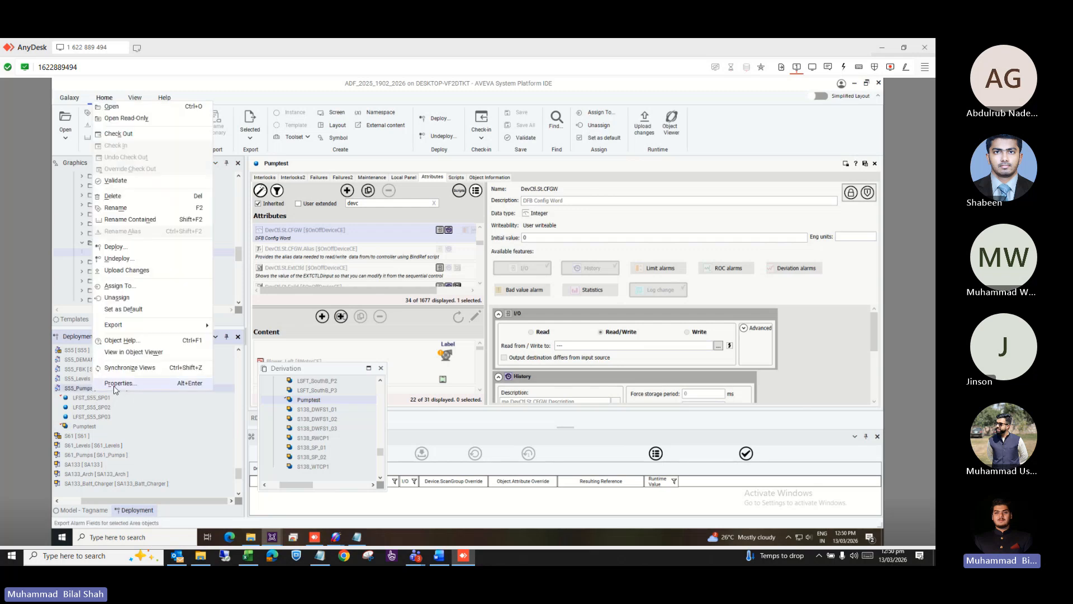
click(114, 387)
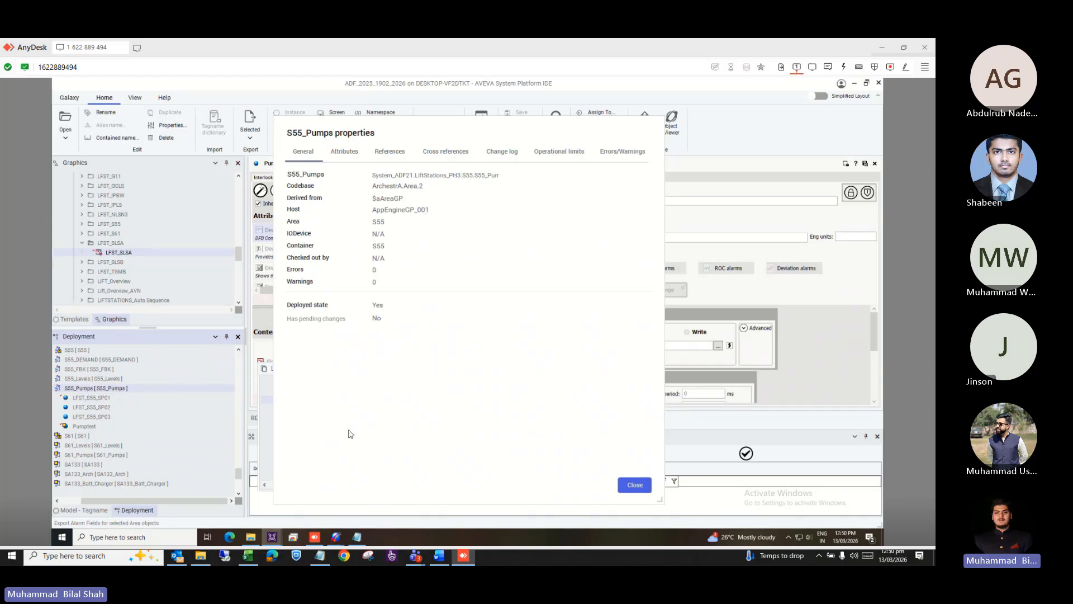
click(628, 486)
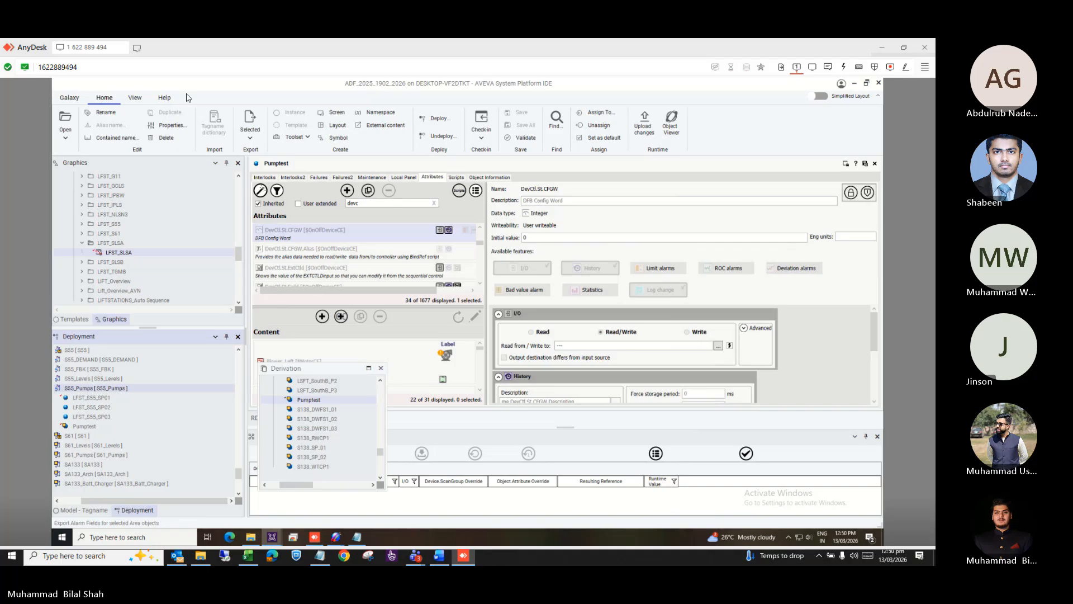
Reset the IDE panel layout and browse the docked Derivation tree, $Area collapsed, to the $OPCClient instances.
click(135, 97)
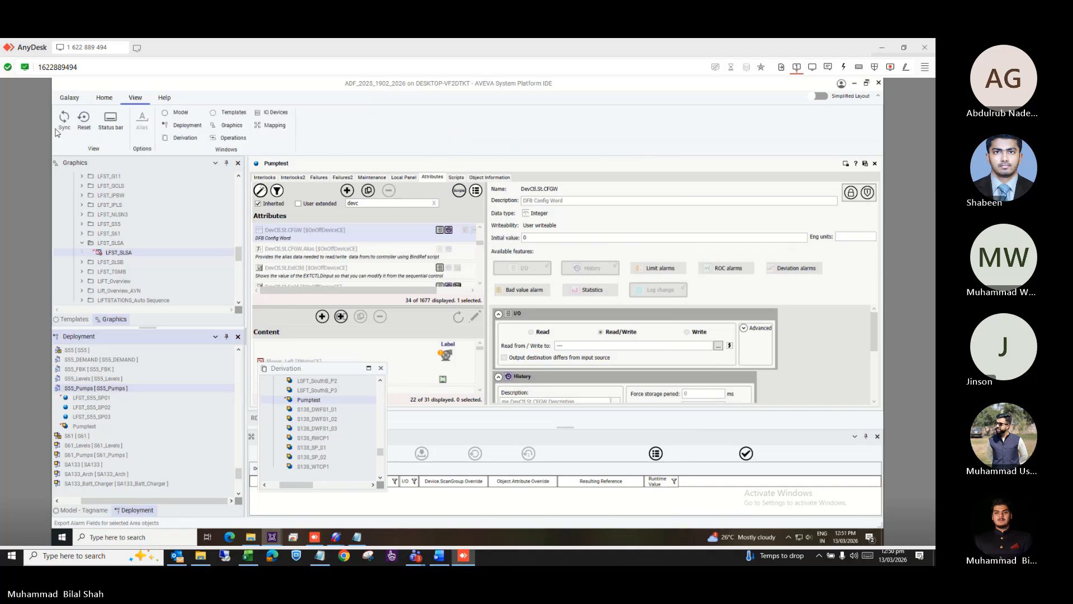
click(84, 119)
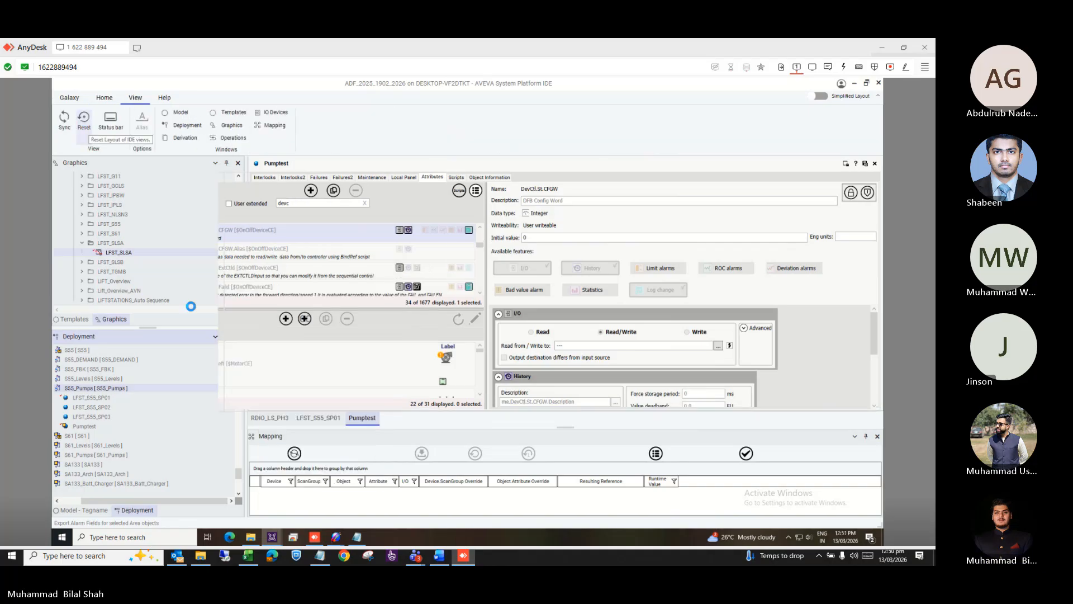
click(175, 510)
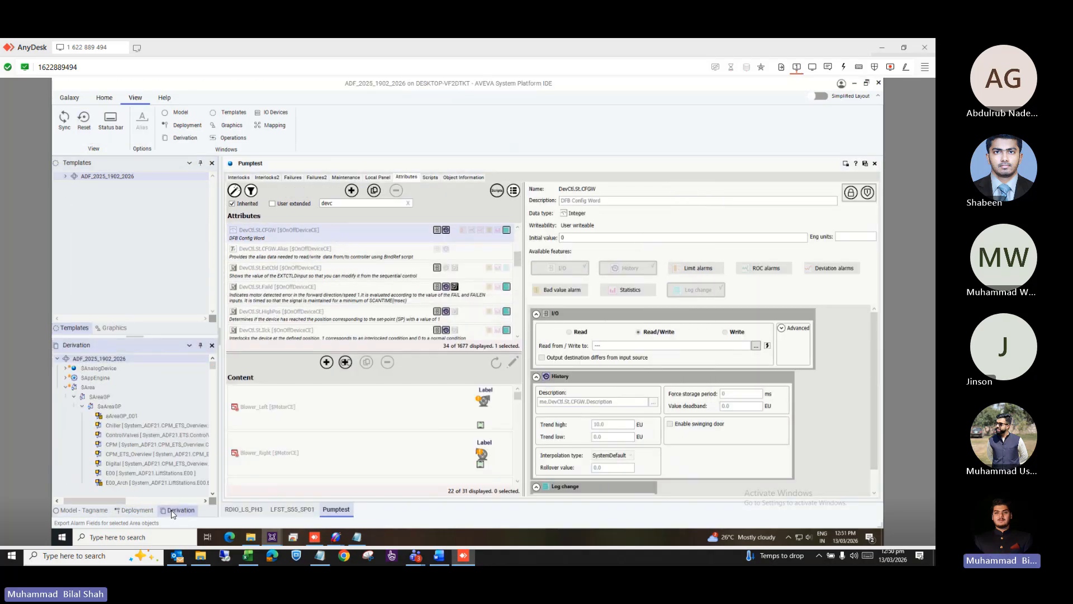
click(66, 388)
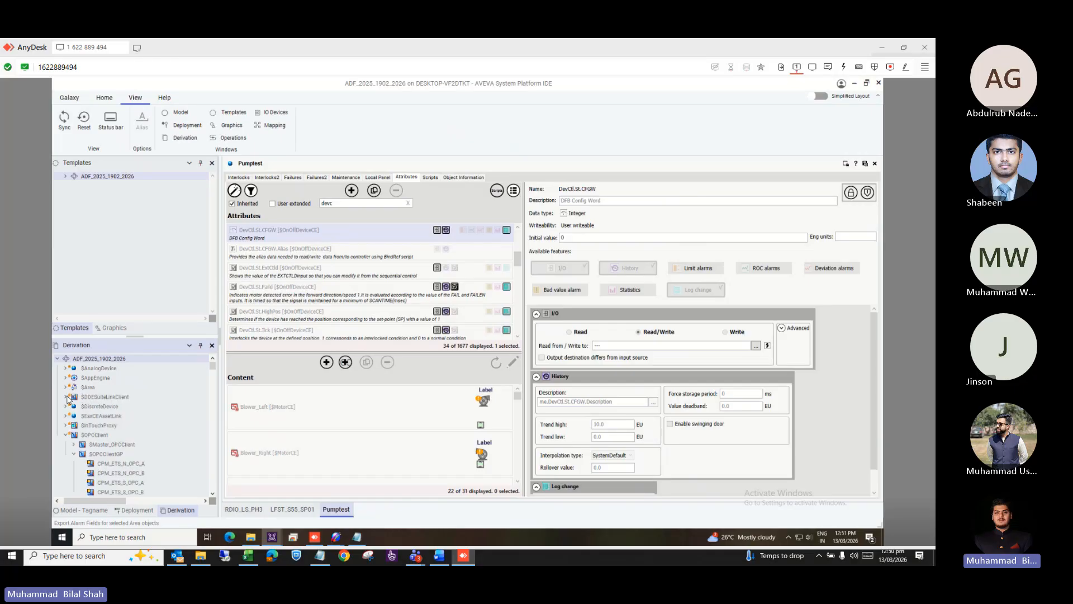
scroll(90, 449, down, 1)
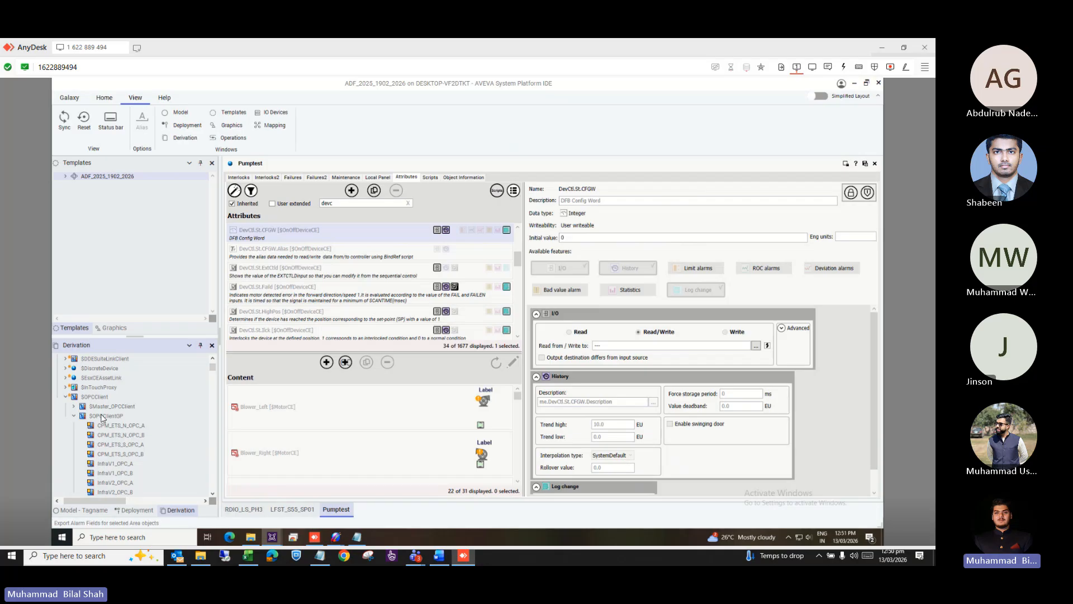
scroll(145, 447, down, 3)
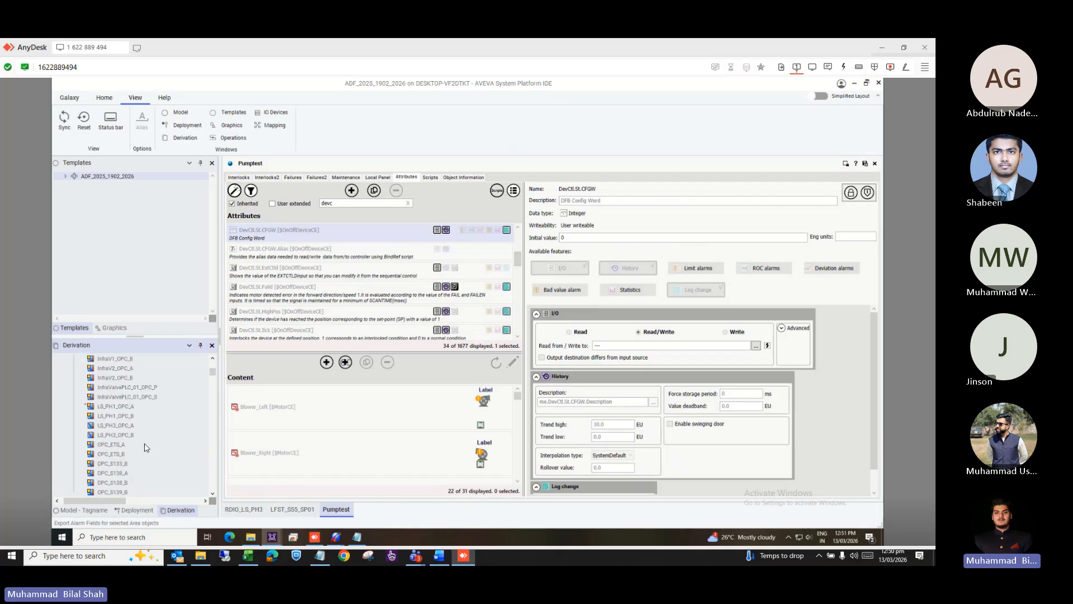
double_click(122, 425)
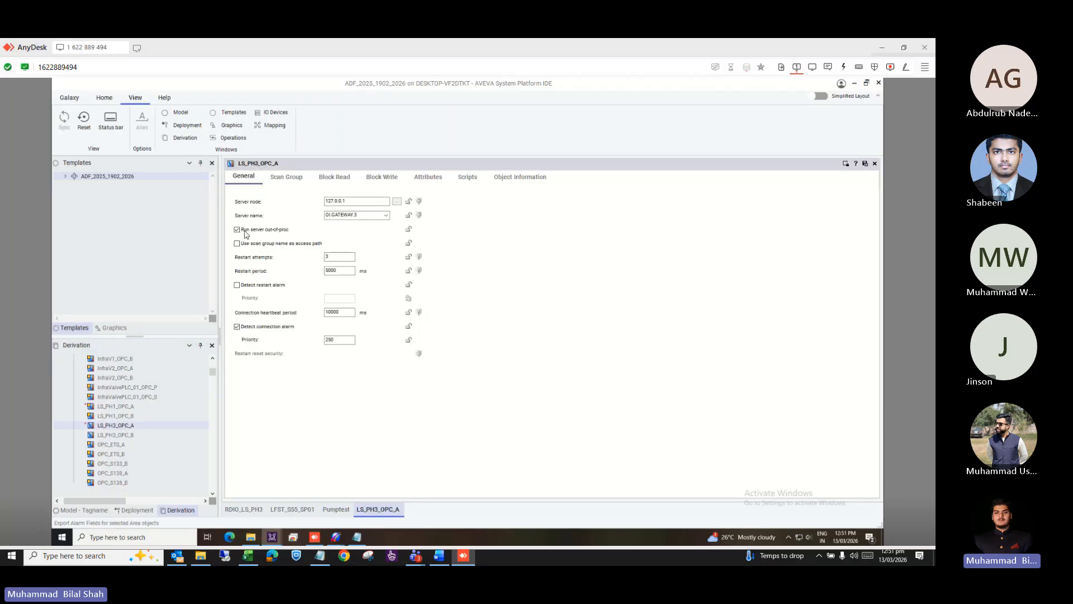
click(282, 177)
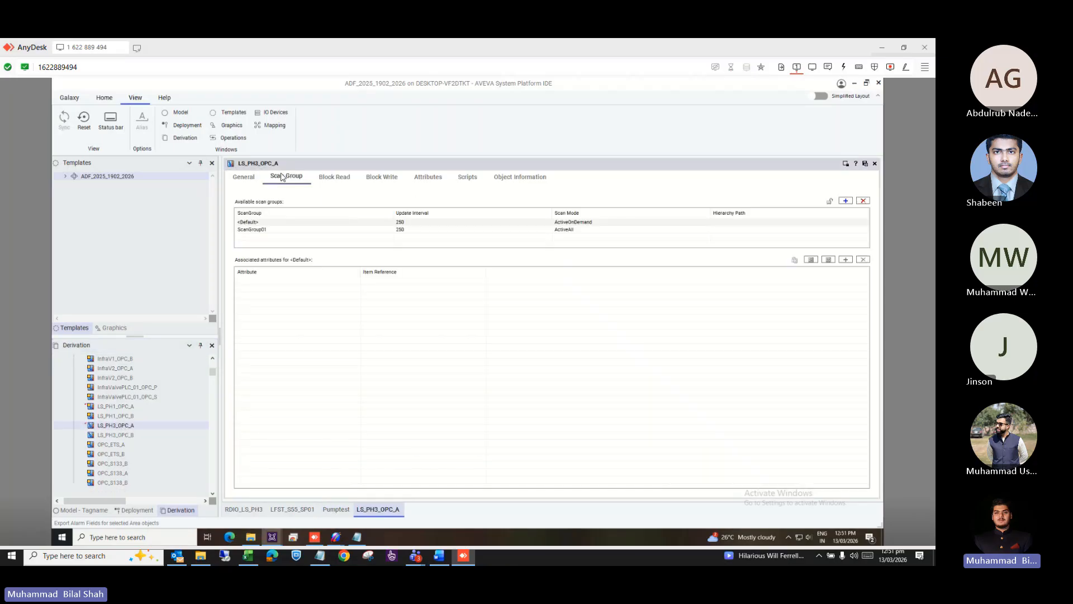
click(875, 164)
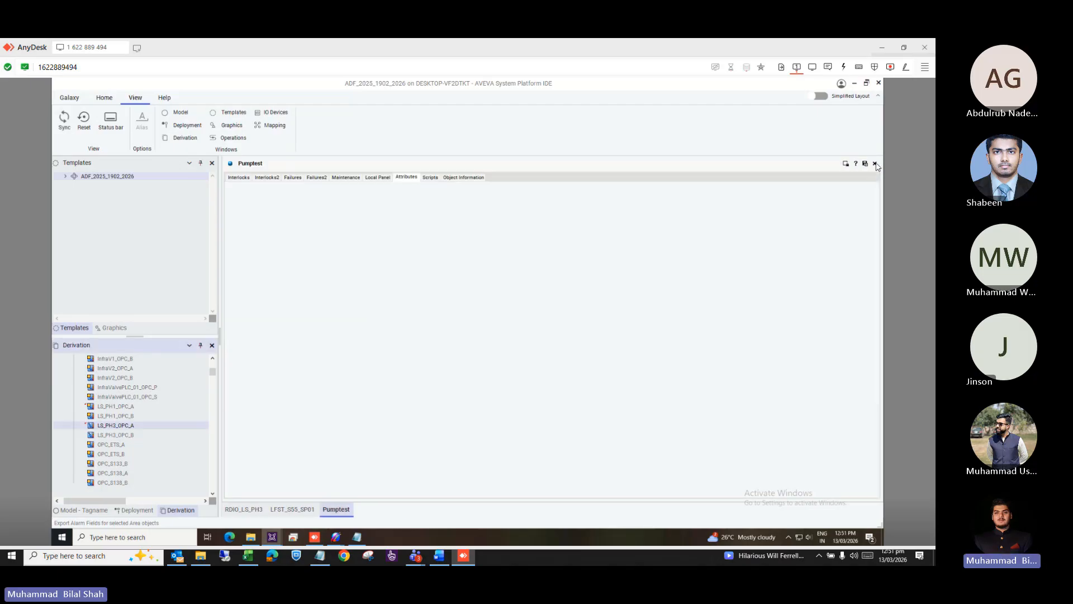
scroll(96, 447, down, 3)
scroll(97, 447, down, 5)
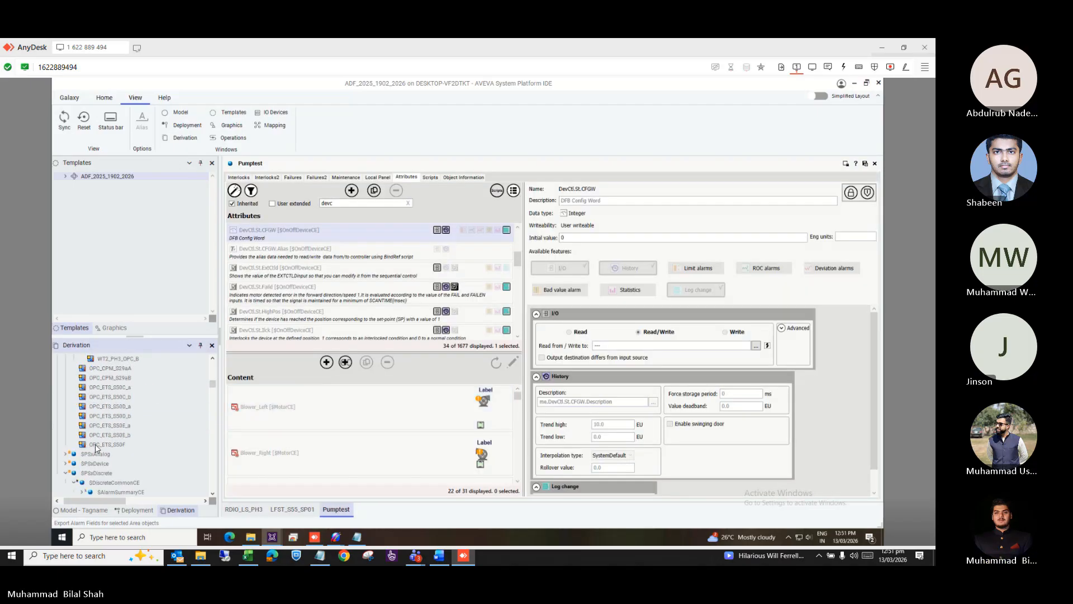
scroll(96, 447, down, 8)
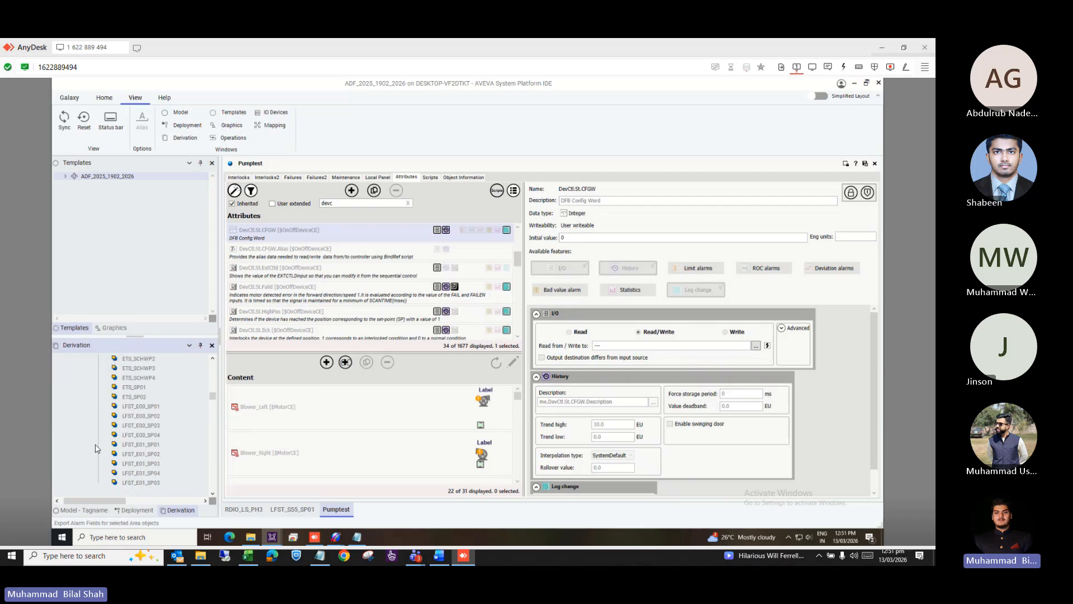
Open RDIO_LS_PH3, review its primary/backup sources and scan groups, then close the editor.
drag(214, 410, 211, 487)
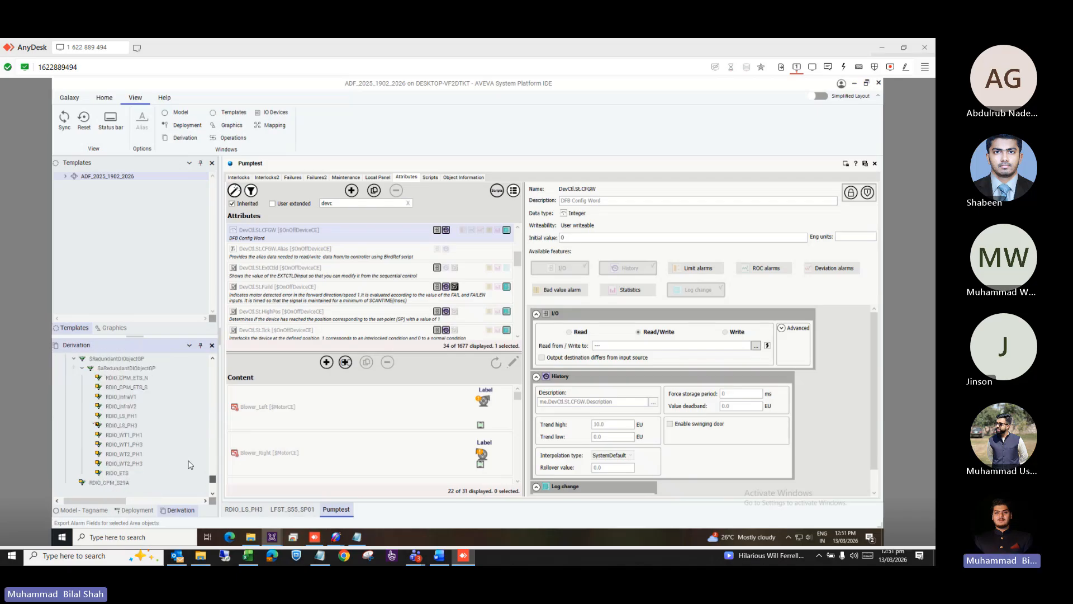
click(124, 428)
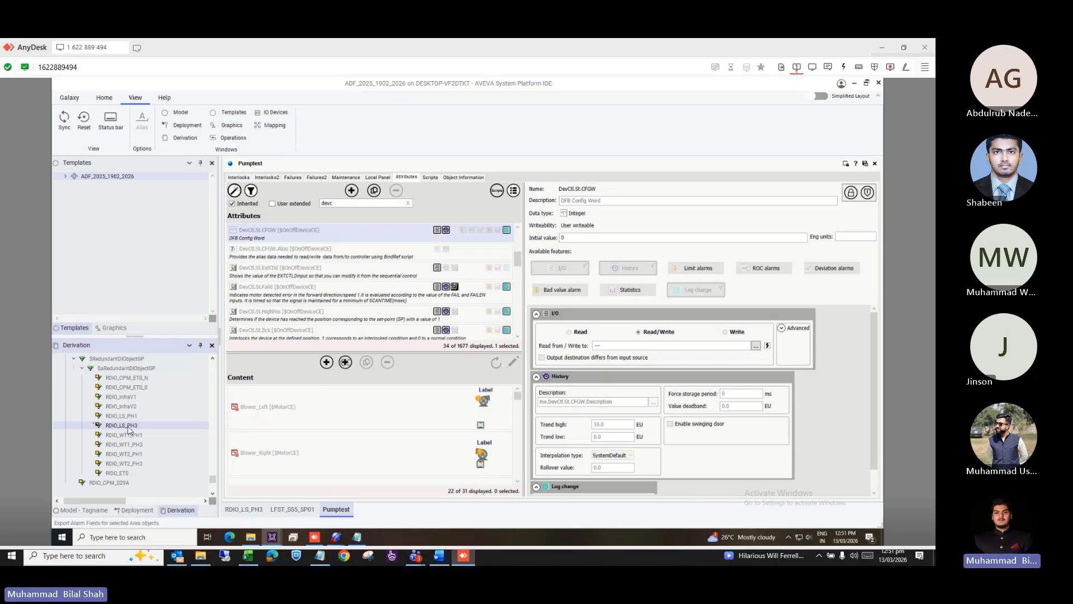
click(242, 509)
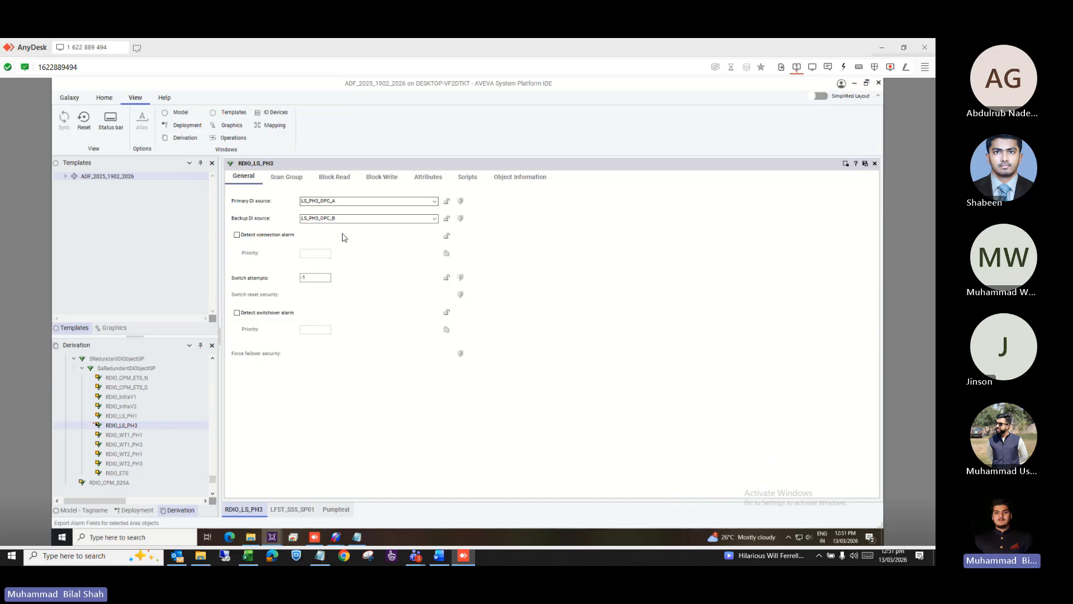
click(292, 180)
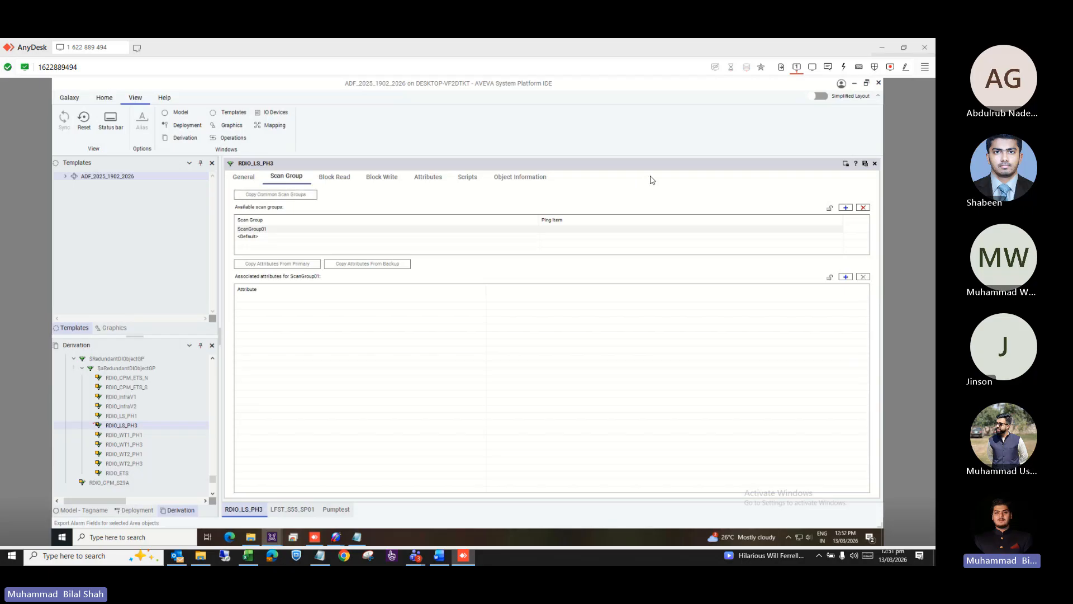
click(875, 164)
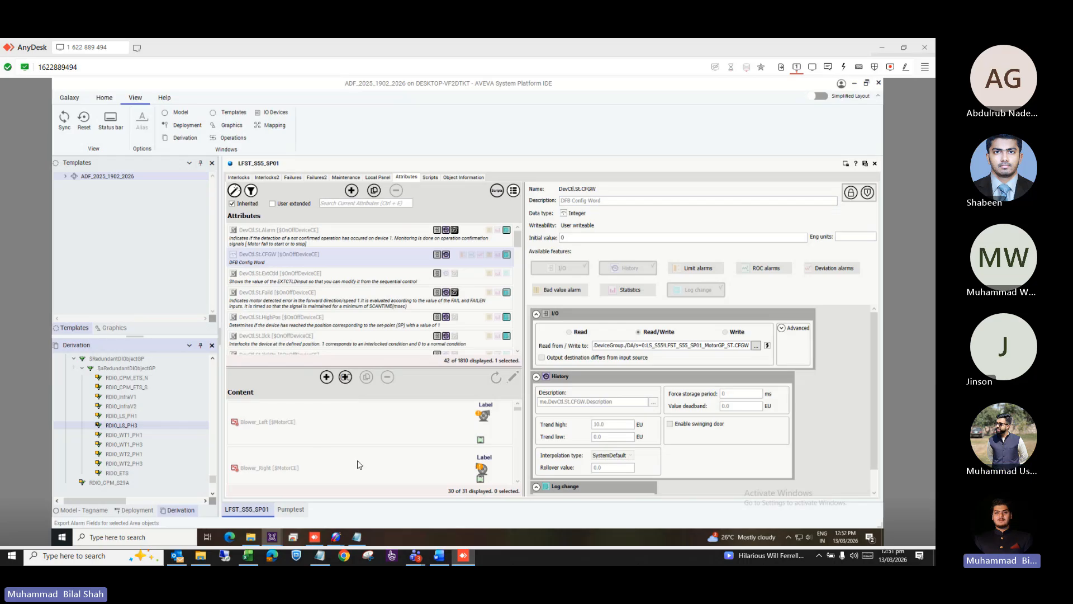
Check the Notepad DeviceGroup path, then select LS_PH3_OPC_A in the Model - Tagname list.
click(357, 536)
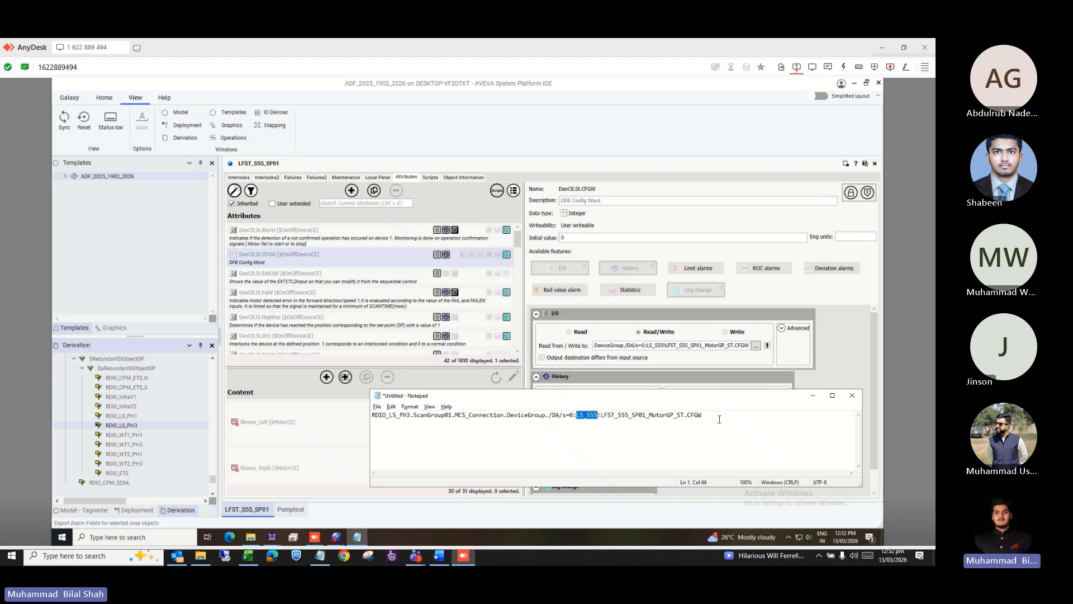
click(812, 396)
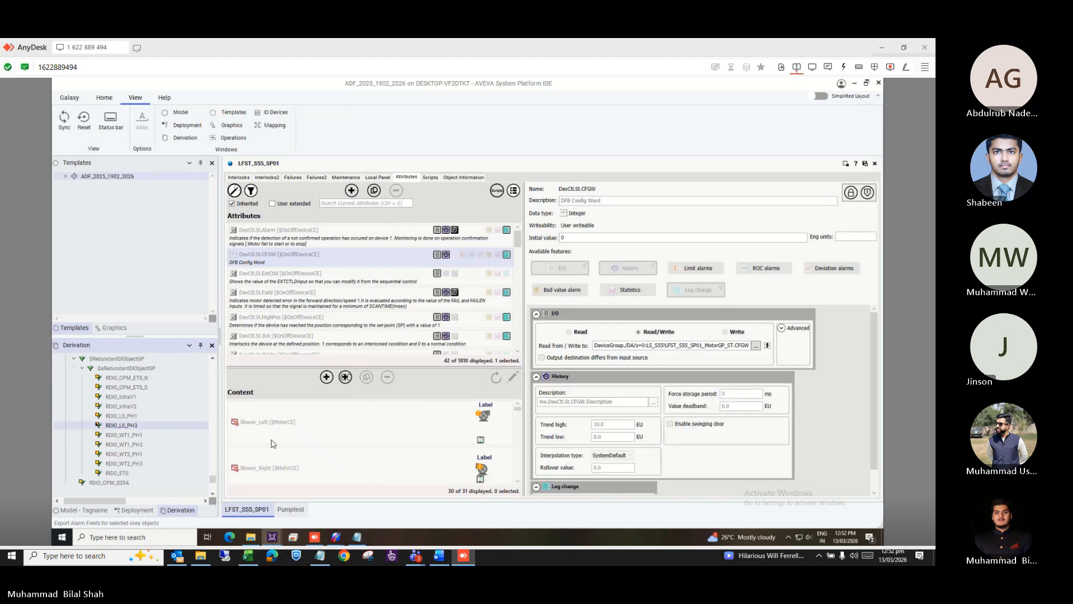
click(120, 511)
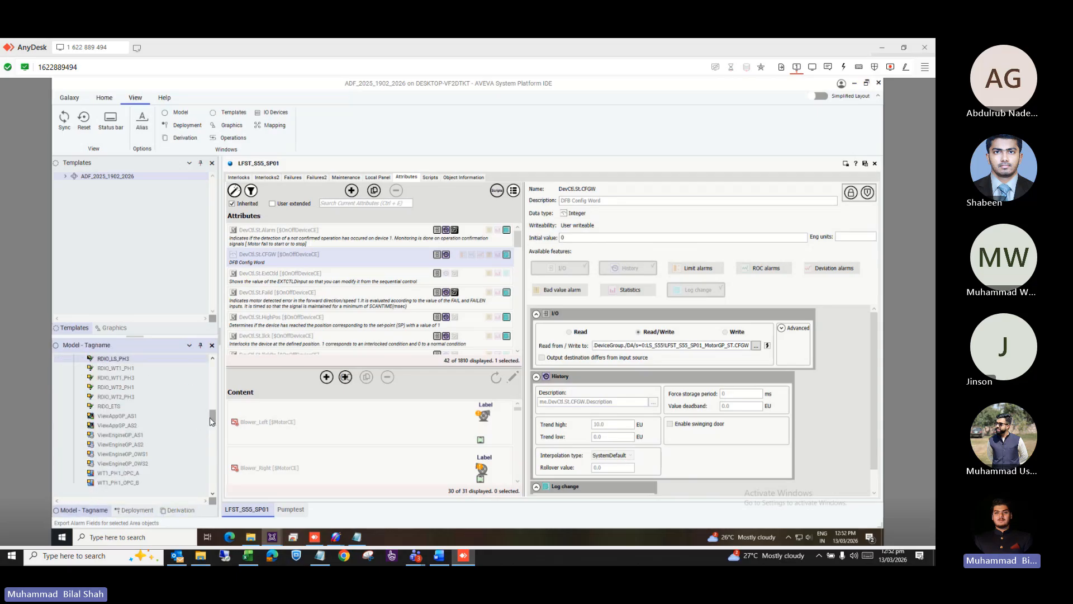
drag(211, 420, 212, 410)
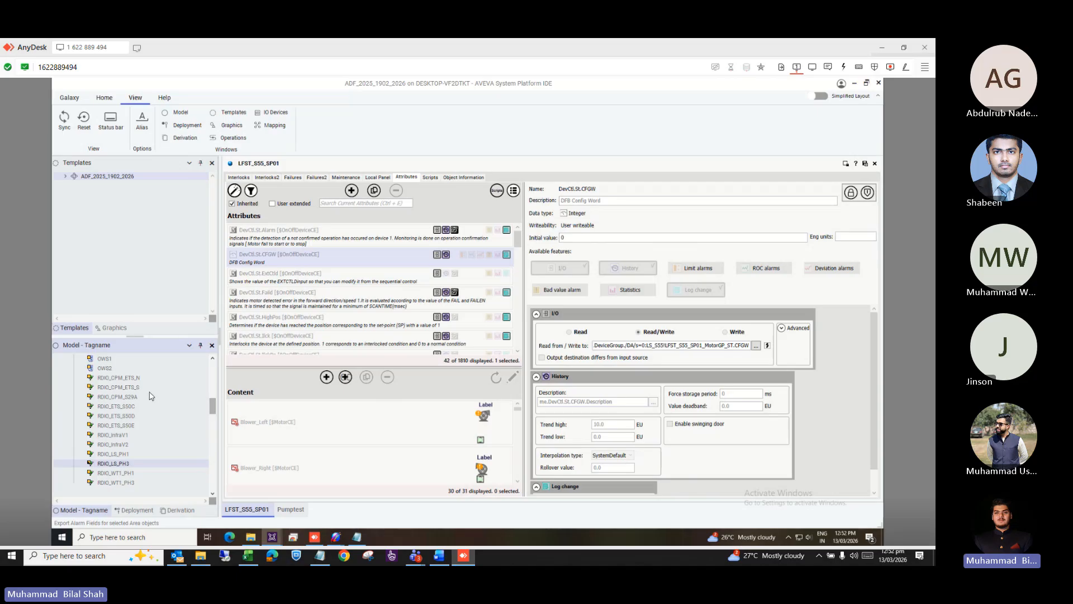
scroll(140, 405, up, 5)
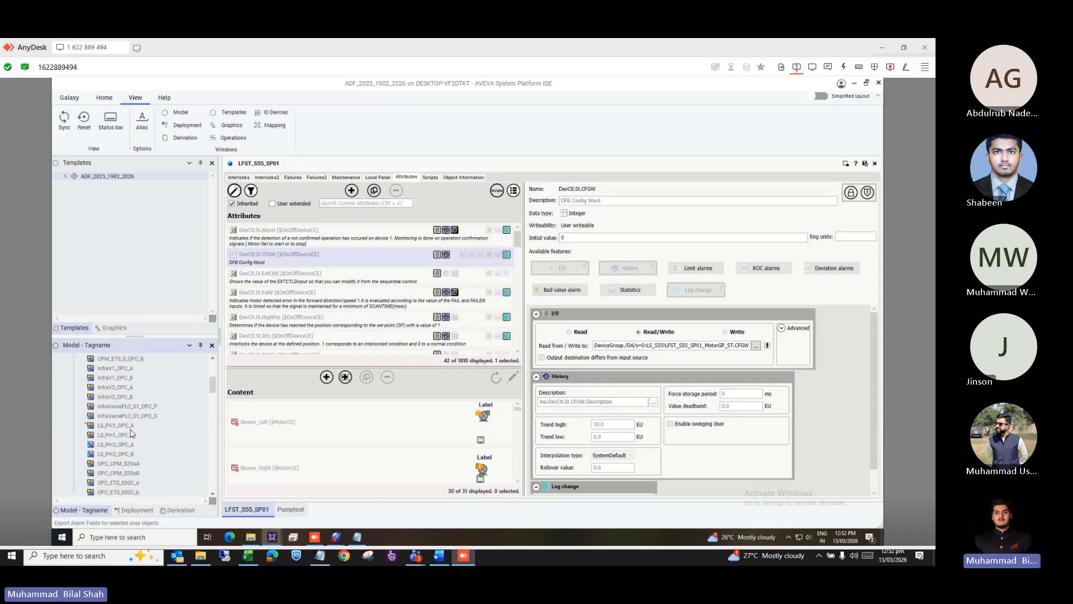
click(134, 446)
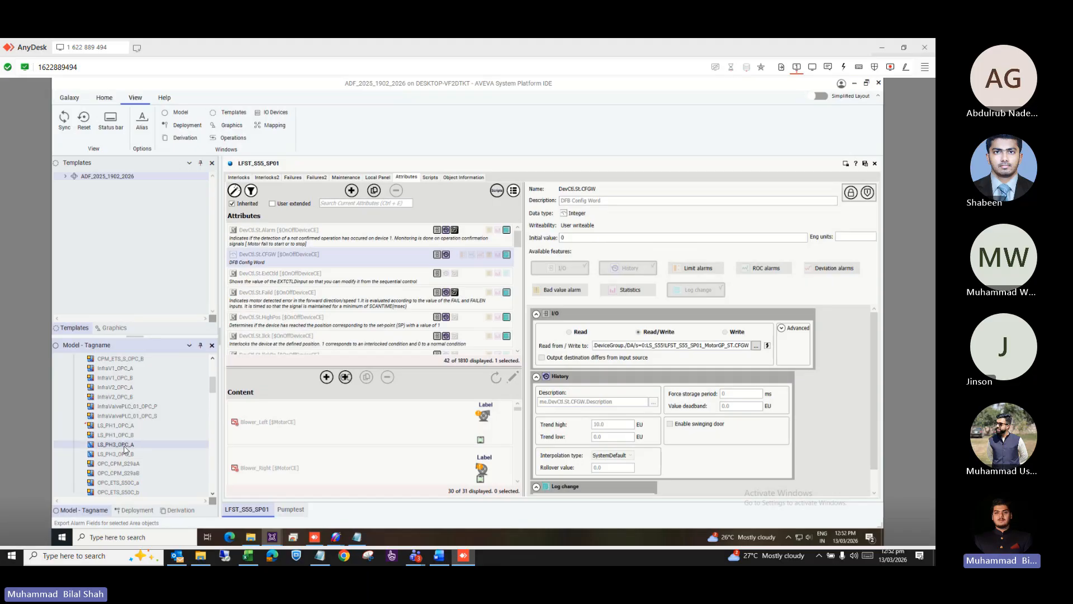
Open LS_PH3_OPC_A in Object Viewer and add its ConnectionStatus attribute to Watch List 1.
right_click(124, 449)
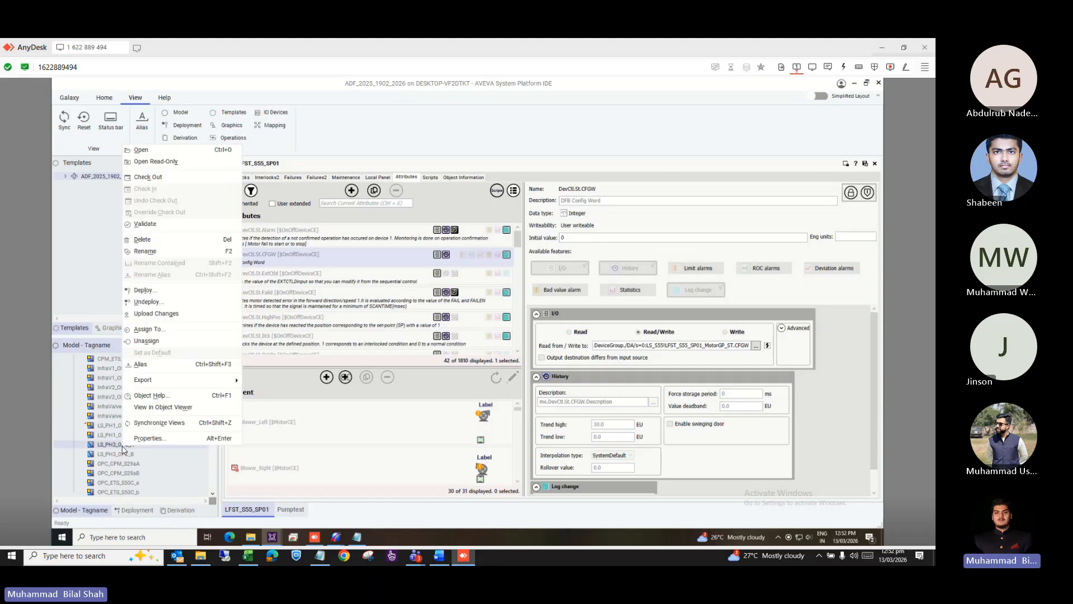
click(159, 408)
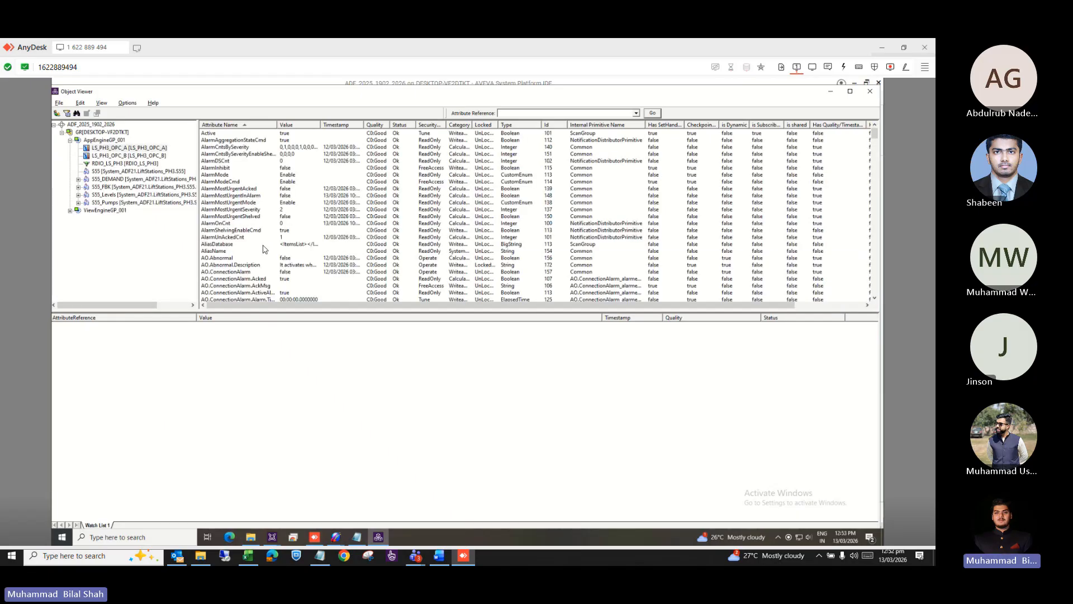
click(262, 244)
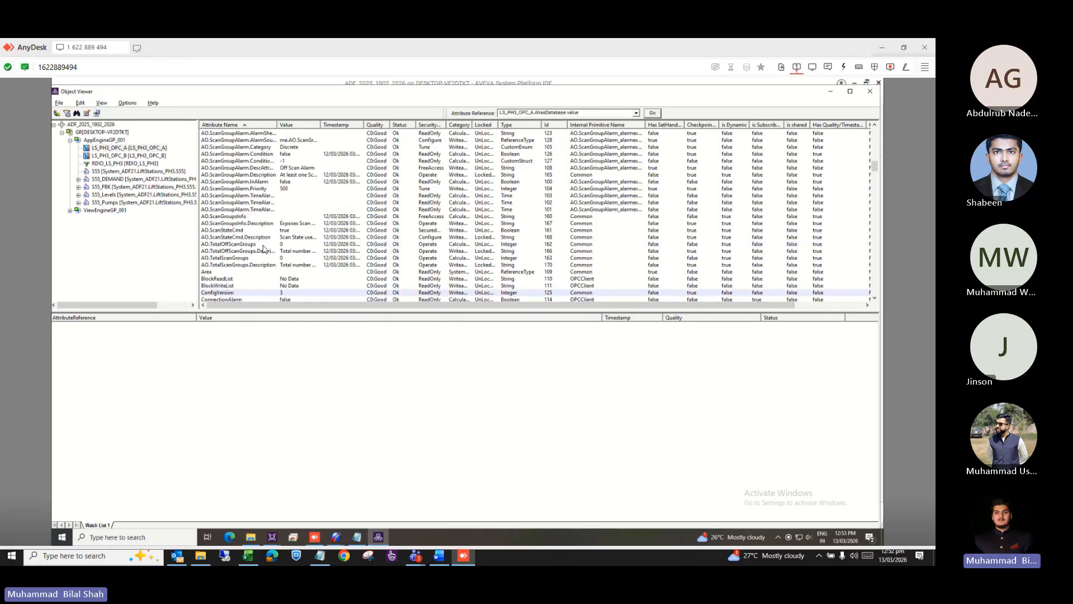
scroll(264, 246, down, 6)
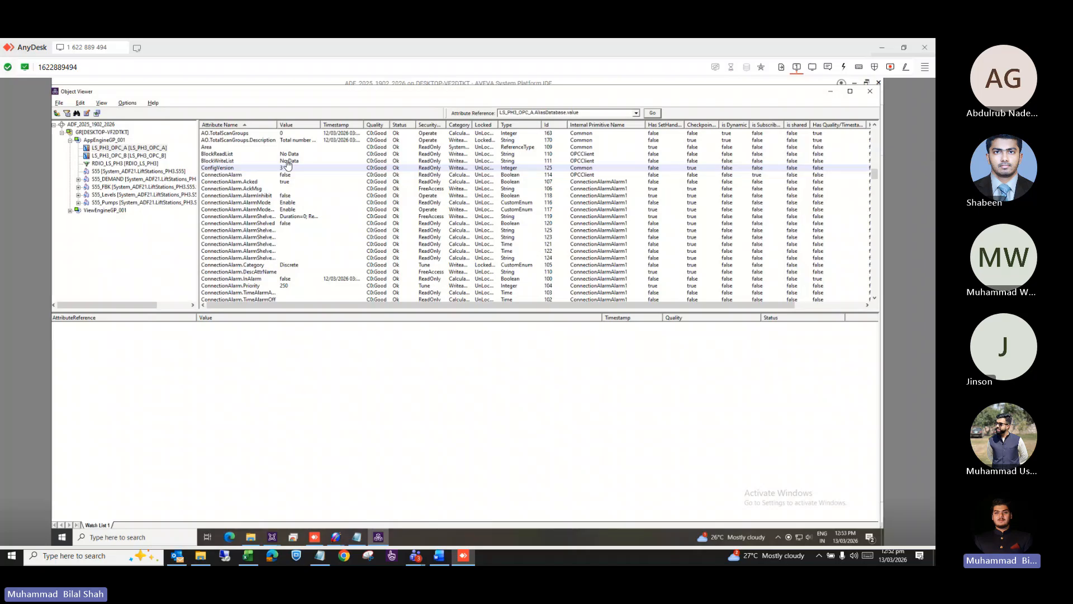
scroll(288, 163, down, 3)
click(233, 259)
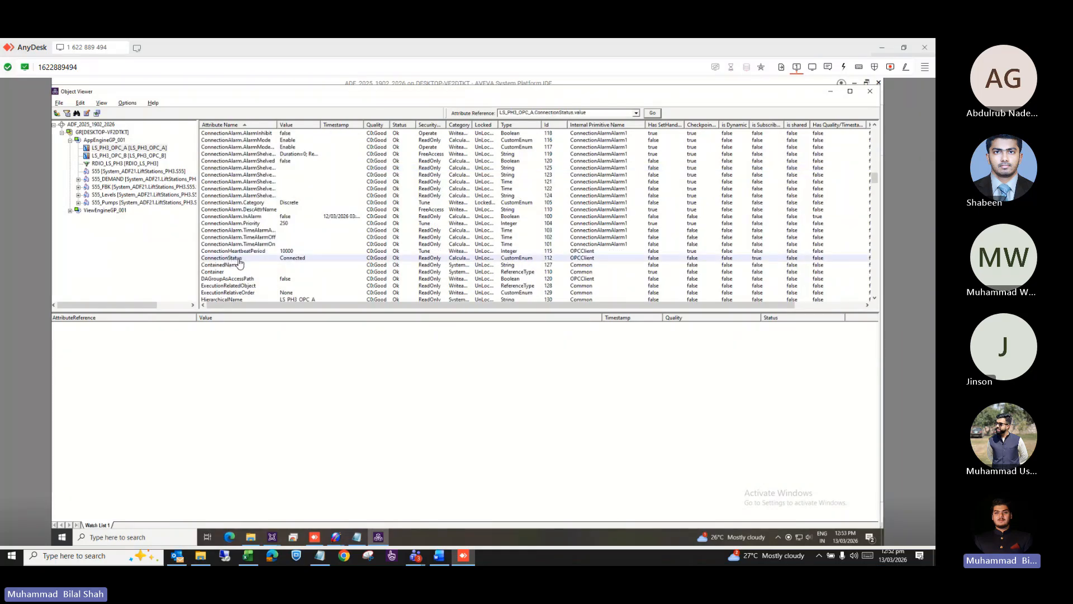
right_click(239, 262)
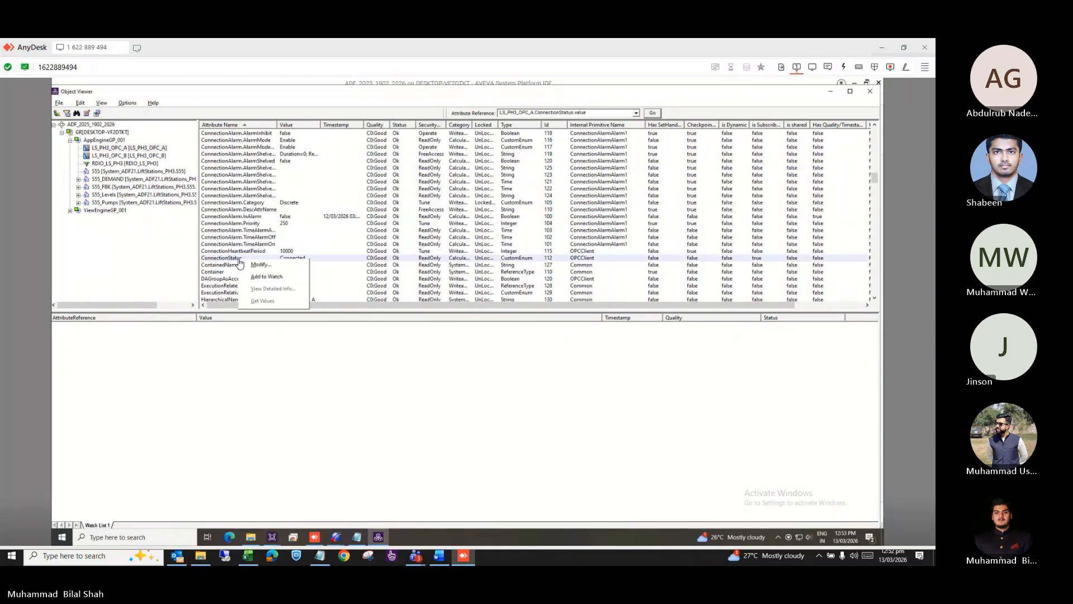
click(259, 277)
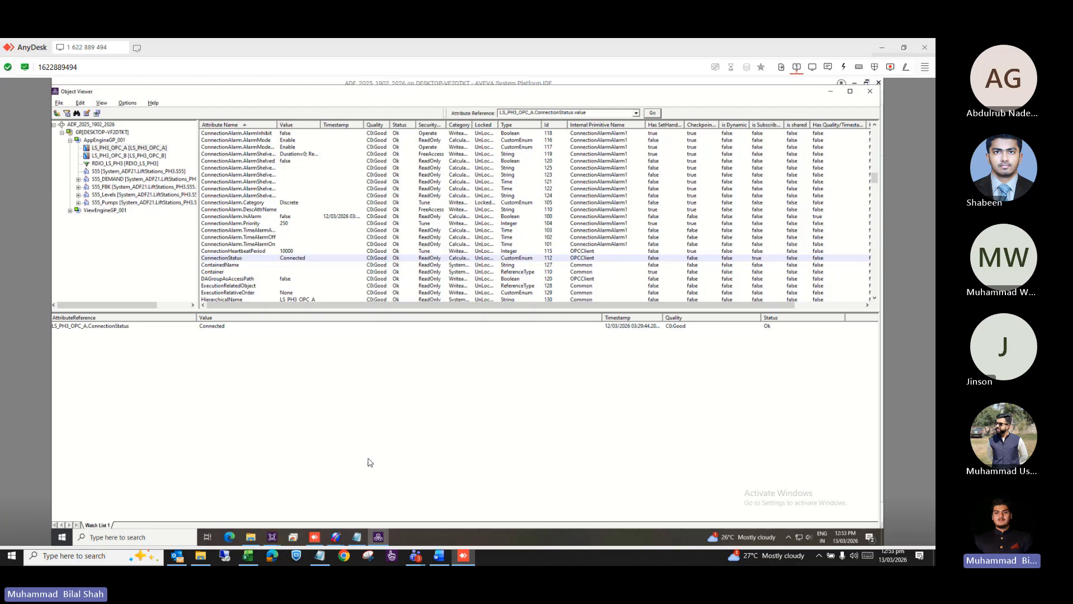
Review the MCS_Connection DeviceGroup parameters in the SMC, then return to the System Platform IDE.
mouse_move(378, 538)
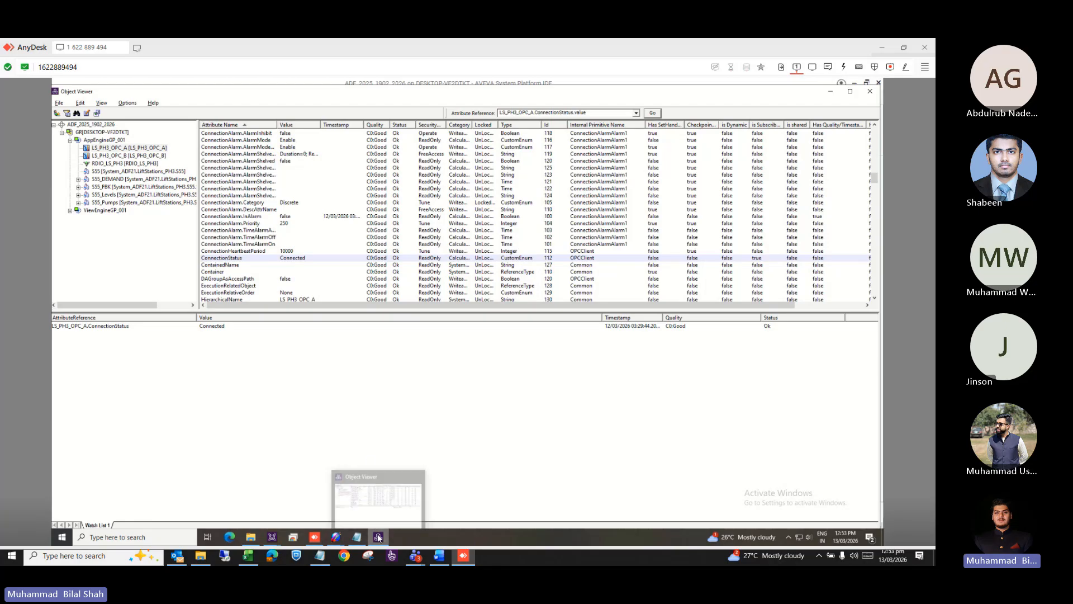
mouse_move(270, 537)
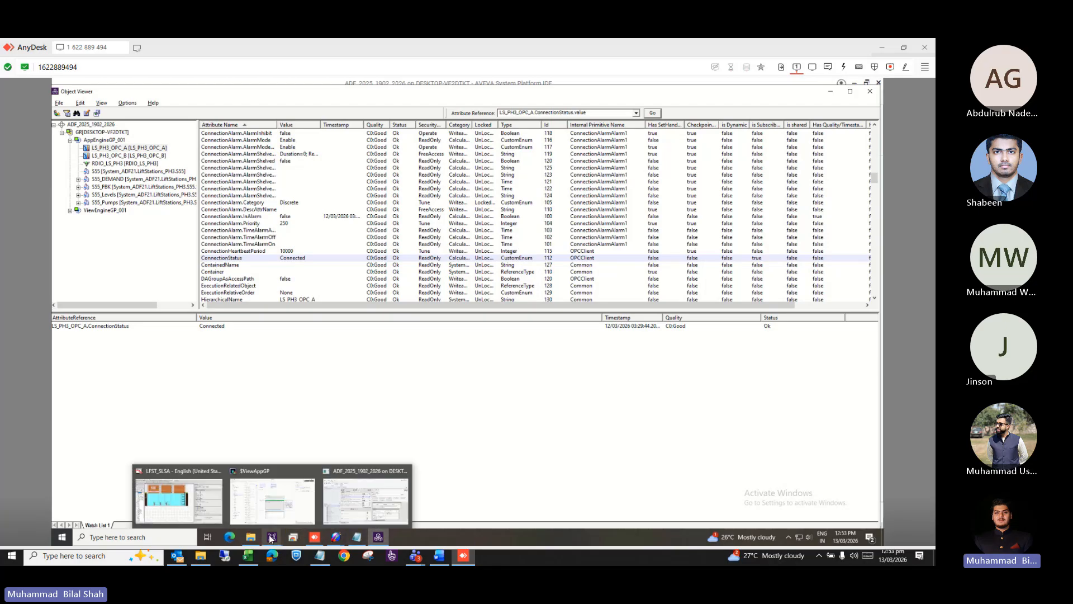
mouse_move(337, 540)
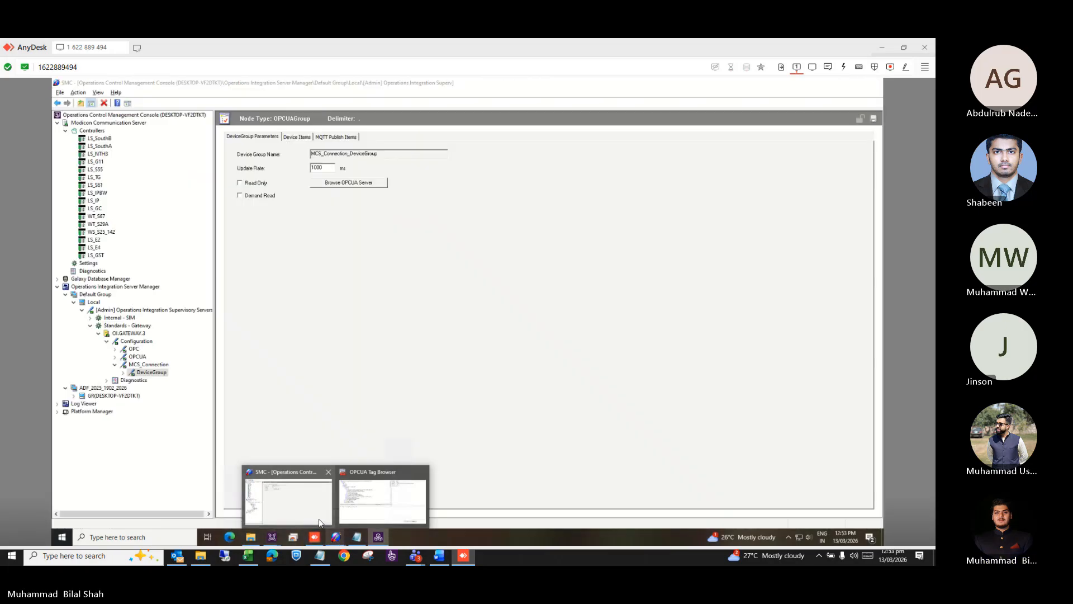
click(320, 522)
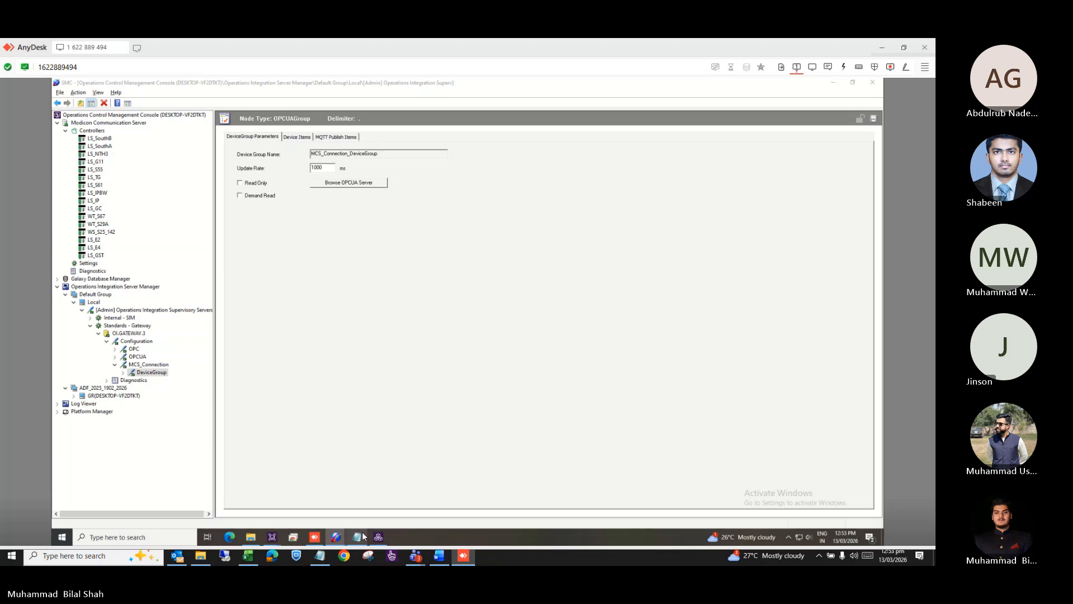
key(alt+Tab)
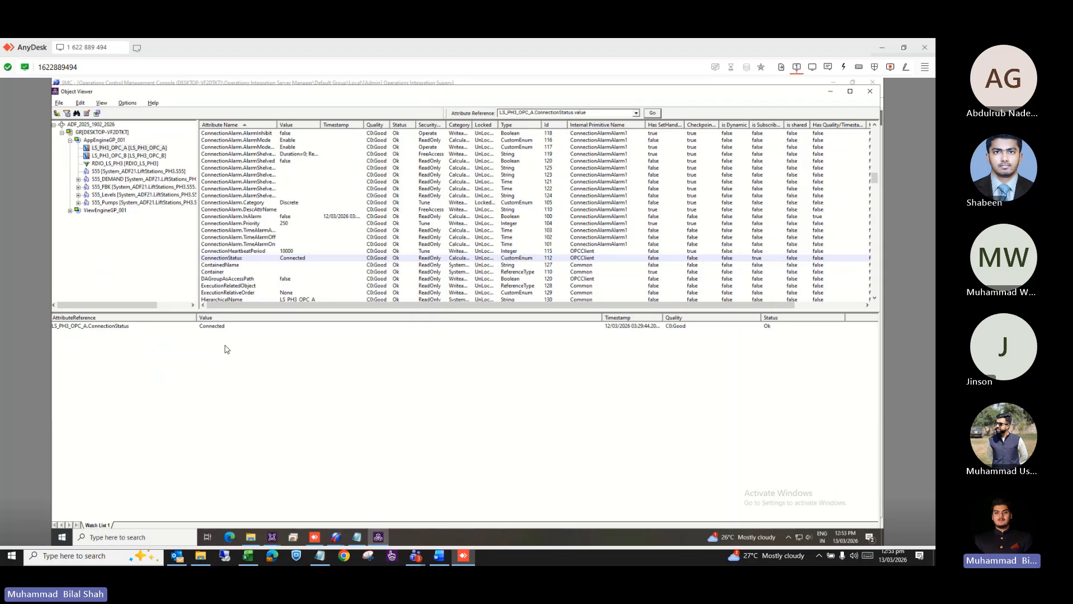
key(alt+Tab)
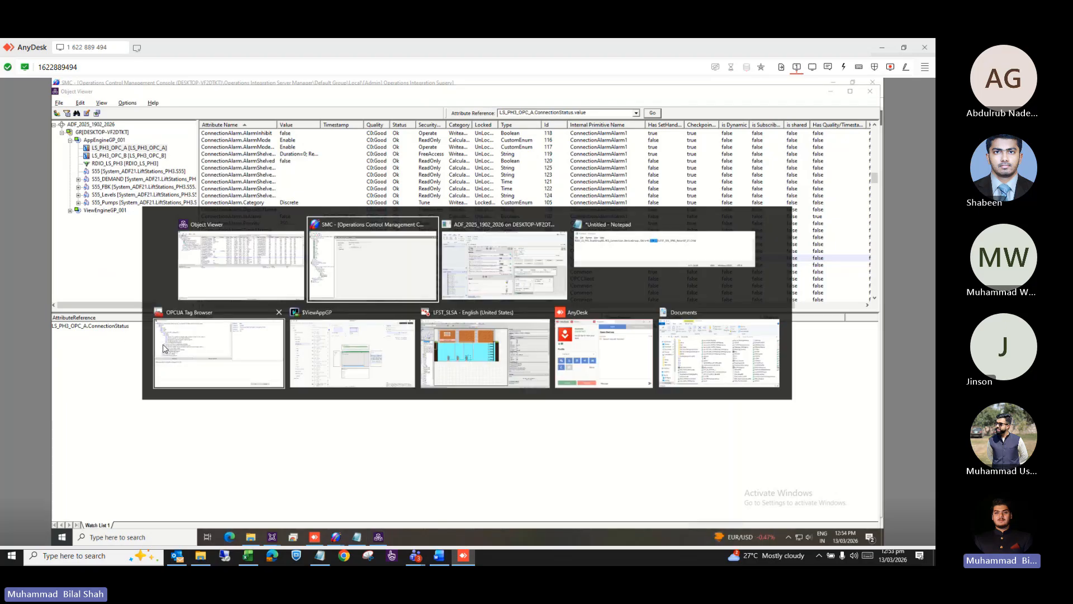
key(alt+Tab)
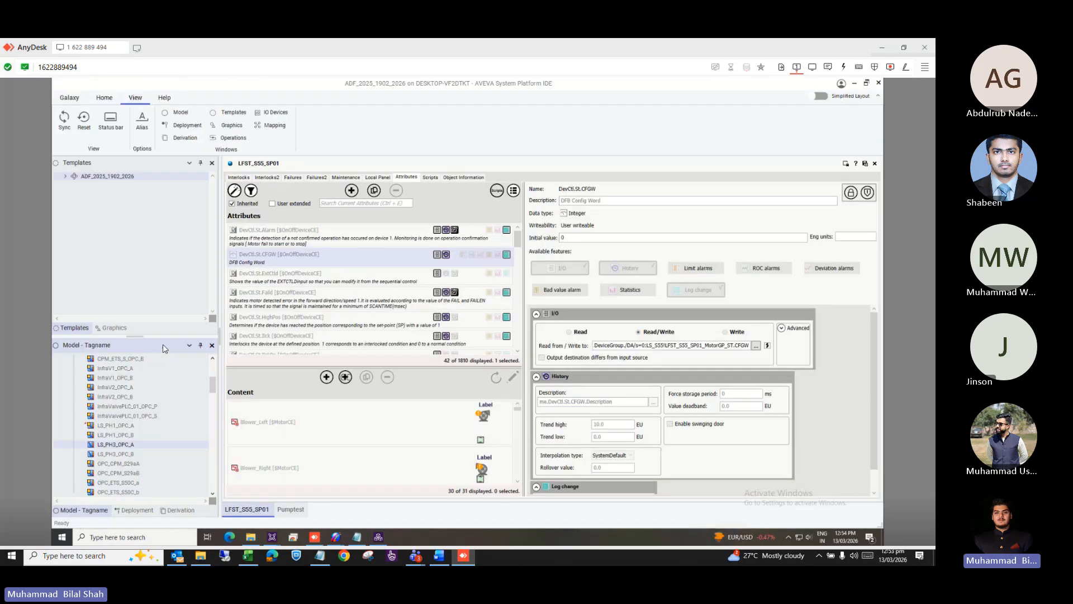
View pump instance LFST_S55_SP01 under S55_Pumps in Object Viewer.
scroll(156, 439, down, 3)
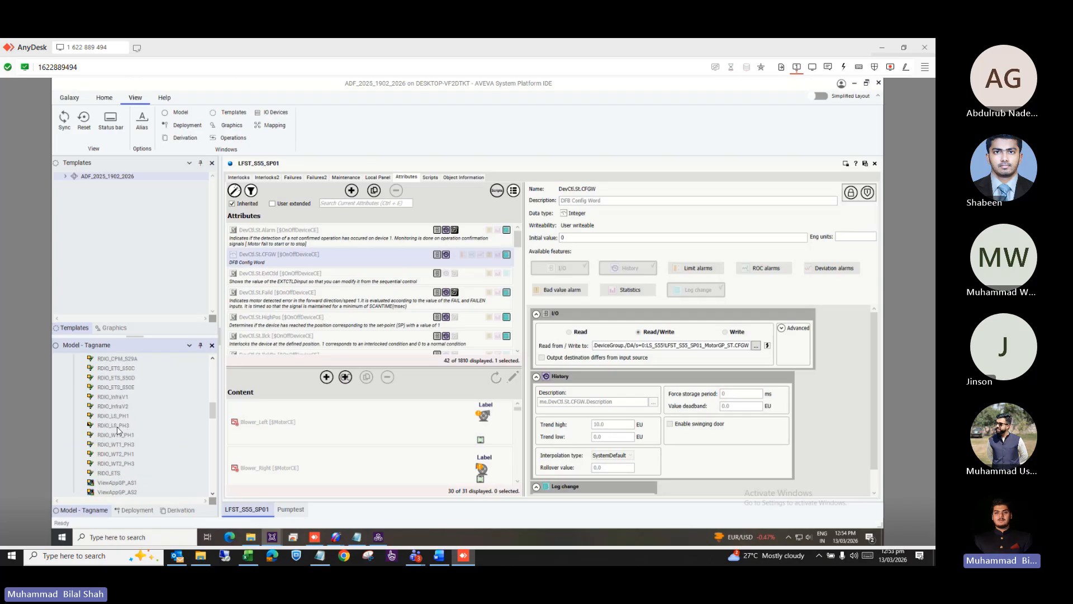
click(117, 427)
right_click(118, 428)
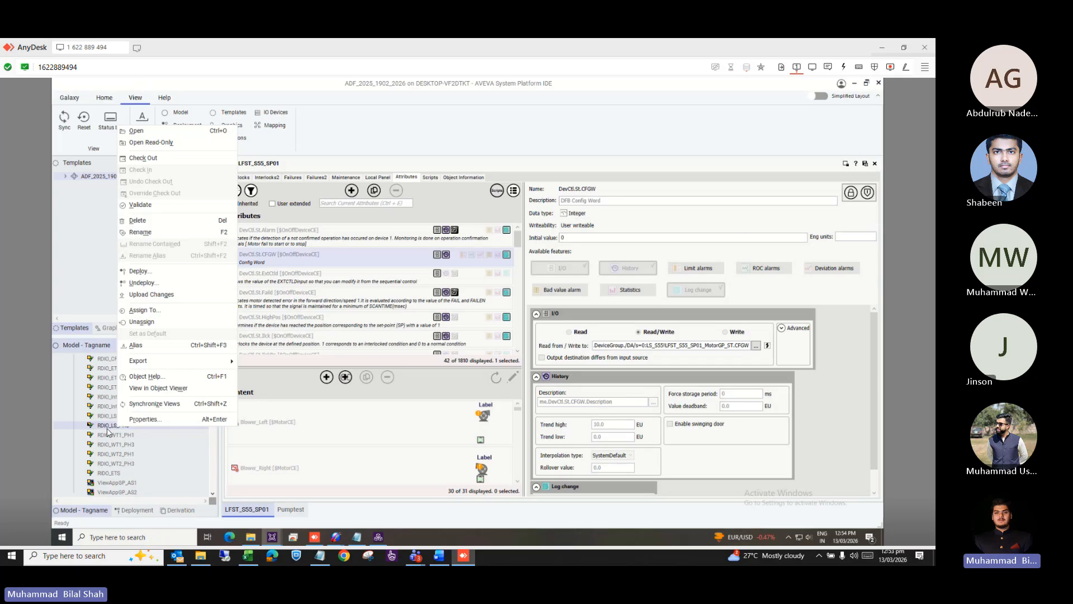
click(108, 426)
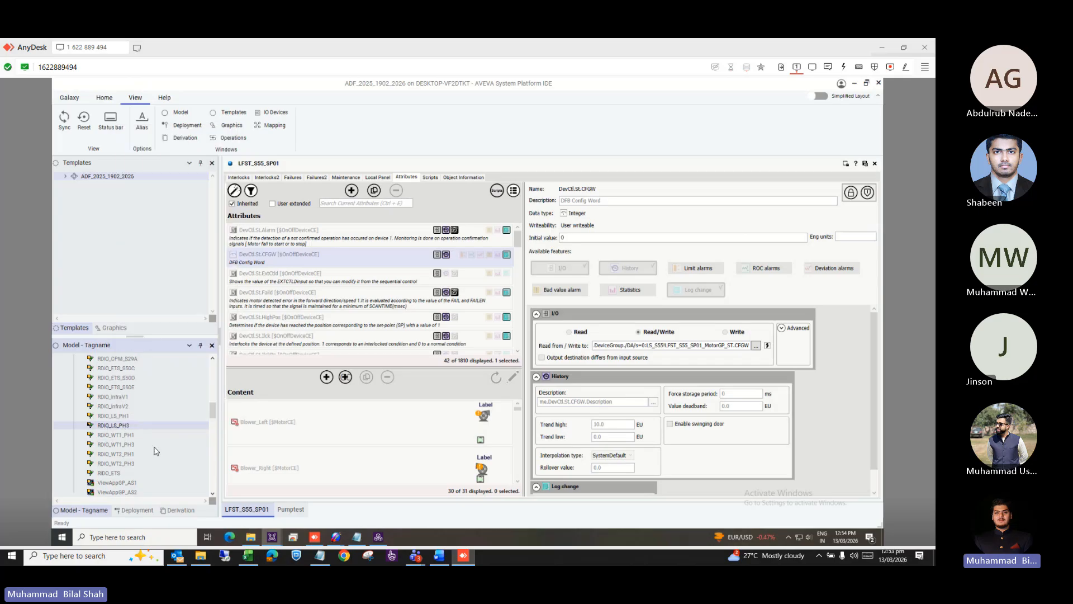
drag(212, 410, 212, 477)
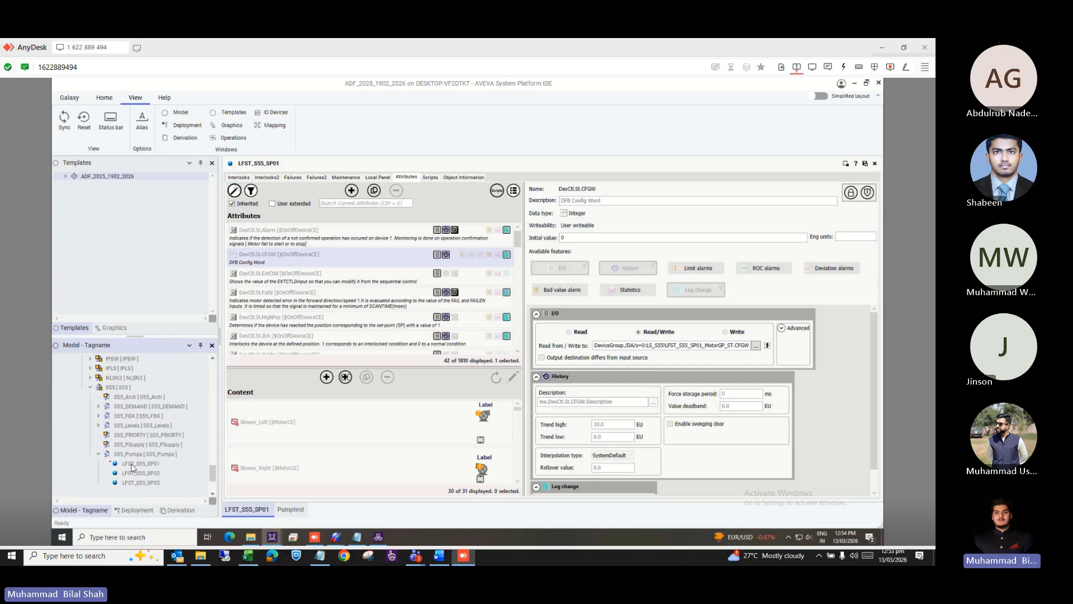
scroll(141, 439, down, 2)
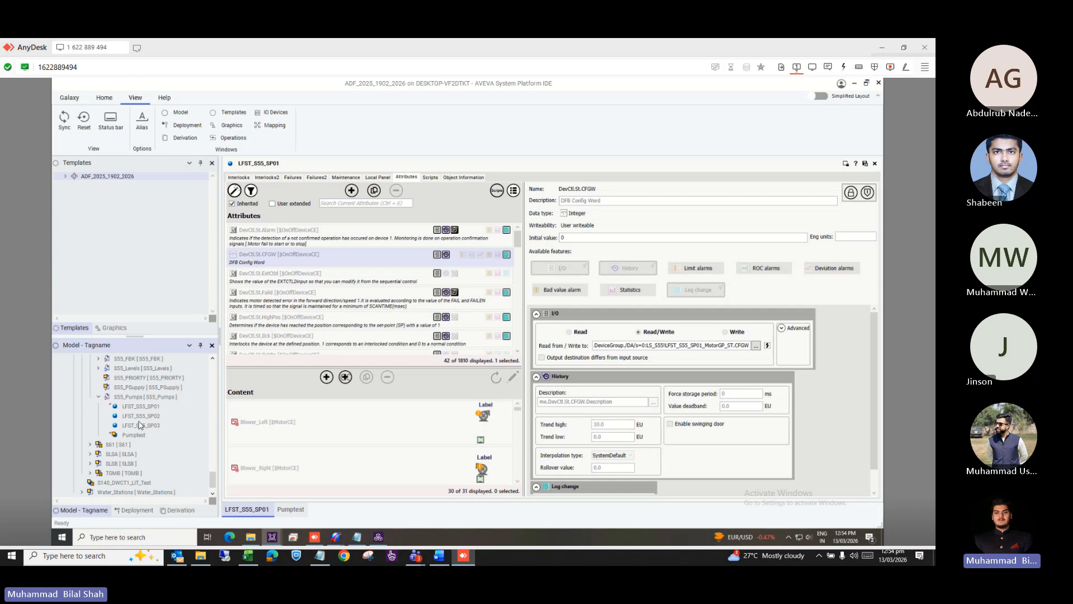
click(143, 408)
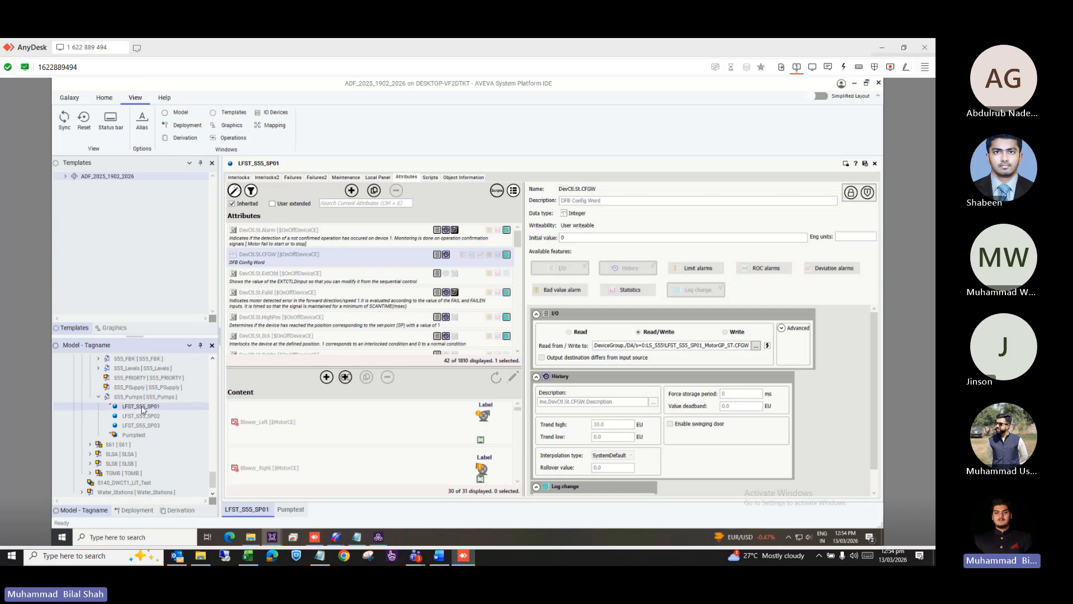
right_click(143, 410)
click(185, 368)
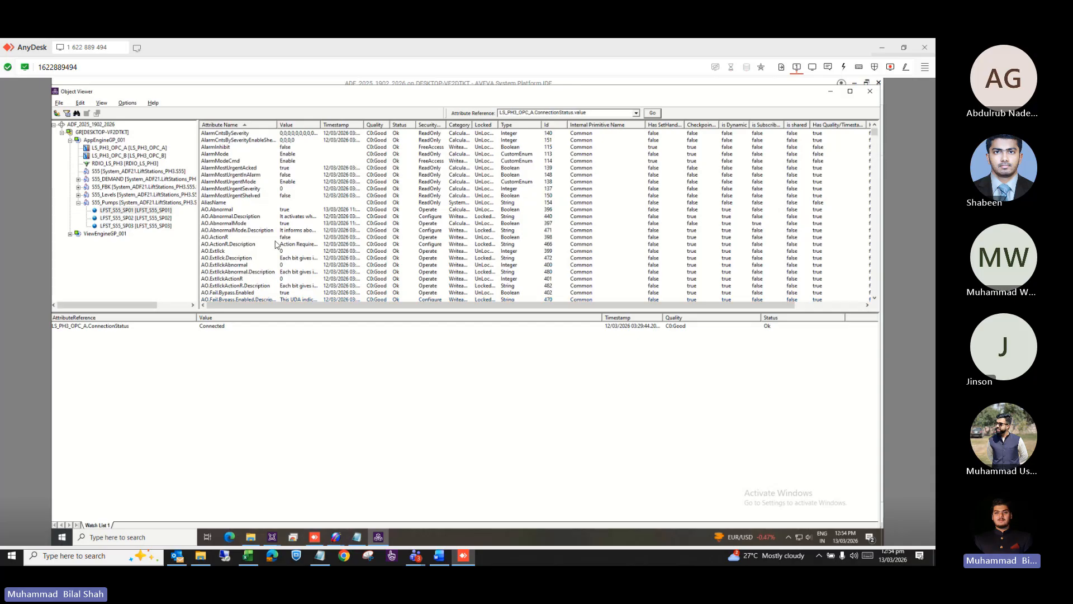
Add LFST_S55_SP01's DevCtl.St.CFGW attribute to Watch List 1, where it reads No Data, Pending.
scroll(277, 245, down, 10)
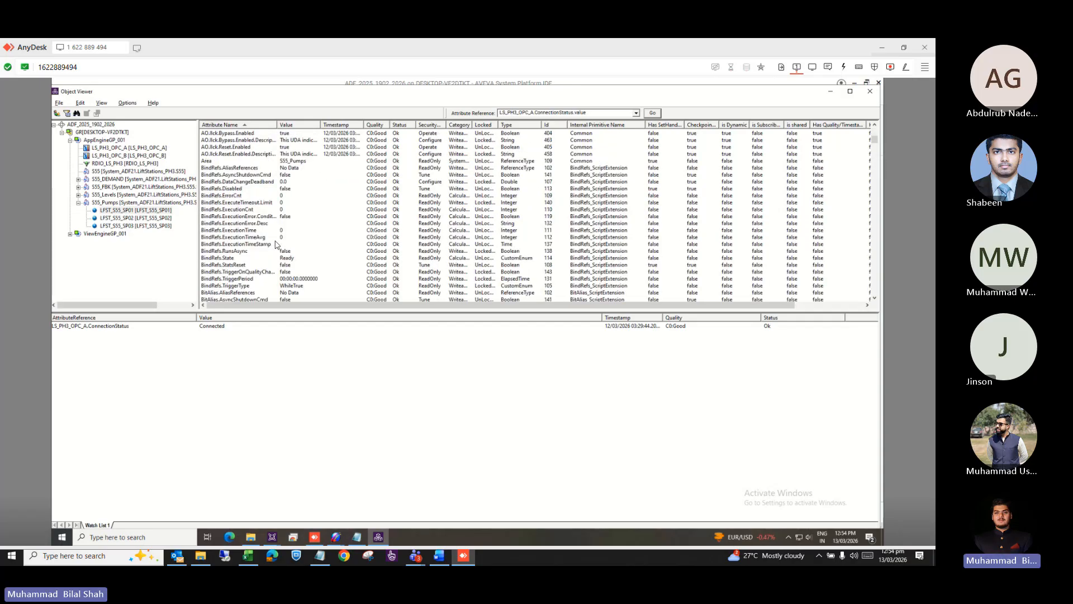
scroll(276, 244, down, 4)
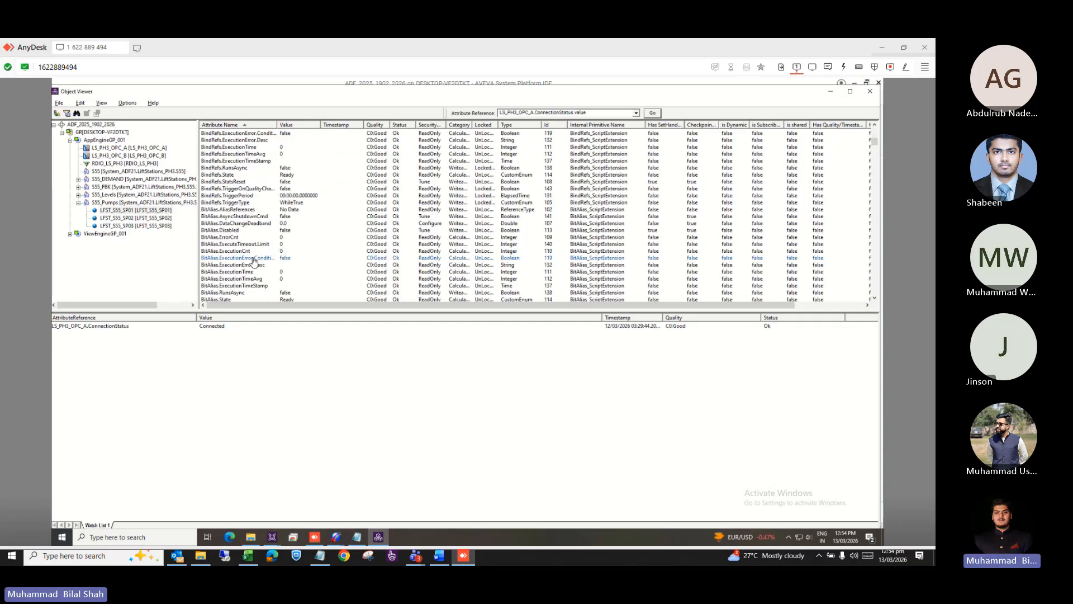
click(273, 251)
scroll(274, 257, down, 4)
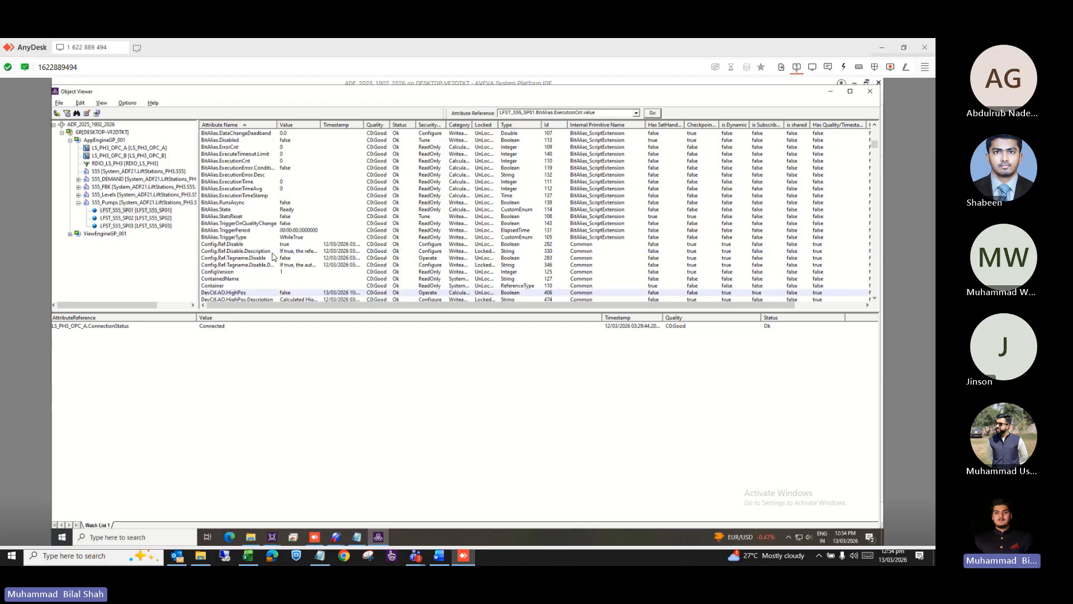
scroll(273, 256, down, 15)
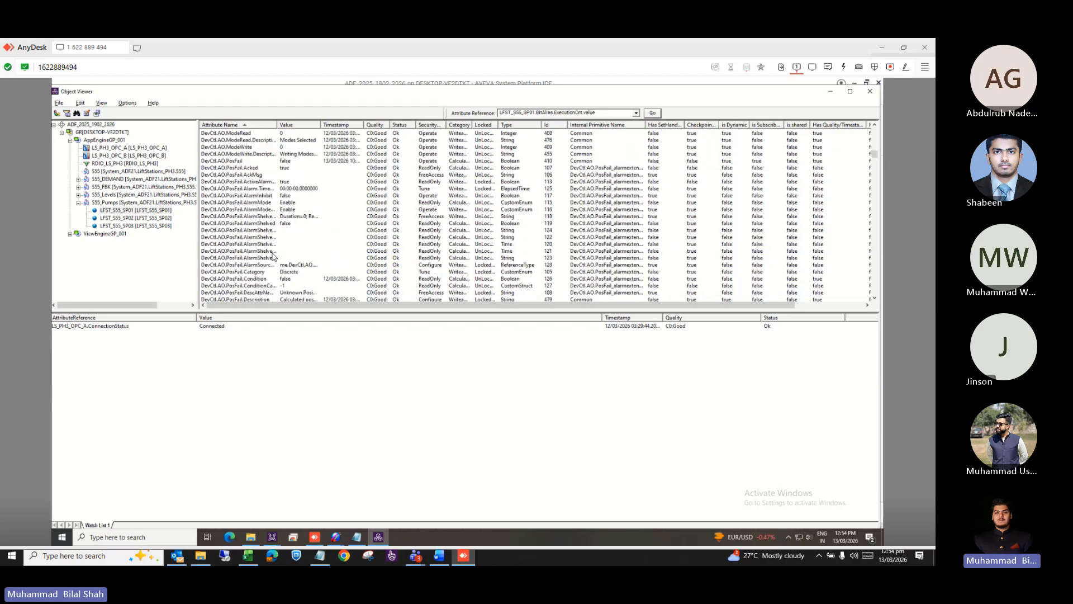
scroll(273, 256, up, 8)
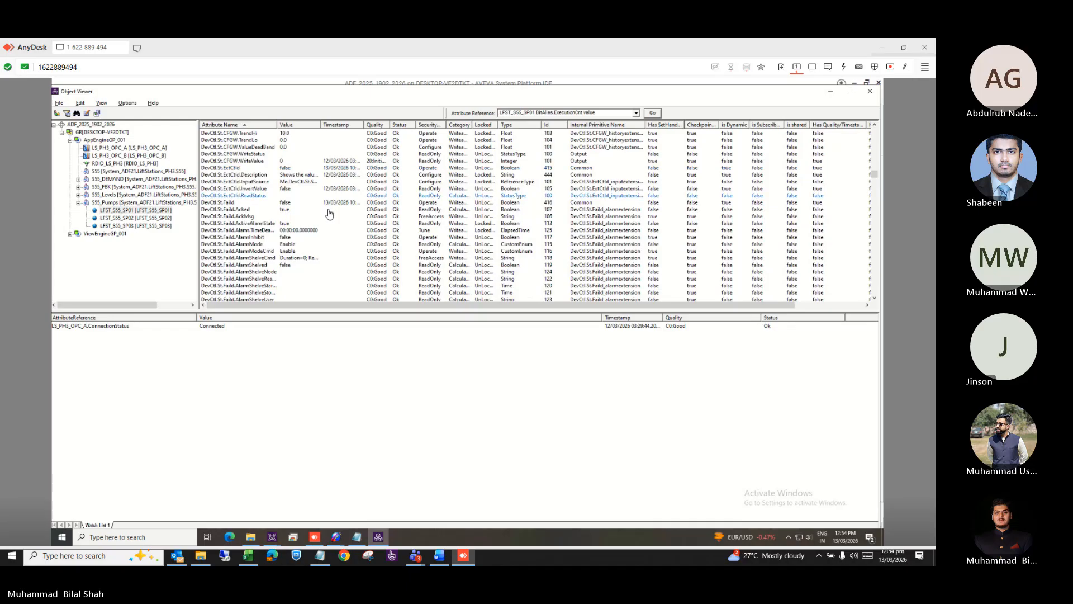
scroll(259, 192, up, 6)
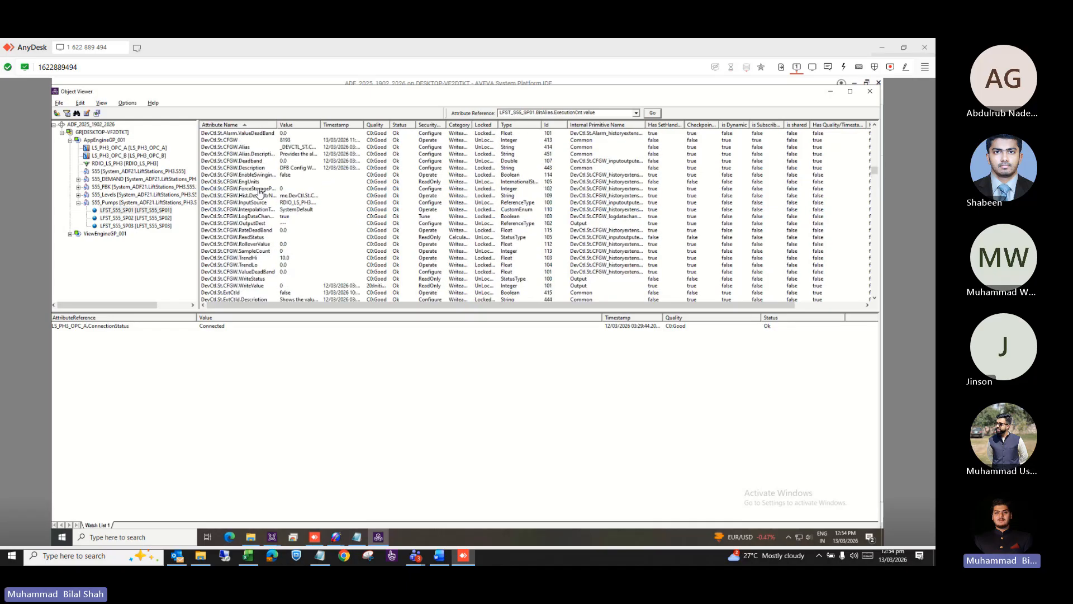
click(237, 143)
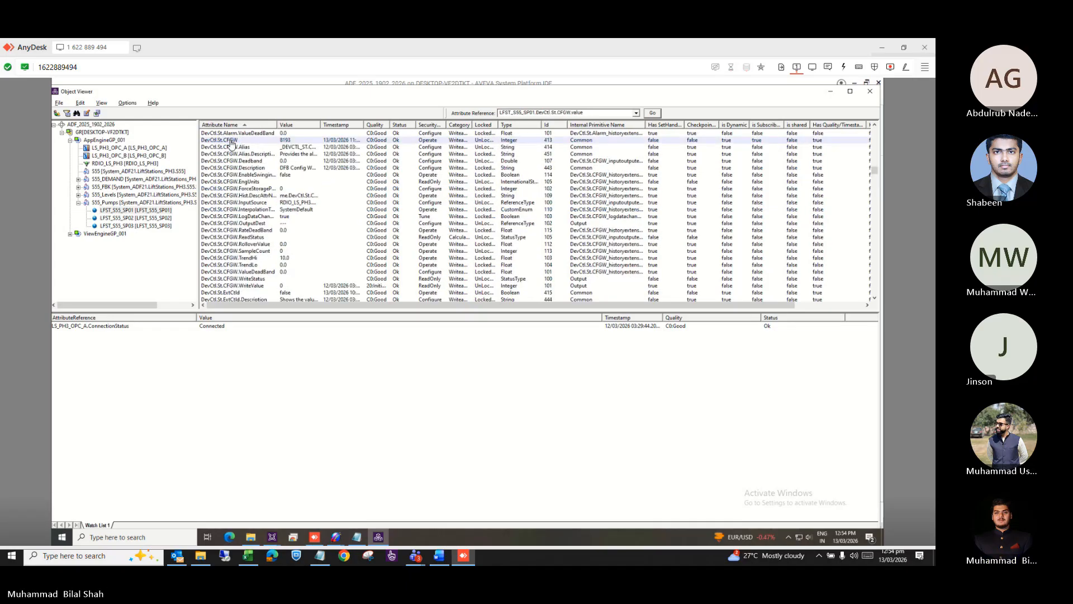
right_click(237, 144)
click(251, 160)
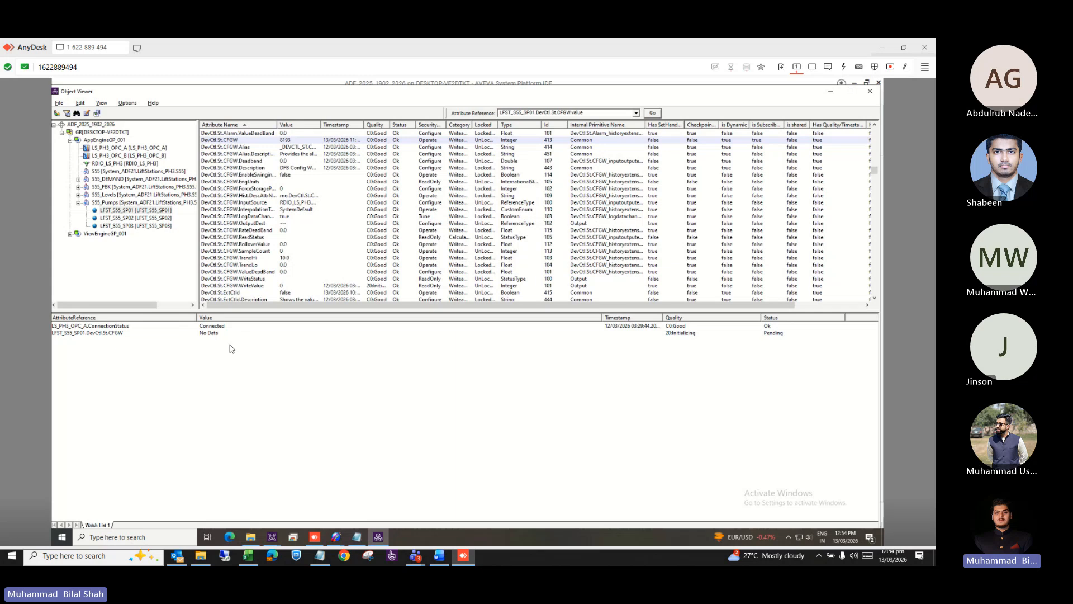
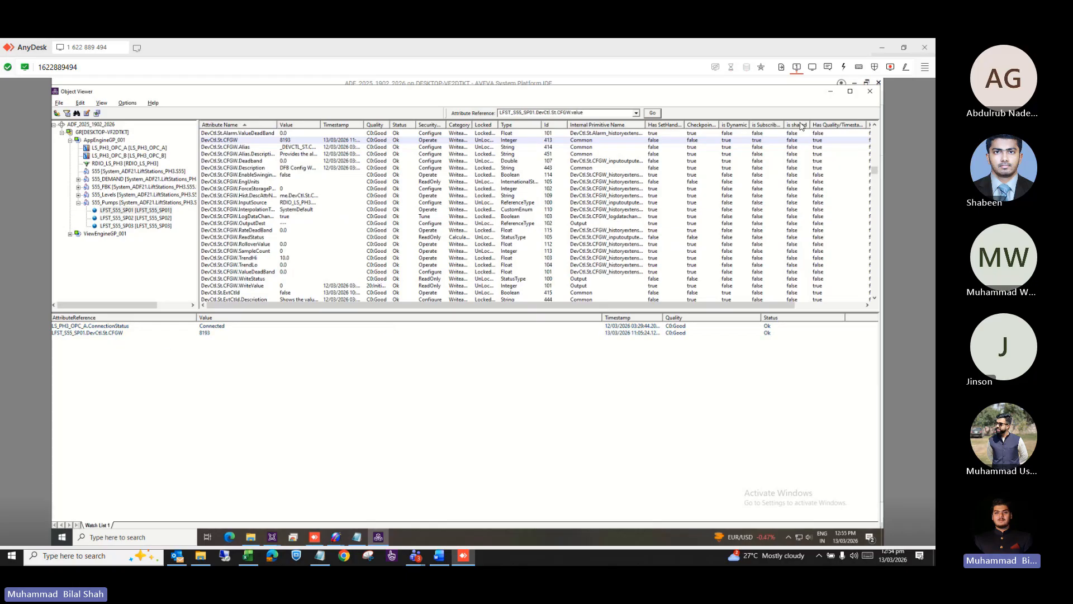
Minimize the Object Viewer to bring back the LFST_S55_SP01 editor, with DevCtl.St.CFGW watched at 8193, Good.
click(830, 92)
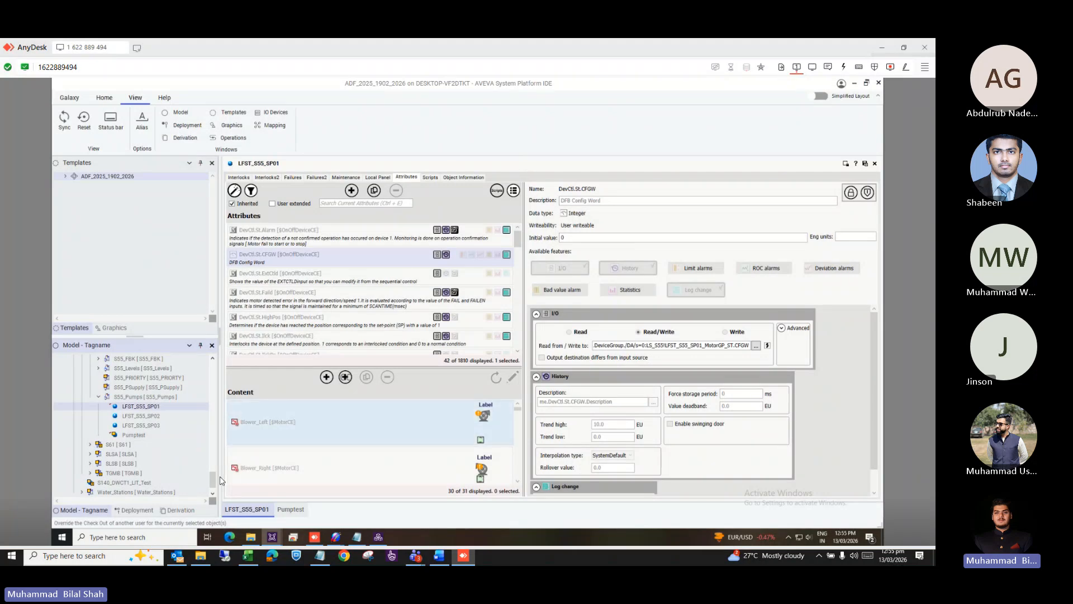
List the galaxy by derivation, glance at the $ViewAppGP window, and return to the IDE.
click(180, 511)
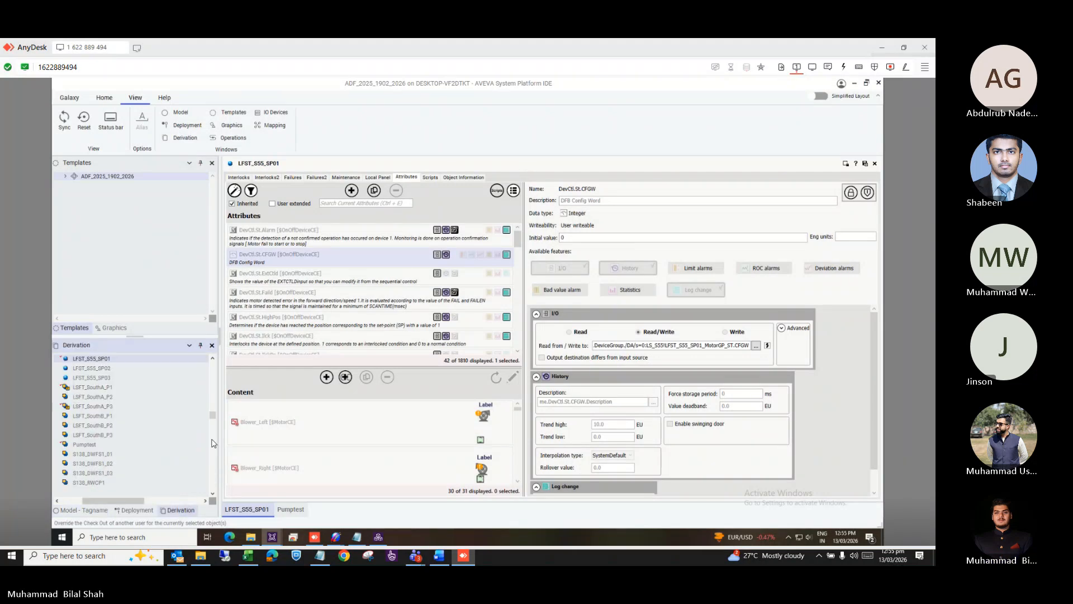
key(alt+Tab)
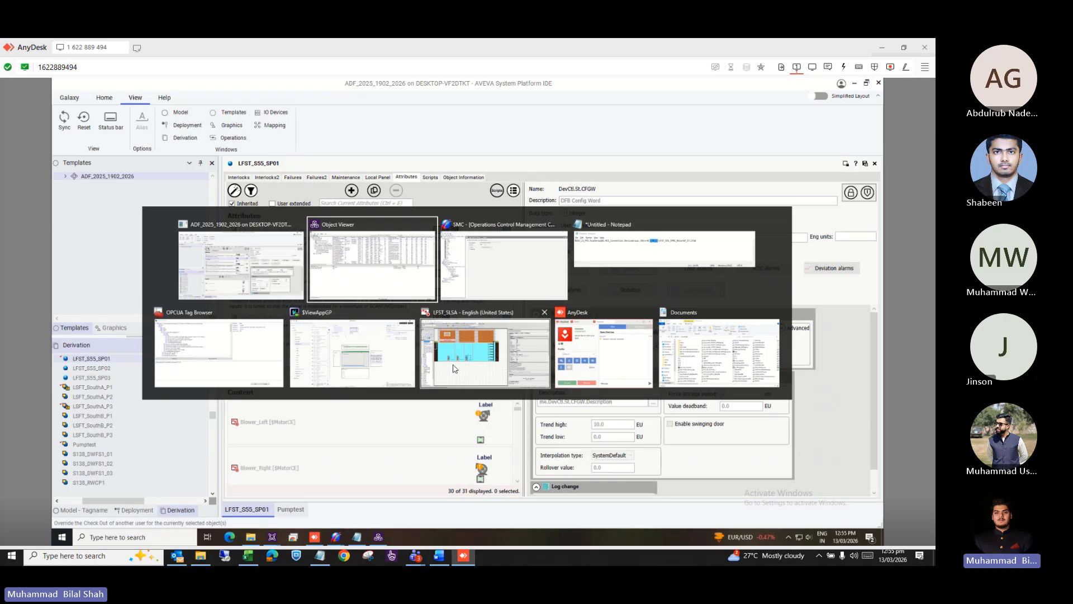
click(337, 362)
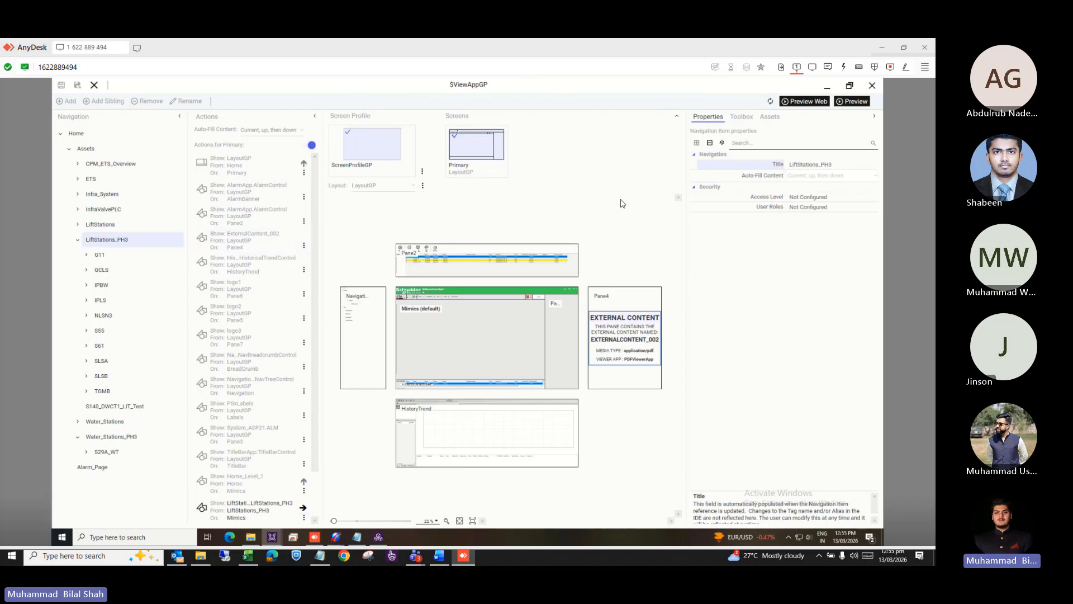
key(alt+Tab)
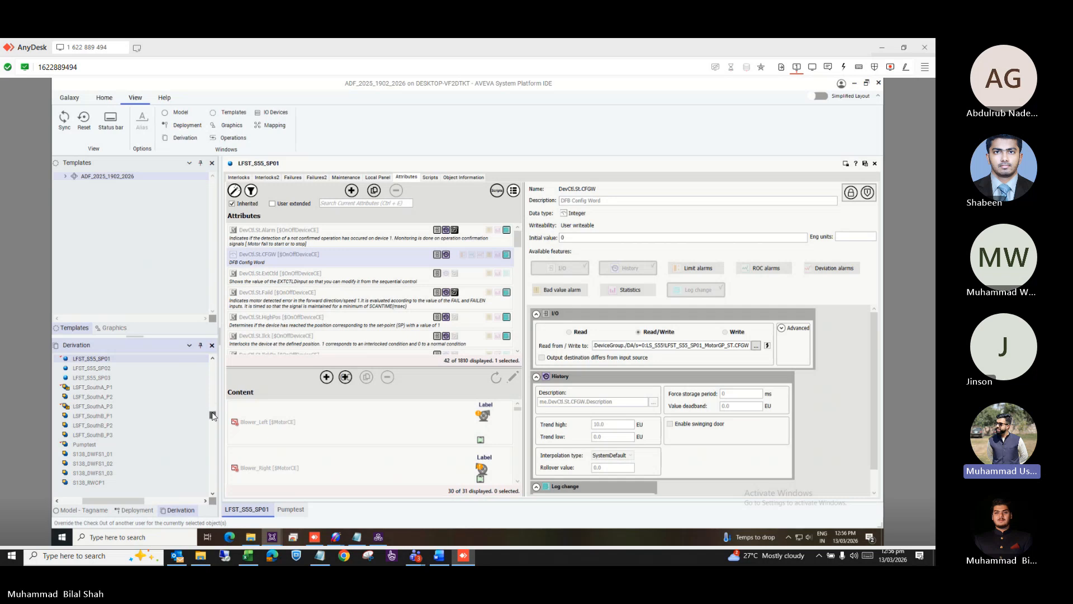
drag(212, 416, 213, 488)
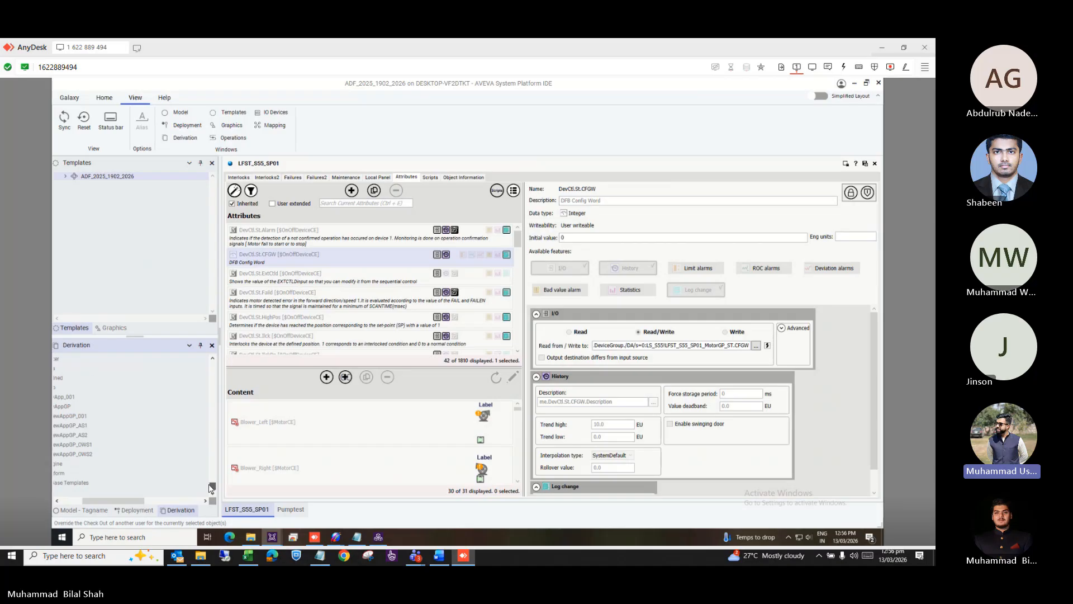
drag(96, 500, 55, 503)
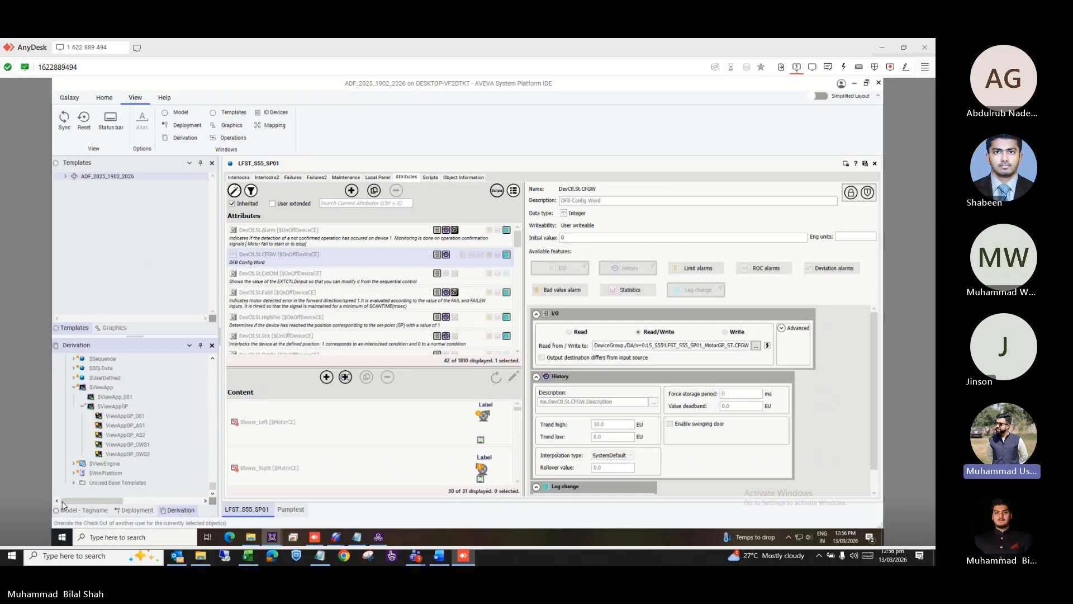
drag(213, 491, 208, 385)
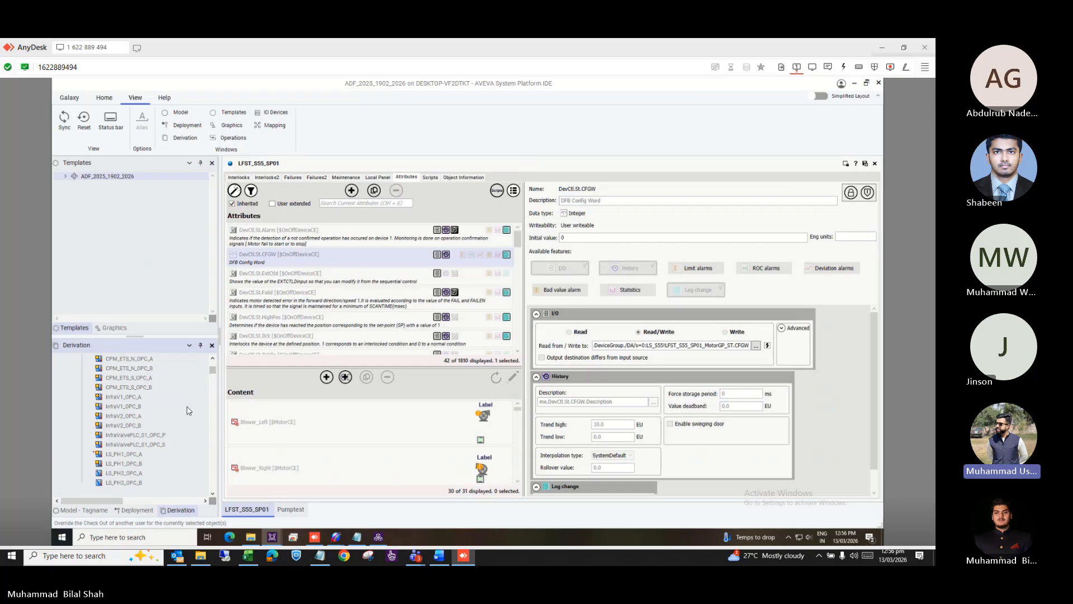
scroll(188, 410, up, 3)
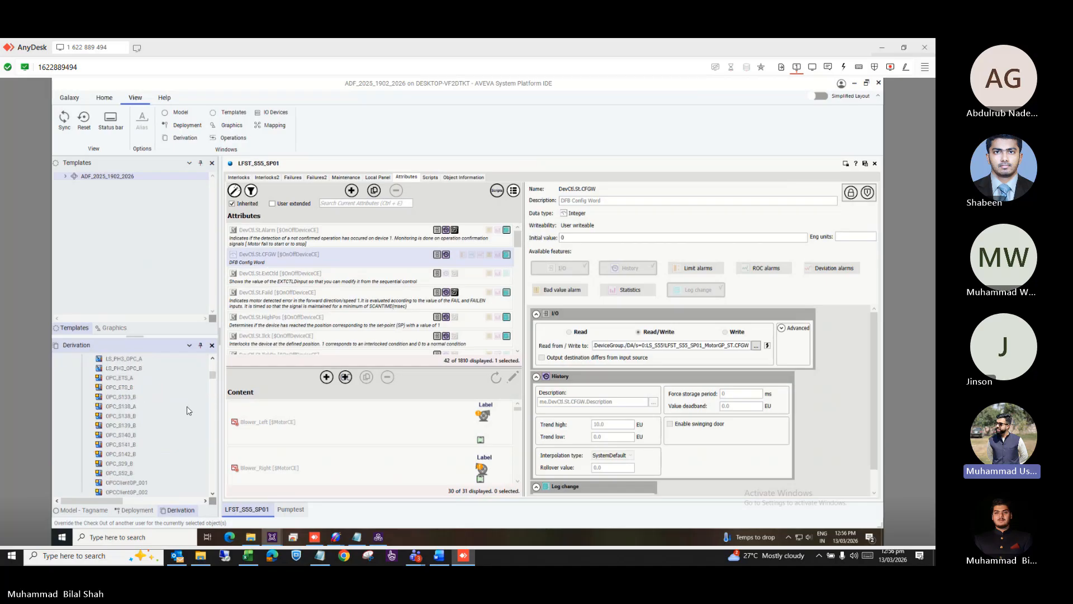
right_click(187, 407)
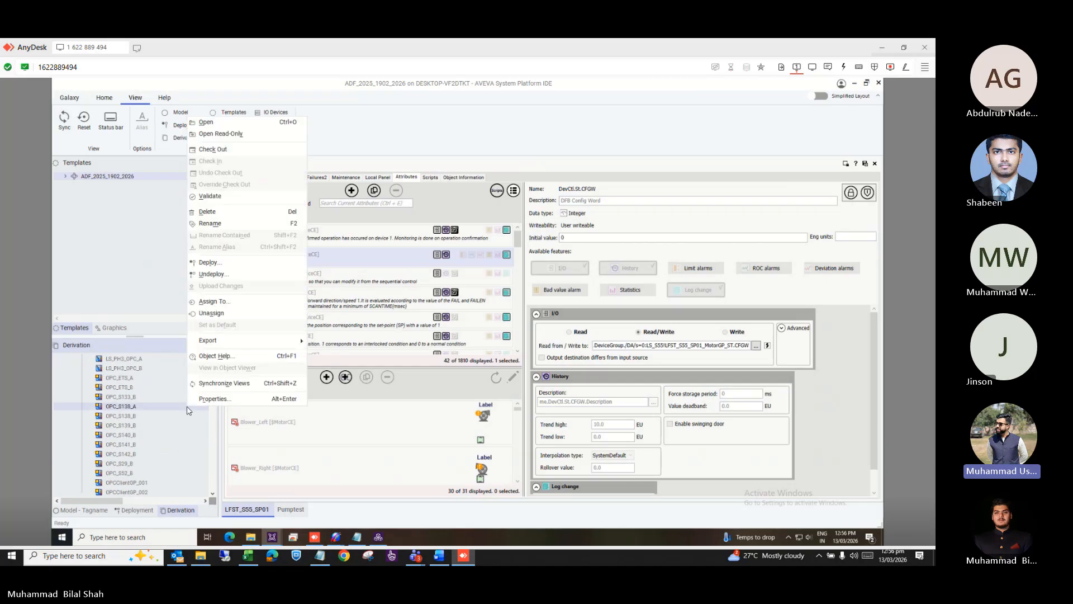
click(145, 363)
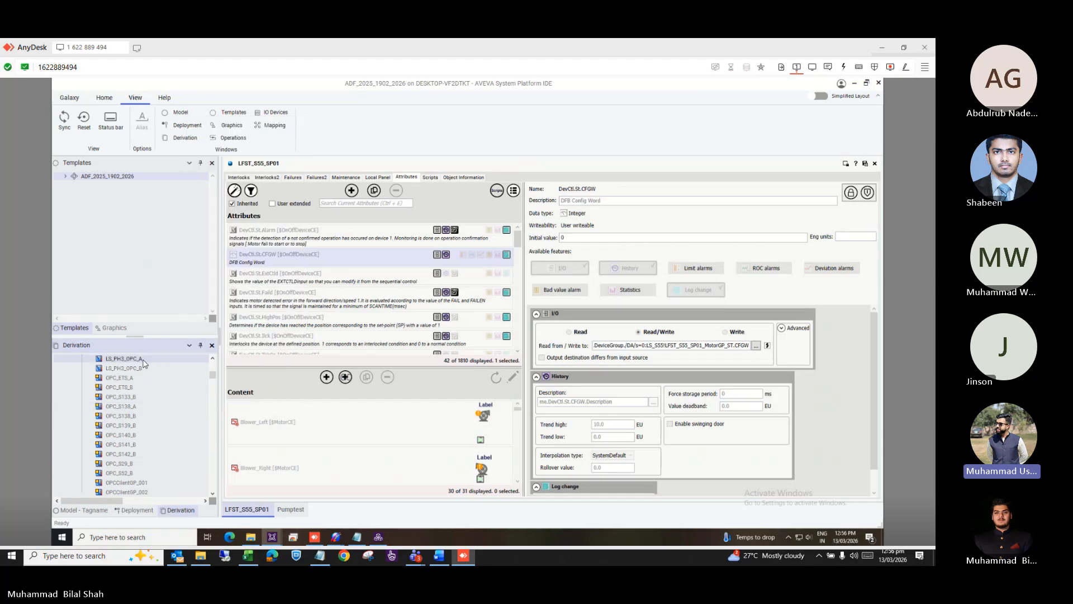
Open LS_PH3_OPC_A and LS_PH3_OPC_B and compare their Schneider-Aut.OFS server settings (10000 ms heartbeat, priority 250).
double_click(143, 360)
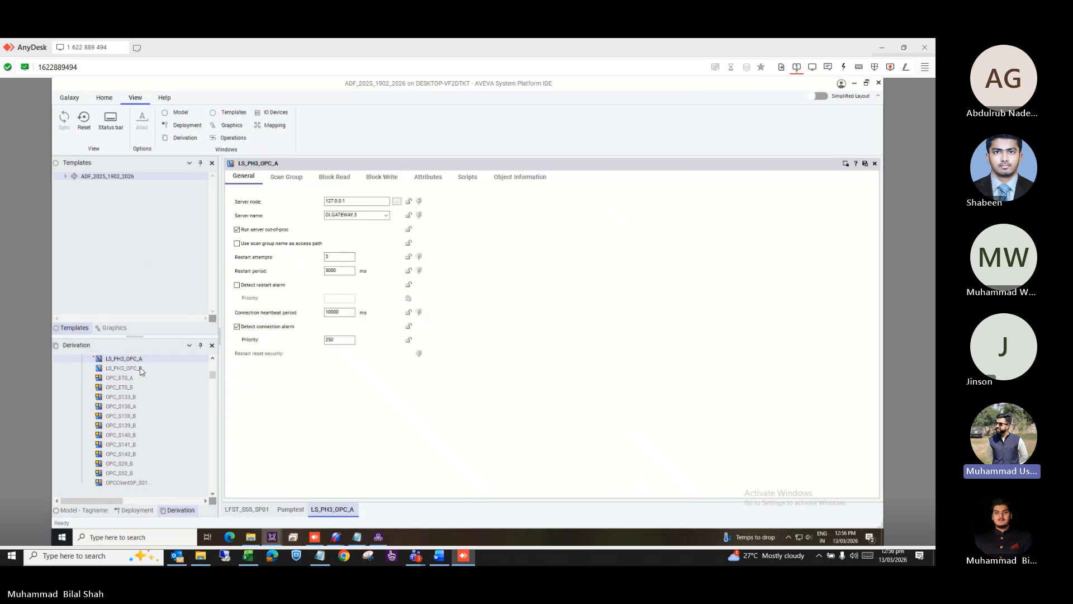
double_click(139, 369)
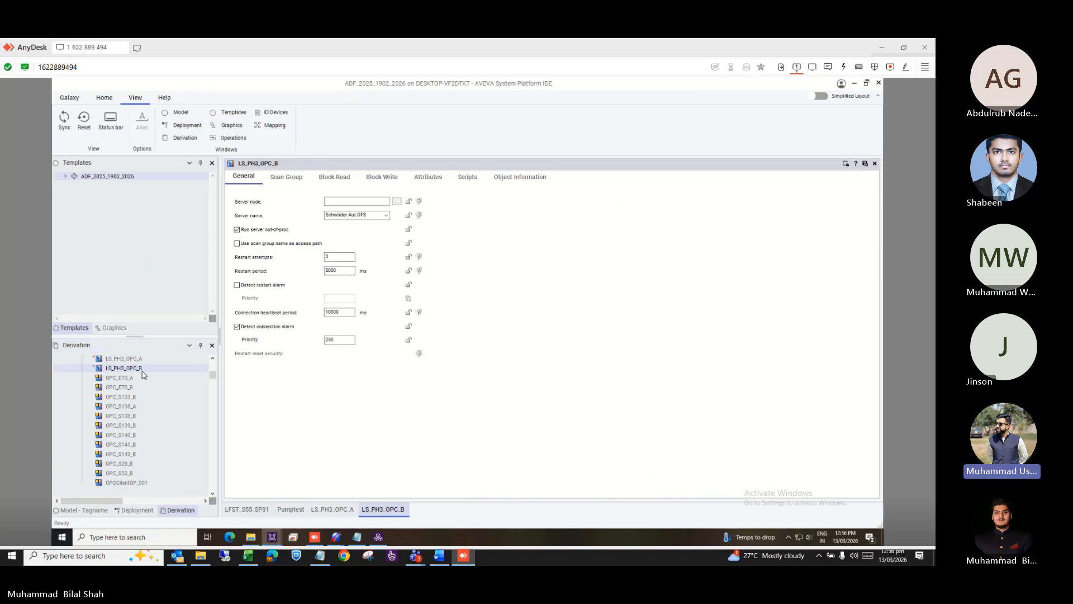
click(329, 511)
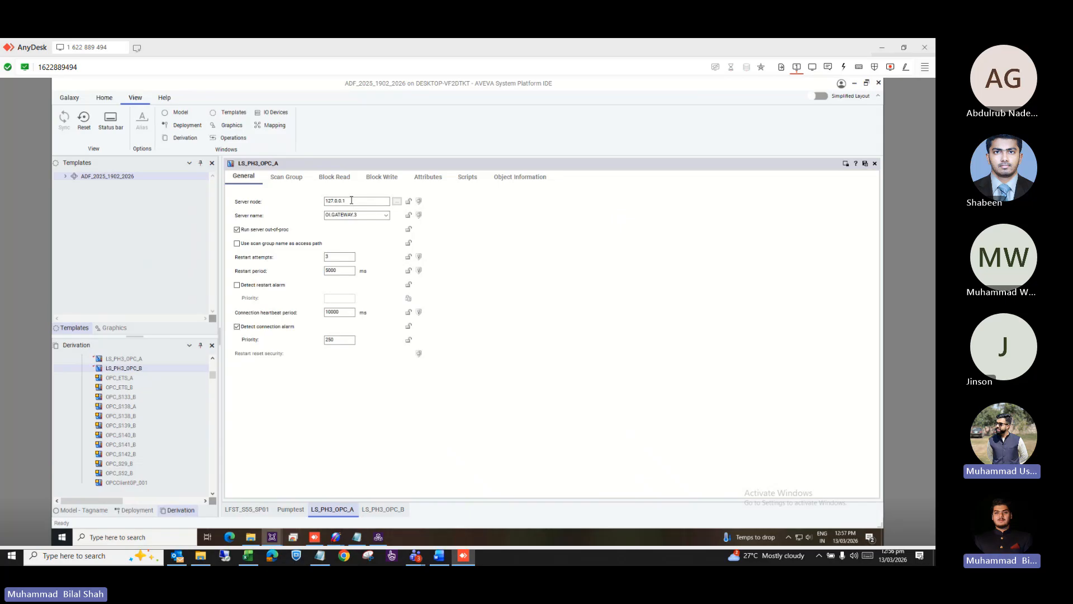
click(382, 509)
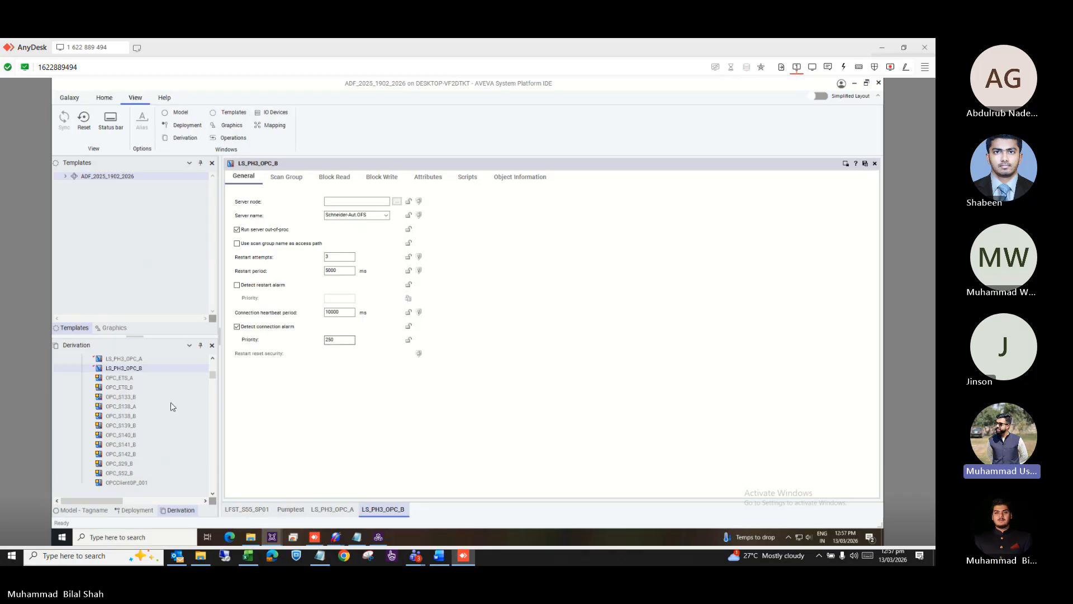
drag(213, 376, 212, 484)
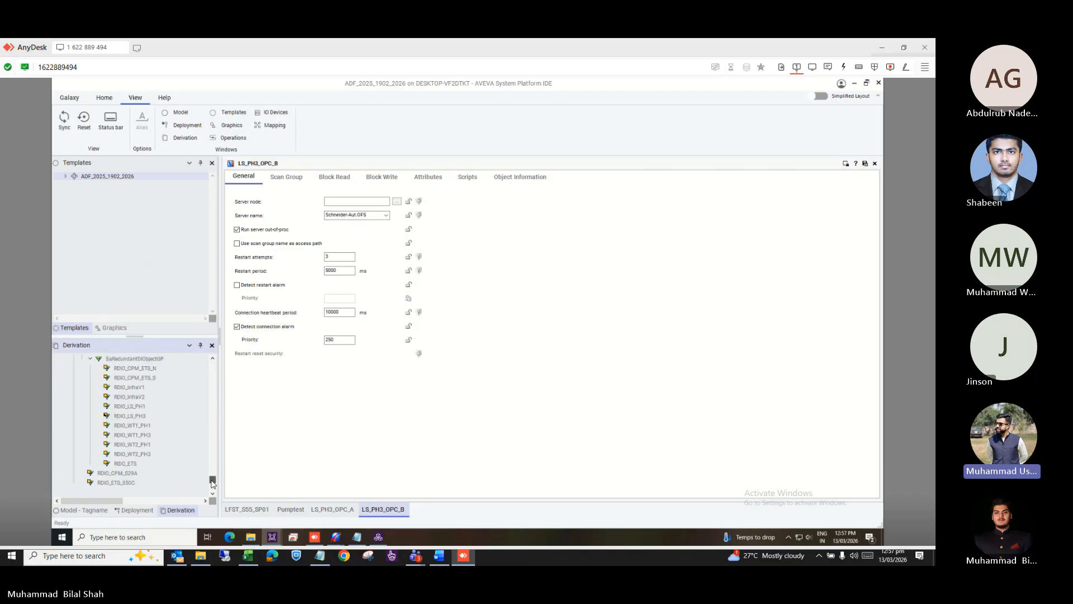
Open RDIO_LS_PH3 to review its primary LS_PH3_OPC_A and backup LS_PH3_OPC_B, then list objects by model tagname.
double_click(132, 415)
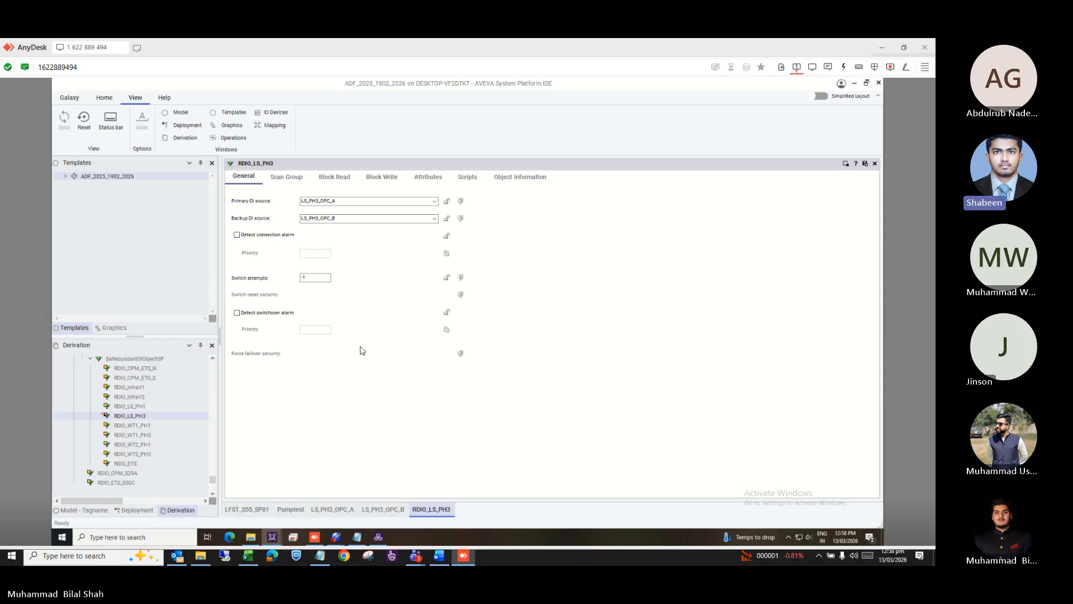
click(81, 510)
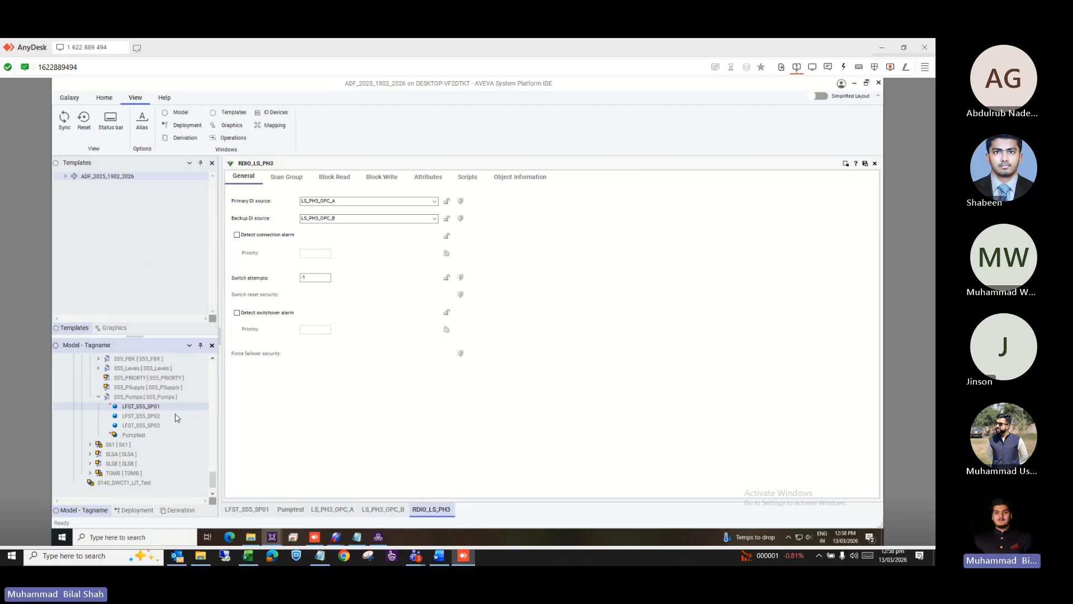
scroll(173, 417, up, 5)
scroll(175, 416, up, 5)
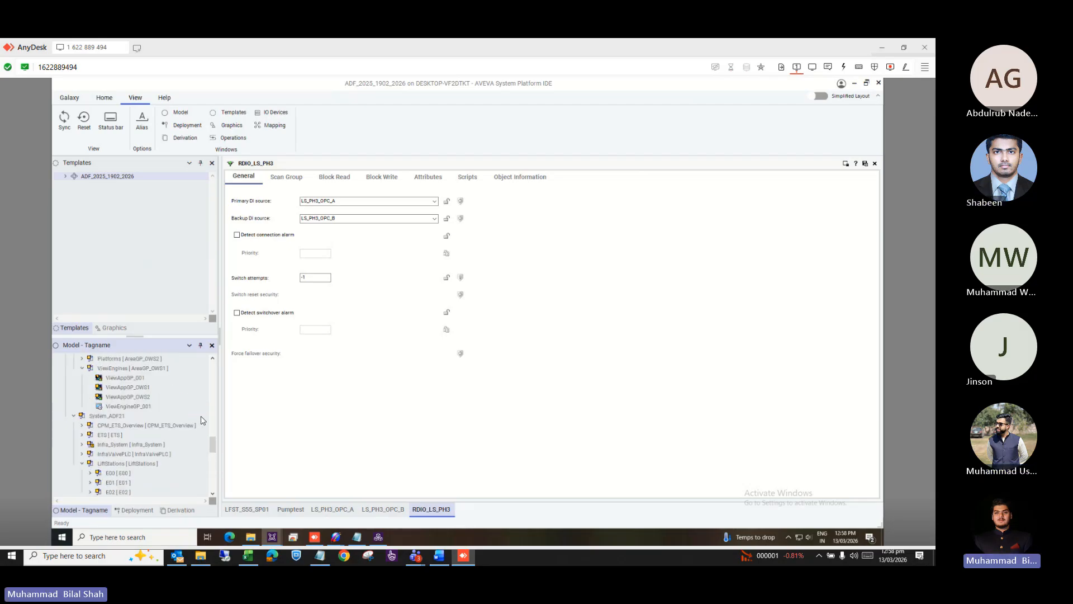
click(124, 510)
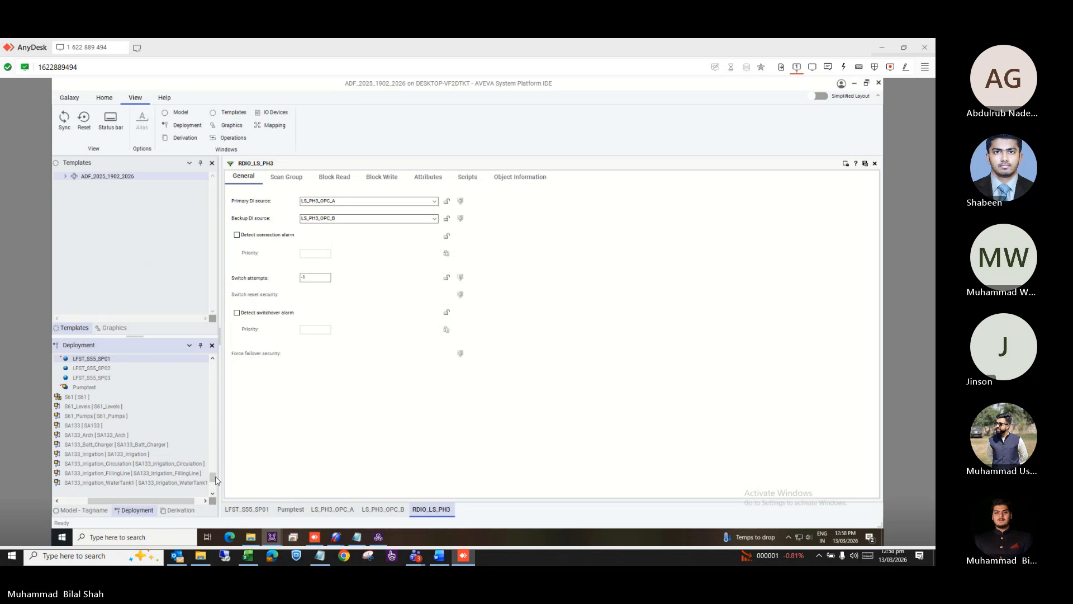
drag(213, 480, 216, 358)
drag(116, 501, 79, 504)
scroll(132, 445, down, 10)
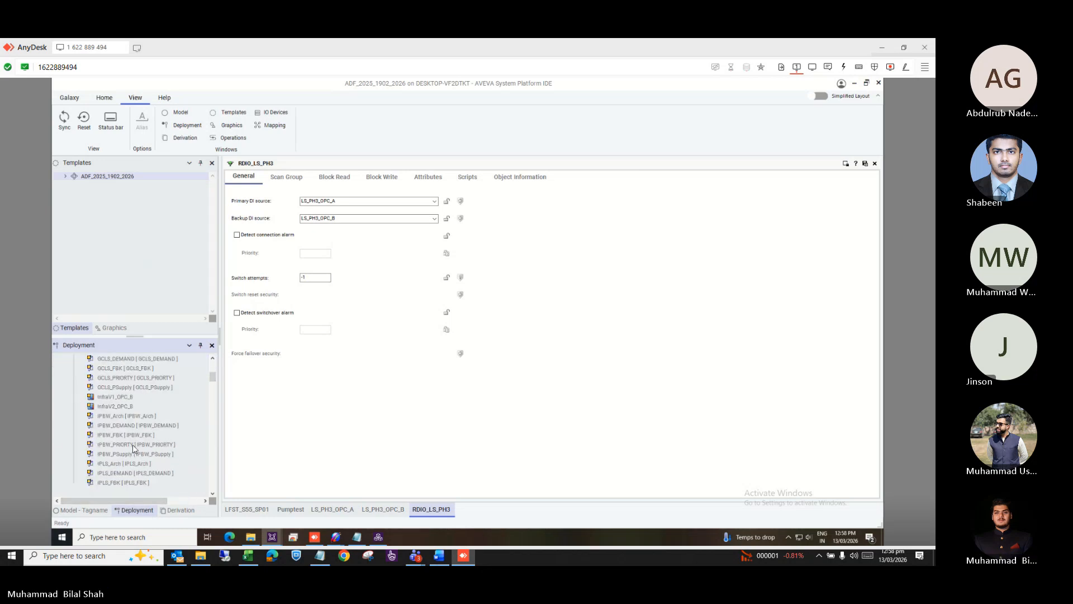
scroll(133, 445, down, 6)
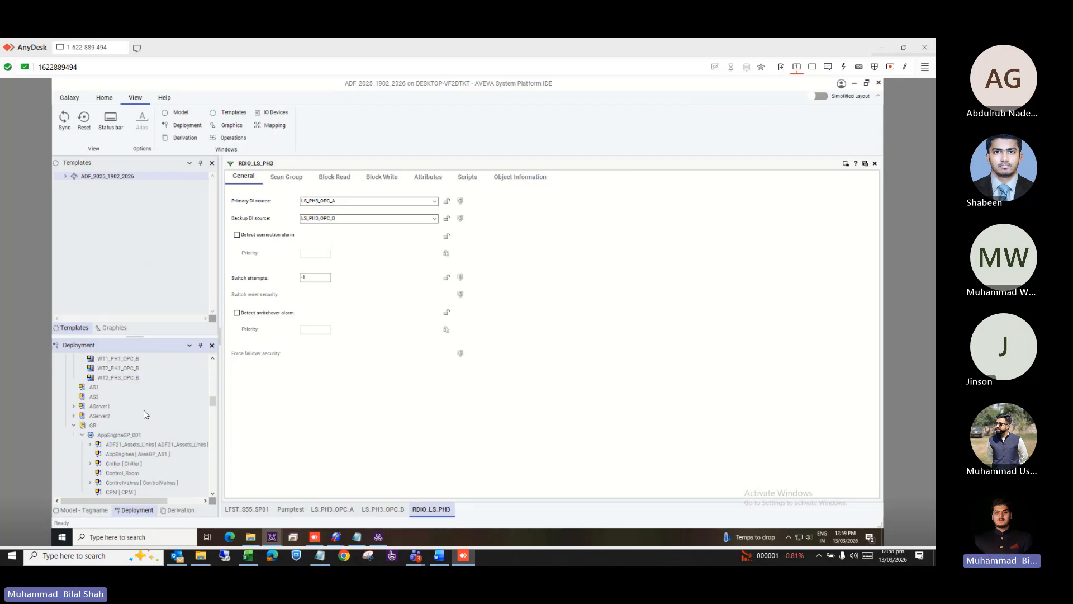
scroll(143, 413, up, 1)
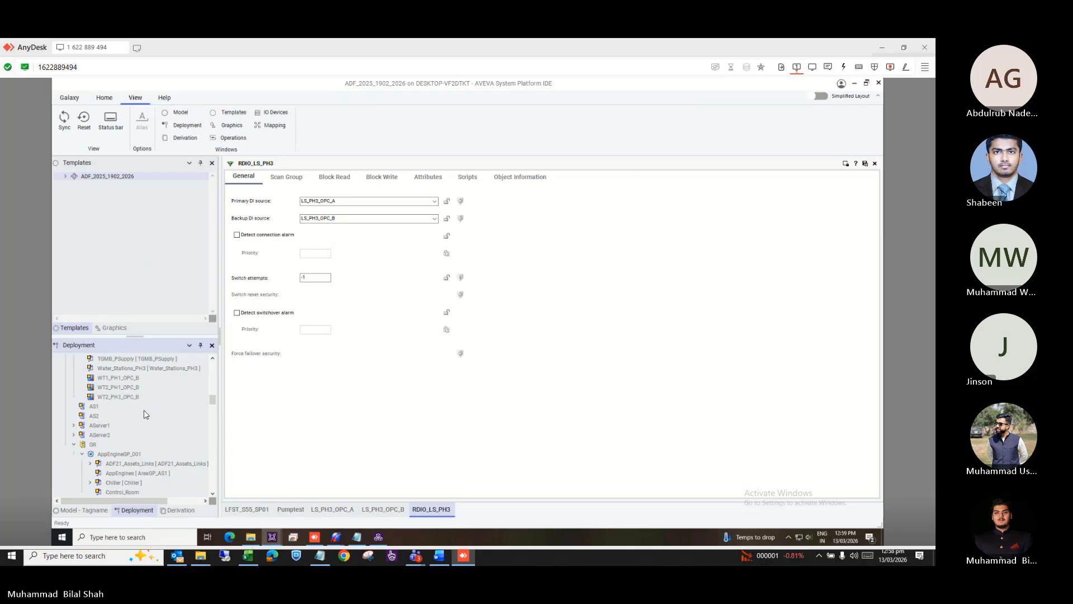
click(74, 445)
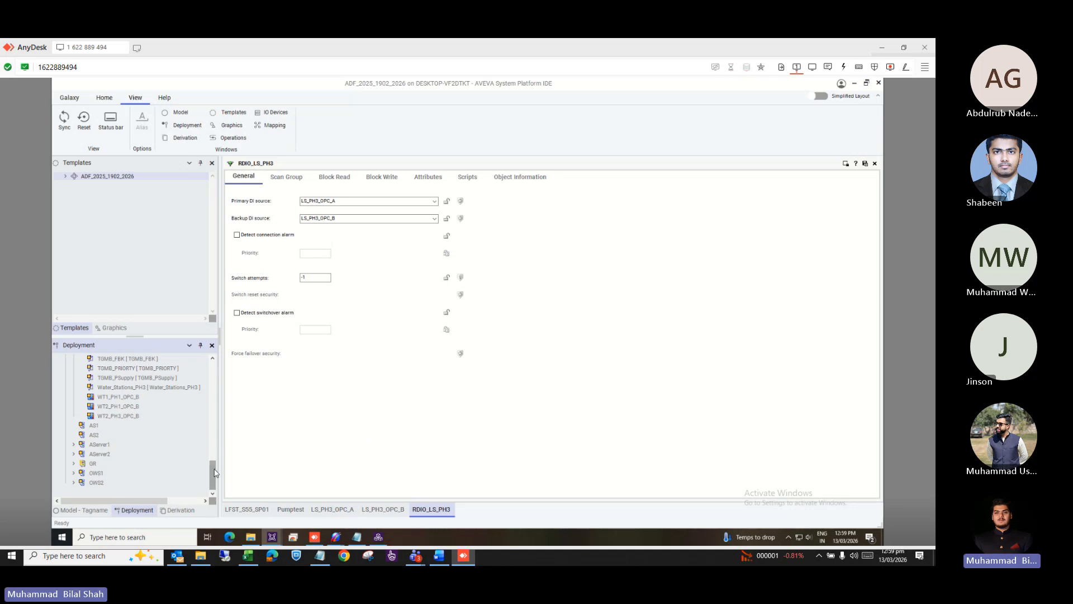
scroll(216, 472, up, 2)
click(101, 511)
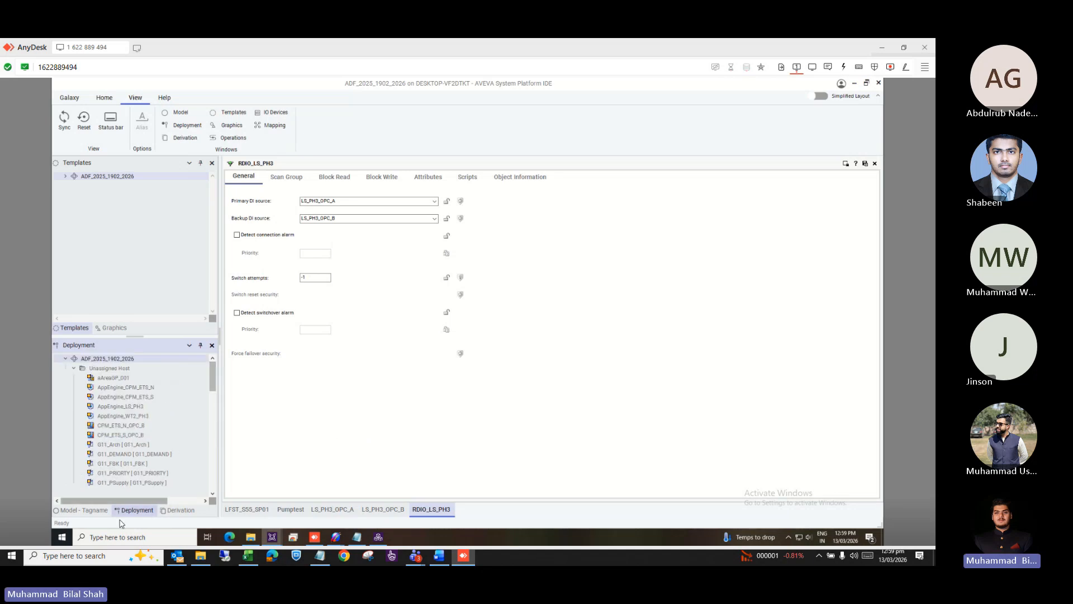
scroll(120, 471, down, 5)
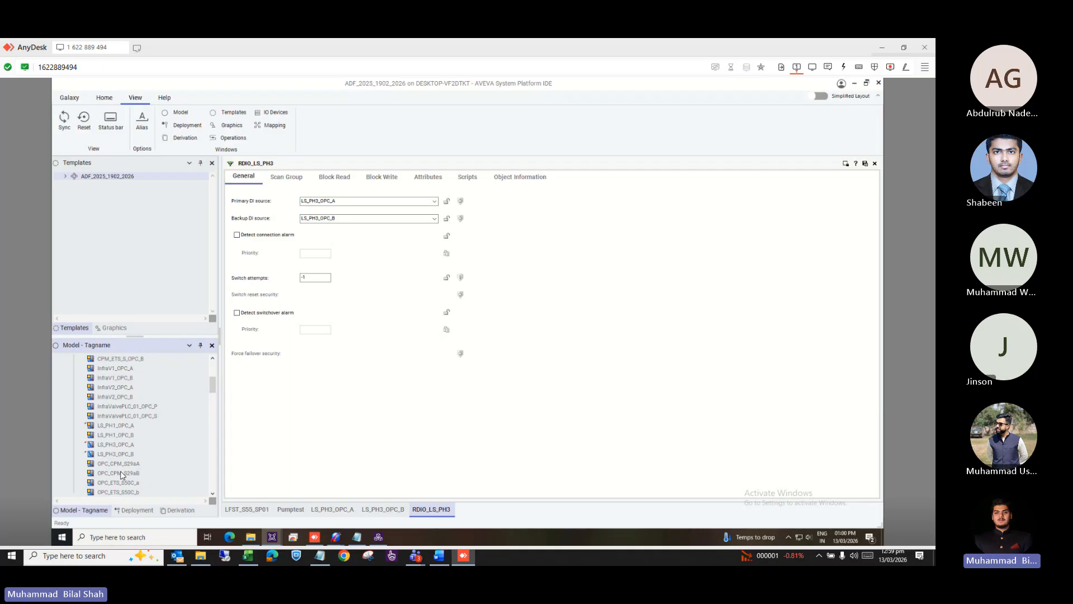
click(133, 511)
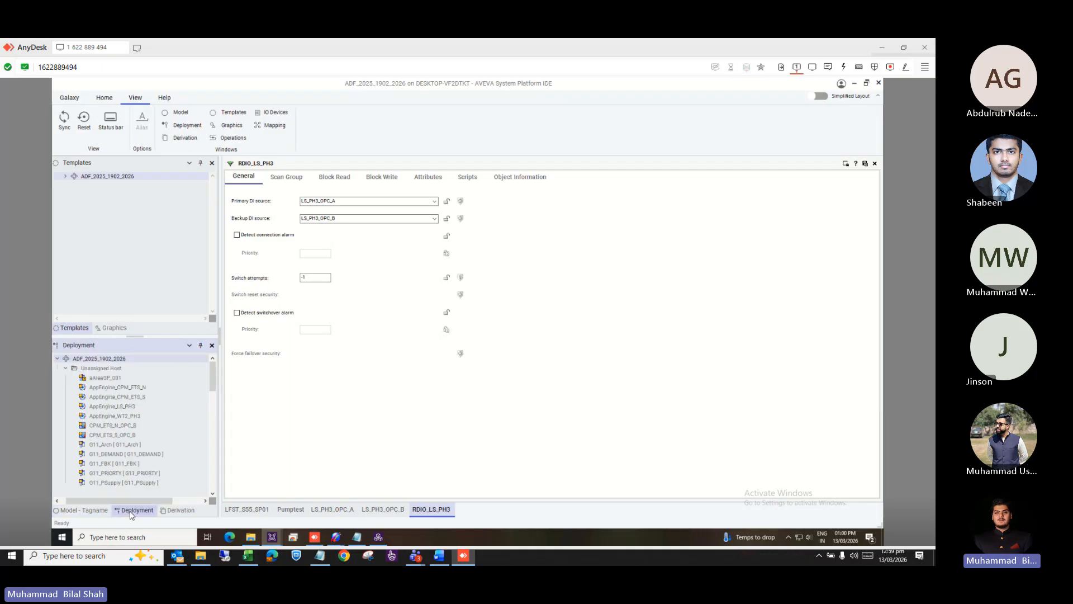
click(84, 511)
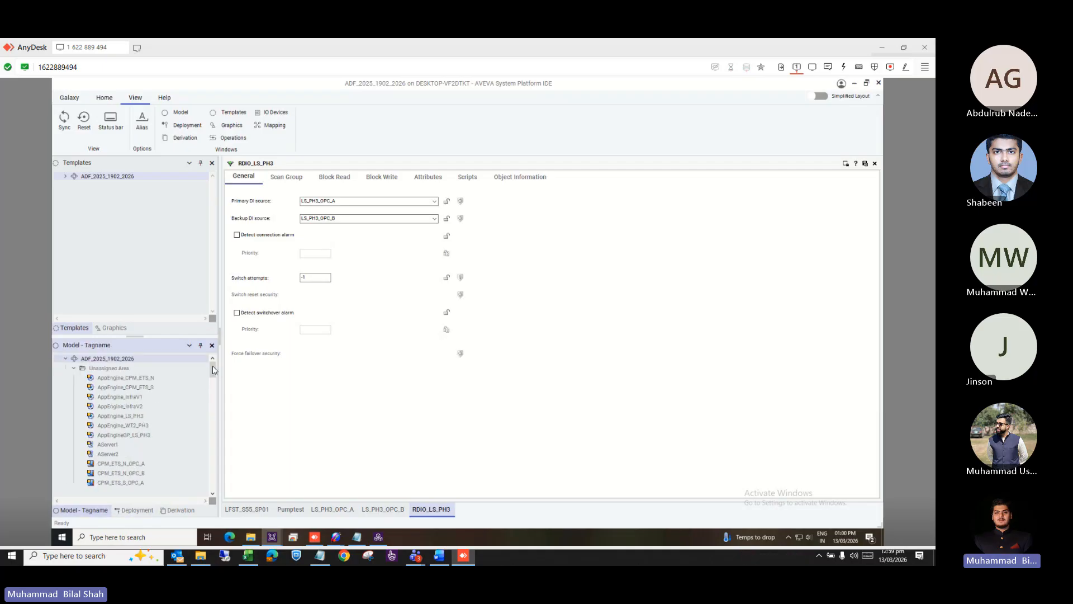
drag(212, 369, 207, 482)
Select pumps LFST_SS5_SP01–SP03, review their Export options, then view the SouthASouthBlatestbackup workbook in Excel.
click(149, 427)
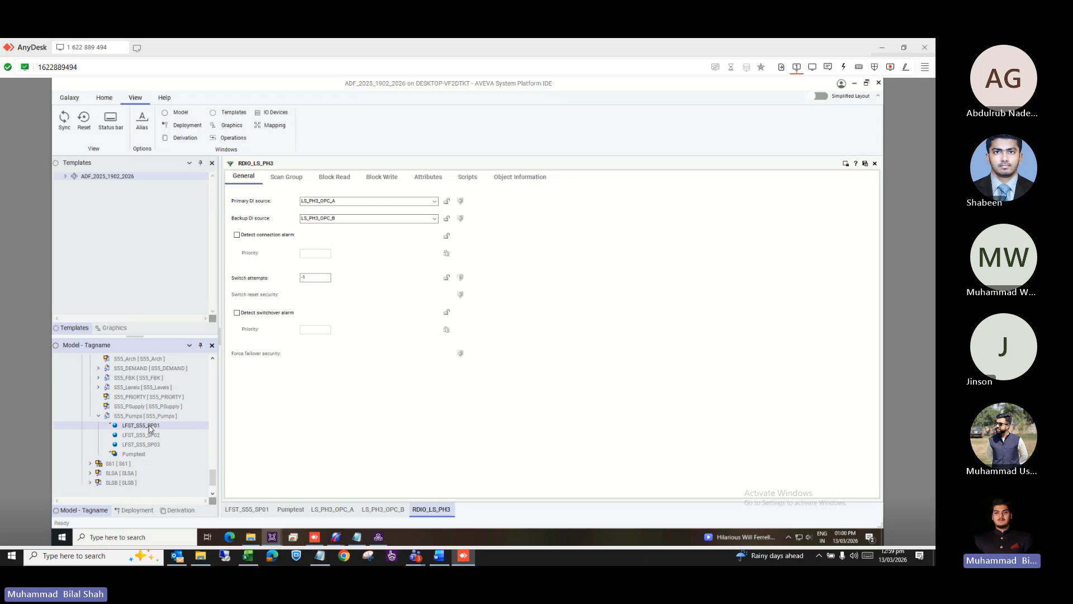
shift+click(144, 445)
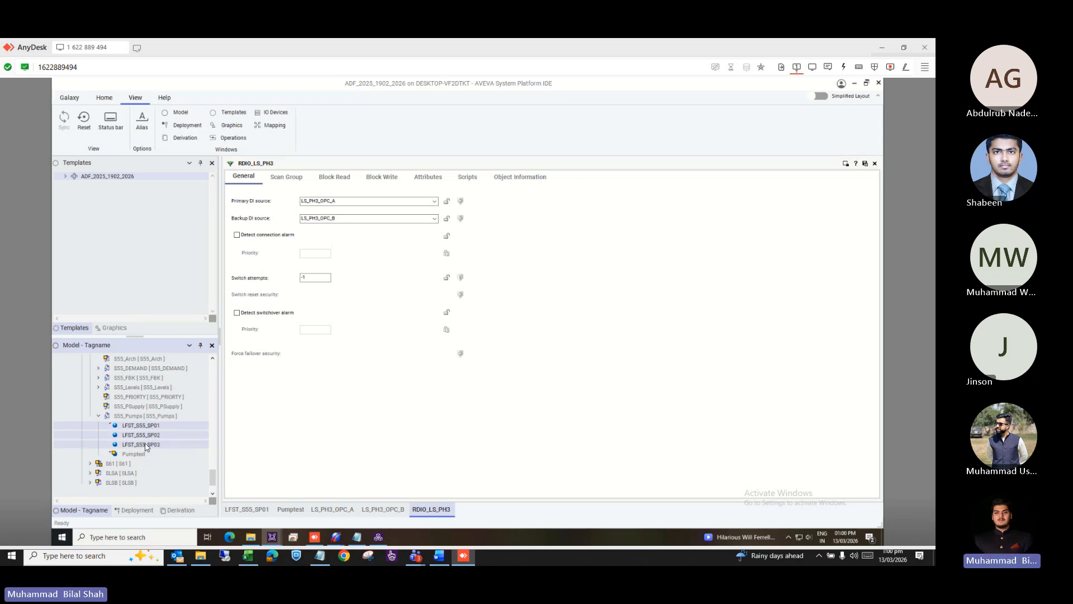
right_click(145, 445)
mouse_move(156, 440)
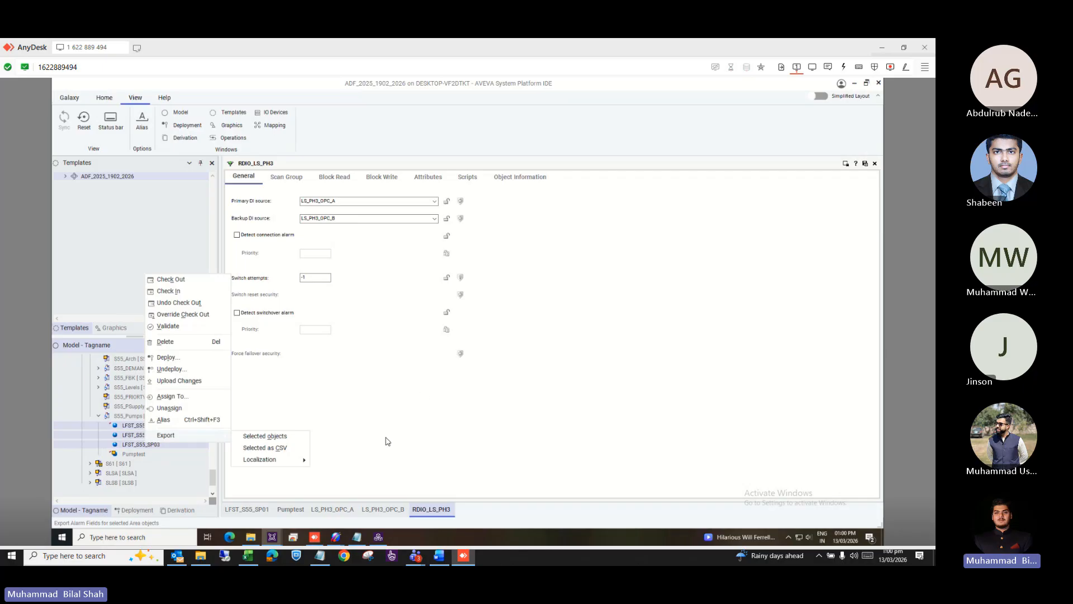
click(248, 556)
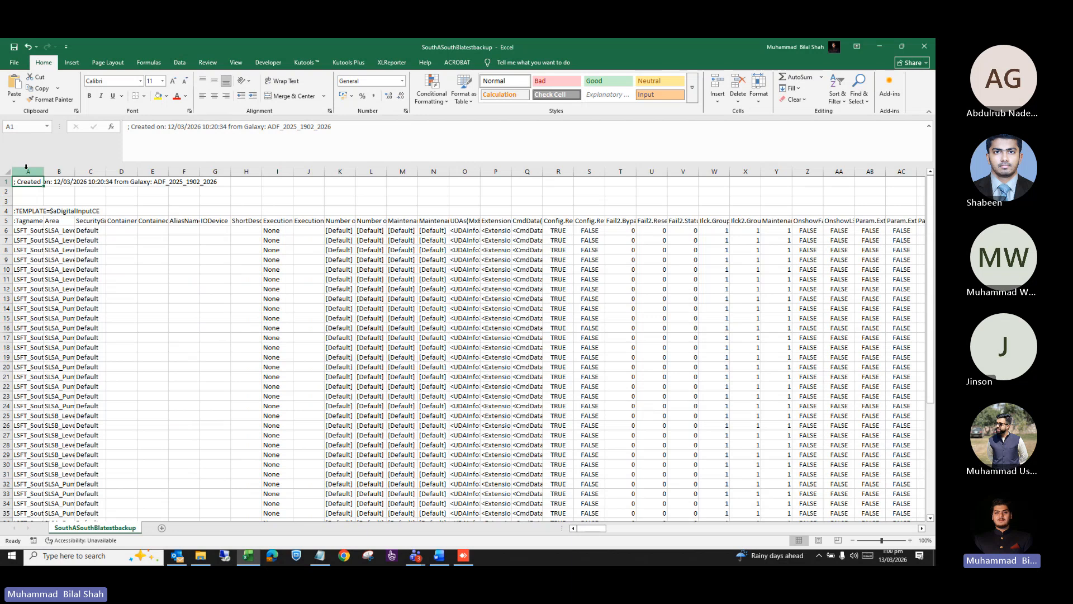
Try splitting column A with Text to Columns using tab and comma delimiters, then cancel.
click(26, 166)
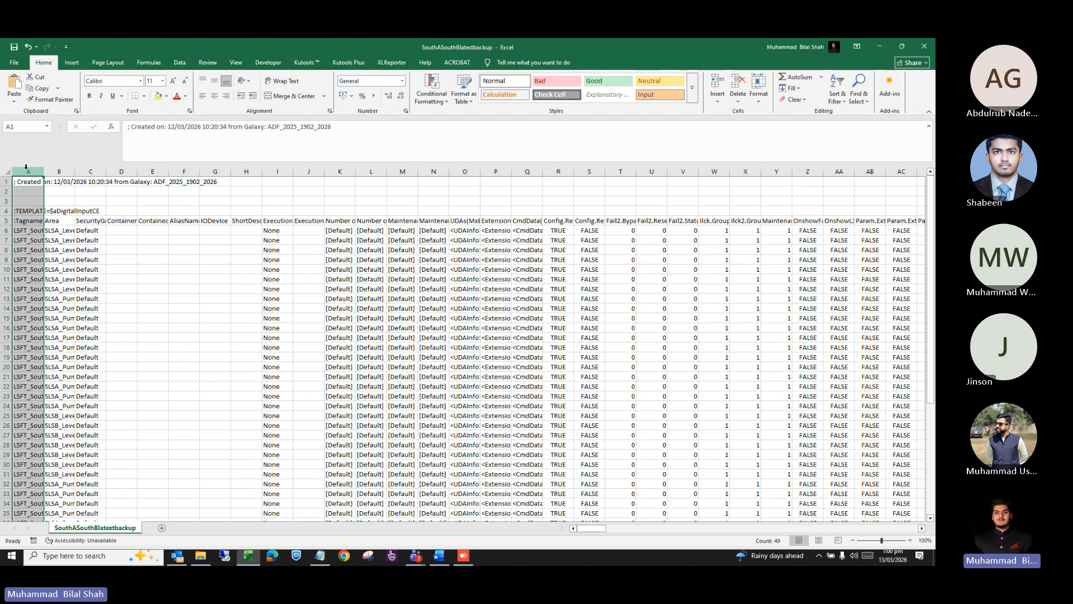
click(179, 63)
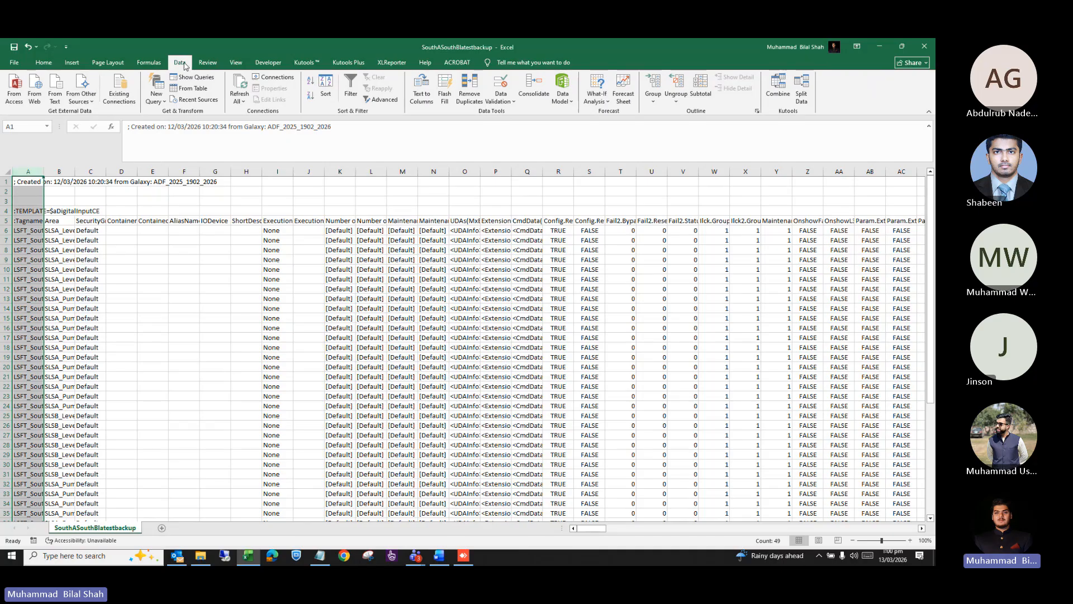
click(423, 94)
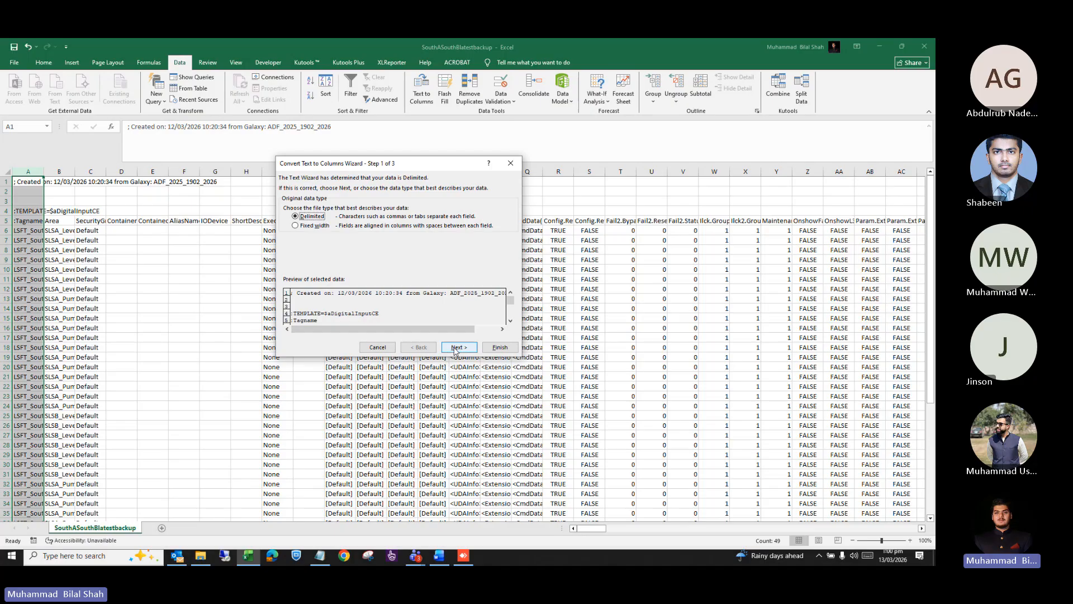
click(456, 349)
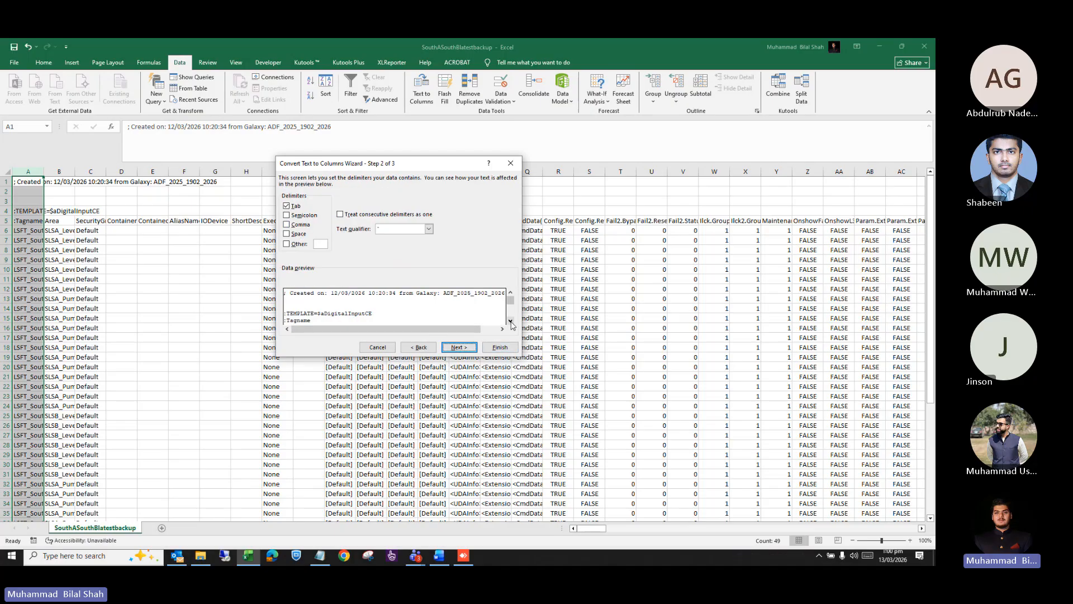
click(510, 320)
click(510, 320)
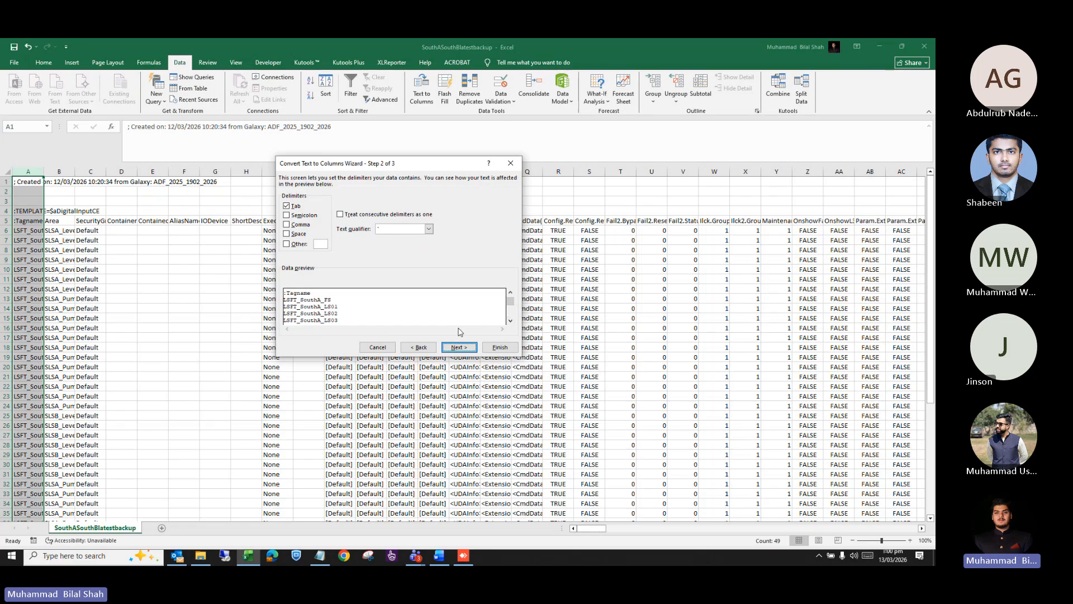
click(305, 226)
click(296, 207)
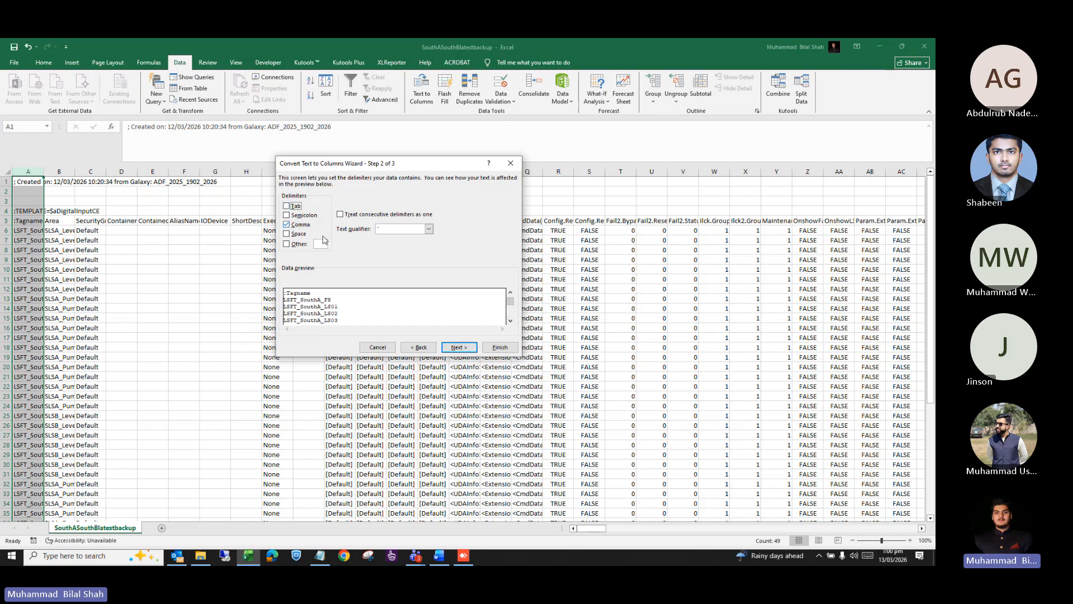
click(297, 207)
click(510, 162)
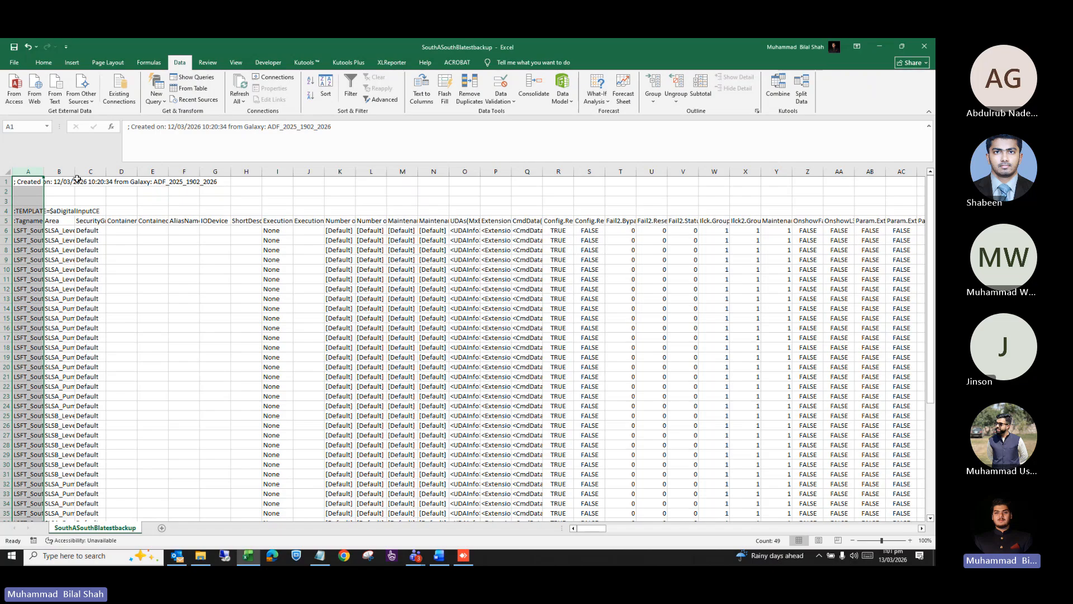
Autofit columns A and CQ and select the OPC_SLS input source references in CQ6:CQ10.
double_click(42, 174)
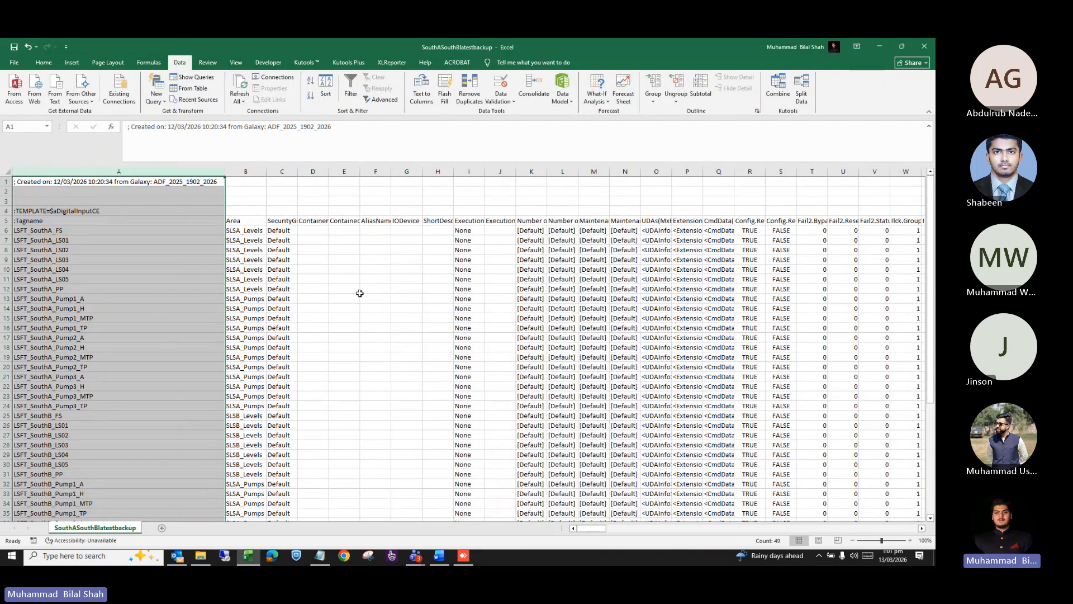
scroll(360, 293, right, 2)
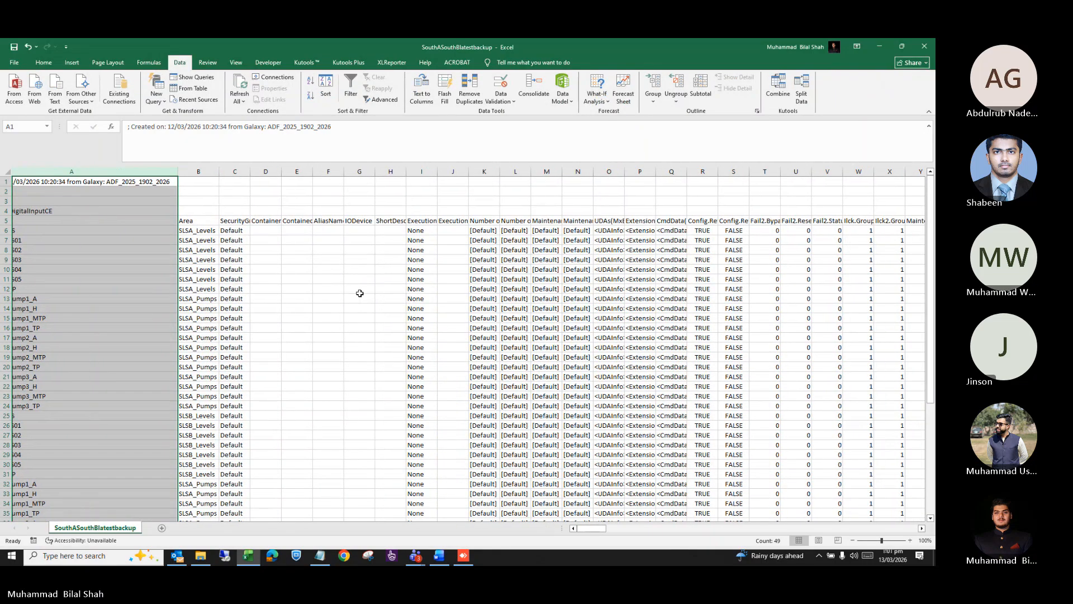
scroll(359, 293, right, 10)
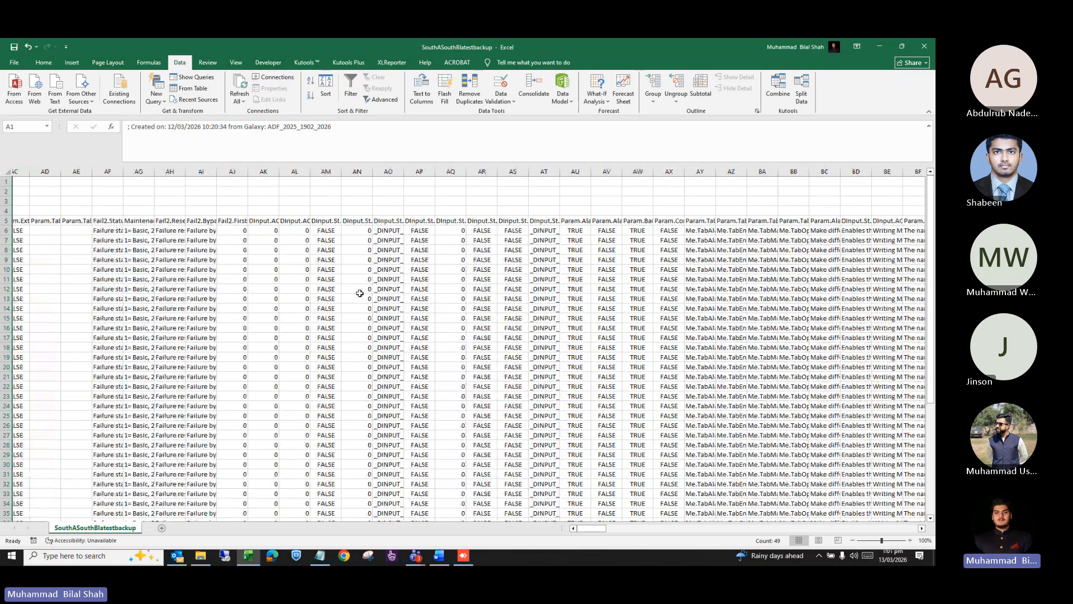
scroll(360, 293, right, 10)
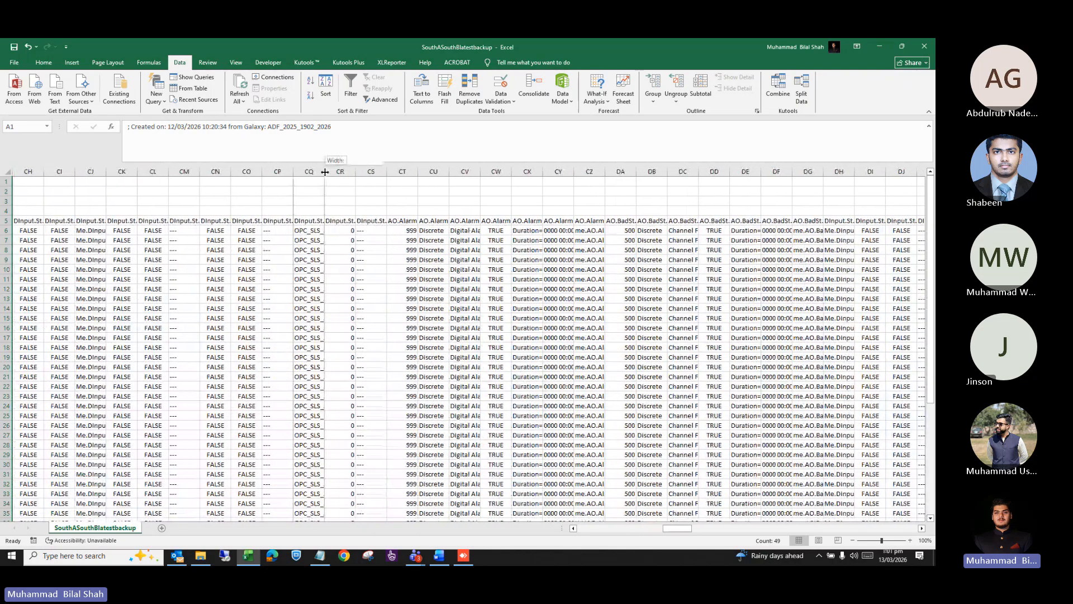
double_click(324, 171)
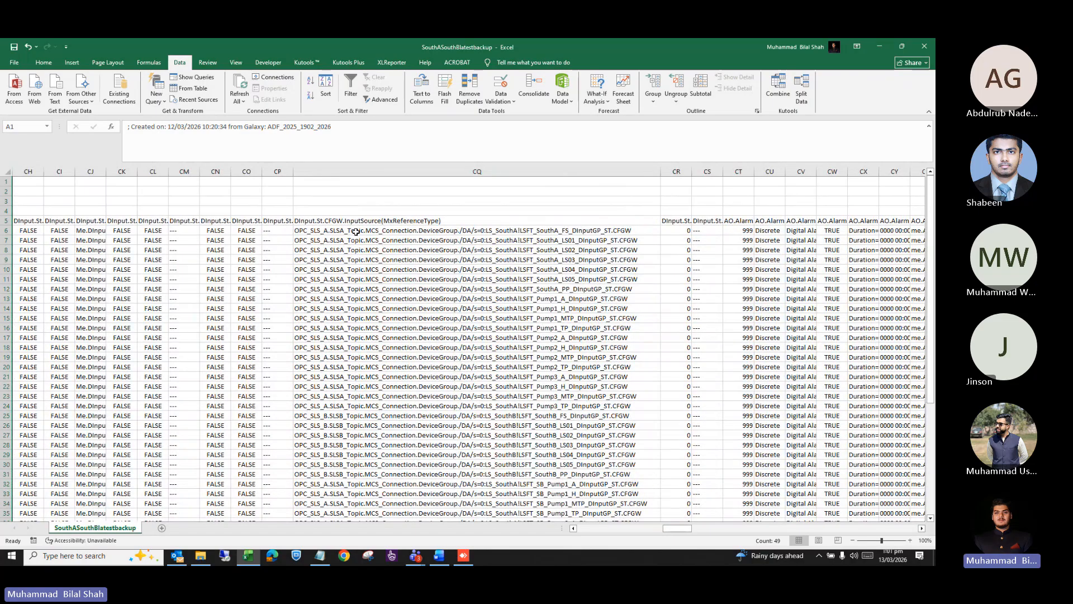
drag(355, 231, 356, 270)
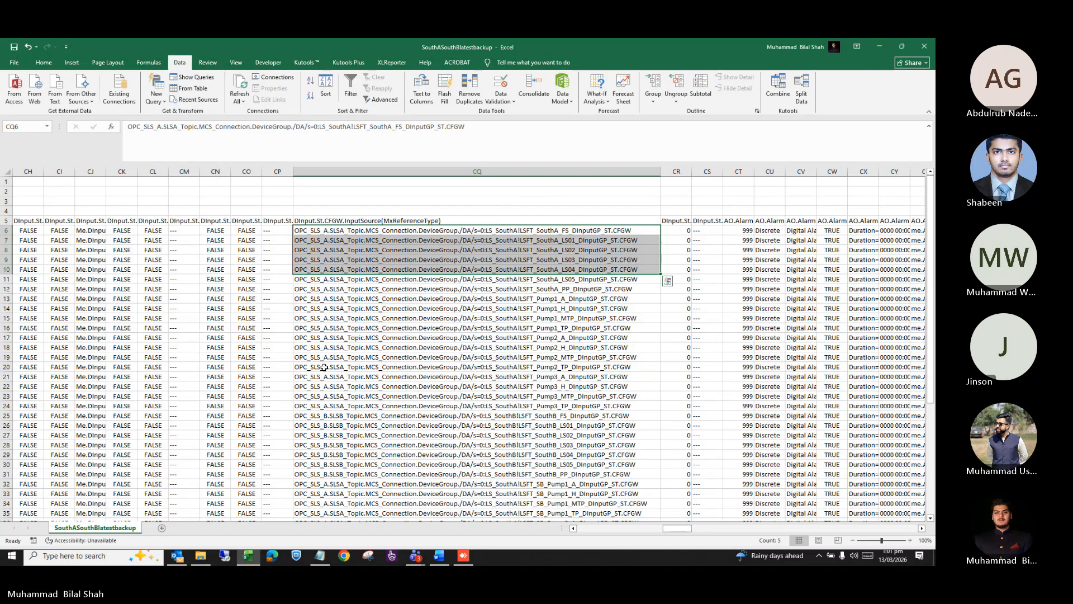
scroll(324, 367, left, 3)
Start saving a Unicode Text copy to Downloads, abandon it, and return to the remote AVEVA IDE.
click(14, 62)
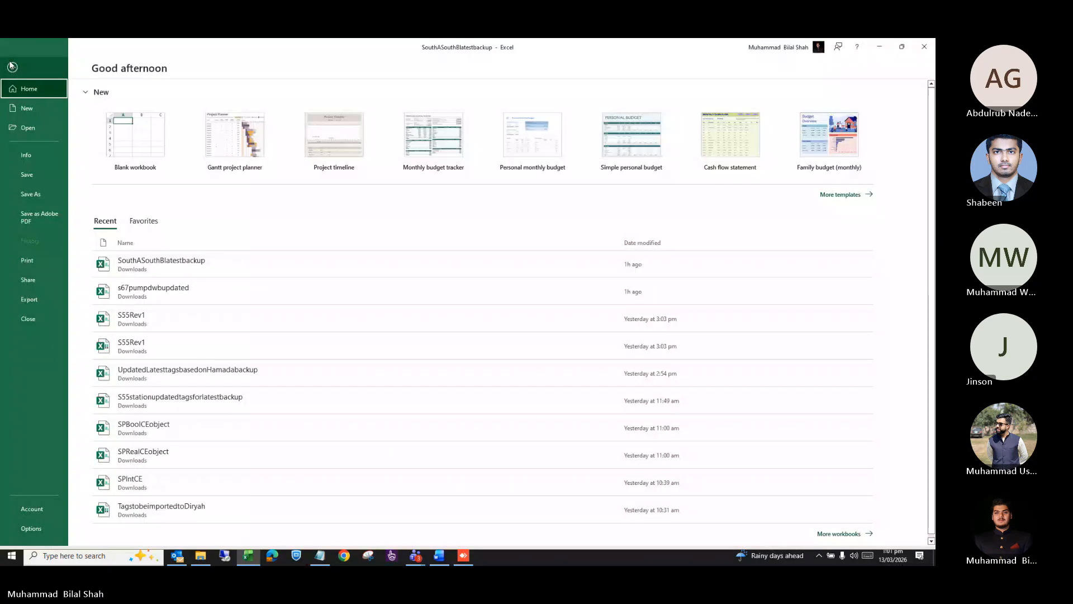
click(35, 194)
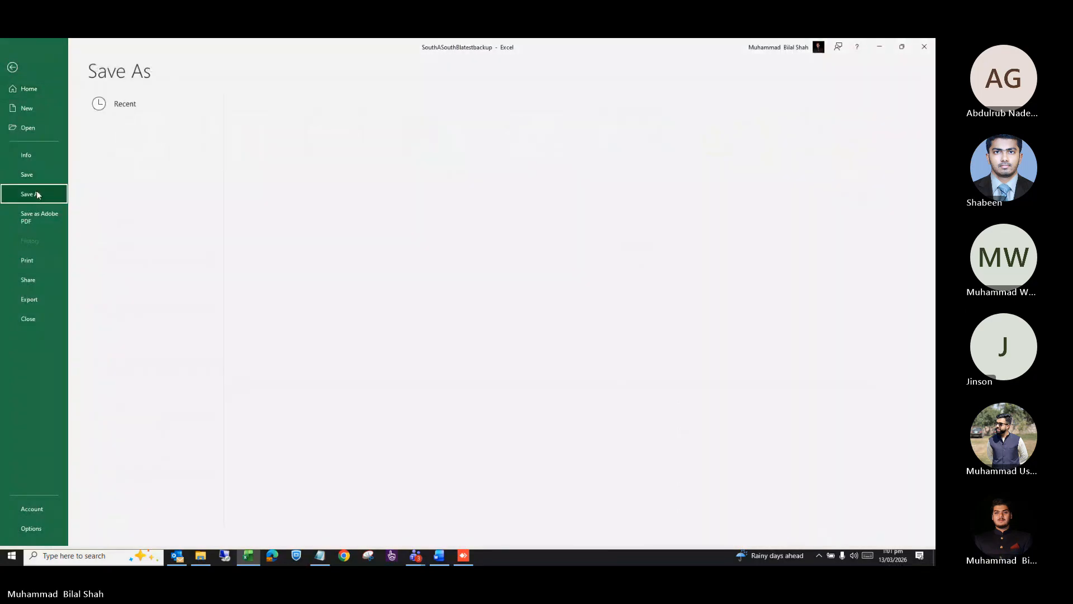
click(338, 151)
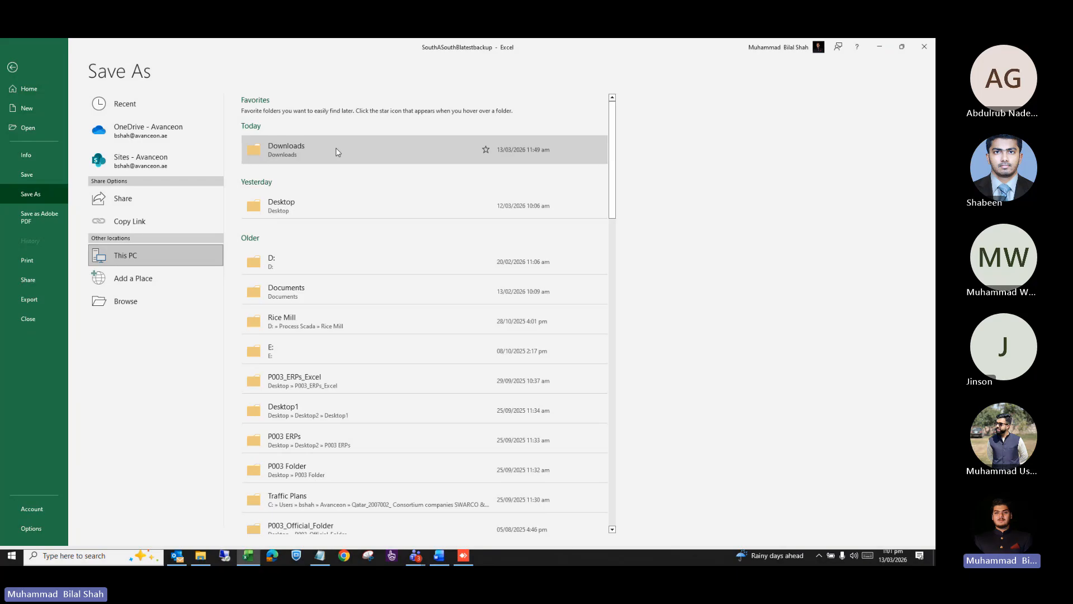
click(290, 250)
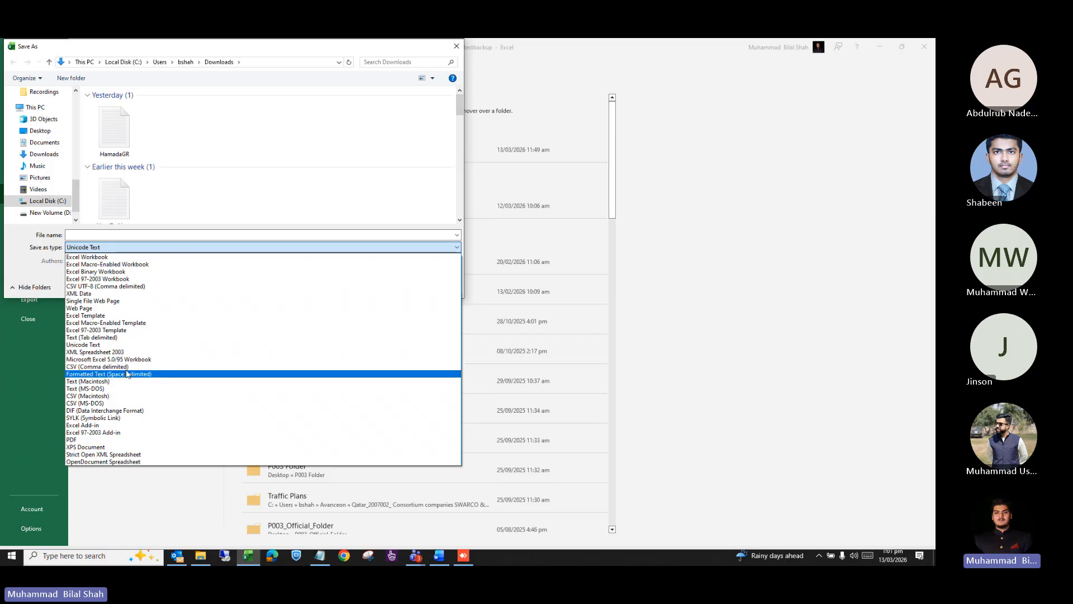
click(270, 217)
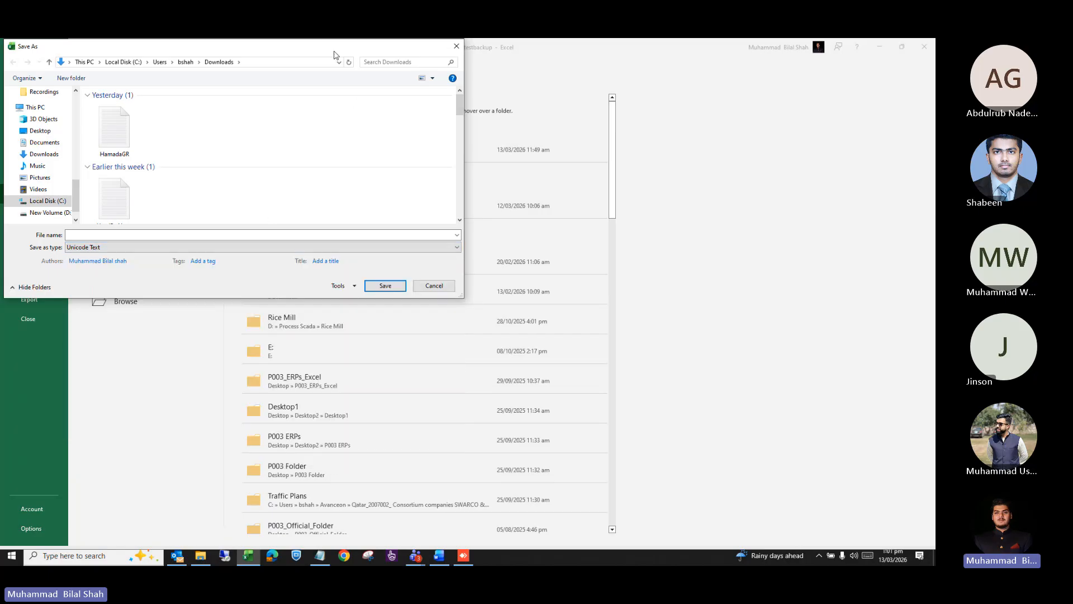
drag(333, 50, 308, 100)
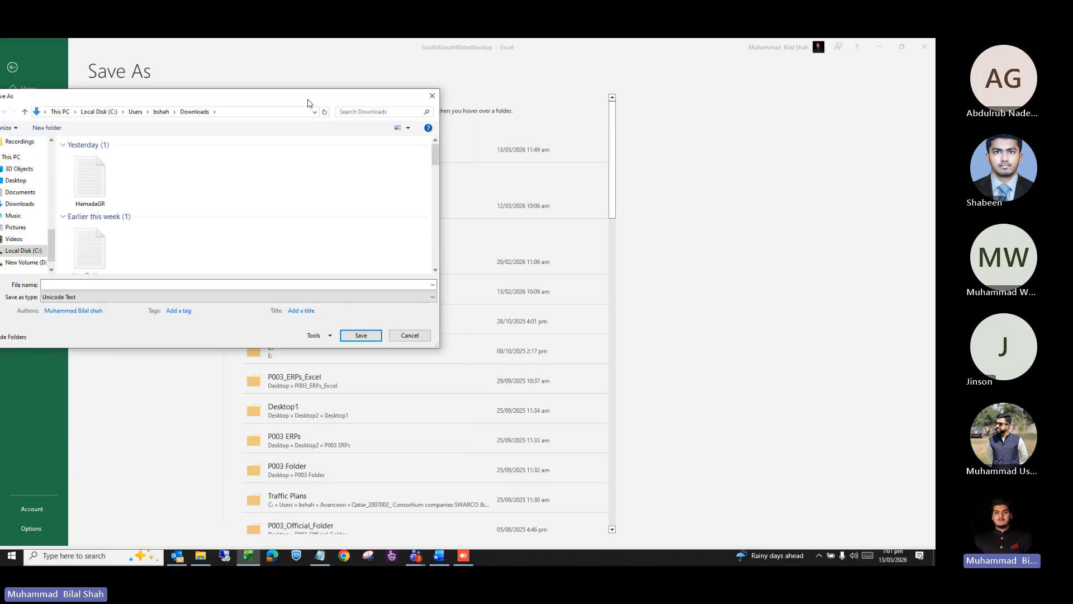
click(432, 97)
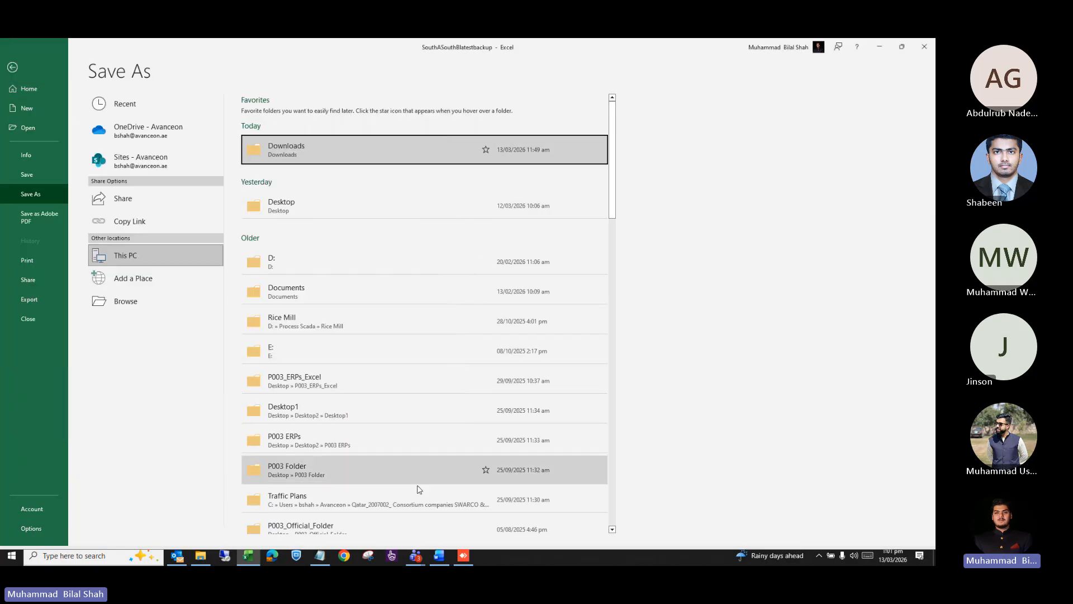
click(462, 556)
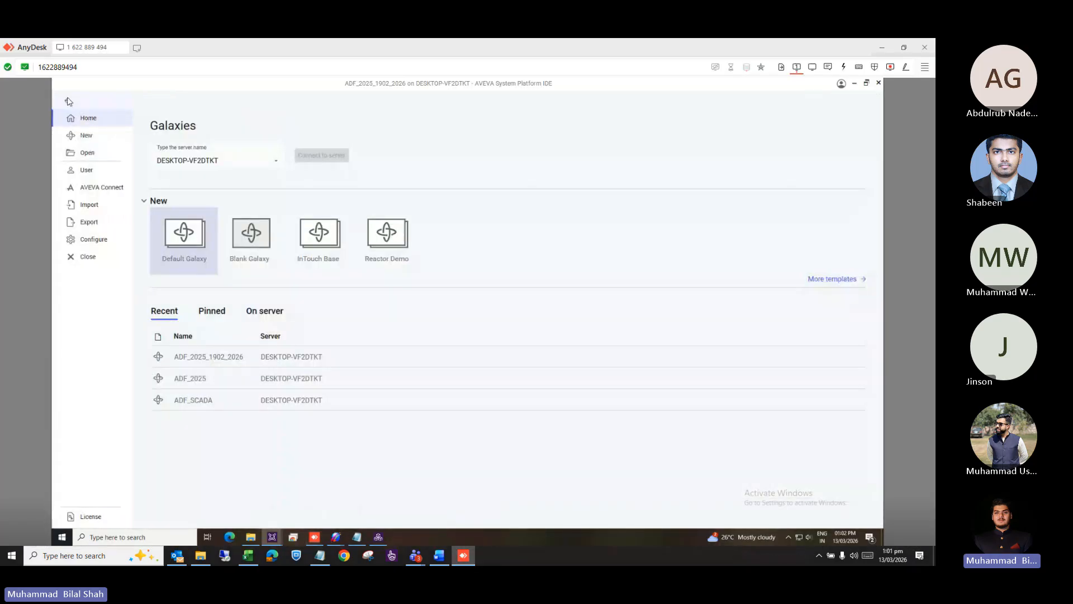
Begin a CSV object import of the SS5Rev1 file, cancel the galaxy load, and close the Import page.
click(91, 206)
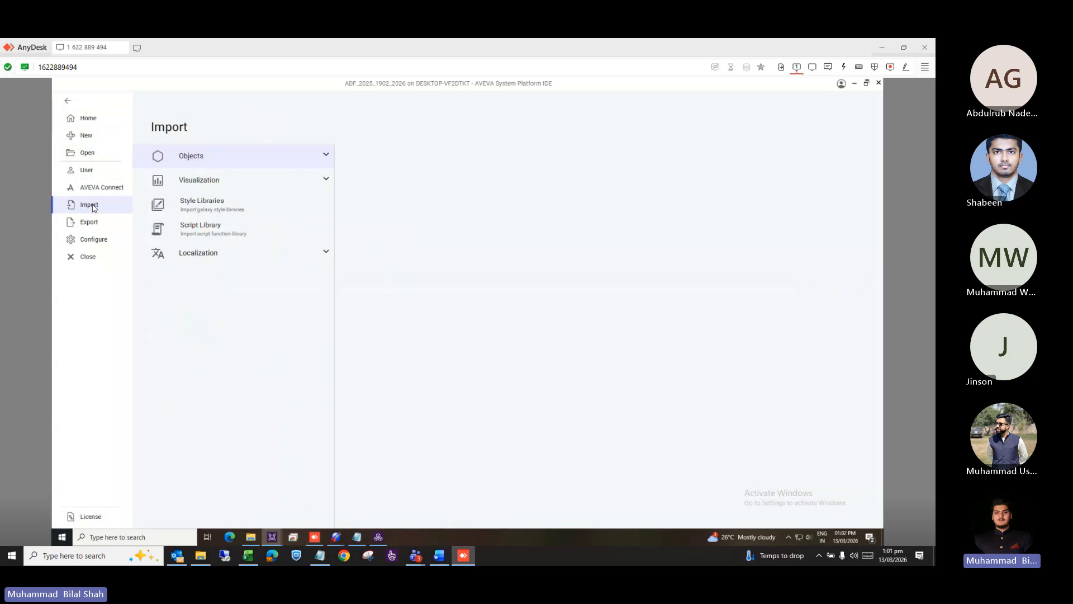
click(329, 161)
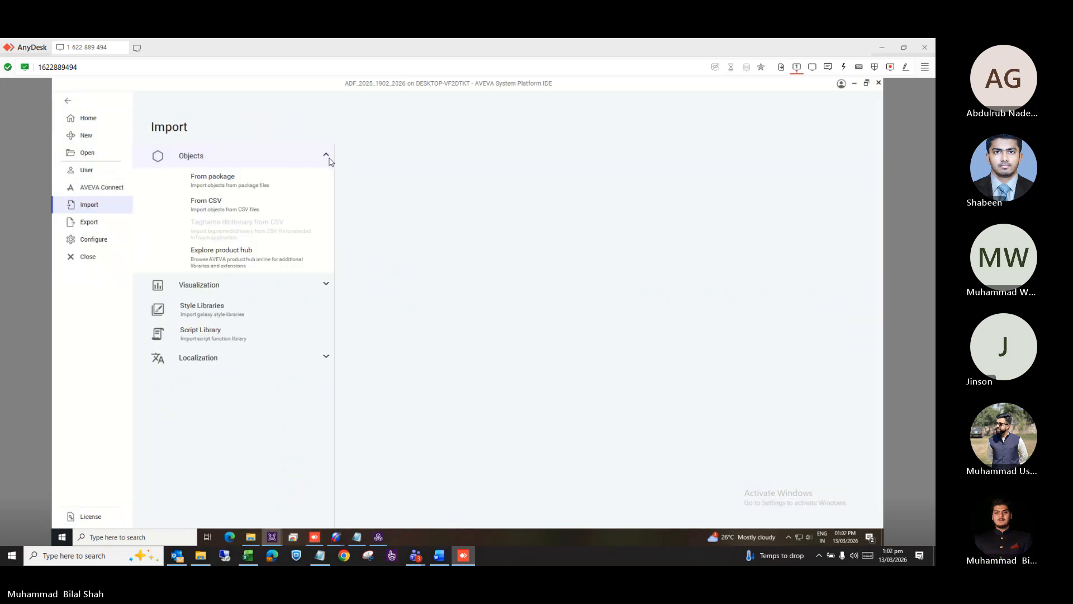
click(244, 207)
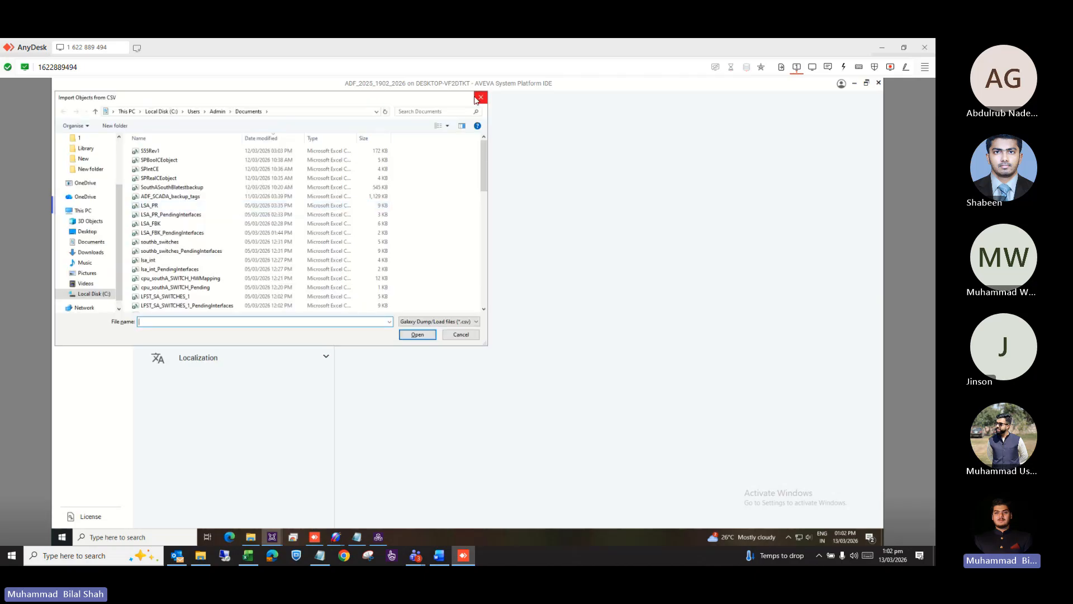
double_click(288, 155)
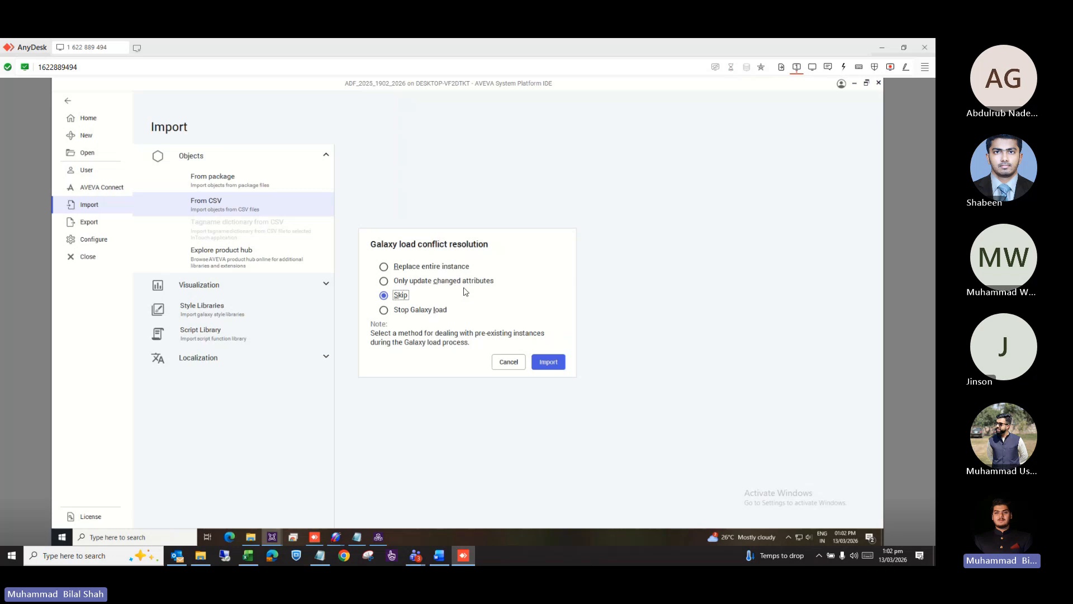
click(507, 364)
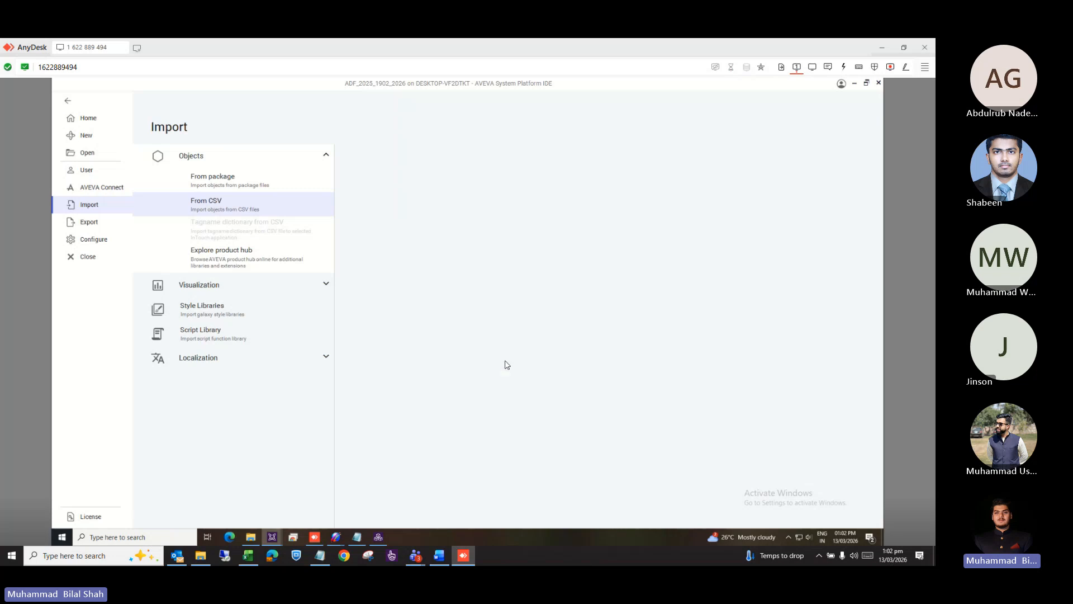
click(66, 101)
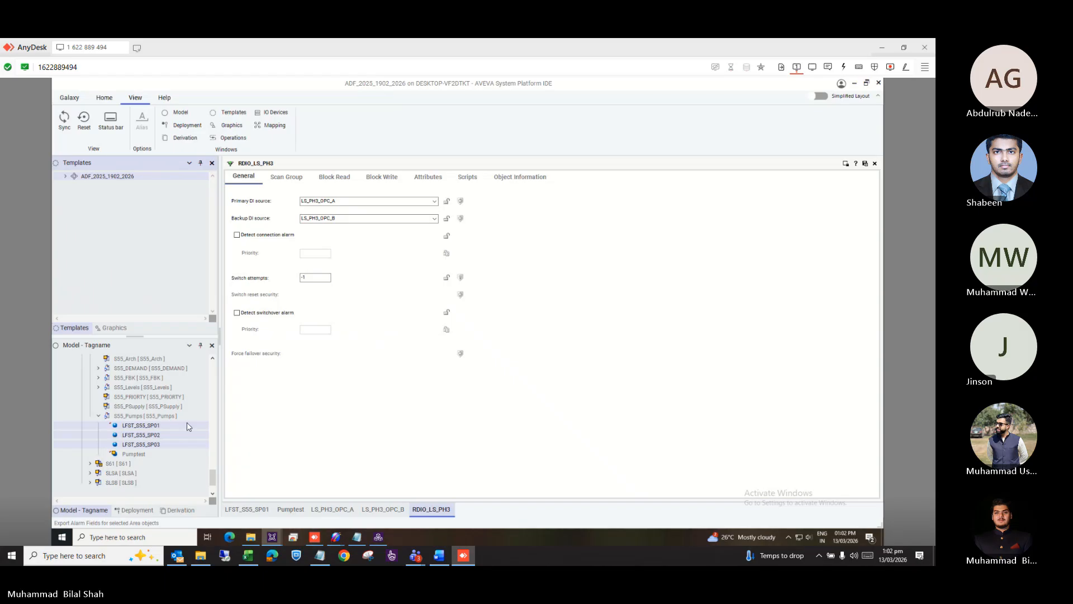
Select the Pumptest object and open the LFST_SLSA graphic from the Graphics list for editing.
scroll(174, 453, down, 1)
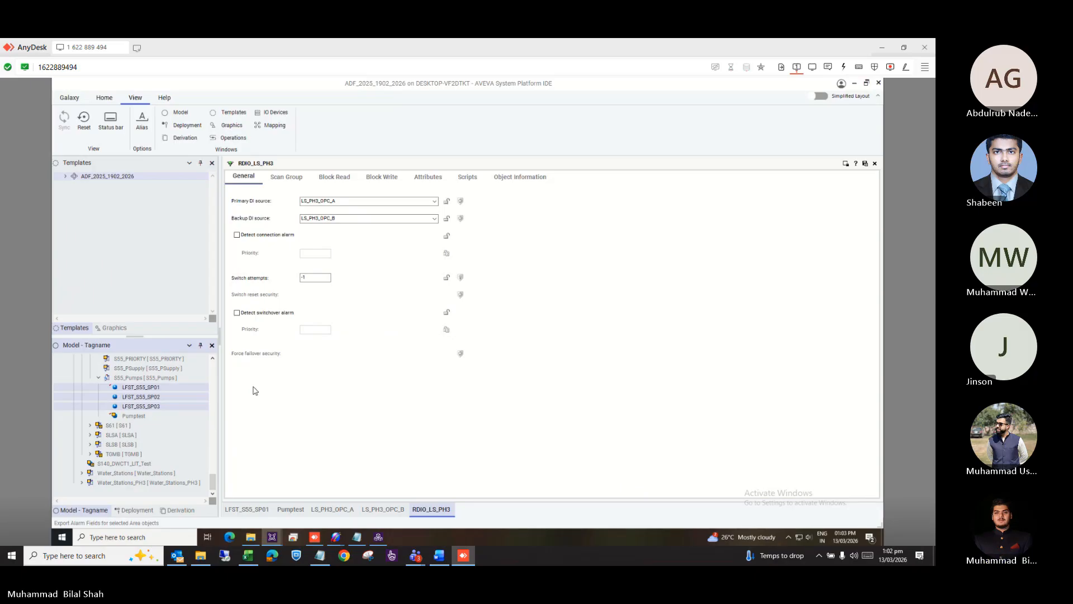
click(146, 390)
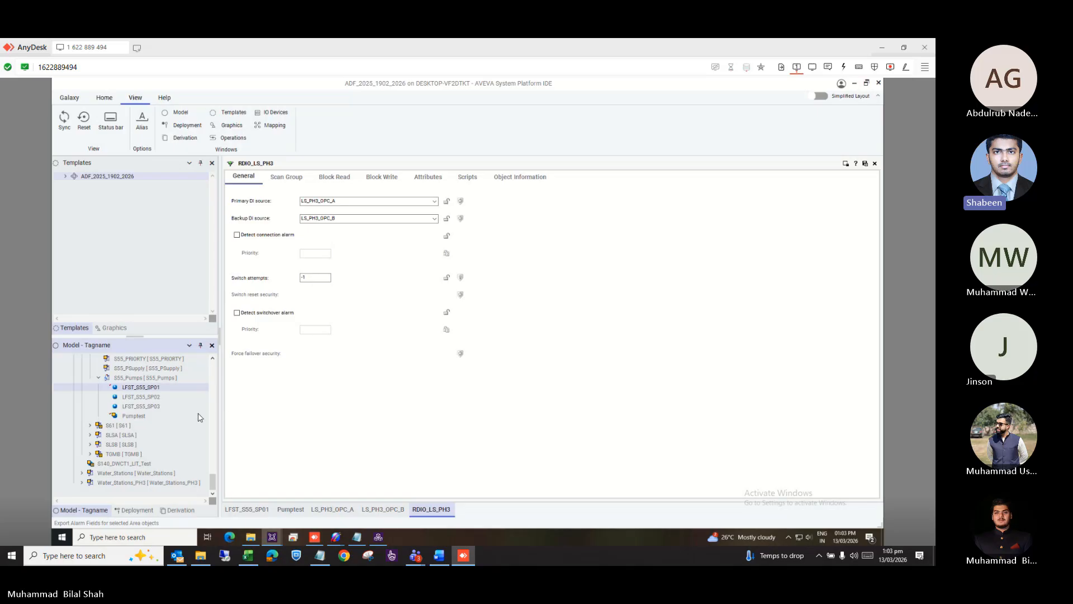
click(148, 417)
click(114, 328)
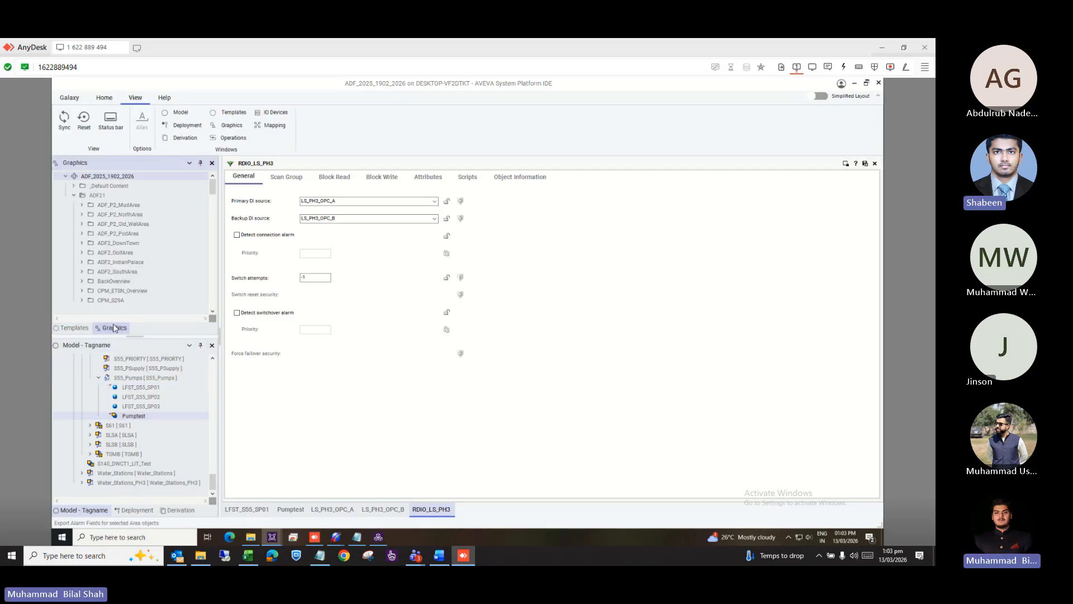
scroll(116, 250, down, 5)
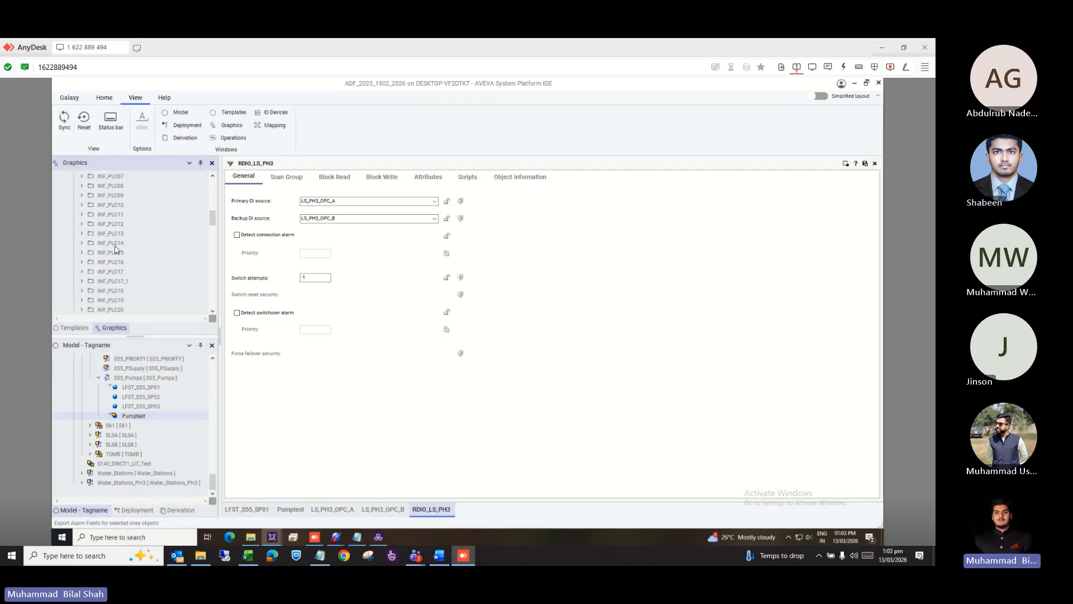
scroll(115, 249, down, 5)
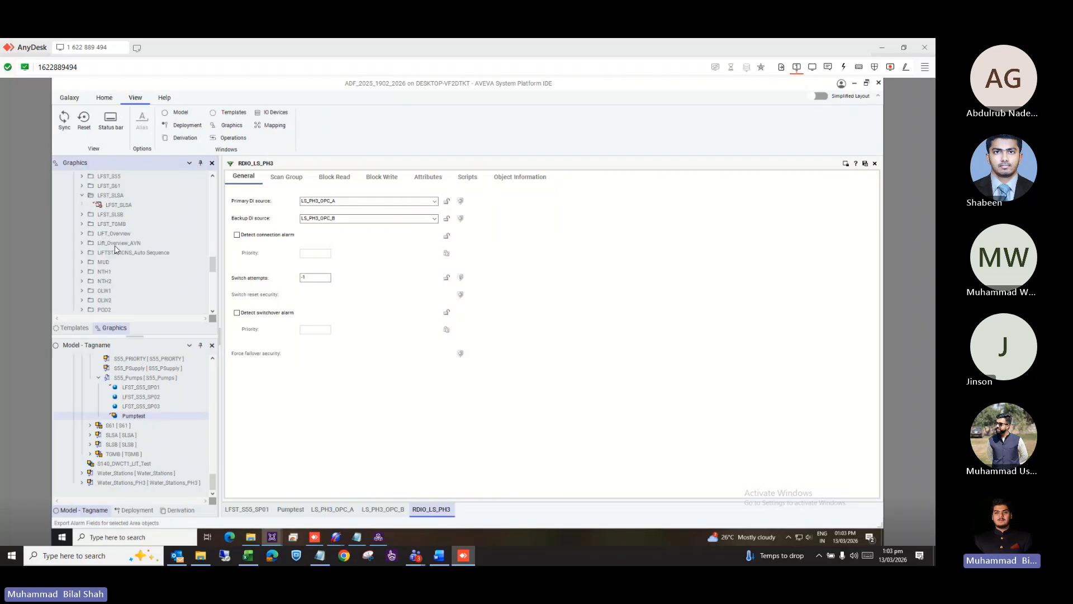
scroll(116, 250, up, 2)
click(122, 263)
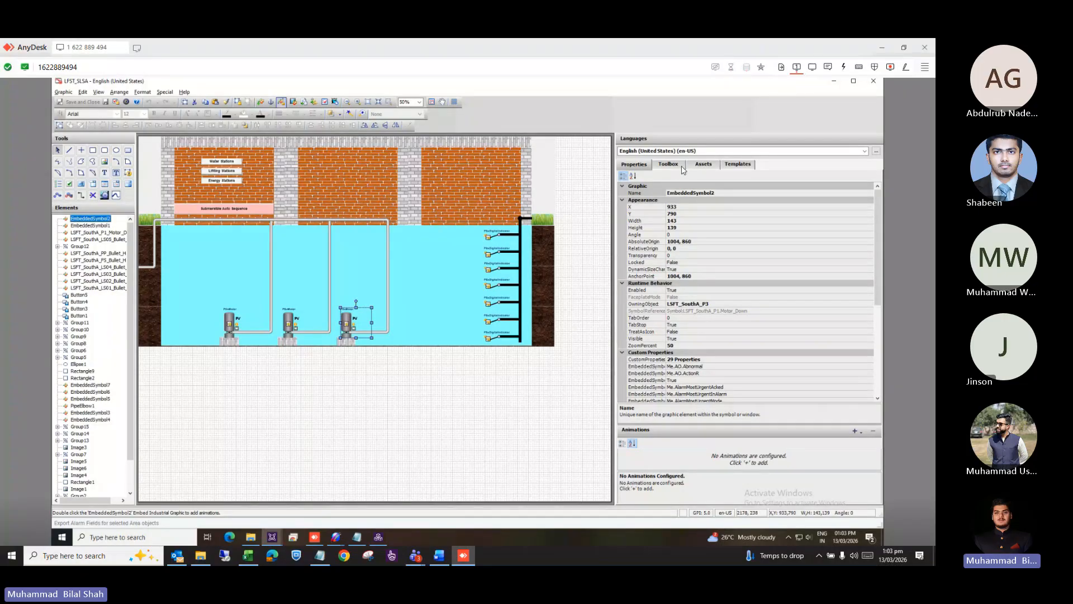
Search assets for 'pumptest' and place its Motor_Down pump symbol below the lift station diagram.
click(701, 167)
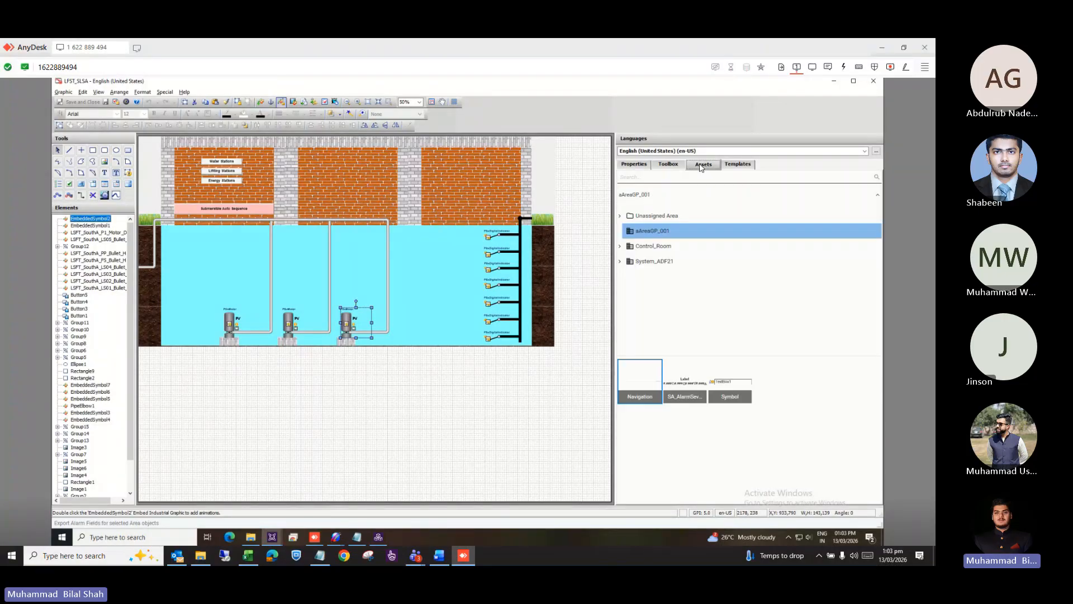
click(641, 177)
text(pump)
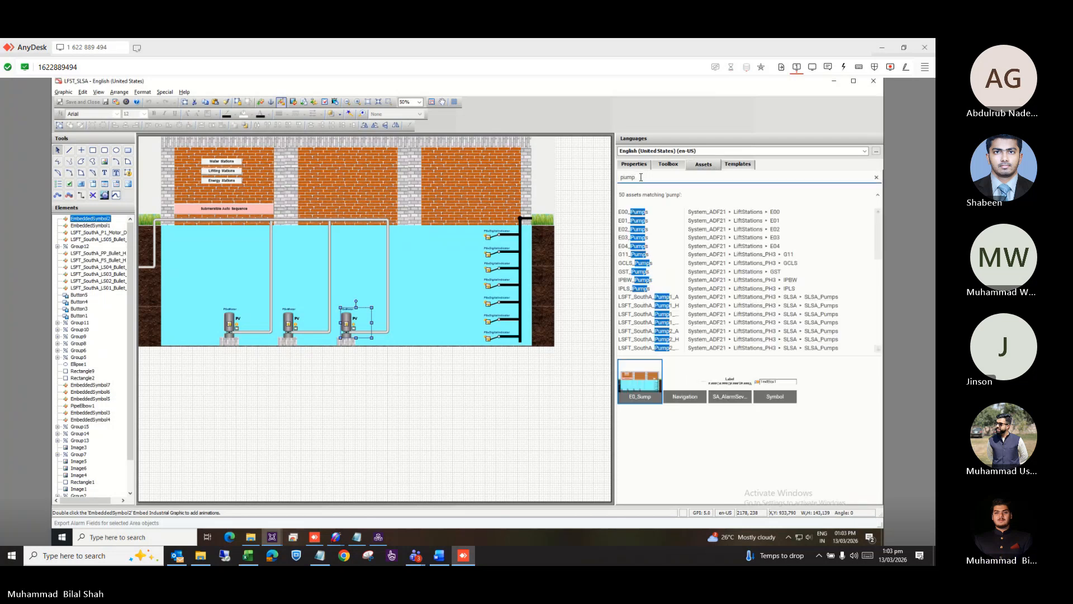
text(test)
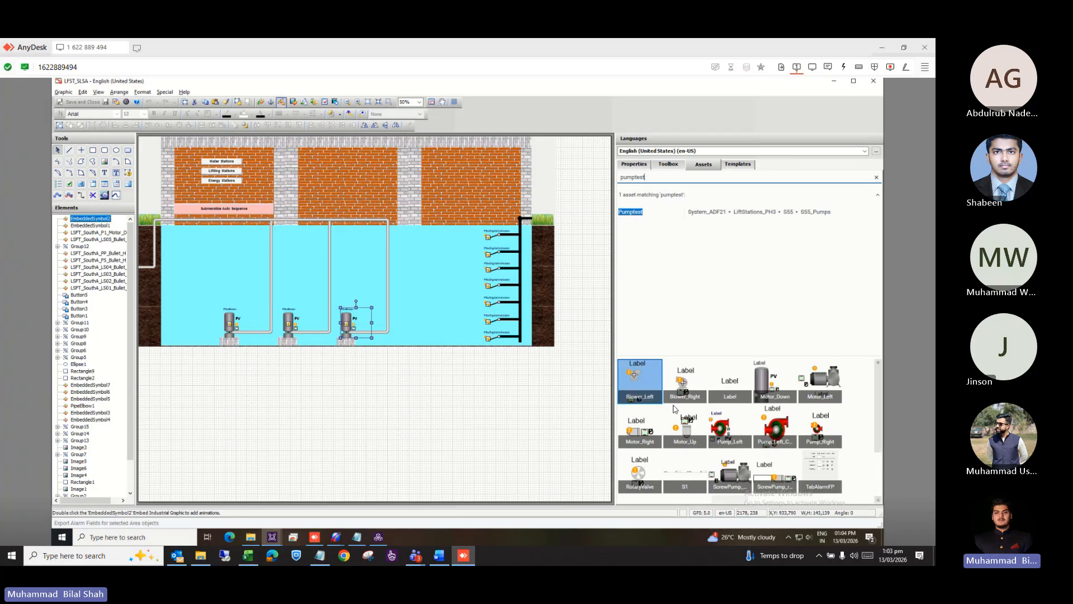
click(741, 426)
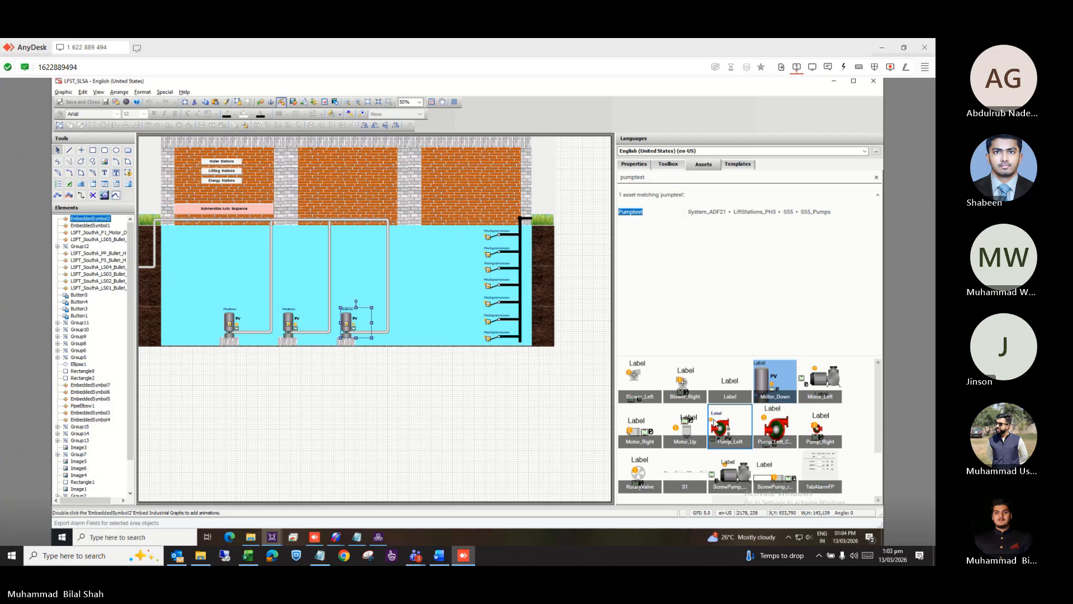
drag(776, 381, 397, 361)
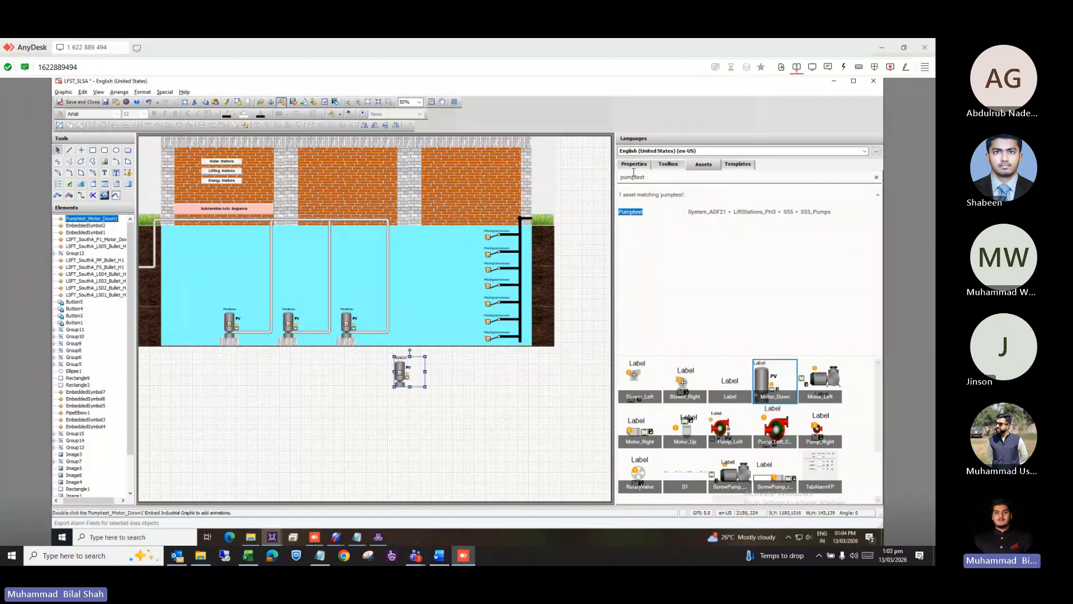
Check the new symbol's properties, search the symbol library for 'motor', and reselect the placed Pumptest pump.
click(633, 165)
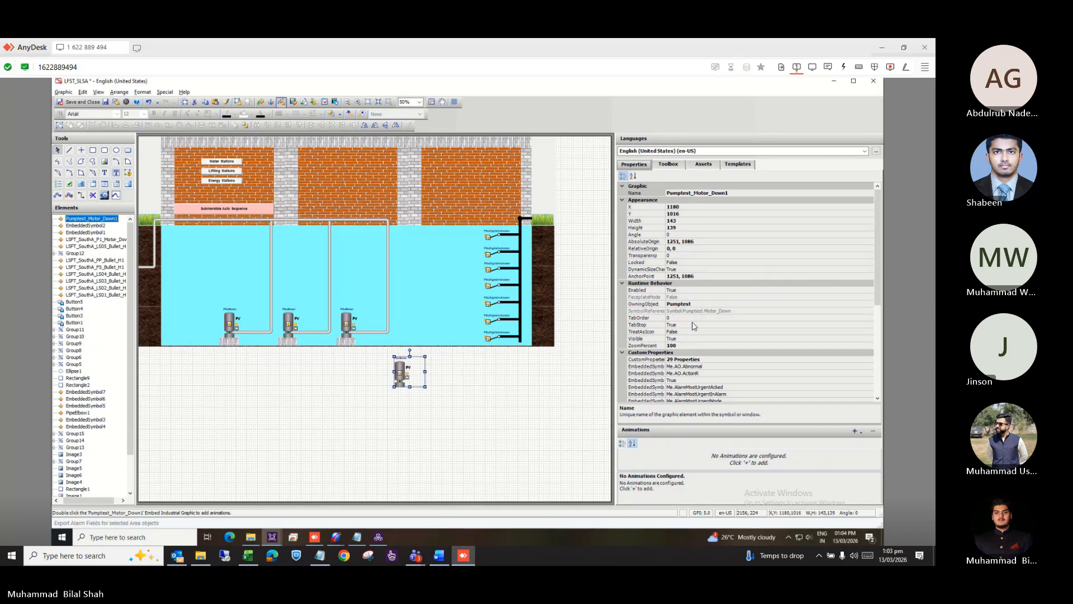
click(669, 166)
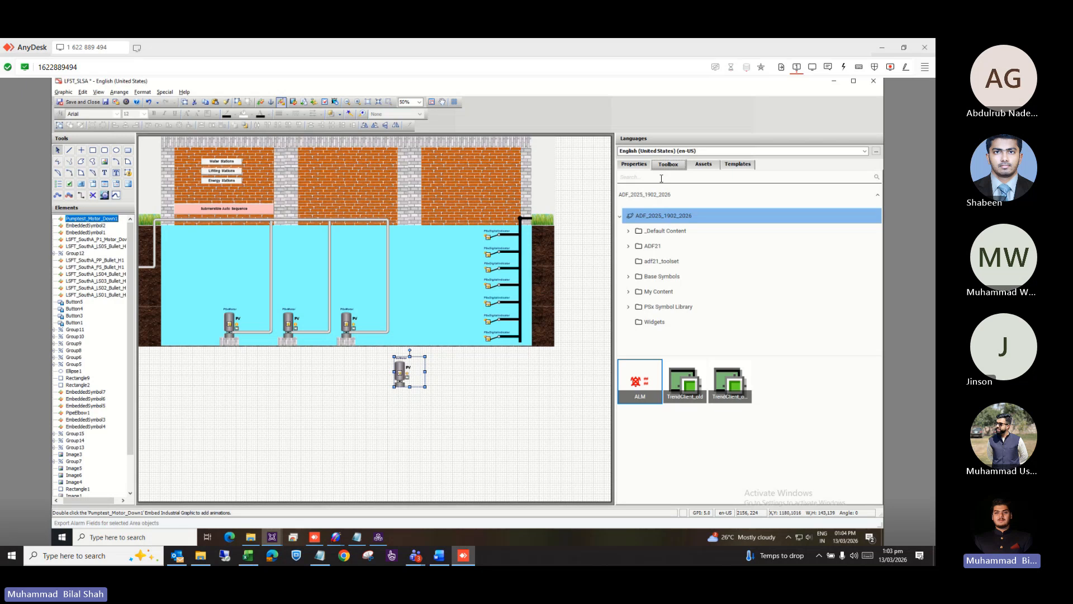
click(661, 178)
text(motor)
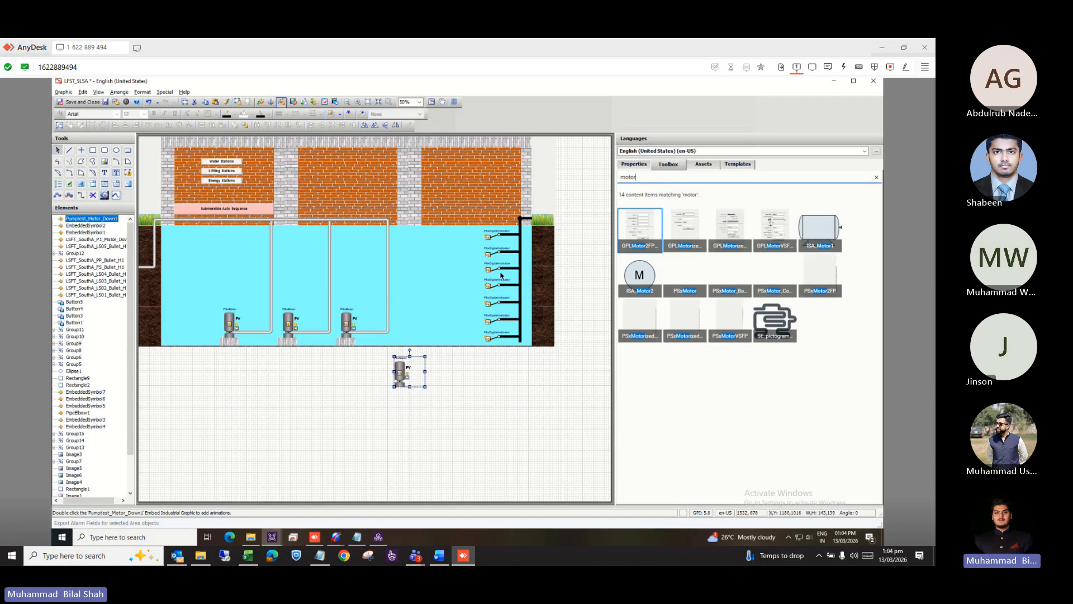
click(626, 164)
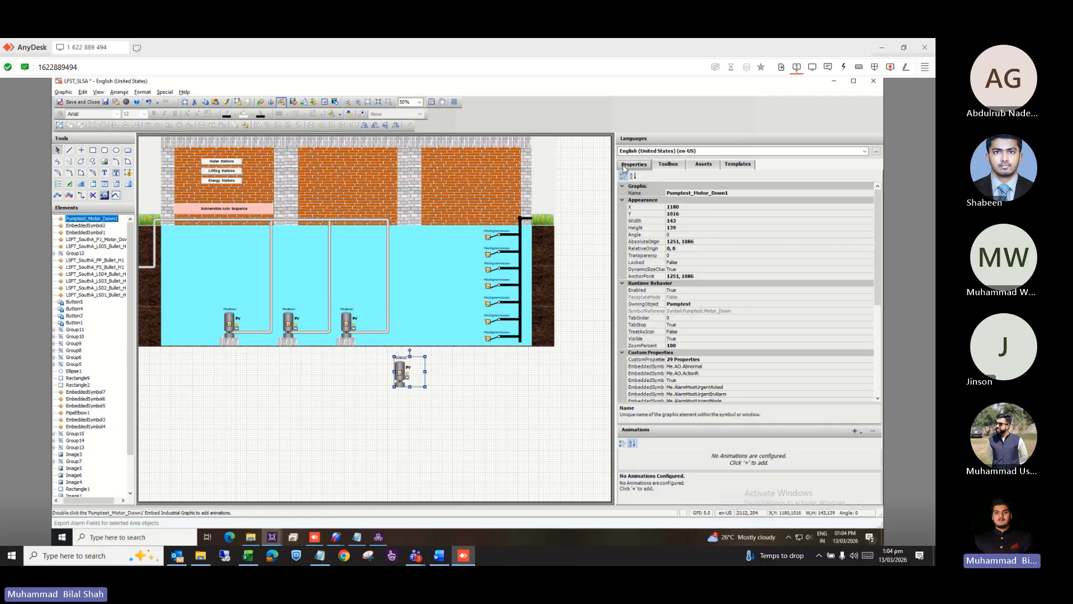
click(346, 325)
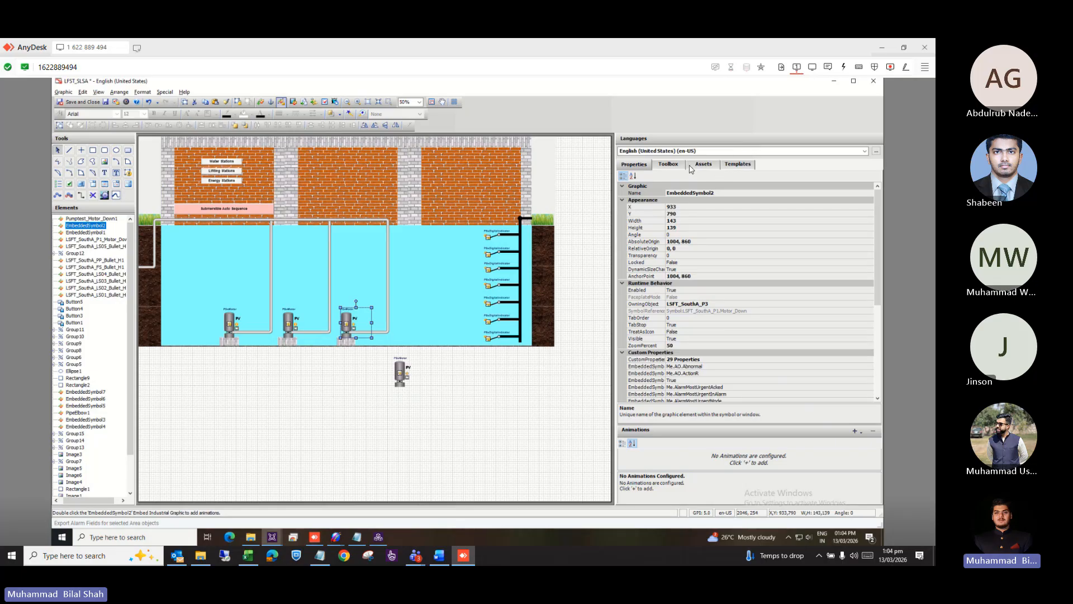
click(404, 375)
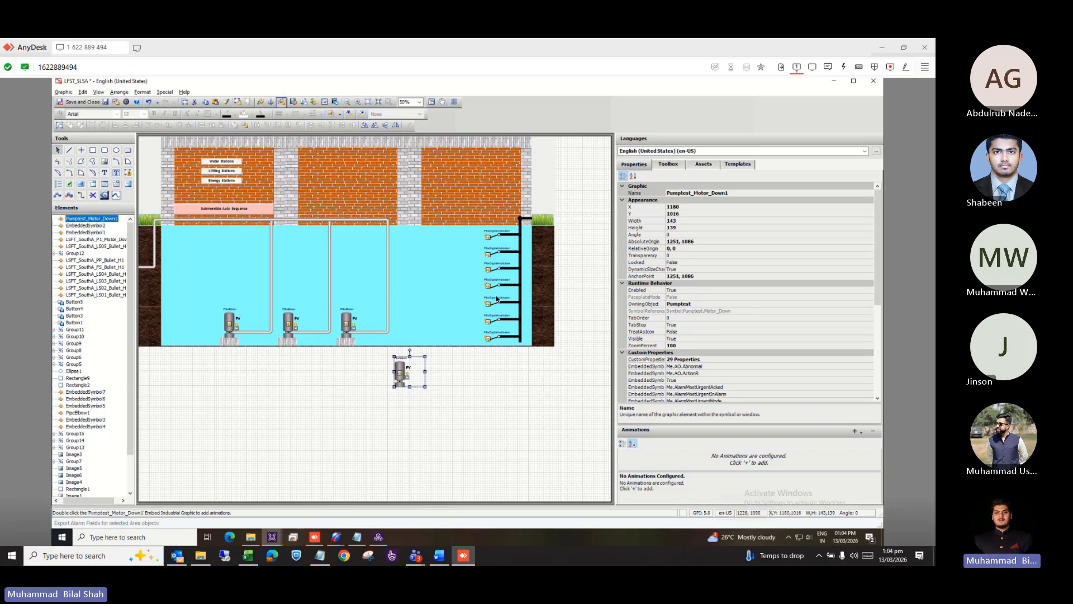
click(702, 165)
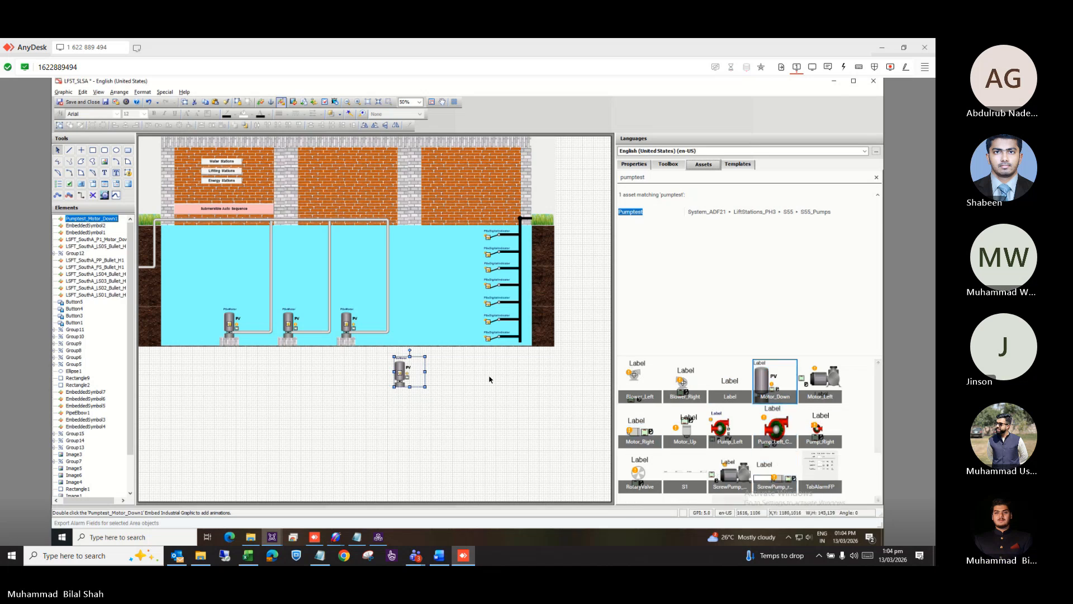
key(alt+Tab)
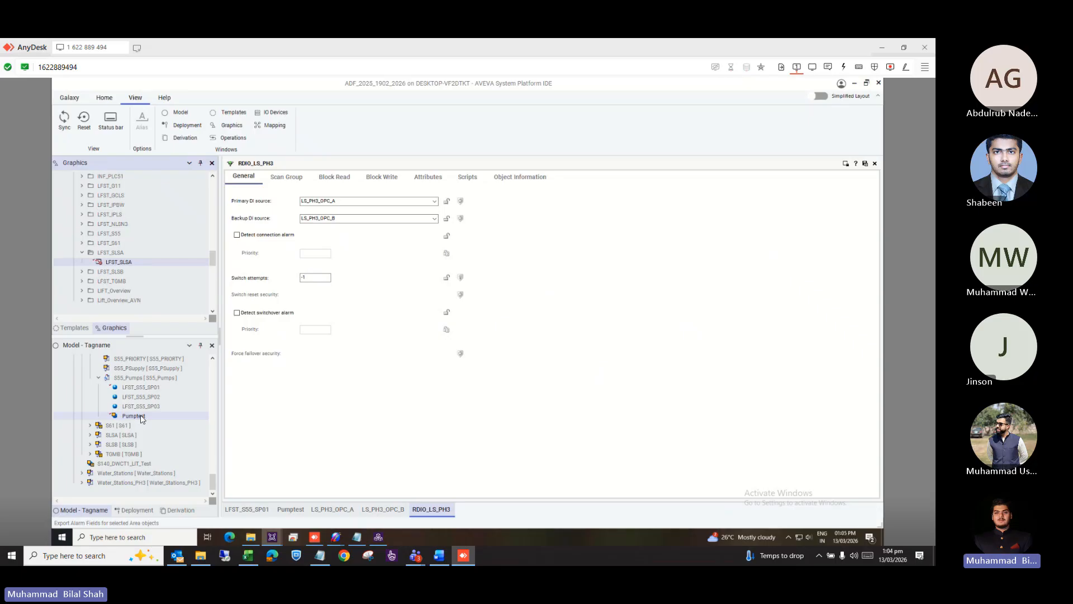
Switch the lower panel to the Derivation view and scroll up through the derived instances.
click(178, 509)
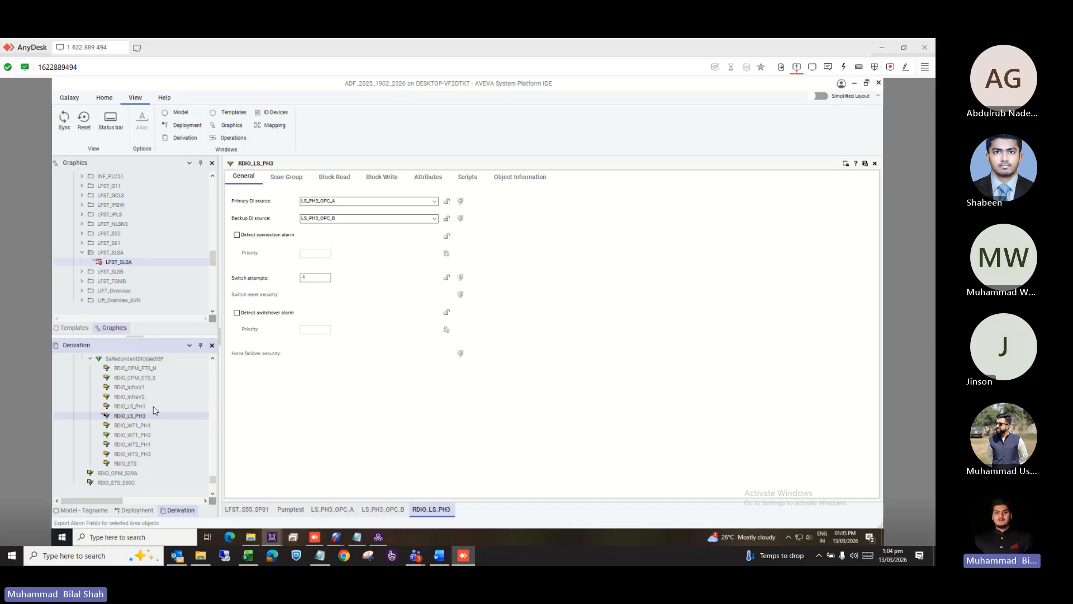
scroll(155, 410, up, 5)
scroll(155, 410, up, 3)
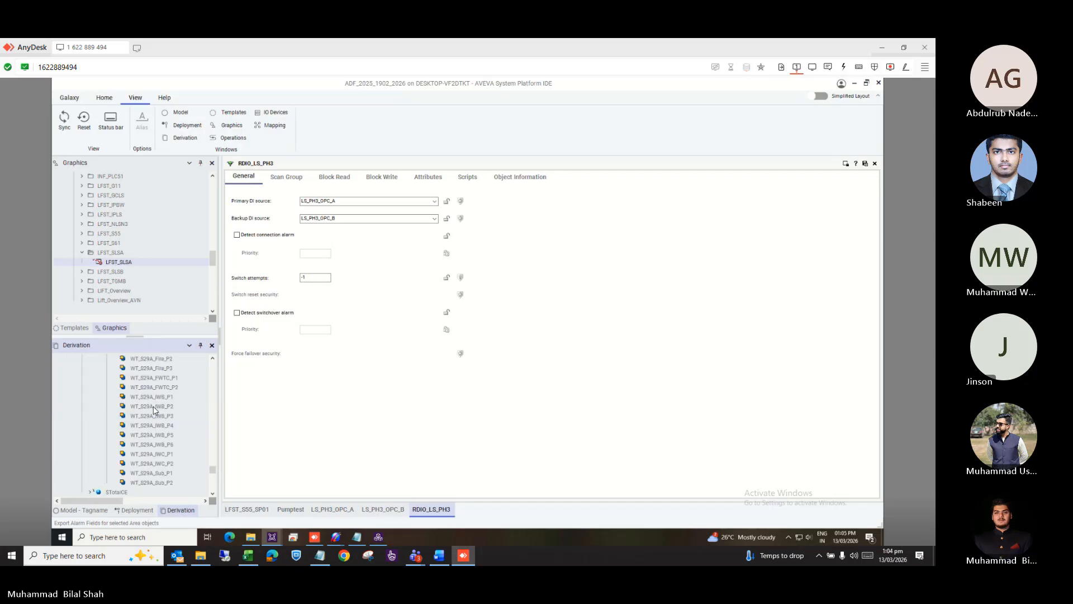
Return to the main IDE window and show the Model hierarchy again.
key(alt+Tab)
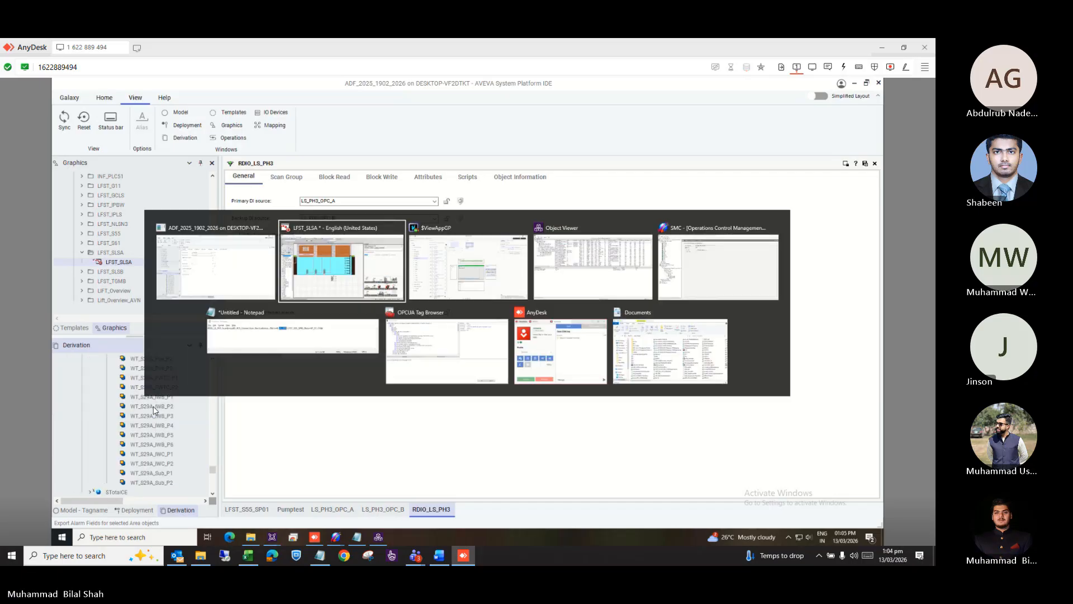
key(alt+Tab)
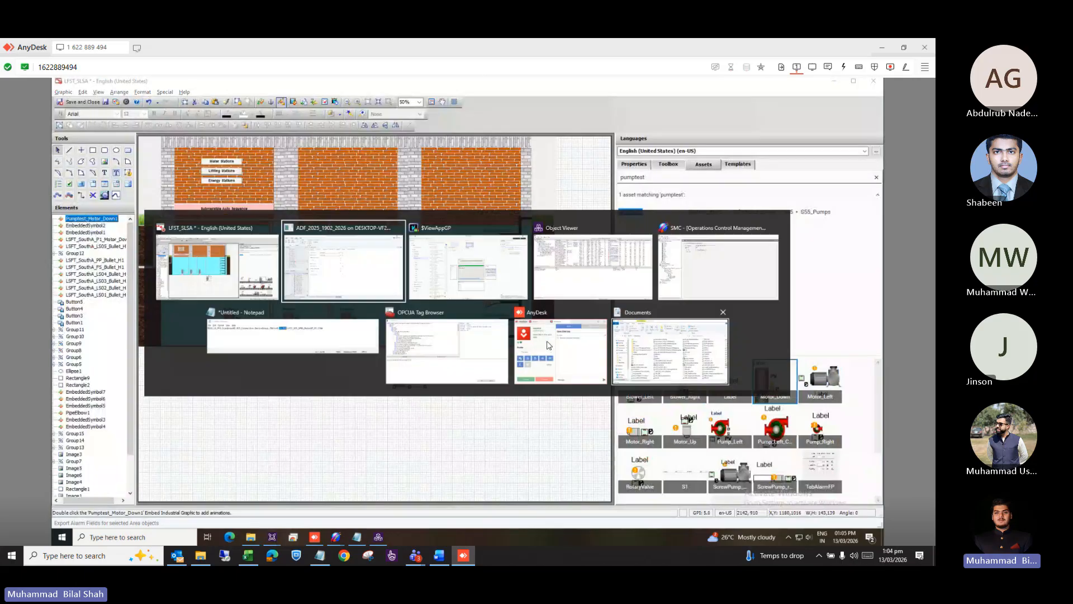
click(81, 510)
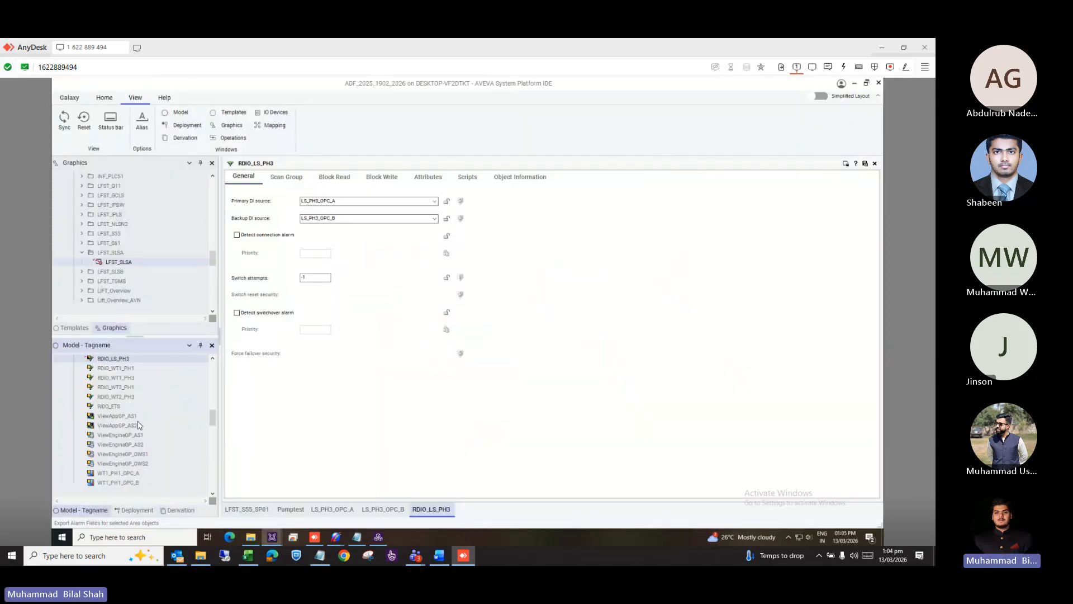
scroll(140, 426, down, 10)
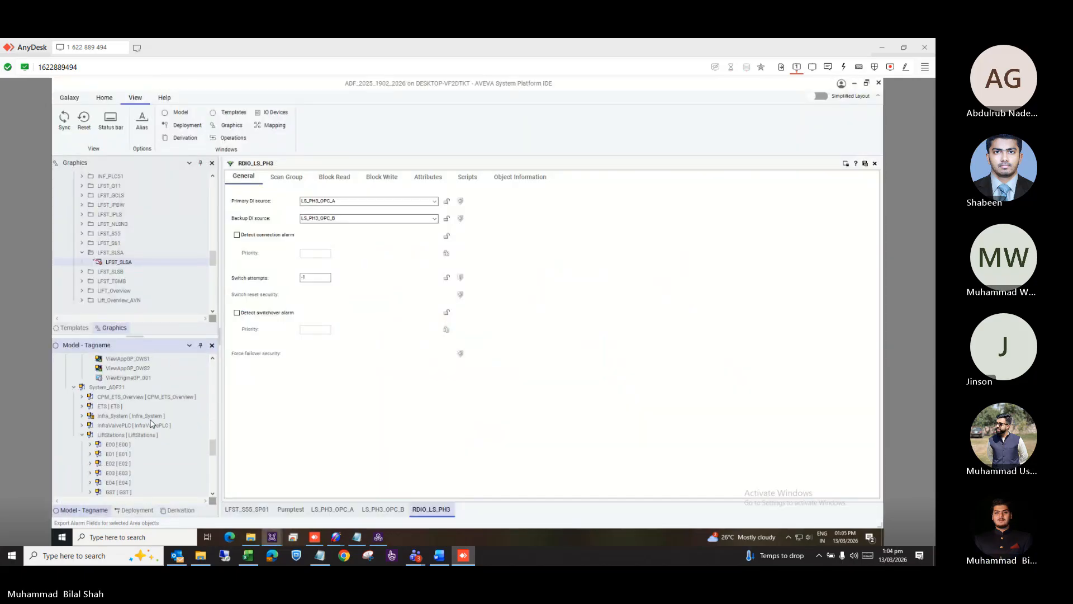
scroll(151, 424, down, 10)
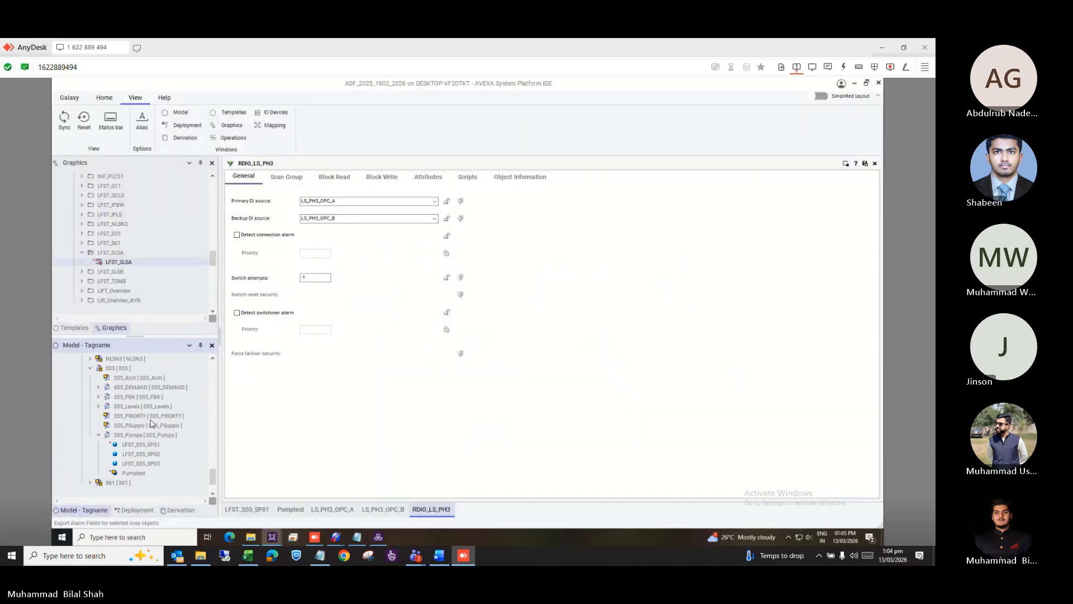
Open the Pumptest object's editor, then bring the LFST_SLSA graphic editor back to front.
click(123, 476)
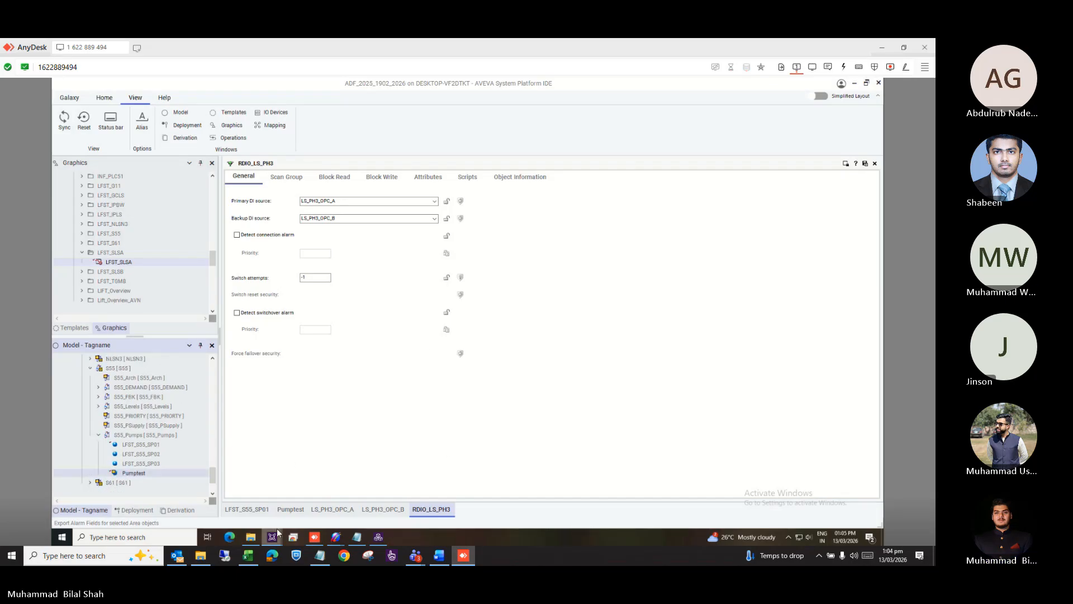
click(291, 510)
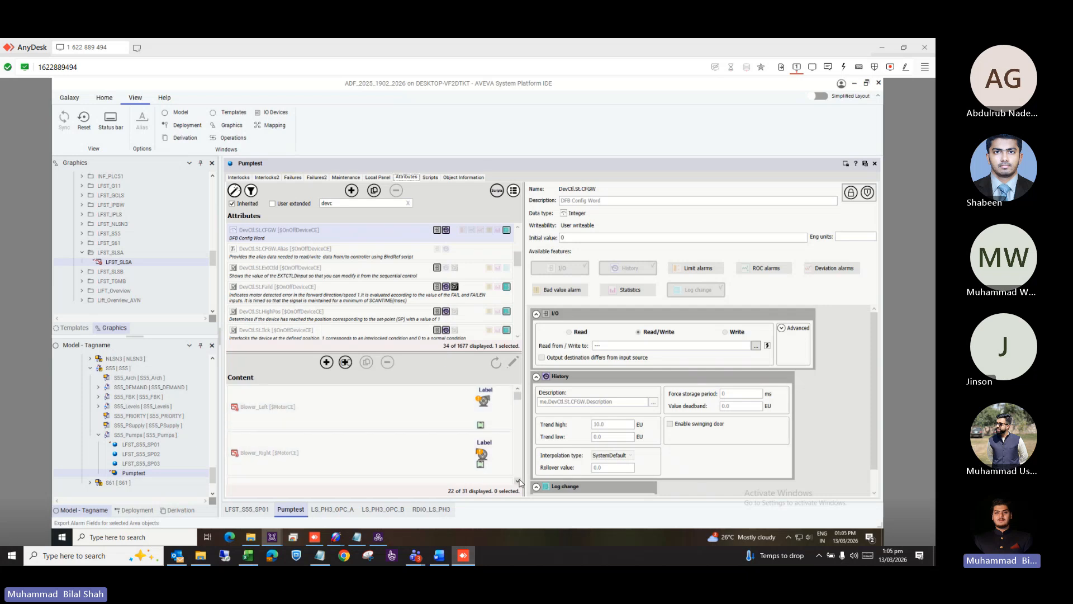
scroll(519, 481, down, 5)
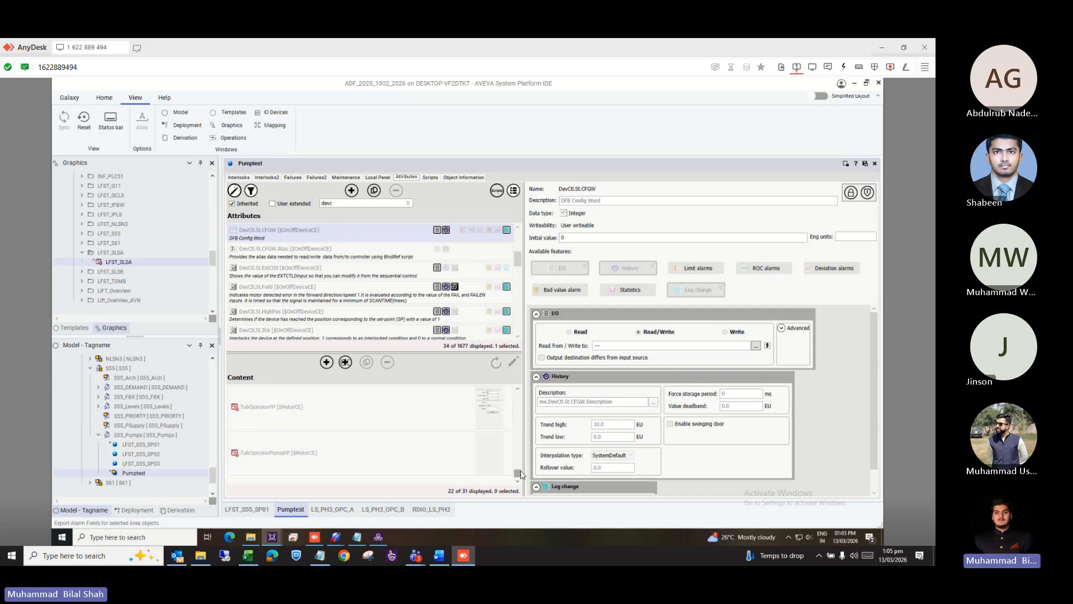
key(alt+Tab)
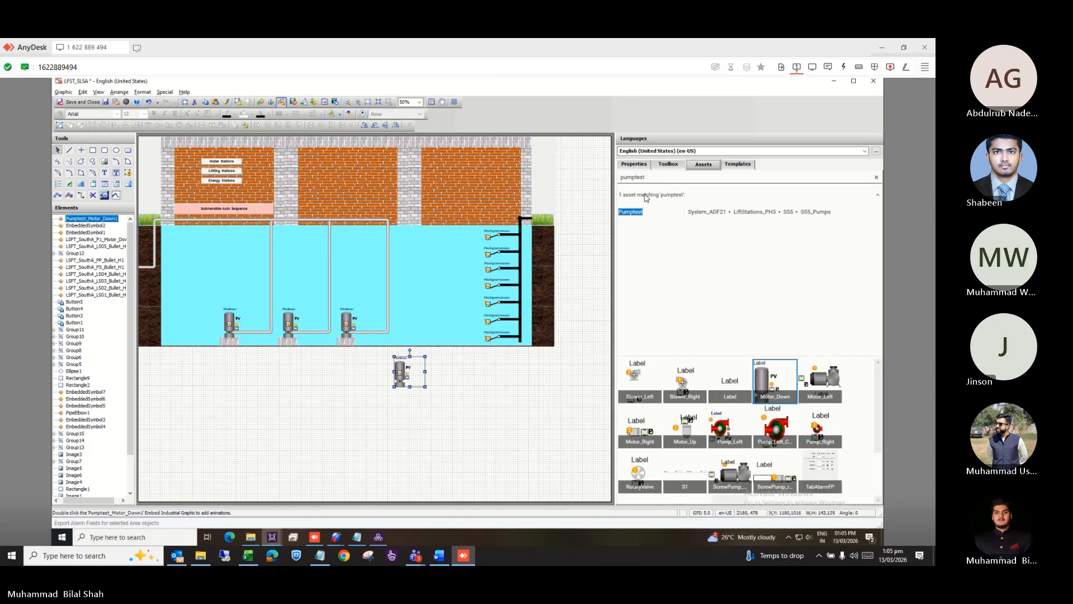
Delete the Pumptest_Motor_Down1 pump symbol below the tank and close LFST_SLSA without saving.
click(634, 165)
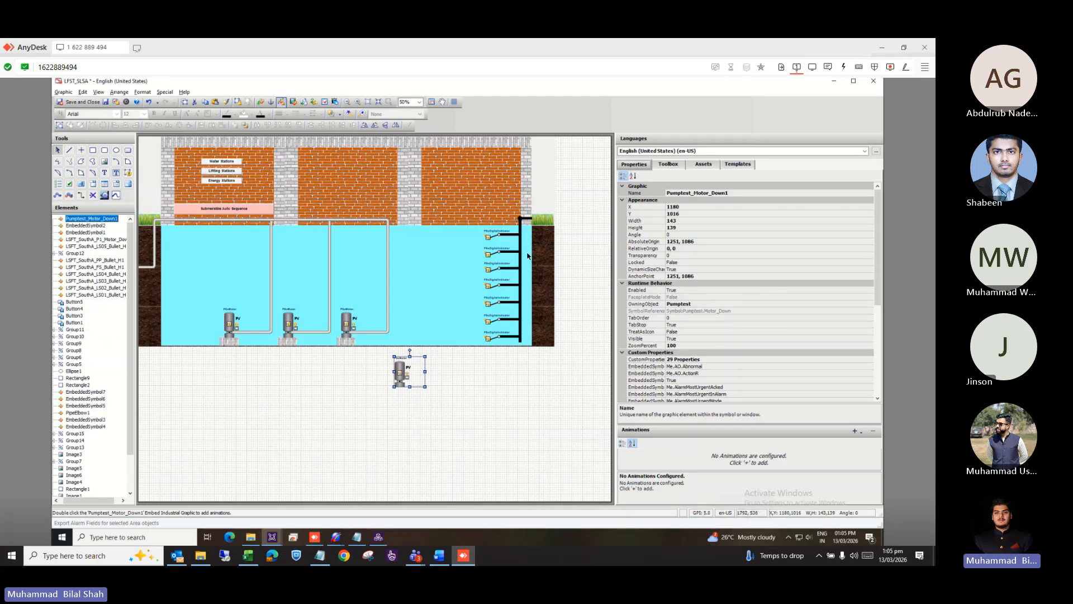
click(450, 408)
click(401, 373)
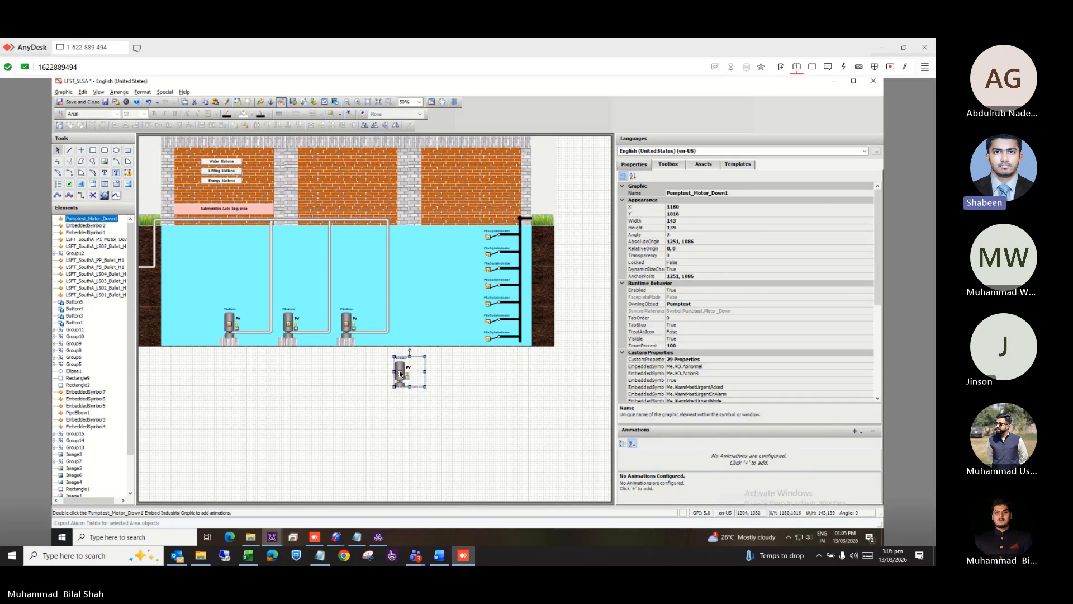
key(Delete)
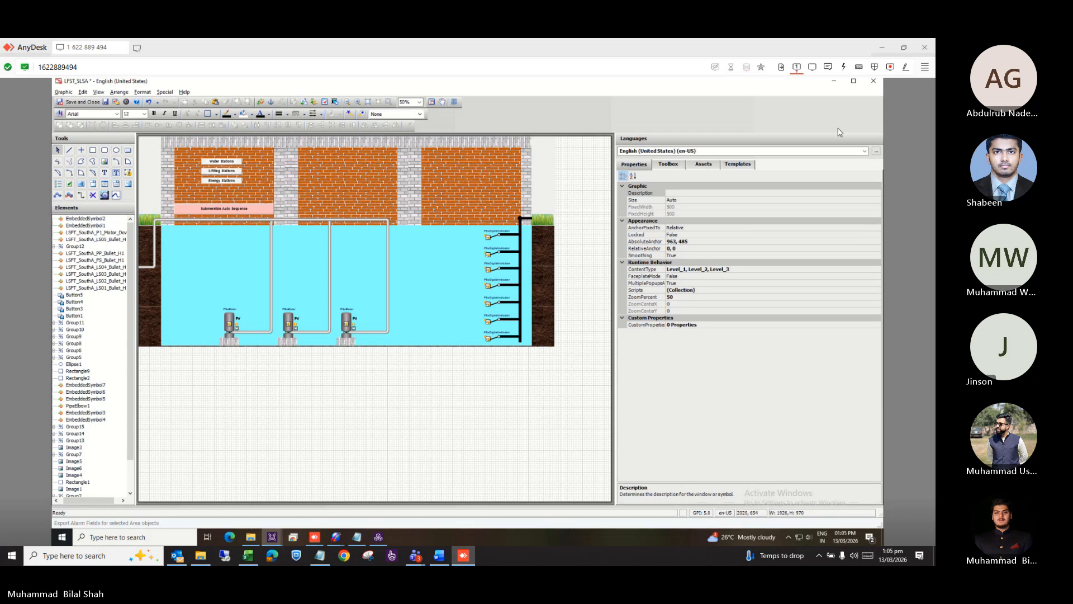
click(873, 81)
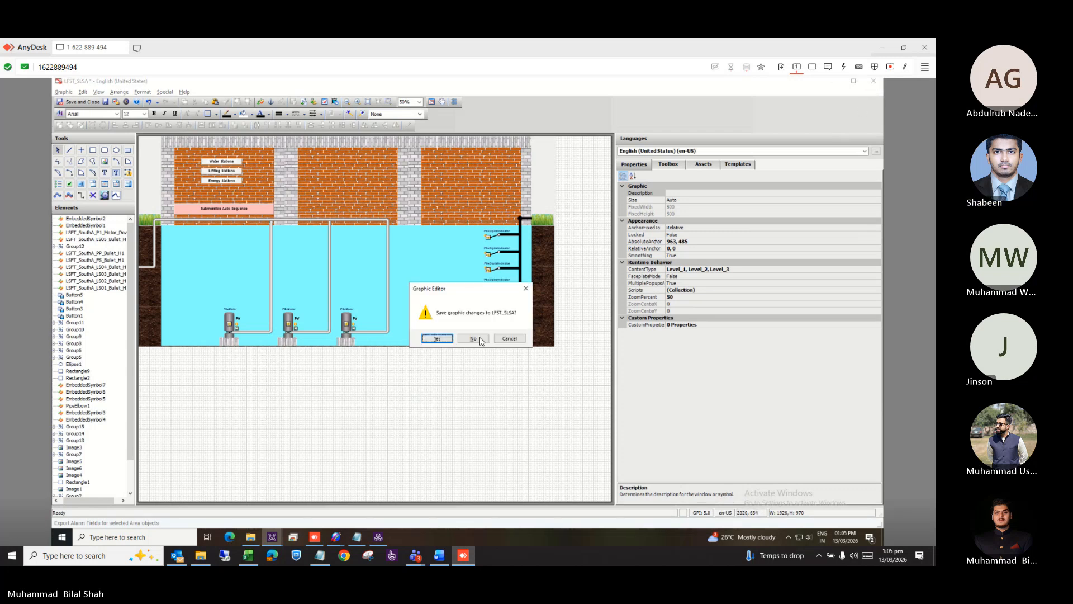
click(472, 339)
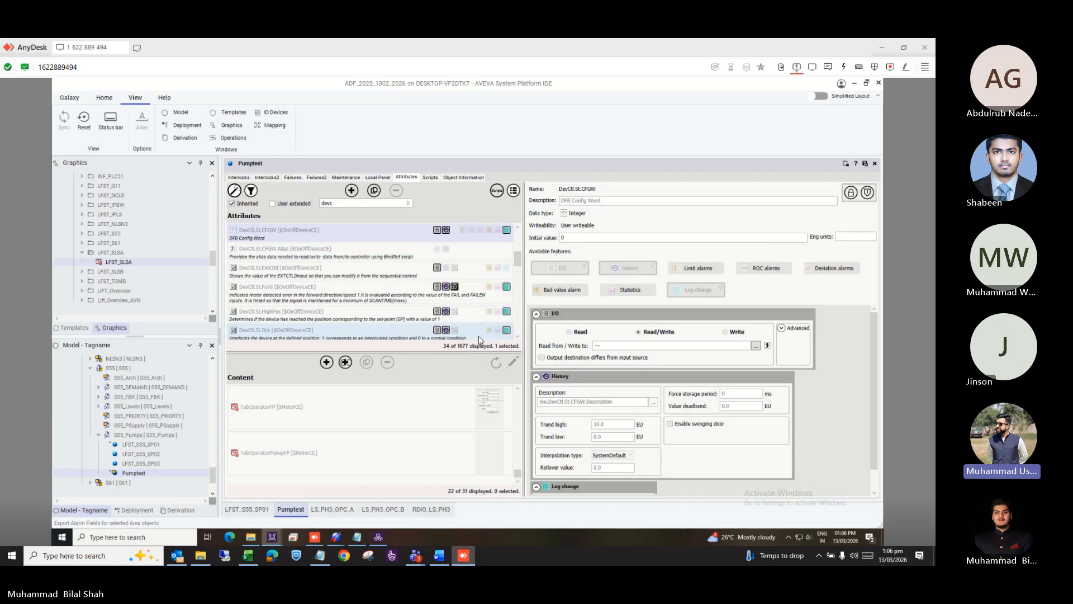
Check Pumptest's interlock settings, then open the LFST_S55_SP01 object's editor.
click(240, 178)
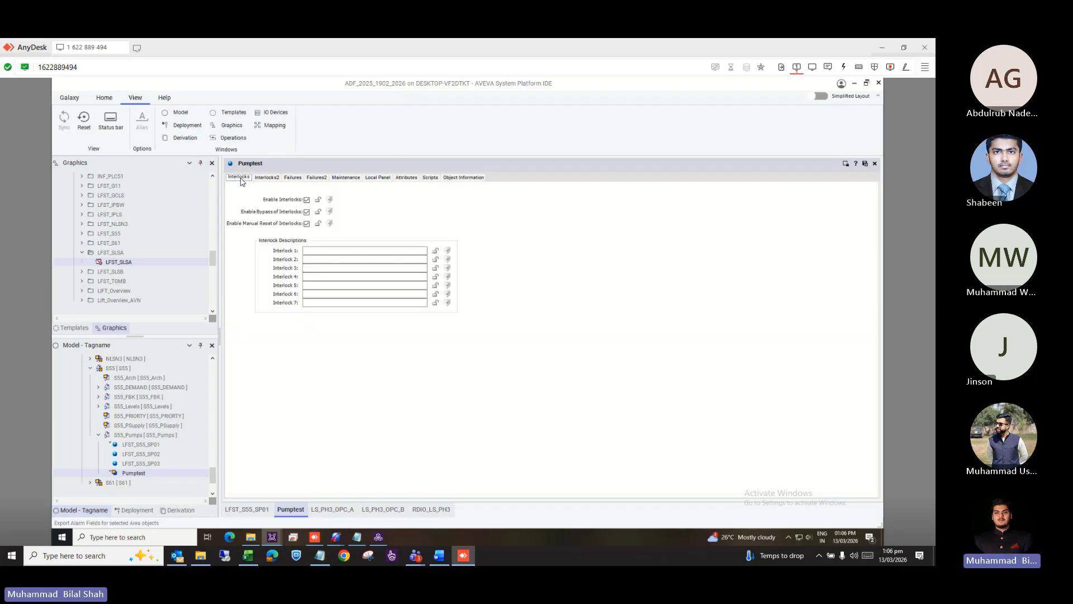
click(144, 444)
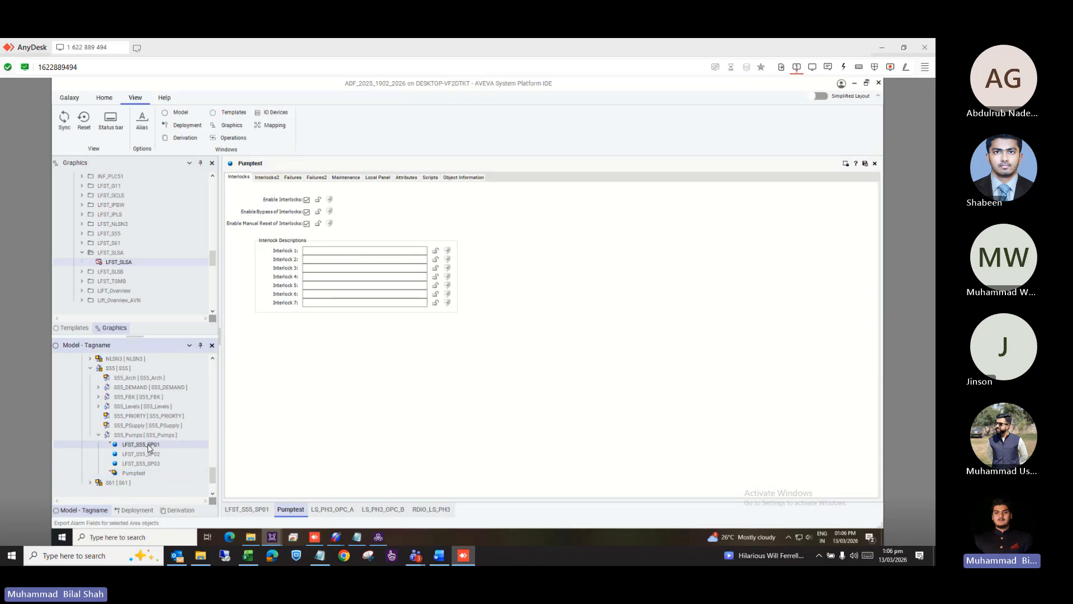
click(249, 509)
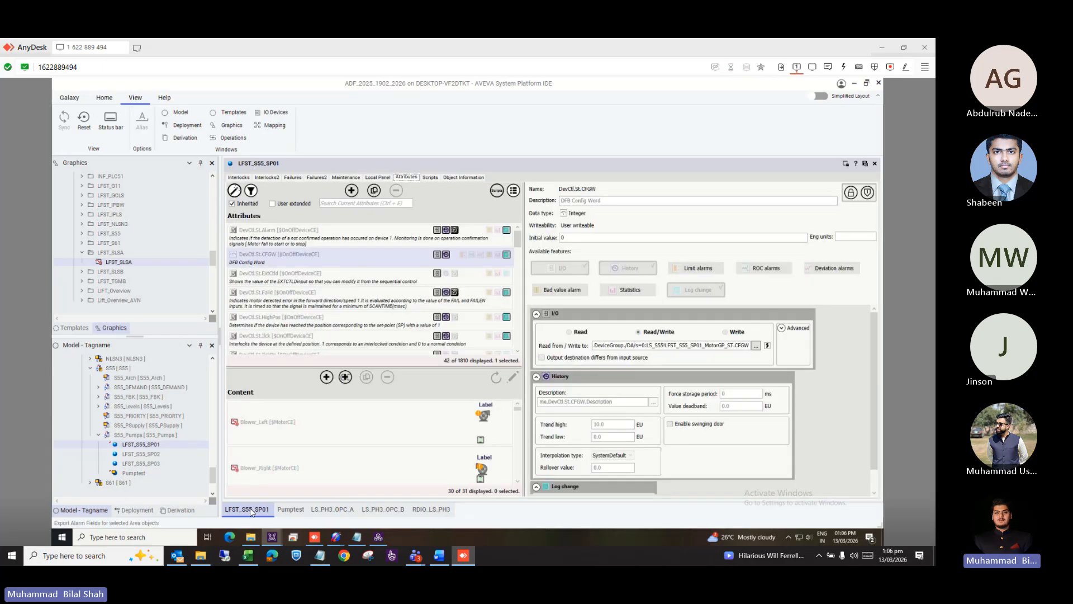
Review LFST_S55_SP01's enabled interlocks, described as Pump 1 TP and Pump 1 MTP.
click(238, 177)
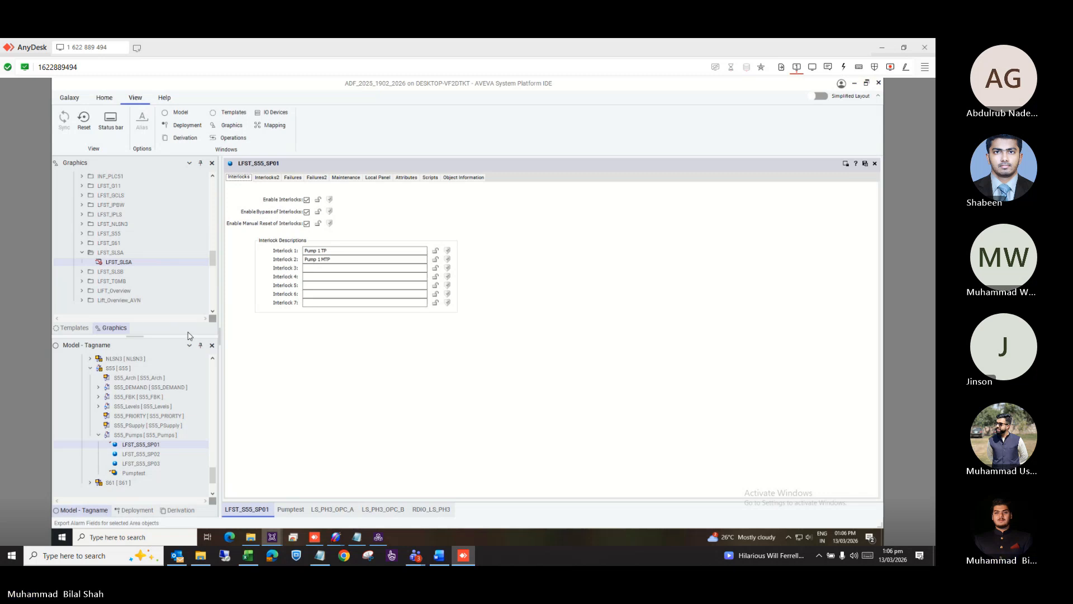
scroll(159, 407, up, 5)
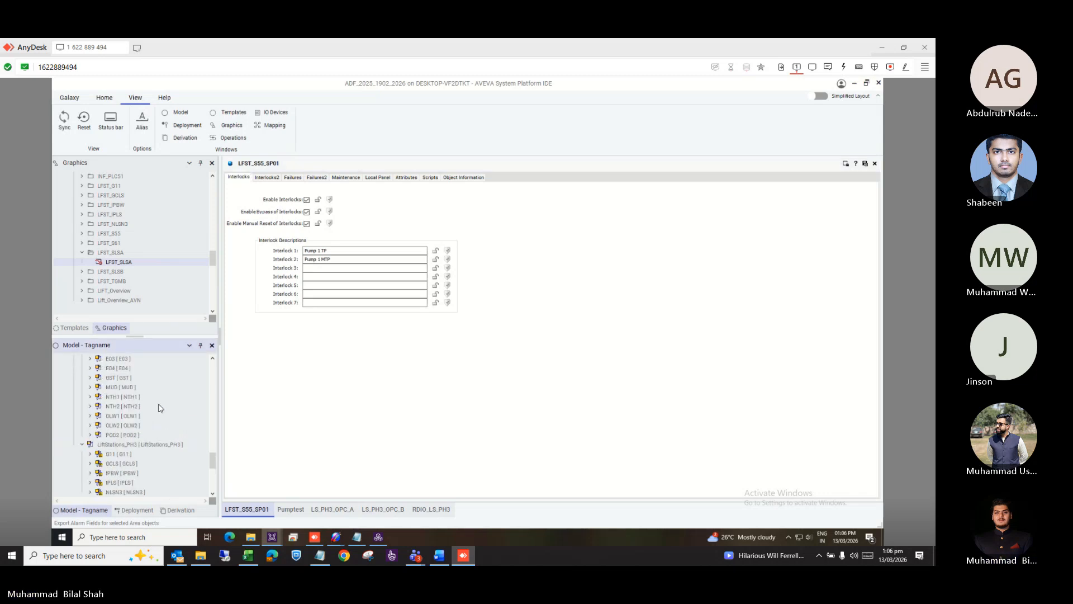
scroll(159, 407, up, 5)
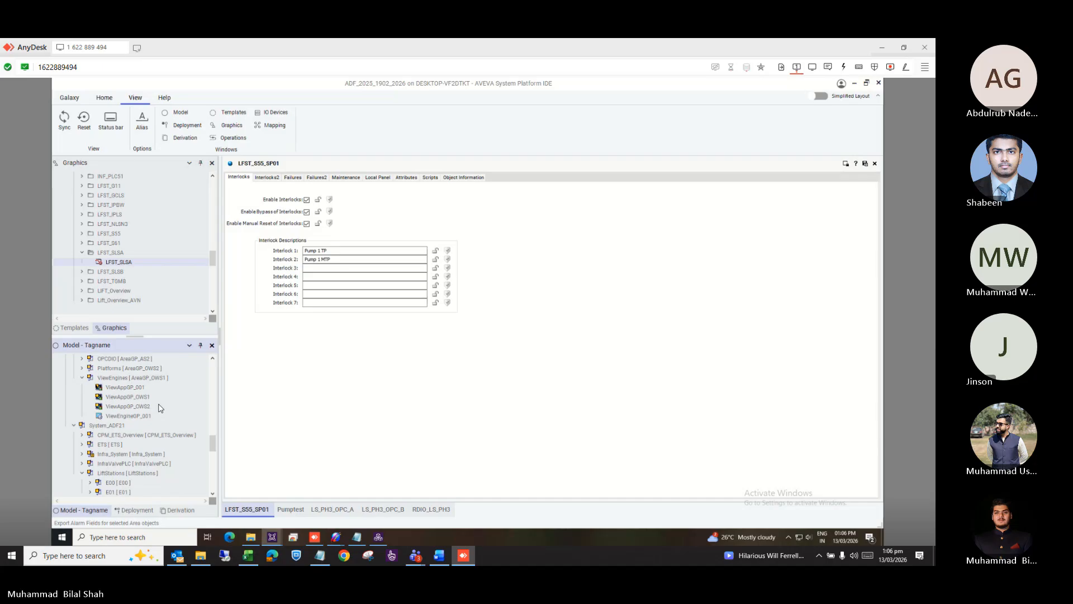
scroll(160, 408, up, 10)
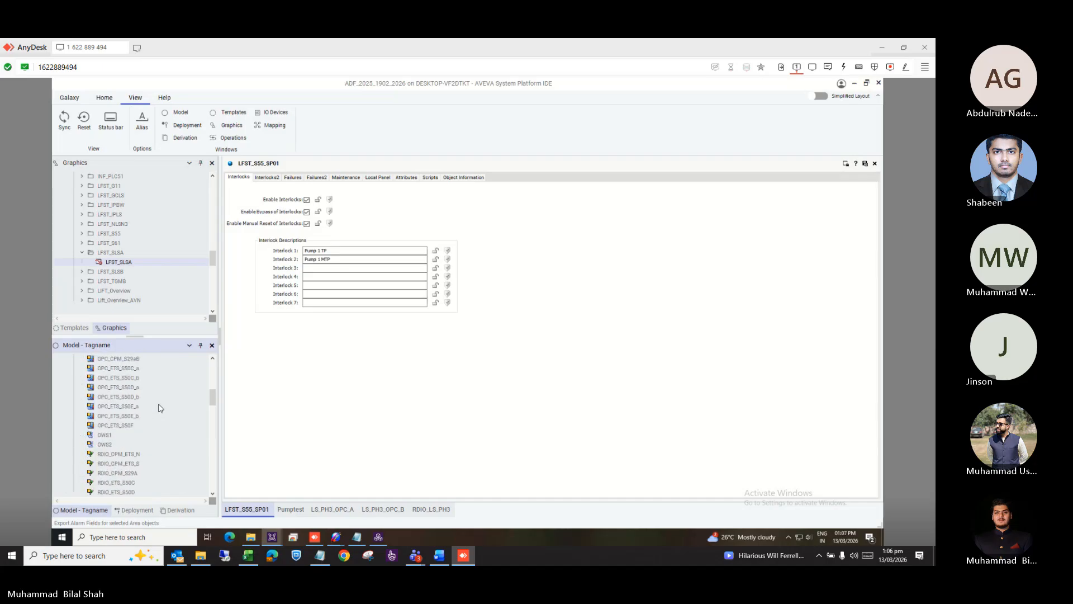
scroll(159, 407, down, 10)
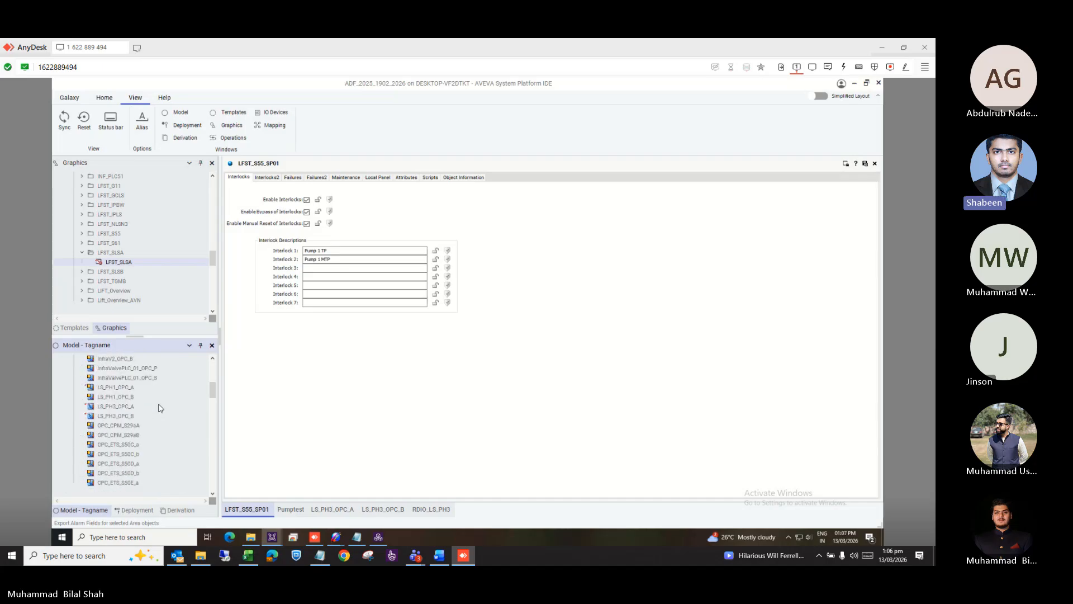
scroll(159, 407, down, 5)
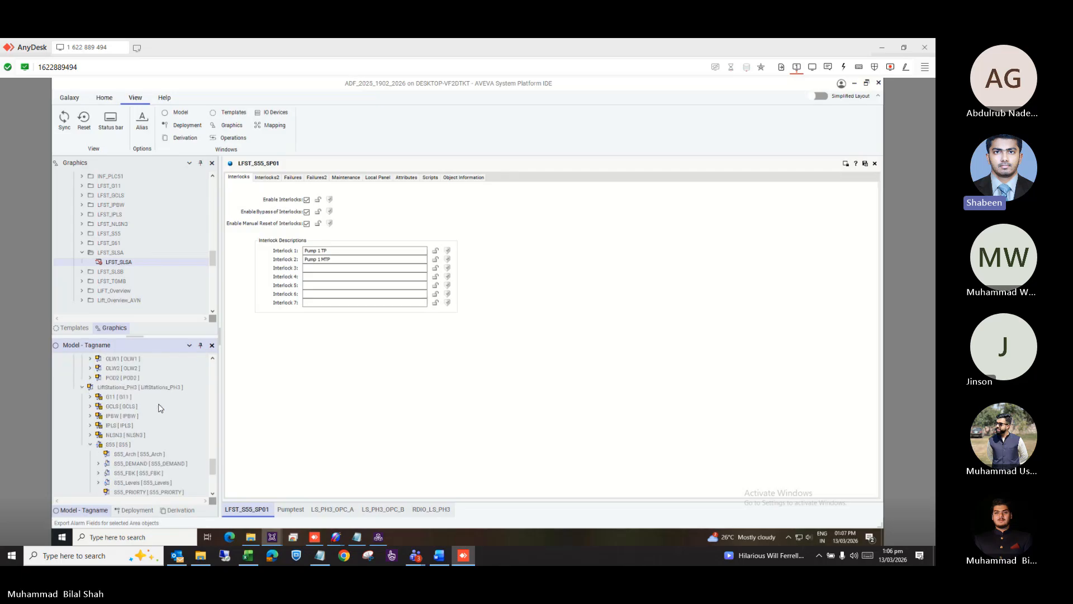
In LFST_S55_SP01's attributes, inspect Mnt.OperCount.PV, then DevCtl.St.Alarm (Boolean state alarm, priority 999).
click(402, 179)
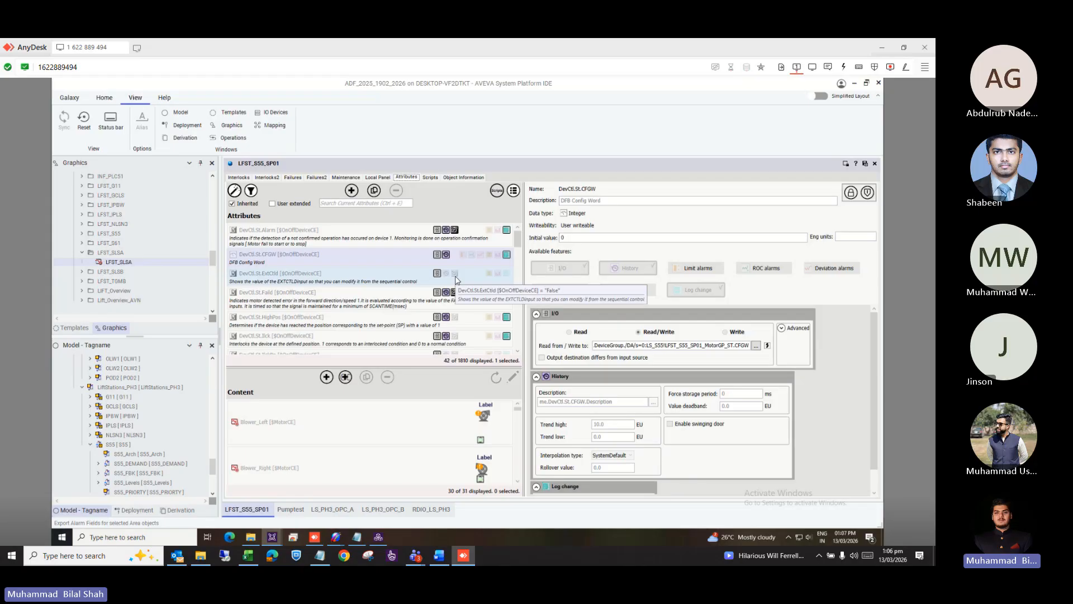
scroll(390, 325, down, 5)
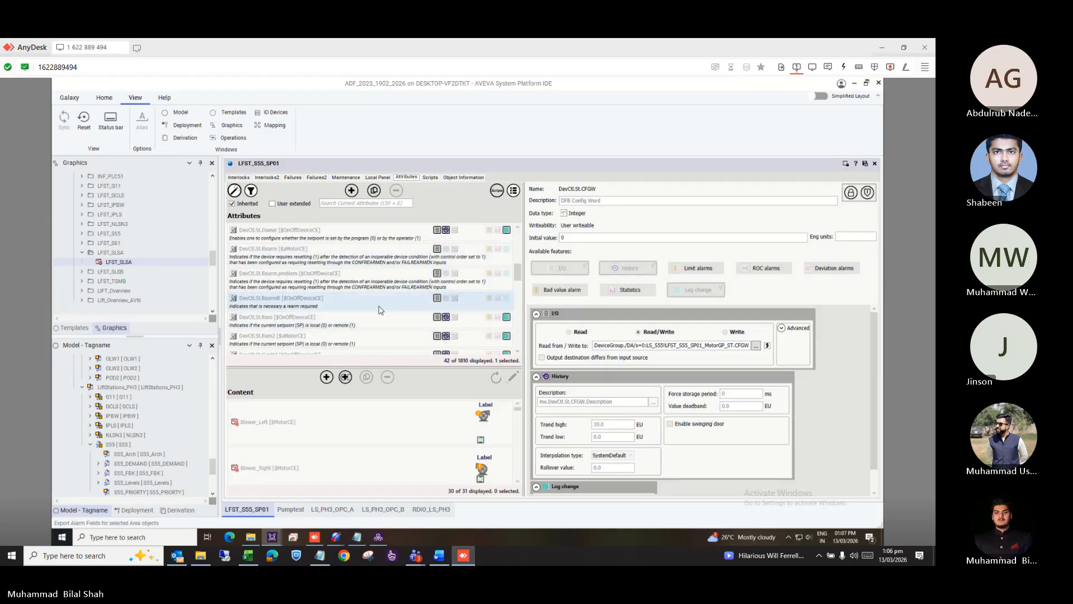
scroll(378, 309, down, 3)
scroll(378, 310, down, 5)
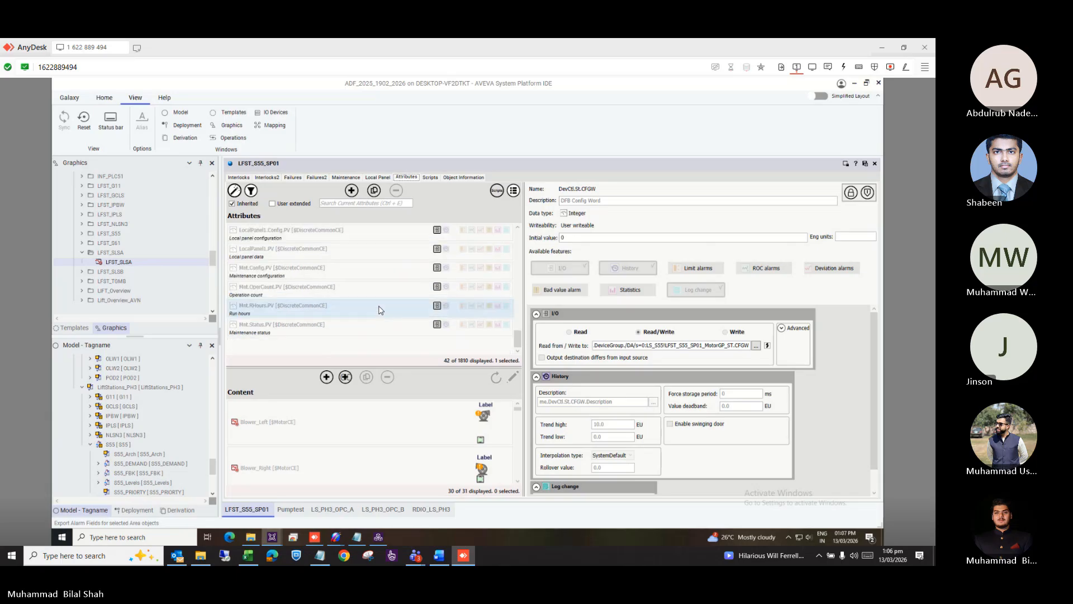
click(356, 289)
scroll(431, 274, up, 8)
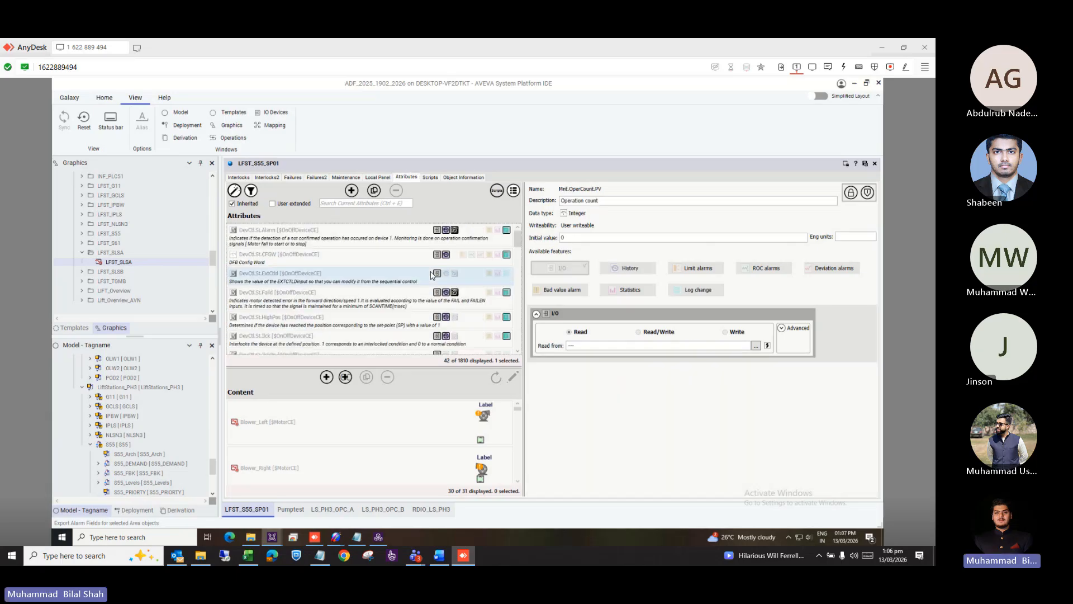
click(416, 236)
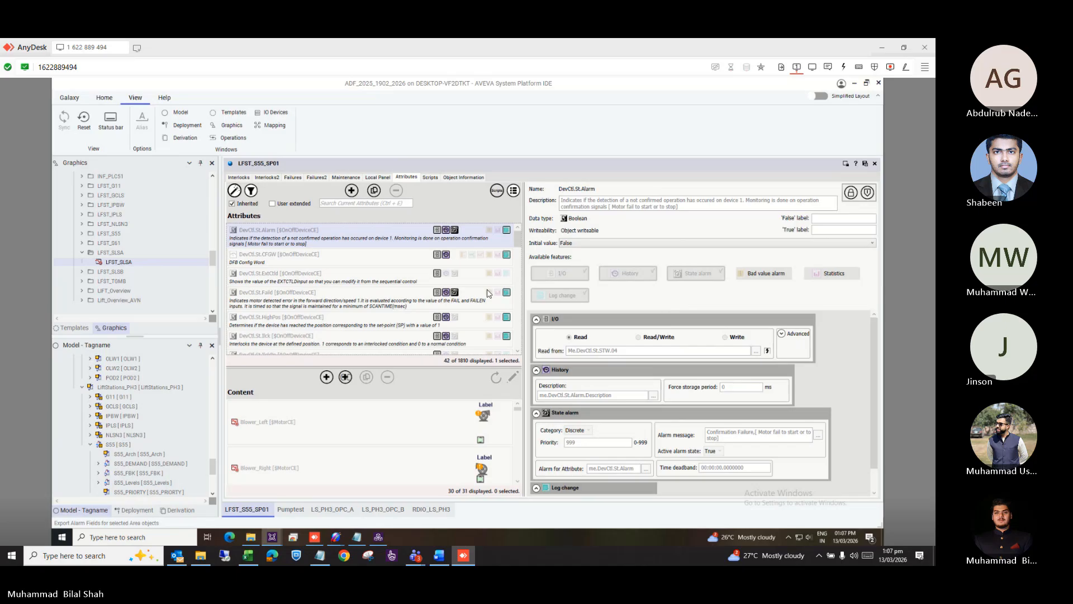
Review DevCtl.St.Alarm's I/O, History, State alarm and Log change settings, including its 'Confirmation Failure' message.
scroll(397, 308, down, 10)
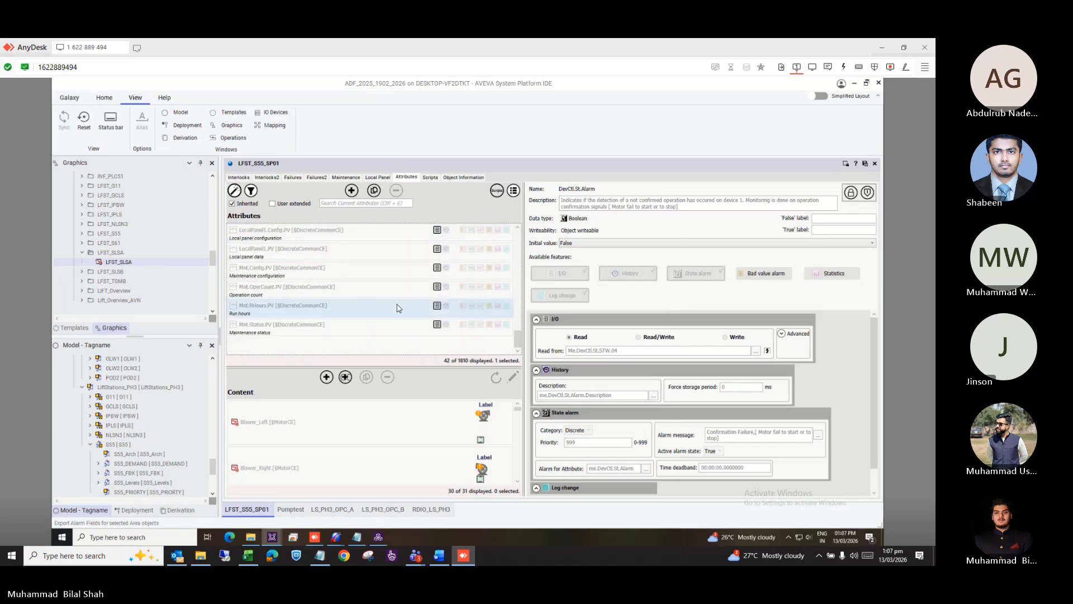
scroll(397, 308, up, 10)
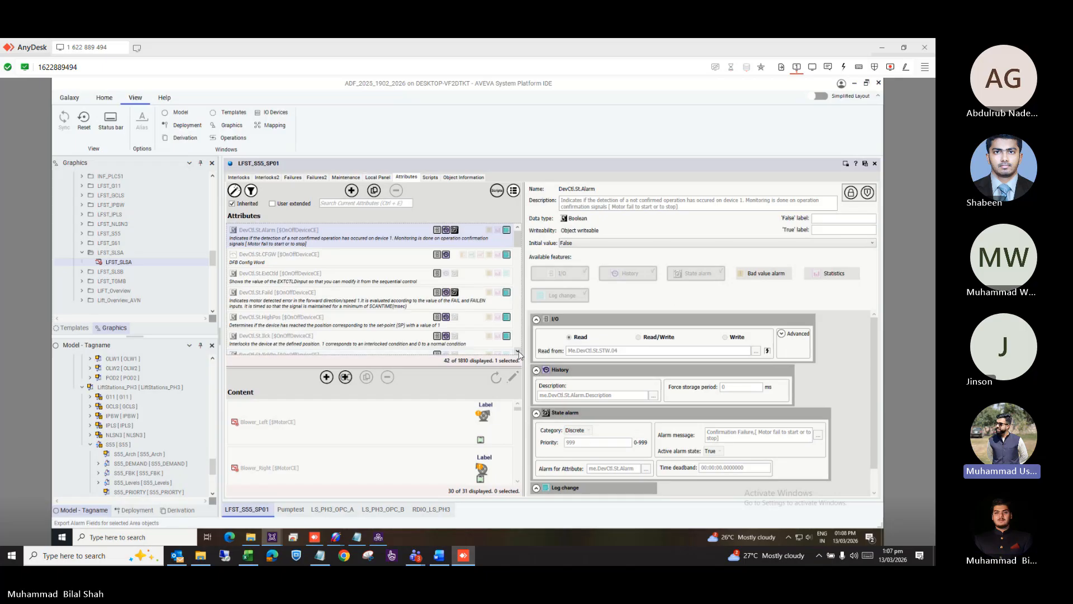
click(519, 354)
click(518, 353)
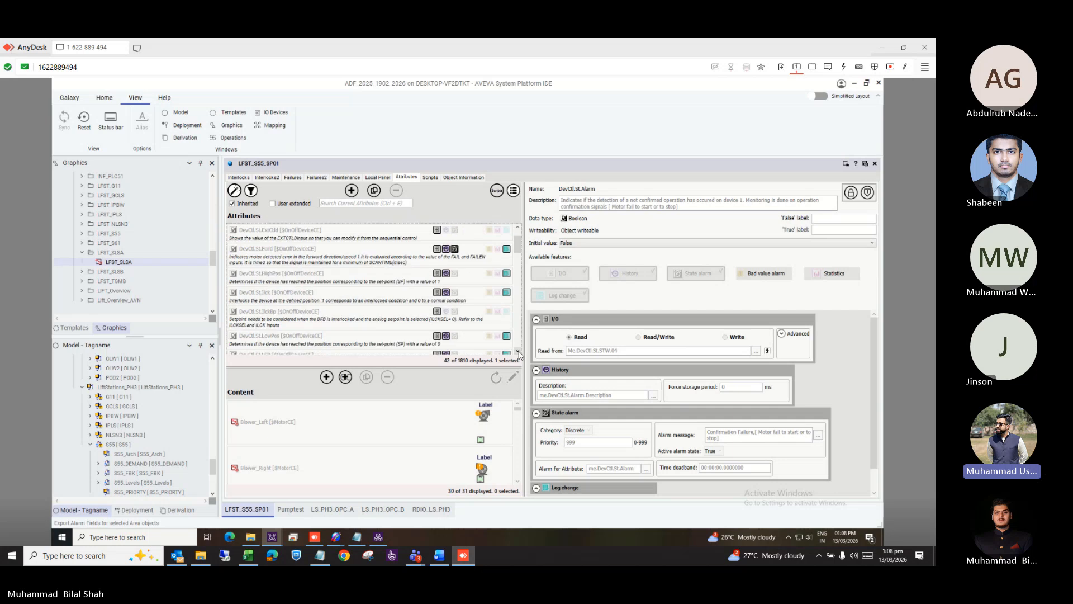
scroll(843, 385, down, 1)
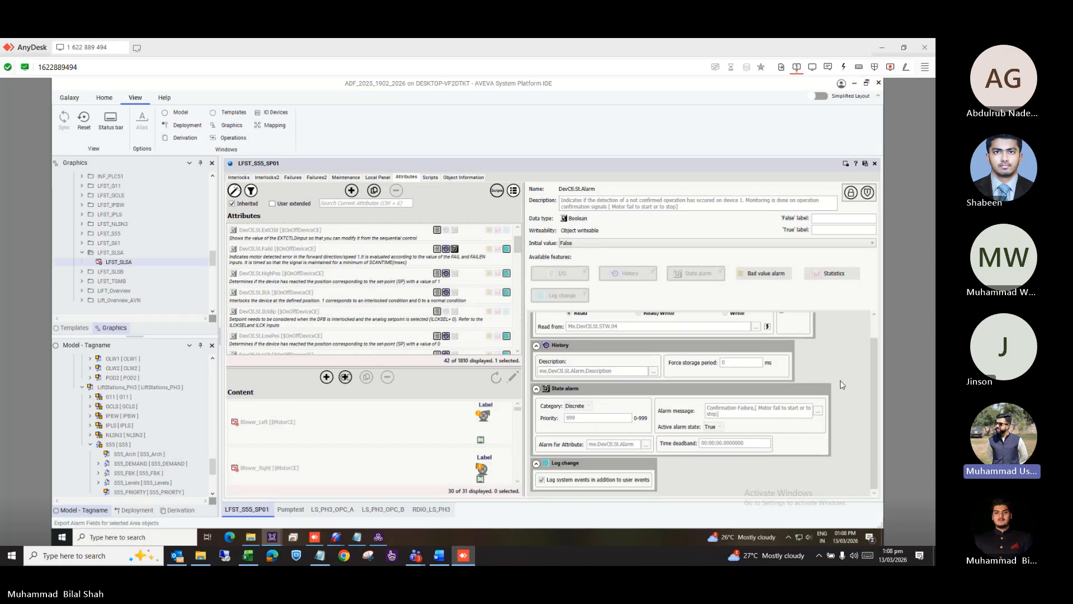
scroll(842, 385, up, 1)
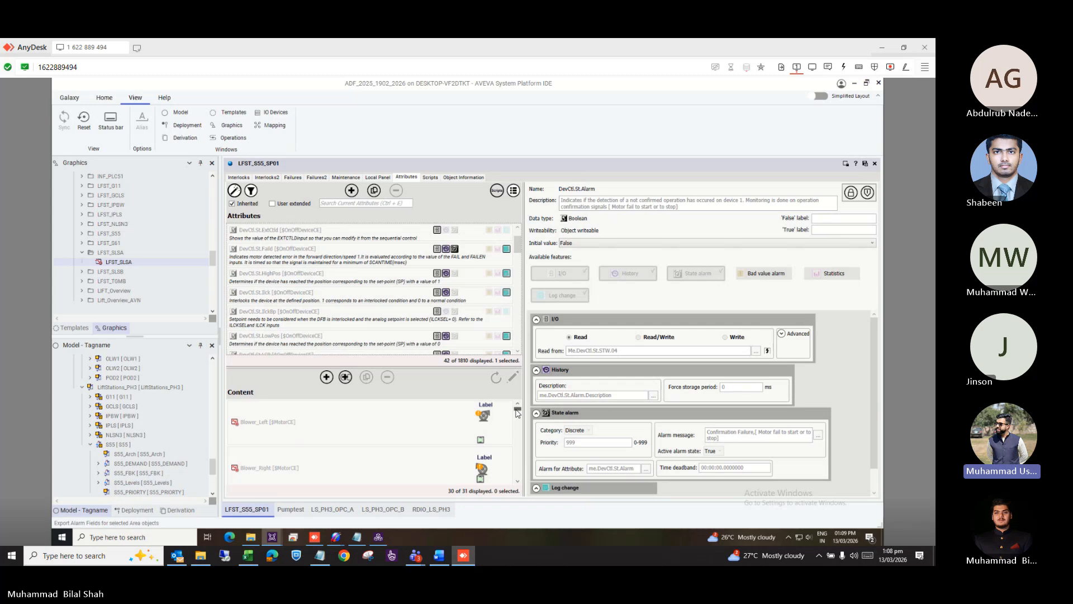
drag(518, 410, 518, 484)
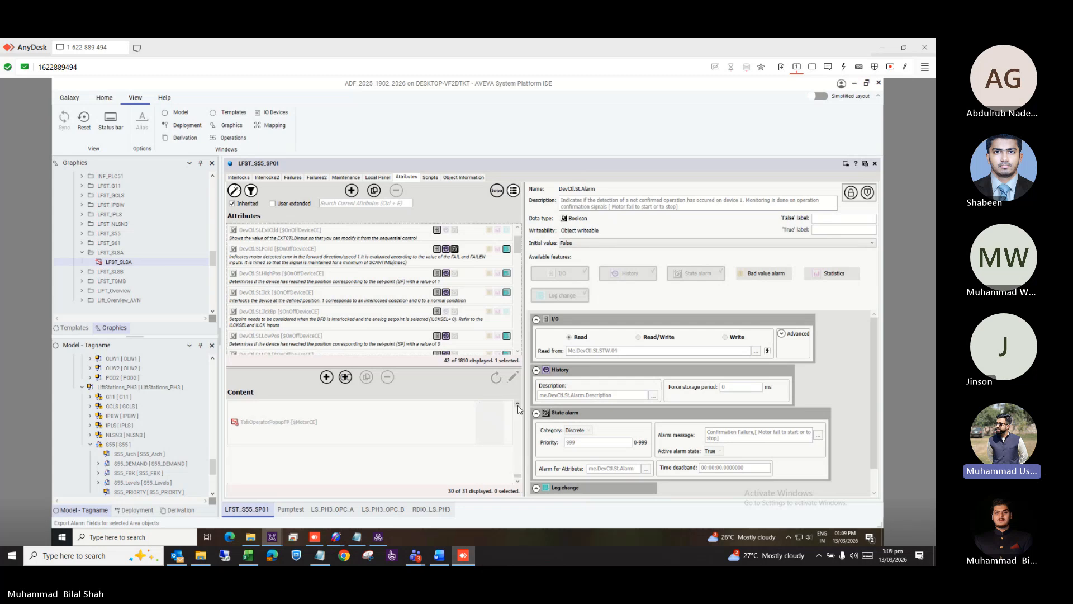
click(517, 408)
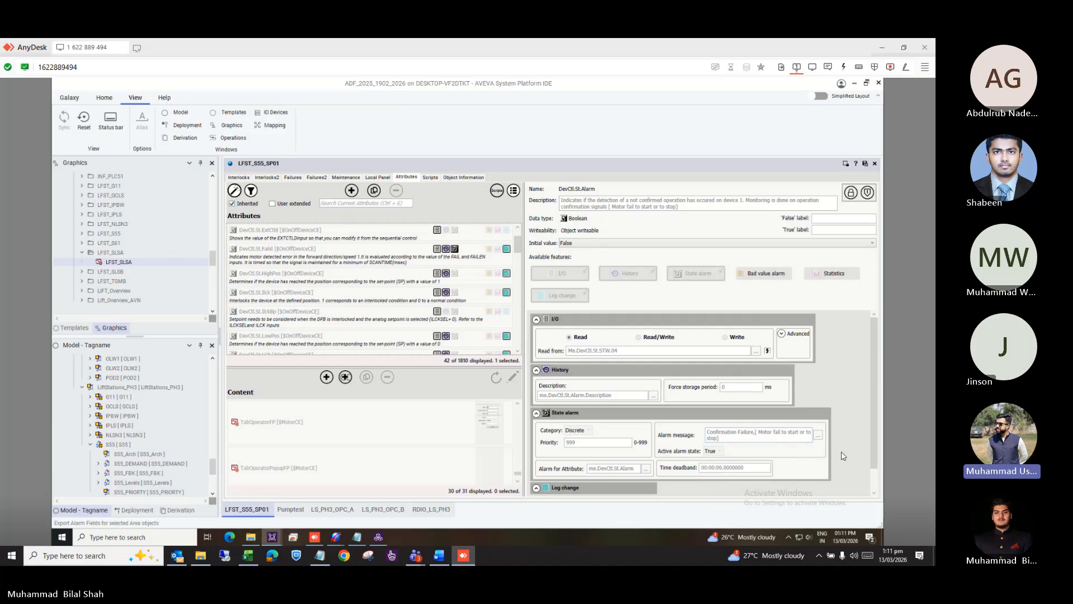
scroll(844, 456, down, 1)
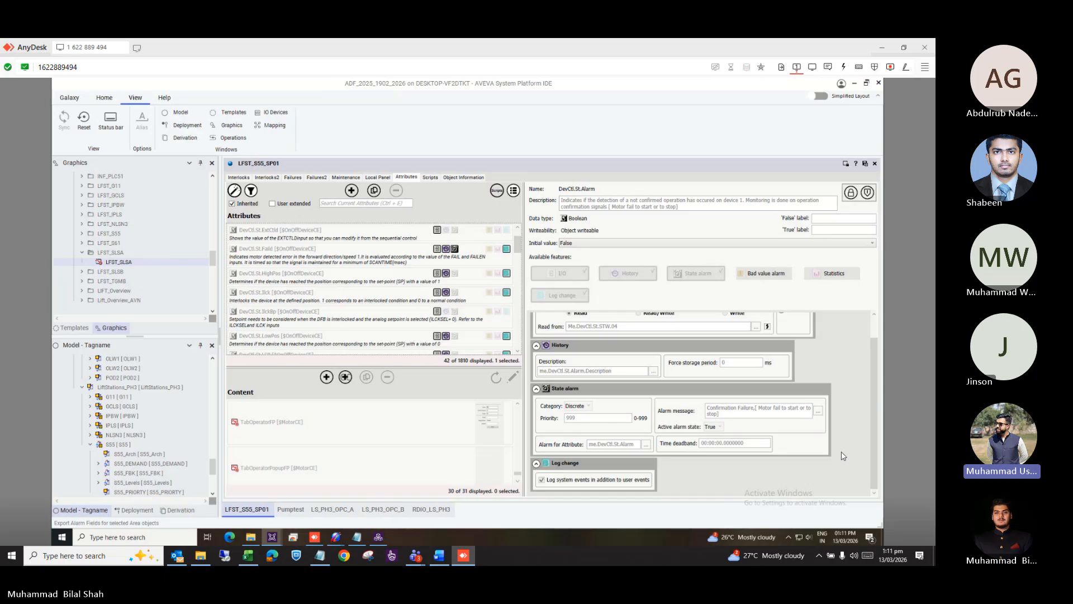
scroll(845, 469, up, 1)
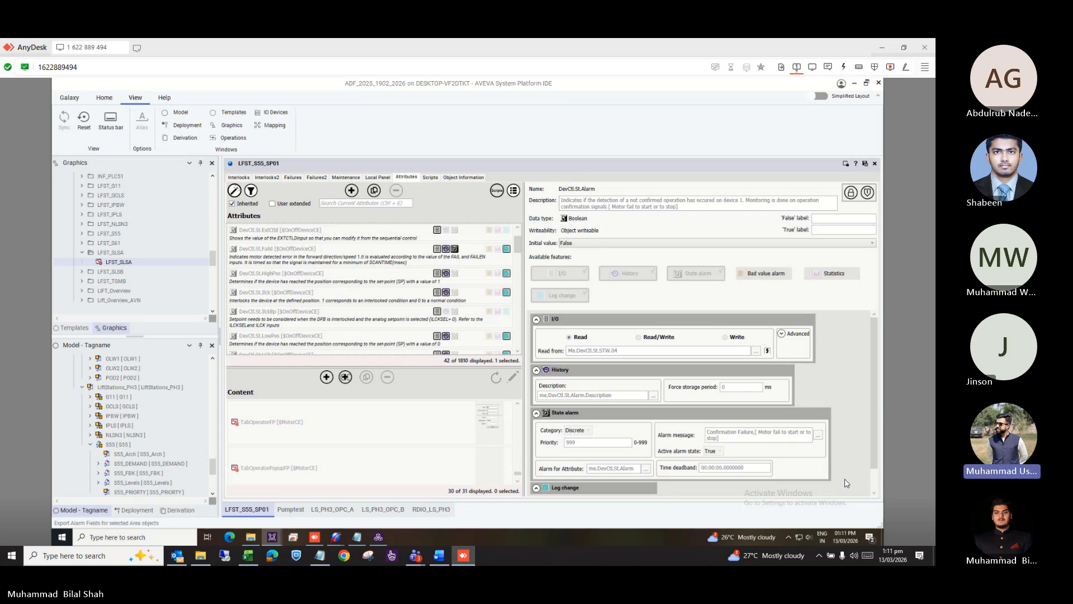
Edit the TabOperatorFP content graphic, then open its embedded GPLOnOffDeviceFP_OPR symbol.
mouse_move(415, 555)
click(420, 408)
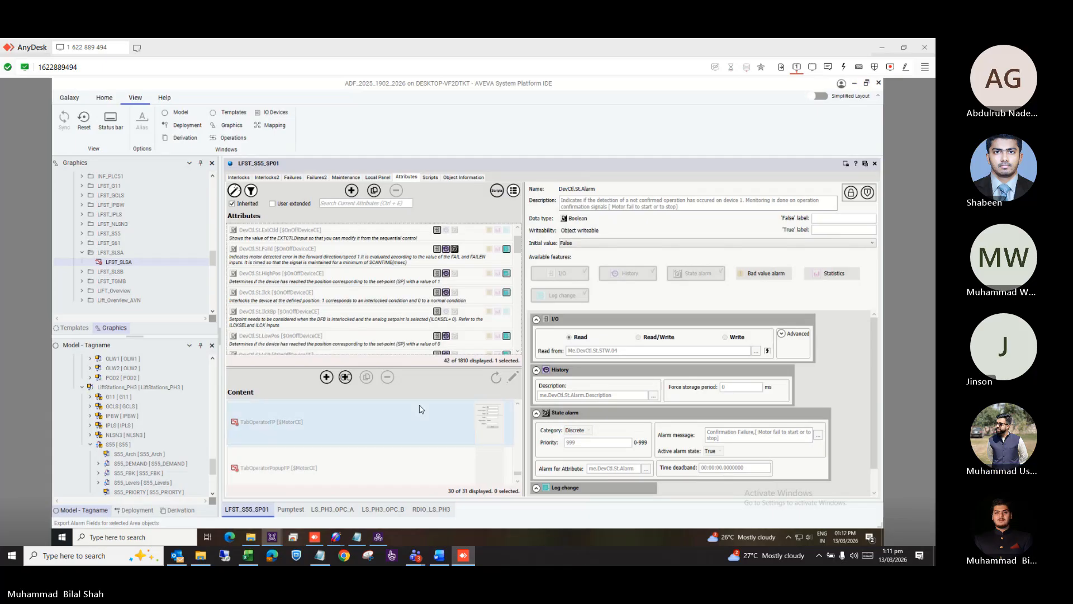
click(510, 379)
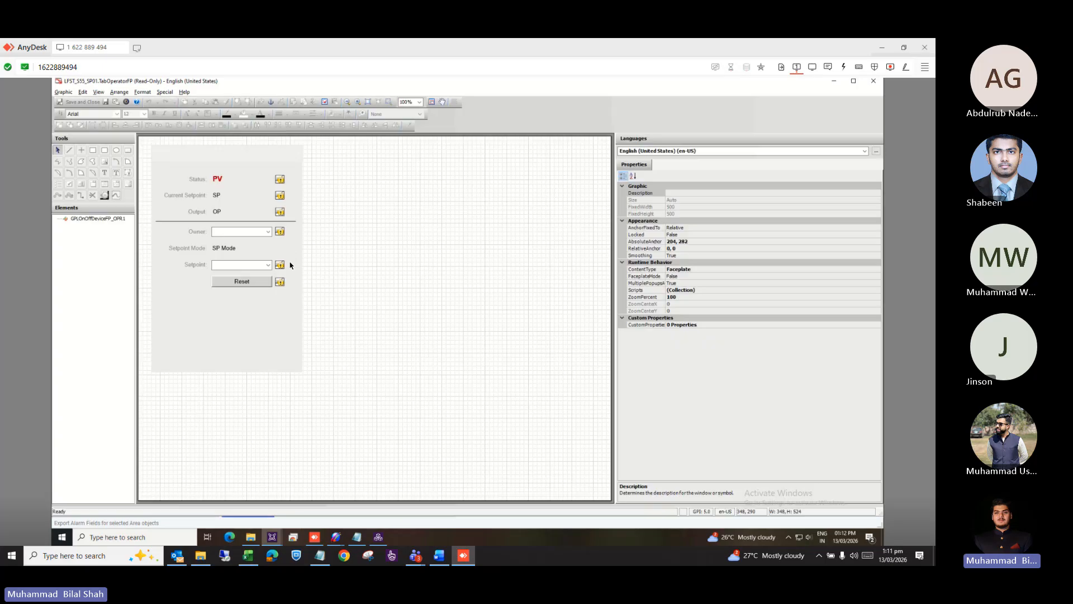
right_click(267, 300)
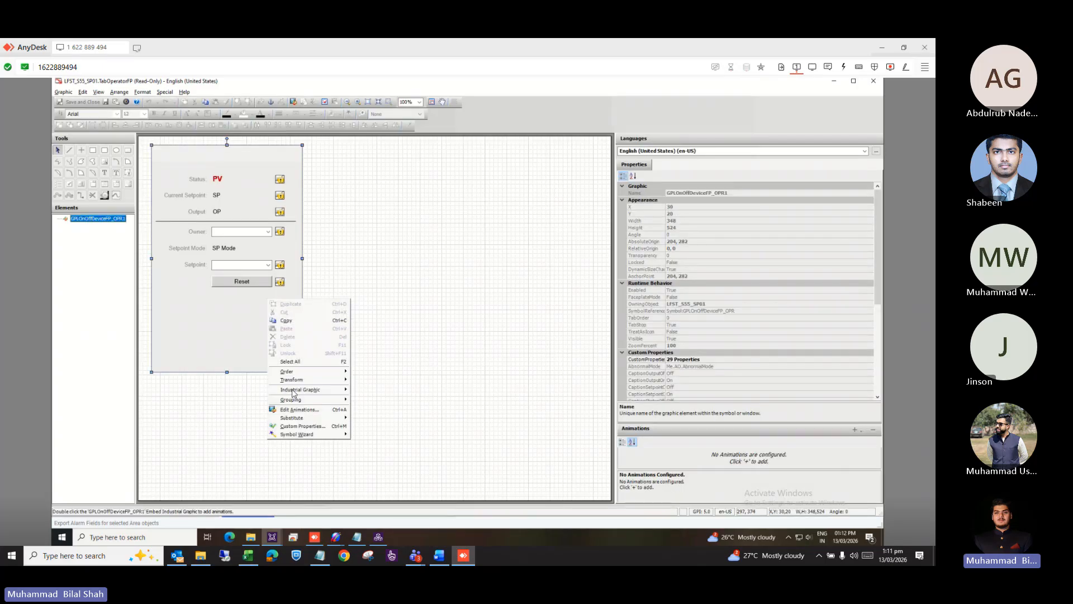
mouse_move(293, 391)
click(373, 389)
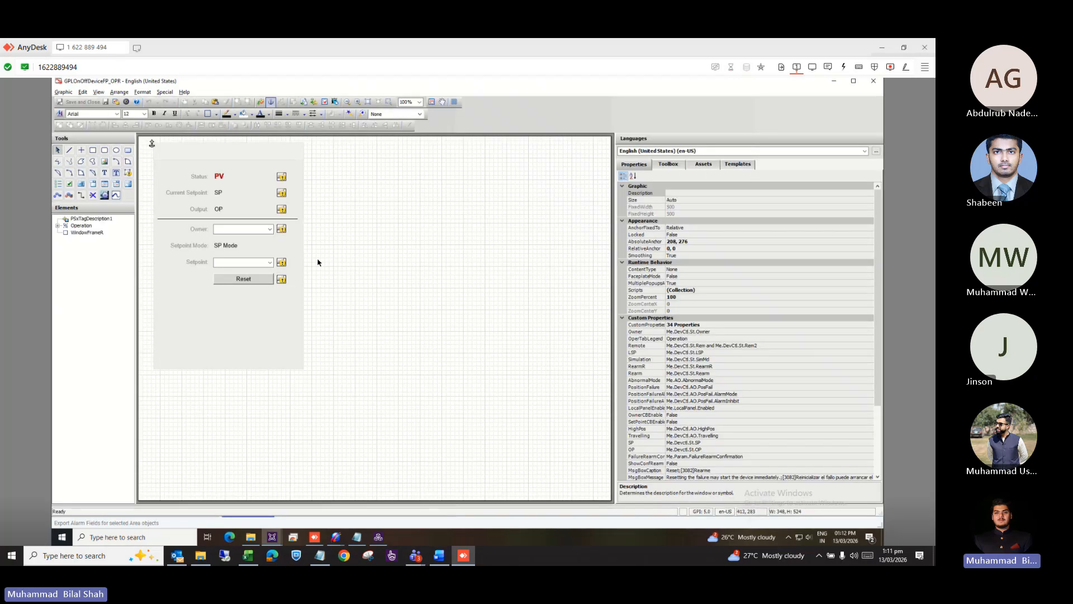
click(219, 179)
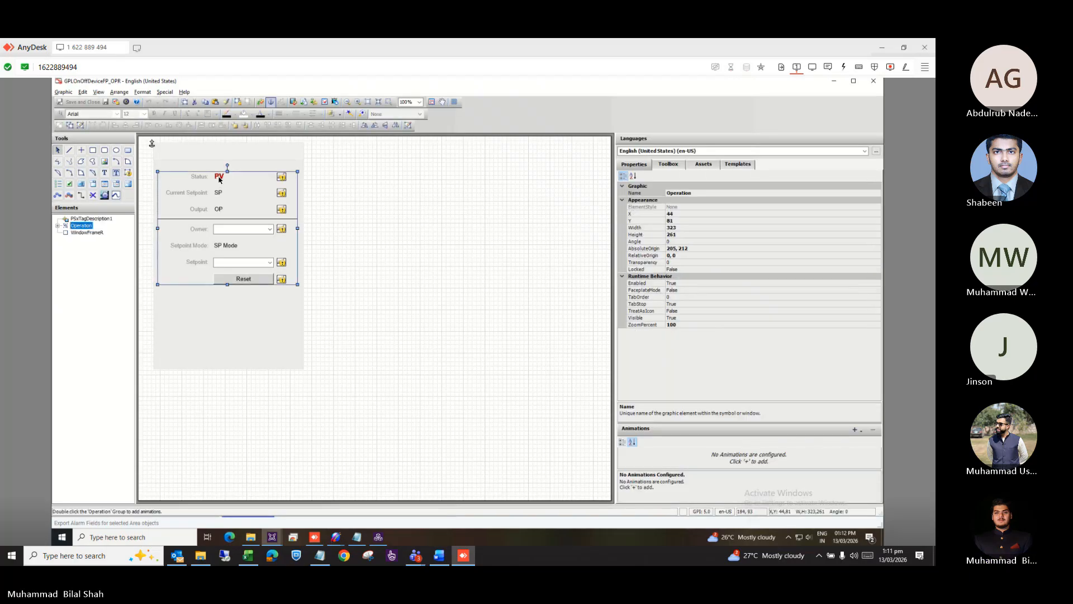
double_click(425, 248)
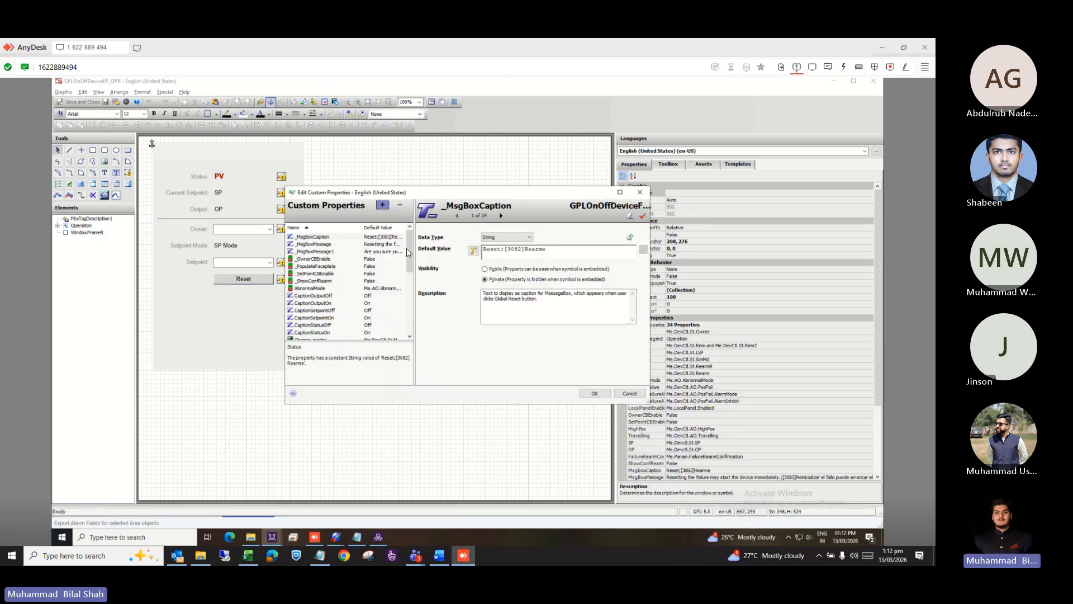
drag(412, 252, 407, 276)
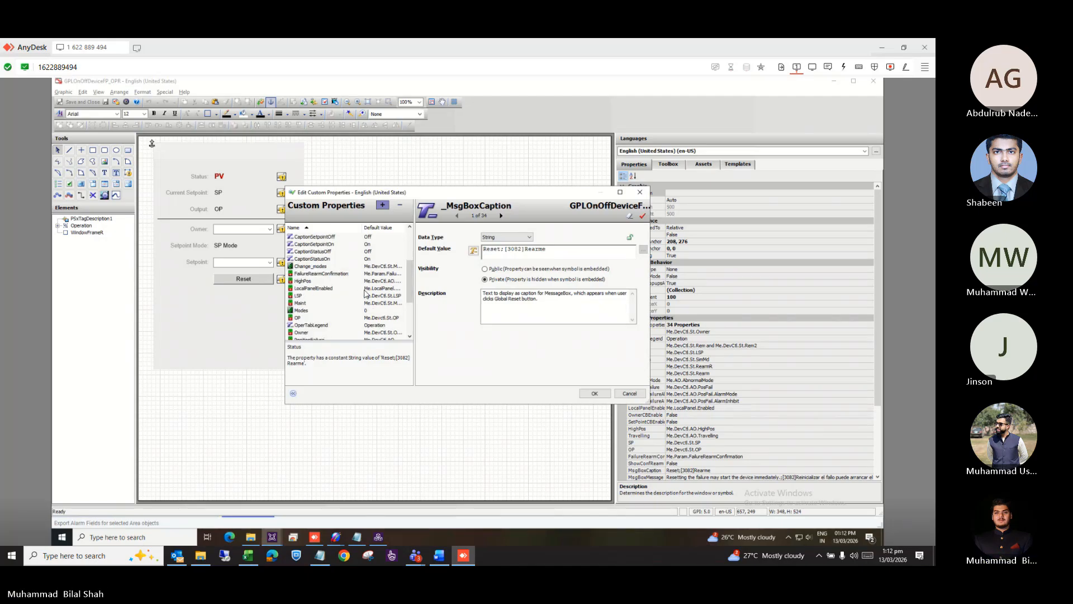
scroll(407, 277, down, 2)
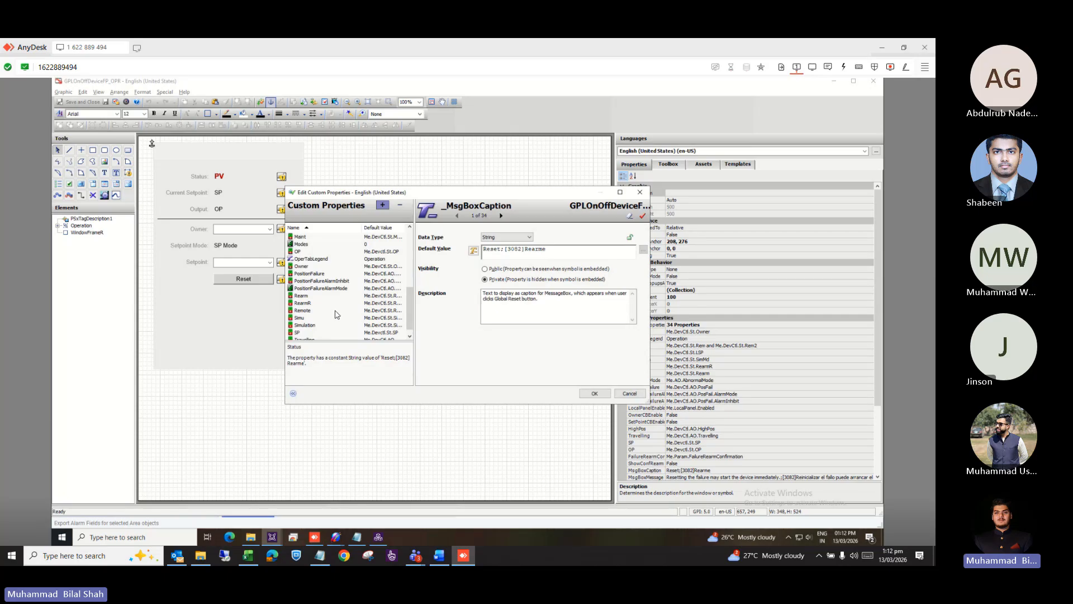
scroll(337, 315, down, 1)
click(336, 314)
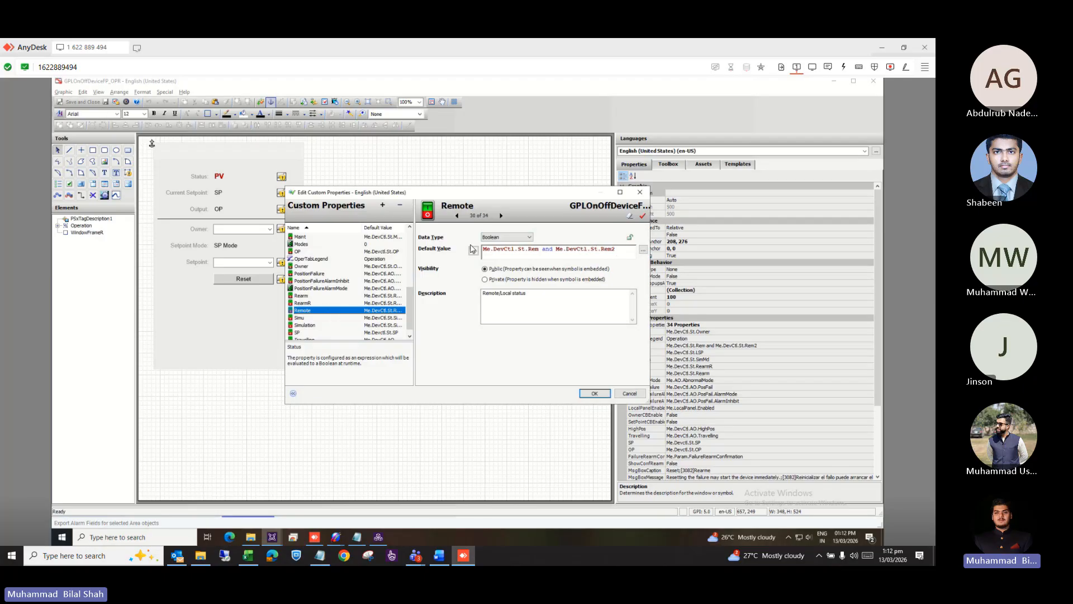
click(640, 192)
Expand the Operation group and review the Setpoint combo box's Combo Box animation without changes.
click(234, 239)
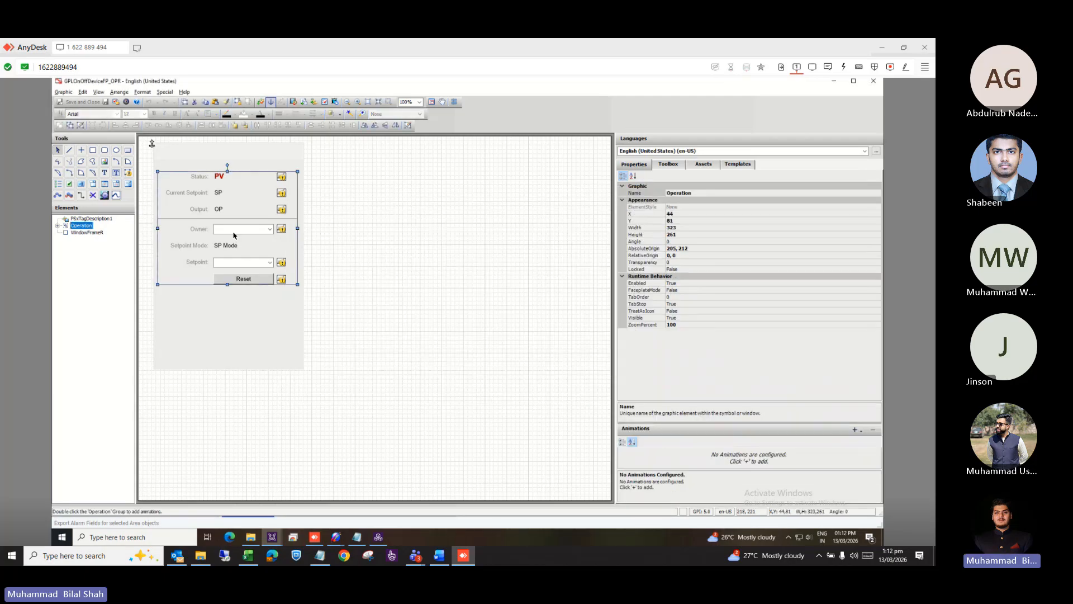
click(58, 226)
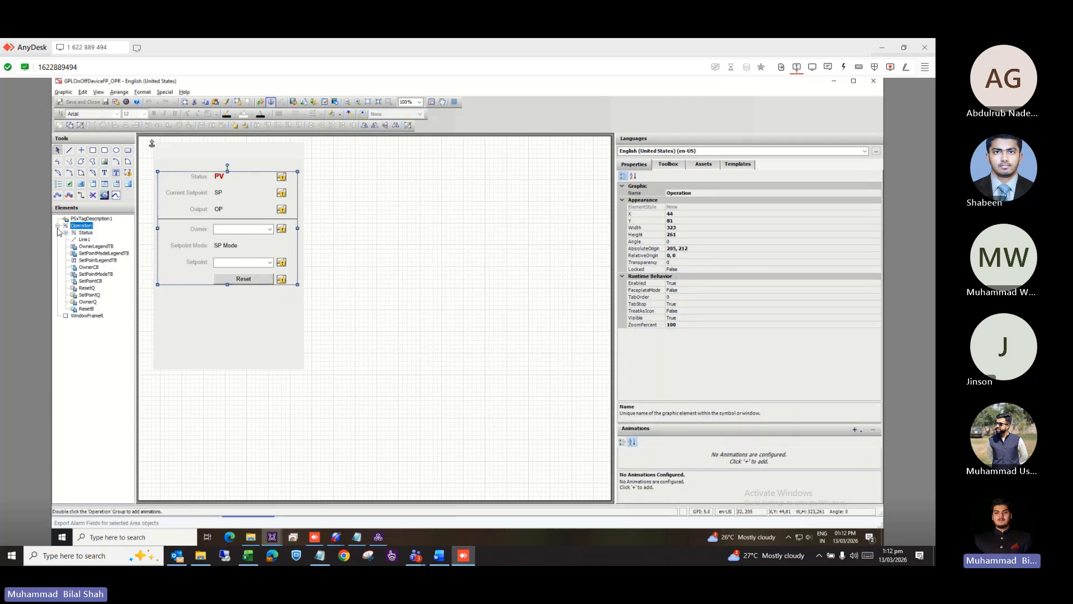
click(89, 254)
click(89, 267)
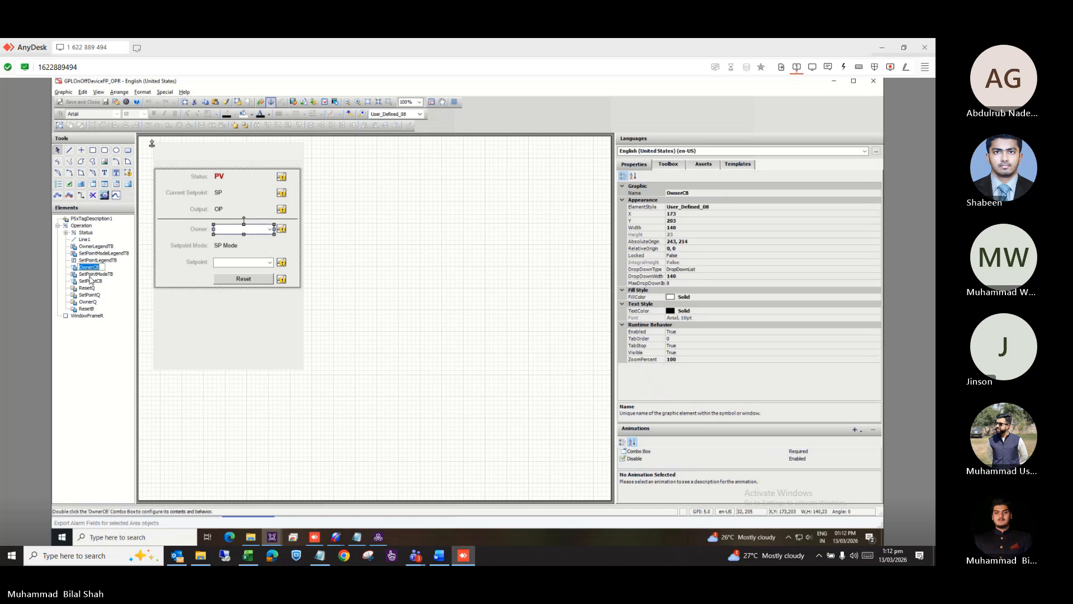
click(90, 282)
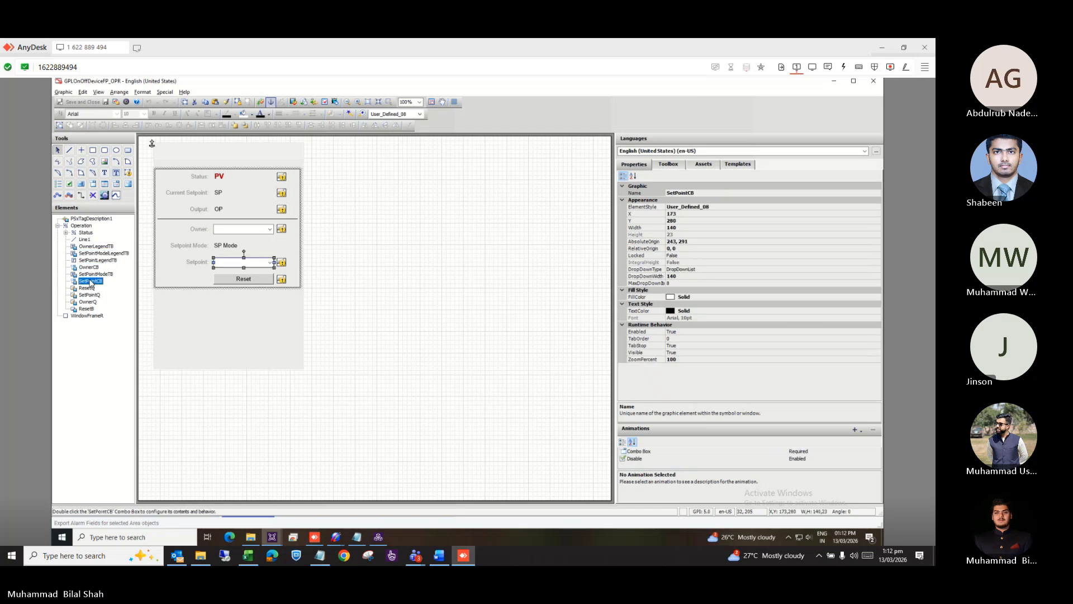
double_click(89, 281)
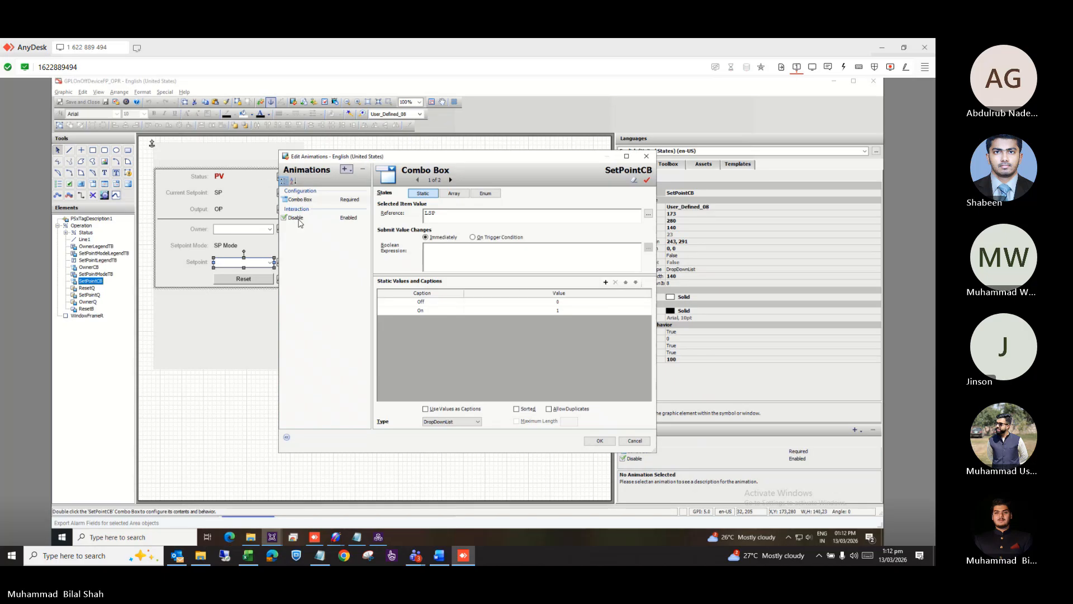
click(311, 201)
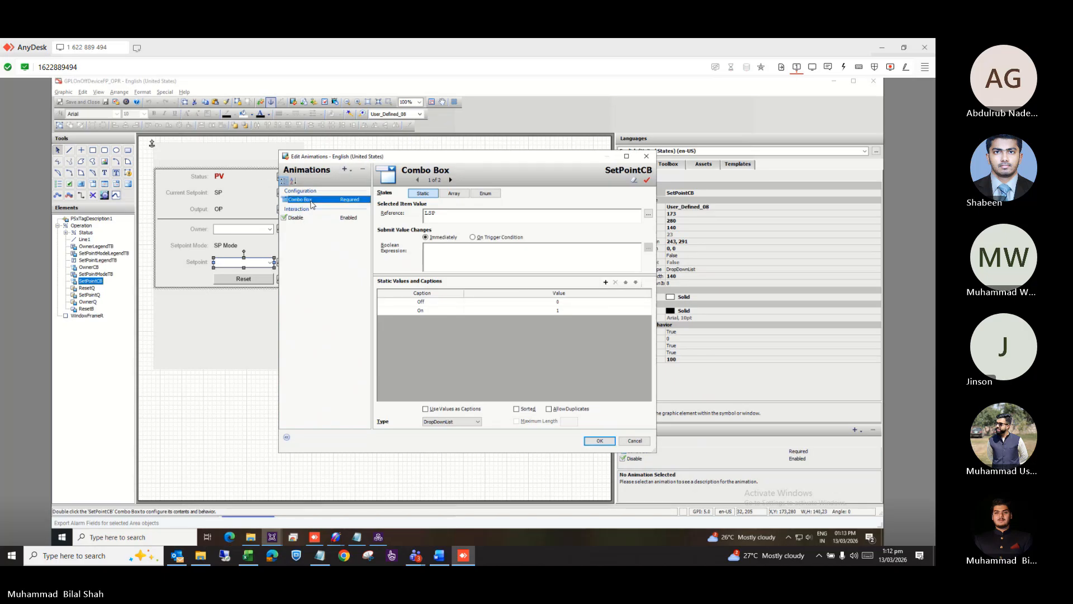
click(647, 157)
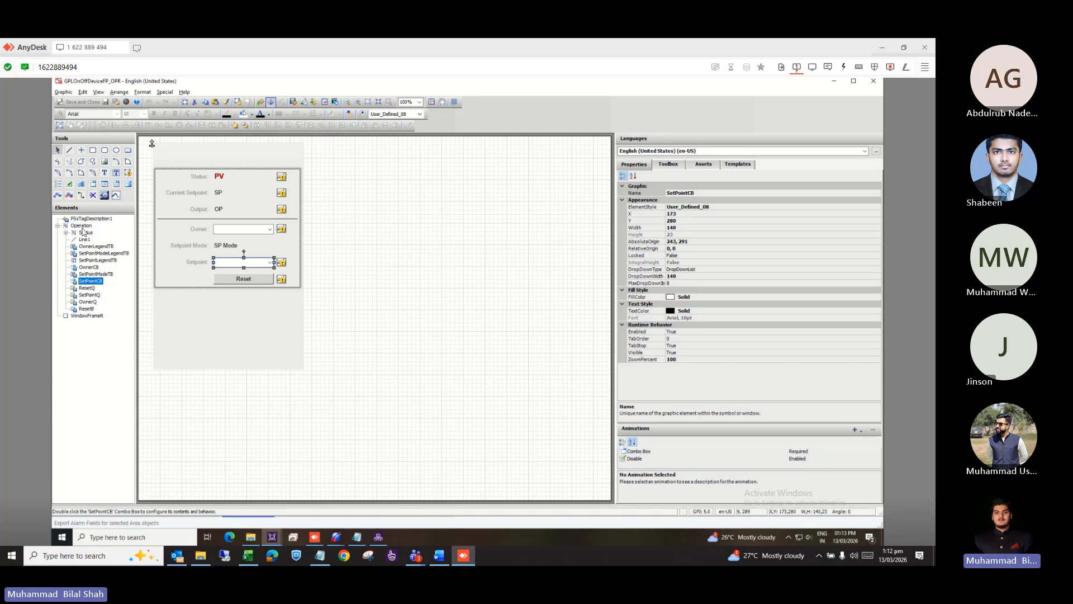
Review the OutPutTB text's Value Display and Element Style animations in the Status subgroup.
click(78, 226)
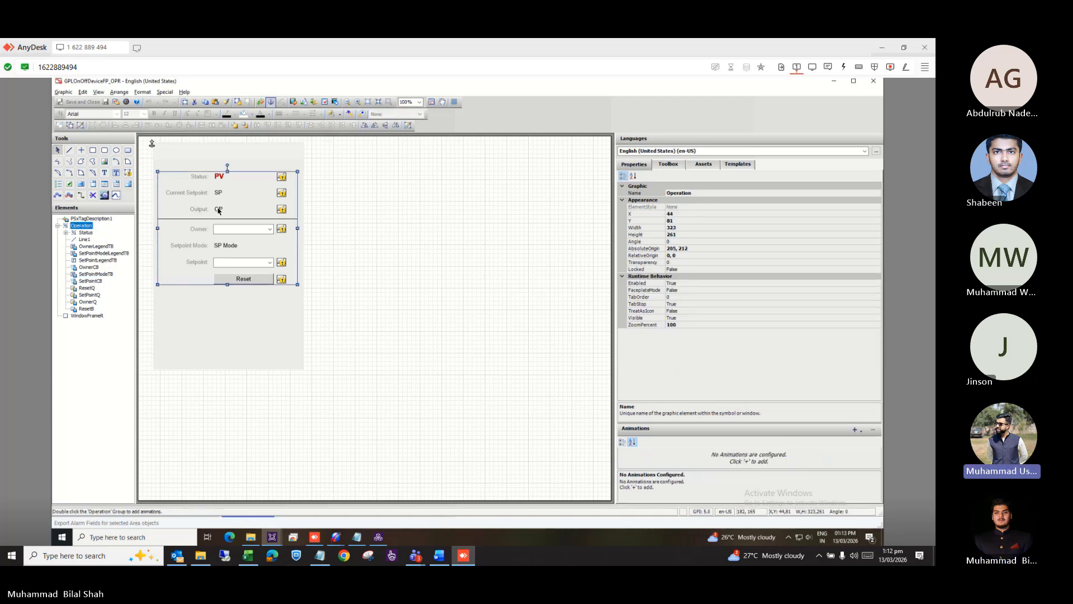
double_click(218, 210)
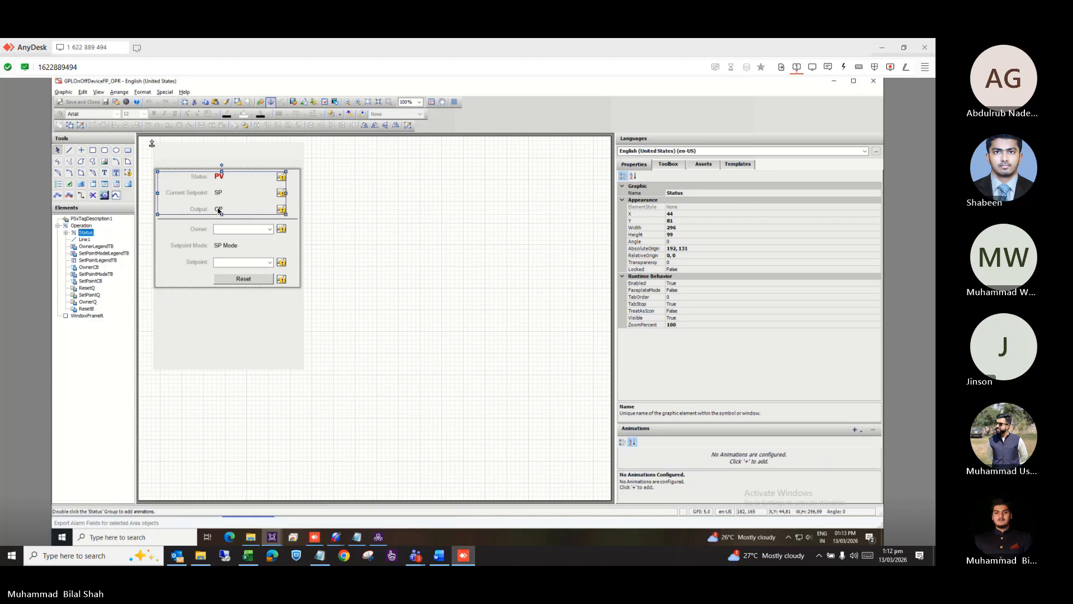
click(218, 210)
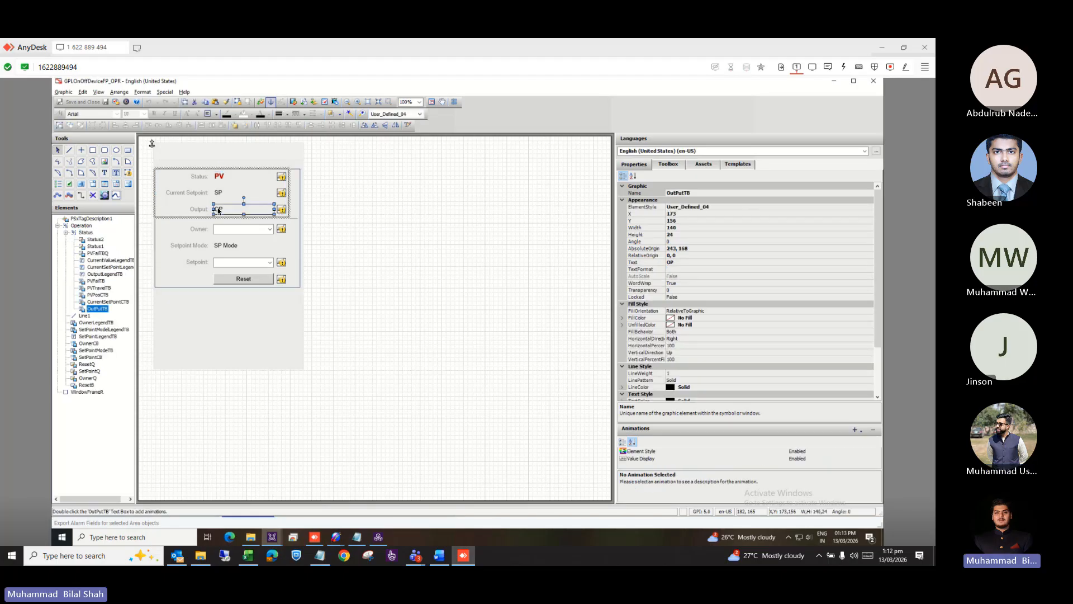
double_click(218, 210)
click(322, 210)
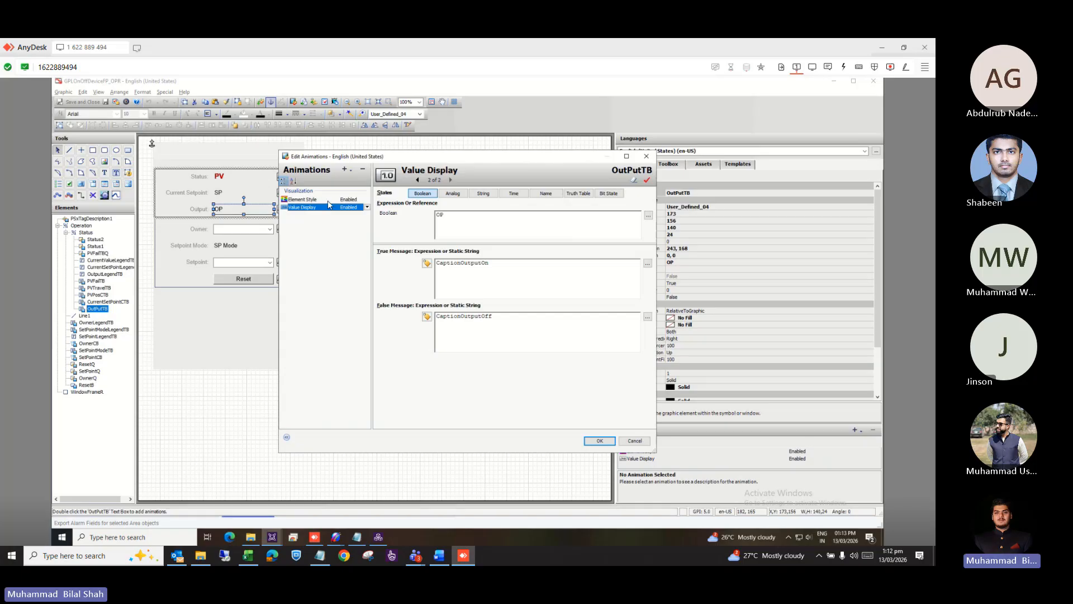
click(328, 201)
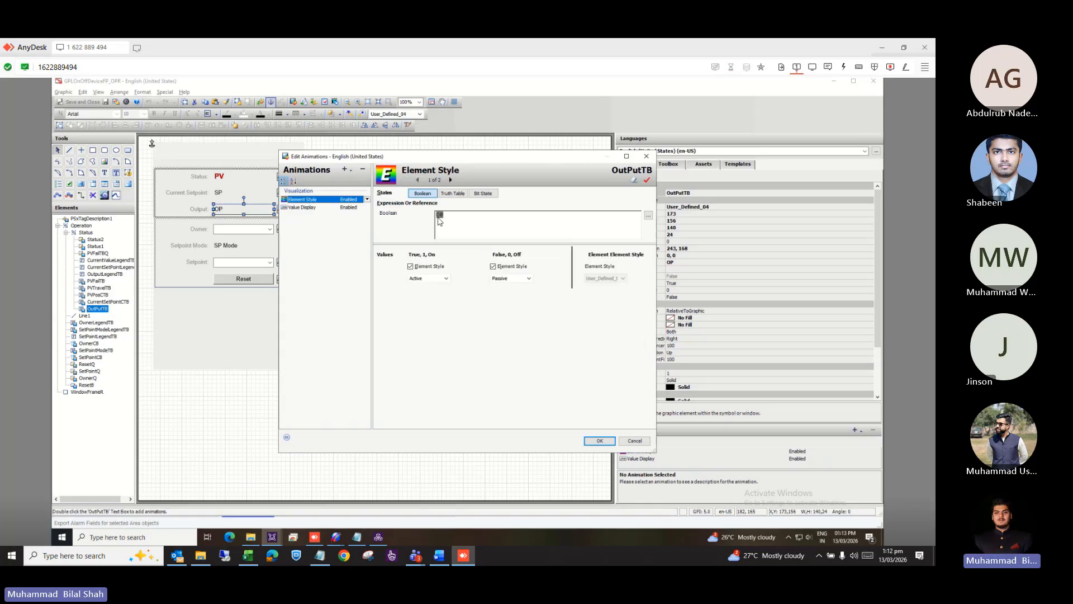
click(646, 156)
double_click(402, 294)
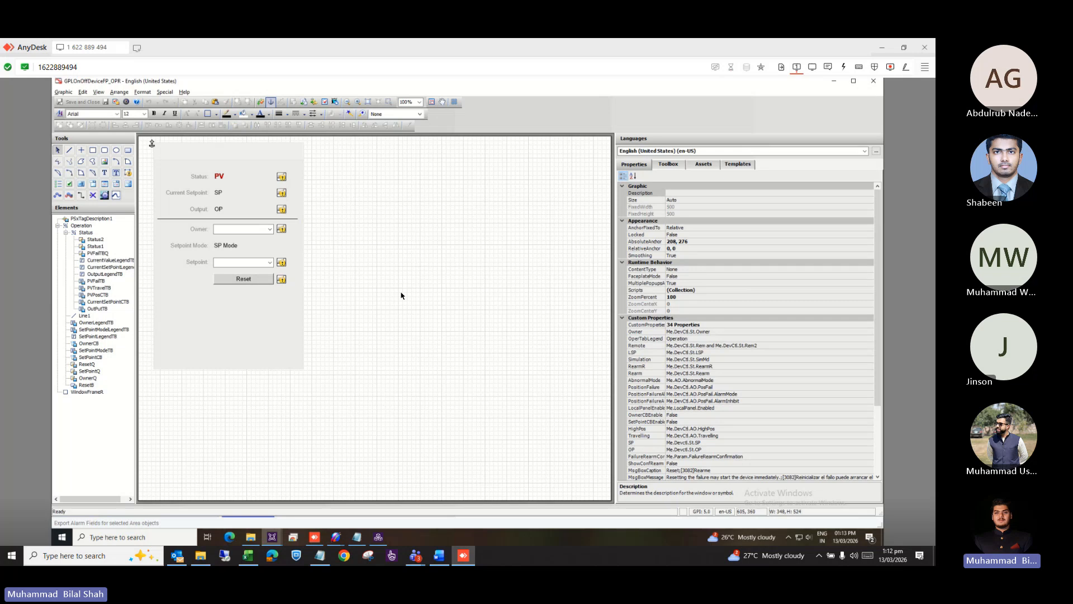
Inspect the OP custom property (Boolean, private, referencing Me.DevCtl.St.OP) and close the dialog.
scroll(339, 292, down, 7)
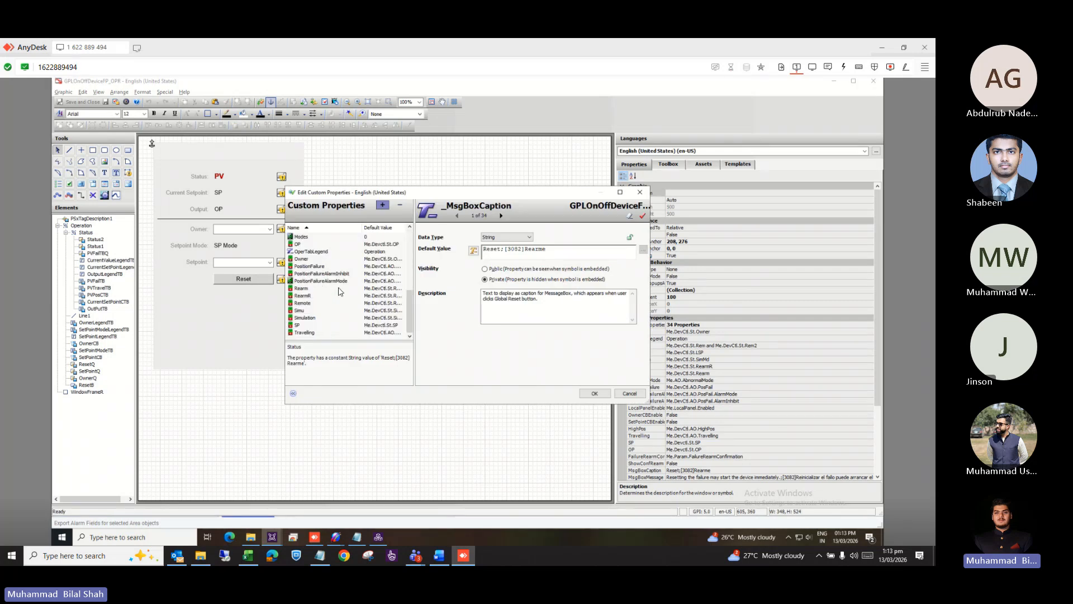
click(360, 244)
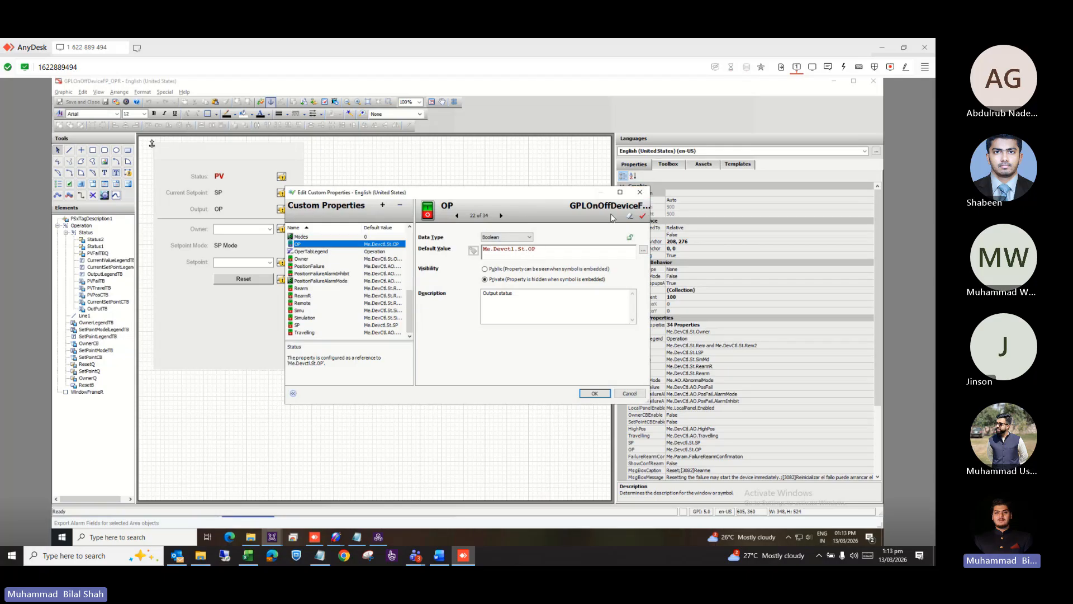
drag(536, 250, 494, 250)
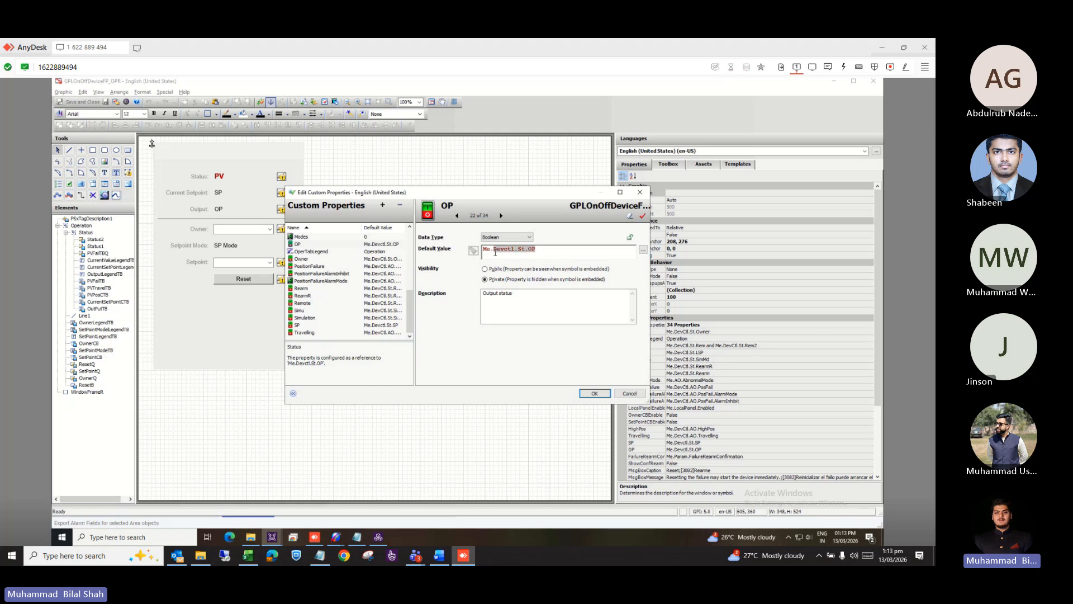
click(641, 193)
key(alt+Tab)
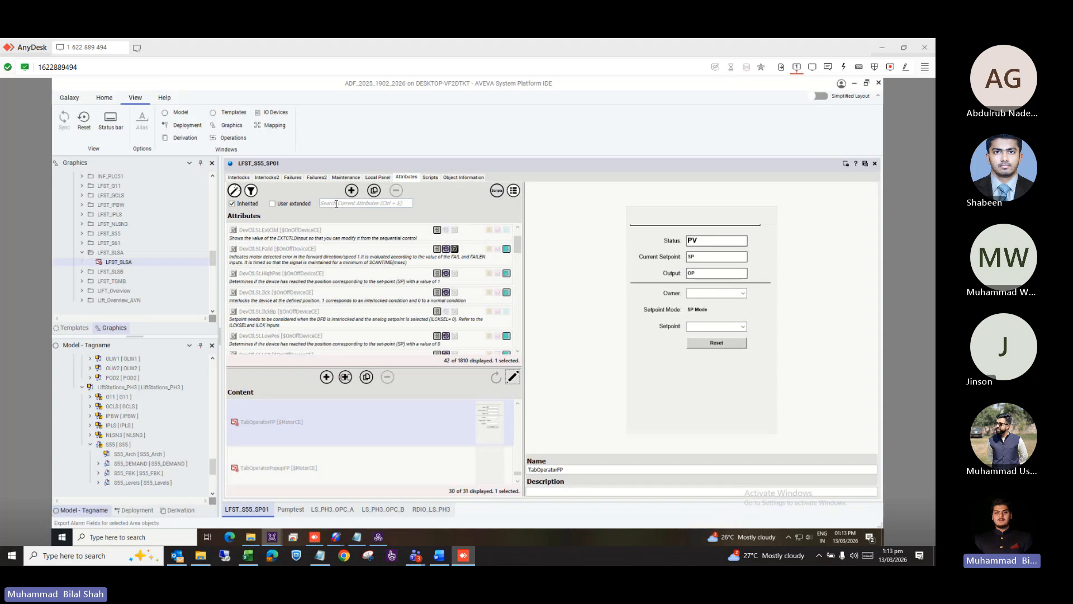
Filter the IDE attributes by 'd', view DevCtl.St.OP, then return to the GPLOnOffDeviceFP_OPR graphic.
click(337, 204)
key(ctrl+a)
text(d)
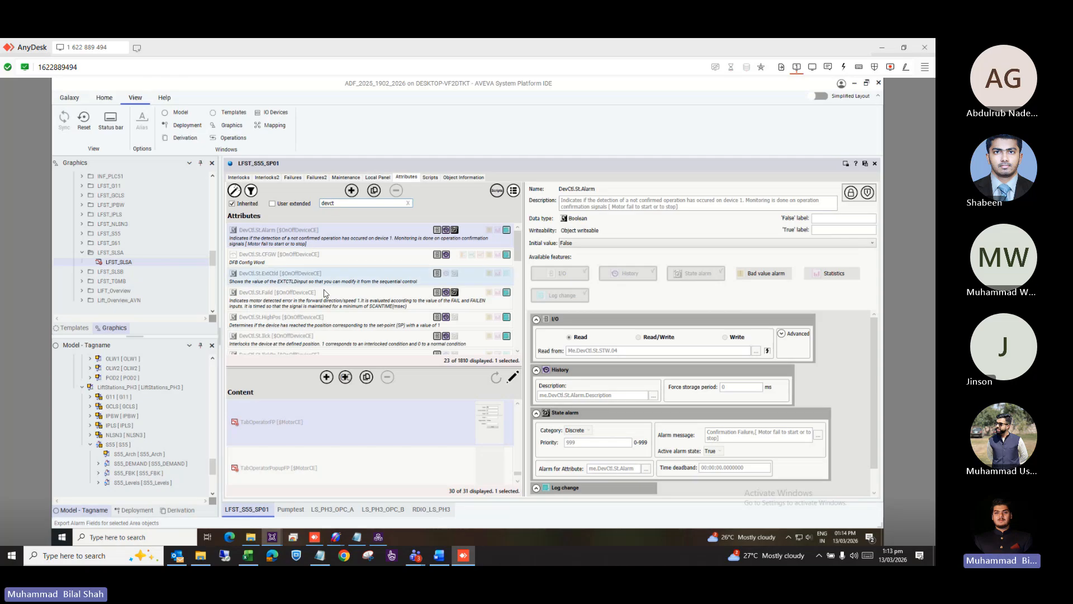
click(518, 353)
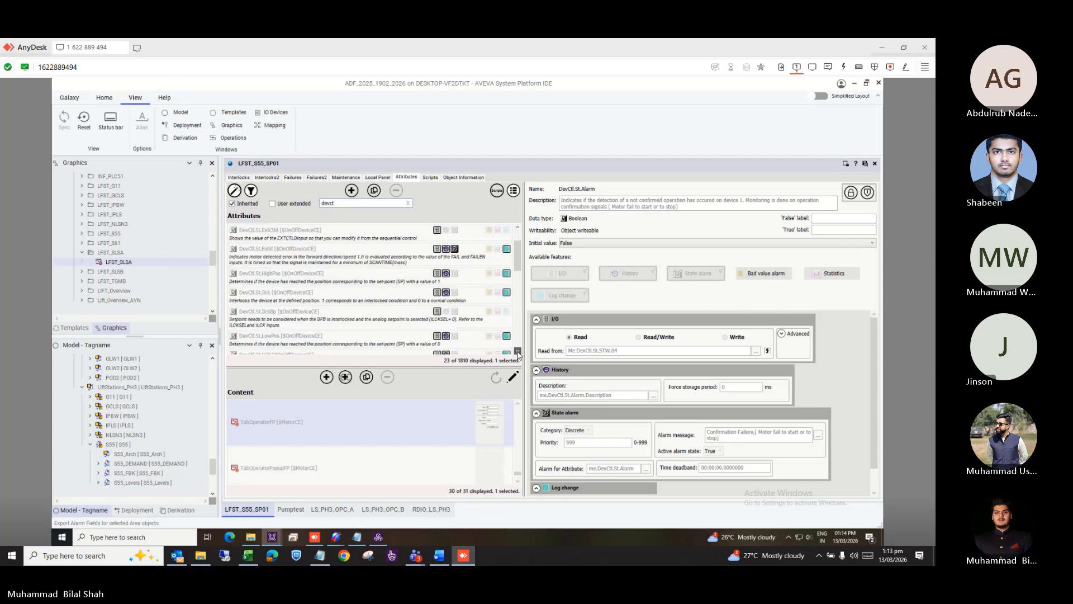
click(517, 352)
click(517, 353)
click(517, 353)
click(517, 353)
click(518, 353)
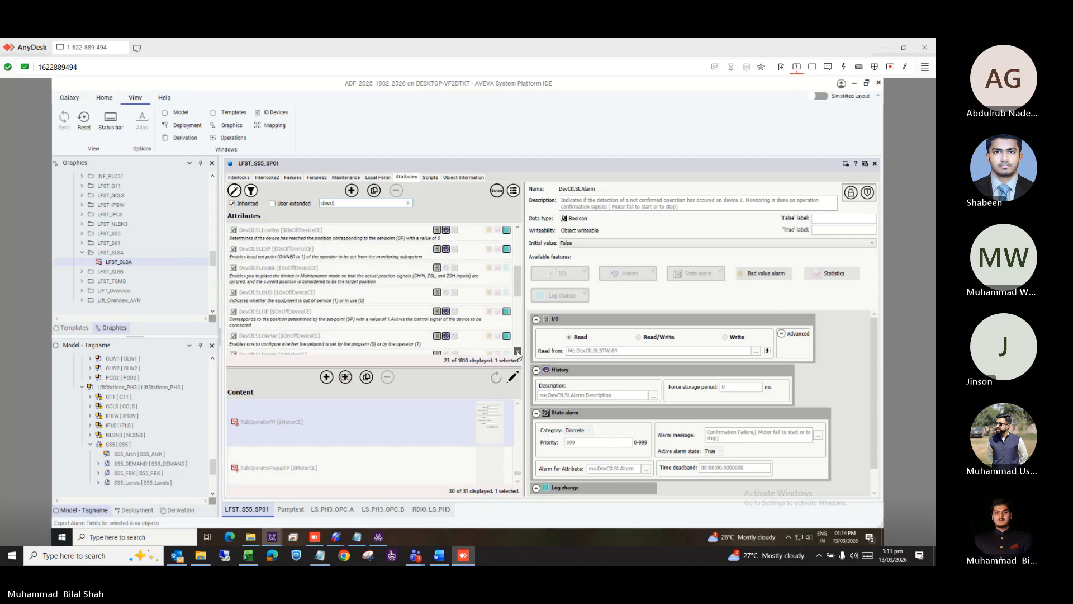
click(367, 316)
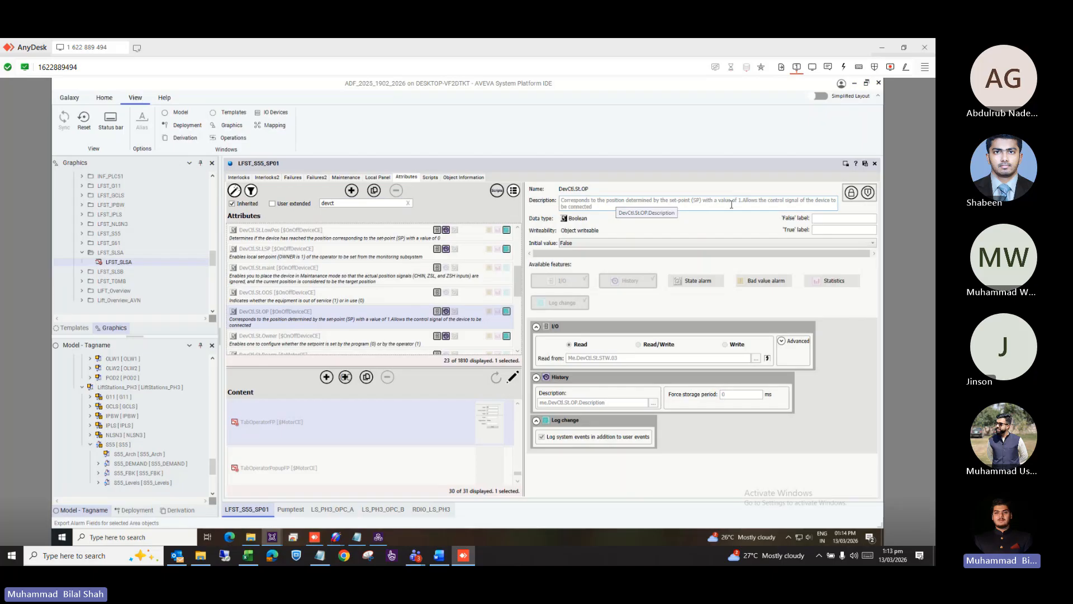
key(alt+Tab)
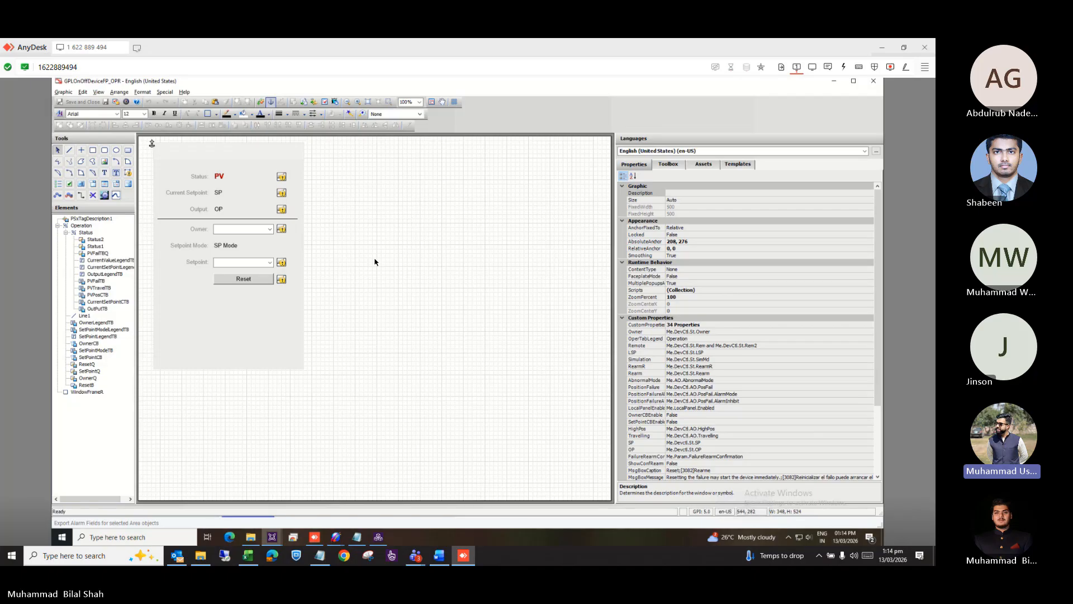
Close the GPLOnOffDeviceFP_OPR graphic editor to get back to the LFST_S55_SP01 object editor.
key(alt+Tab)
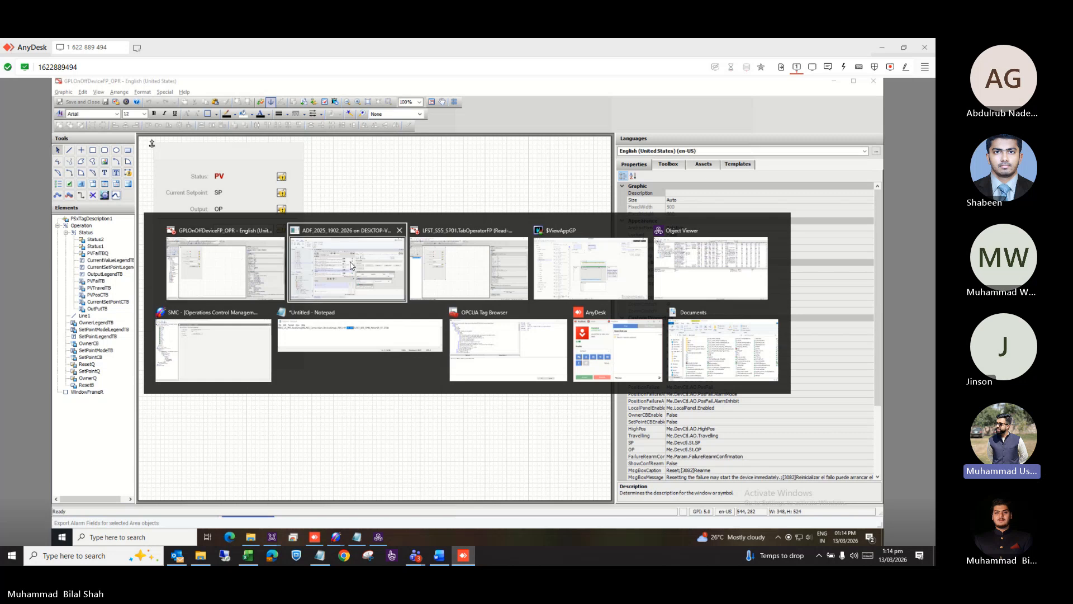
click(265, 246)
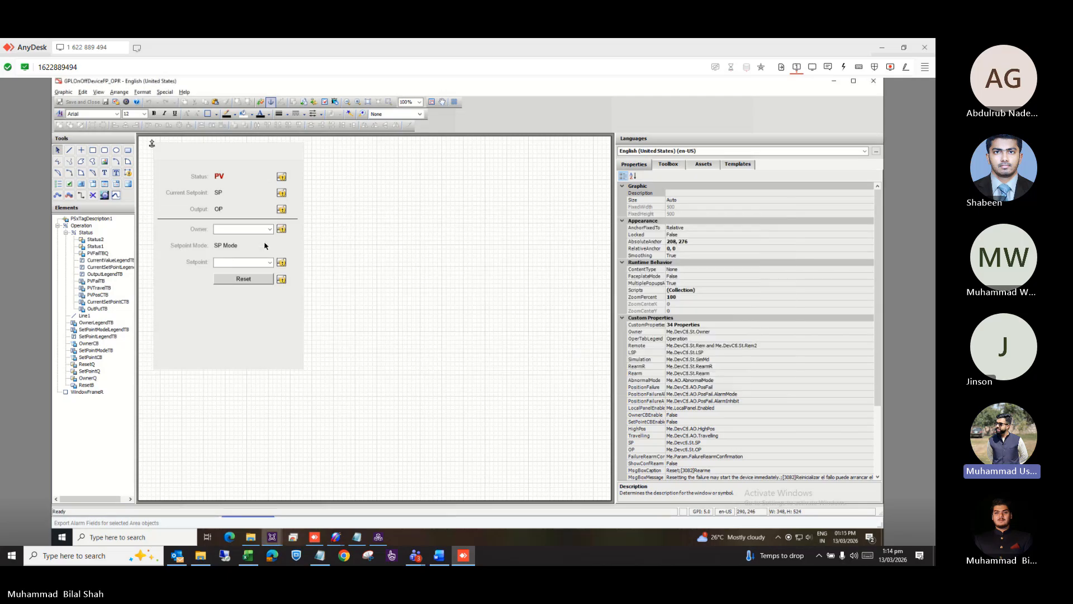
click(873, 84)
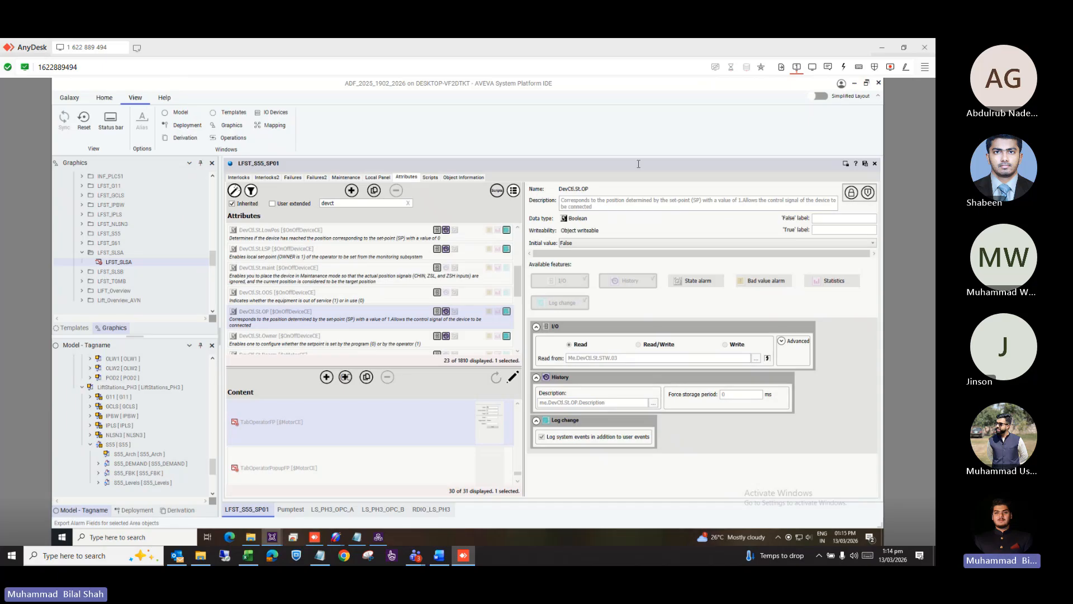
Close the LFST_S55_SP01, Pumptest, LS_PH3_OPC_A, LS_PH3_OPC_B and RDIO_LS_PH3 editors one after another.
click(874, 164)
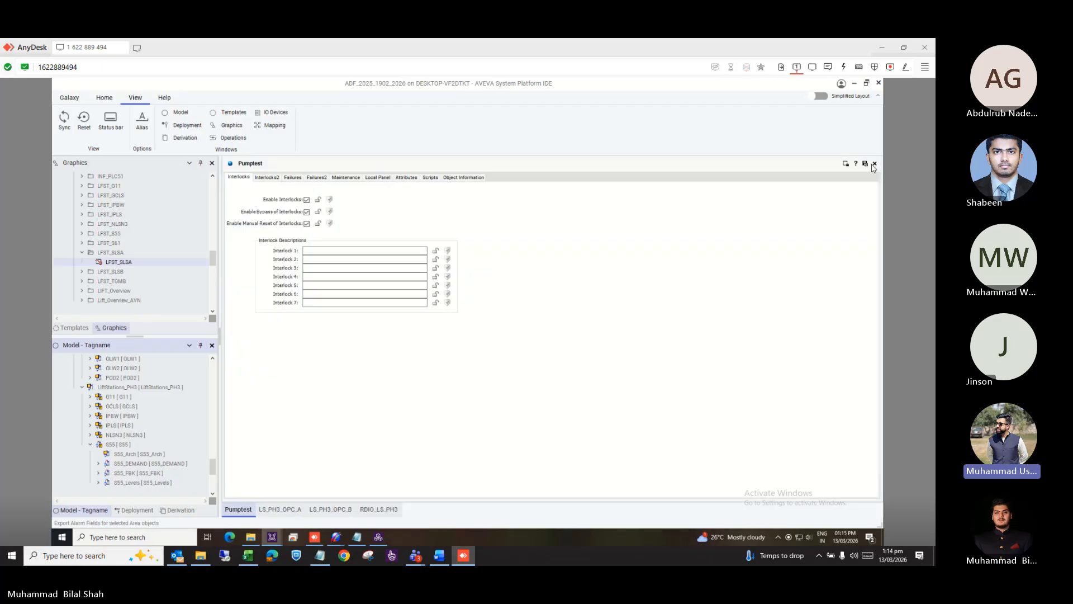
click(874, 164)
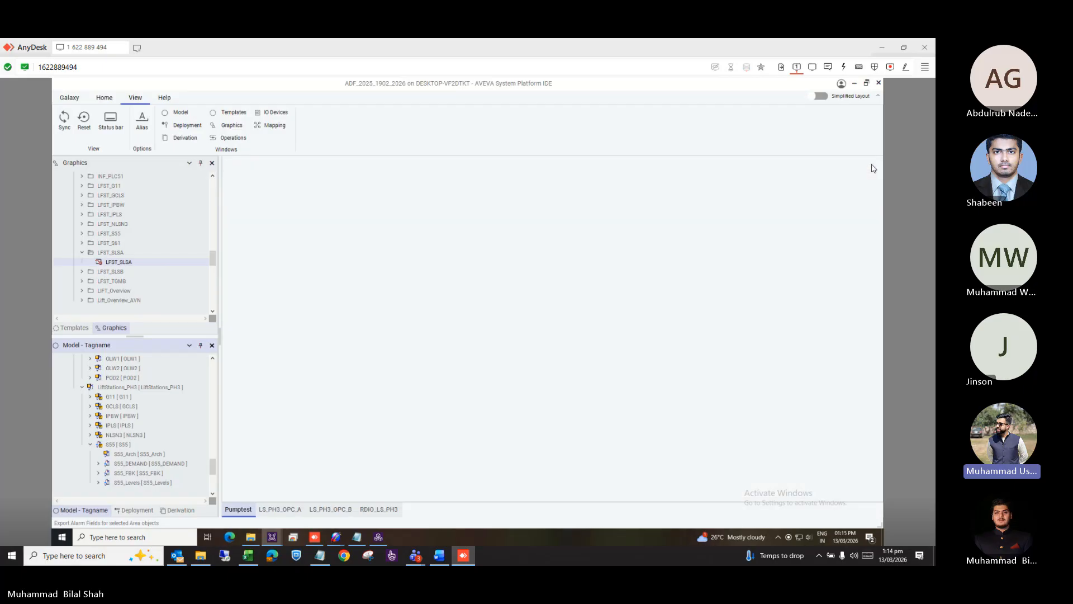
click(875, 164)
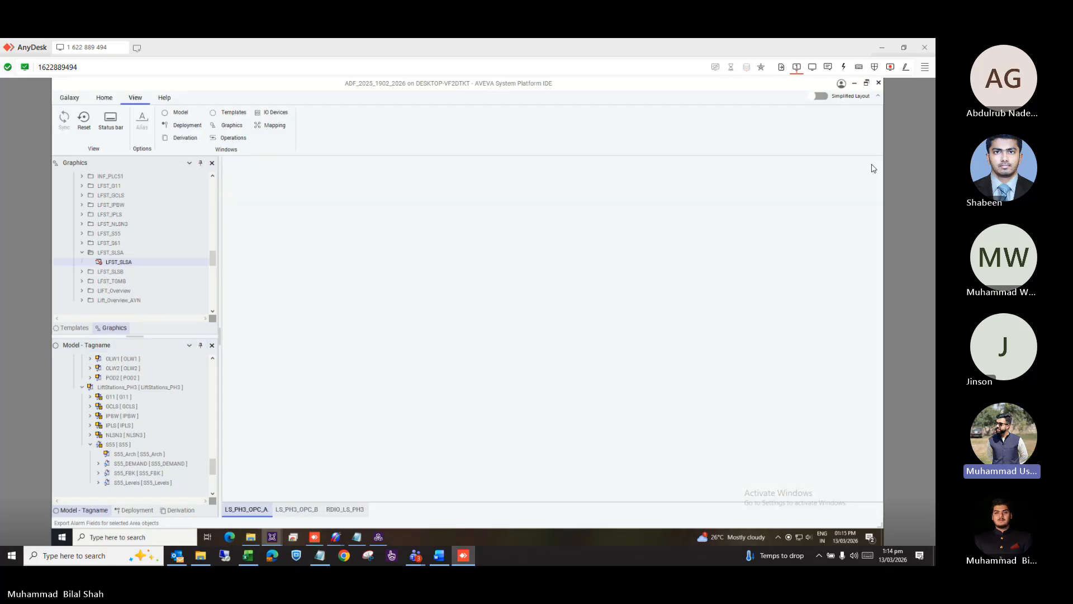
click(874, 164)
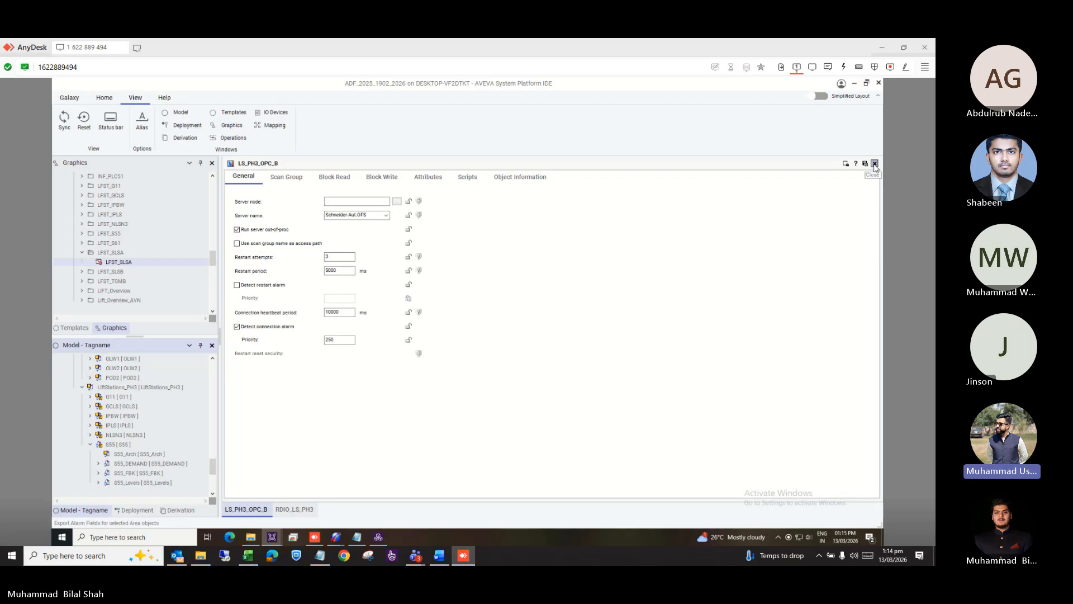
click(875, 163)
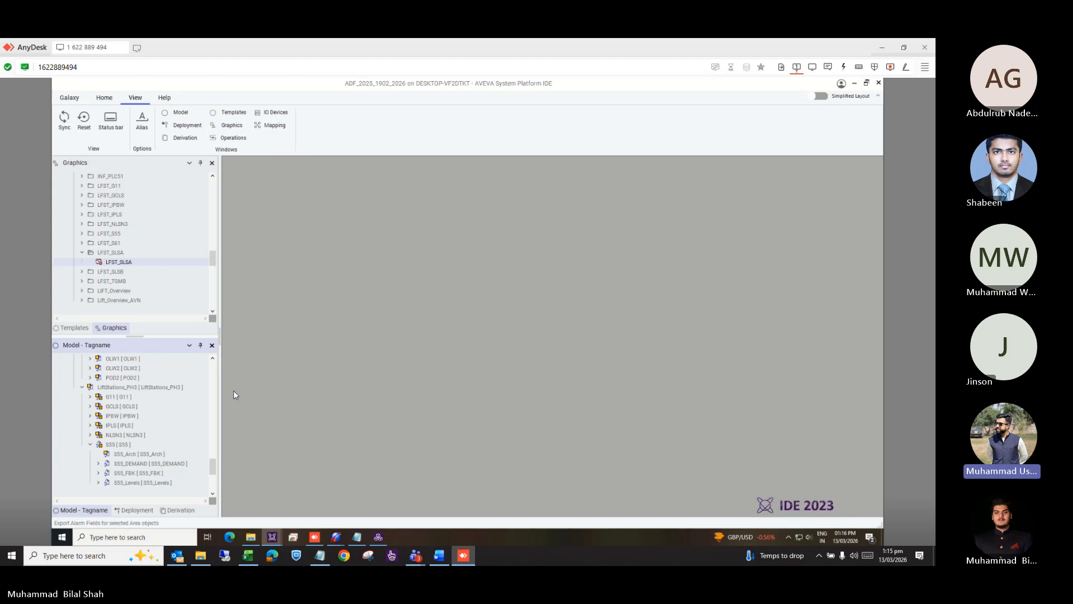
Switch the object tree to the Derivation view and select ViewAppGP_001 under $ViewApp > $ViewAppGP.
click(170, 511)
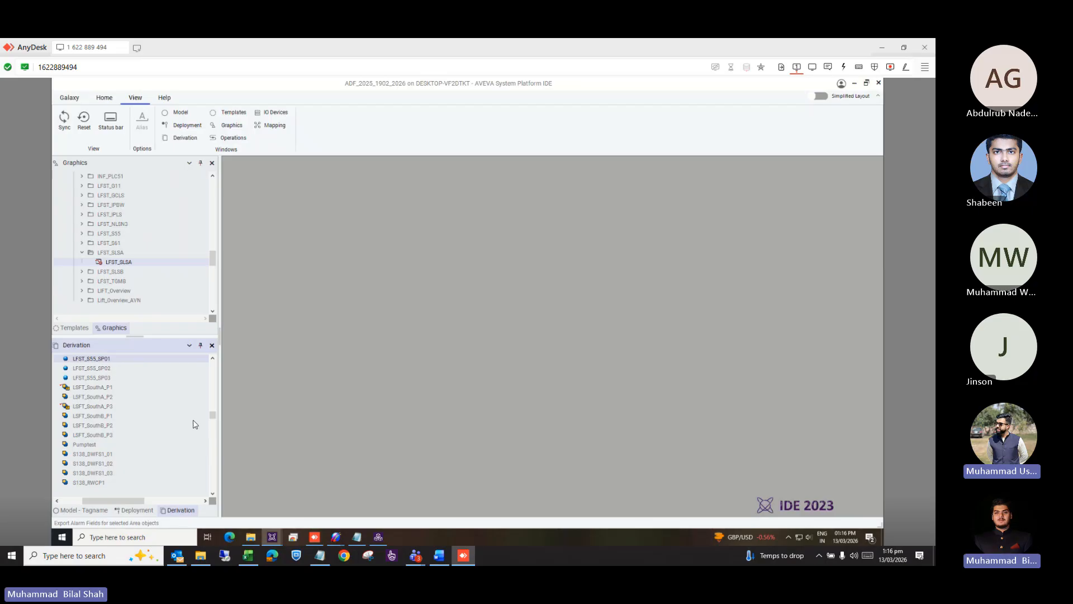
drag(211, 416, 214, 496)
drag(114, 500, 75, 501)
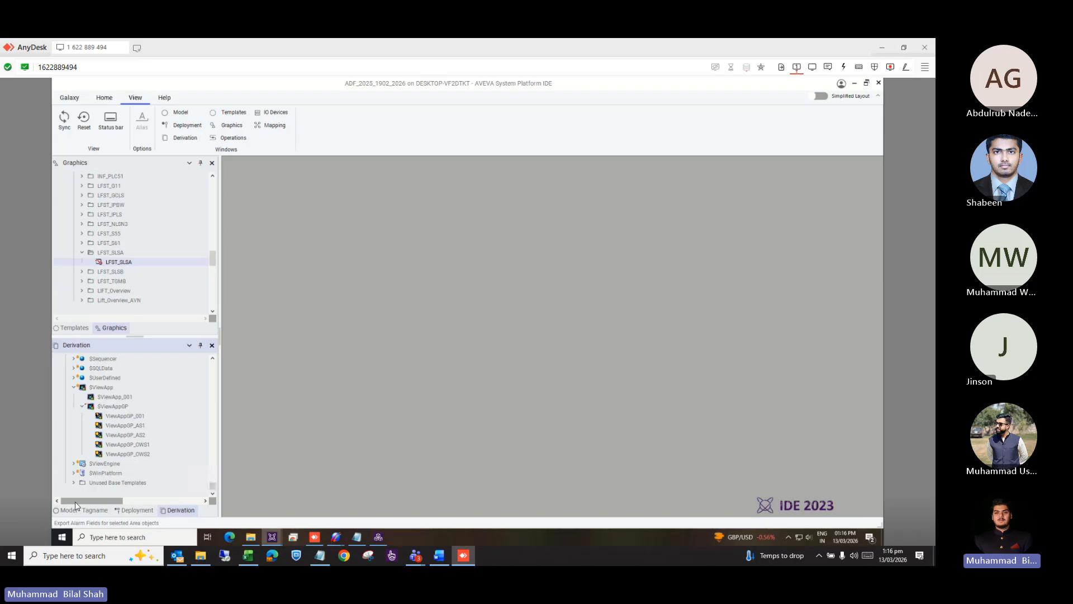
click(99, 420)
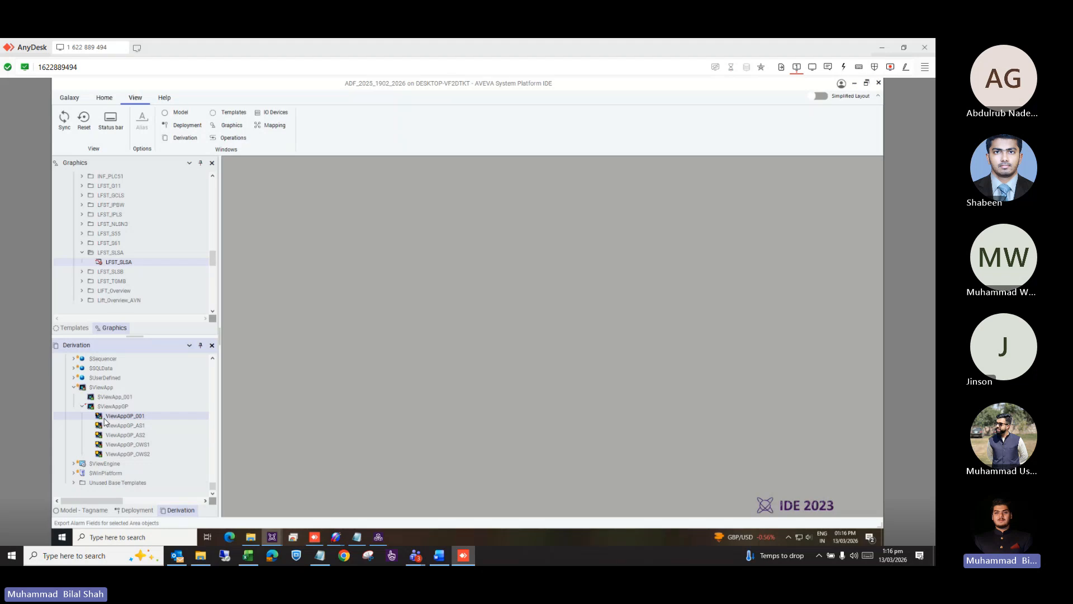
right_click(110, 417)
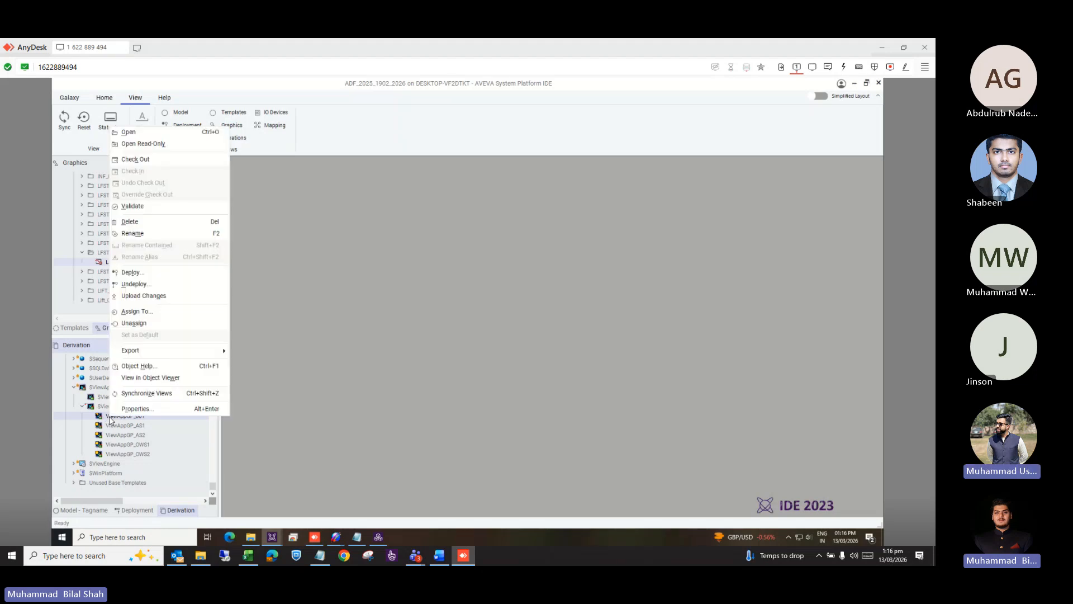
click(352, 423)
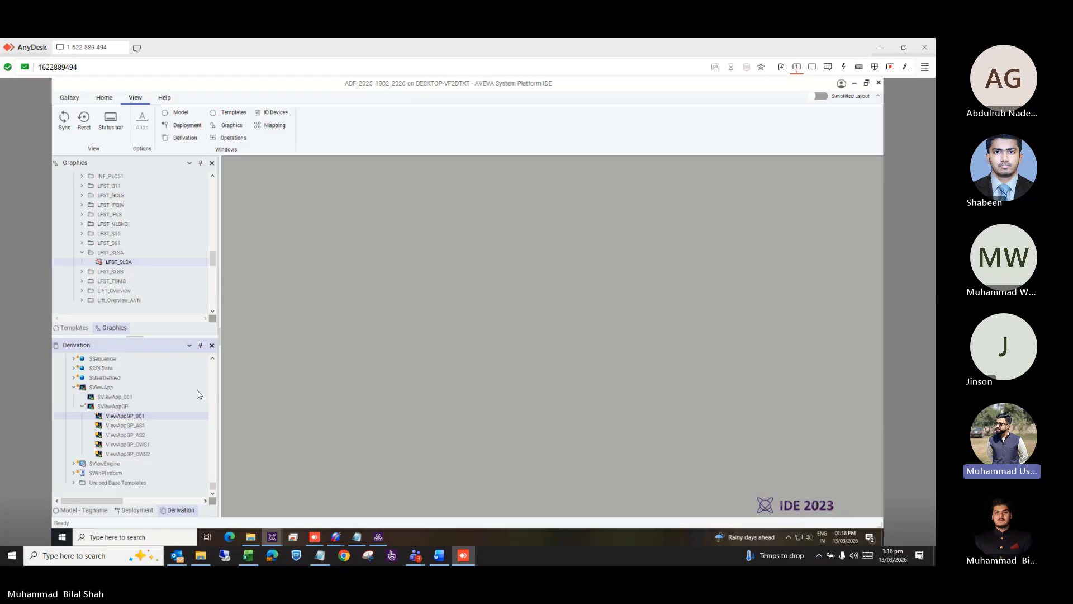
right_click(139, 417)
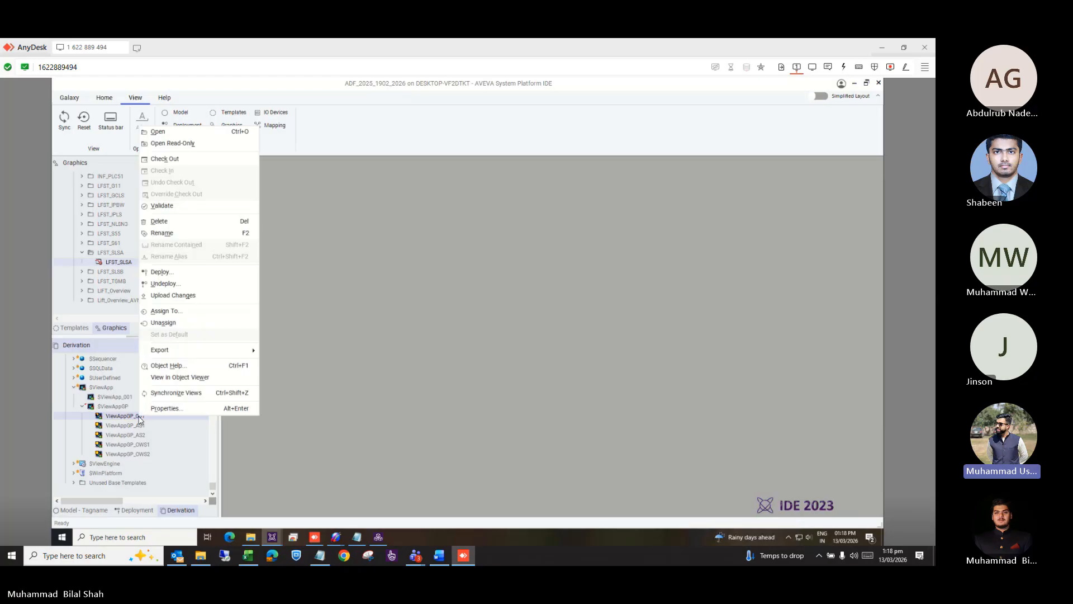
click(195, 274)
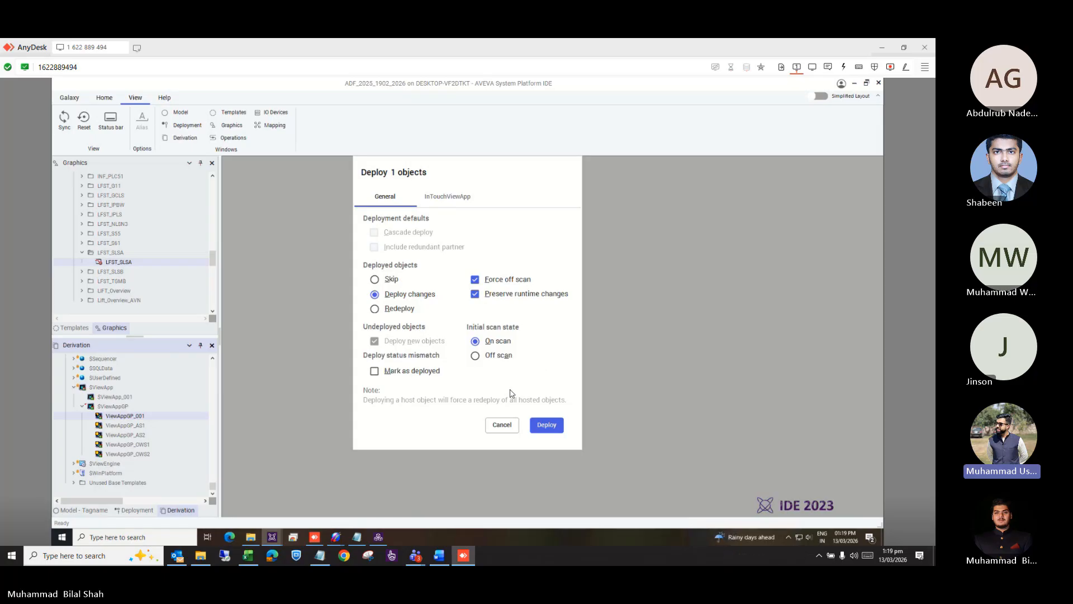
click(502, 425)
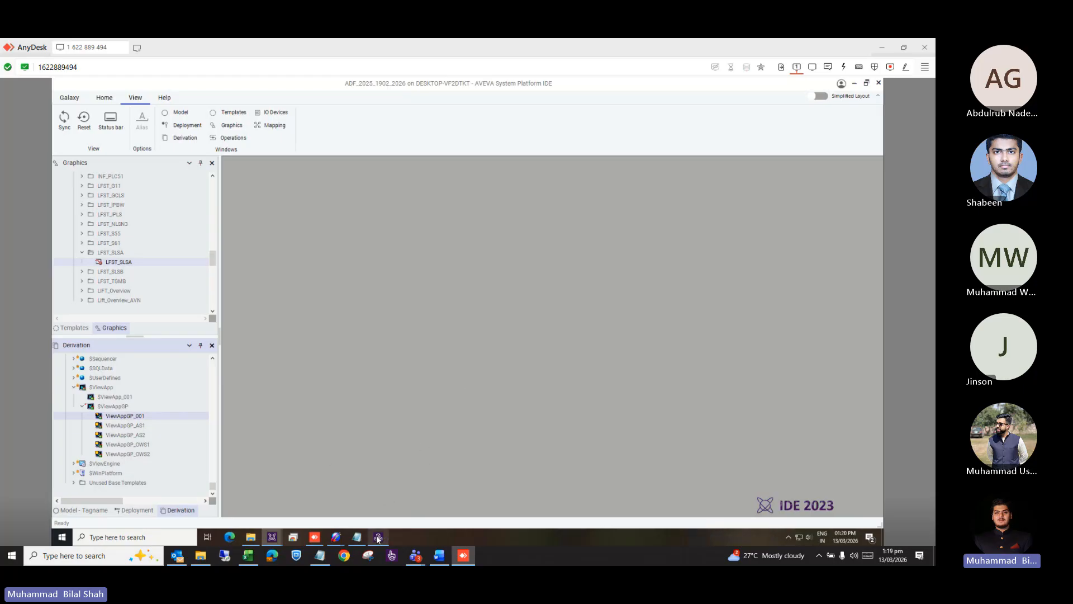
Switch to the SMC console and close the OPCUA Tag Browser window.
mouse_move(270, 541)
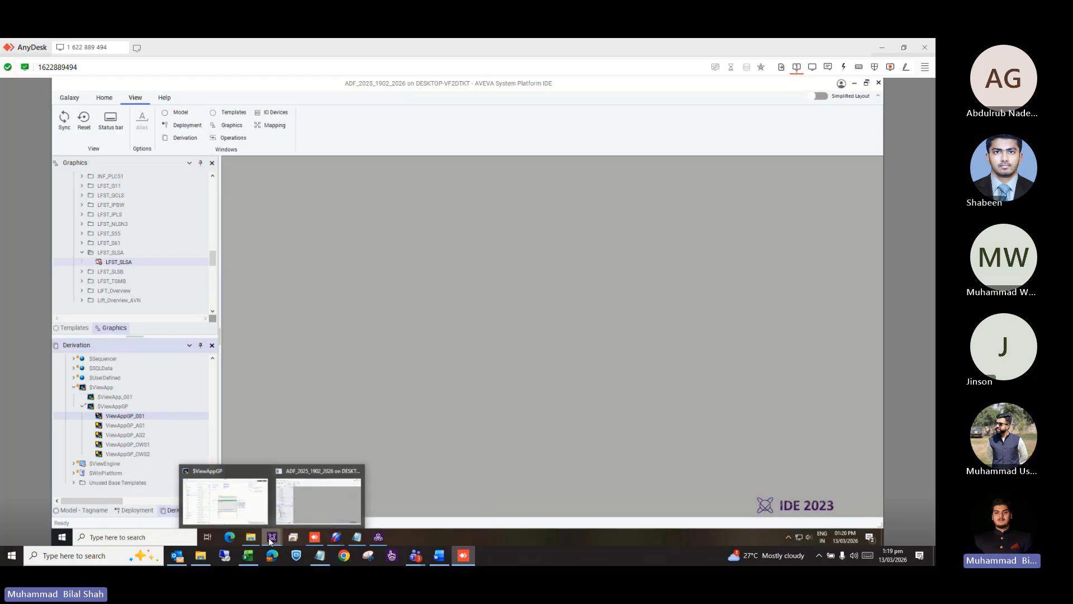
mouse_move(336, 538)
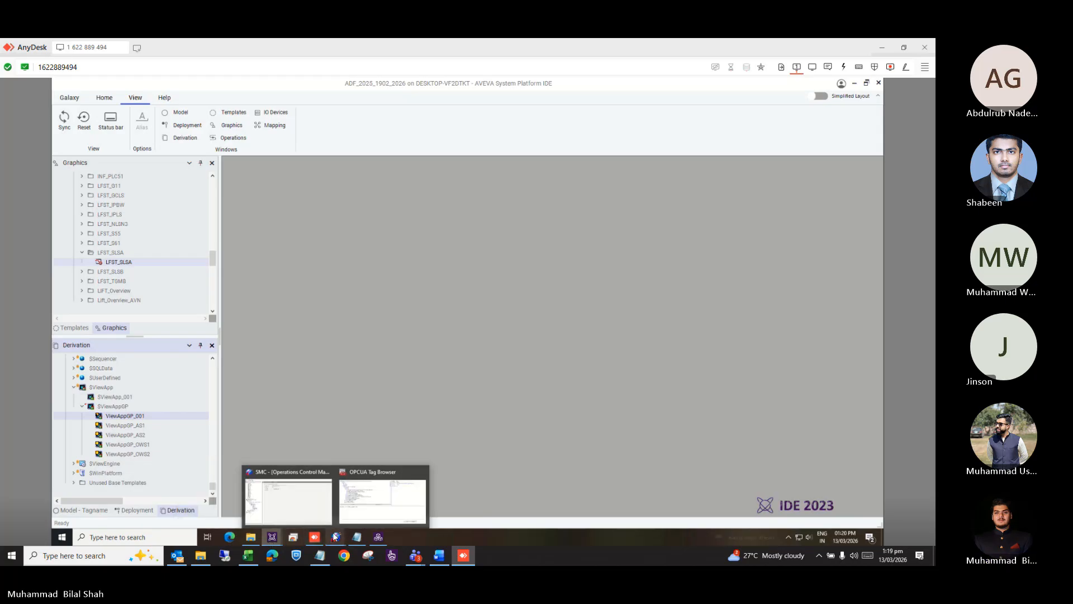
click(299, 493)
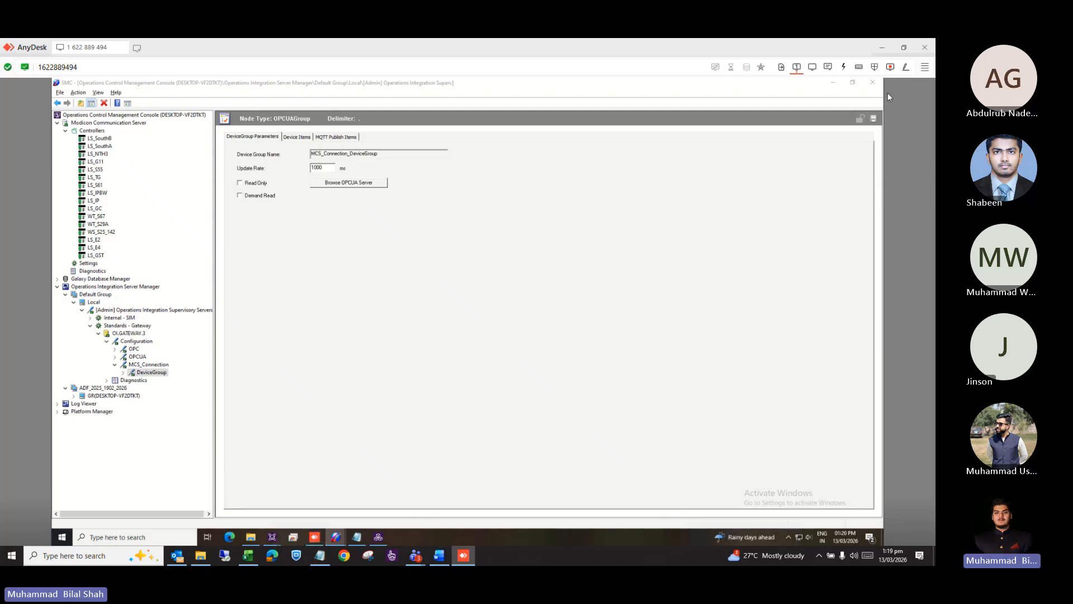
mouse_move(337, 532)
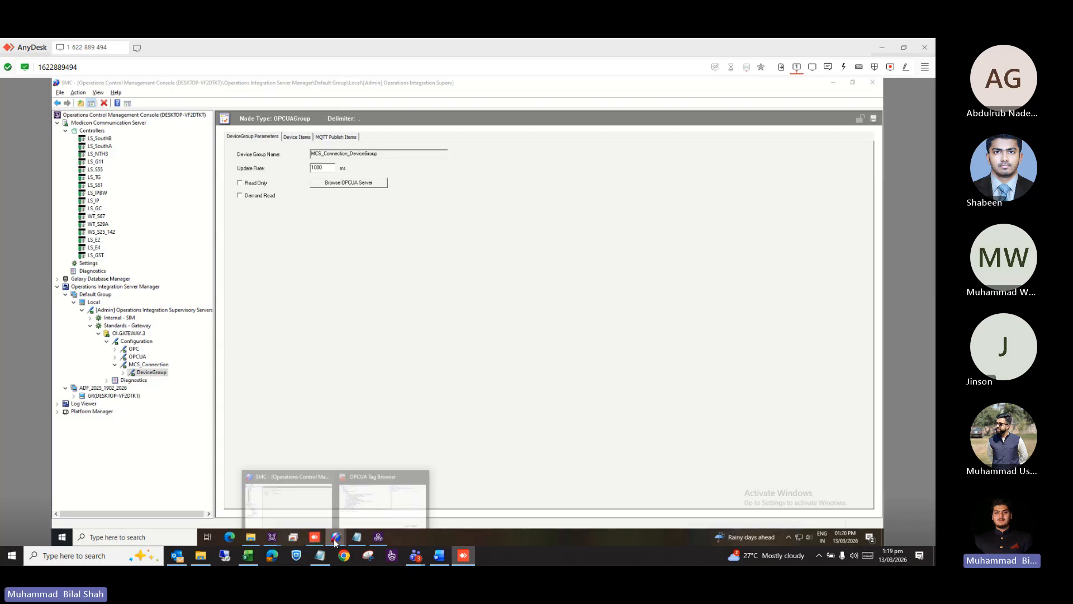
click(405, 486)
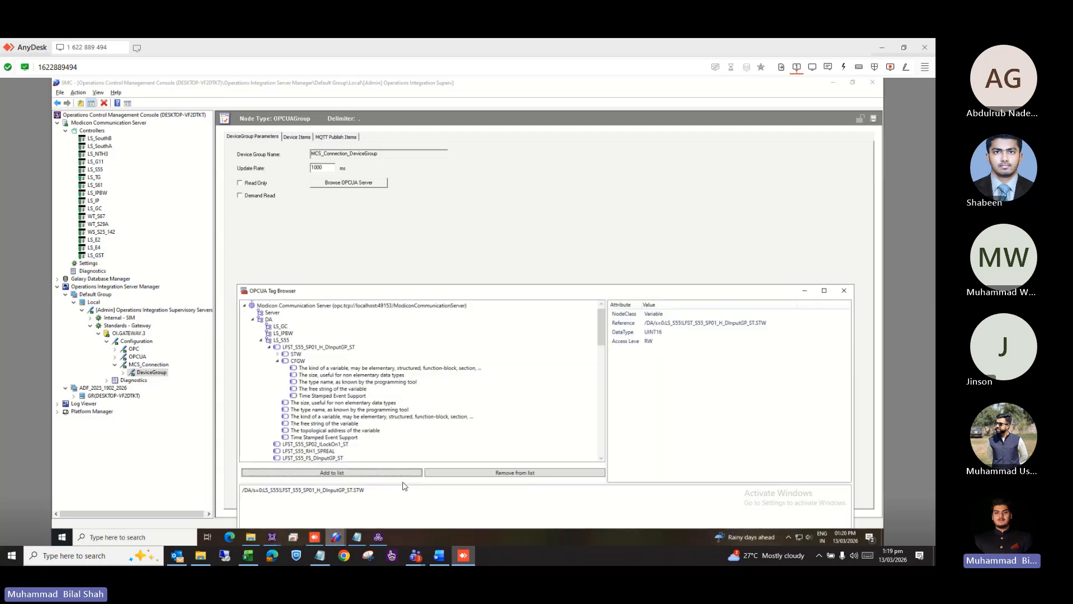
click(849, 289)
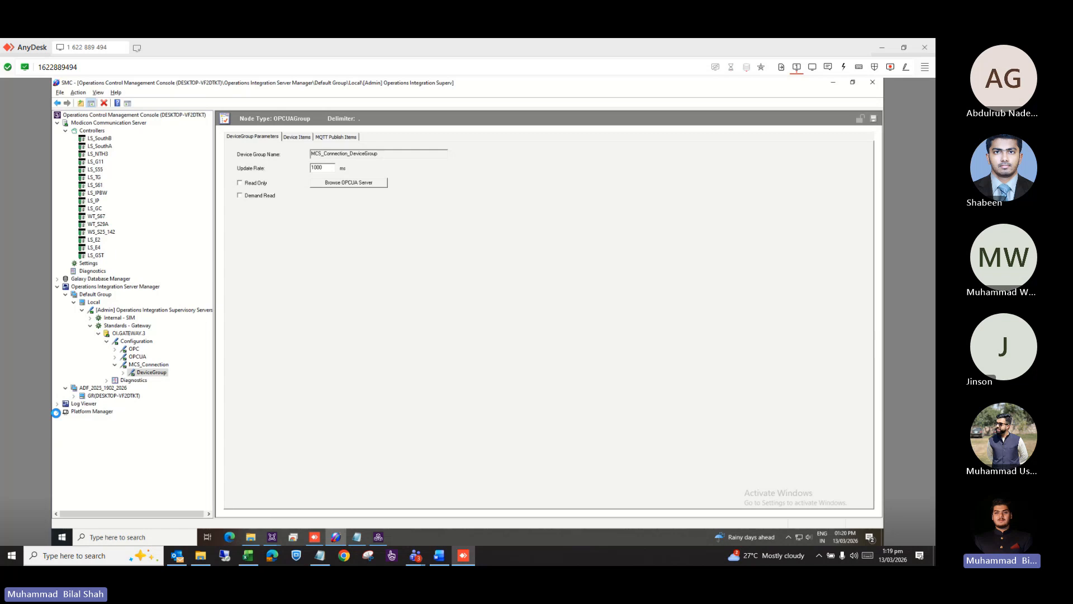
Sign in to galaxy ADF_2025_1902_2026 as administrator and list the local GR platform's engines.
text(a)
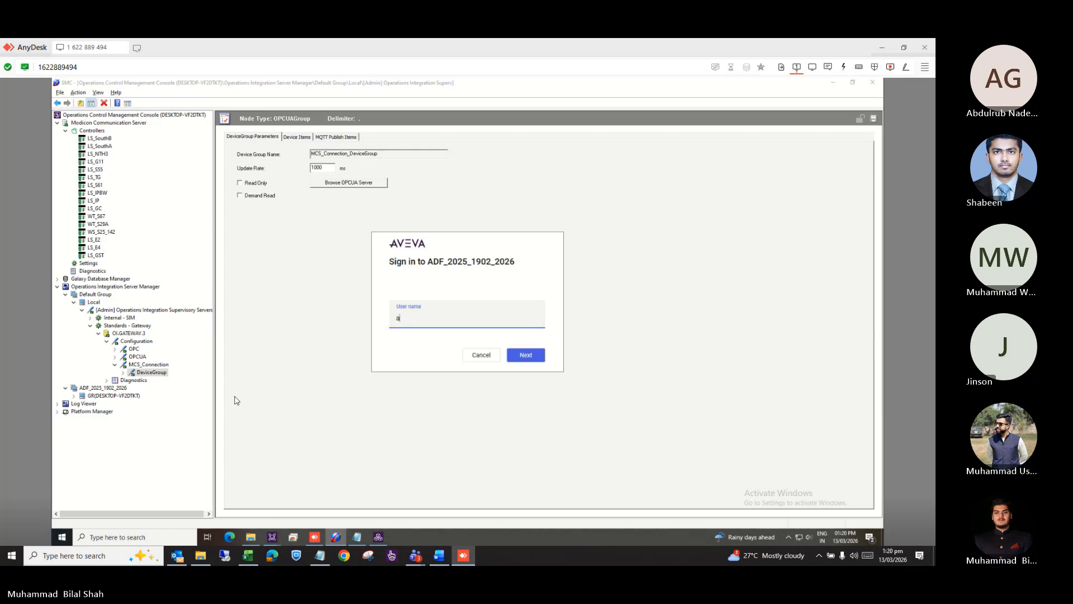
text(dministr)
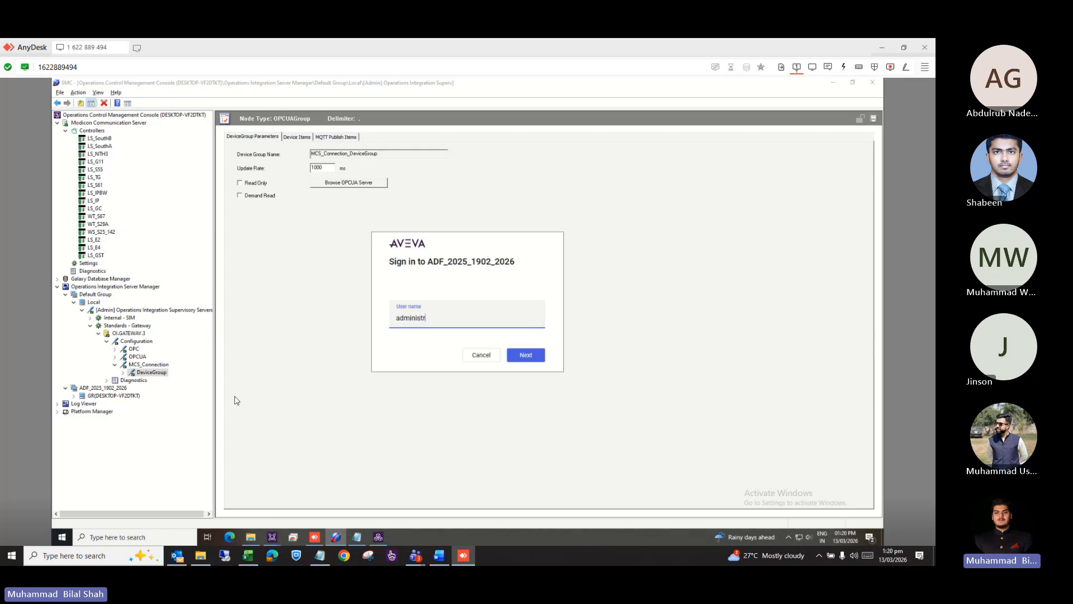
text(ator)
key(Return)
click(525, 358)
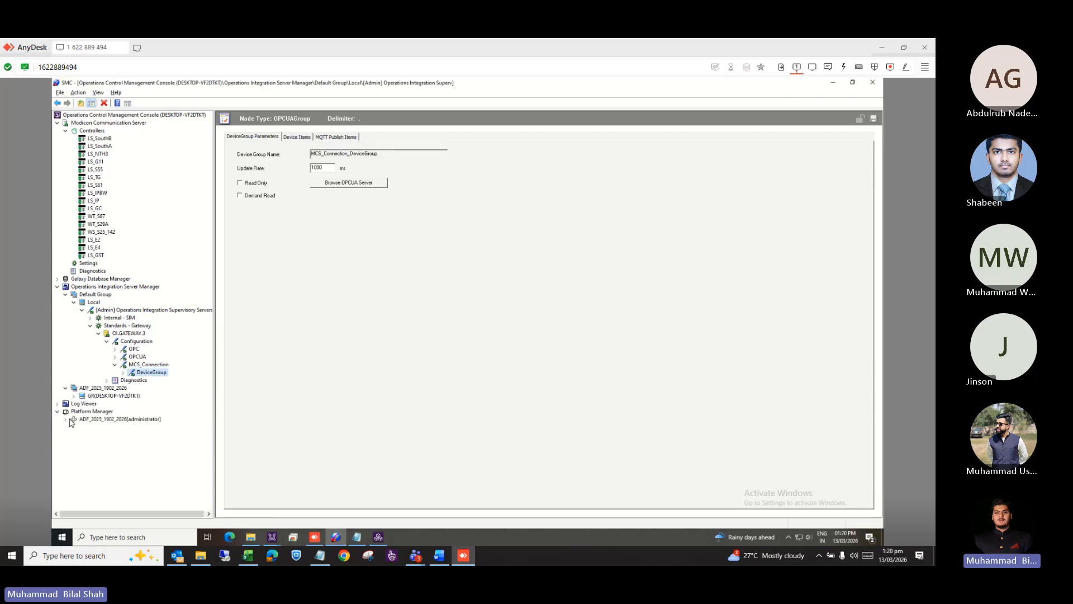
click(65, 419)
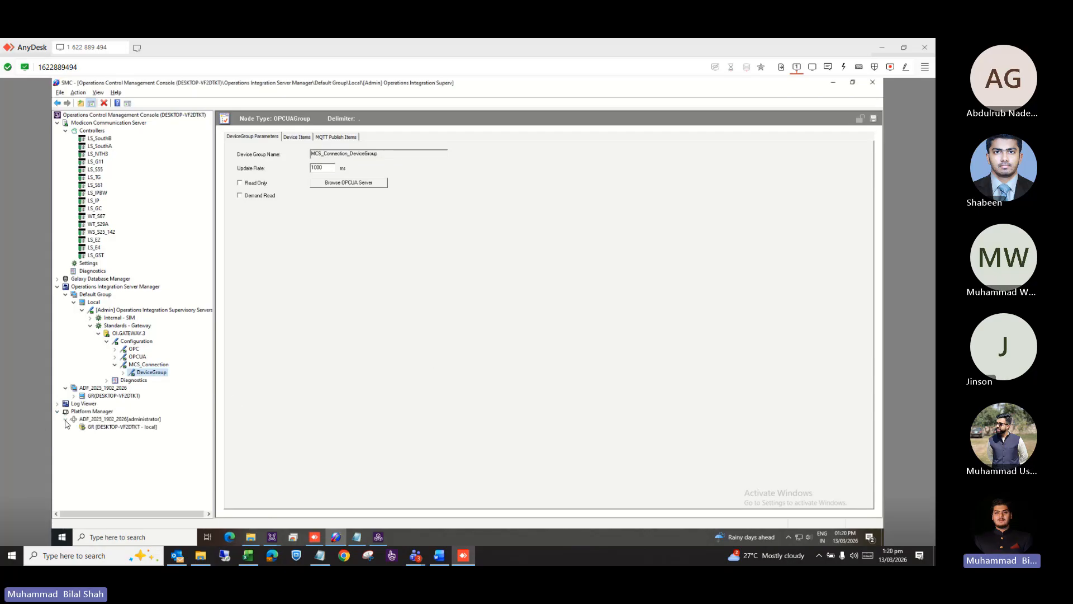
click(113, 428)
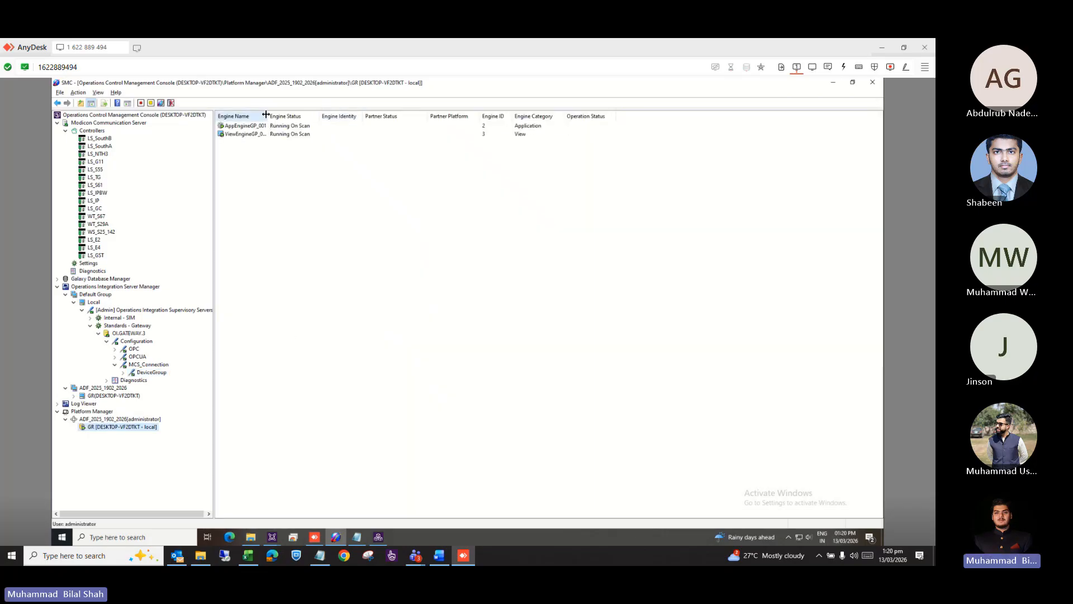
Widen the Engine Name column, then minimize the SMC window.
drag(266, 115, 298, 115)
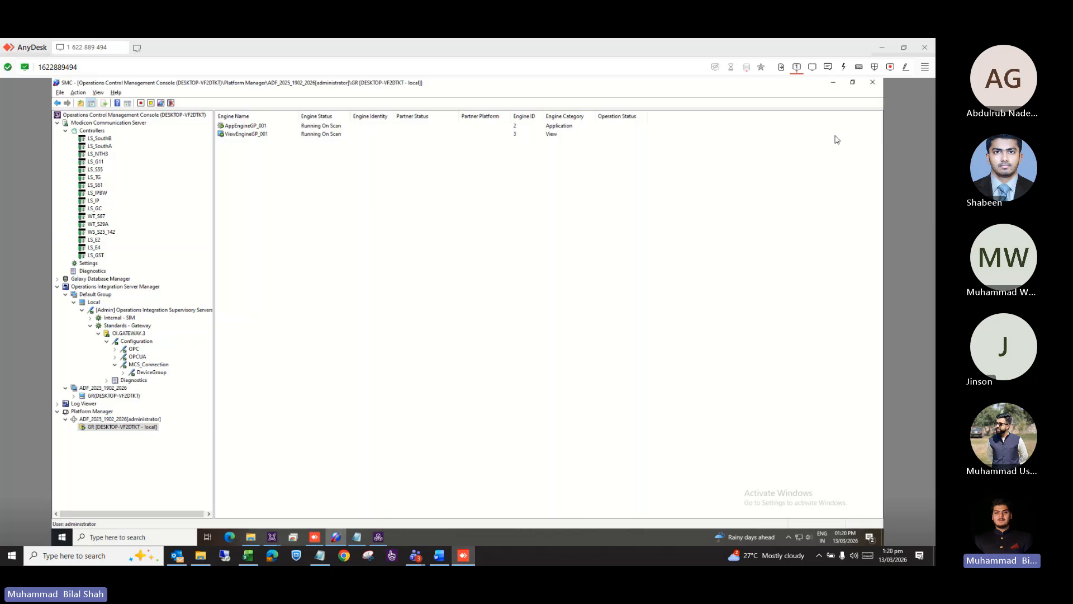
click(835, 85)
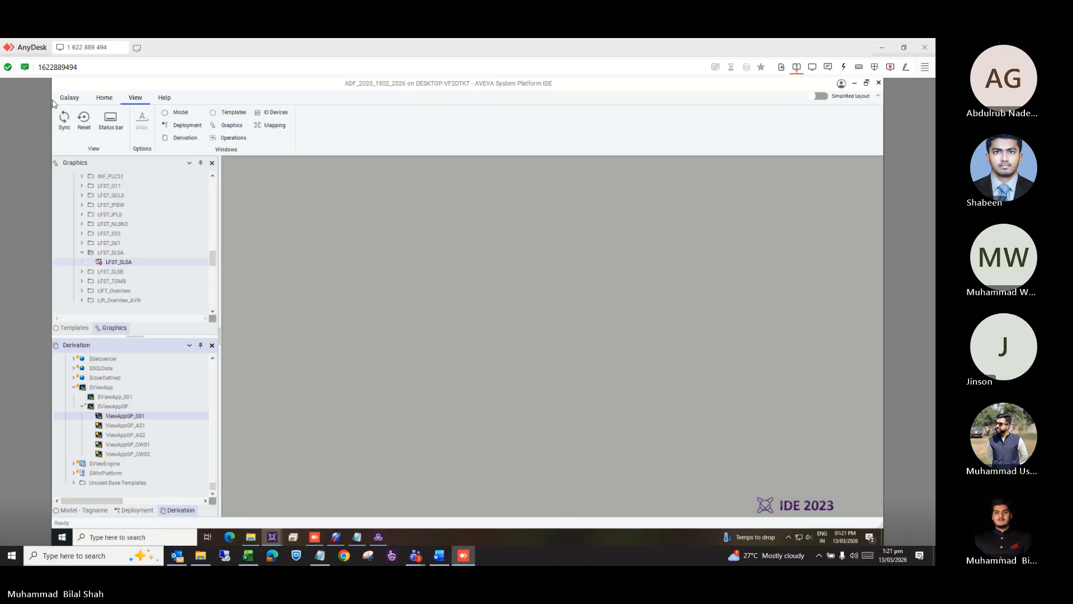
Close the $ViewAppGP and Object Viewer windows and return to the System Platform IDE.
key(alt+Tab)
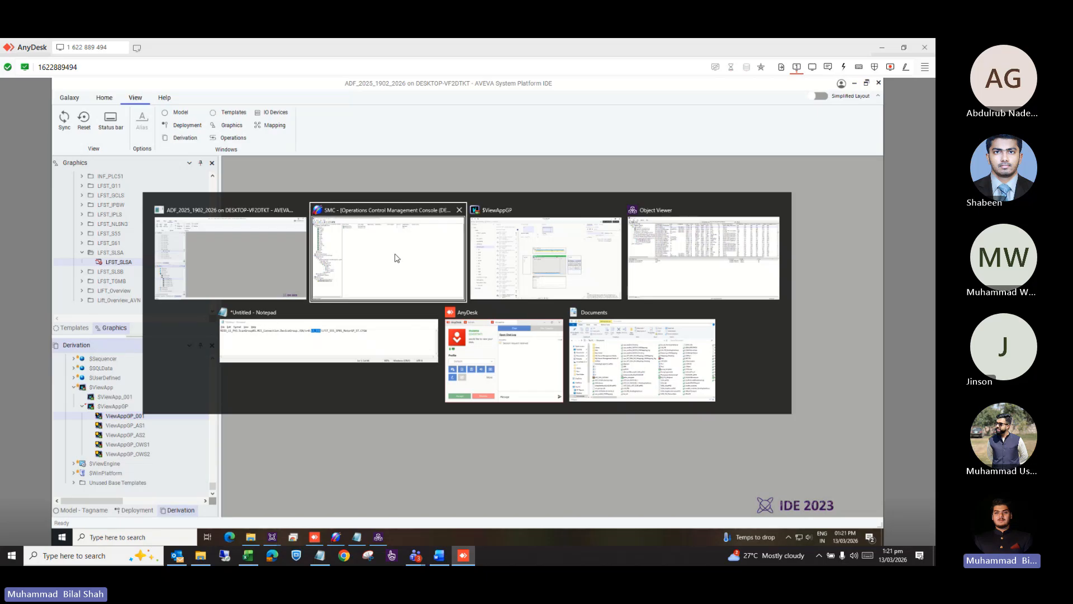
click(617, 210)
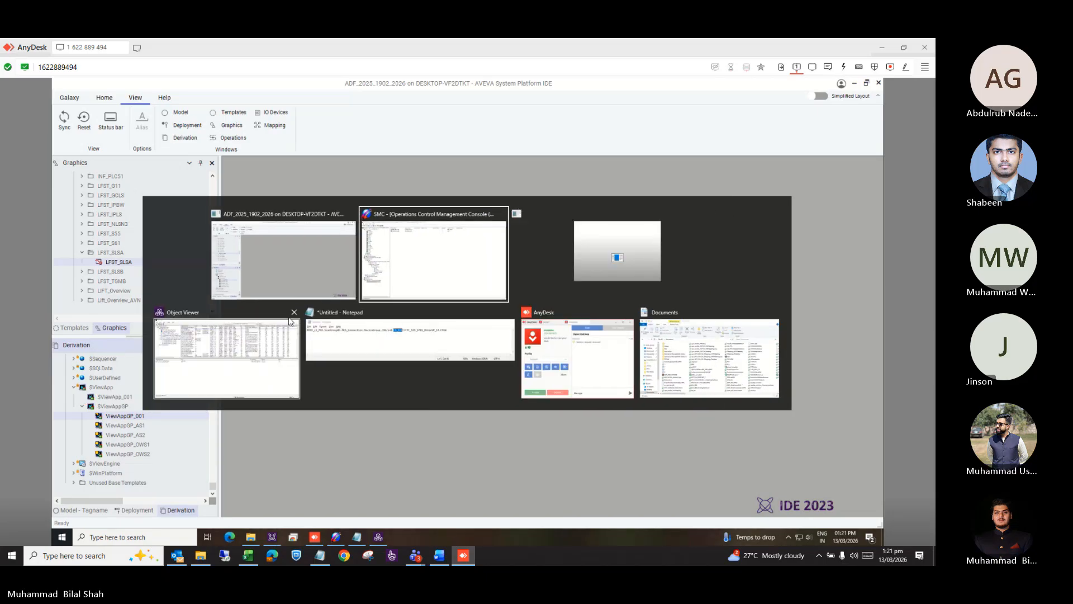
click(293, 314)
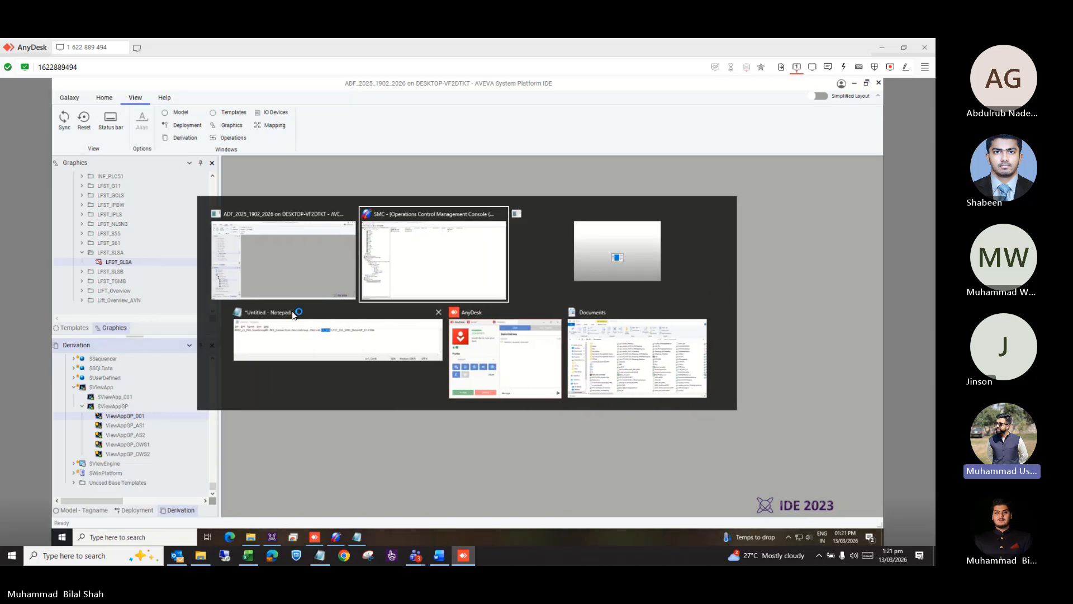
click(305, 246)
Open the galaxy's Configure > Security settings in read-only mode.
click(66, 99)
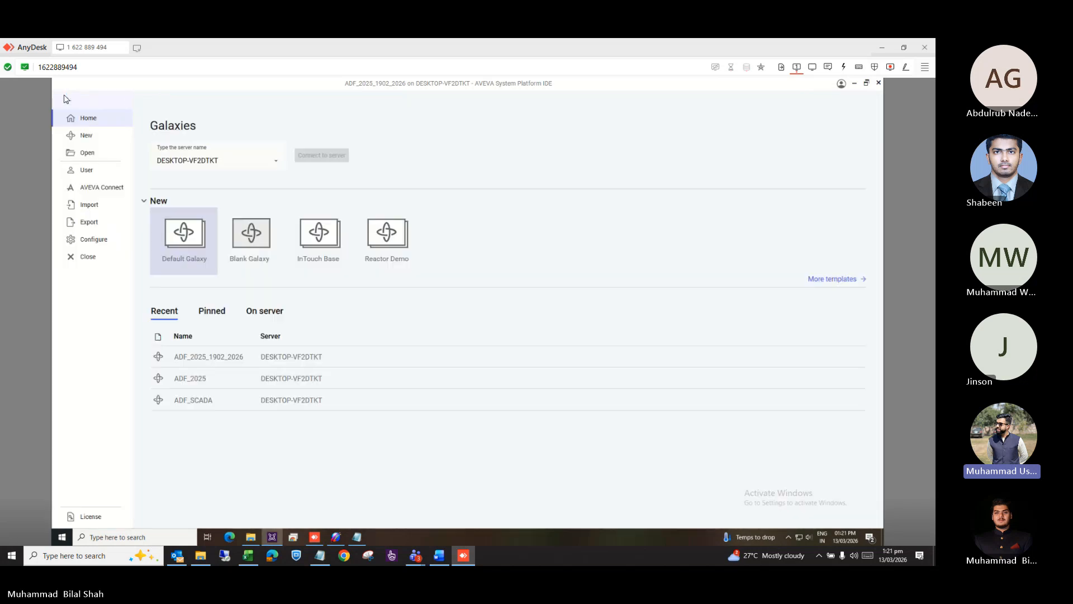
click(96, 174)
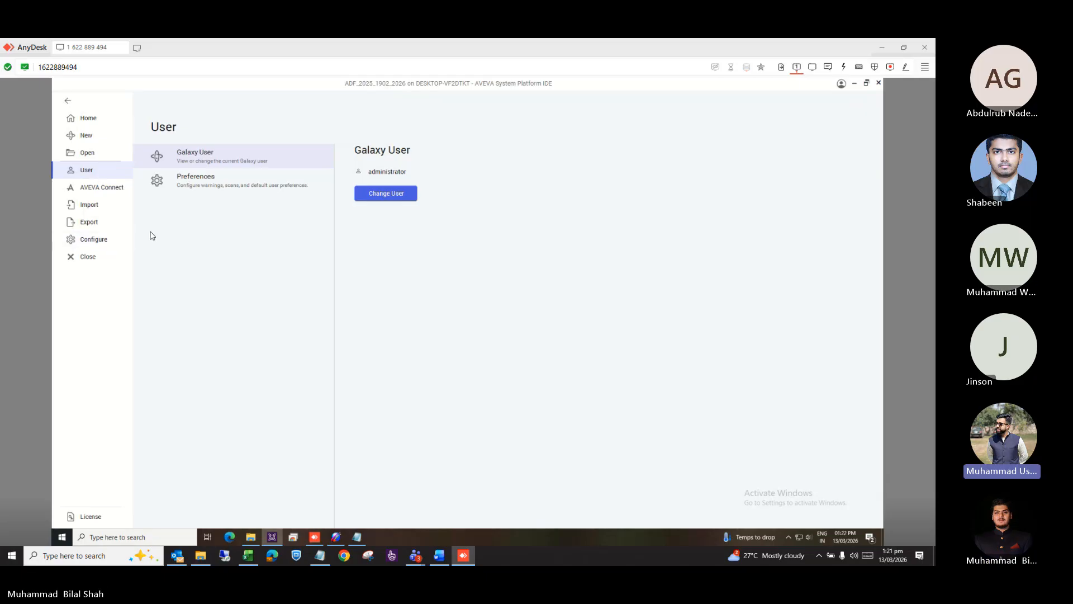
click(111, 246)
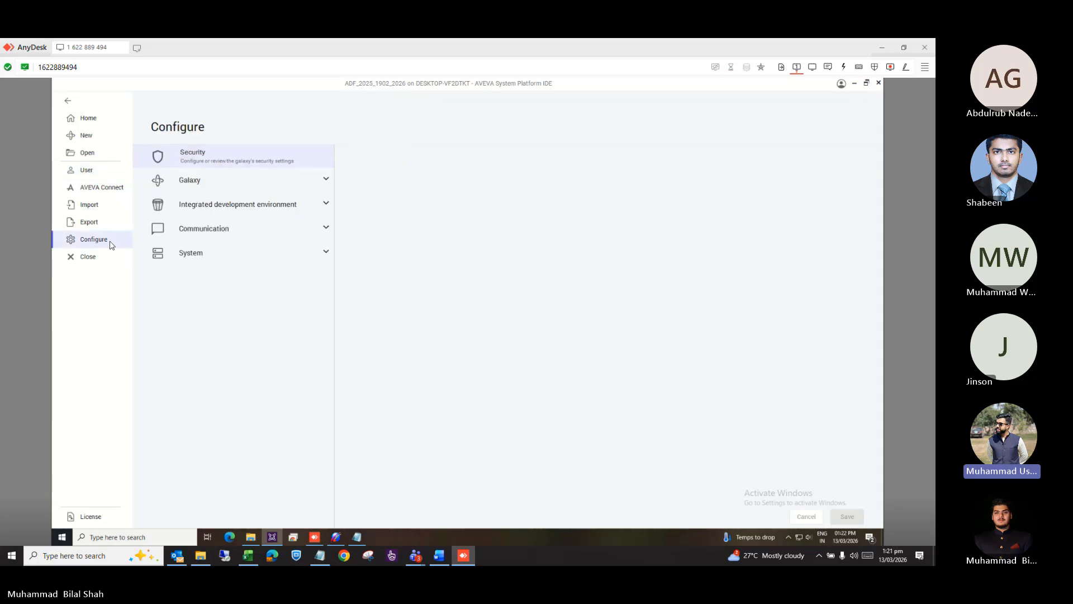
click(311, 162)
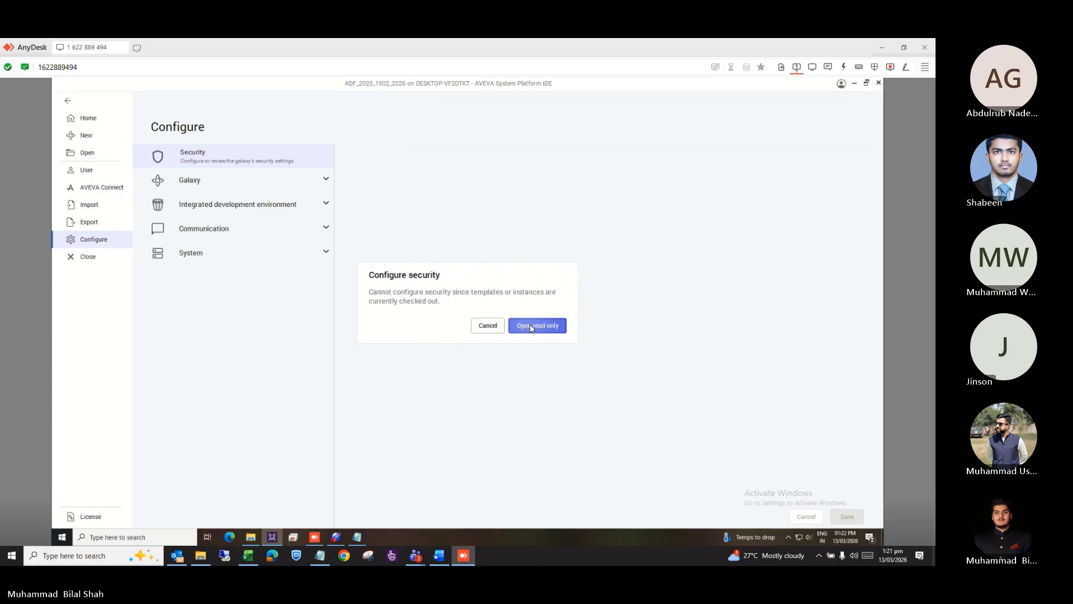
click(532, 328)
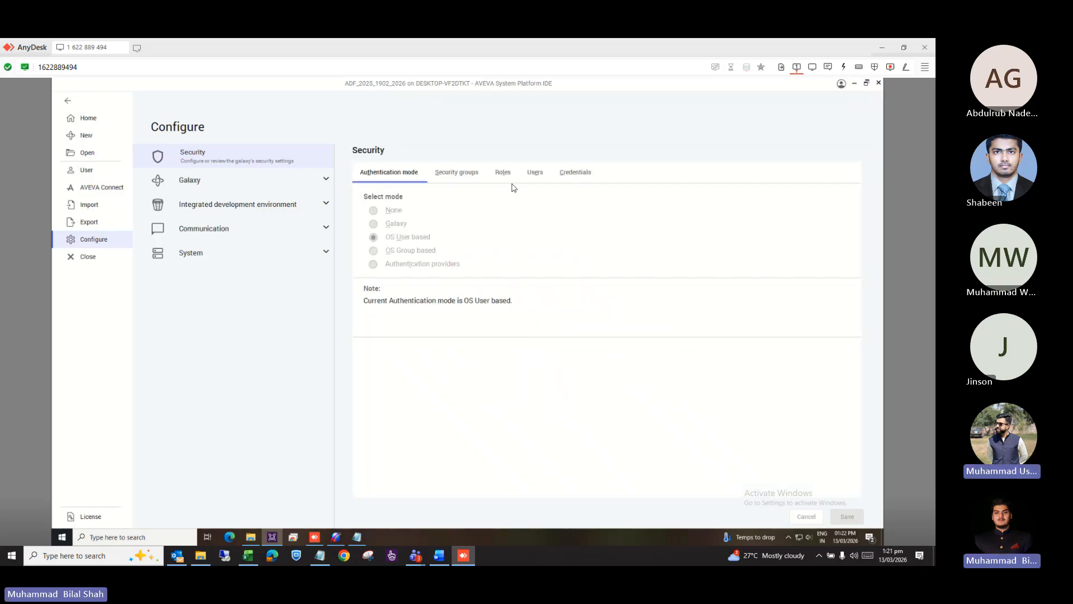
Review Users and Authentication mode, then browse the ControlSystem and Default security groups' objects.
click(536, 174)
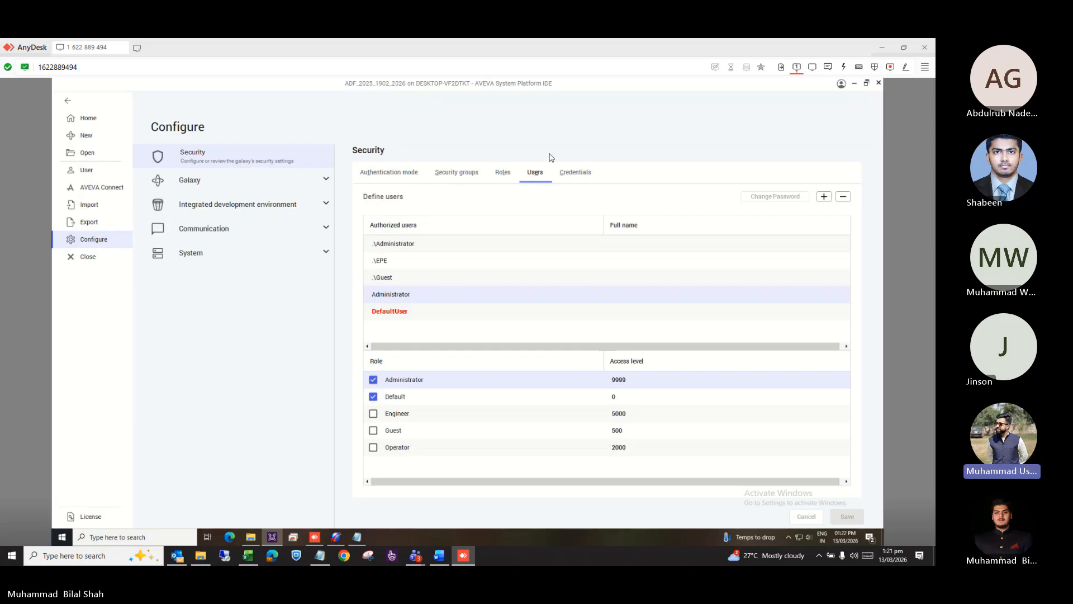
click(394, 175)
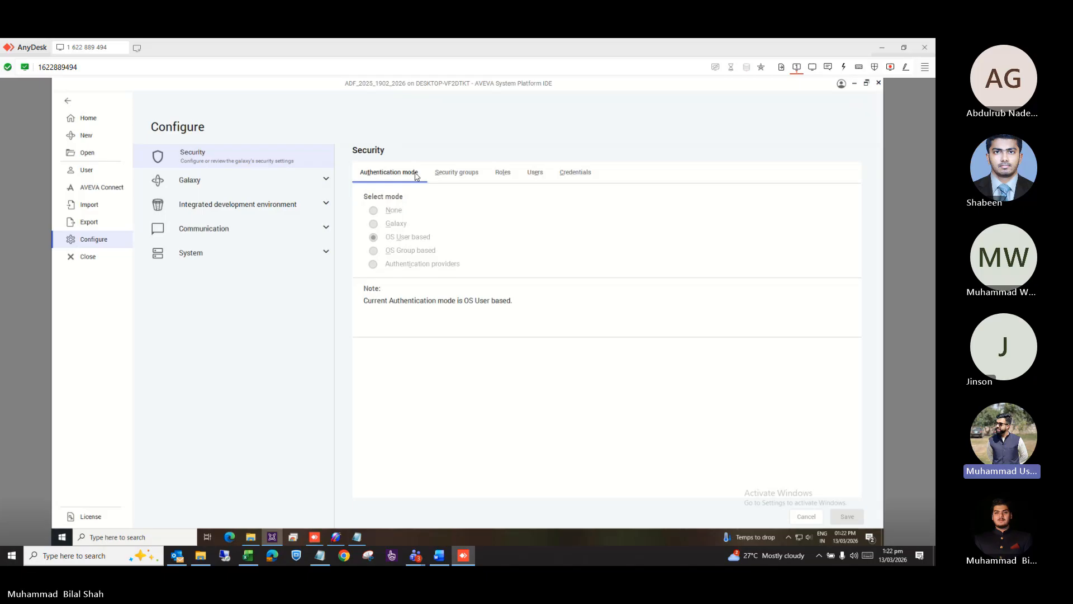
click(449, 175)
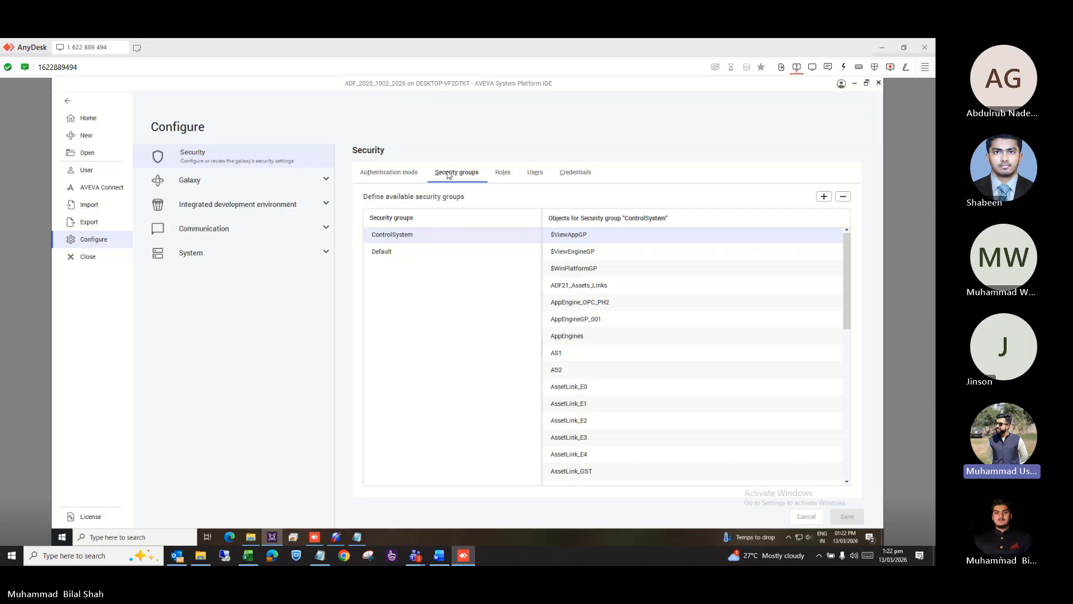
scroll(722, 382, down, 8)
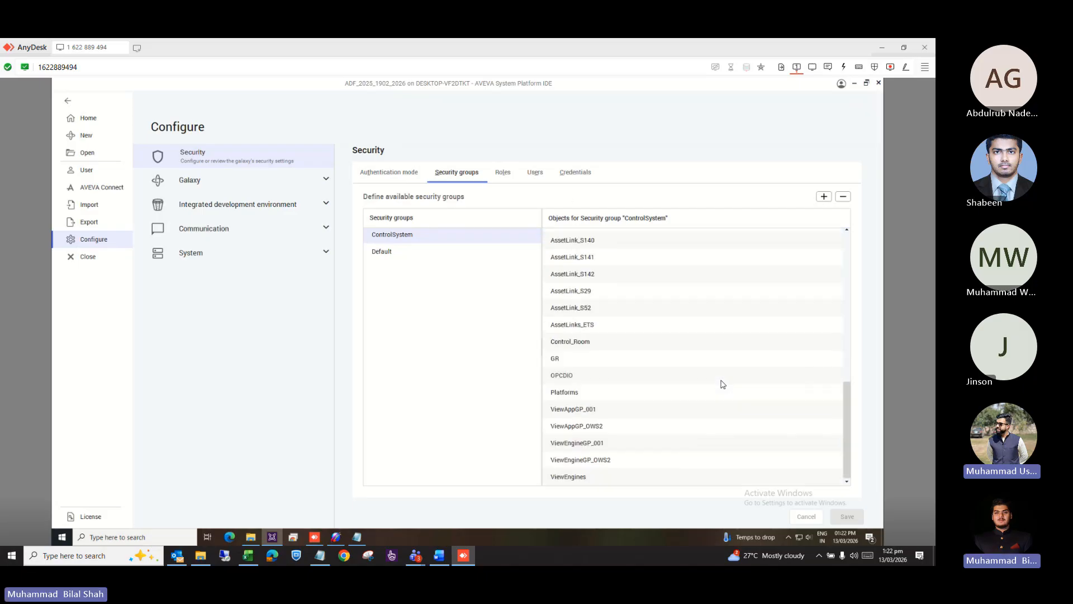
scroll(721, 382, up, 8)
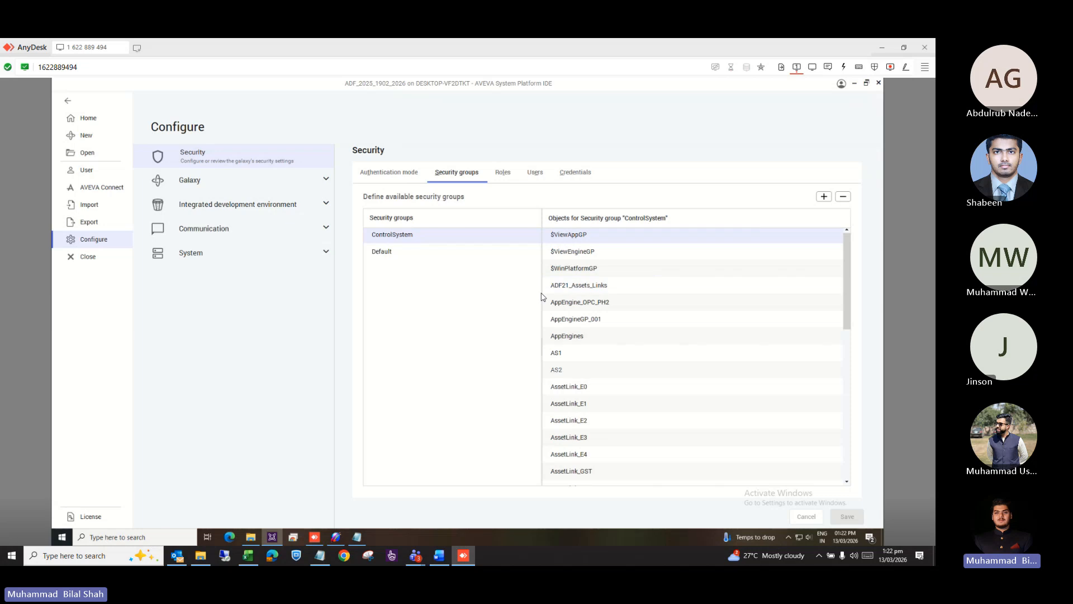
scroll(631, 366, down, 8)
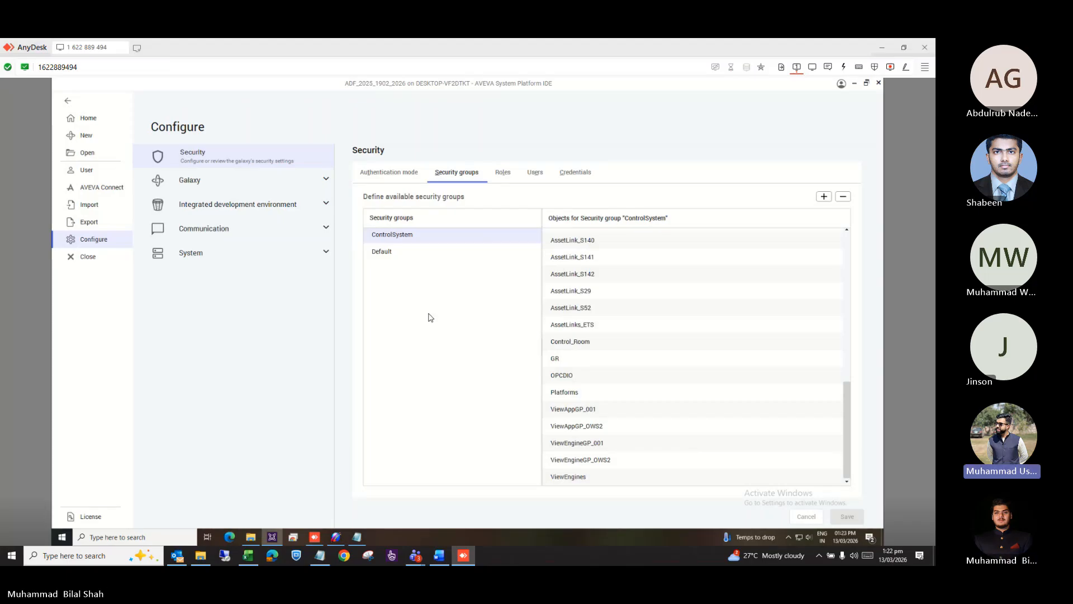
Review the security roles' General permissions and select the Operator role at access level 2000.
click(502, 174)
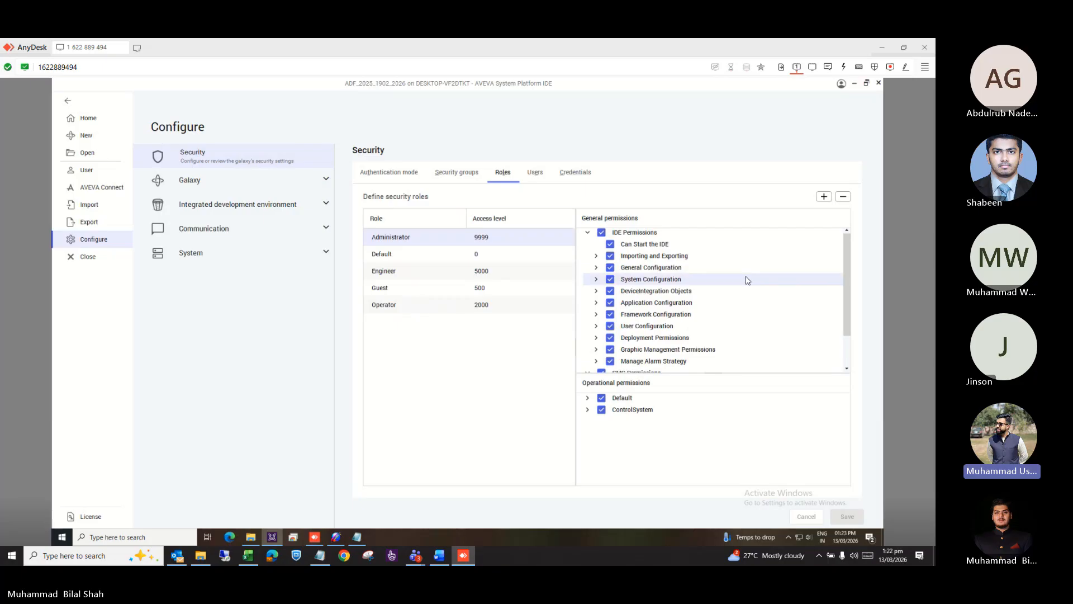
scroll(773, 311, down, 2)
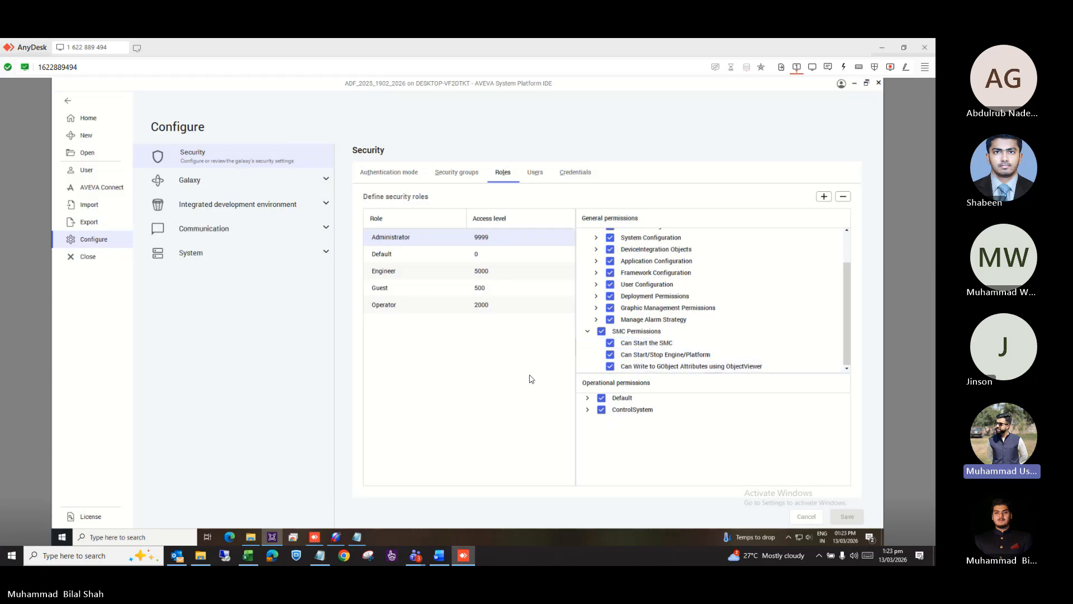
click(419, 307)
scroll(795, 357, down, 2)
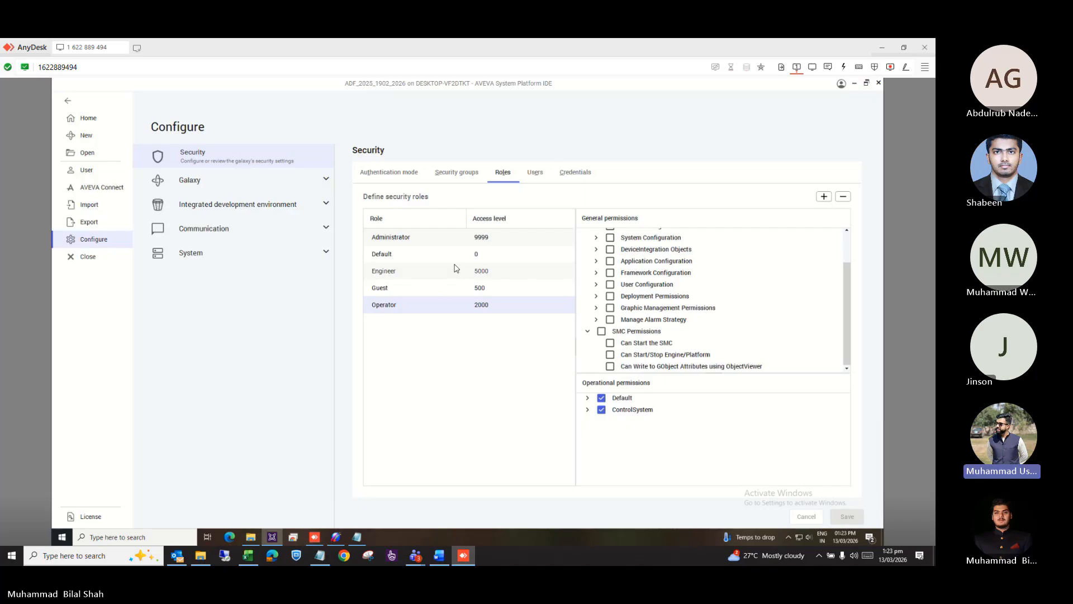
Show the authorized users, where Administrator holds the Administrator (9999) and Default (0) roles.
click(536, 175)
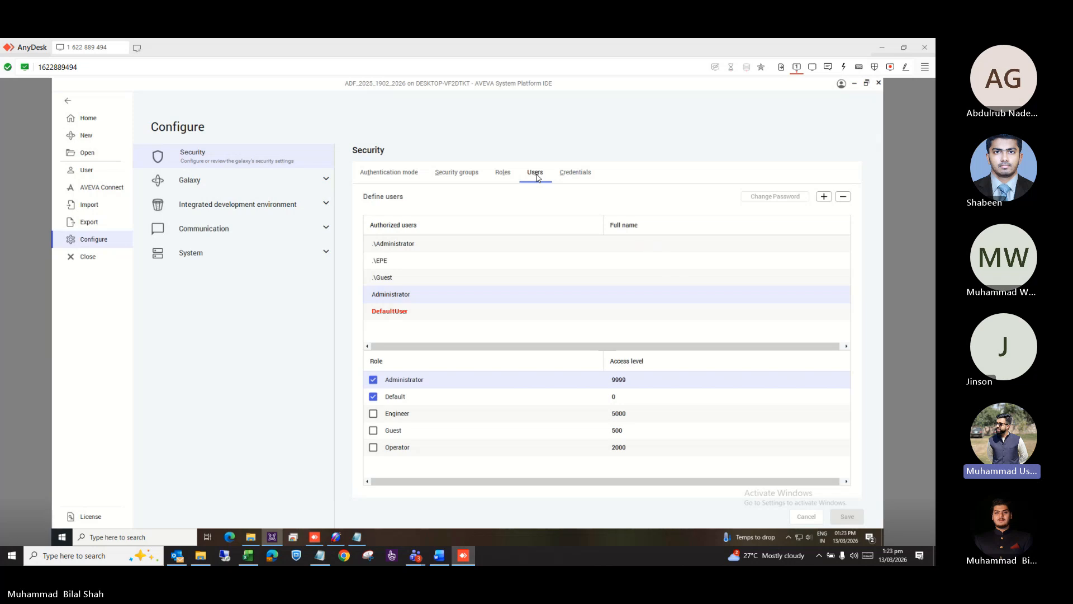
click(571, 173)
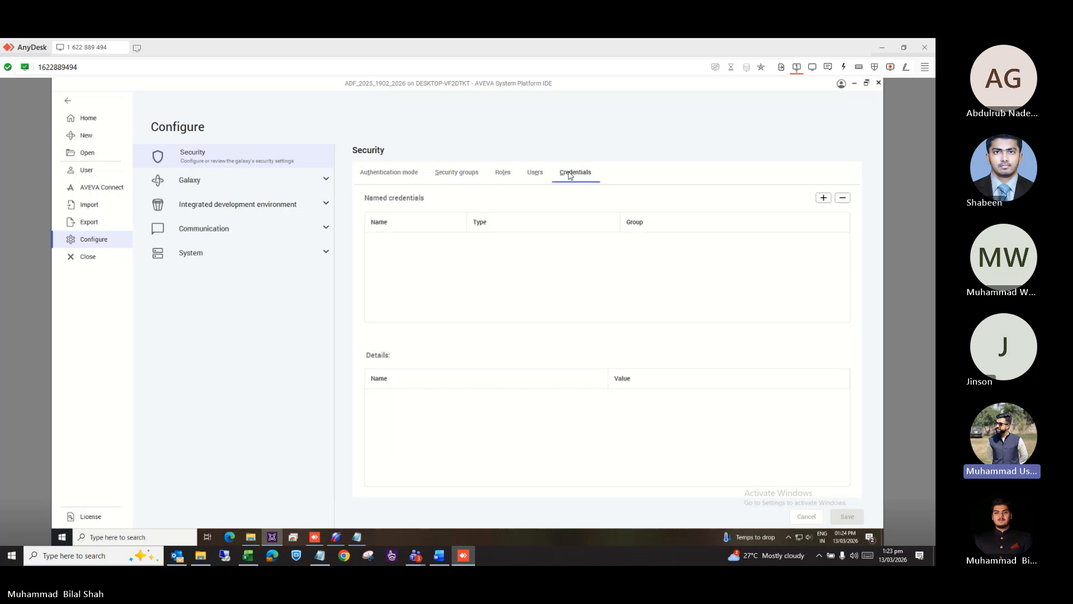
click(535, 173)
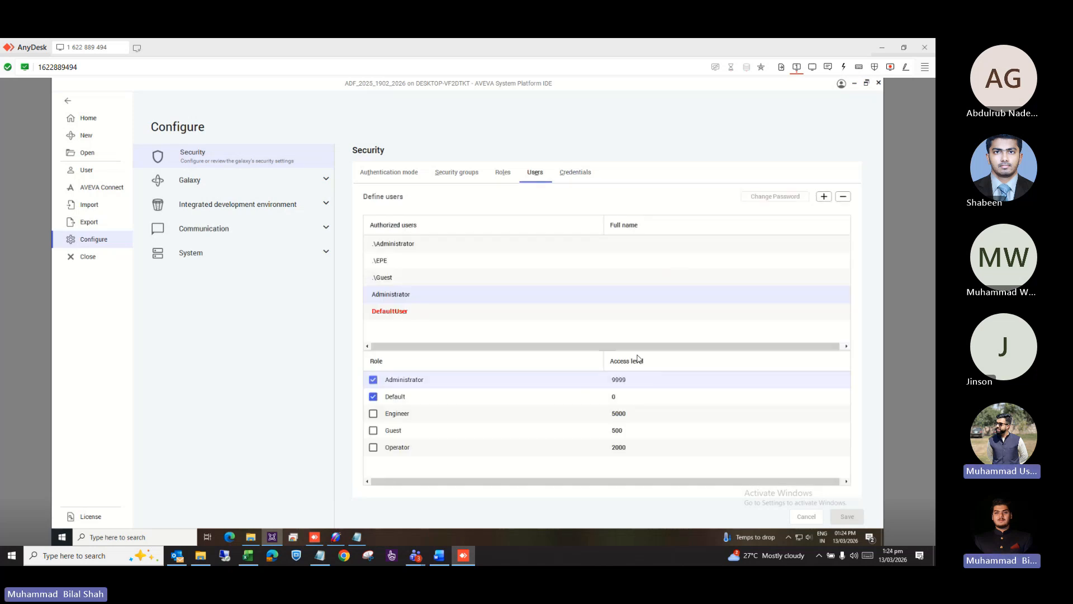
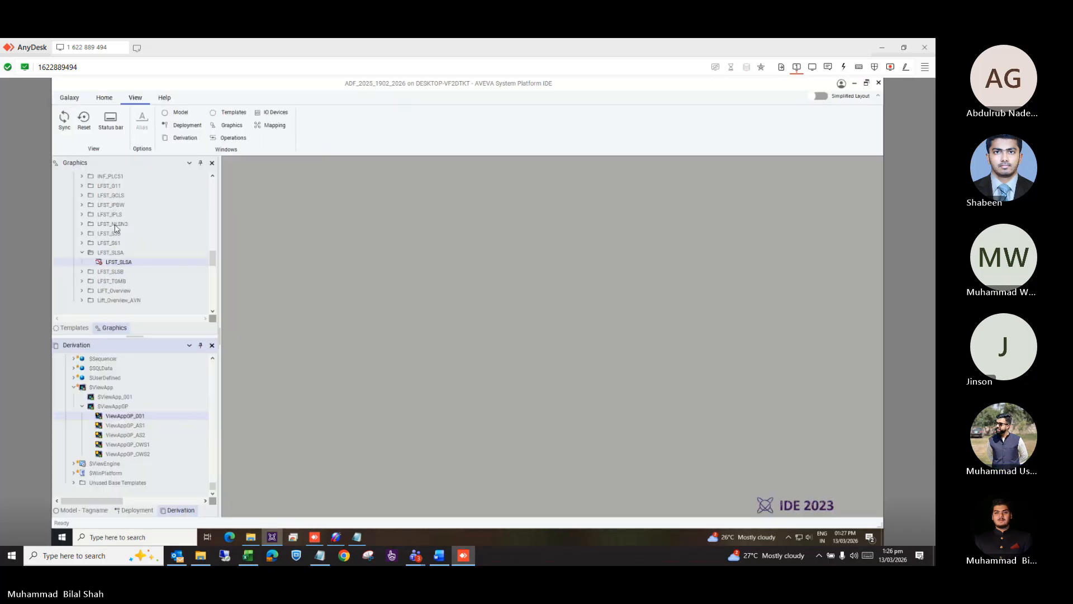
Open the LFST_SLSA graphic and select its Water Stations button (Button3).
click(123, 261)
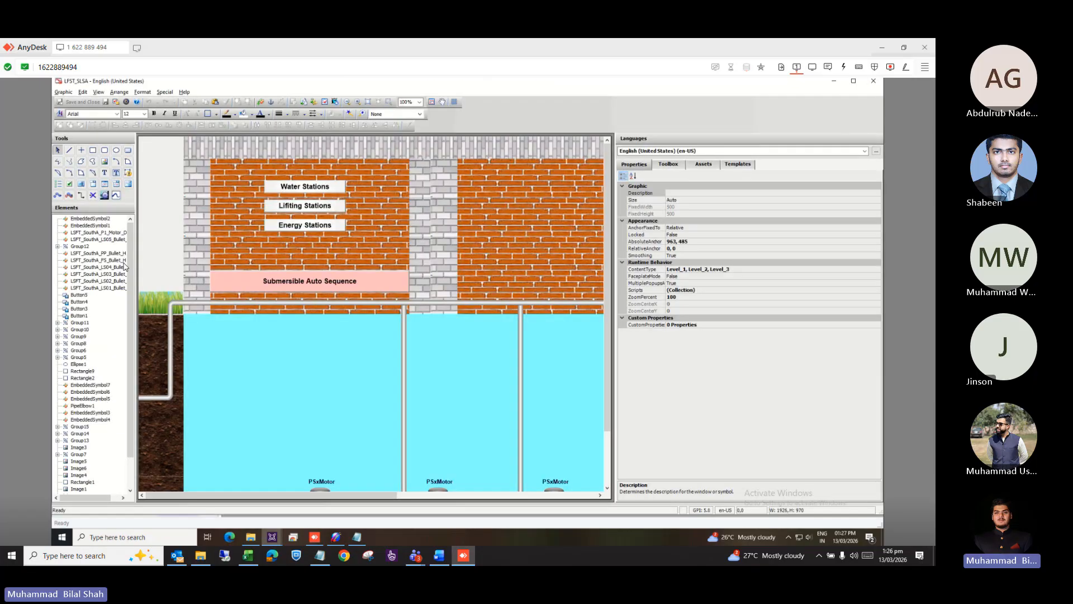
click(280, 175)
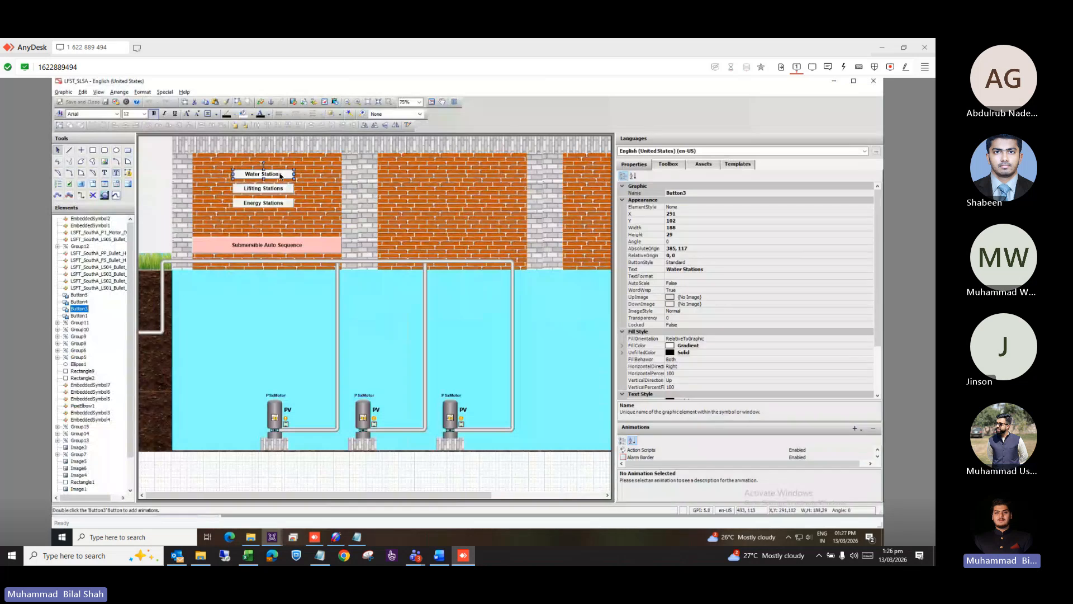
Bring up Button3's animations and list the animation types available to add.
double_click(280, 175)
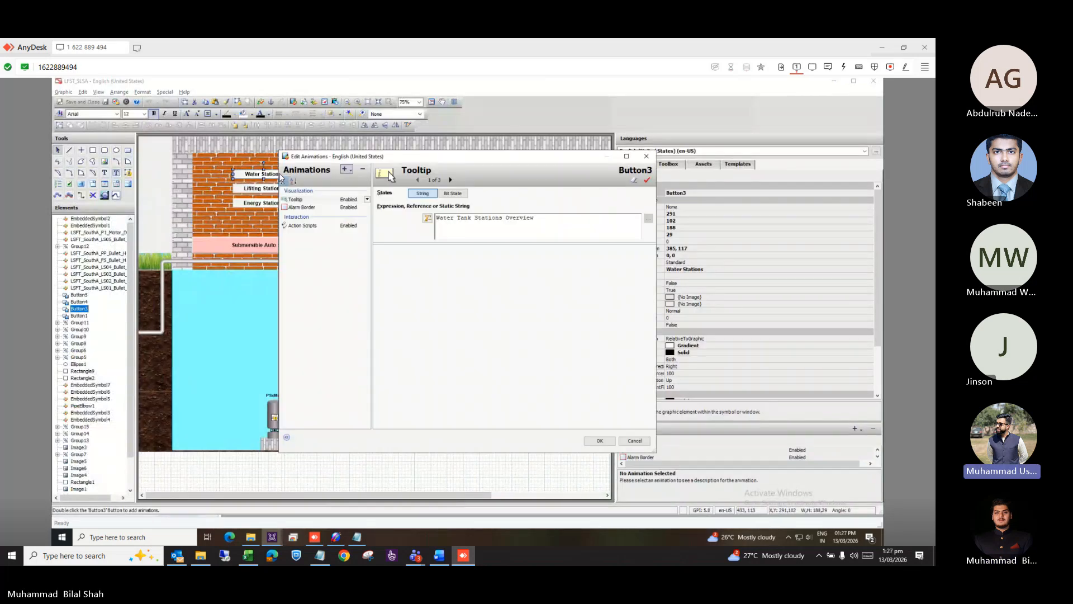
click(348, 171)
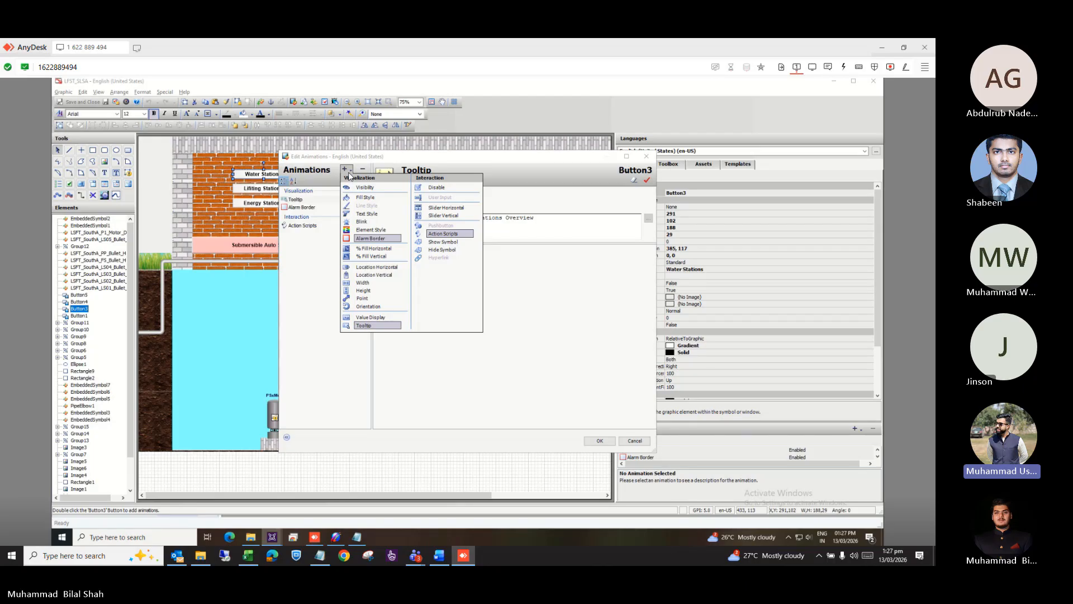
Add a Disable animation with Boolean expression MyViewApp.Security.LoggedInAccessLevel using autocomplete.
click(438, 186)
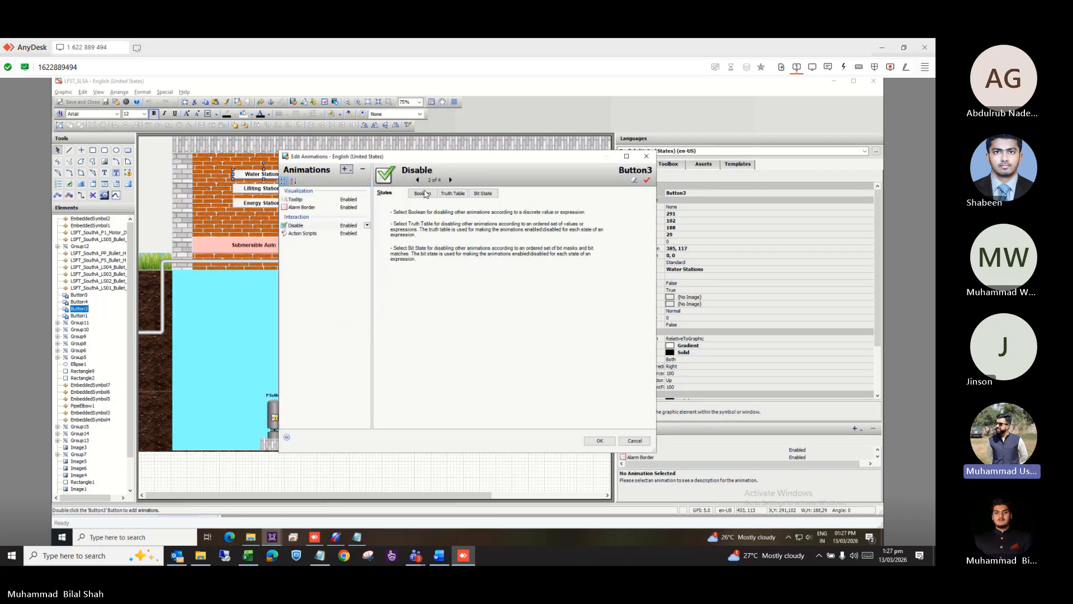
click(423, 193)
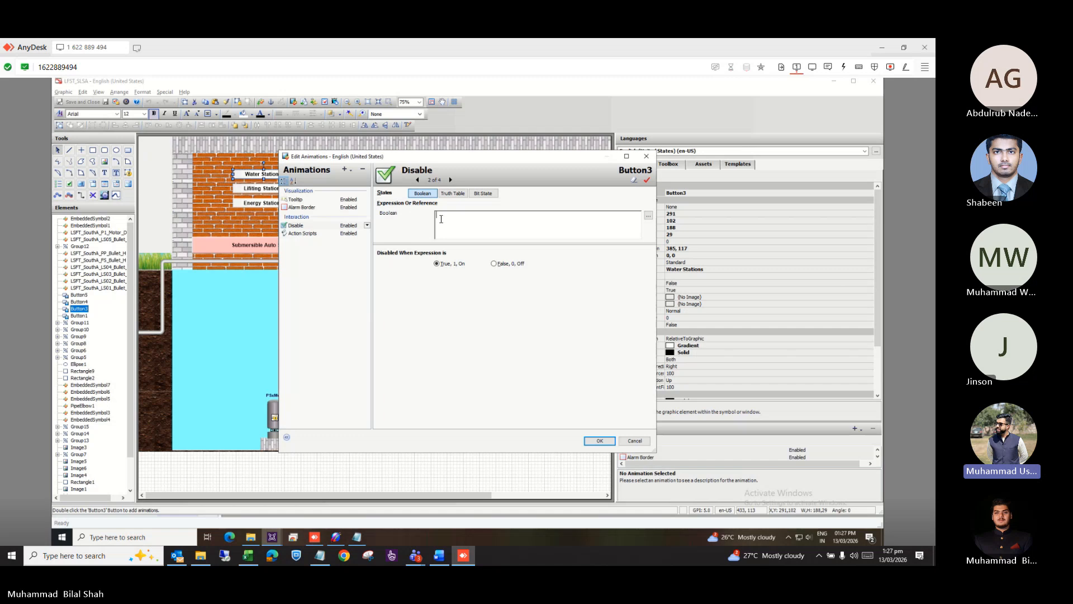
click(441, 219)
text(my)
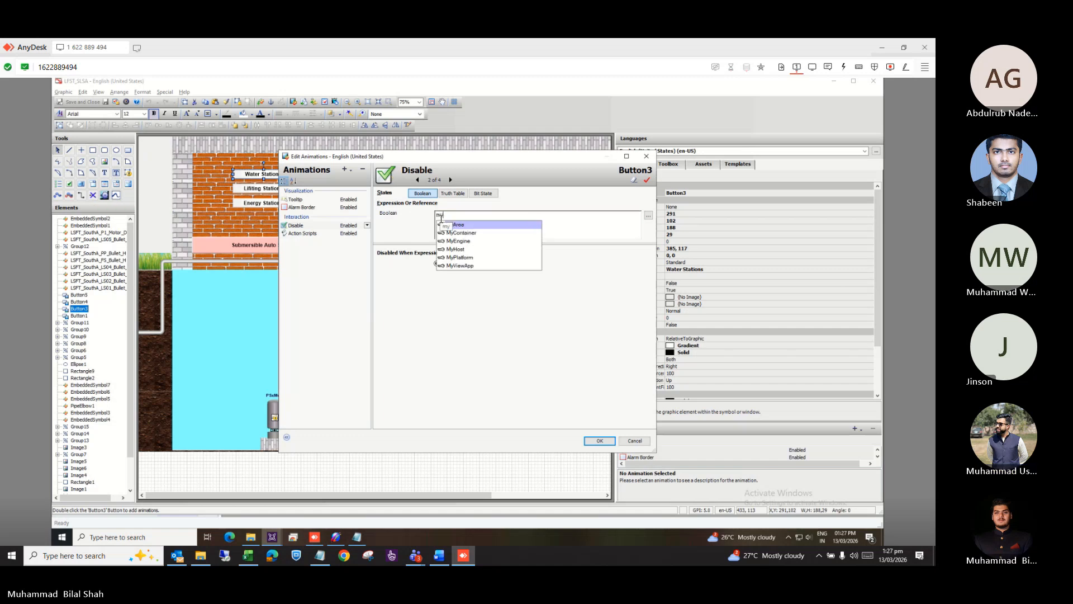
text(v)
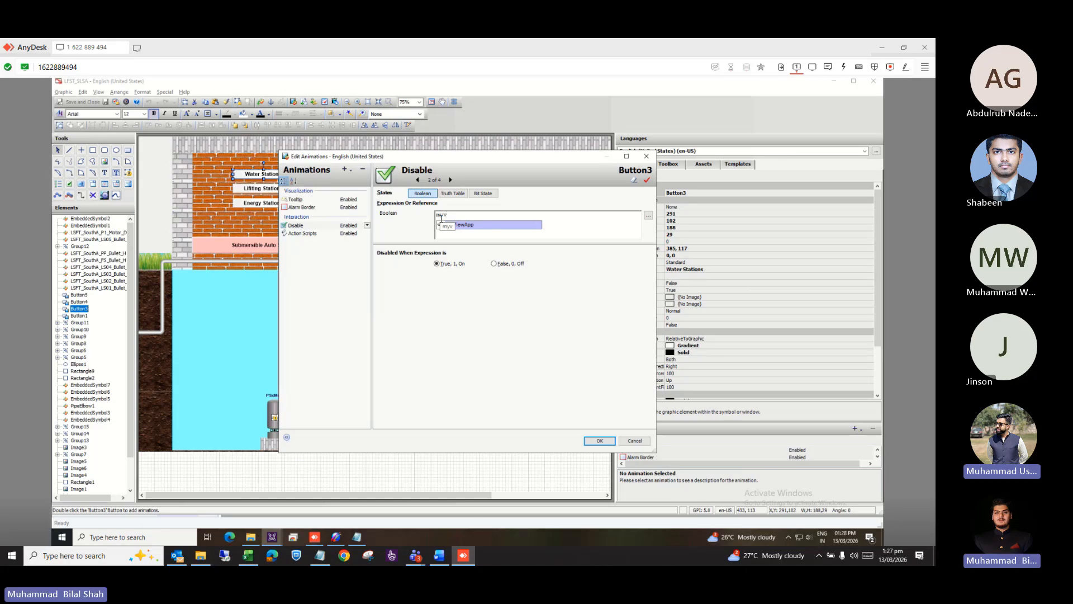
key(Tab)
text(.)
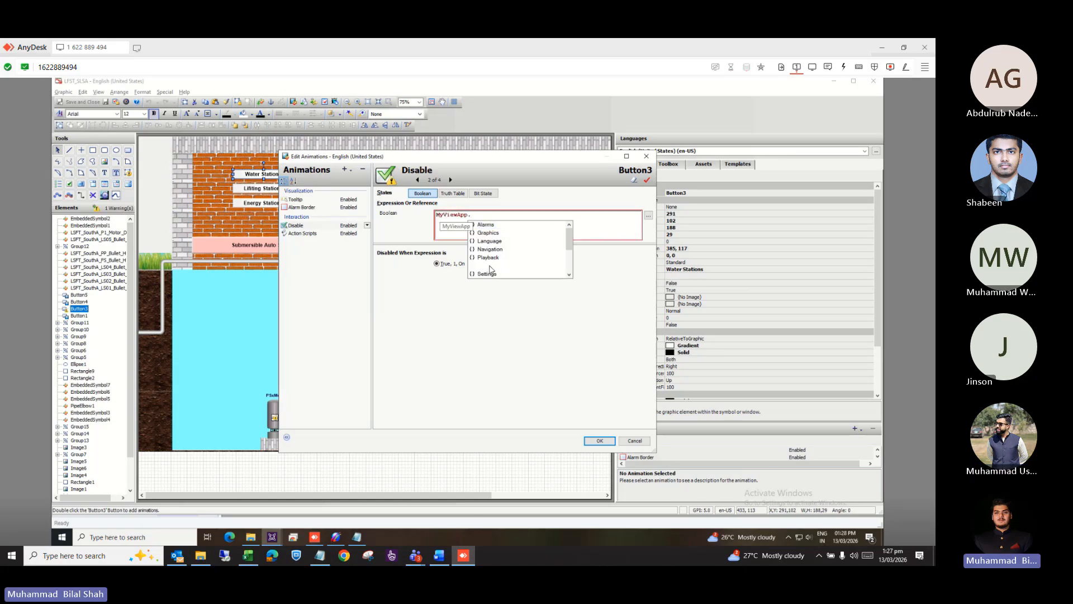
double_click(490, 270)
text(.)
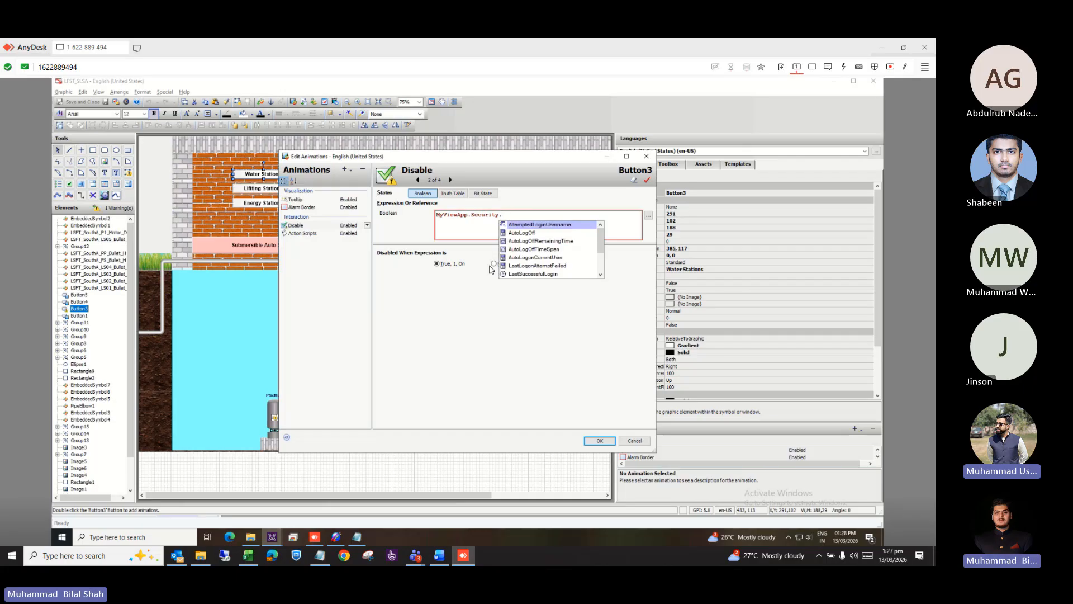
scroll(550, 243, down, 1)
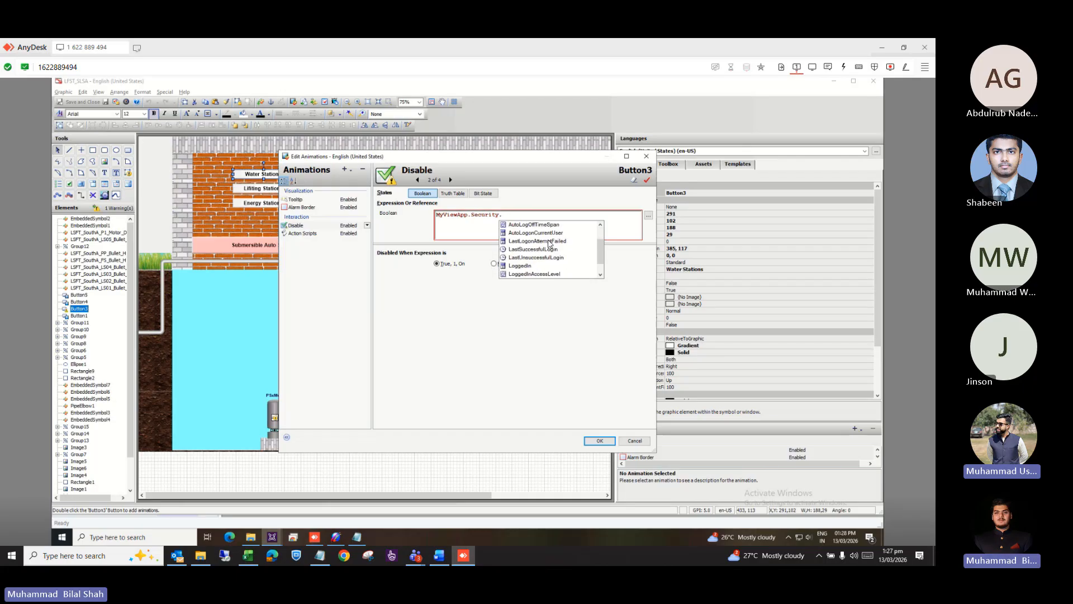
scroll(549, 246, down, 1)
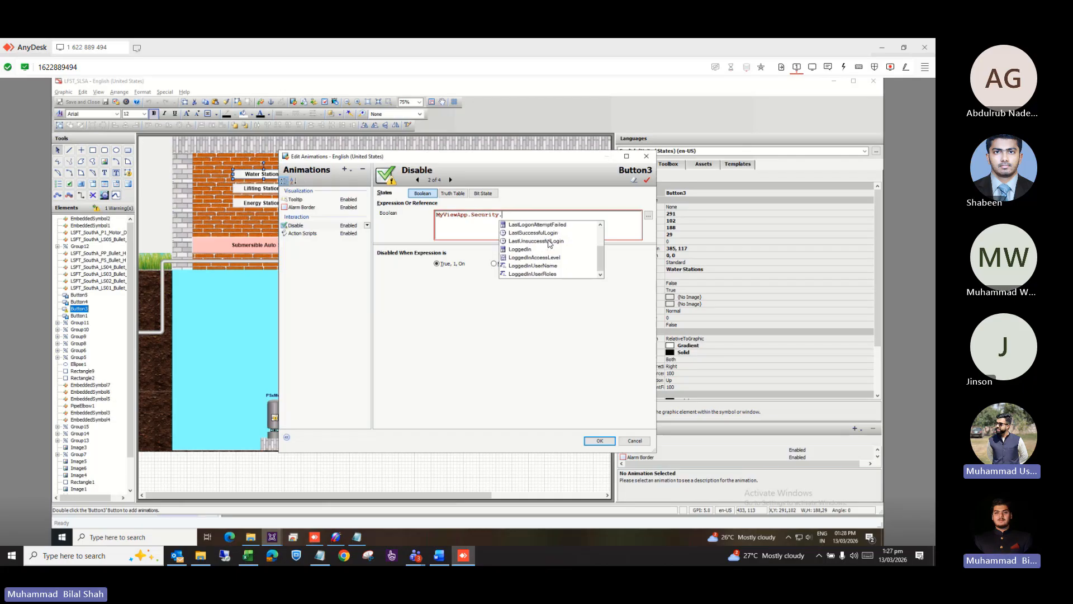
double_click(541, 257)
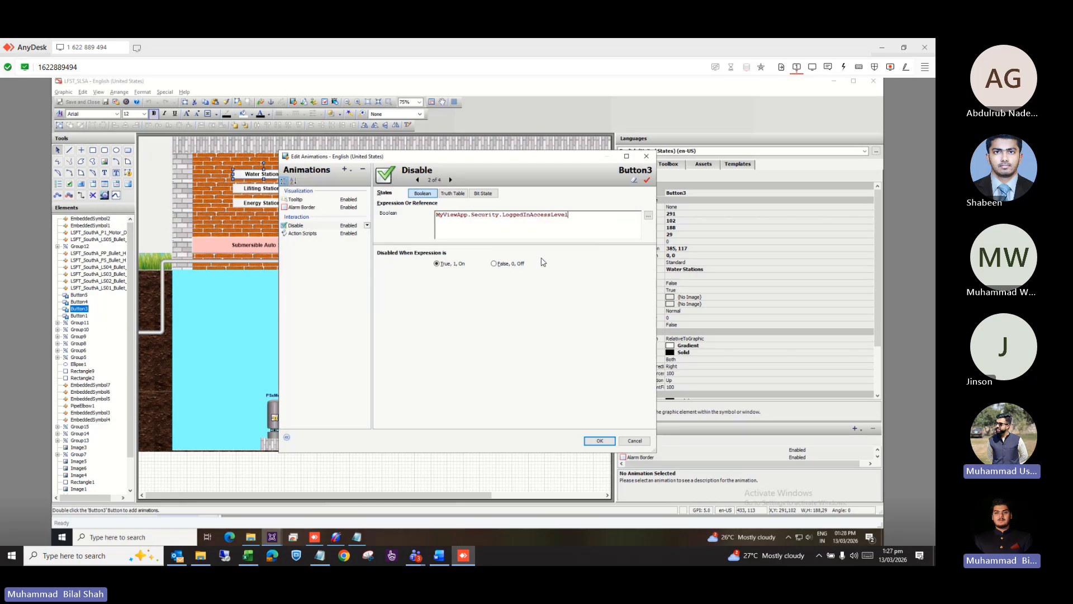
Complete the expression as MyViewApp.Security.LoggedInAccessLevel==9000, keeping 'True, 1, On' selected.
text(=)
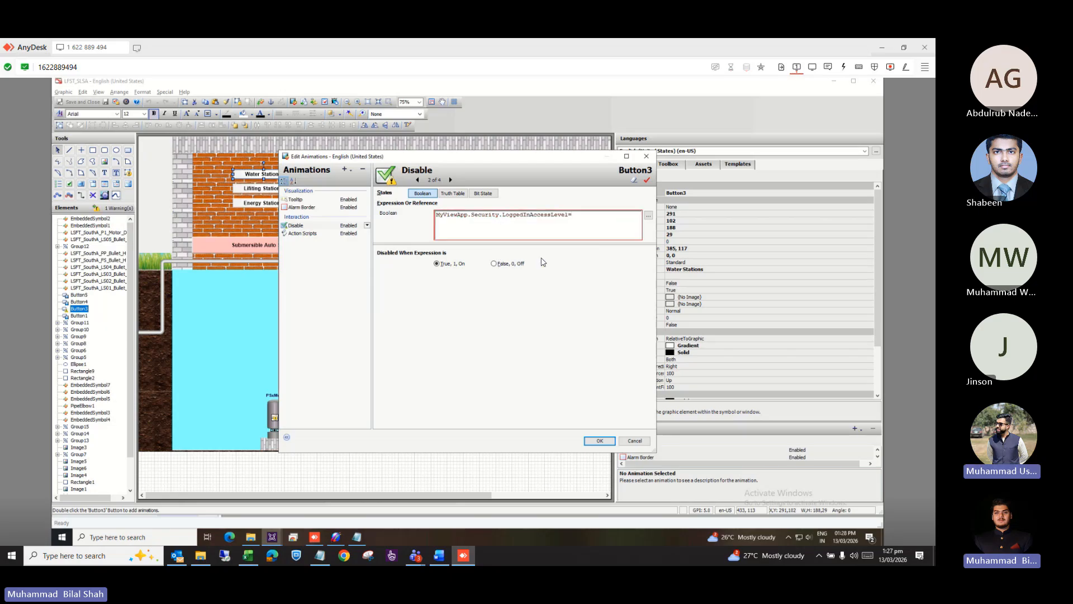
text(=)
key(BackSpace)
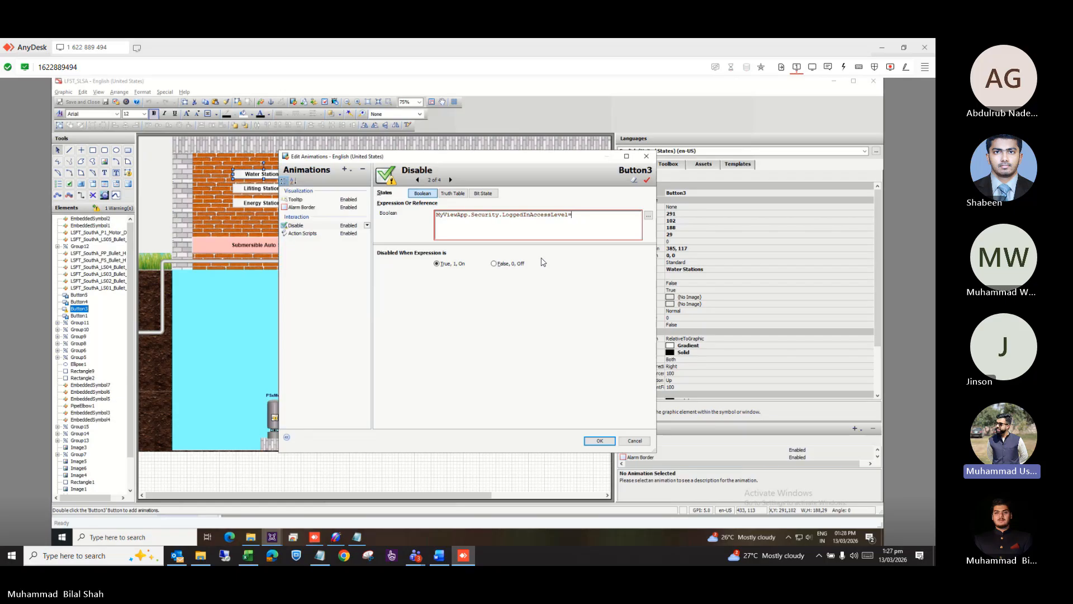
text(9000)
text(;)
text(")
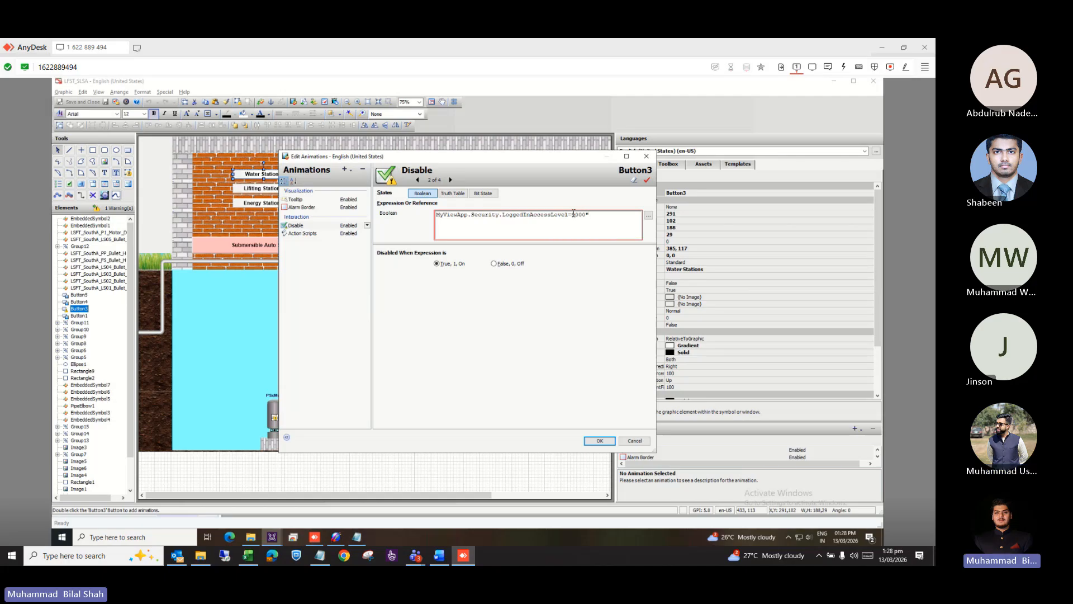
click(573, 214)
text(")
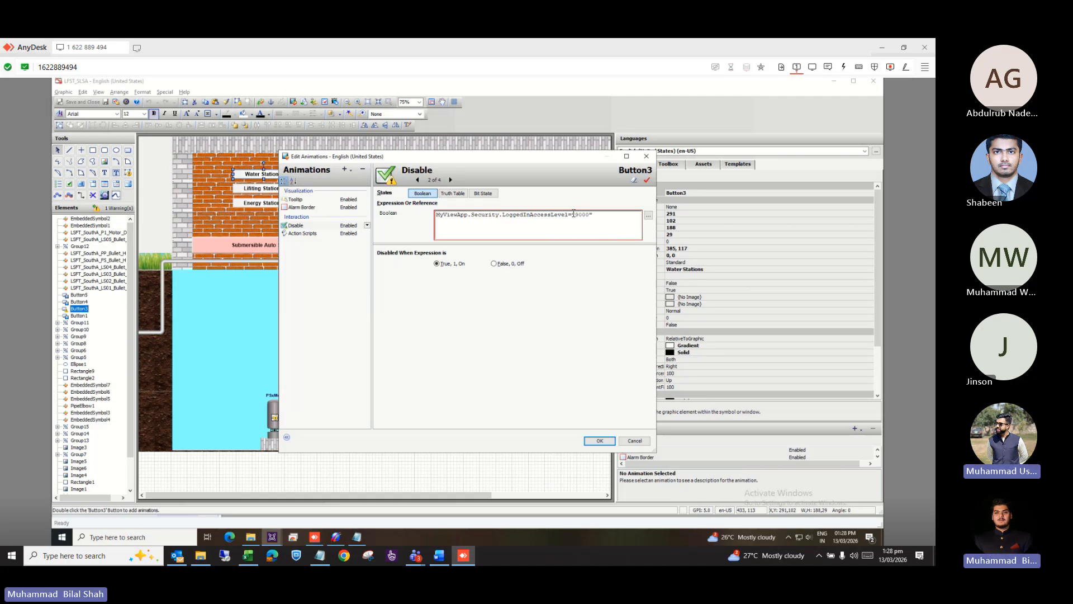
key(Num_Lock)
key(Num_Lock)
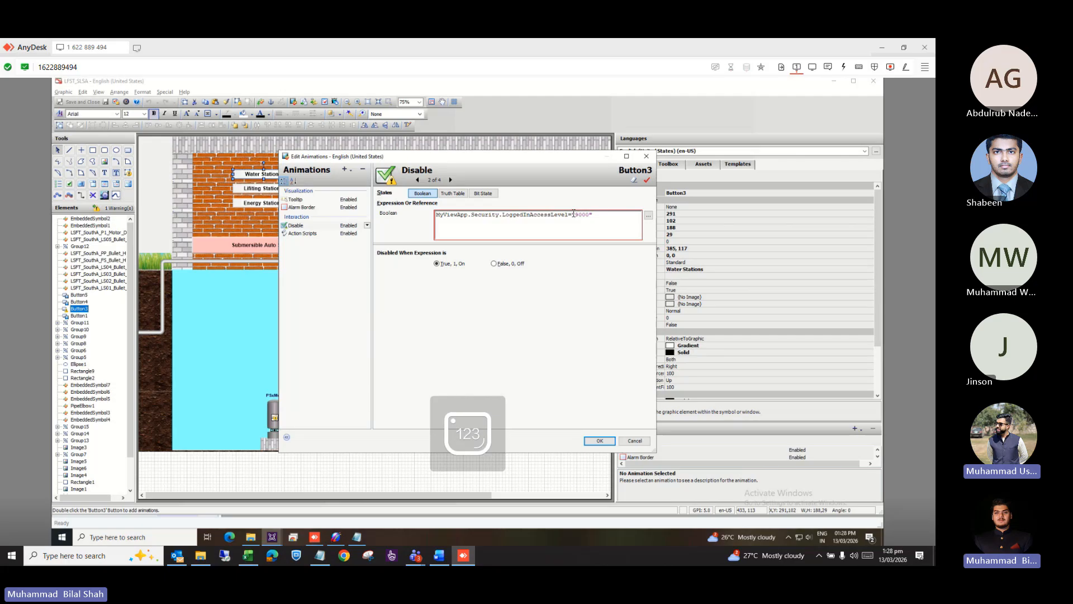
key(BackSpace)
key(BackSpace)
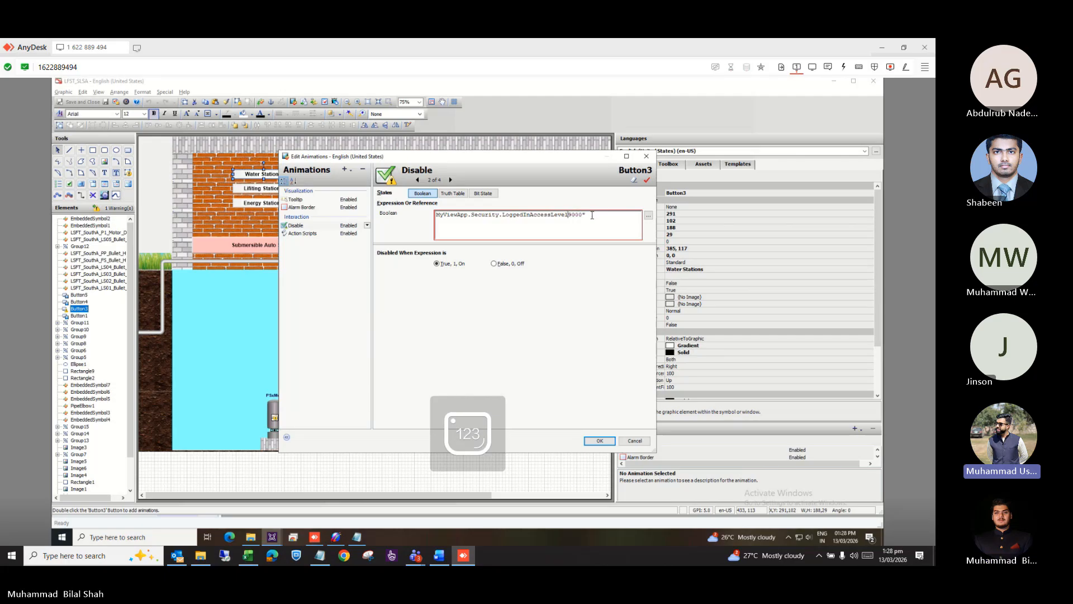
text(+)
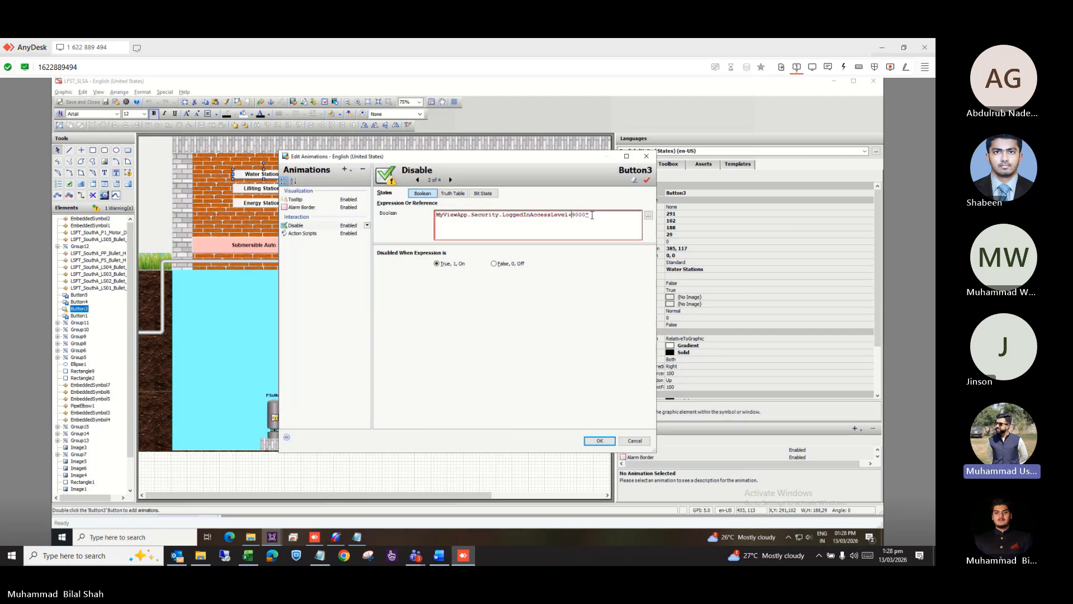
key(BackSpace)
text(==)
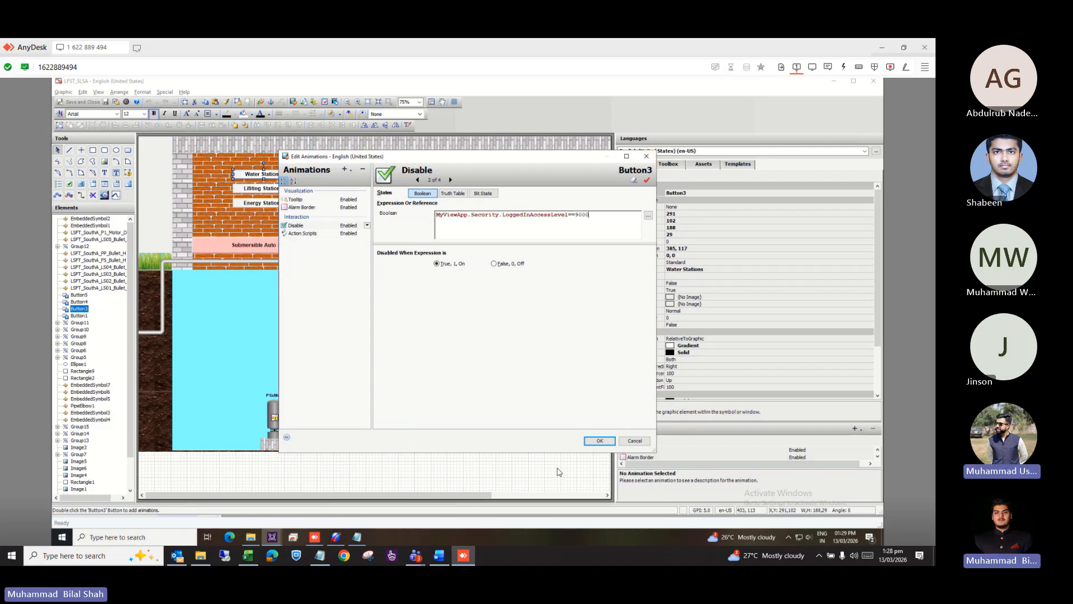
Close Button3's Edit Animations dialog and the LFST_SLSA graphic editor.
click(641, 159)
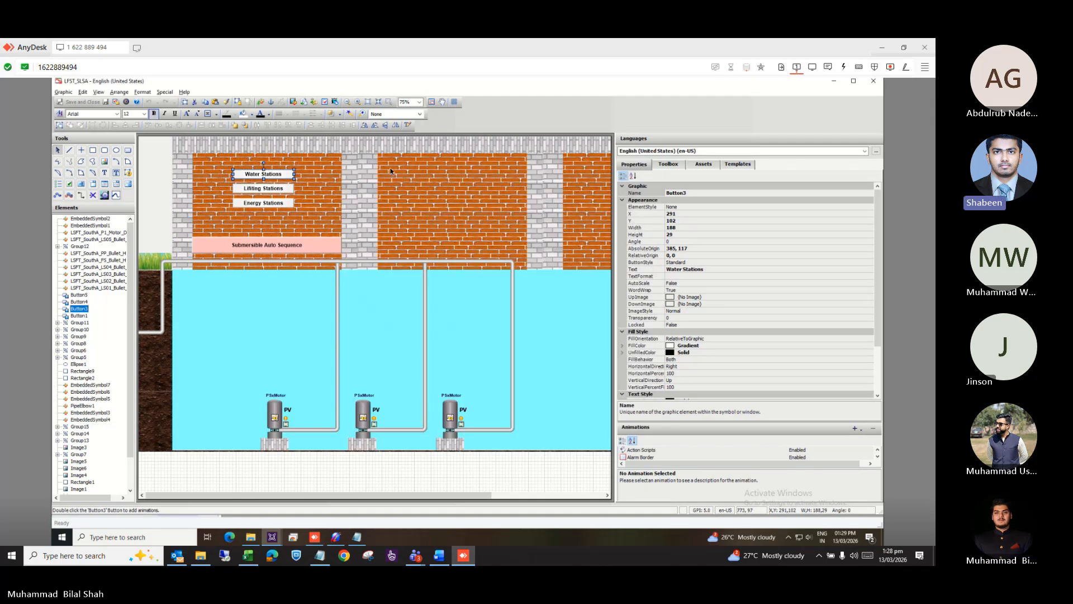
click(874, 82)
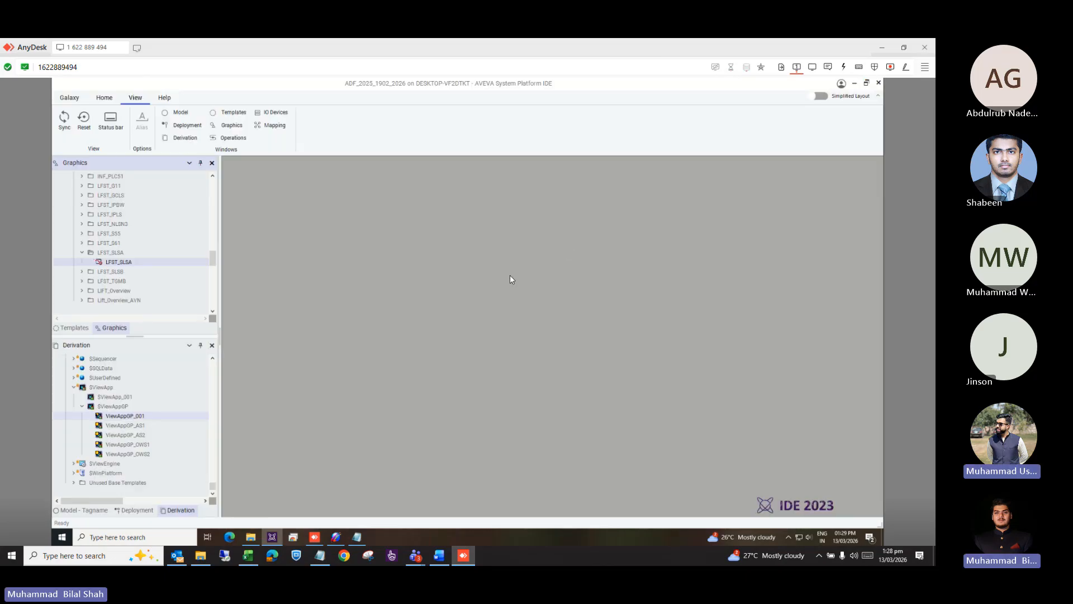